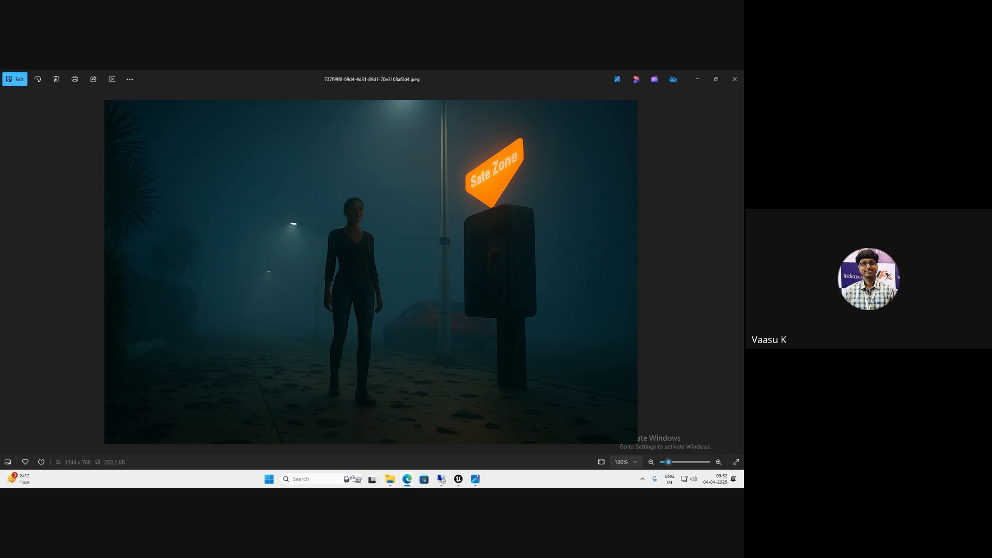
Switch to the Unreal Editor and create a new level from the Empty Level template
click(458, 479)
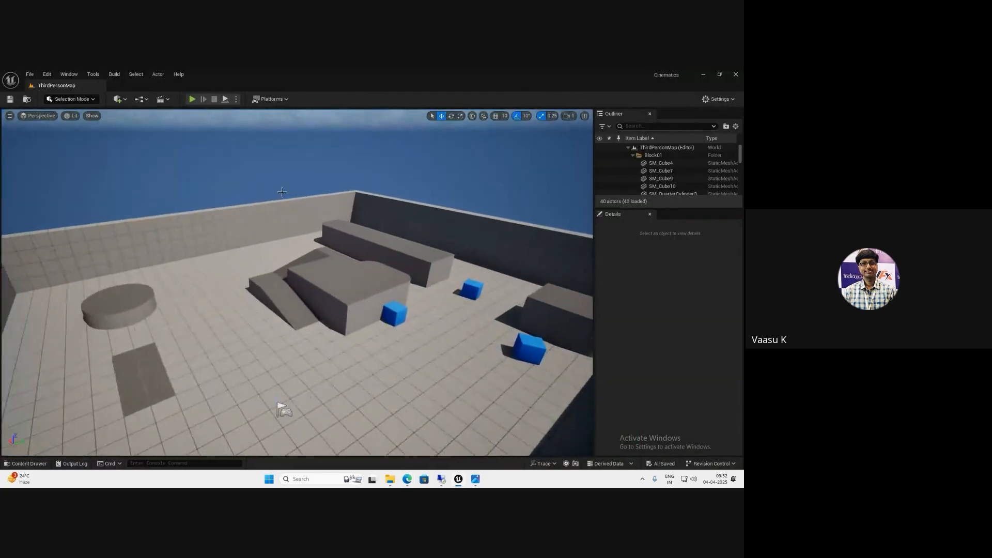
click(30, 74)
click(45, 104)
click(422, 222)
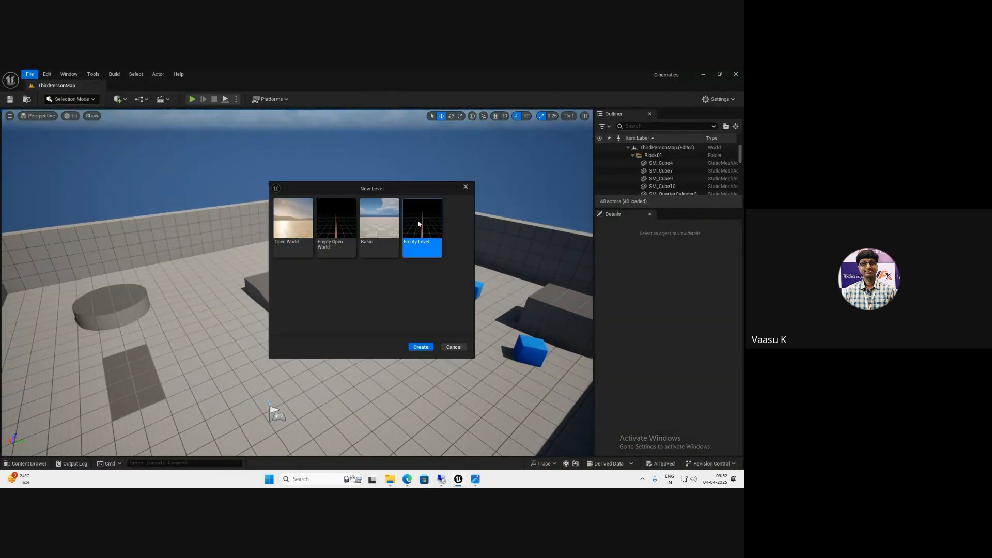
click(422, 346)
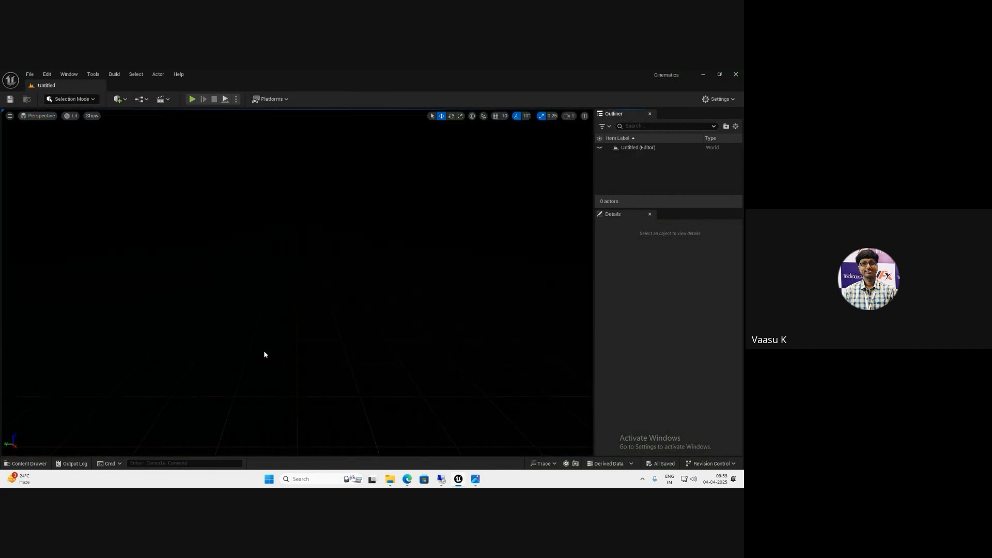
Start saving the level and create and open a folder named NightStreet in the Content directory
click(10, 99)
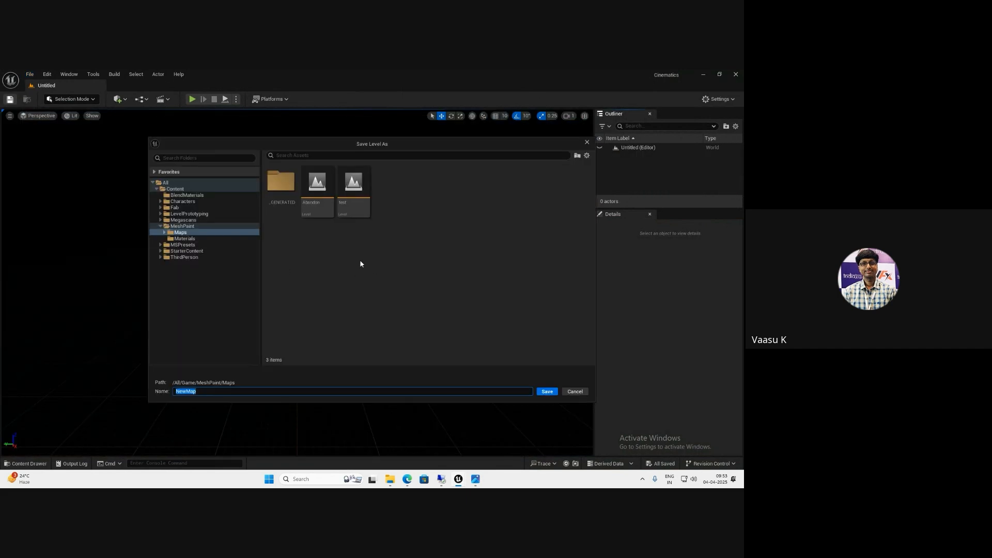
click(197, 189)
right_click(333, 266)
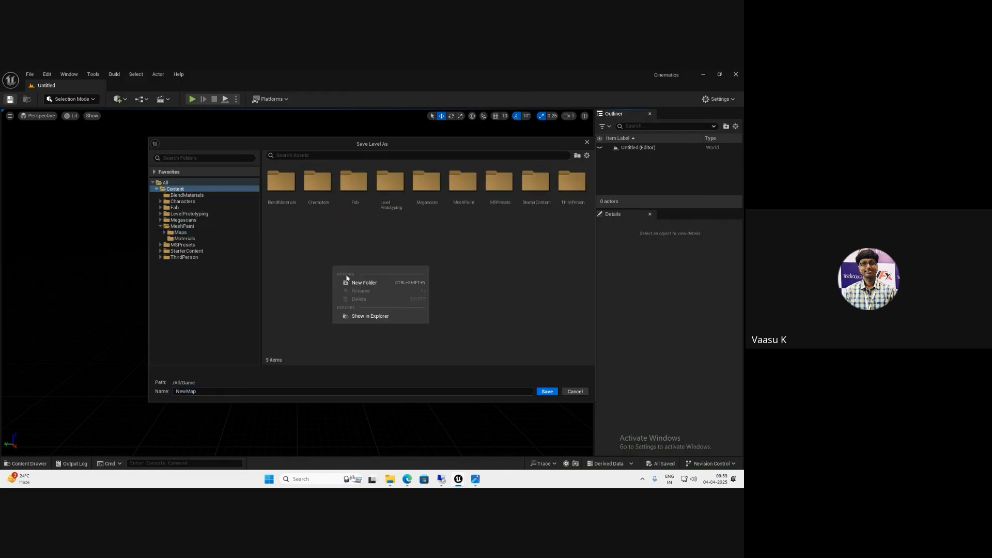
click(353, 283)
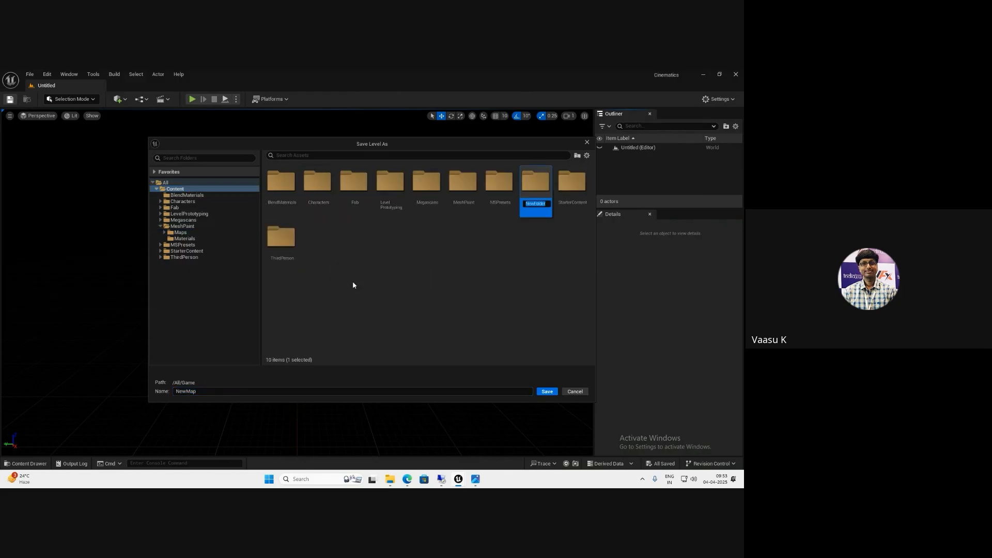
text(NightStreet)
key(Return)
key(Return)
click(257, 391)
Create a Maps subfolder inside NightStreet and open it as the save location
right_click(318, 231)
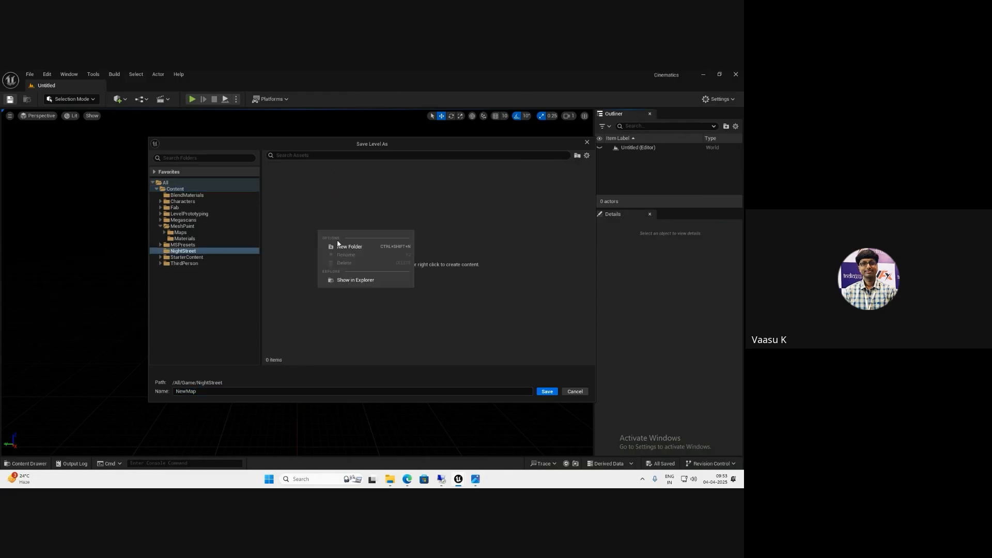
click(339, 246)
text(Maps)
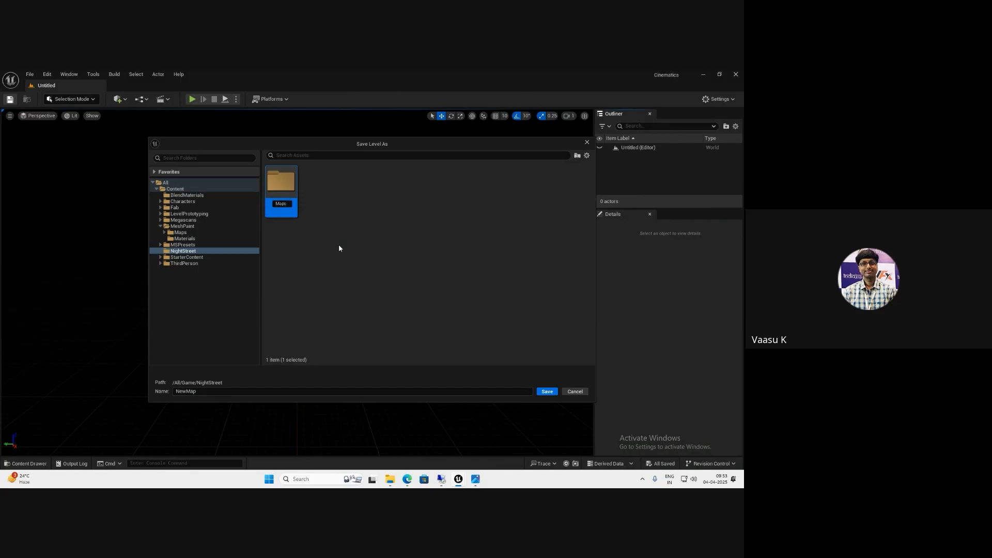
key(Return)
double_click(281, 188)
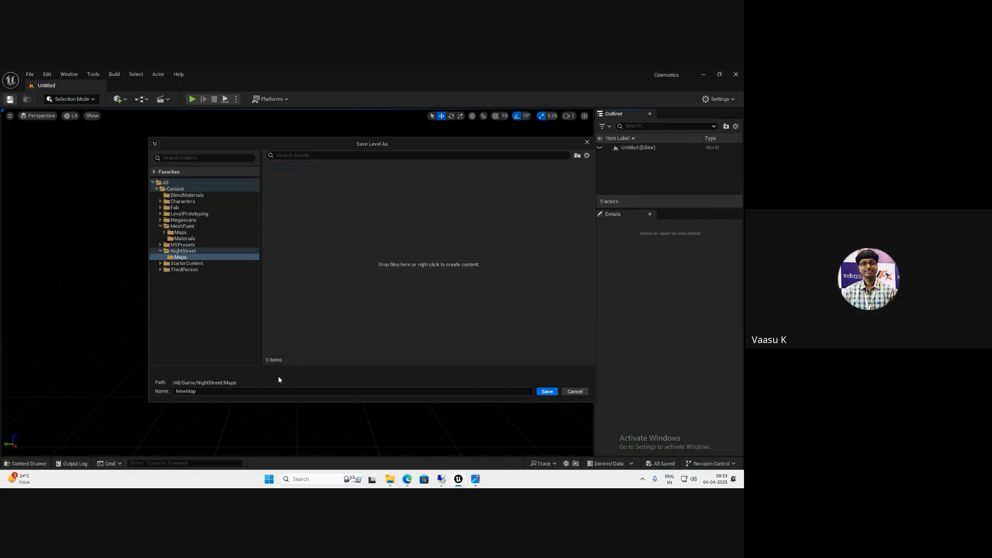
Save the level as Street01 in the NightStreet Maps folder
click(249, 390)
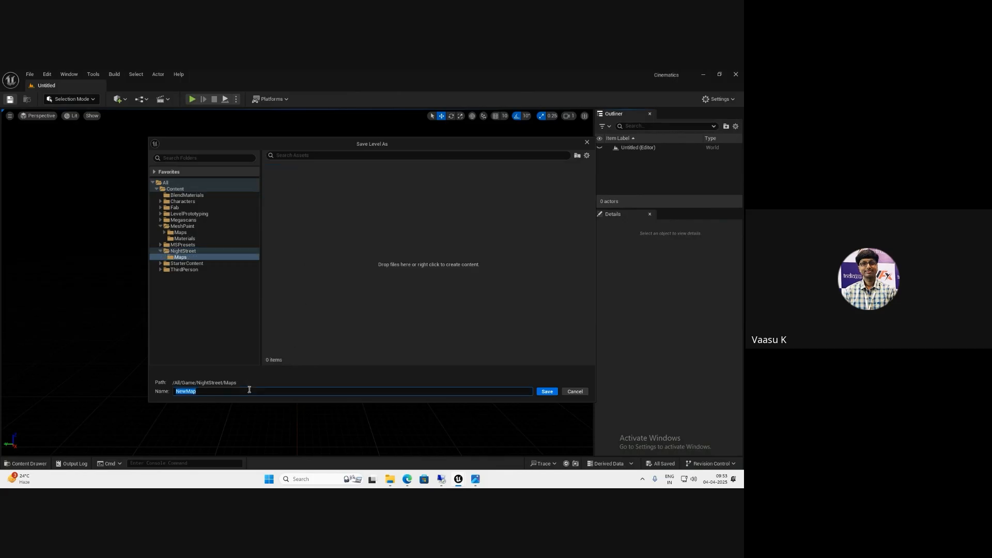
text(Street01)
key(Return)
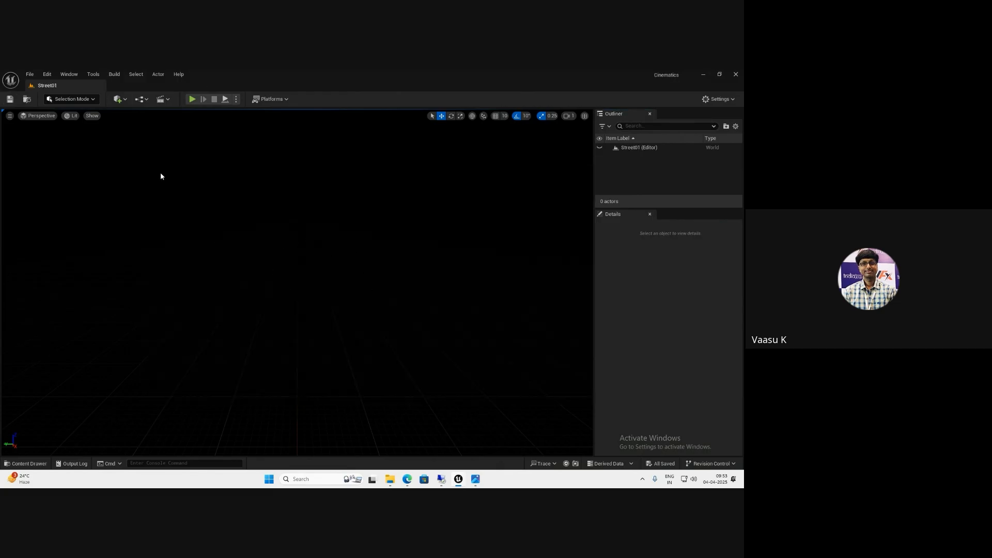
Switch to Modeling mode and place a new box on the ground of the empty level
click(89, 99)
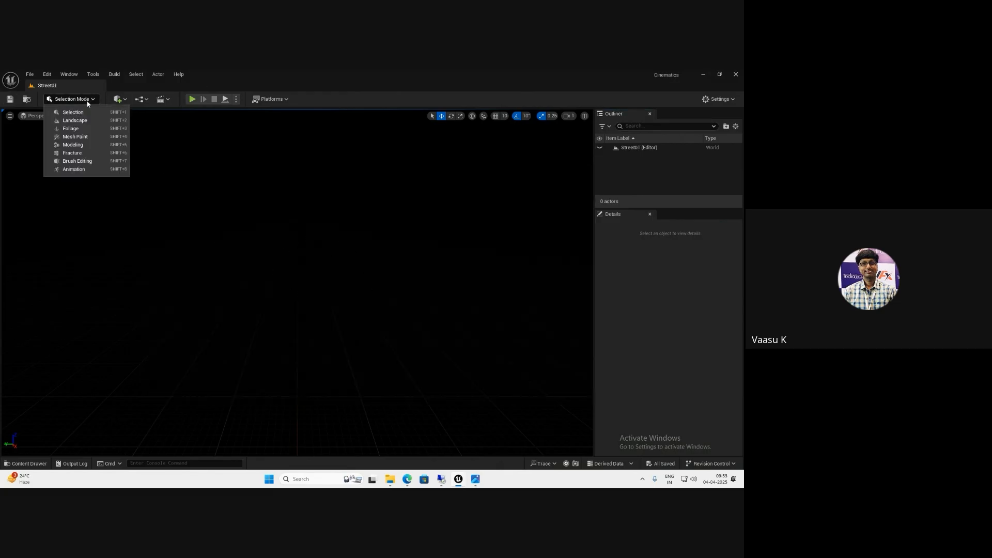
click(89, 144)
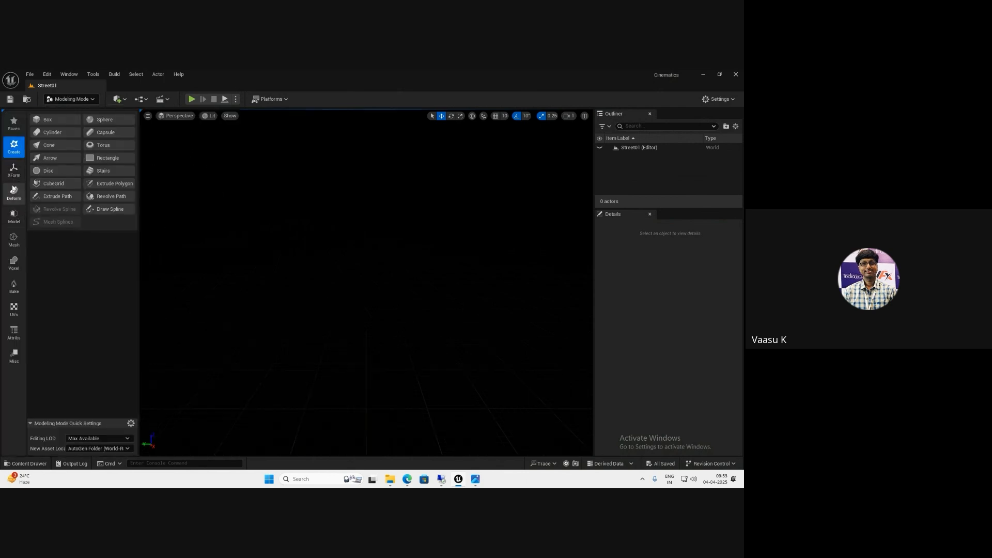
click(49, 120)
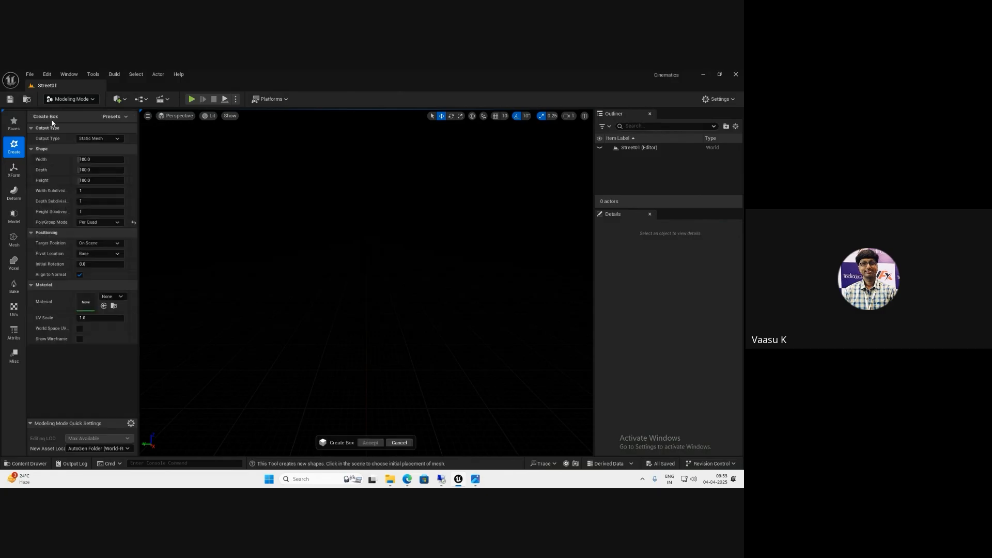
click(346, 341)
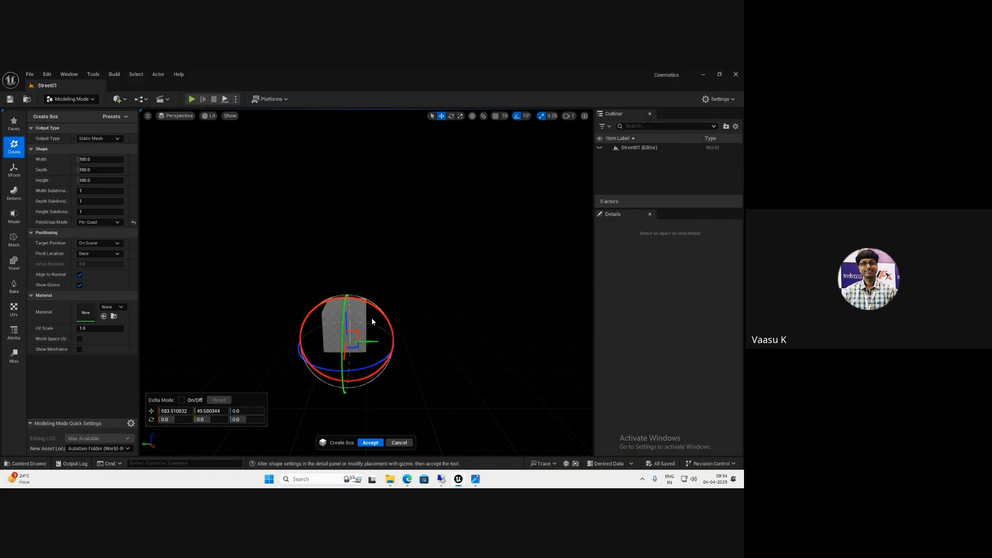
Check the street reference image and set the box's width to 700 and depth to 1500
click(100, 159)
drag(743, 122, 244, 136)
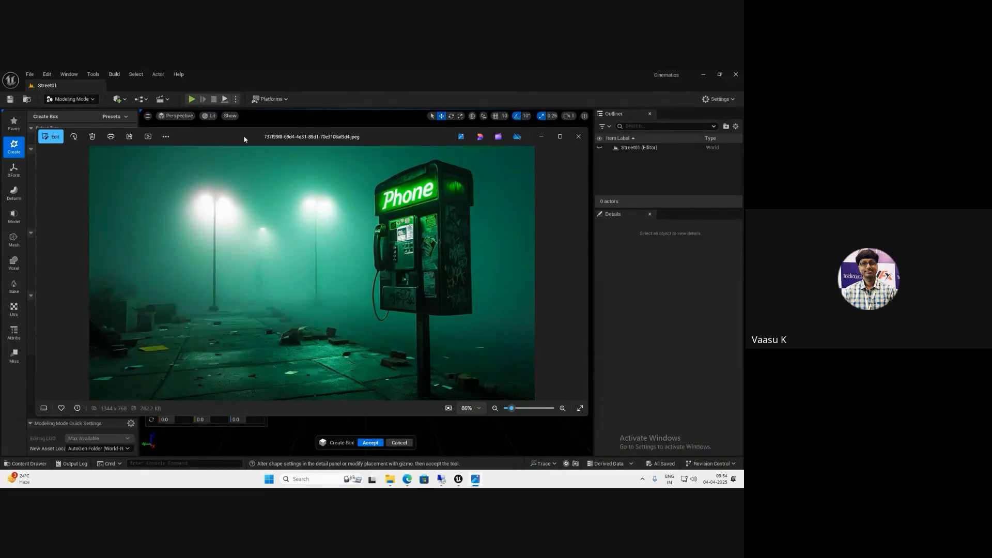
drag(243, 137, 743, 118)
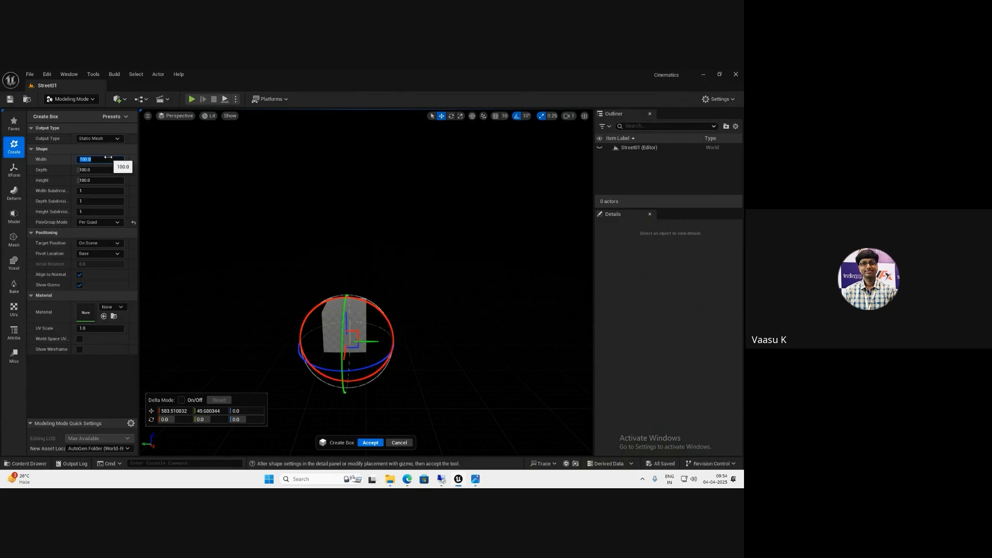
text(700)
key(Tab)
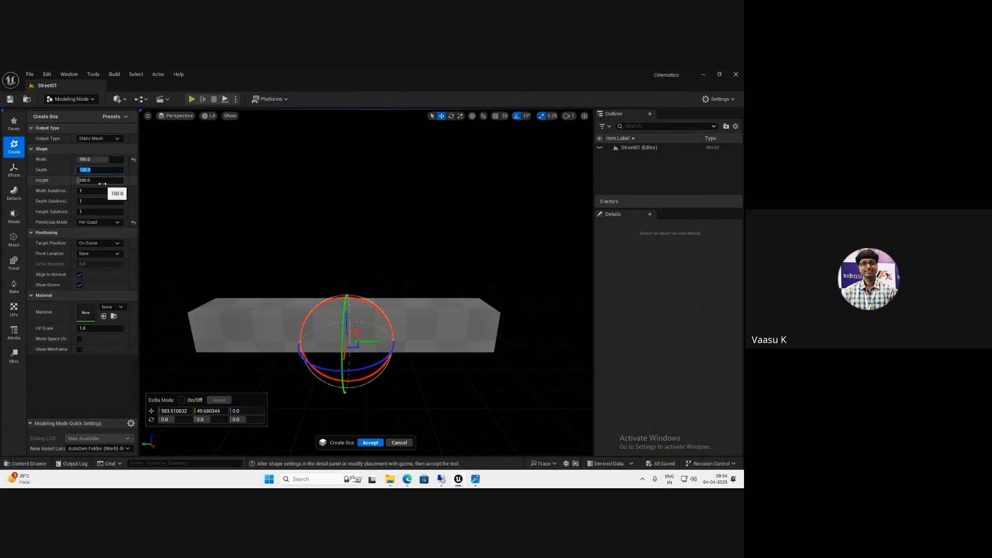
text(1500)
key(Return)
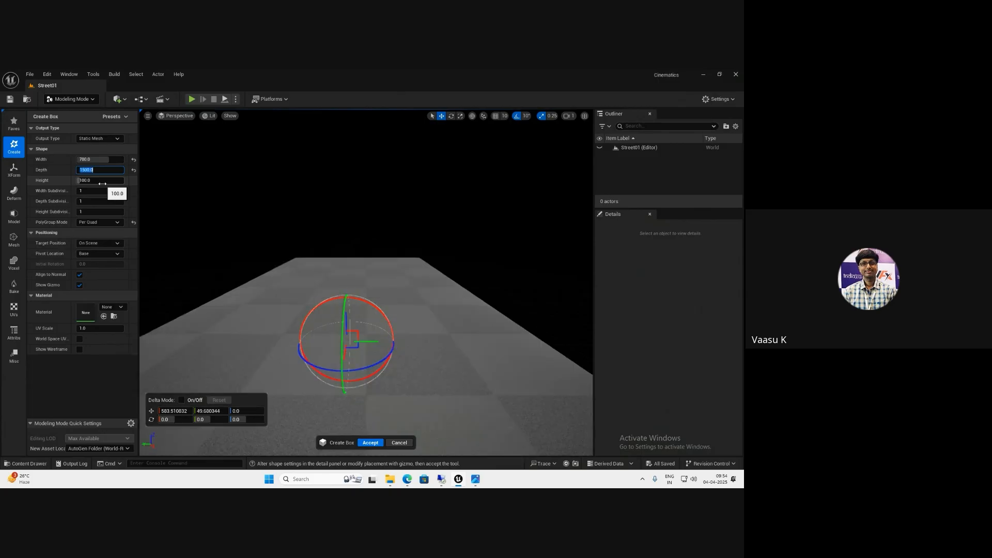
Set the road box's height to 30
click(91, 181)
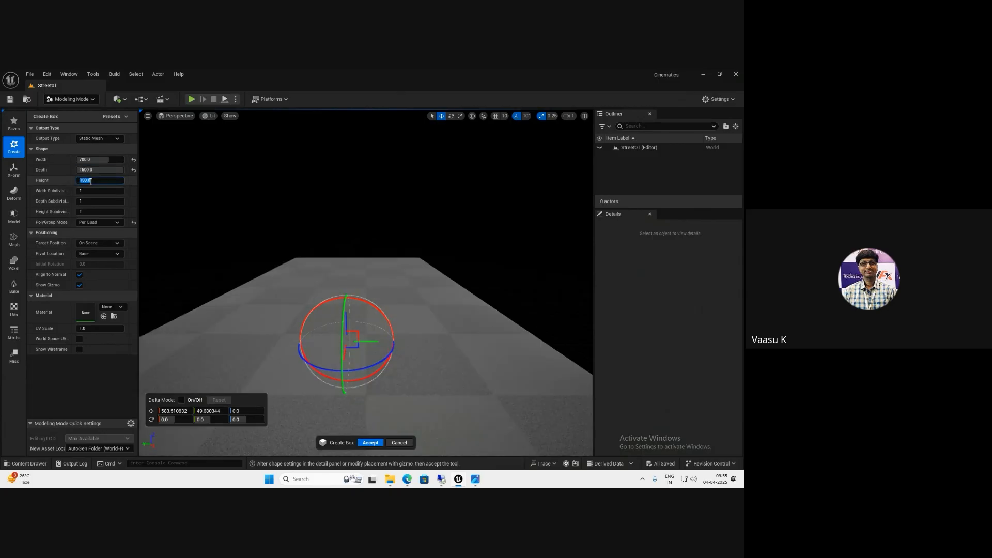
text(5)
text(0)
key(Return)
alt+drag(429, 322, 407, 327)
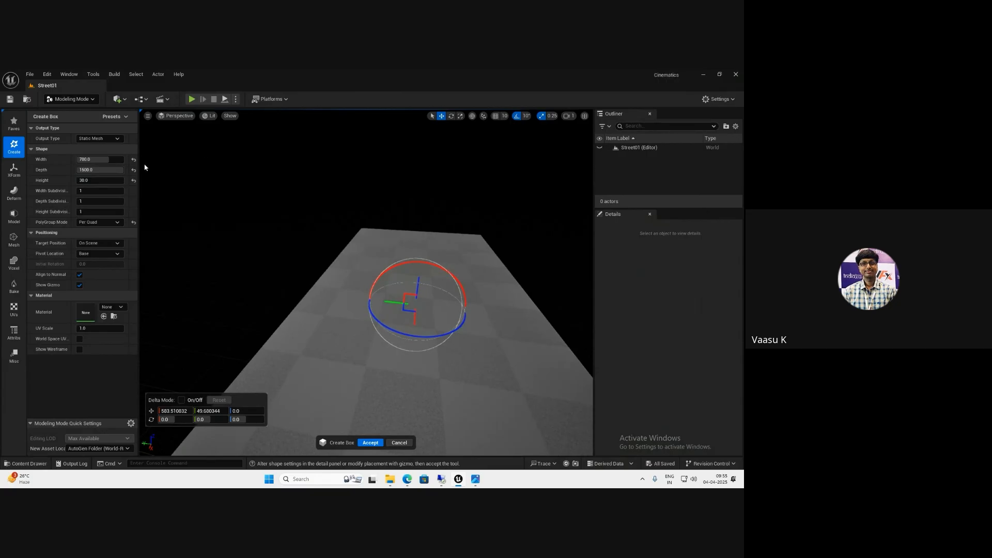
Set the road box's depth to 3000
click(111, 169)
text(3000)
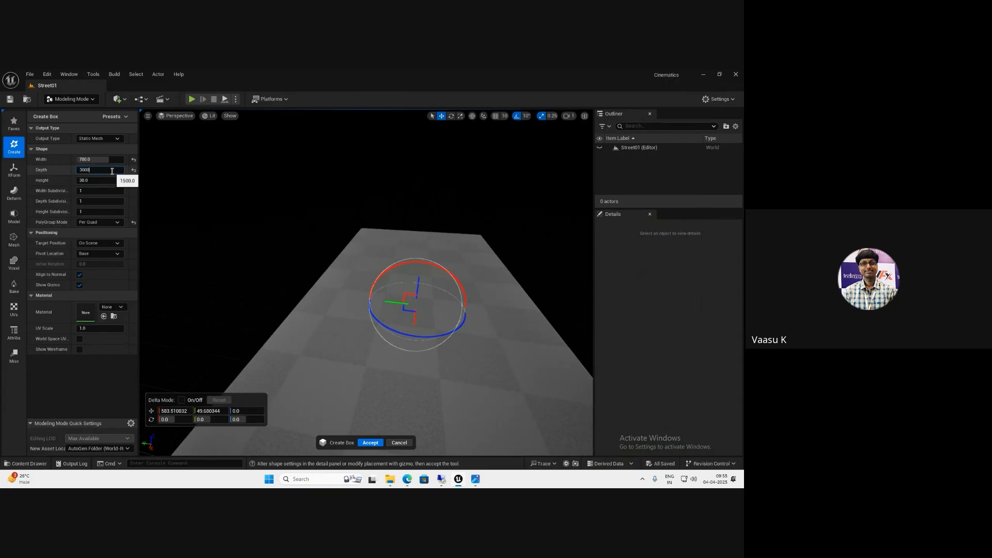
key(Return)
alt+drag(283, 243, 333, 282)
Set the road box's depth to 5000 and accept the box
click(108, 170)
text(5000)
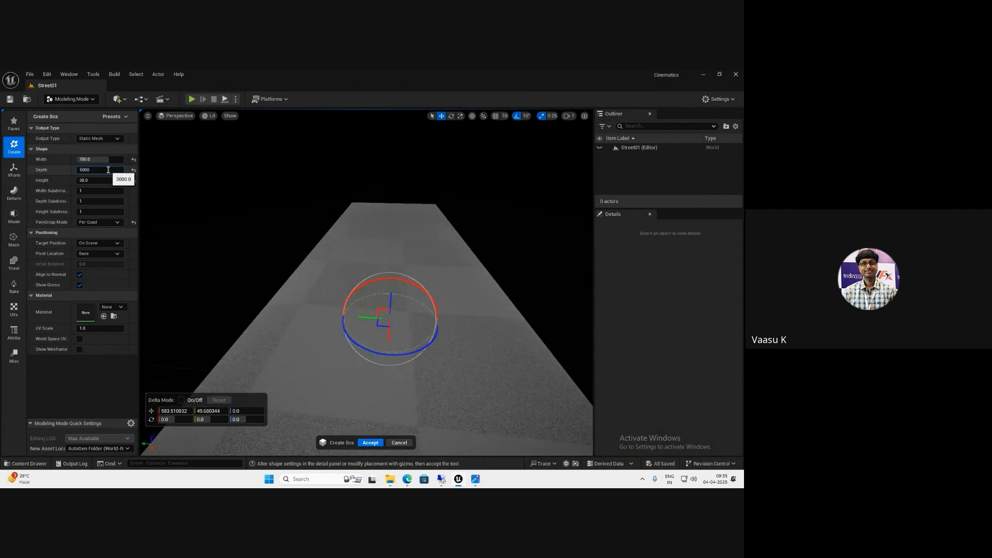
key(Return)
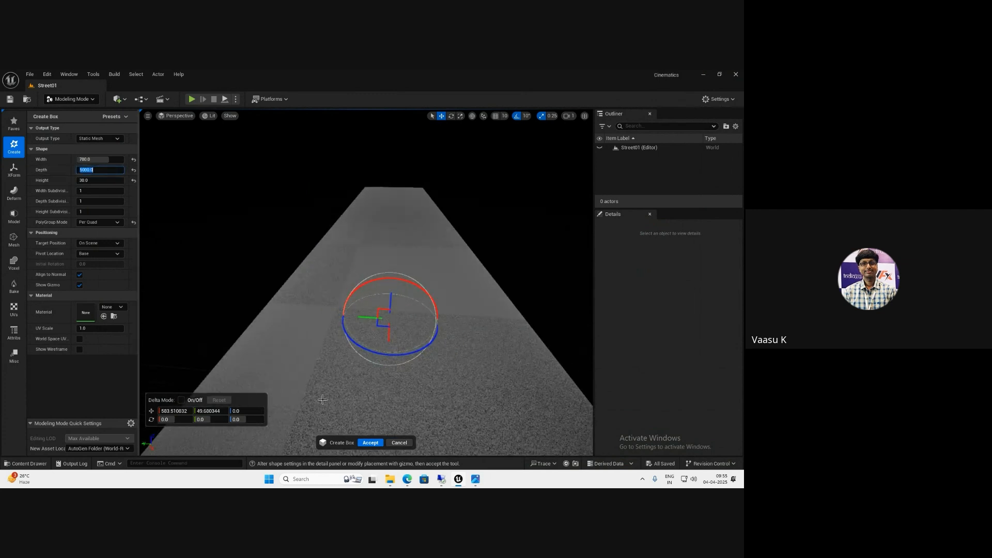
click(374, 444)
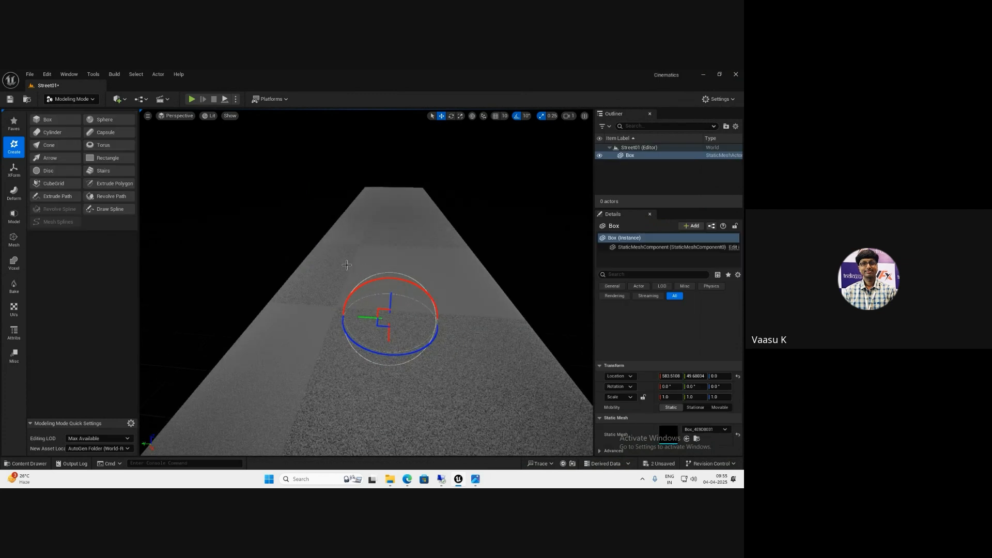
alt+drag(334, 281, 334, 282)
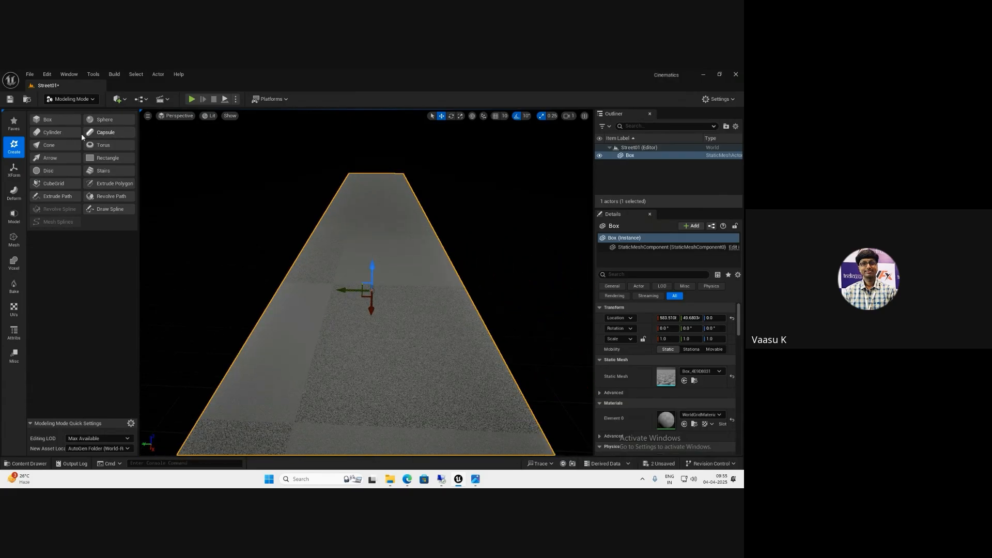
Place a second box alongside the road for the sidewalk and set its height to 40
click(50, 122)
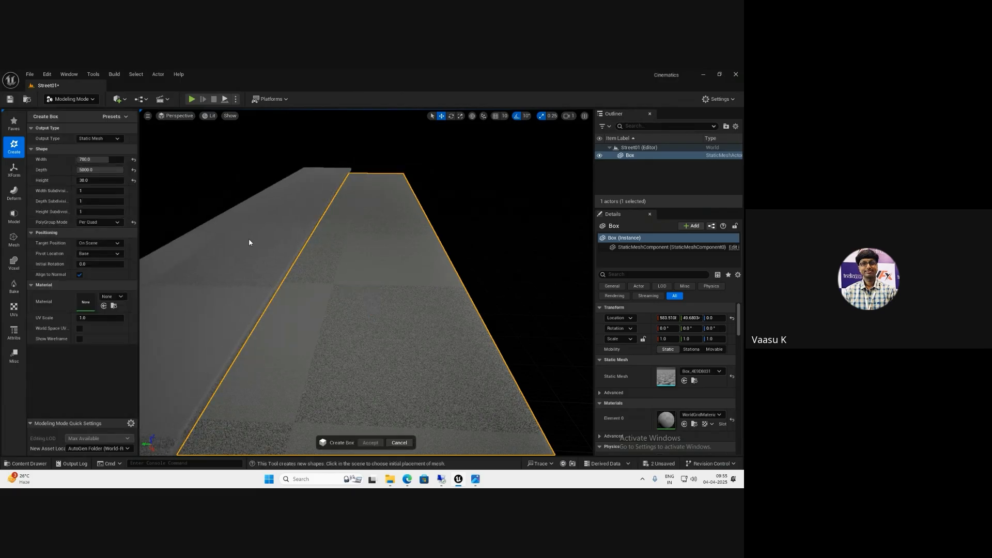
click(250, 242)
scroll(303, 271, up, 5)
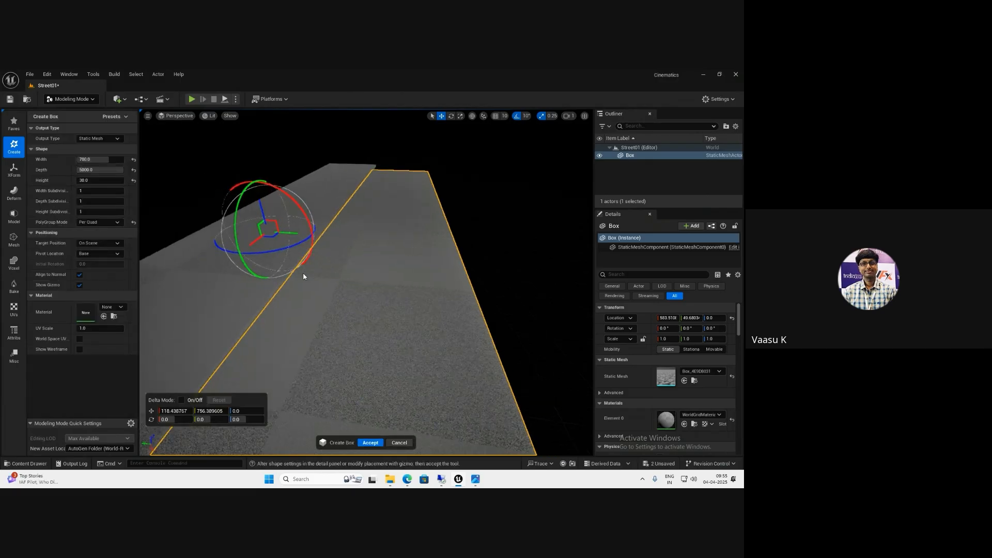
right_drag(298, 273, 284, 271)
click(99, 180)
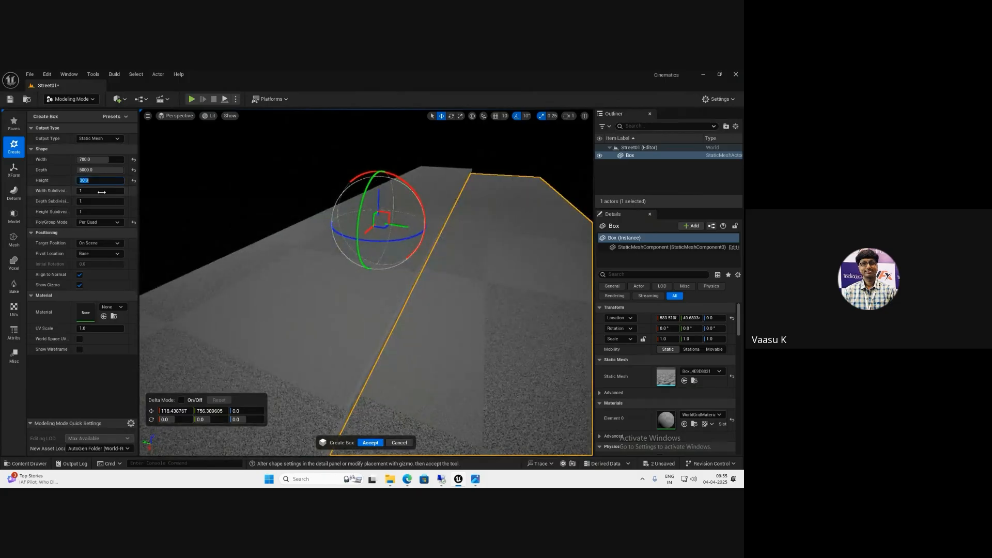
text(40)
key(Return)
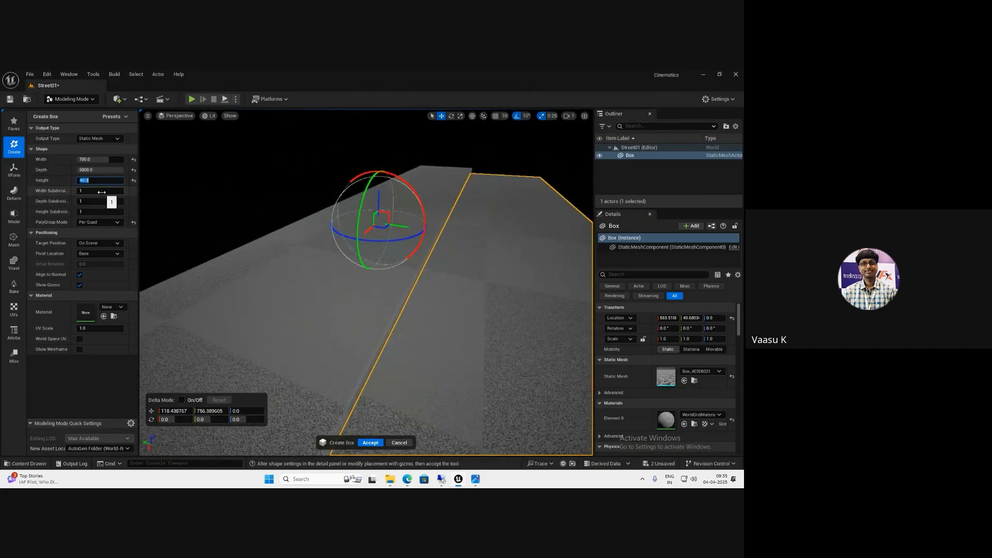
mouse_move(219, 250)
right_down()
mouse_move(206, 260)
mouse_move(215, 265)
right_up()
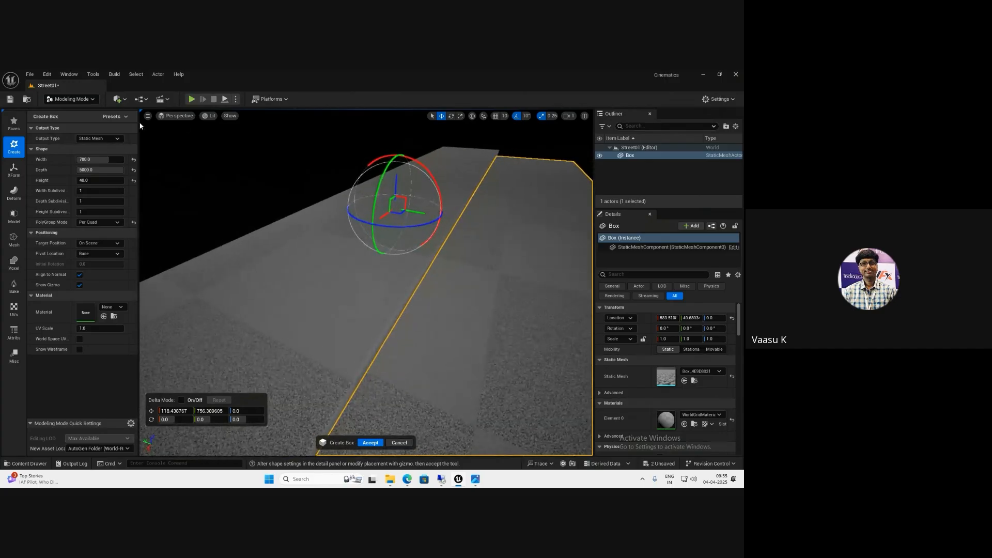
Set the sidewalk box's width to 400, move it against the road's edge at Y about 603, and accept it
click(100, 159)
text(300)
key(Return)
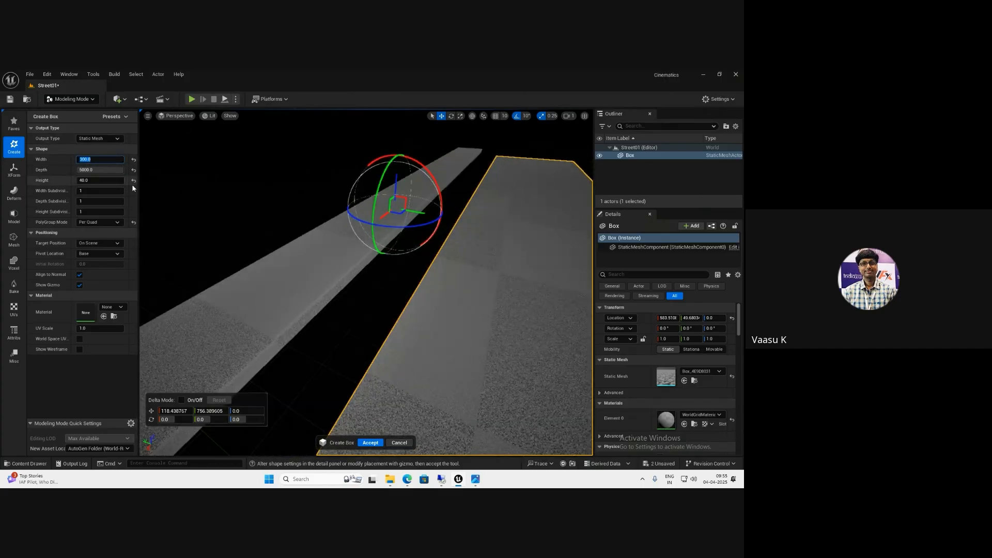
text(400)
key(Return)
drag(424, 224, 439, 242)
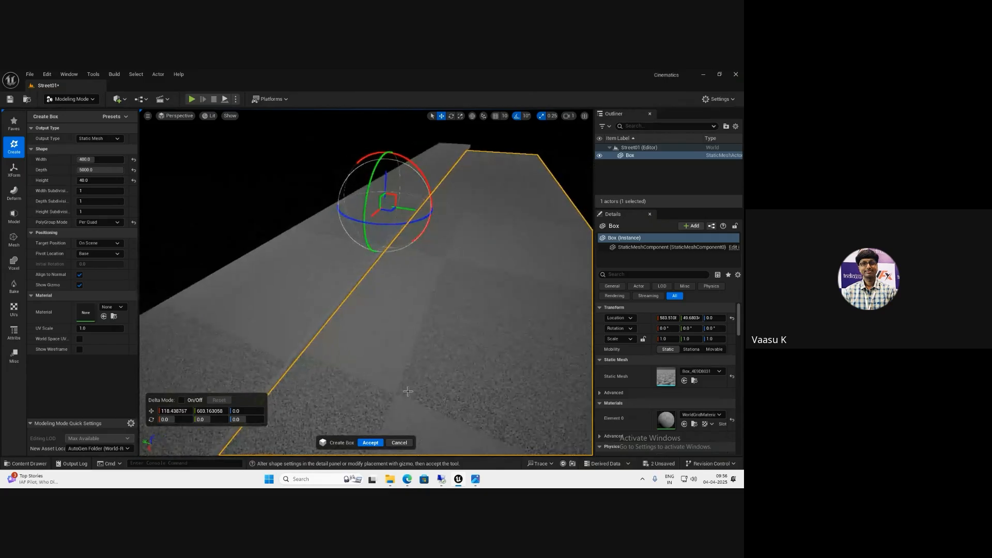
click(370, 442)
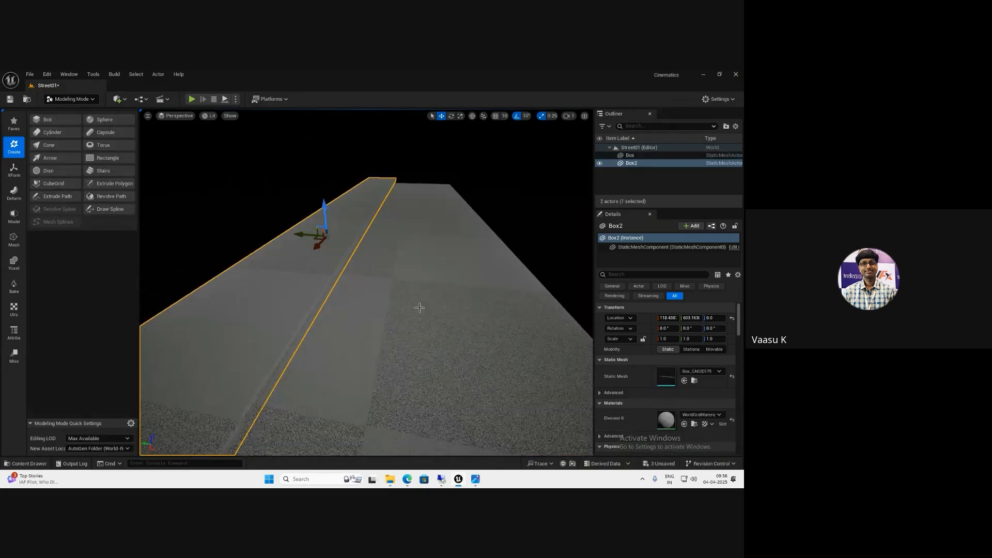
Duplicate the sidewalk box and move the copy to the road's opposite edge, at Y about -522
alt+drag(304, 236, 511, 266)
mouse_move(446, 272)
alt+mouse_down()
mouse_move(437, 274)
mouse_move(516, 281)
mouse_move(461, 276)
alt+mouse_up()
right_drag(462, 274, 447, 269)
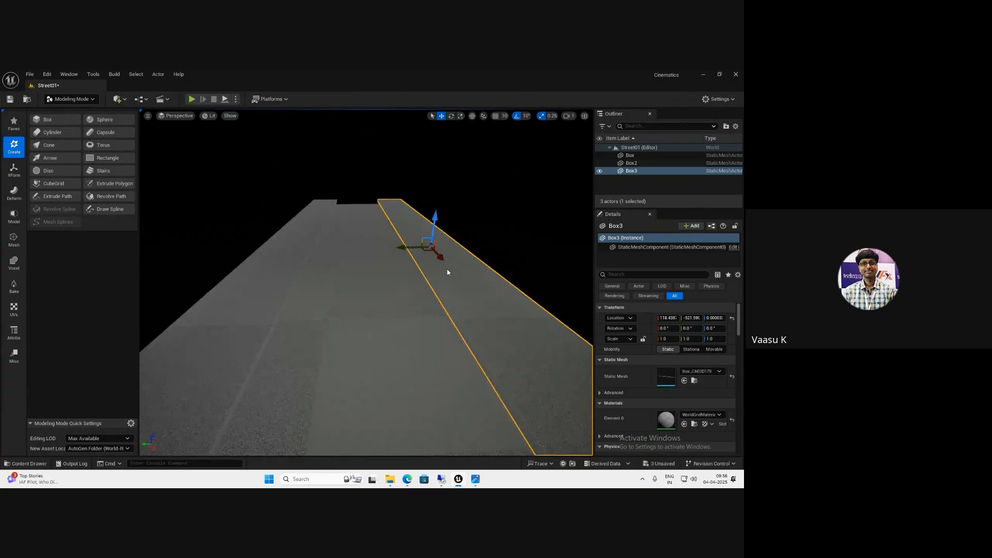
click(376, 276)
alt+drag(377, 276, 602, 248)
key(e)
key(Delete)
mouse_move(328, 283)
alt+mouse_down()
mouse_move(334, 294)
mouse_move(345, 287)
alt+mouse_up()
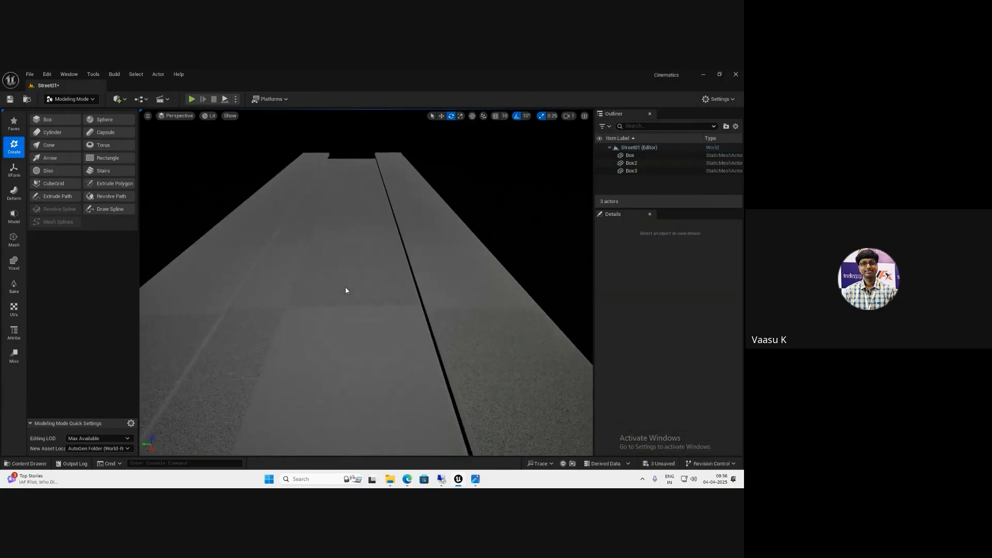
Select the road box, open Quixel Bridge and go to its Asphalt surfaces
click(296, 296)
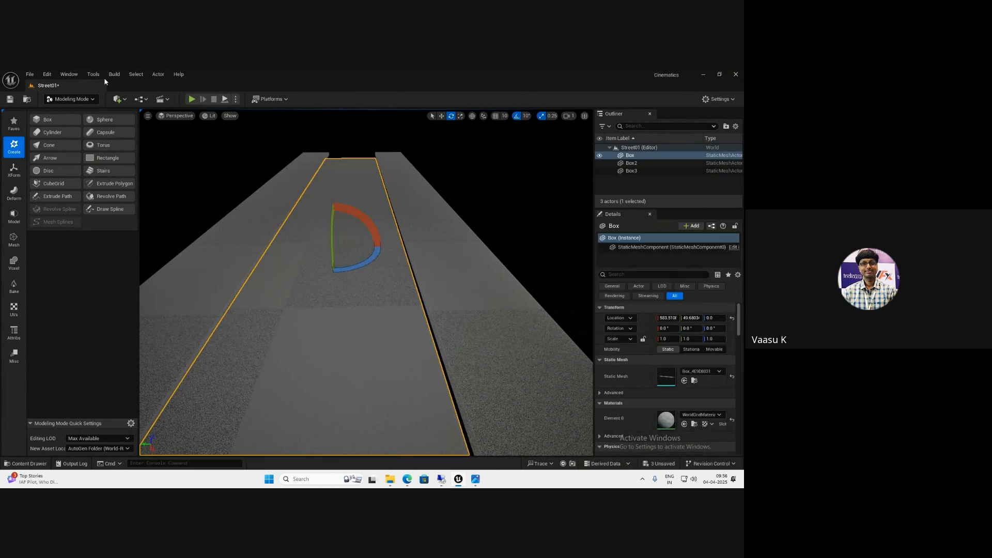
click(69, 74)
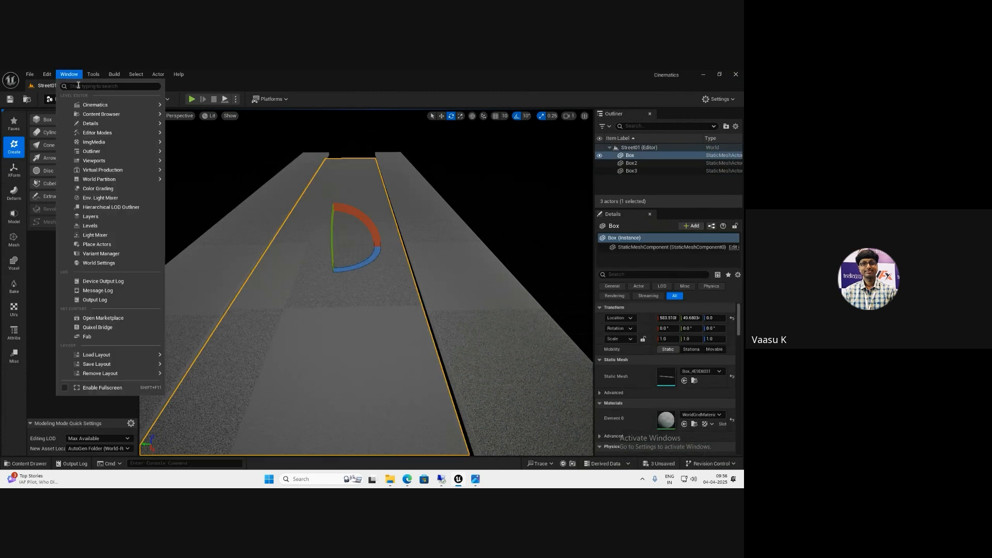
click(117, 328)
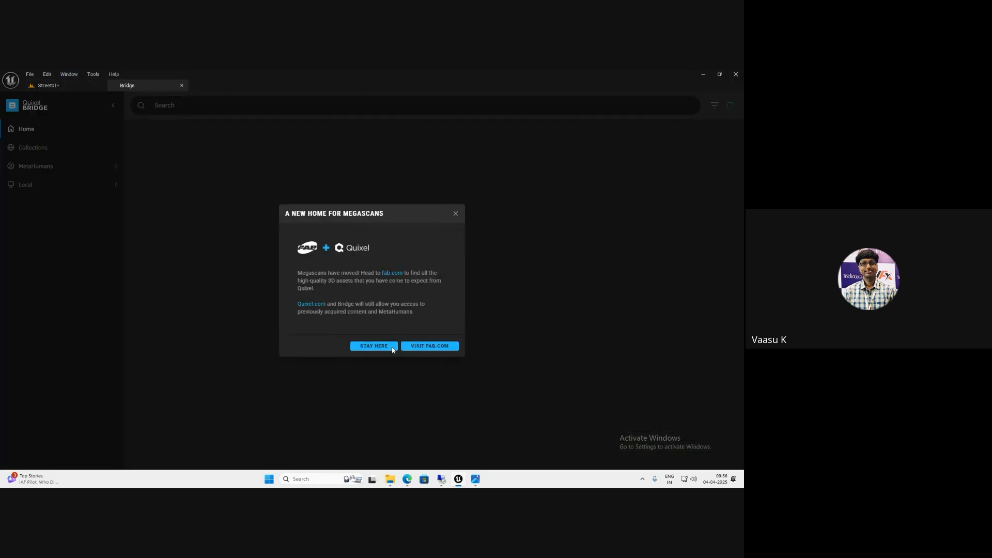
click(377, 347)
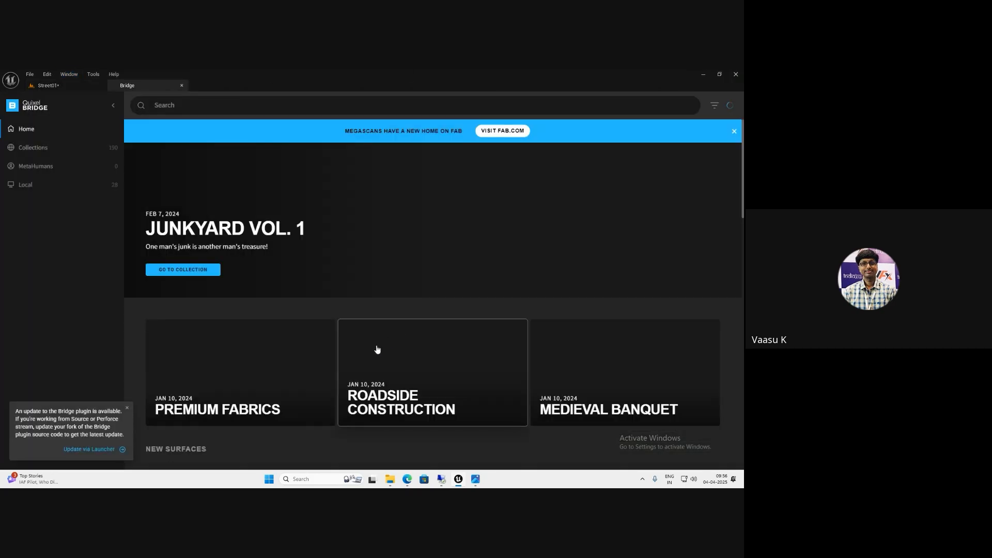
click(193, 104)
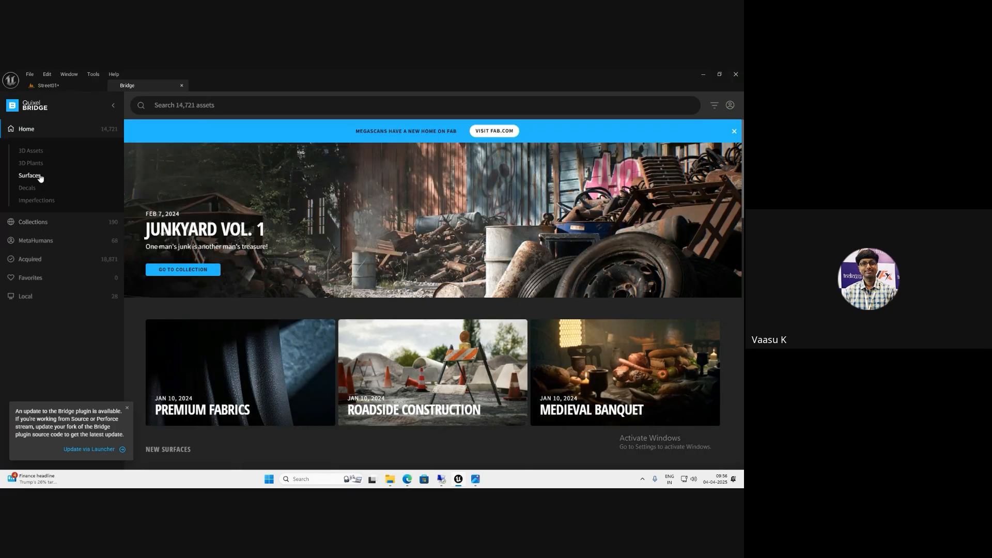
click(41, 177)
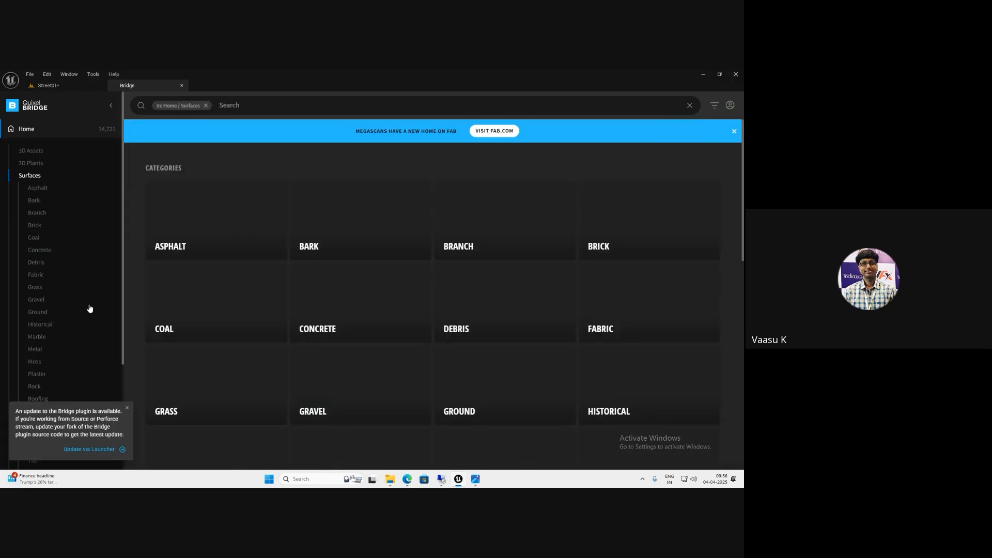
click(41, 189)
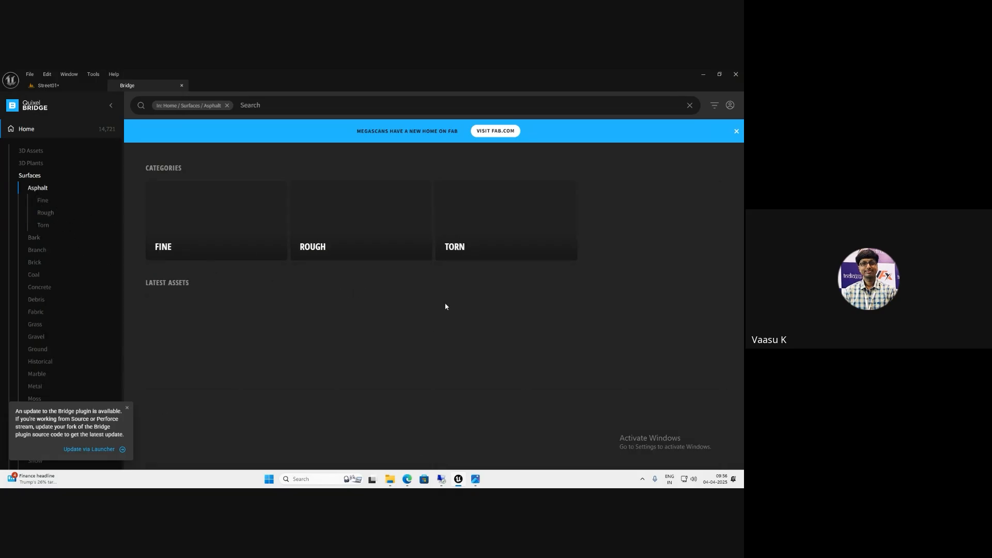
Browse the Asphalt surfaces and compare the previews of the American road variants
scroll(446, 304, down, 2)
scroll(447, 304, up, 2)
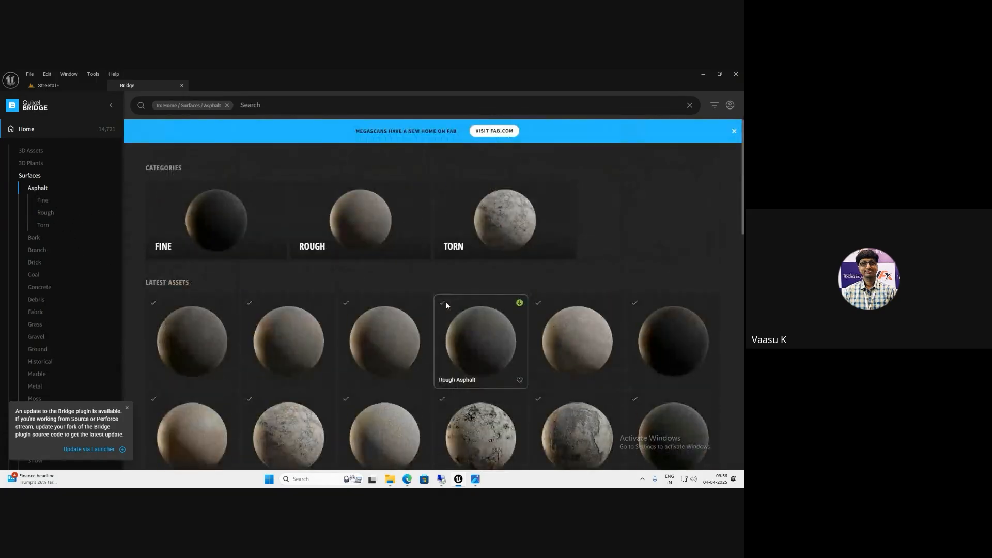
scroll(468, 367, down, 6)
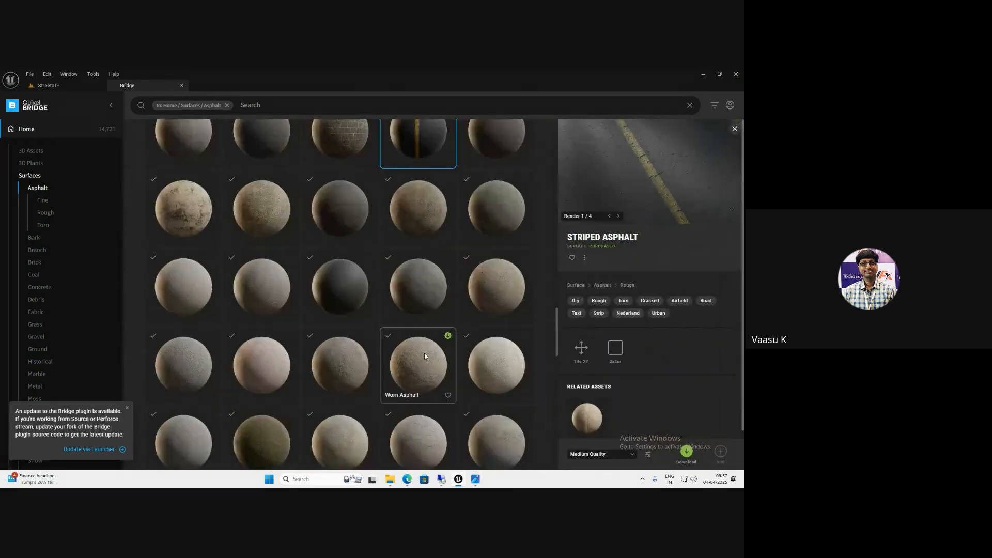
scroll(424, 356, down, 14)
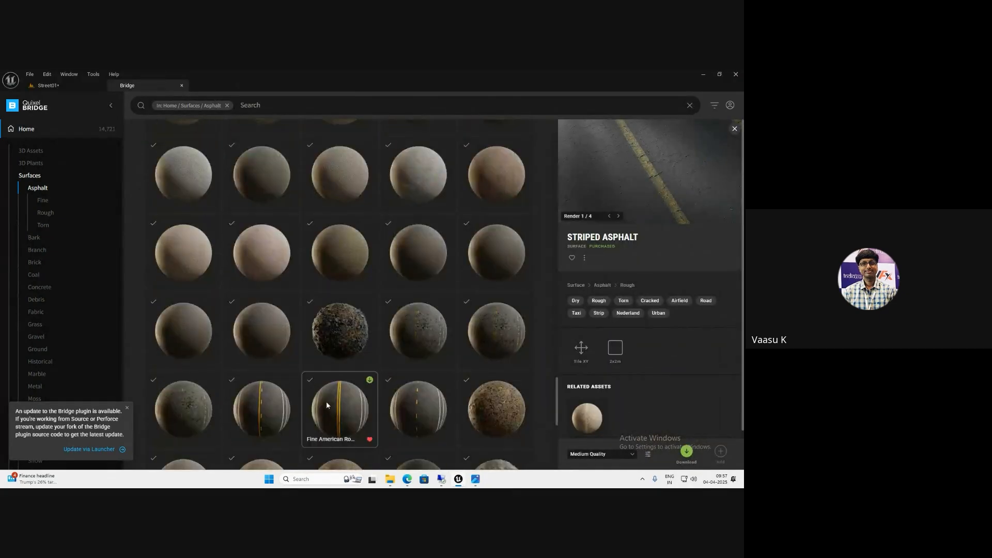
click(262, 406)
click(186, 408)
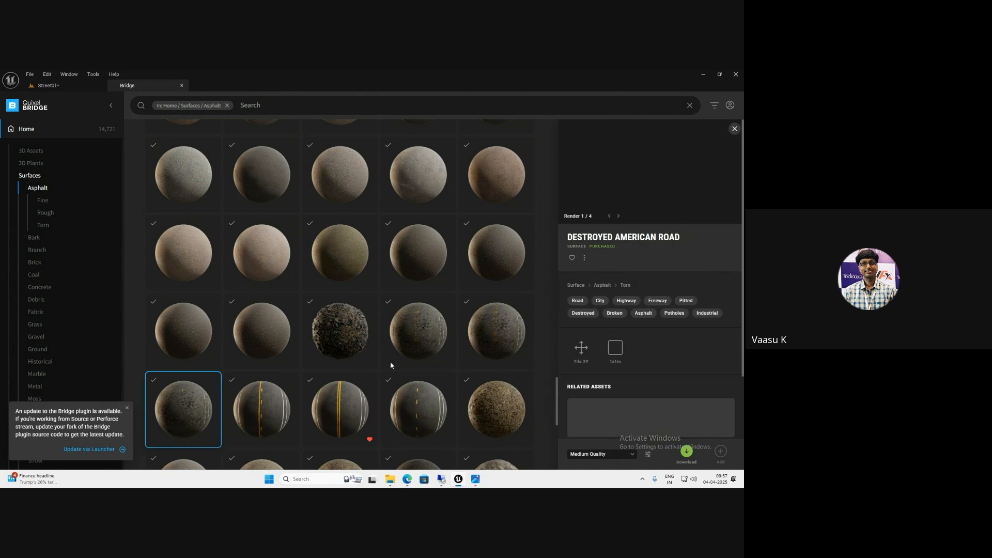
click(449, 331)
click(486, 336)
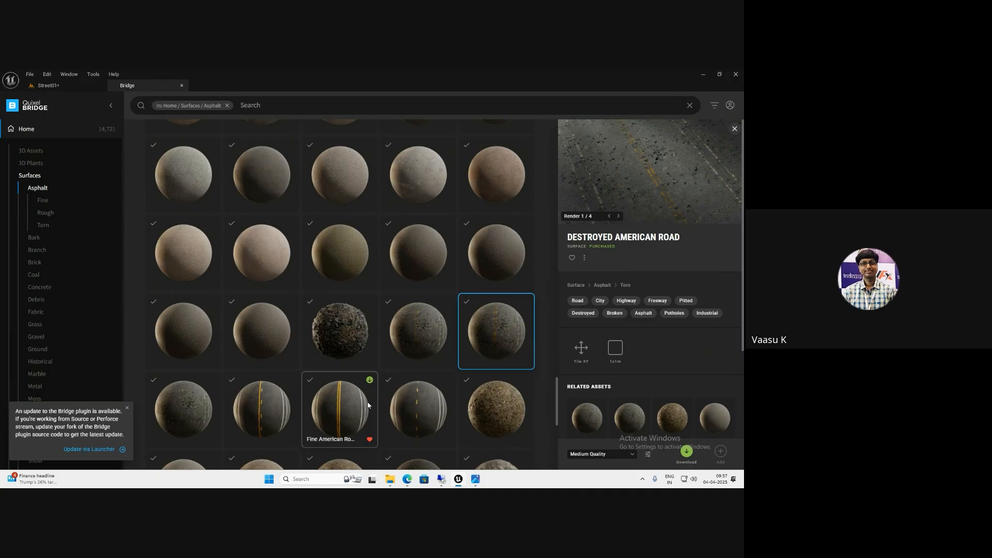
click(405, 408)
click(357, 410)
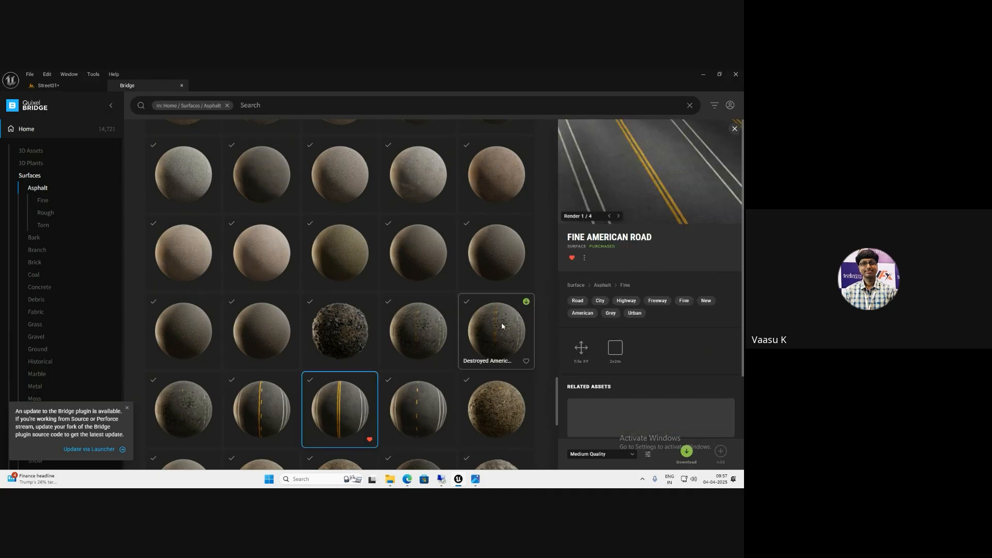
click(256, 420)
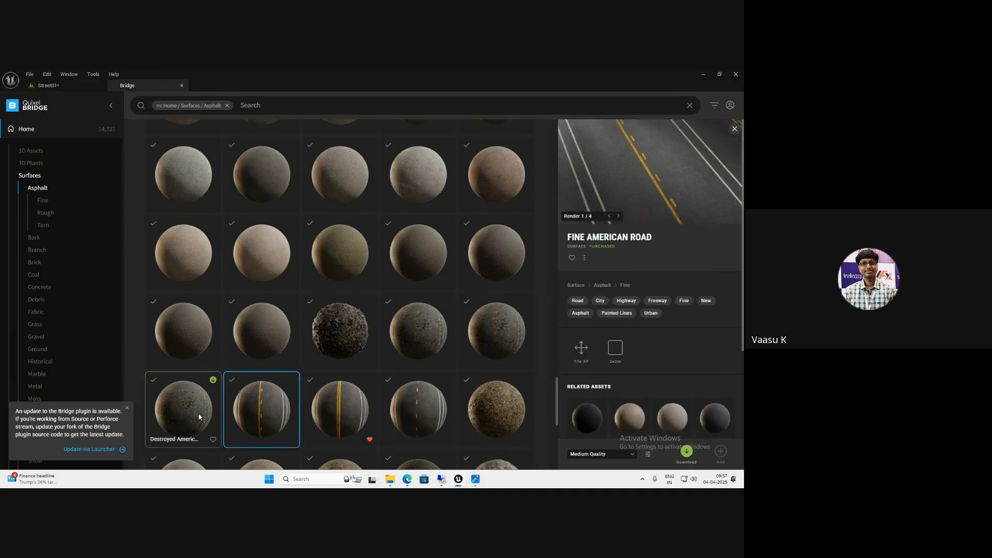
Compare the Destroyed American Road variants and download the one beside Crushed Asphalt at Medium Quality
click(184, 411)
click(429, 345)
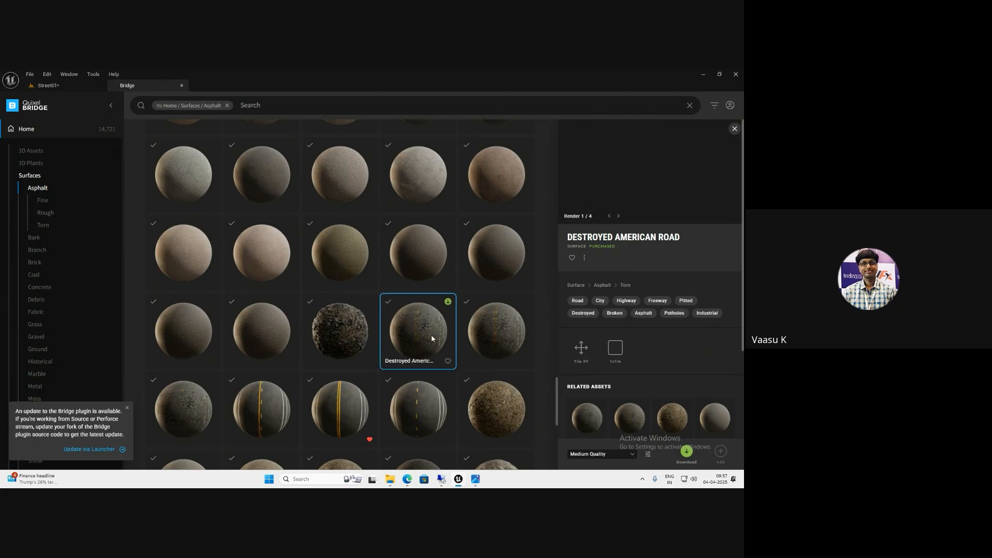
click(500, 338)
scroll(442, 386, down, 3)
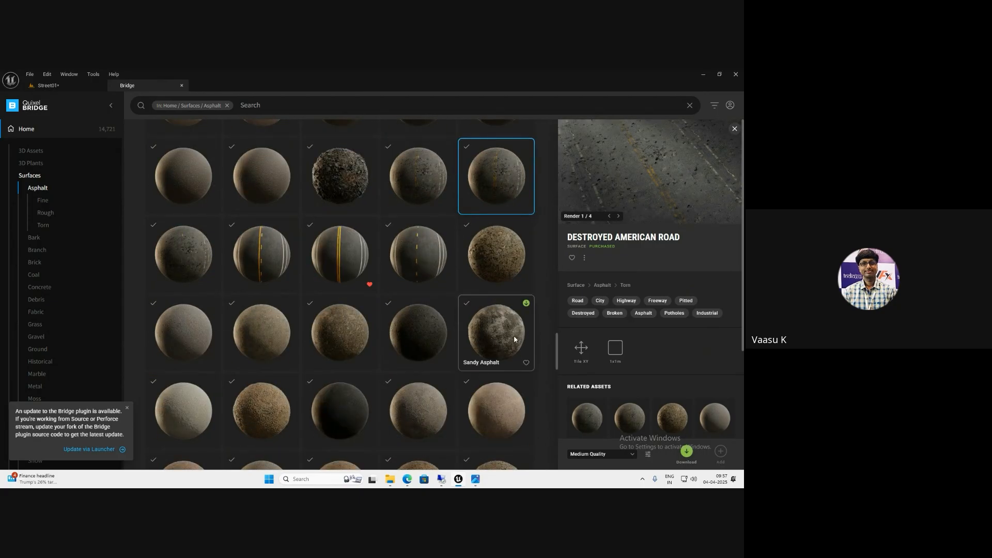
scroll(513, 339, up, 2)
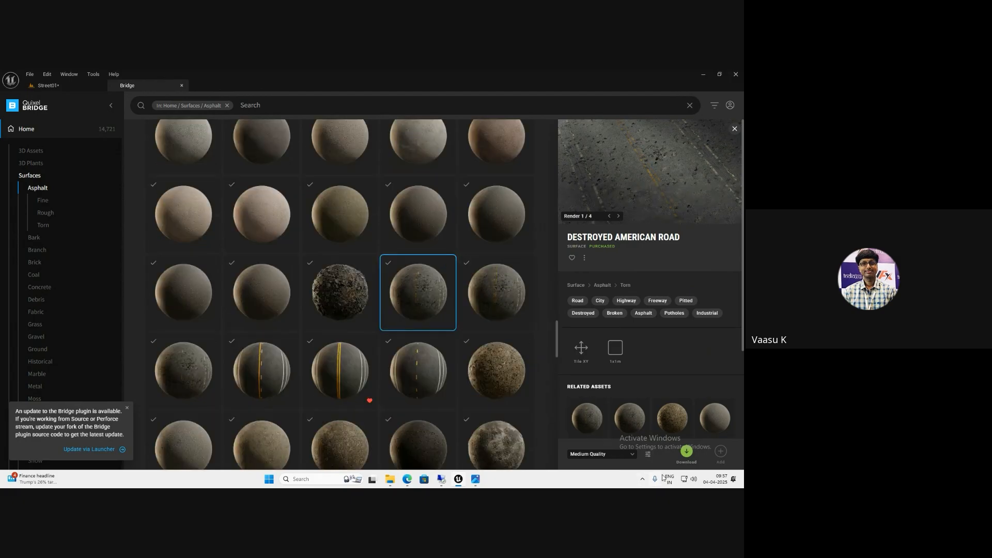
click(685, 452)
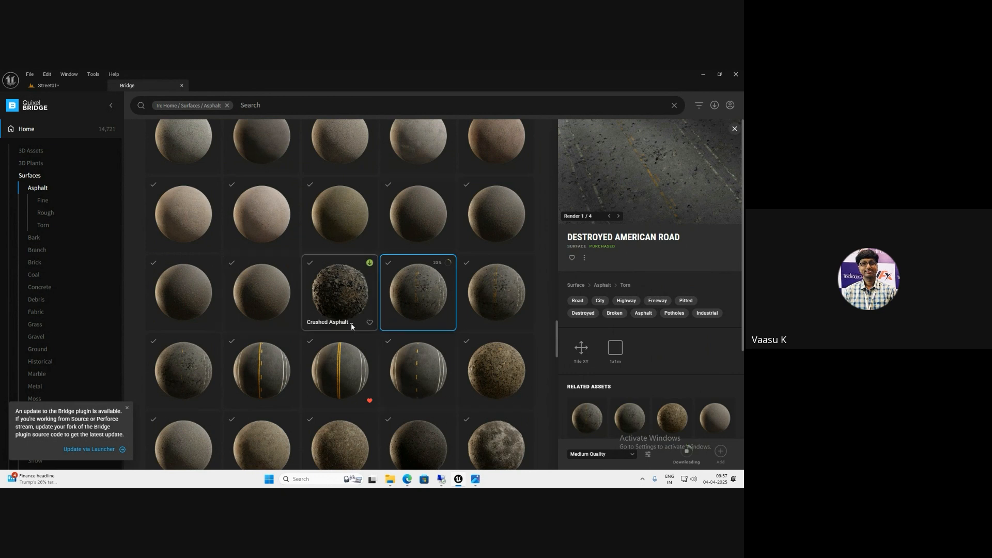
Browse the Sidewalk surfaces in the Tile category and download Dirty Sidewalk Tiles
scroll(289, 304, up, 5)
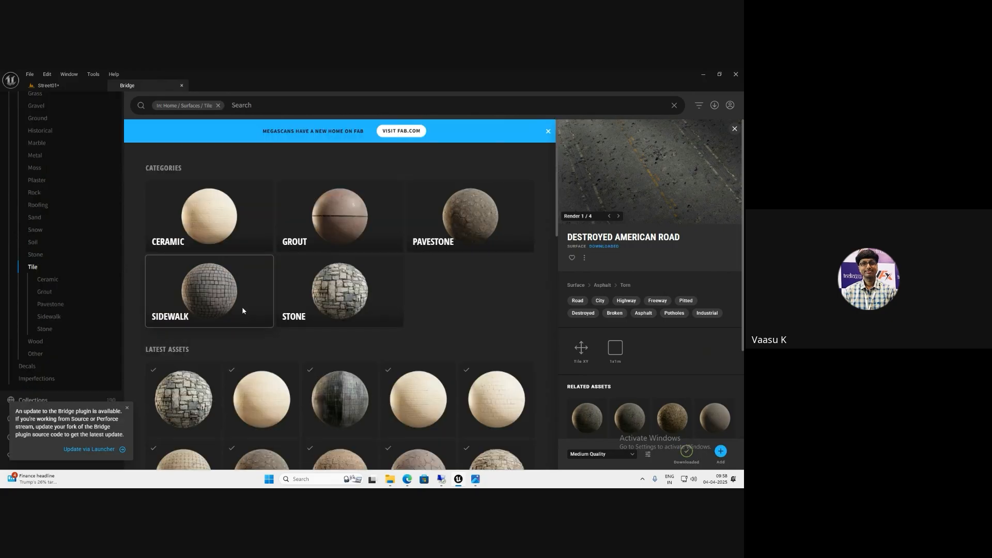
click(242, 306)
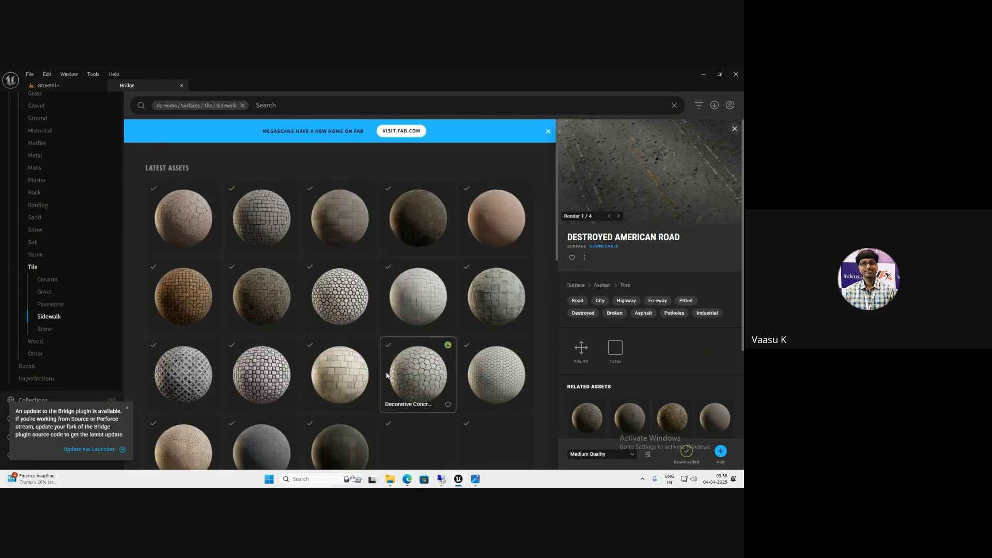
scroll(286, 351, down, 2)
scroll(287, 360, down, 5)
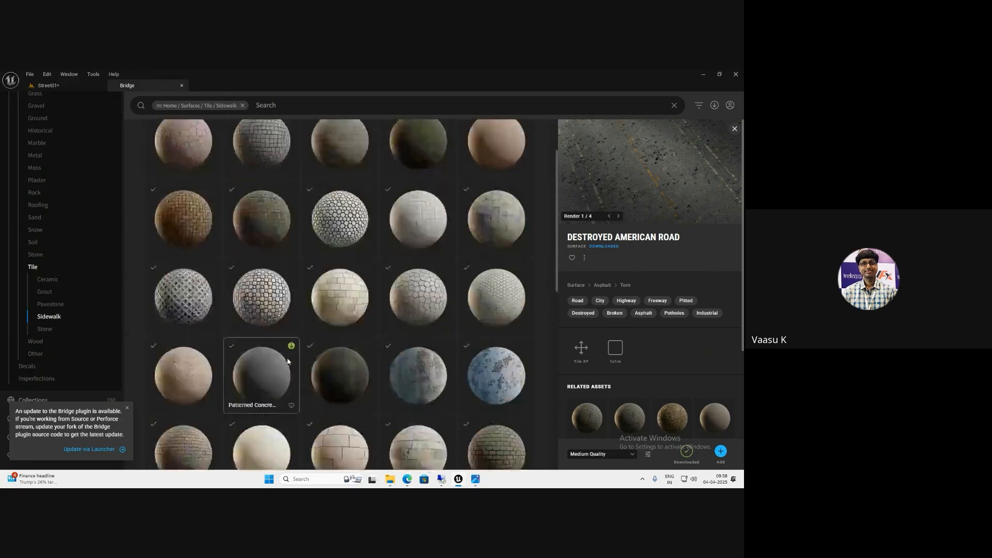
scroll(286, 358, up, 2)
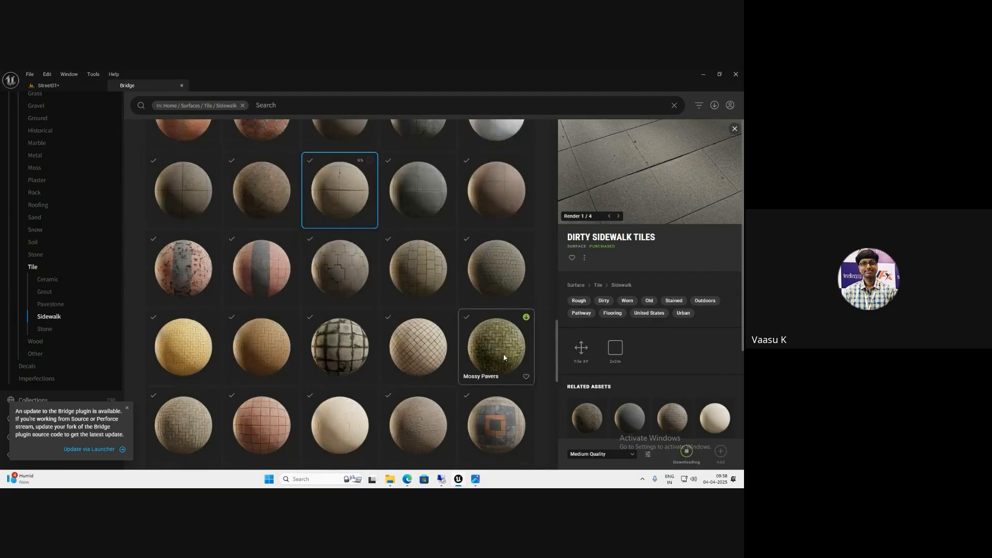
Find the Sidewalk paver surface at the end of the Sidewalk category and download it at Medium Quality
scroll(503, 354, down, 6)
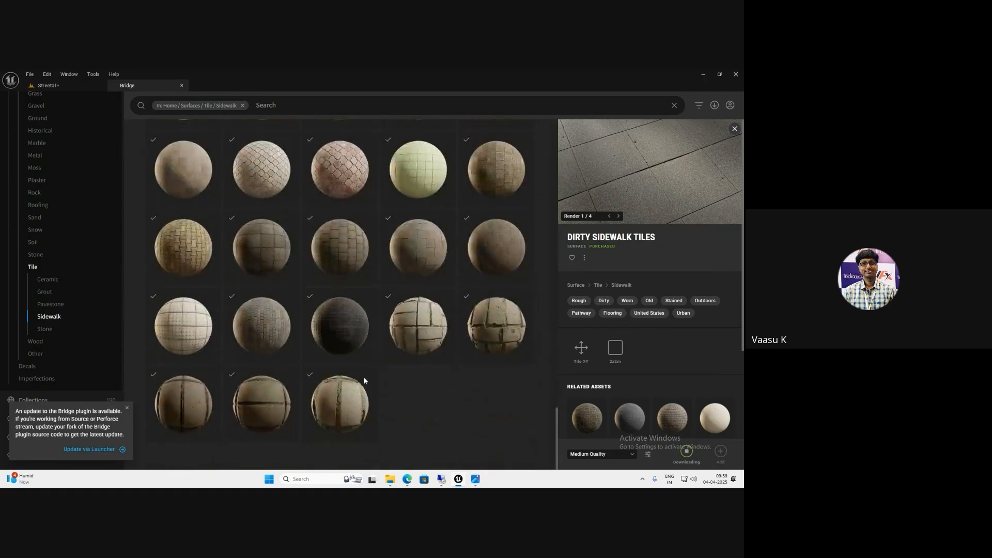
click(264, 401)
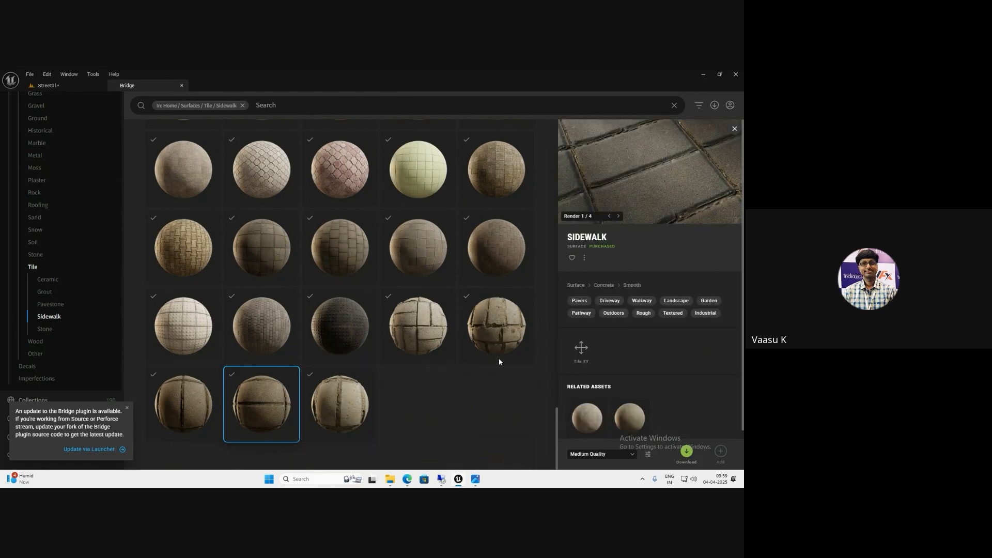
click(686, 451)
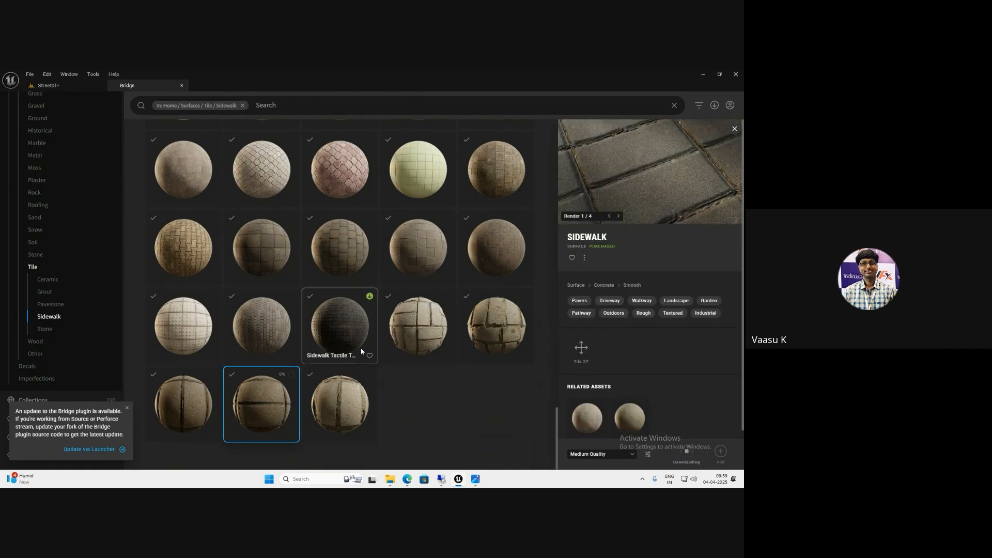
Add the downloaded Destroyed American Road surface to the project from the local library and apply its material to the road box in Street01
scroll(50, 435, down, 1)
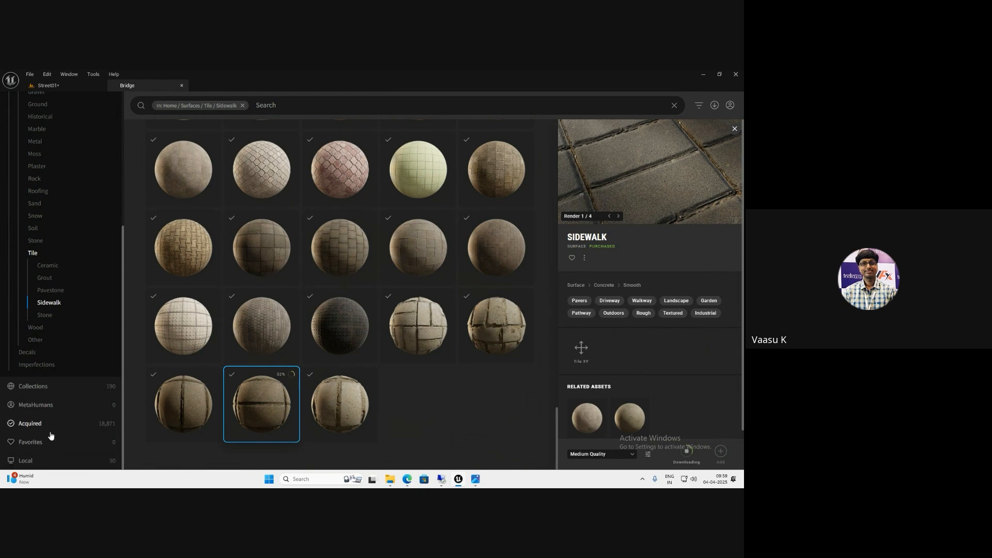
click(52, 461)
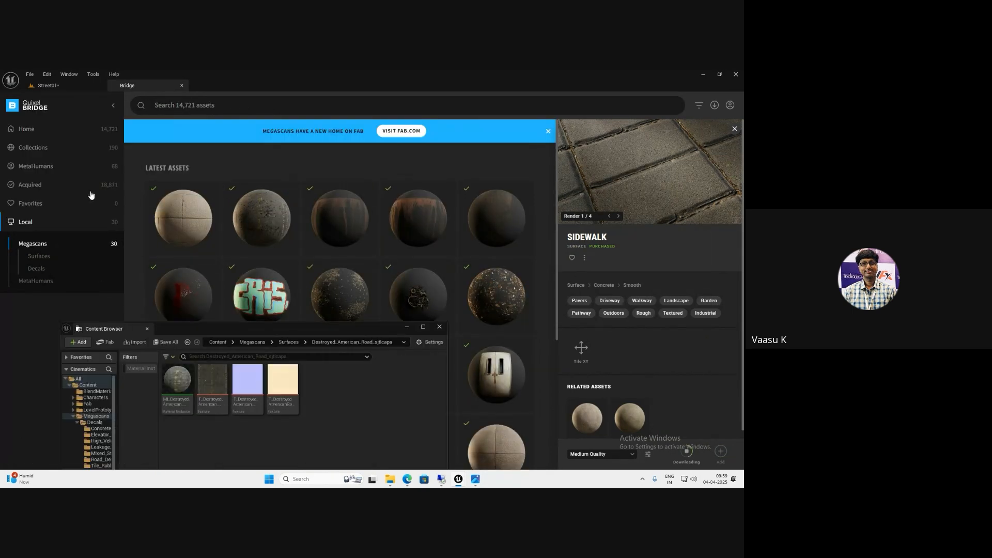
click(60, 86)
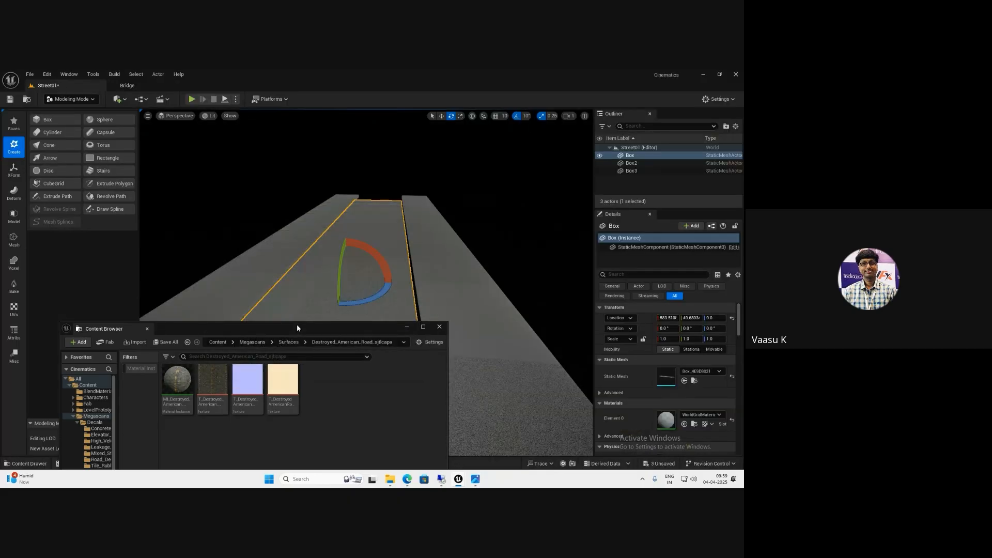
drag(296, 325, 354, 369)
drag(228, 431, 338, 347)
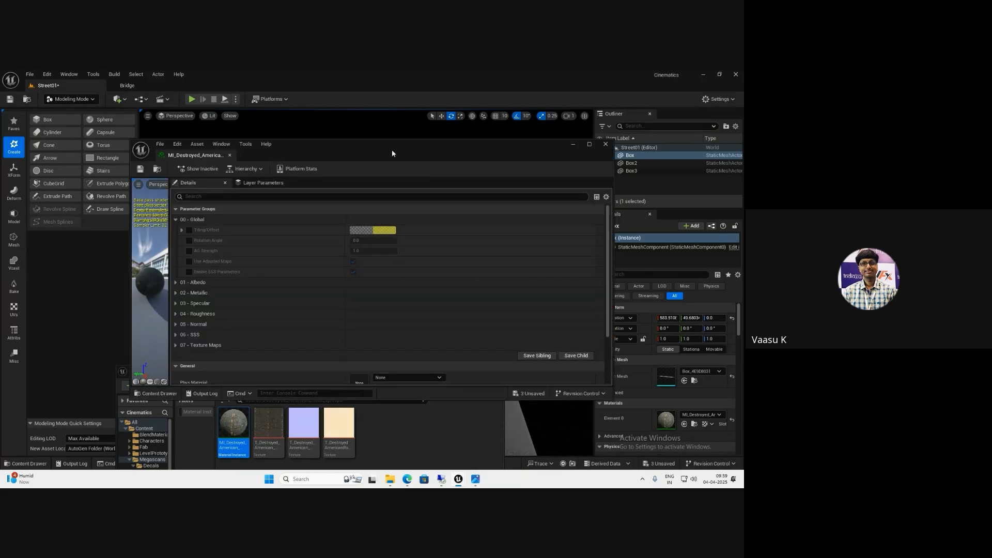
In the road's material instance, enable the Tiling/Offset and Rotation Angle parameters and set the rotation angle to 0.25
drag(391, 150, 546, 228)
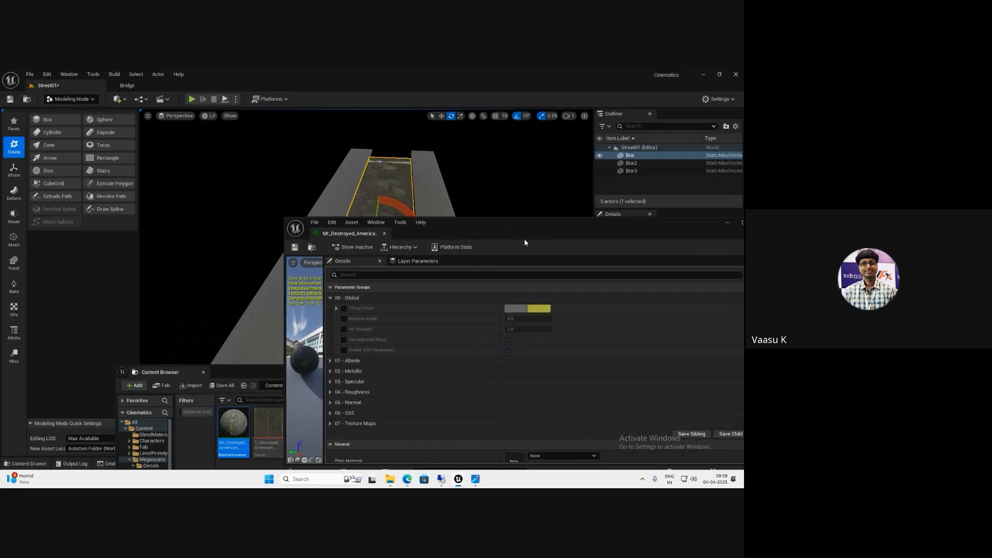
click(344, 308)
click(343, 319)
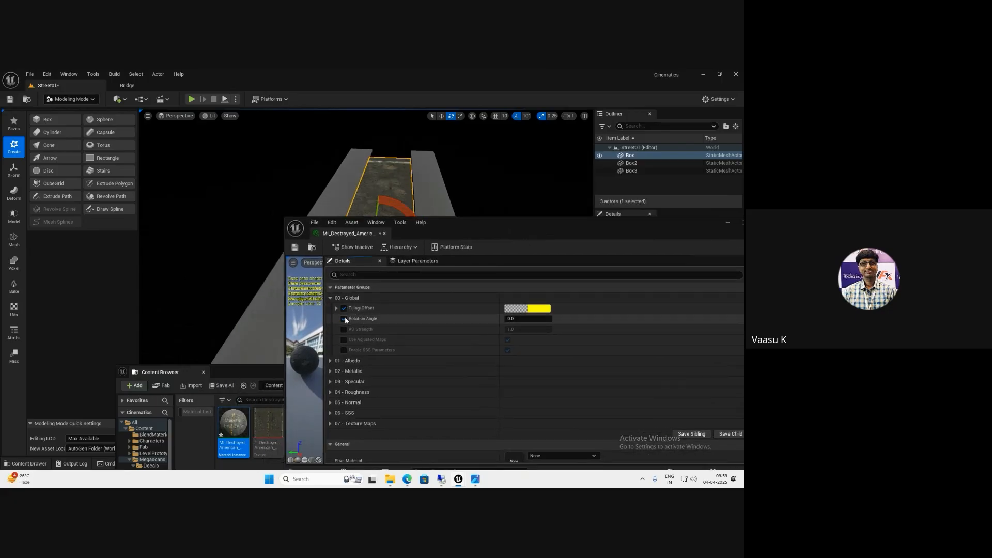
drag(477, 226, 423, 265)
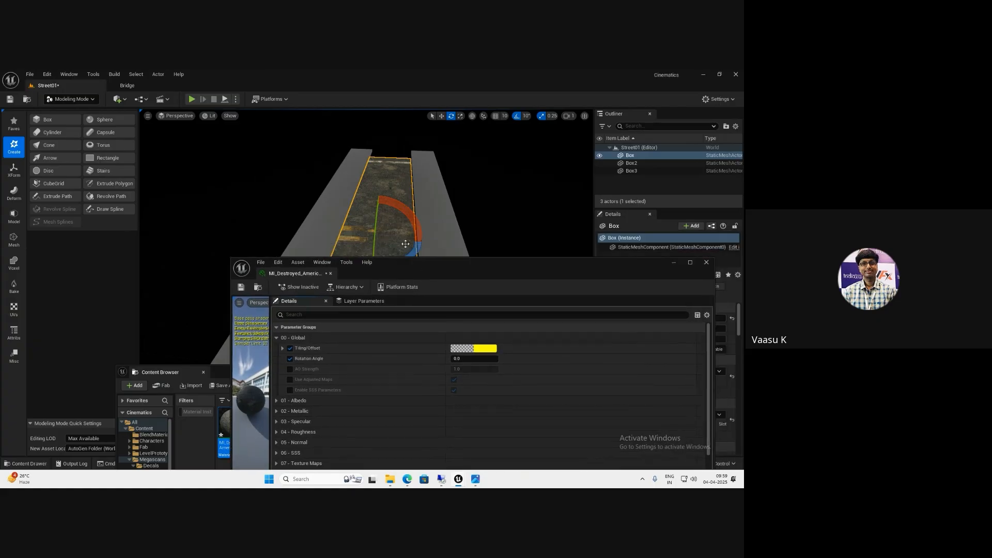
click(478, 358)
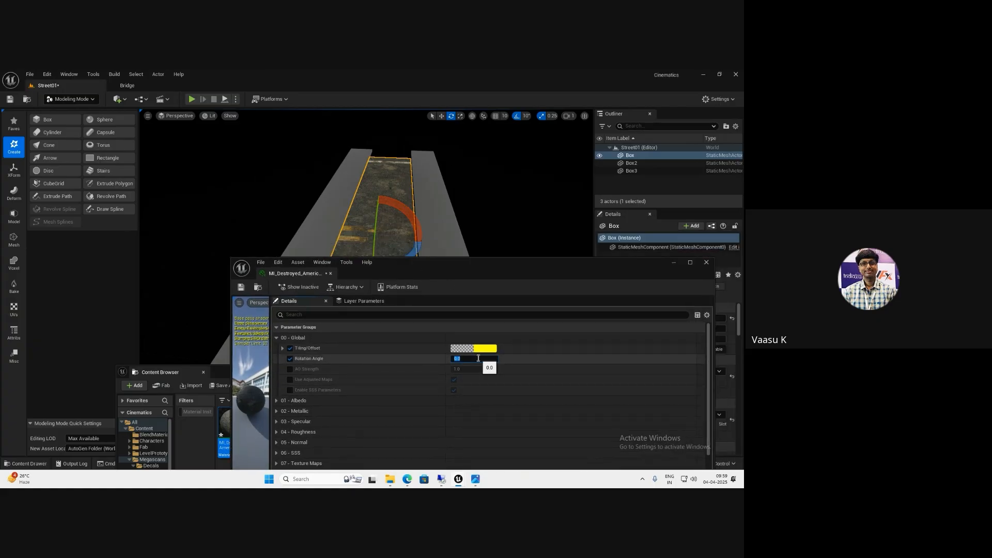
text(.25)
key(Return)
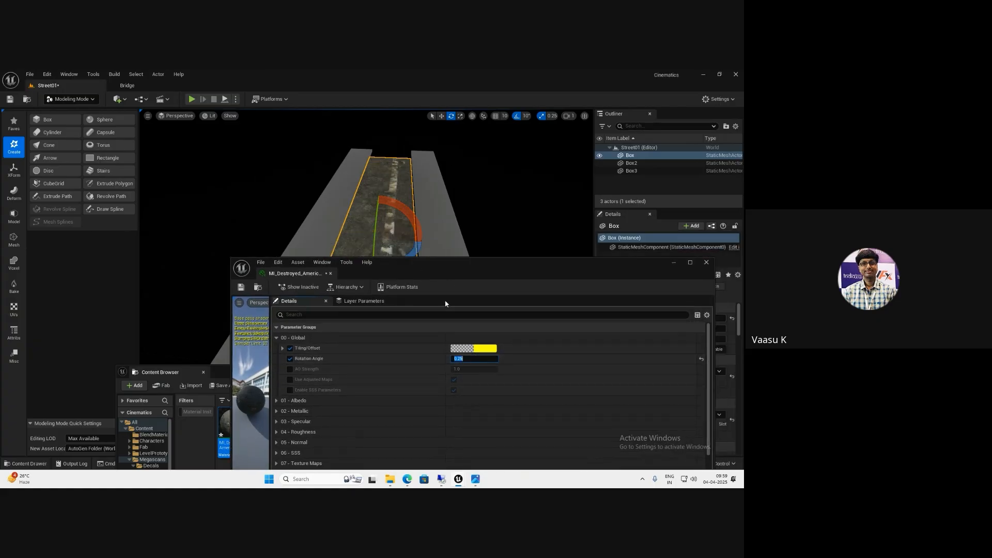
Set Tiling X and Tiling Y of the road's material instance to 5
drag(461, 269, 362, 321)
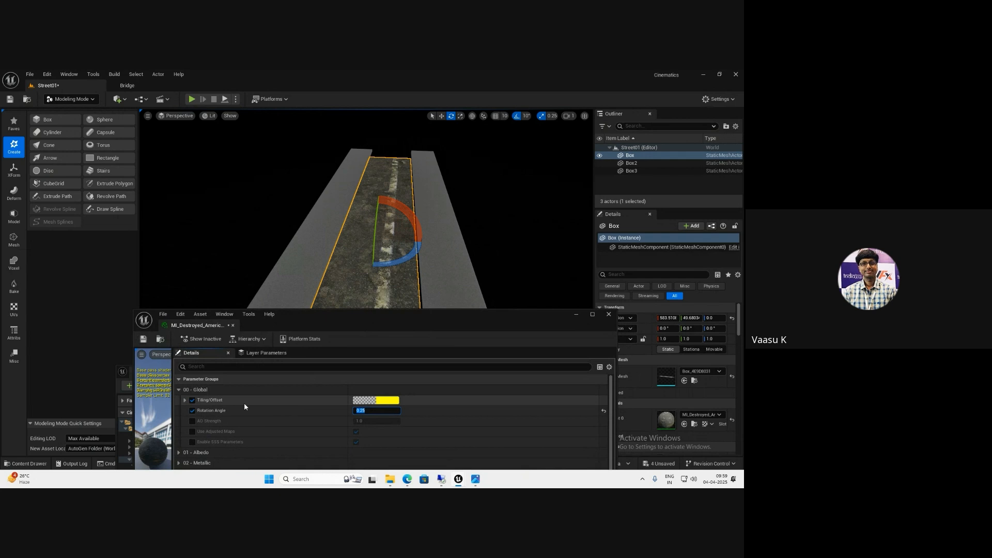
click(184, 400)
click(373, 410)
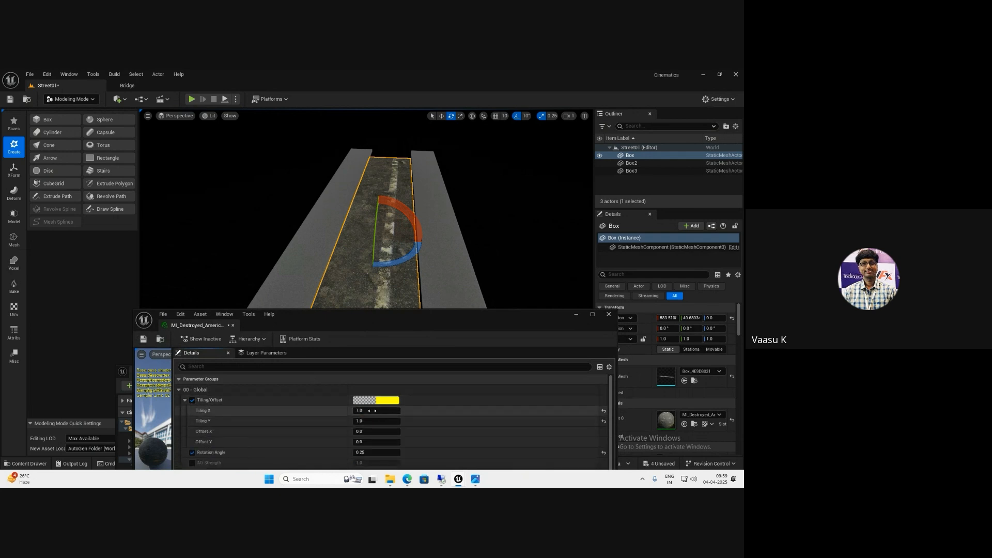
text(5)
key(Tab)
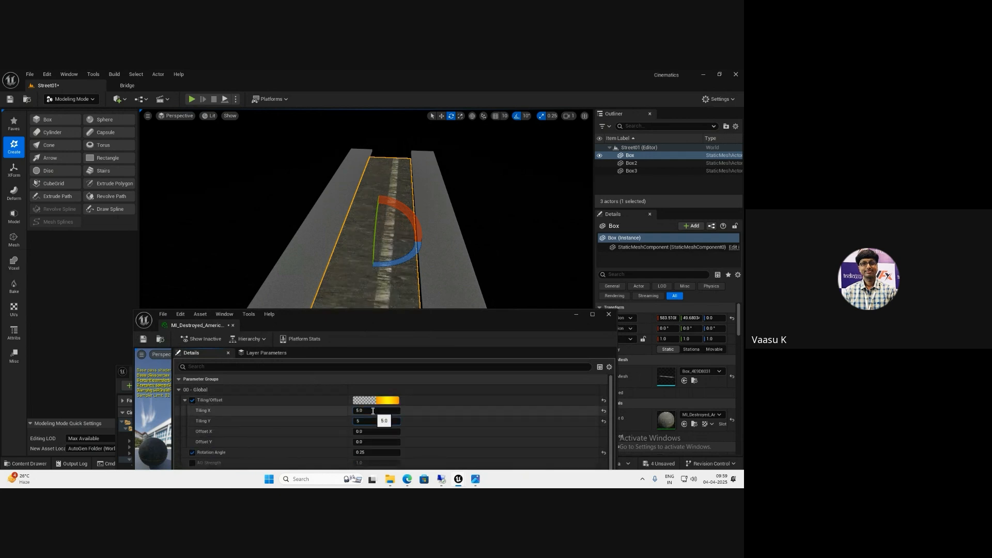
key(Tab)
text(5)
key(Return)
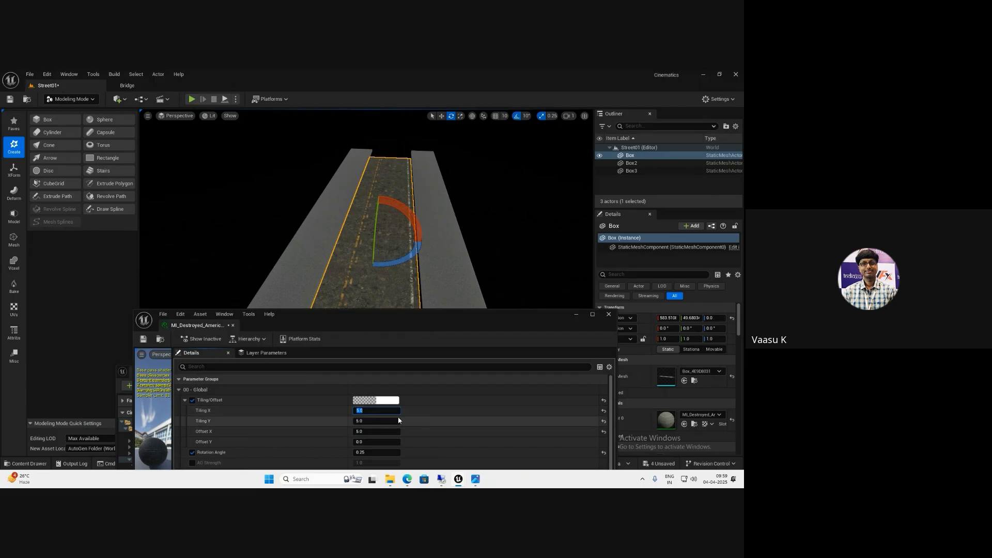
Set the road material's Tiling X and Tiling Y to 10 and try shifting Offset X to centre the lane markings
click(368, 410)
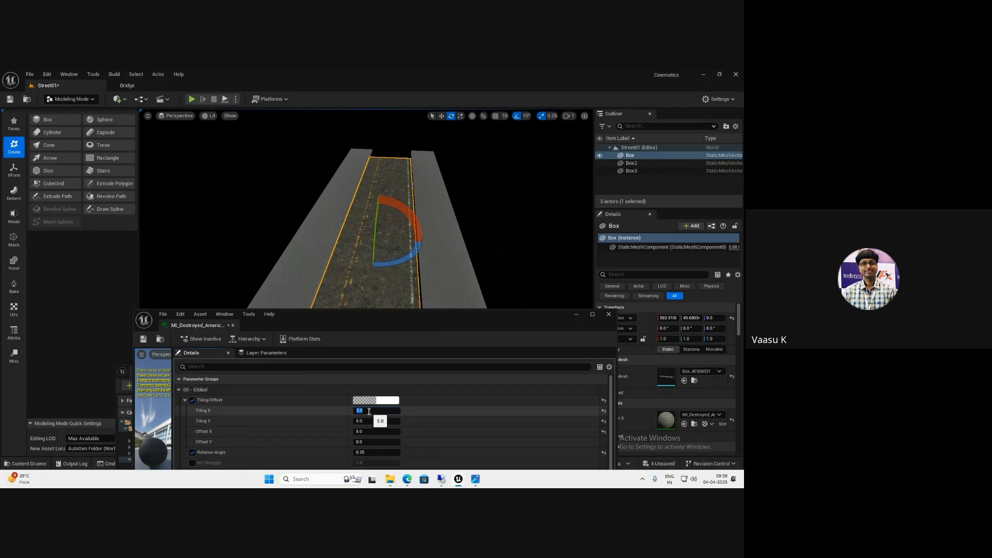
key(Tab)
text(10)
key(Return)
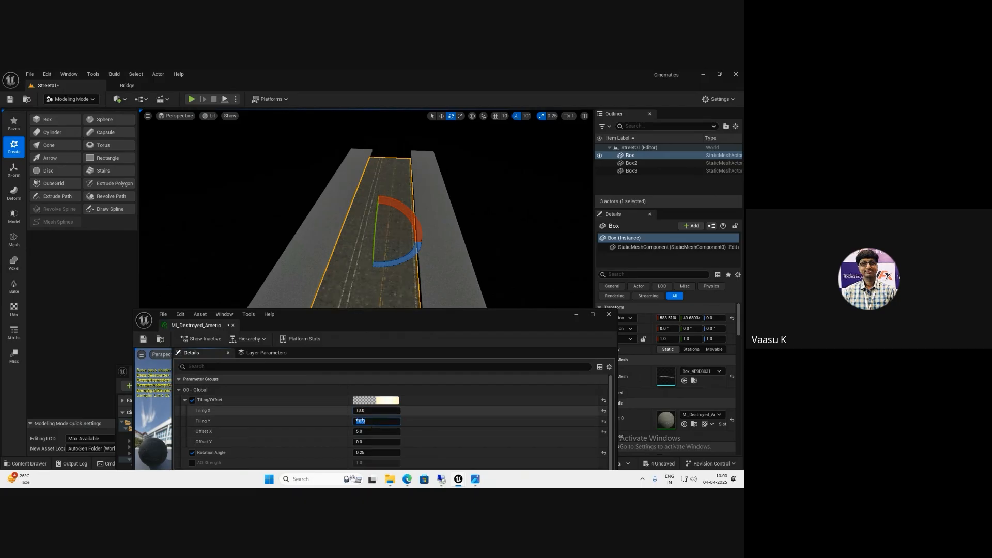
drag(367, 431, 376, 435)
click(371, 433)
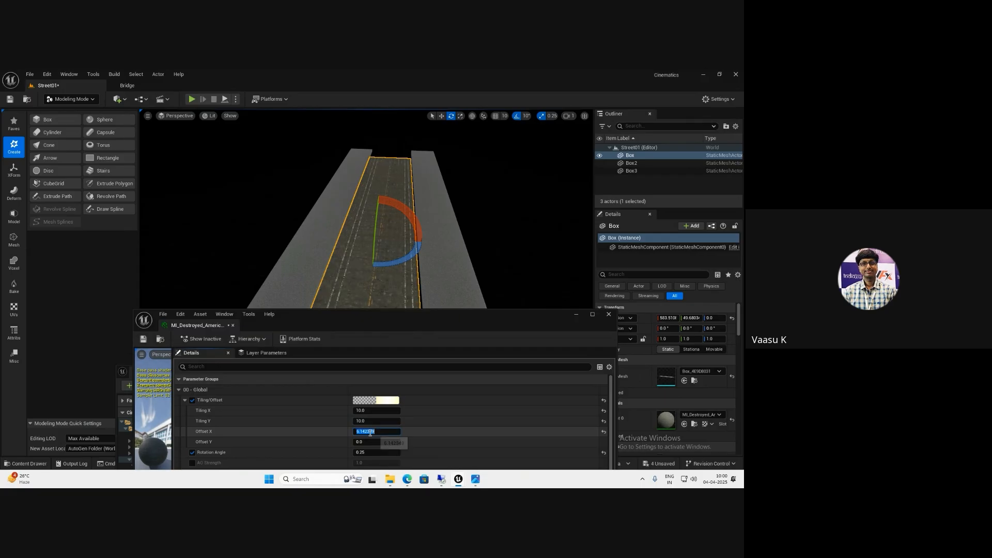
text(5)
key(Return)
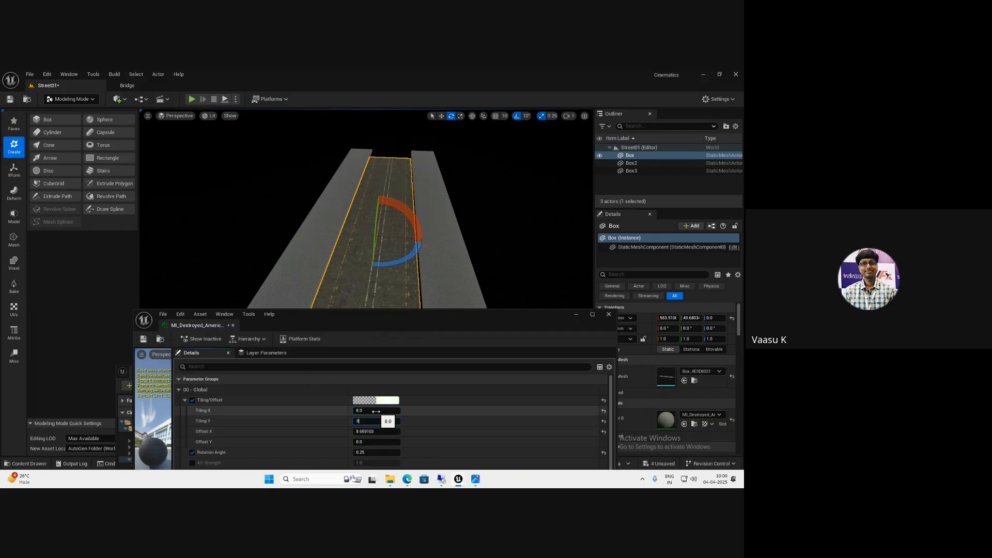
Set the road material's Tiling X and Tiling Y to 8.2, adjust Offset X to about 5.87, and save the material instance
text(8)
key(Return)
click(369, 431)
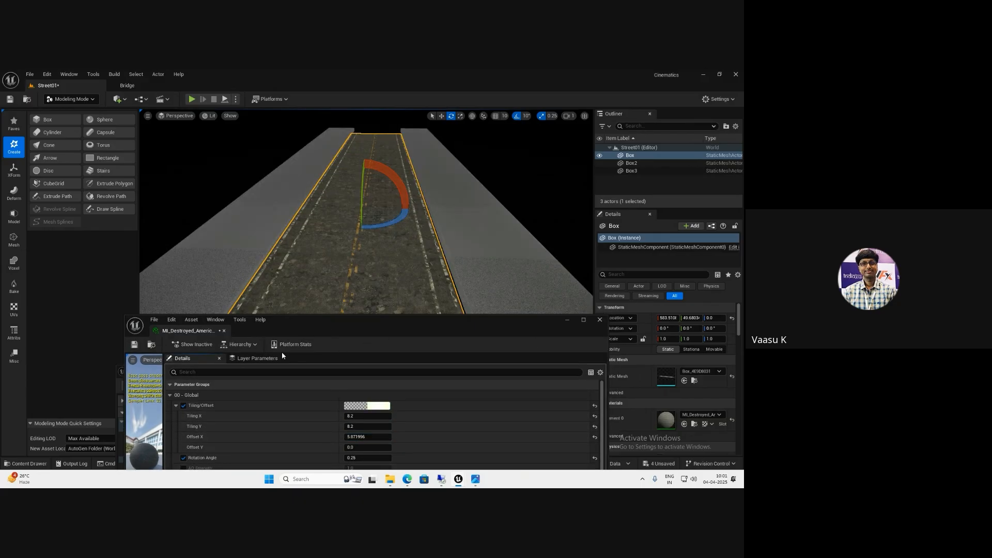
click(135, 344)
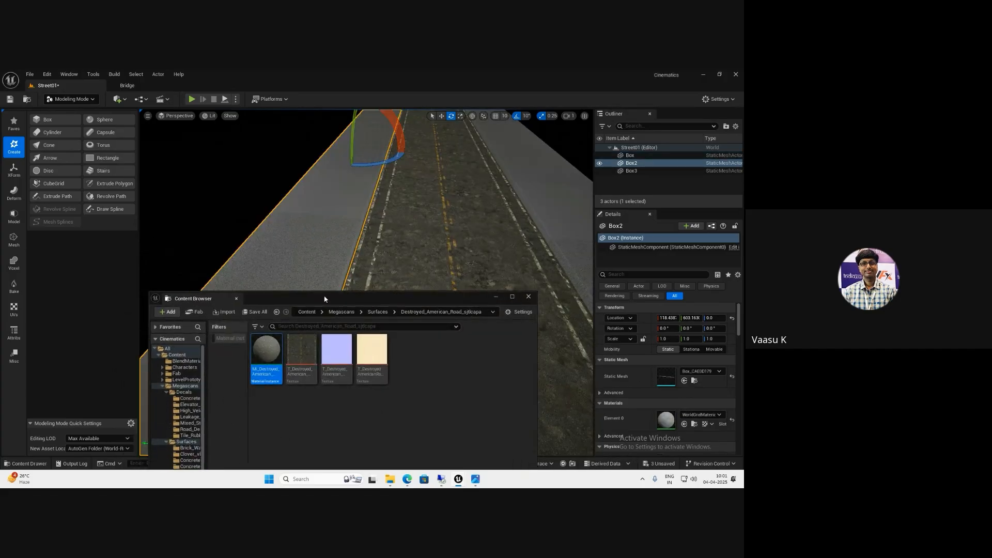
Add the downloaded Dirty Sidewalk Tiles surface to the project from Bridge and apply its material to the sidewalk mesh Box2 in Street01
click(127, 85)
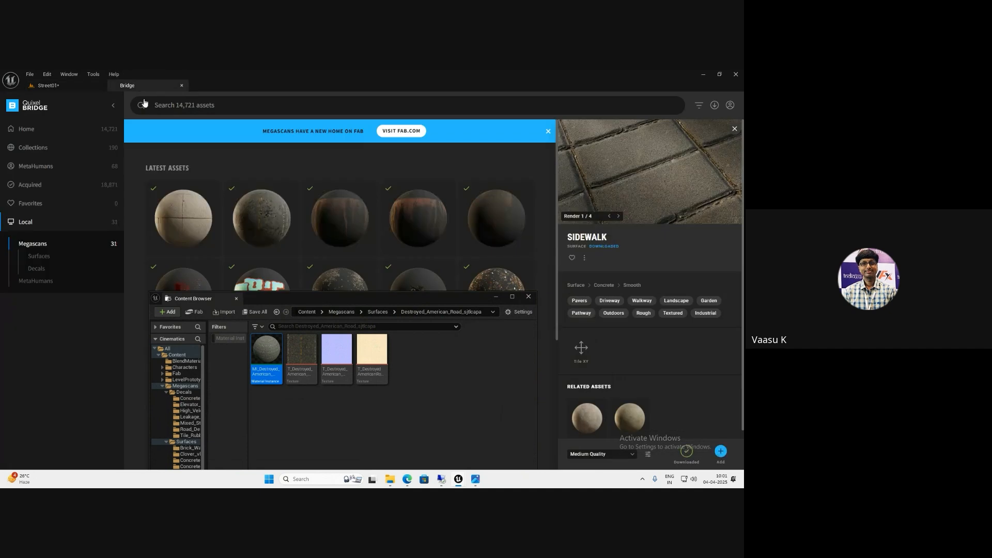
click(213, 189)
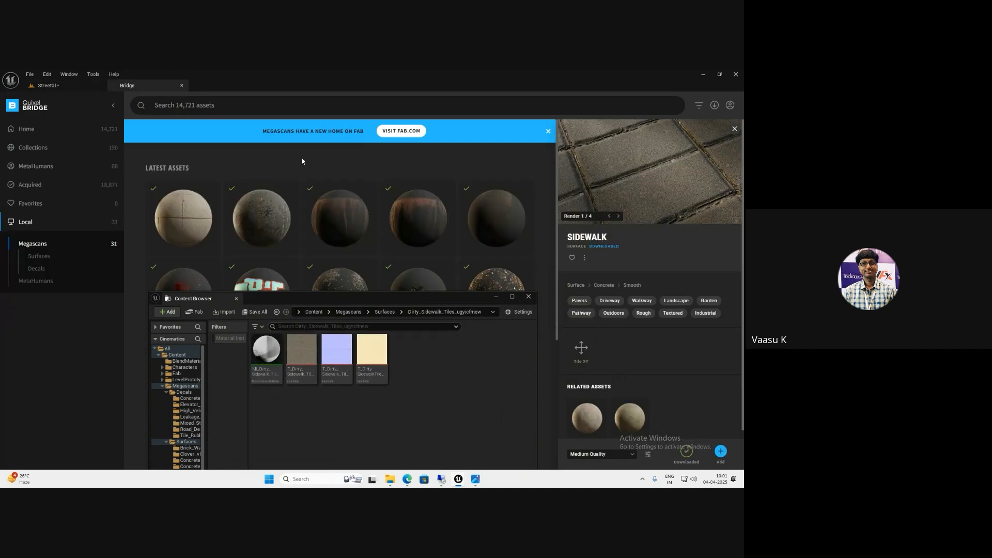
click(49, 85)
drag(271, 354, 287, 261)
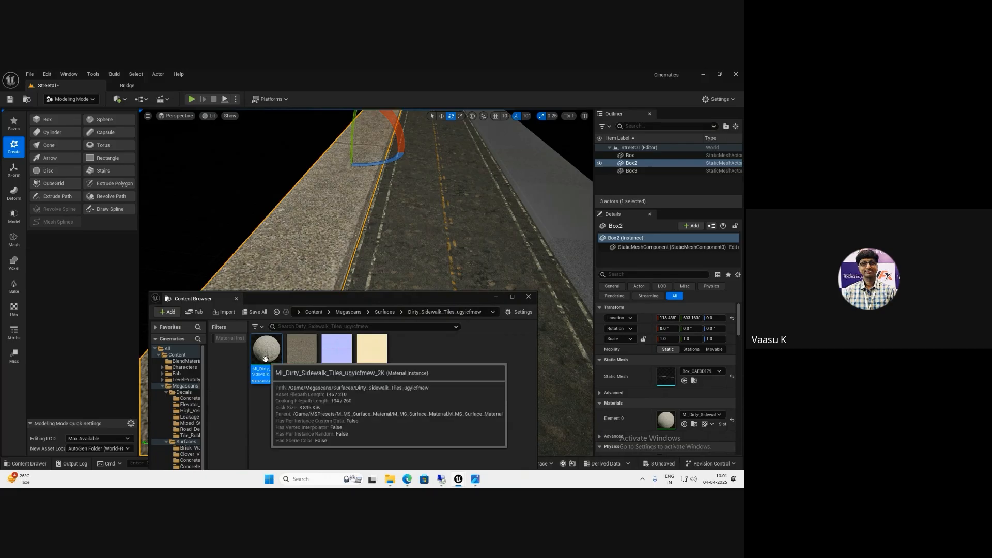
mouse_move(376, 244)
right_down()
mouse_move(404, 250)
mouse_move(374, 228)
mouse_move(359, 237)
right_up()
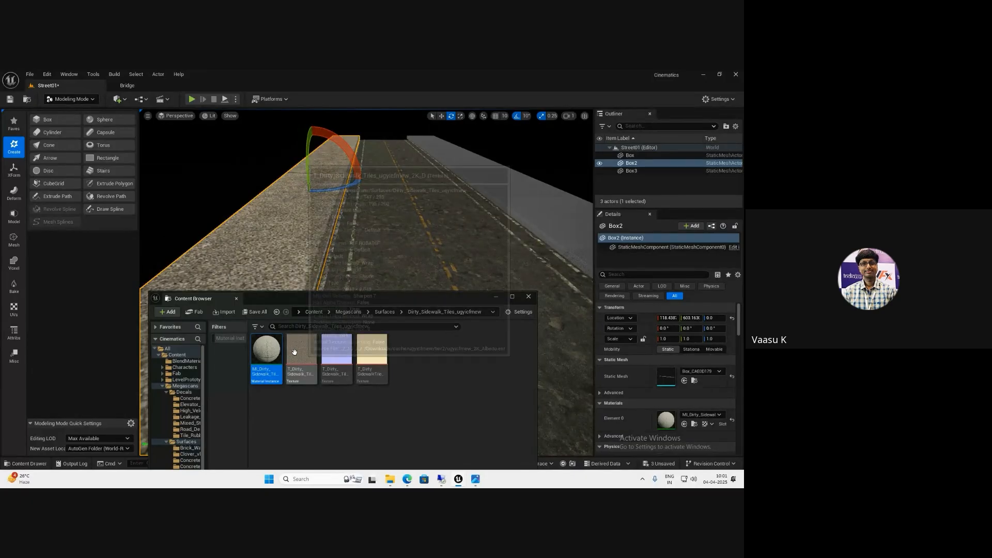
Open the Dirty Sidewalk Tiles material instance, examine its parameter groups, and close it
double_click(266, 355)
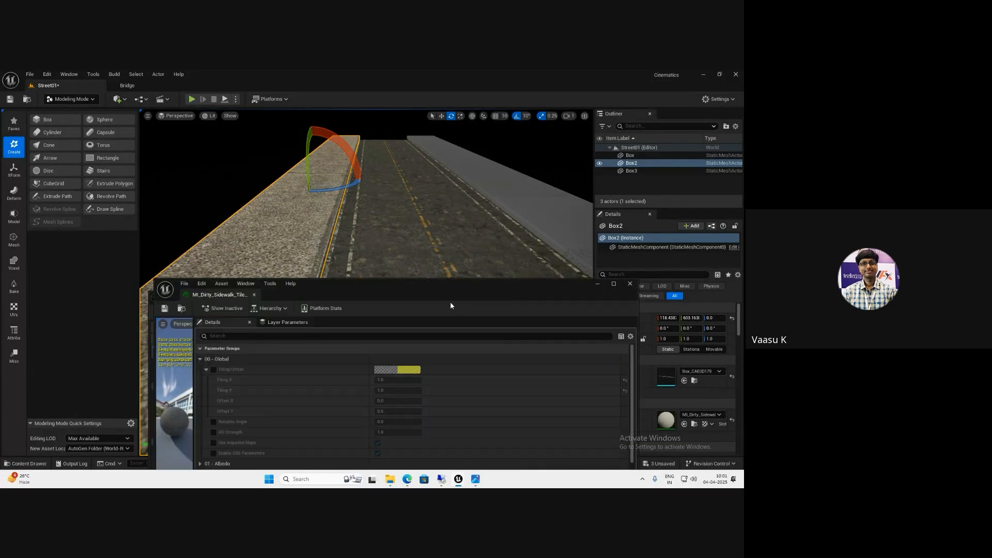
drag(457, 284, 525, 204)
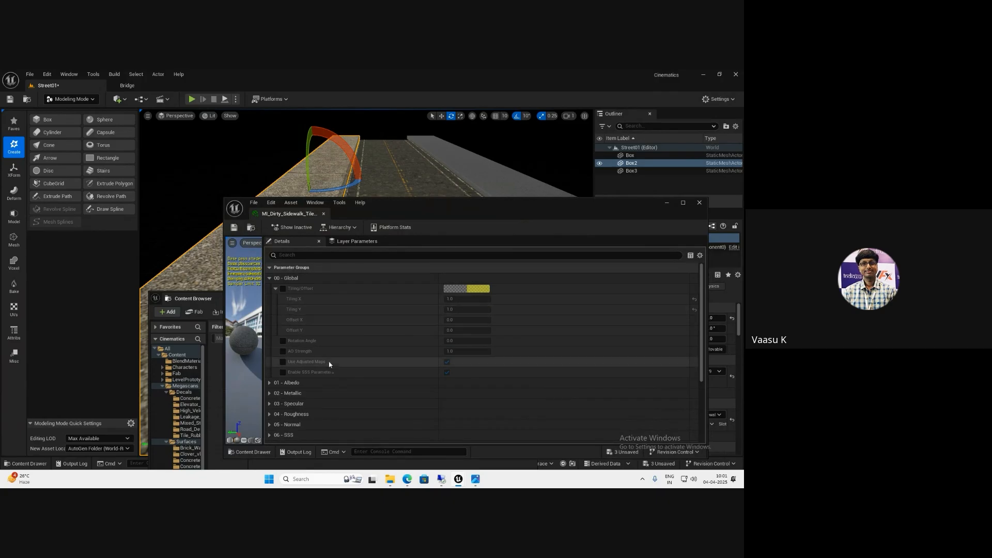
scroll(334, 365, down, 3)
click(216, 351)
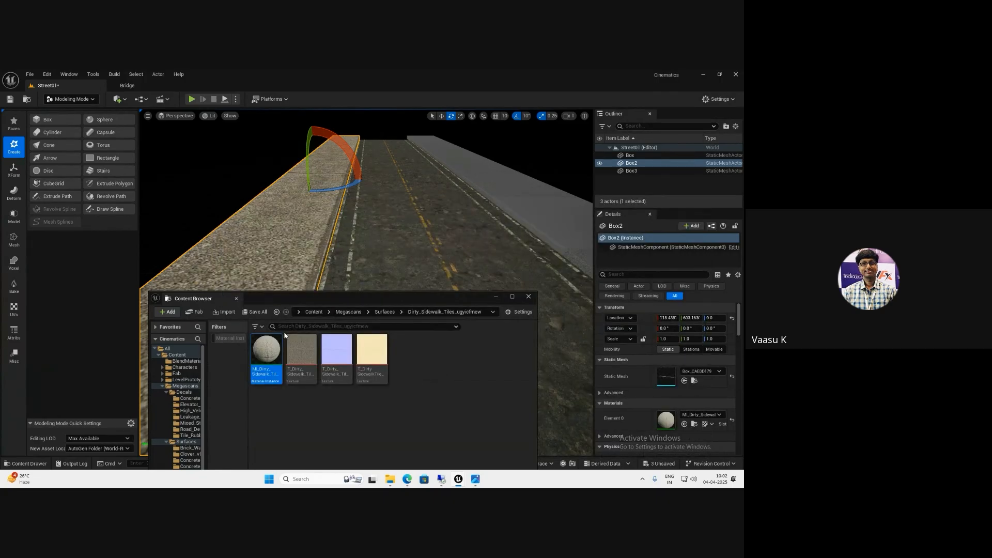
Create a material named M_Sidewalk in the Dirty Sidewalk Tiles folder, open it for editing, and dock its editor beside Street01
right_click(401, 405)
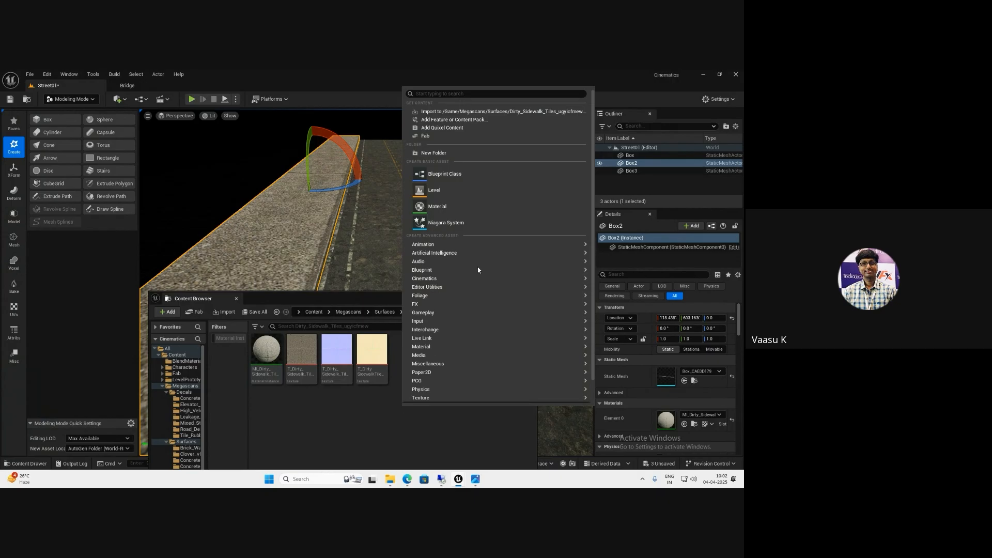
click(458, 207)
text(M_Side)
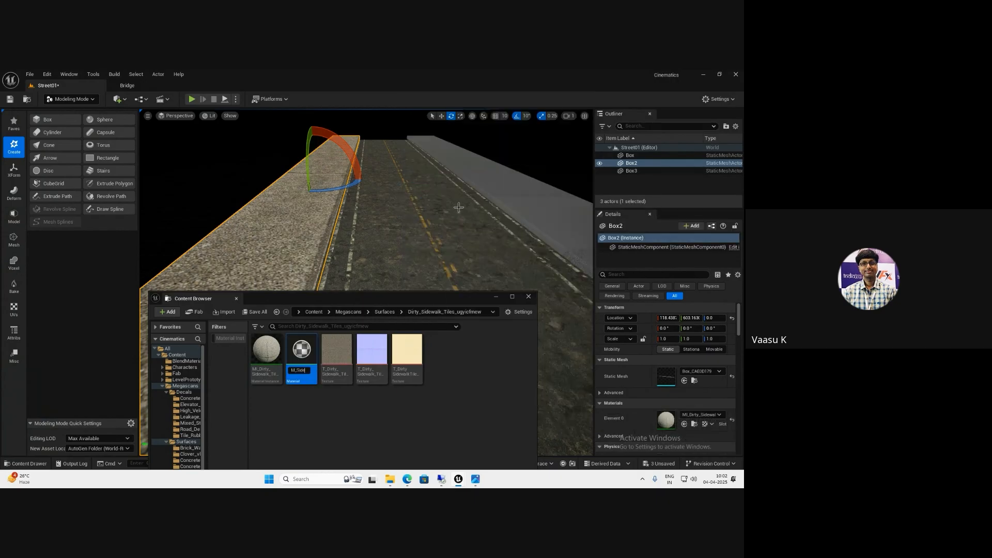
key(Return)
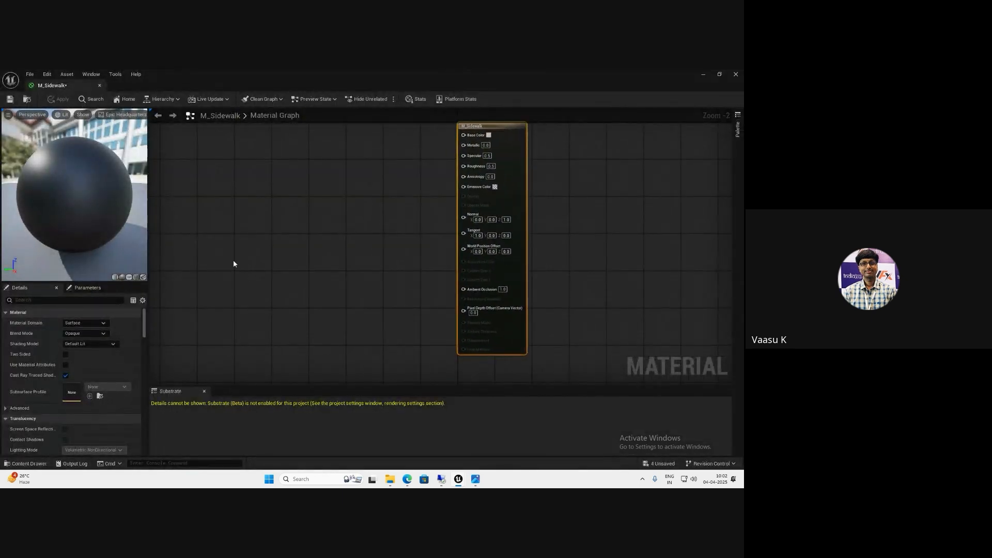
drag(71, 87, 131, 93)
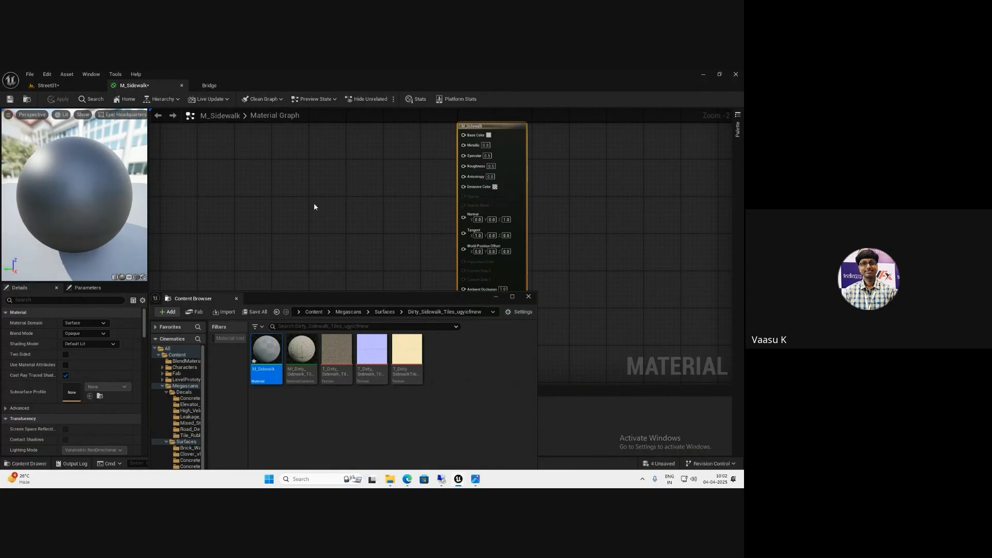
Add the three Dirty Sidewalk Tiles textures to the M_Sidewalk graph as texture samples
click(346, 349)
shift+click(405, 355)
drag(371, 357, 292, 179)
right_drag(389, 191, 431, 163)
drag(362, 195, 342, 281)
drag(502, 301, 469, 365)
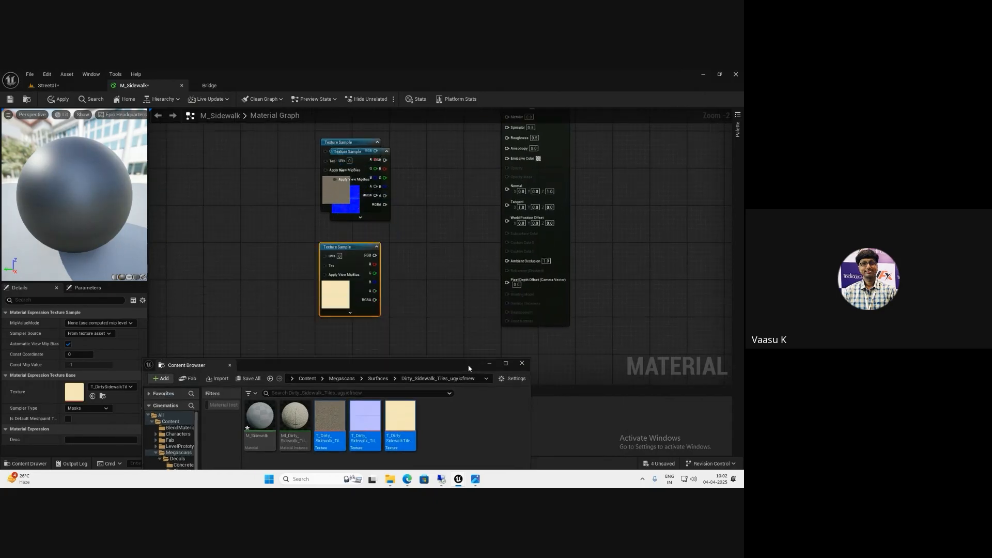
Arrange the texture samples in a column beside the material output, with colour first, mask second and normal third
drag(346, 145, 321, 149)
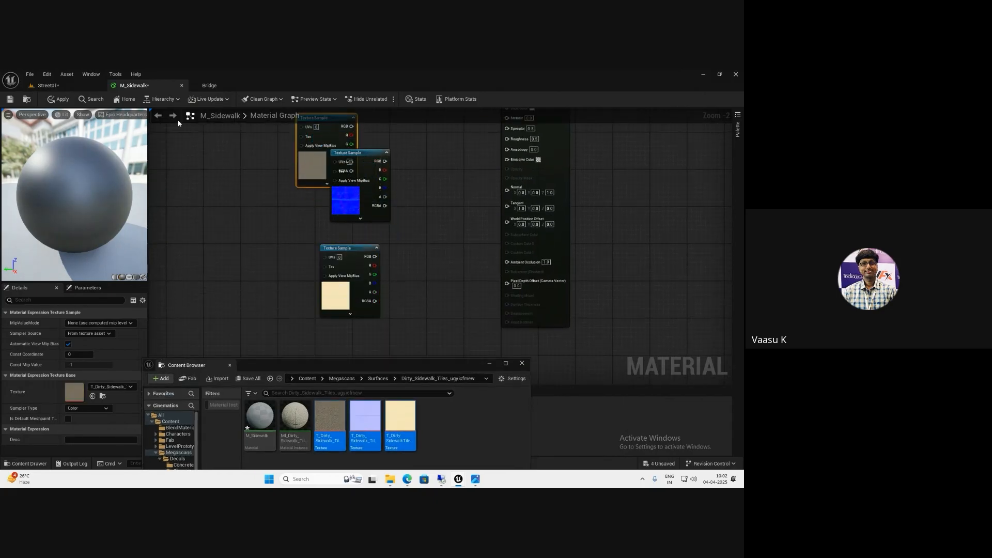
click(81, 87)
click(135, 86)
drag(342, 206, 229, 324)
drag(347, 253, 314, 202)
drag(250, 268, 334, 300)
click(317, 240)
right_drag(316, 239, 327, 290)
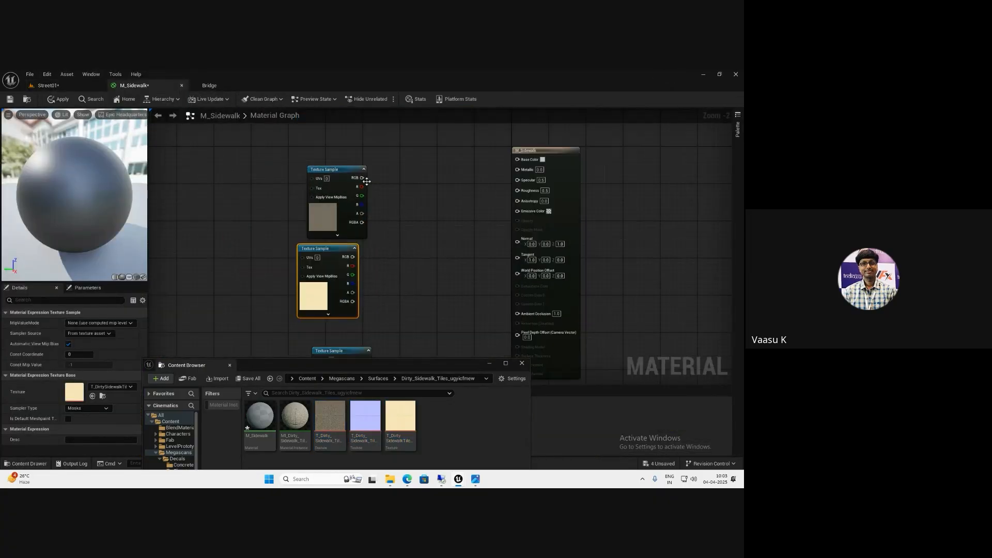
Connect the colour texture's RGB to Base Color, the mask's R to Ambient Occlusion and G to Roughness, and the normal texture's RGB to Normal
drag(362, 178, 528, 164)
right_drag(484, 189, 457, 154)
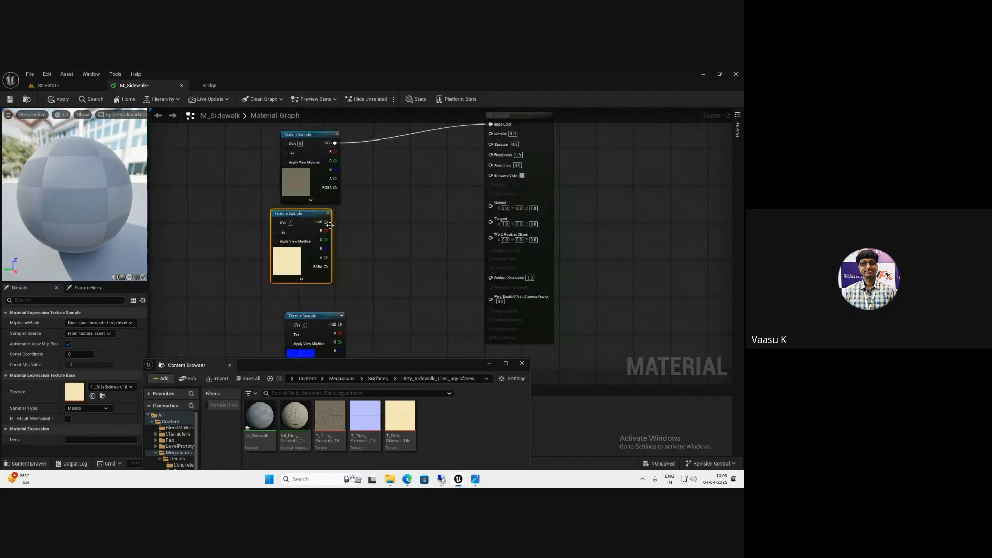
drag(326, 222, 454, 236)
click(371, 255)
drag(326, 231, 492, 277)
drag(326, 240, 491, 154)
right_drag(370, 277, 357, 259)
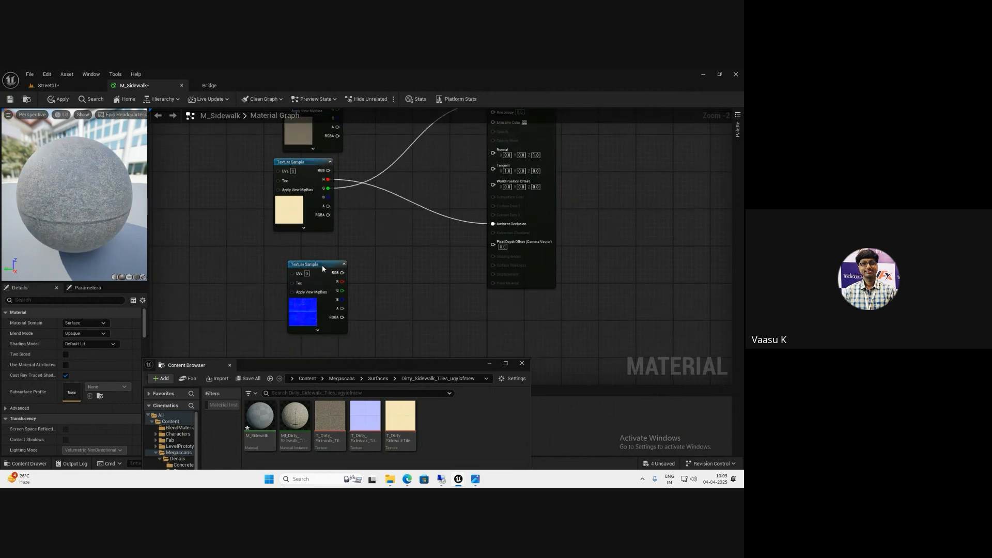
drag(323, 268, 493, 155)
Enable Nanite tessellation for M_Sidewalk and connect the mask texture's B channel to Displacement
click(402, 316)
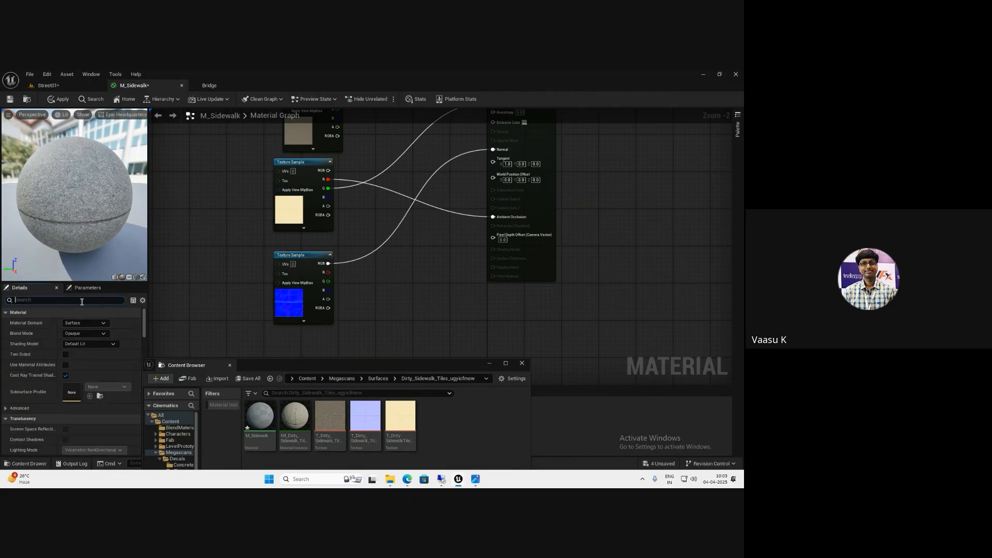
text(tes)
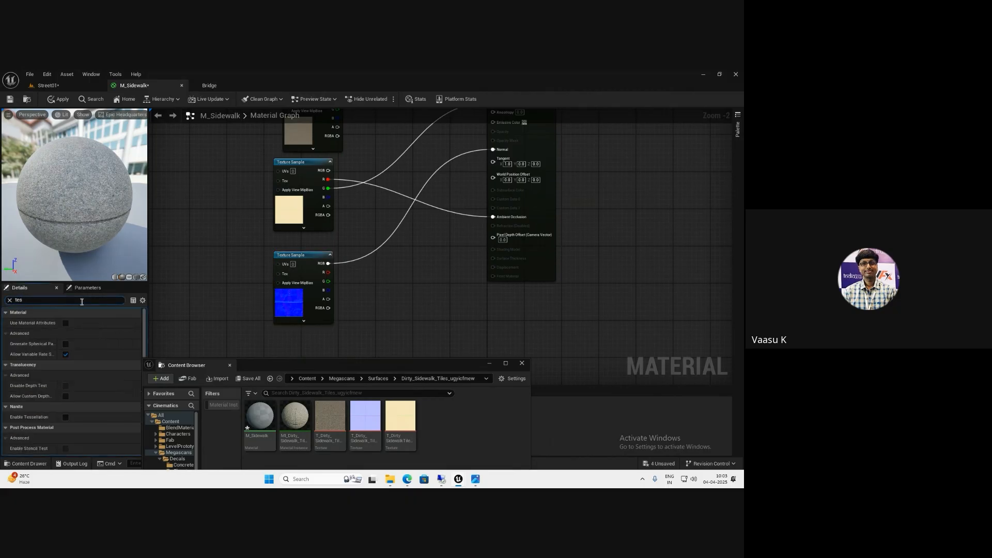
text(s)
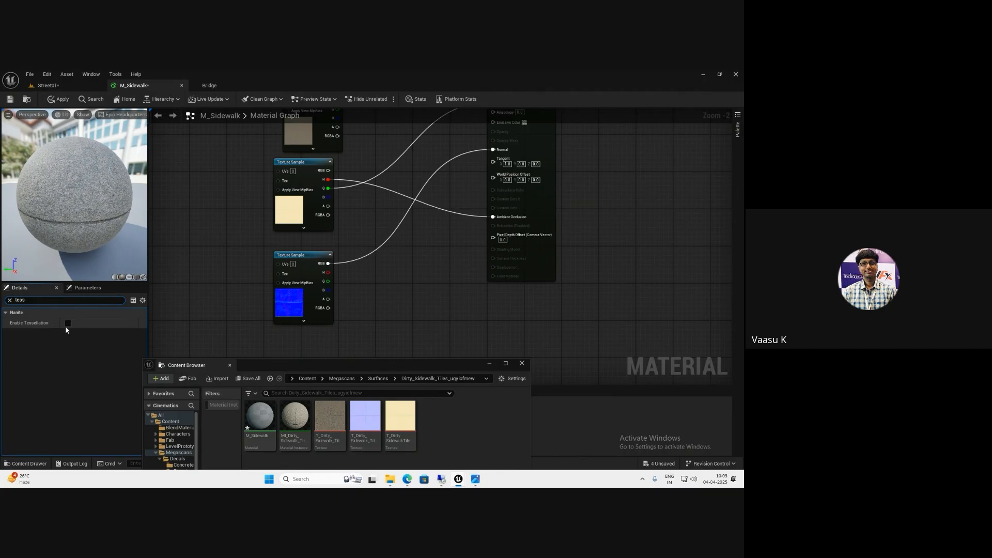
click(67, 324)
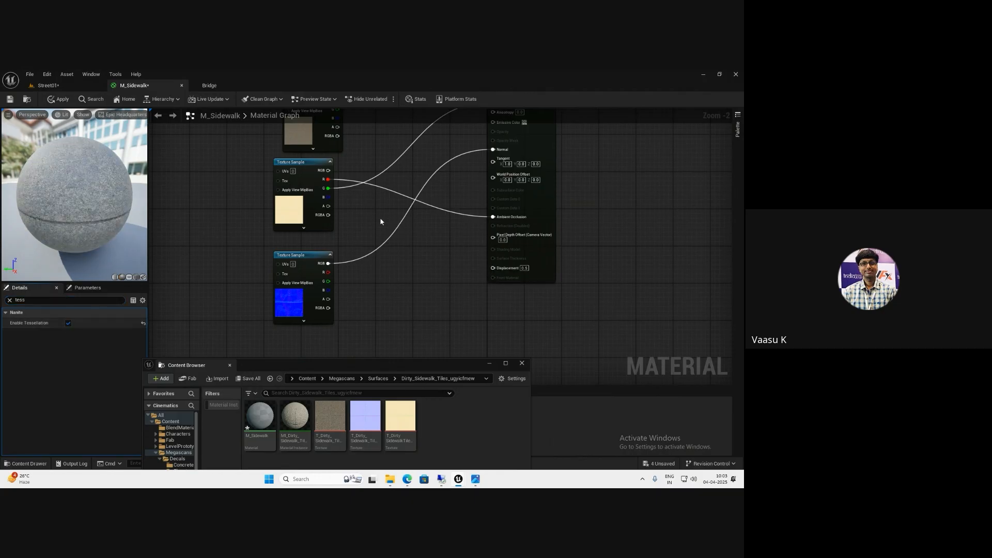
drag(325, 198, 492, 267)
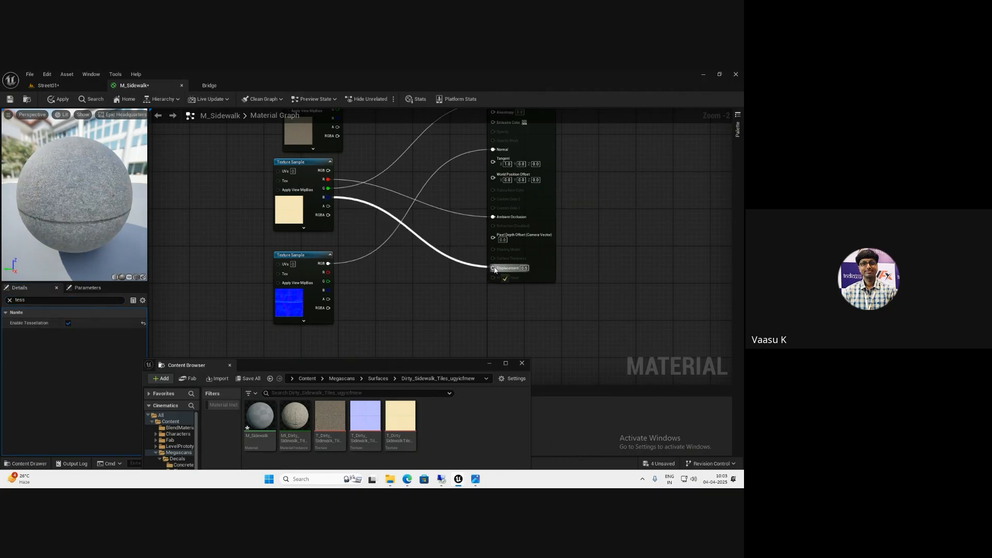
right_drag(408, 259, 427, 304)
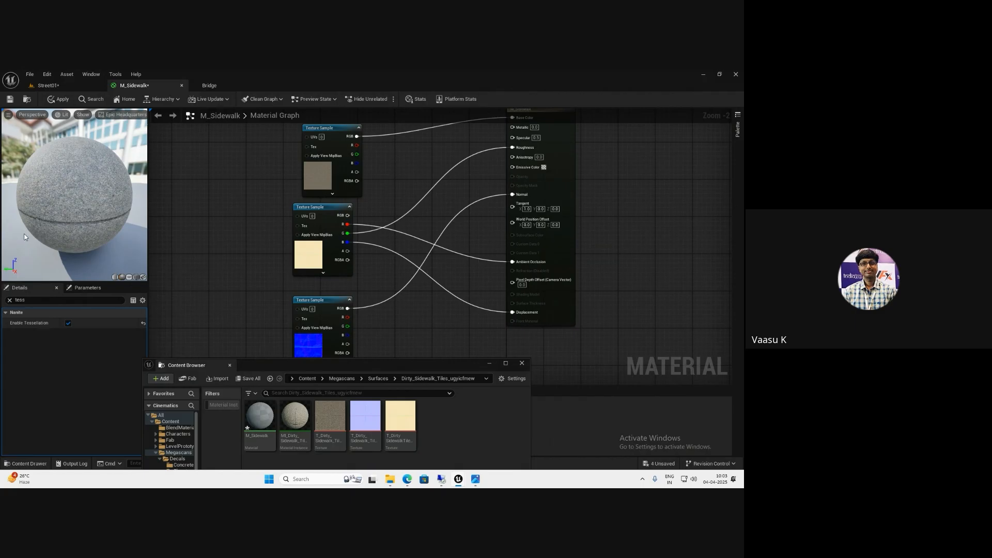
right_drag(174, 182, 294, 207)
key(t)
click(259, 202)
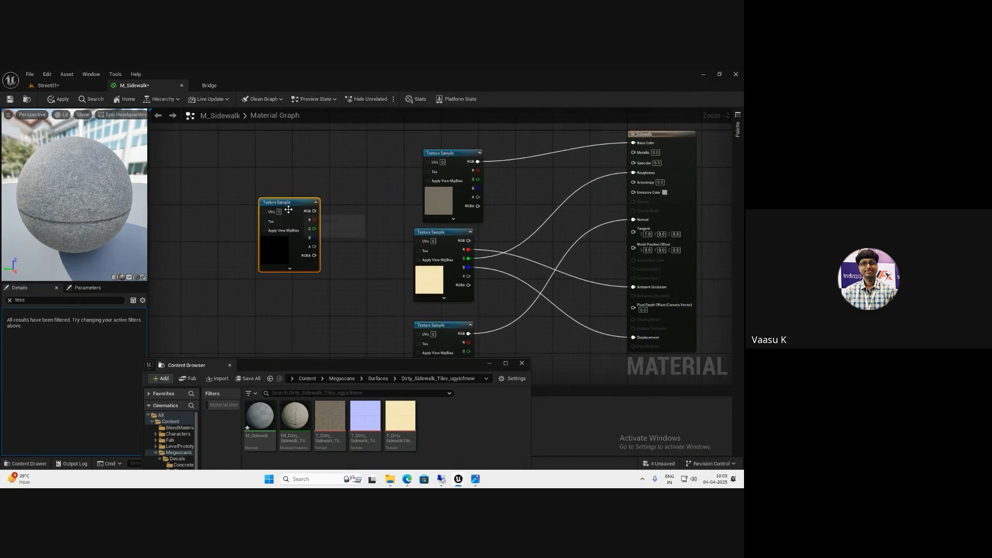
key(Delete)
Add a TexCoord node to the graph and place it in the free space ahead of the texture samples
key(u)
click(275, 200)
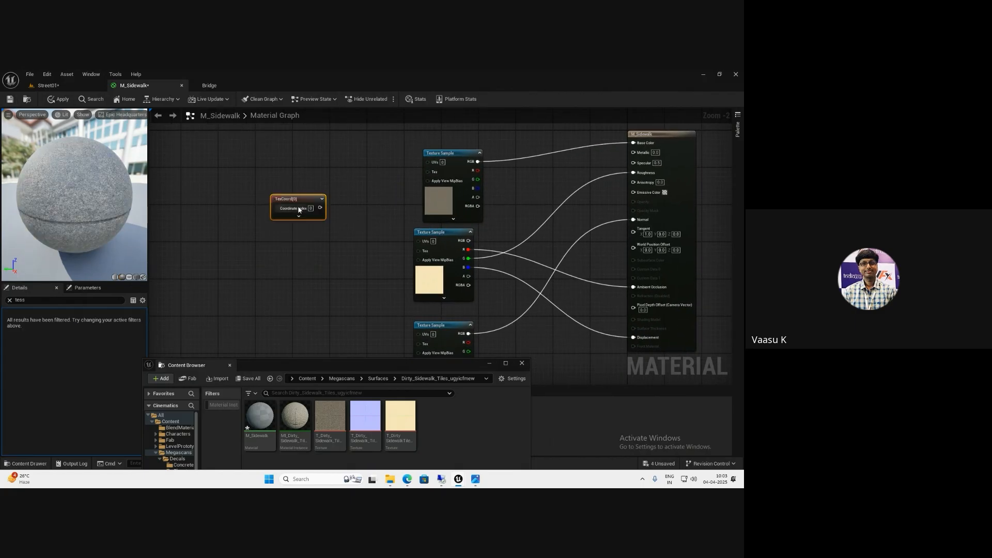
drag(293, 200, 273, 201)
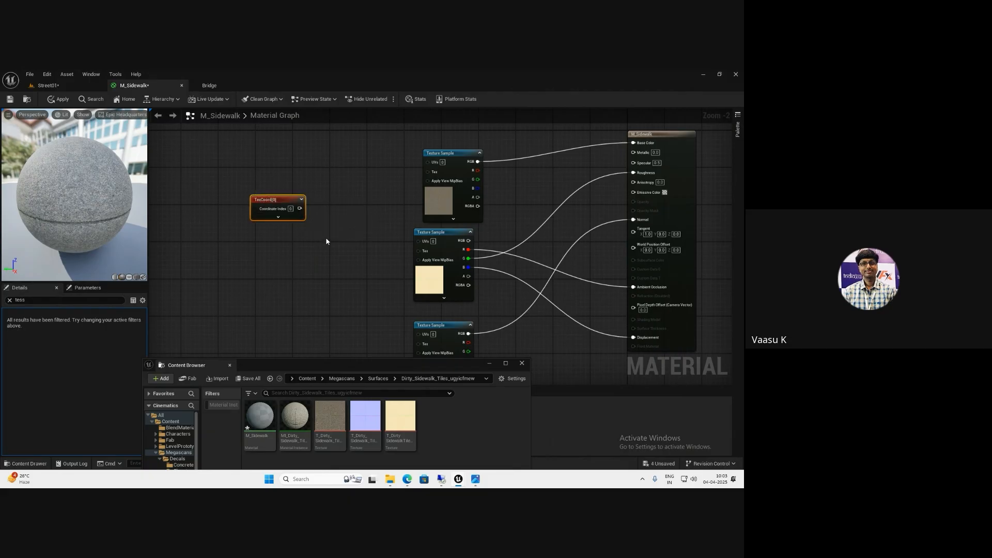
Close the floating content browser, add a Multiply node beside TexCoord and connect TexCoord to its A input
click(526, 368)
right_drag(330, 297, 312, 276)
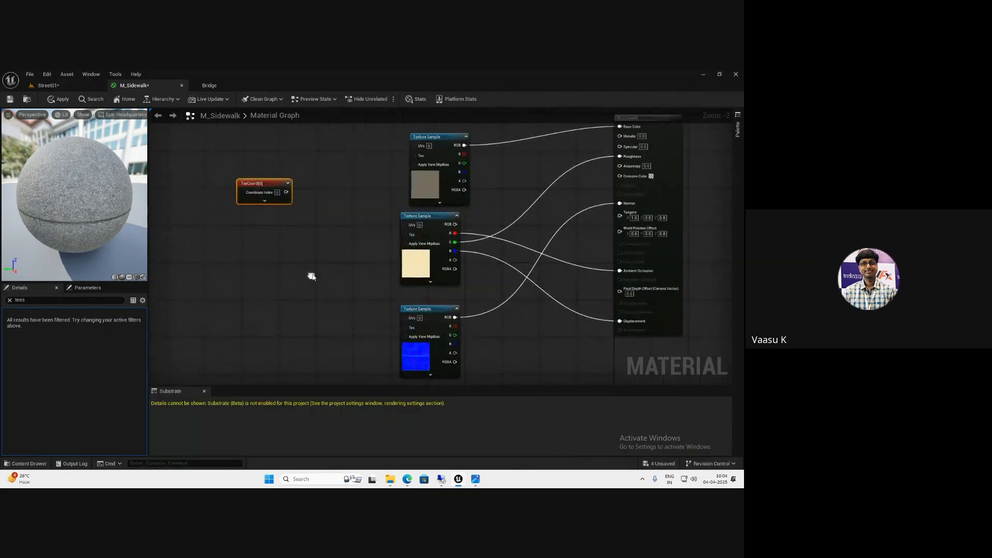
key(m)
click(306, 188)
drag(287, 192, 314, 200)
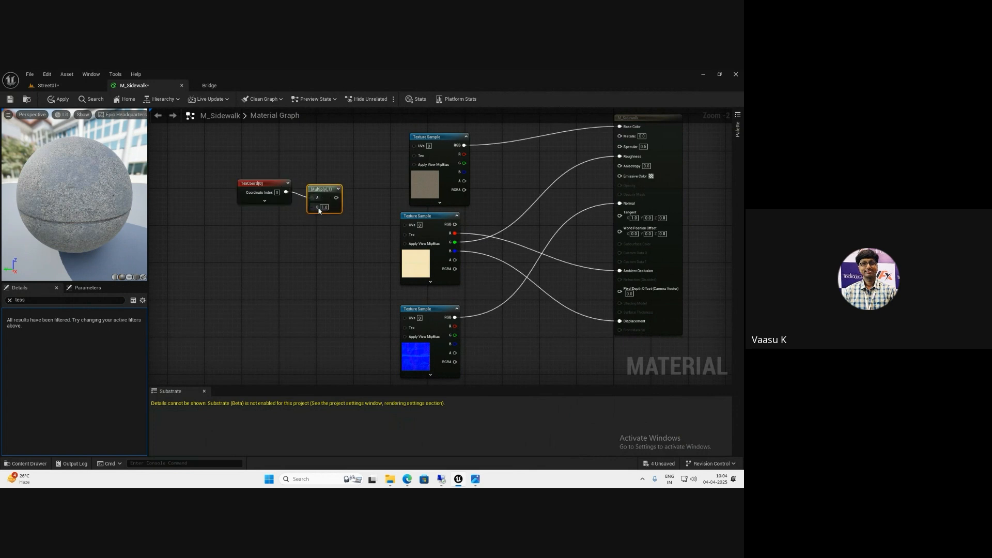
Promote the Multiply node's B input to a parameter named UV Scale and place it below TexCoord
right_click(316, 209)
click(349, 268)
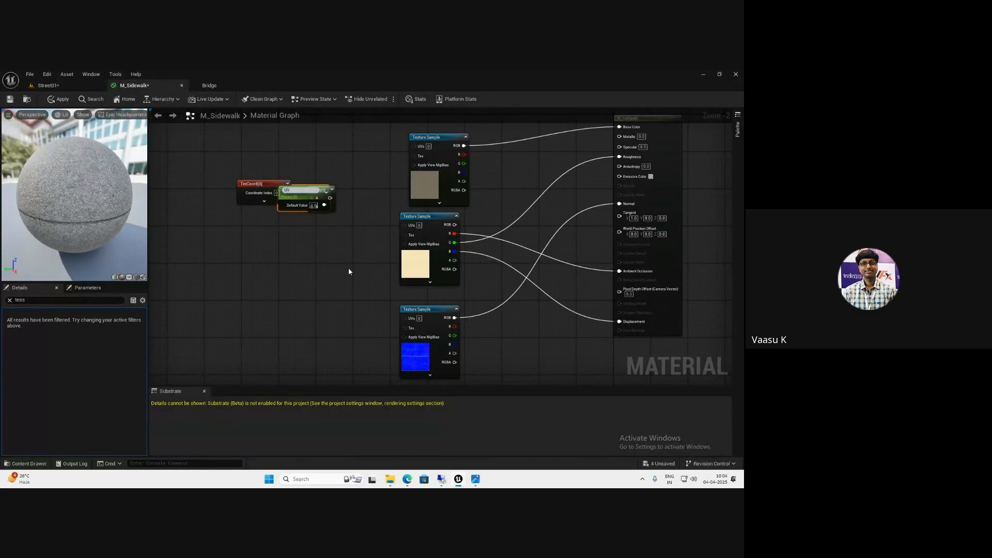
text(UV Scale)
key(Return)
drag(303, 193, 255, 223)
scroll(292, 265, up, 3)
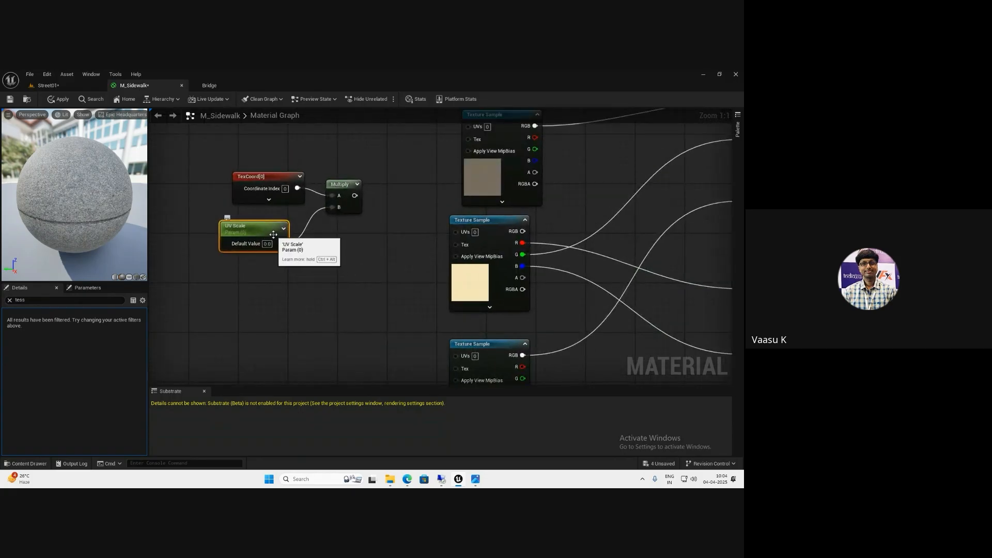
Duplicate the UV Scale parameter, place the copy below the original, and rename the original U Scale
key(ctrl+d)
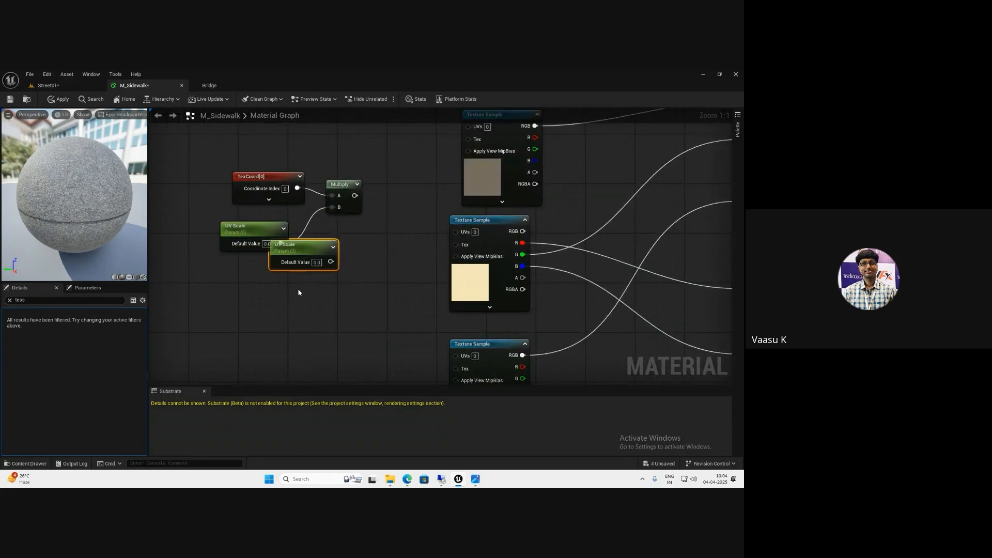
drag(304, 253, 248, 283)
click(239, 239)
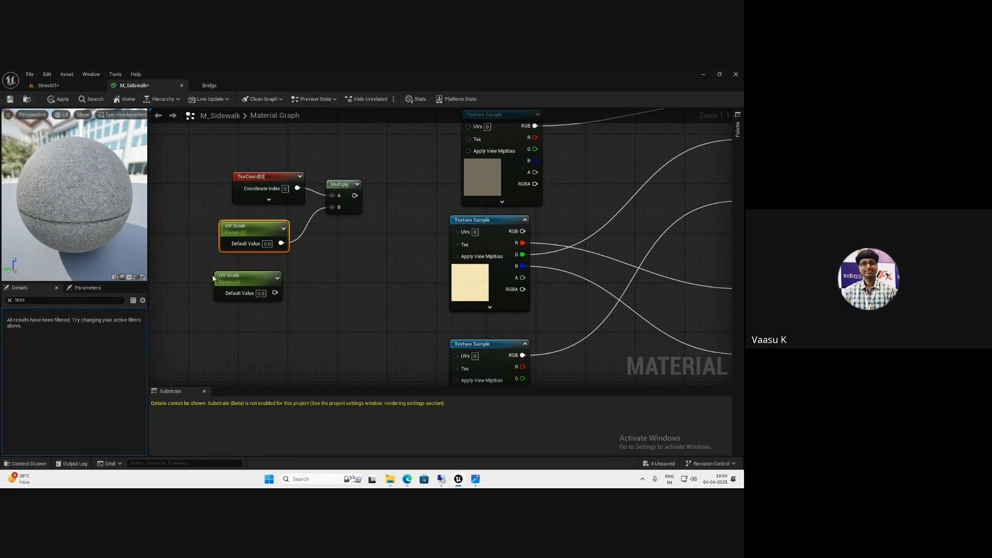
click(10, 300)
click(16, 311)
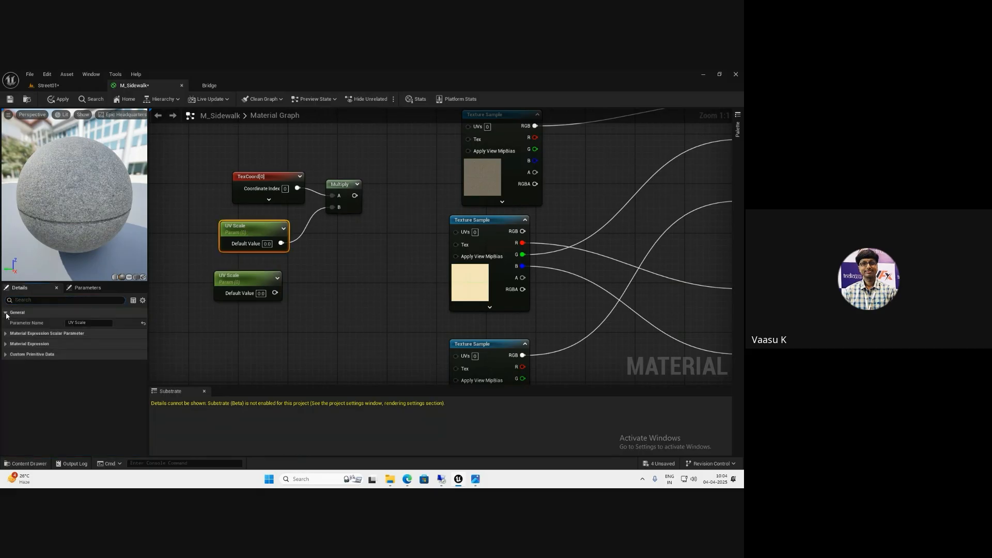
click(72, 322)
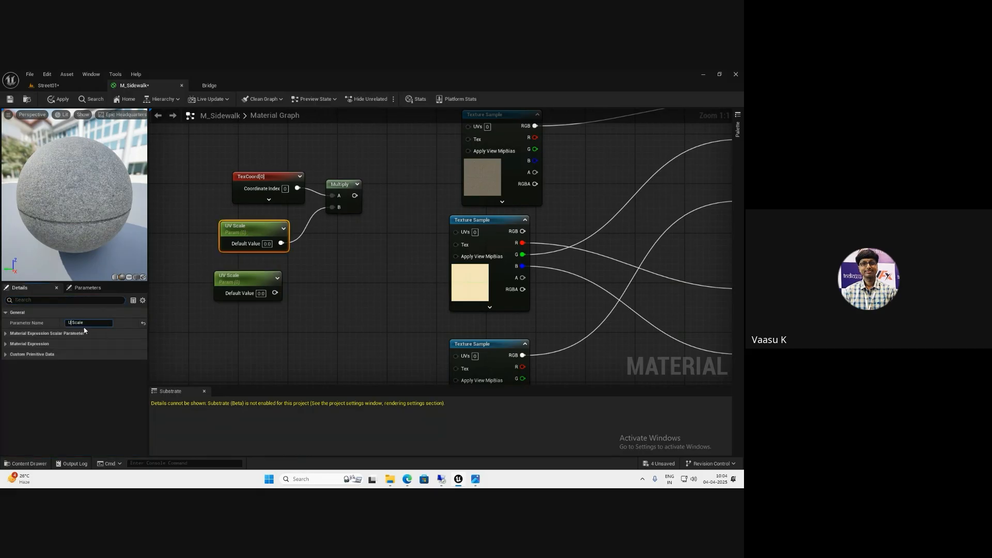
key(BackSpace)
click(304, 313)
Rename the duplicated parameter V Scale and set the default value of both scale parameters to 1
click(250, 285)
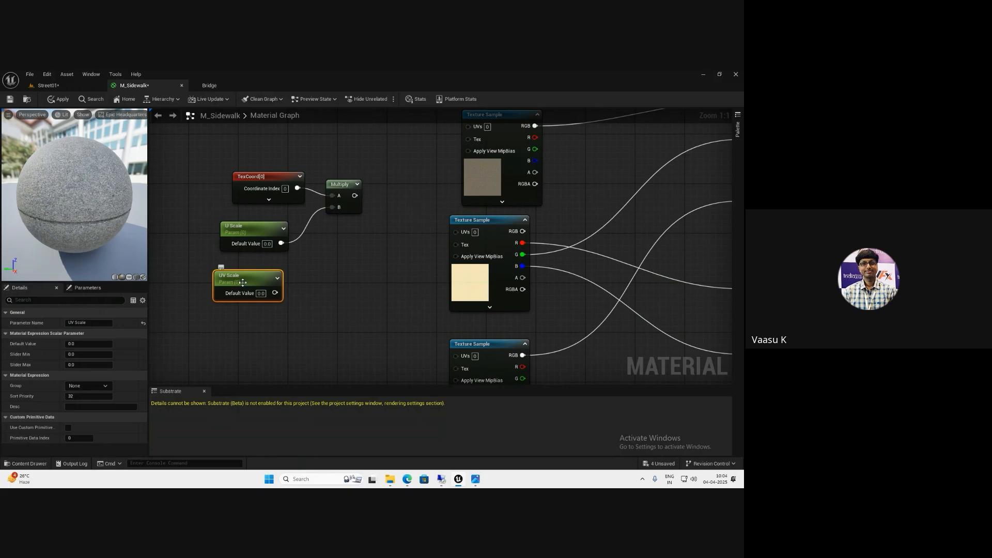
click(69, 321)
key(BackSpace)
click(291, 276)
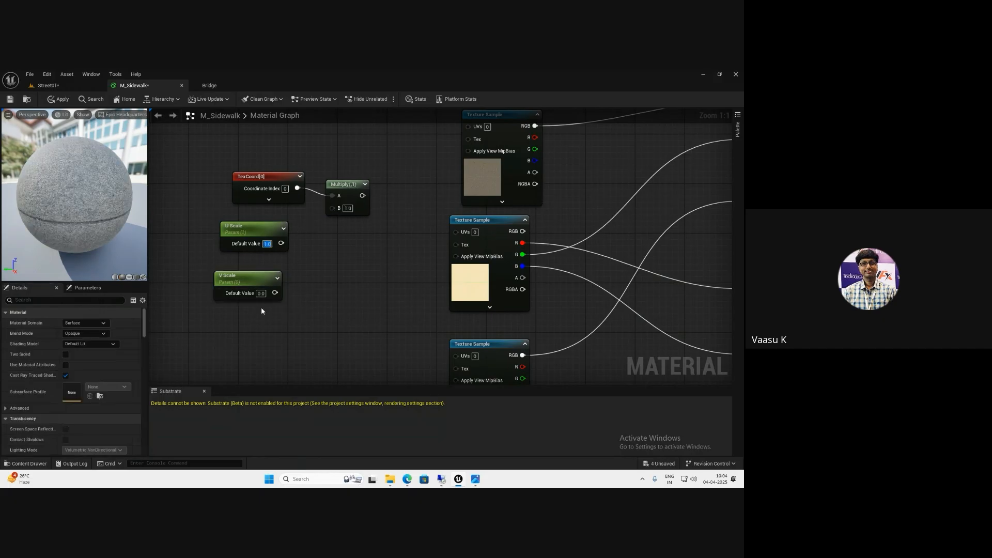
click(261, 294)
text(1)
key(Return)
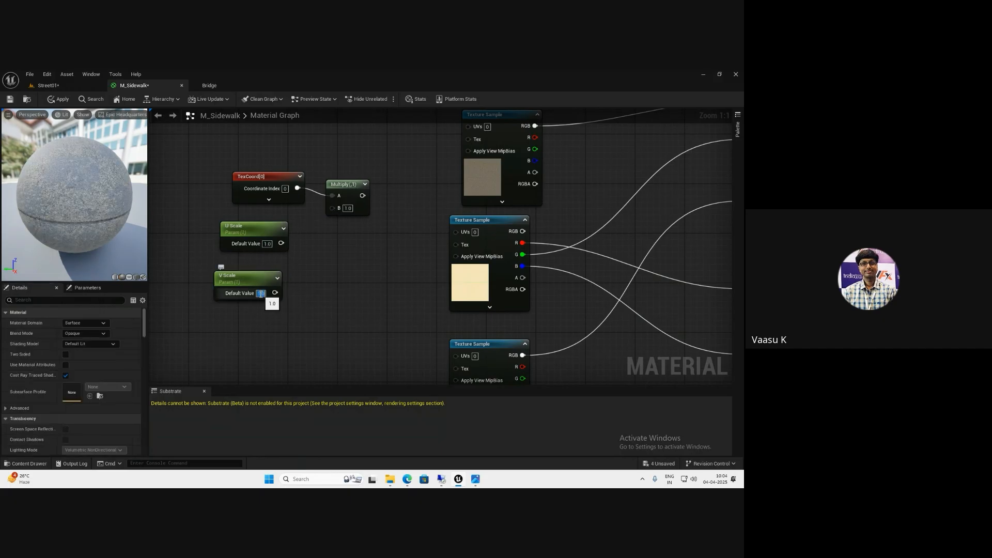
Combine U Scale and V Scale in an Append node and feed its output into the Multiply node's B input
drag(280, 244, 321, 271)
text(appe)
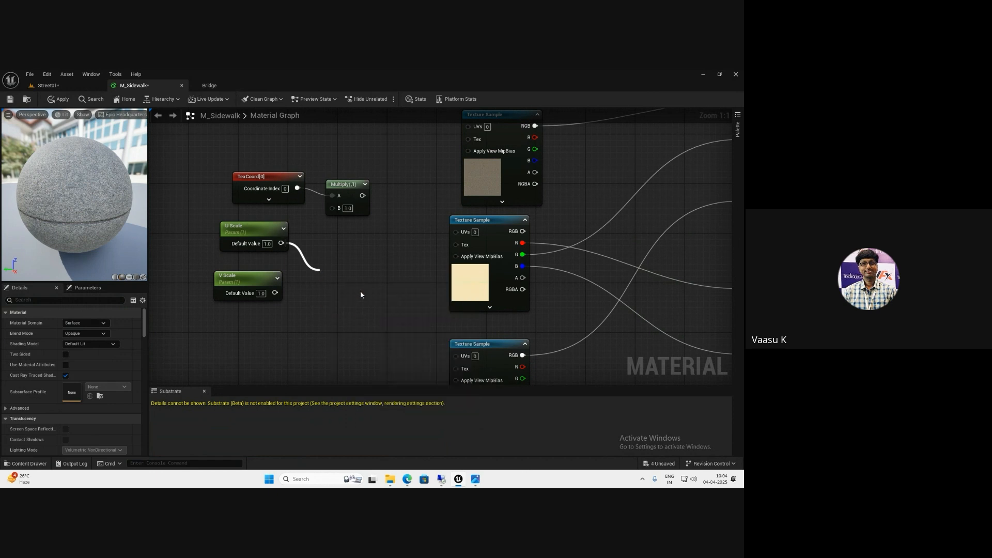
click(359, 291)
drag(280, 293, 332, 207)
Connect the Multiply output to the UVs of all three texture samples and save M_Sidewalk
right_drag(357, 253, 331, 284)
drag(325, 229, 441, 158)
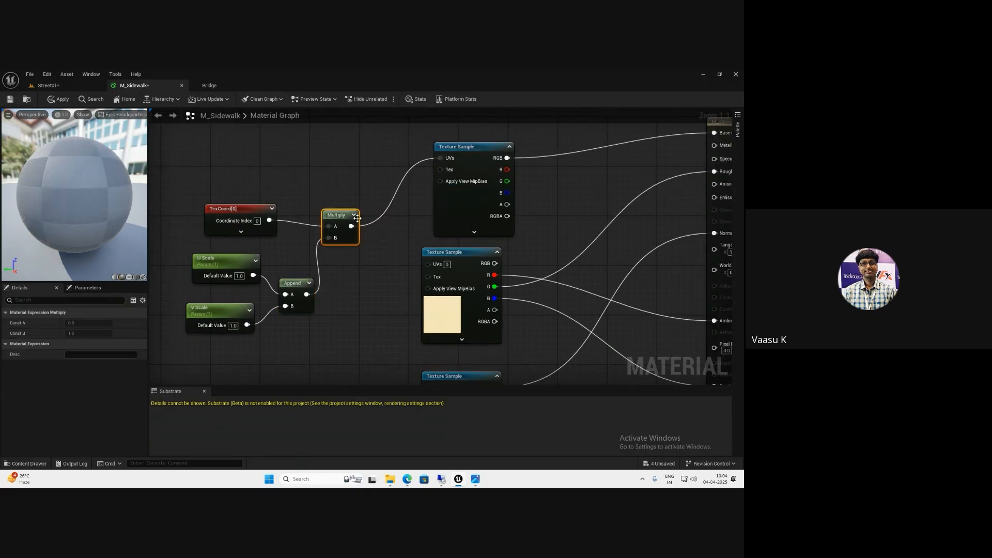
drag(352, 226, 428, 264)
right_drag(397, 279, 389, 235)
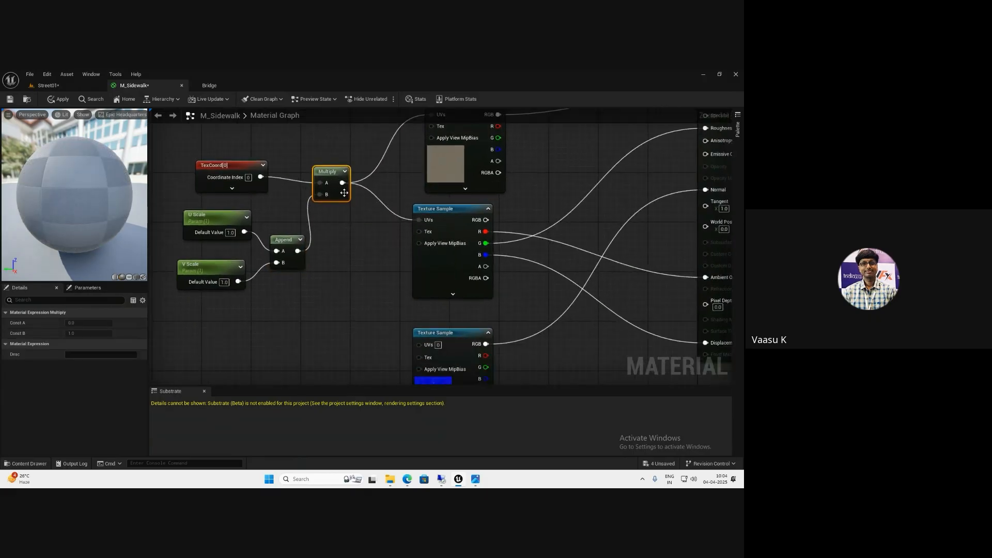
drag(342, 182, 421, 345)
scroll(360, 287, down, 2)
click(359, 287)
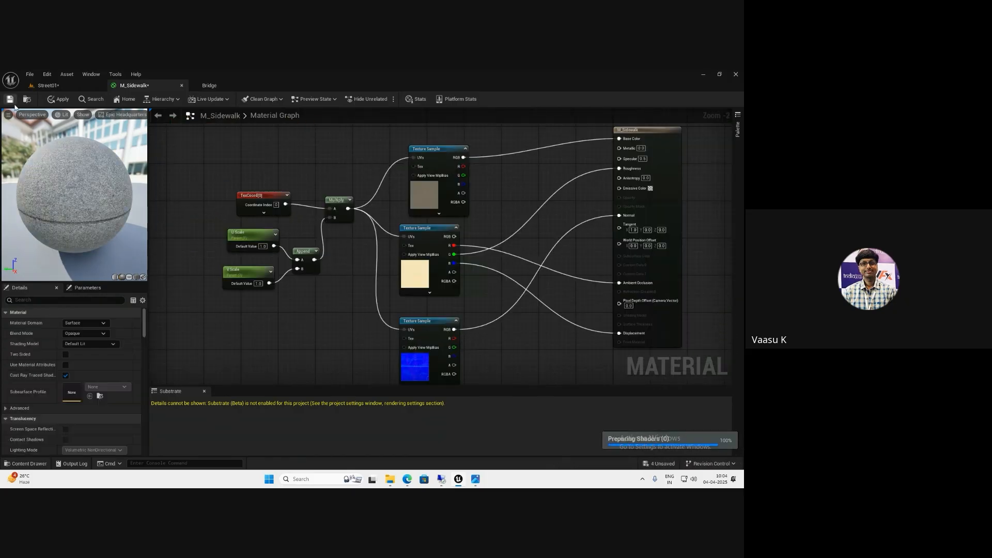
key(ctrl+s)
Return to the Street01 level, start Remesh on the Box2 sidewalk and show the viewport in Wireframe
click(58, 86)
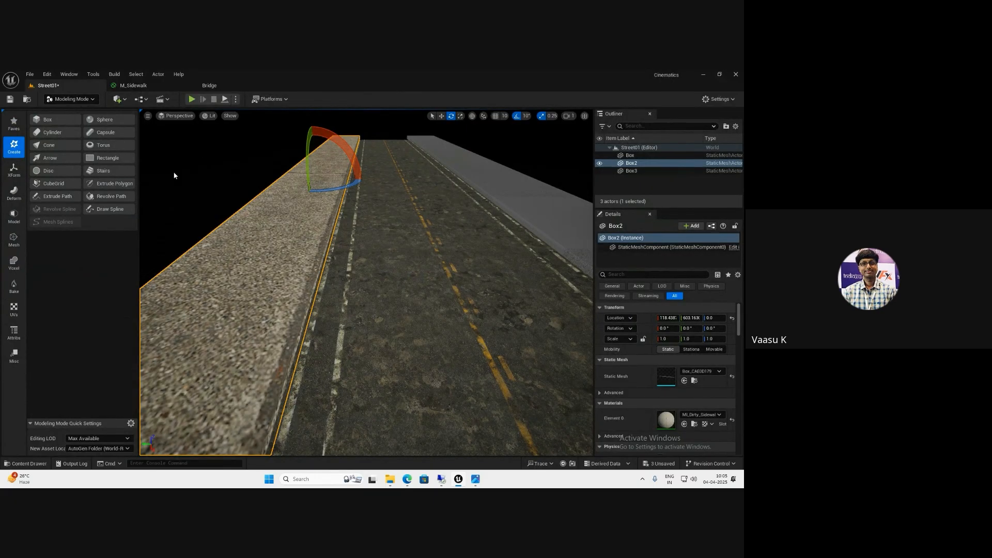
click(13, 242)
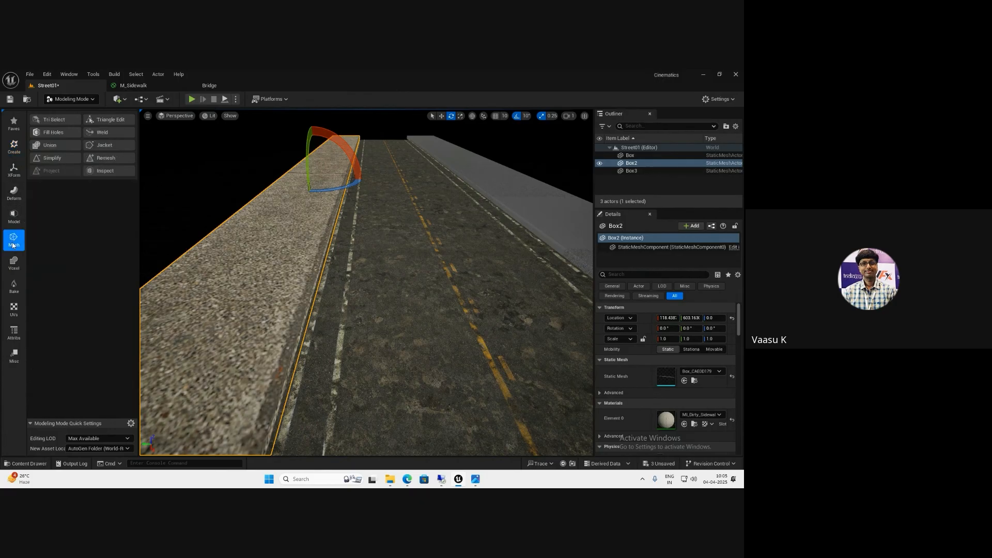
click(105, 158)
mouse_move(246, 217)
right_down()
mouse_move(203, 241)
mouse_move(203, 202)
mouse_move(247, 222)
mouse_move(241, 206)
right_up()
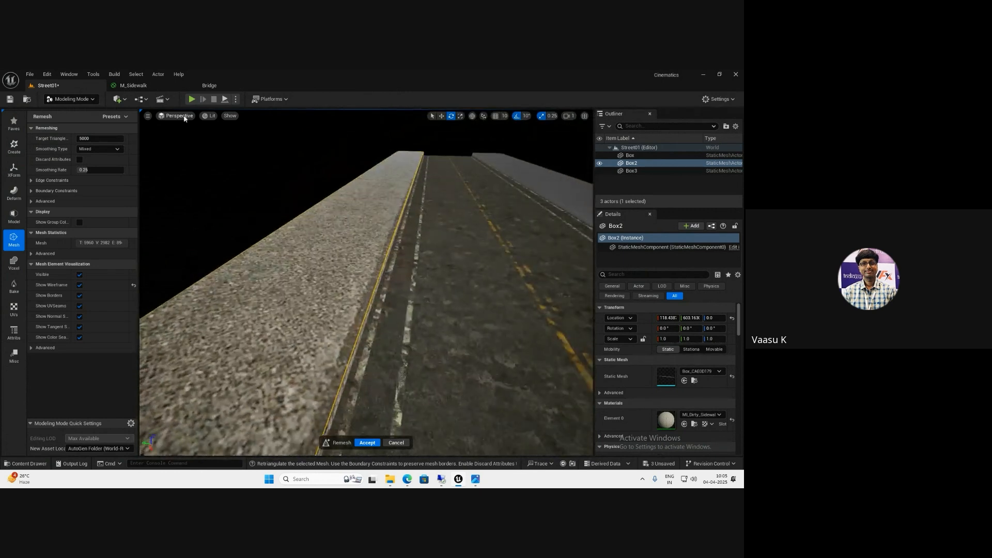
click(209, 116)
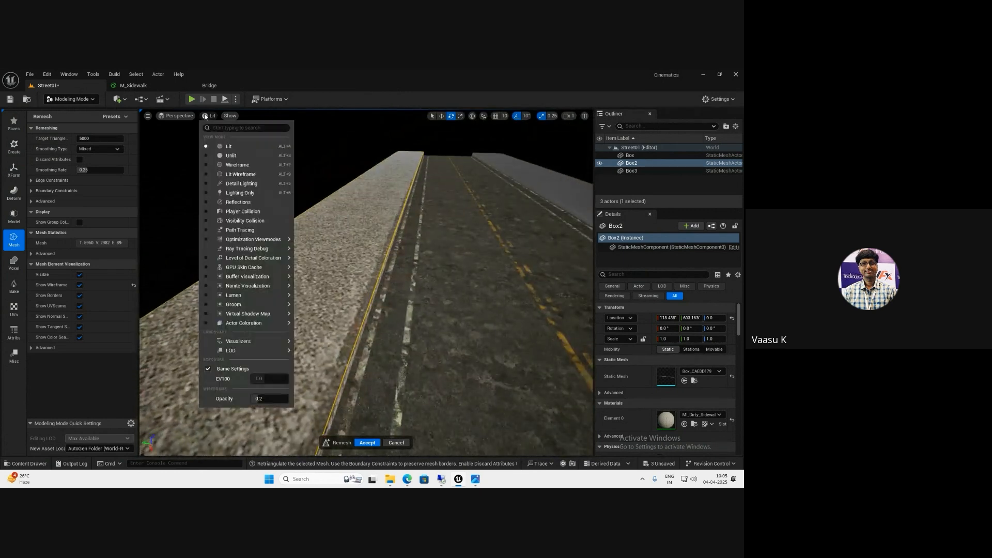
click(228, 165)
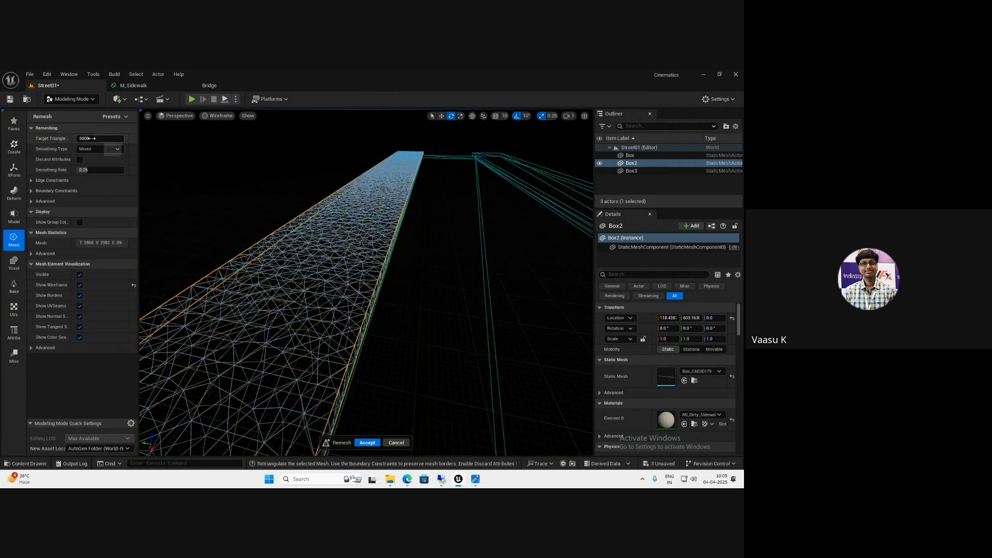
Set the Remesh target triangle count to 25000 for Box2 and accept the result
click(95, 139)
text(2)
key(Return)
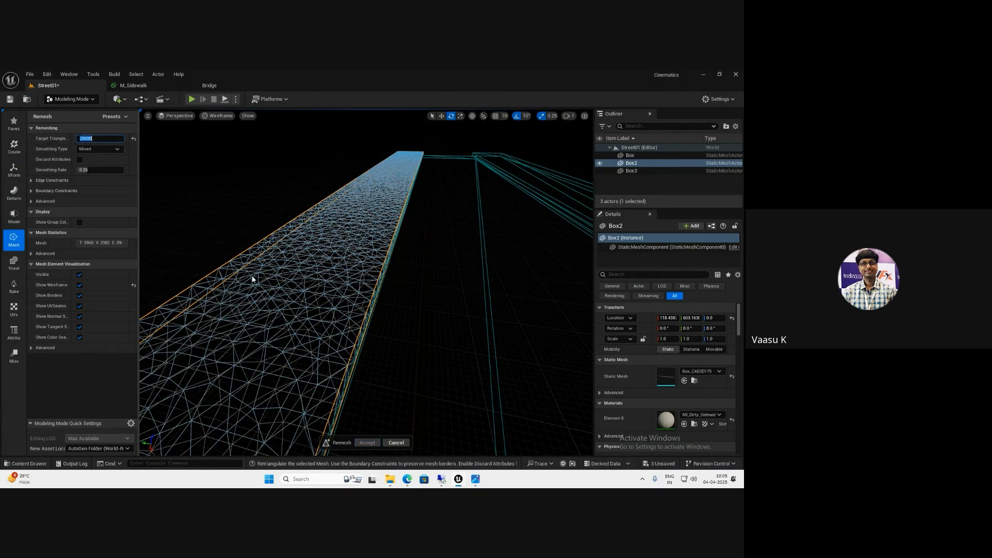
alt+drag(252, 279, 245, 290)
click(370, 443)
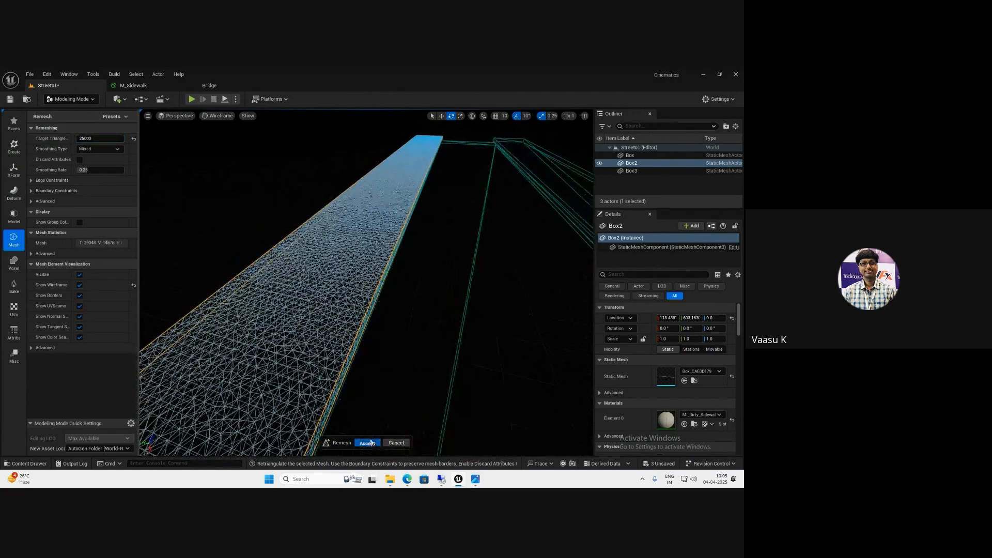
Select the road mesh between the sidewalks and remesh it with a target of 5000 triangles
mouse_move(309, 291)
right_down()
mouse_move(348, 292)
mouse_move(308, 299)
right_up()
click(322, 345)
click(323, 294)
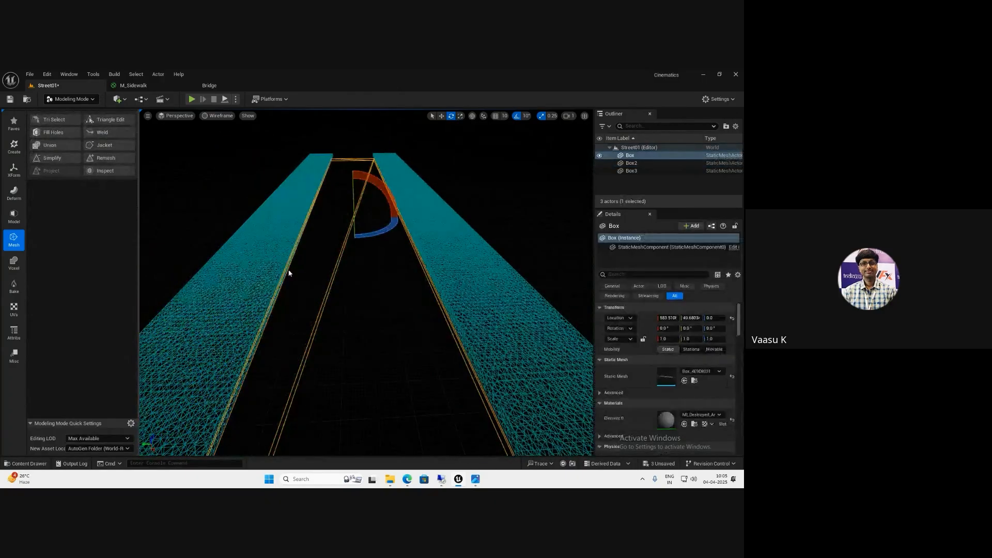
click(101, 158)
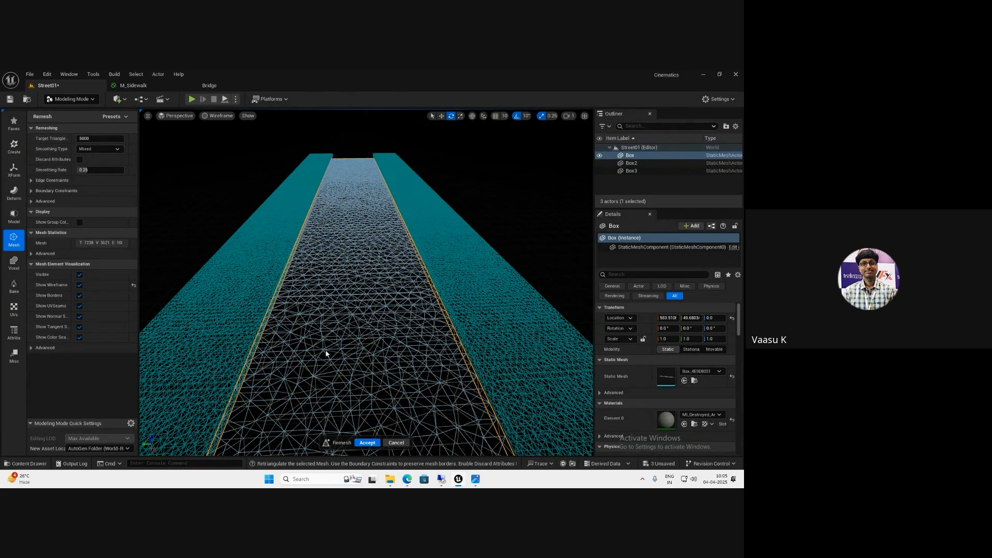
click(367, 443)
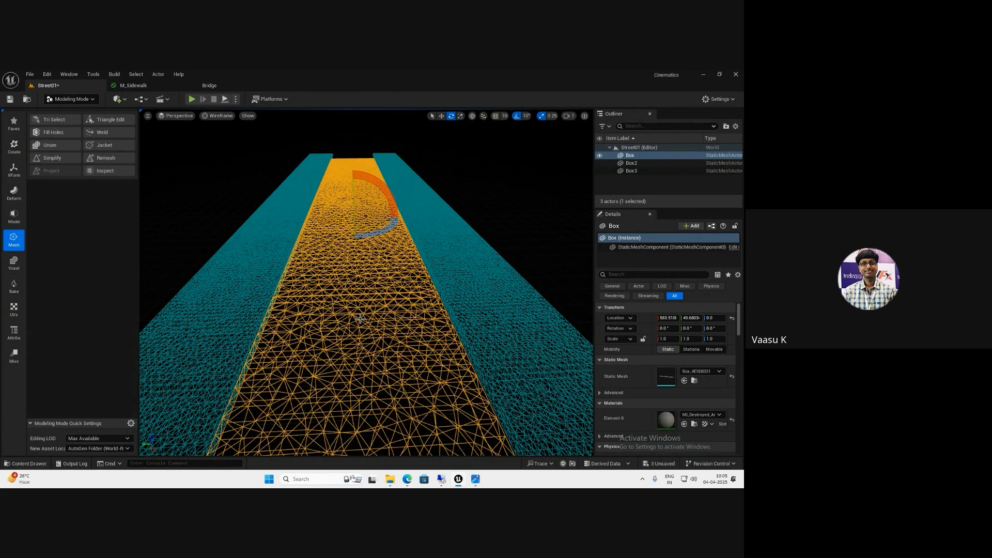
Change the viewport from Wireframe to Lit and finally to Unlit shading to view the street surfaces
alt+drag(360, 319, 337, 300)
click(221, 116)
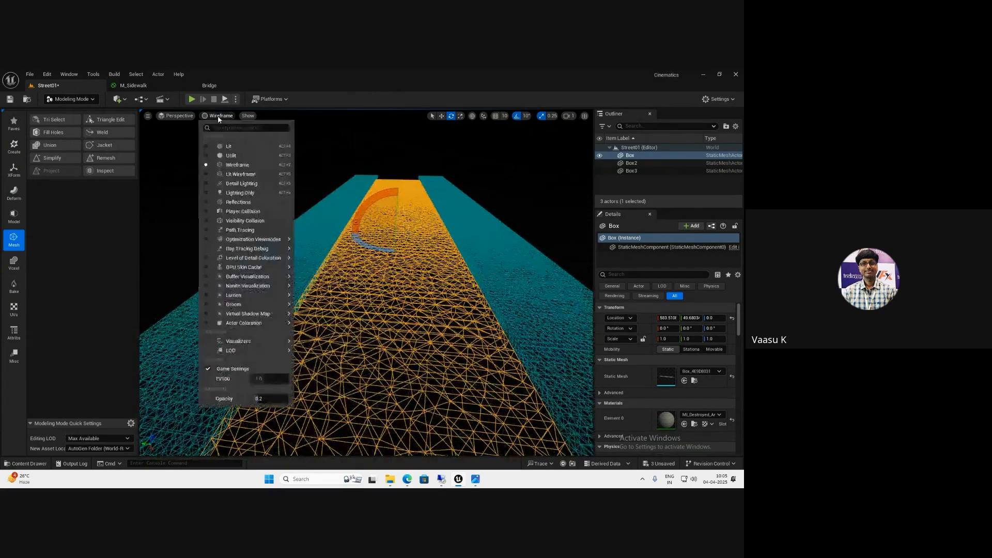
click(226, 149)
mouse_move(341, 246)
alt+mouse_down()
mouse_move(348, 255)
mouse_move(338, 239)
alt+mouse_up()
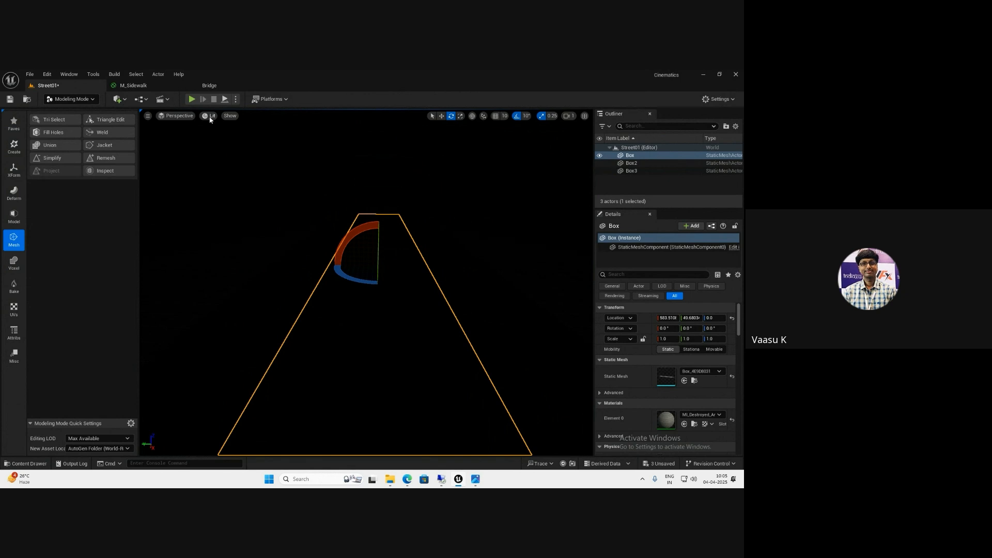
click(210, 117)
click(227, 156)
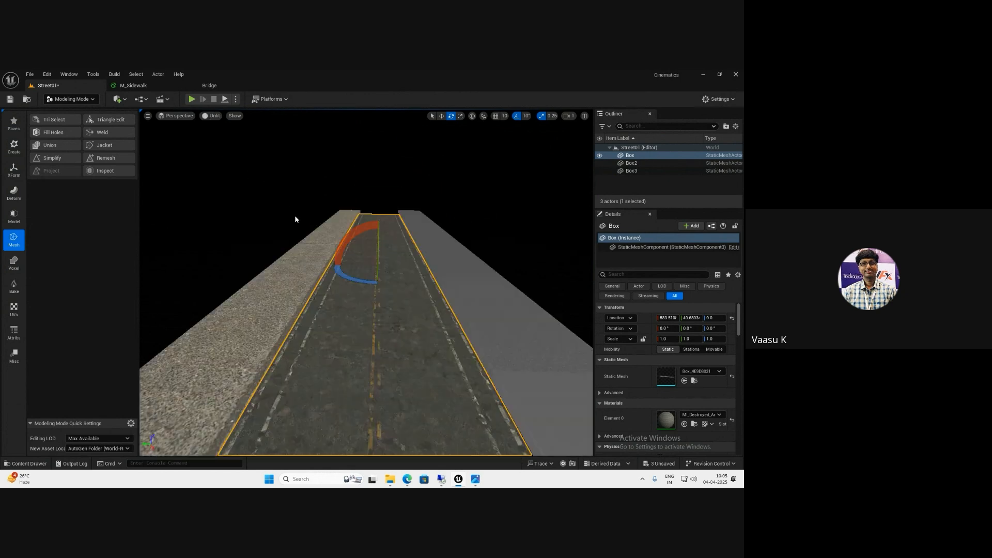
right_drag(276, 244, 275, 241)
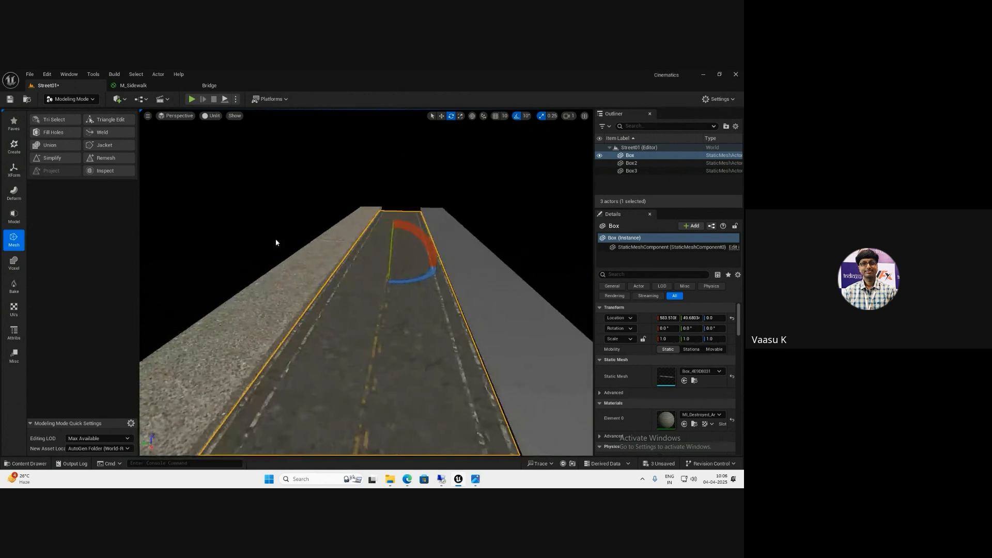
Select the Box2 sidewalk and locate its assigned material in the content browser
click(305, 297)
key(ctrl+space)
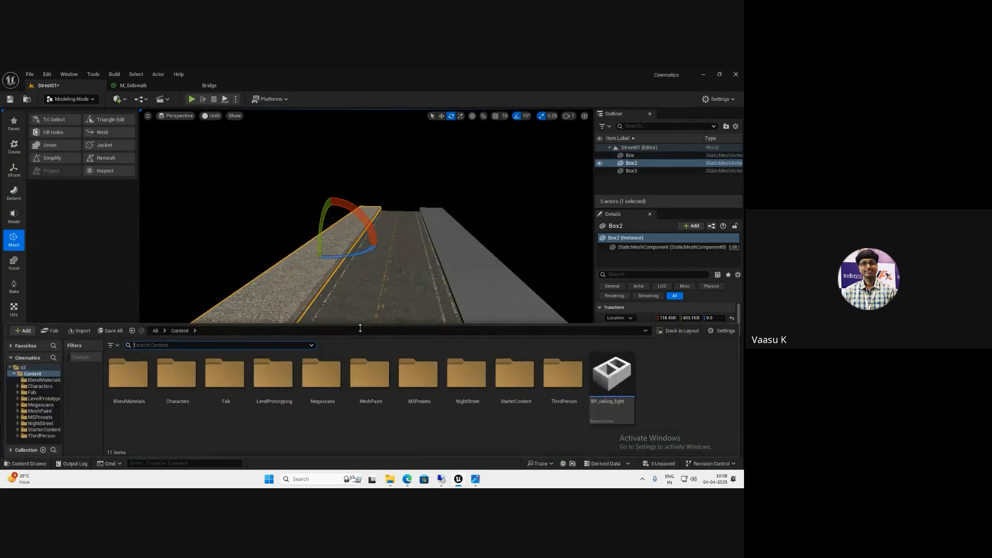
right_drag(428, 297, 440, 309)
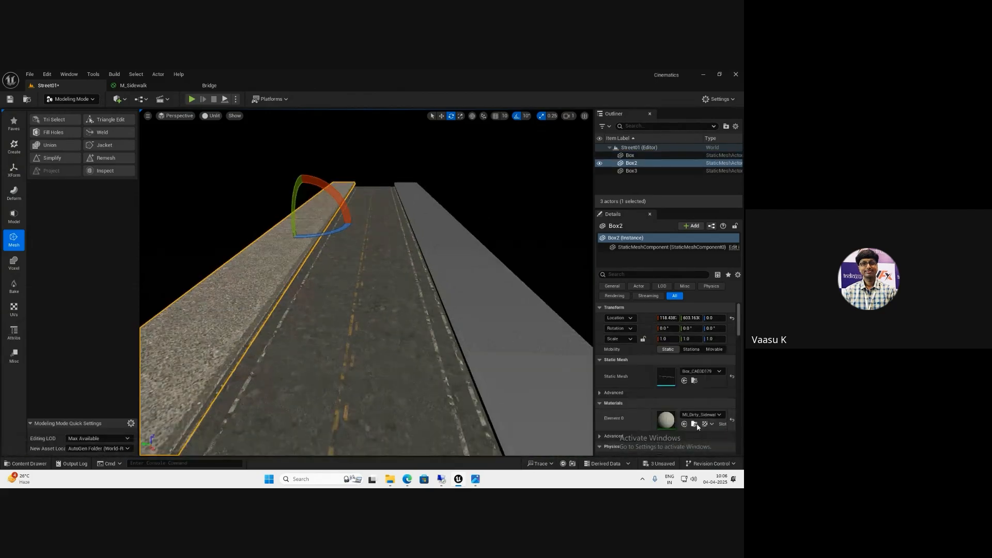
click(703, 426)
Create a material instance from M_Sidewalk and name it MI_SideWalk
right_click(188, 376)
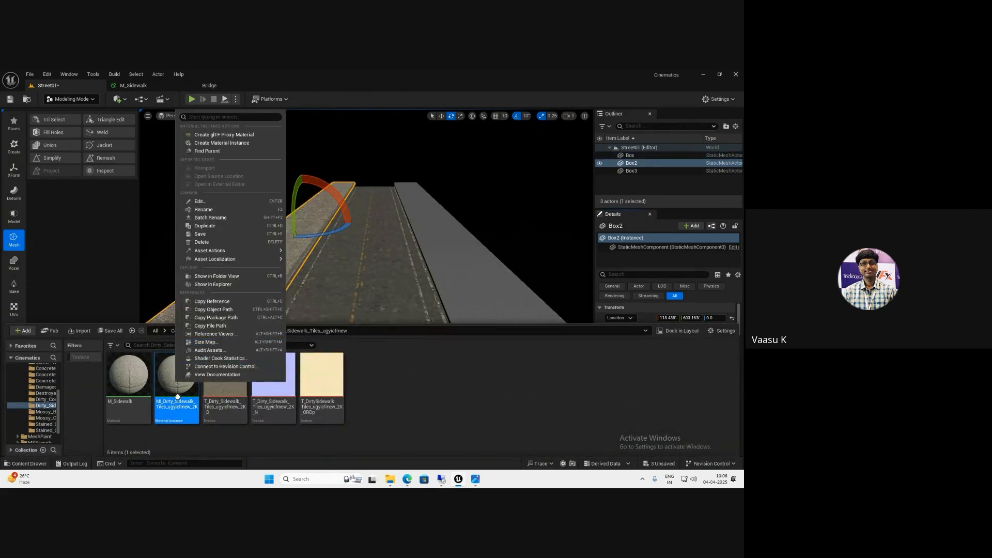
click(129, 383)
right_click(134, 379)
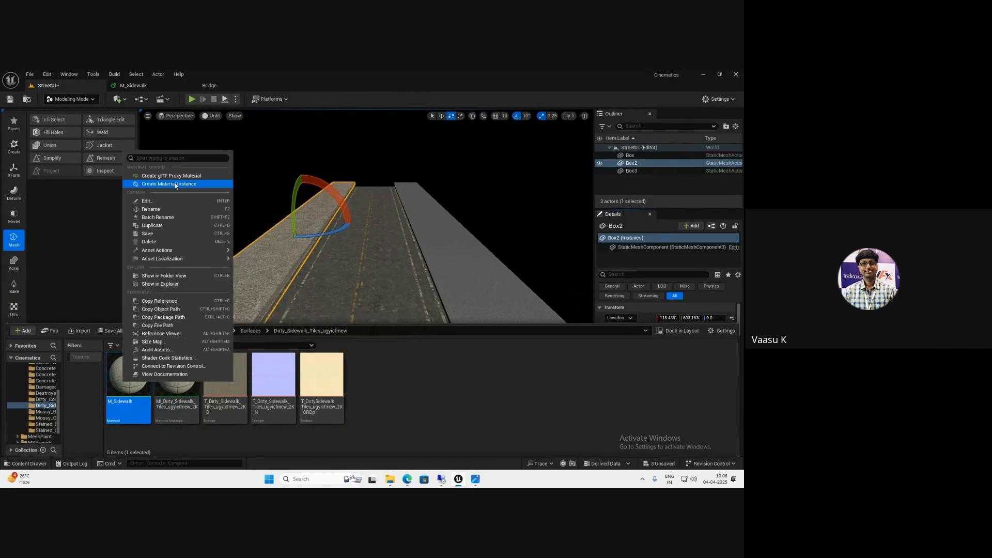
click(175, 184)
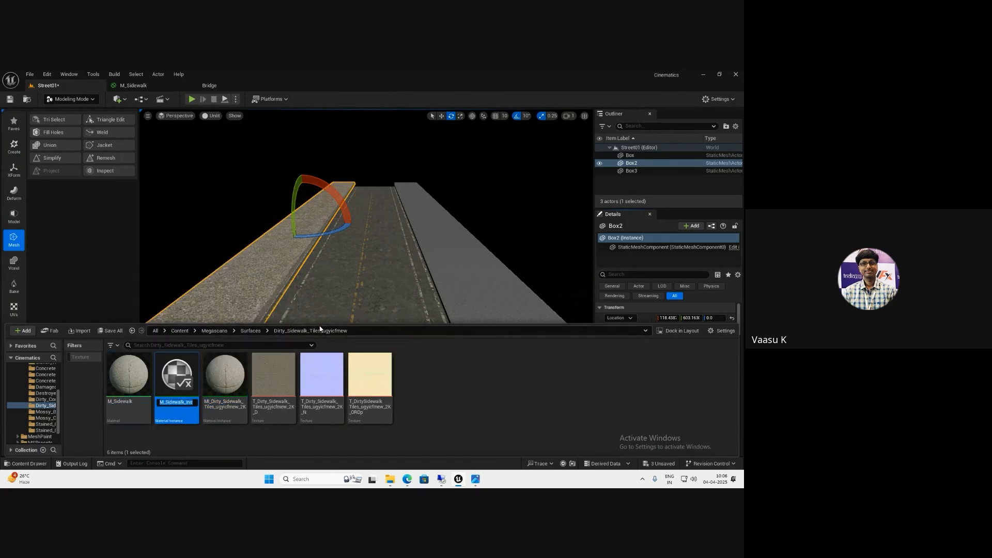
text(MI_SideWalk)
key(Return)
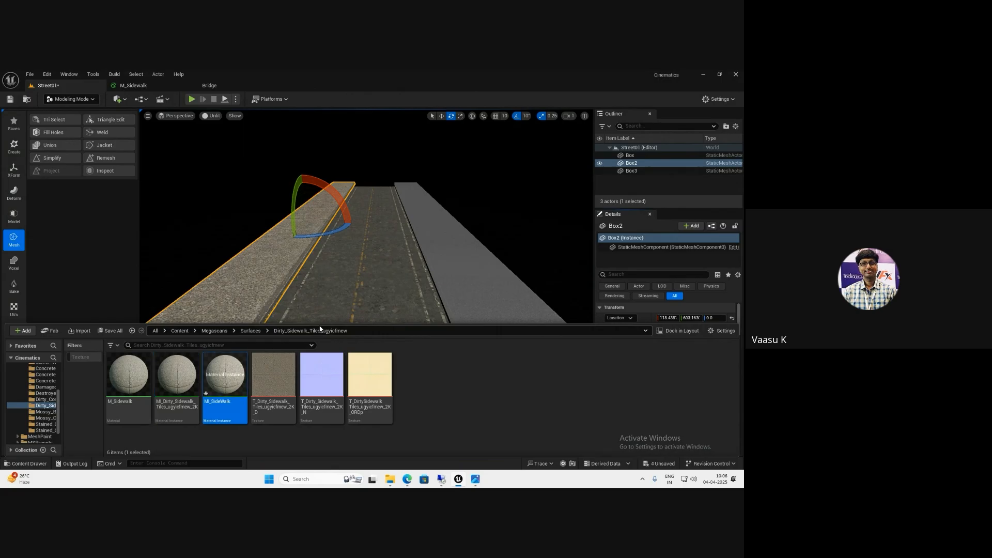
Open MI_SideWalk for editing and assign it to the Box3 sidewalk in the street level
key(Return)
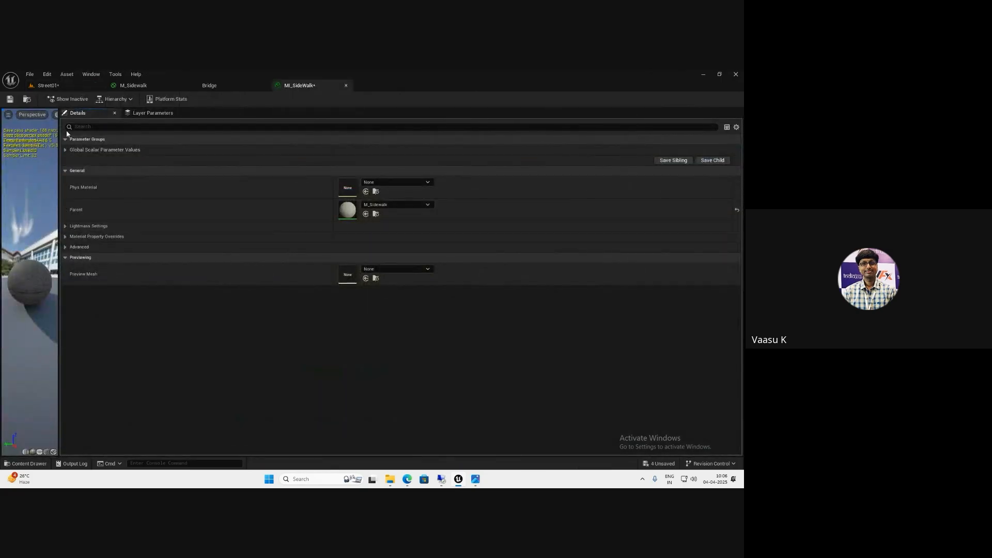
click(49, 85)
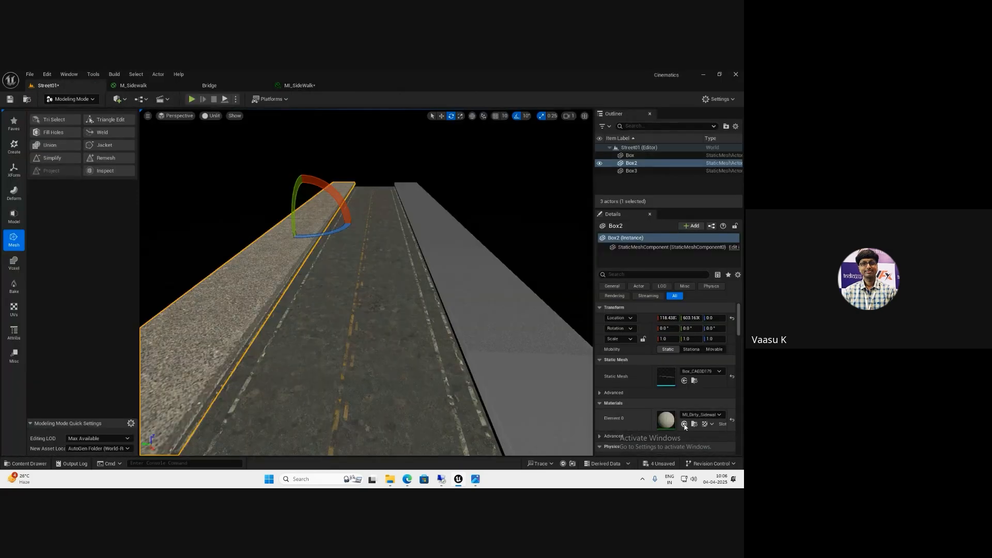
click(478, 250)
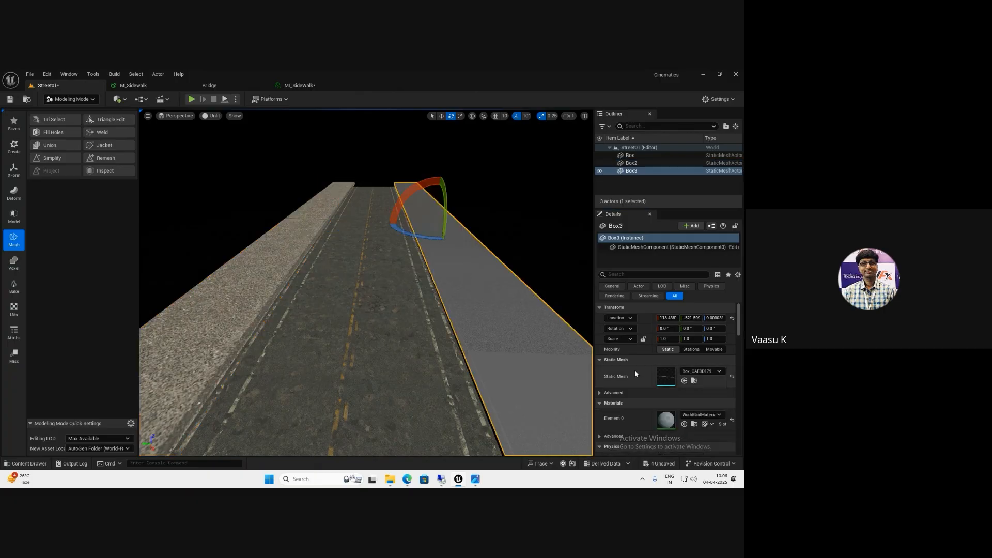
click(683, 423)
right_drag(278, 218, 269, 220)
Enable the U Scale and V Scale parameter overrides in MI_SideWalk and float its editor over the street level
click(299, 85)
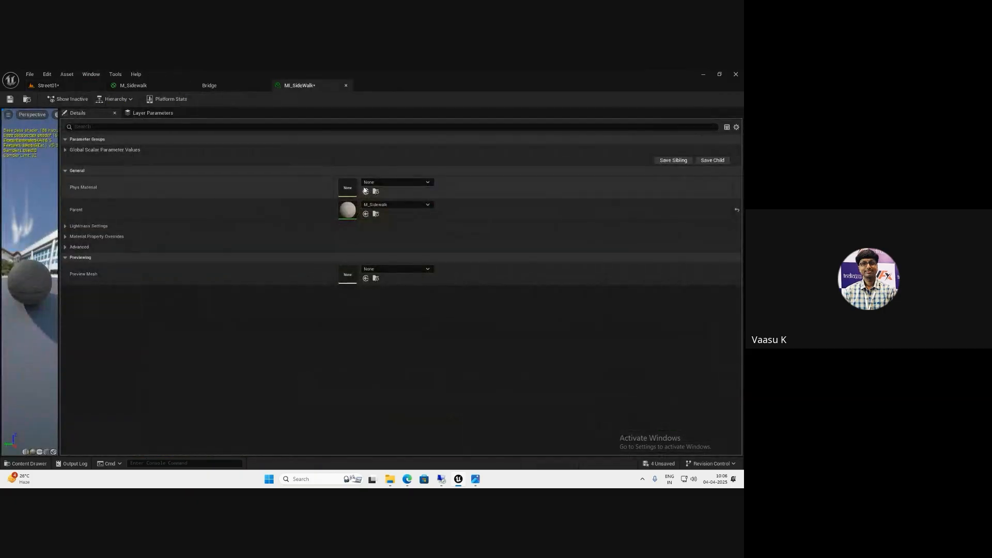
click(65, 150)
click(78, 160)
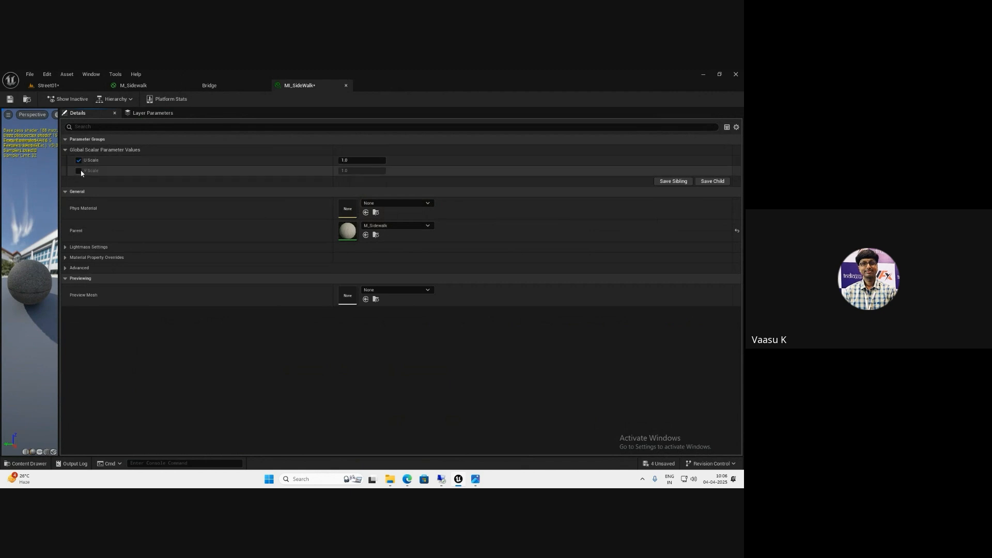
click(79, 170)
drag(288, 88, 268, 208)
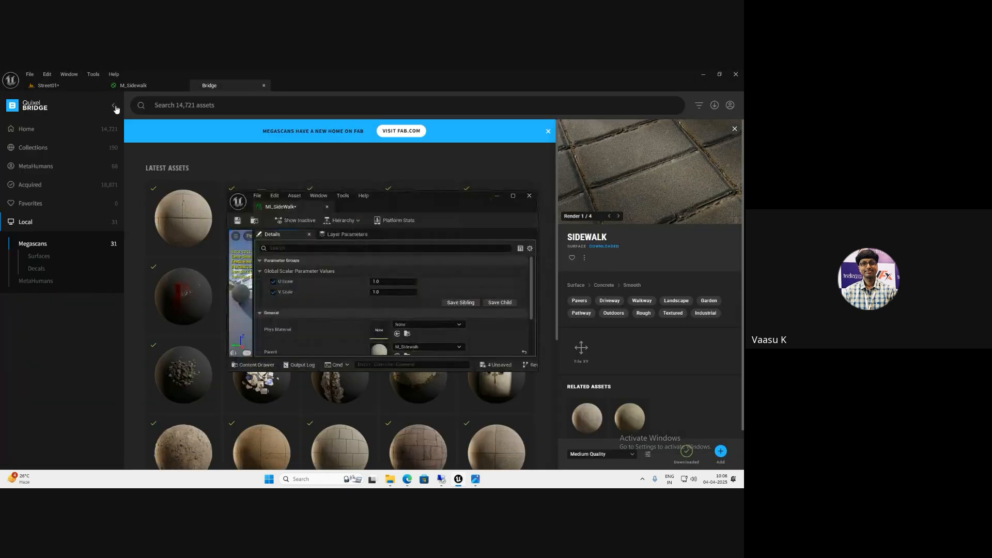
click(47, 85)
drag(402, 205, 471, 206)
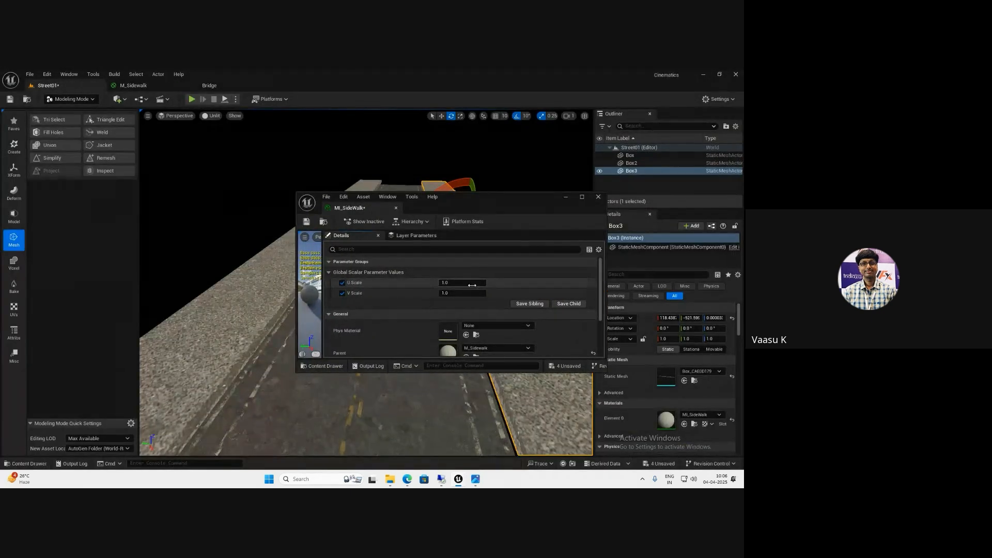
Set both U Scale and V Scale of MI_SideWalk to 10
click(466, 282)
key(Tab)
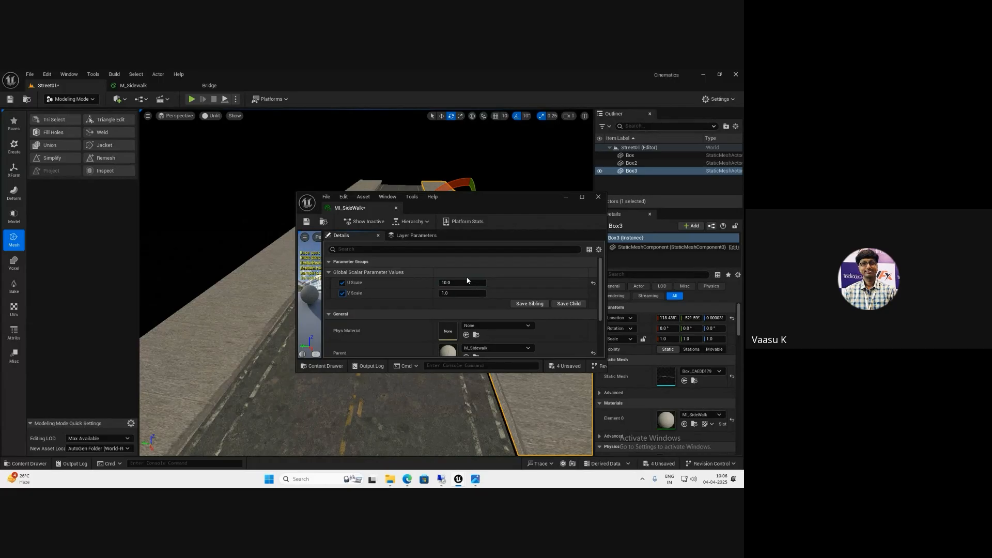
key(Return)
click(450, 293)
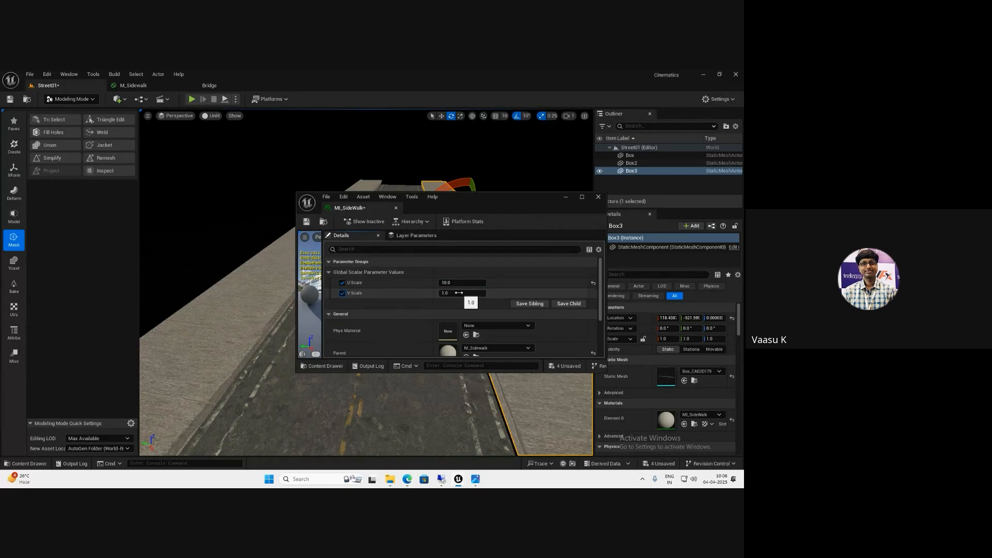
text(10)
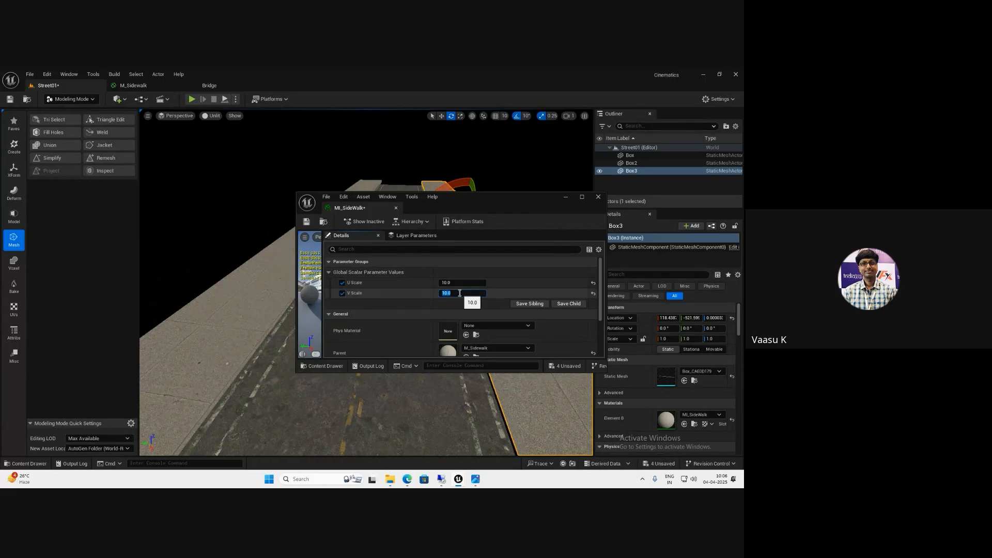
key(Return)
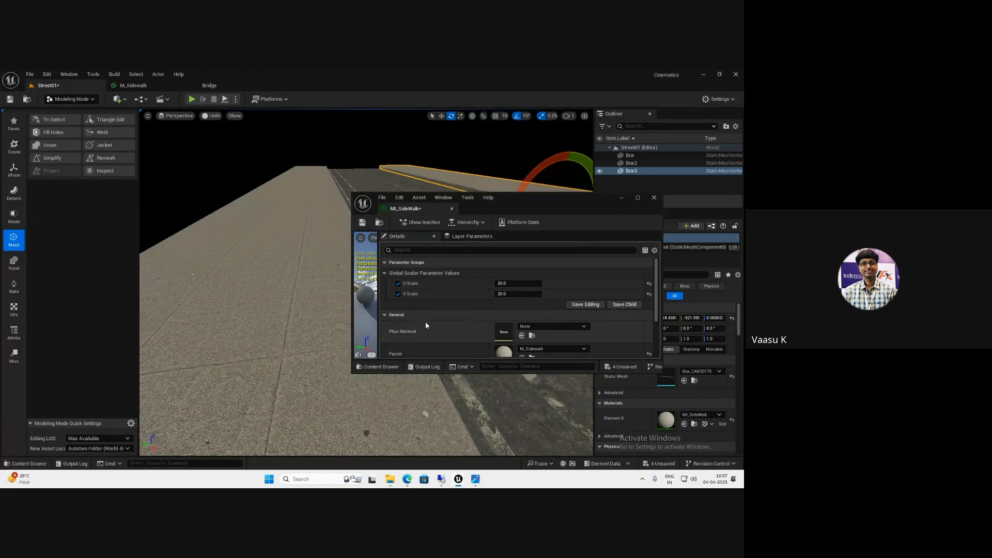
Set MI_SideWalk's U Scale and V Scale to 30, save the instance and close its editor
click(518, 283)
text(30)
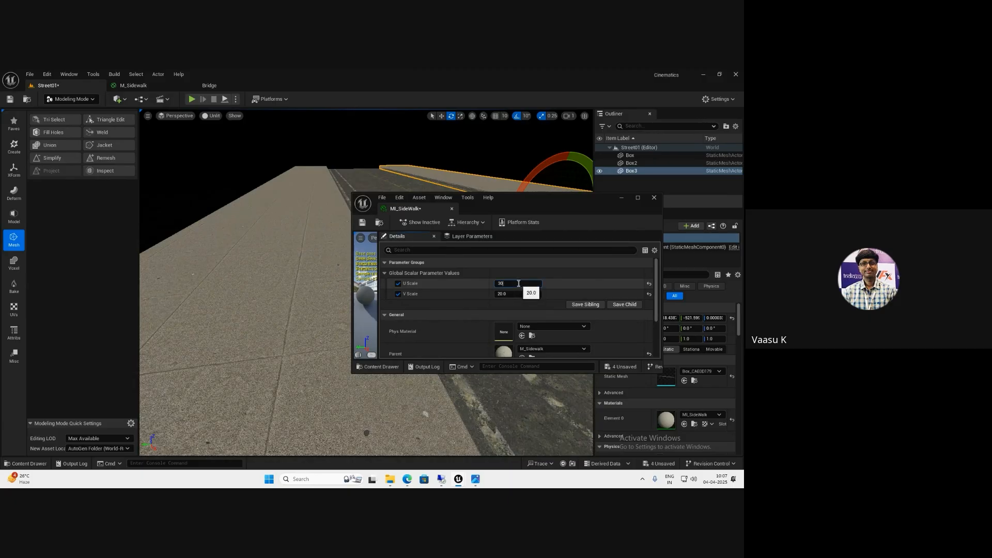
key(Return)
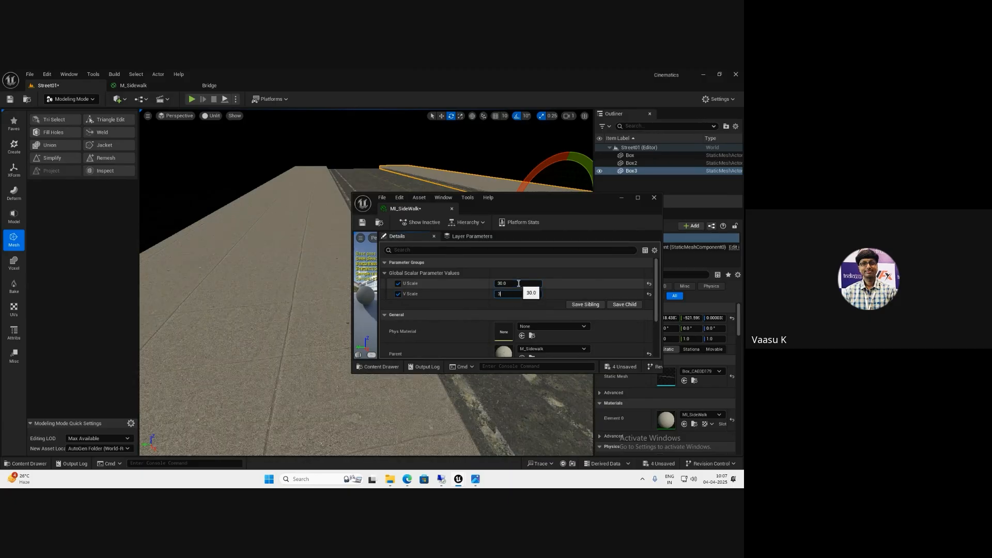
text(30)
key(Return)
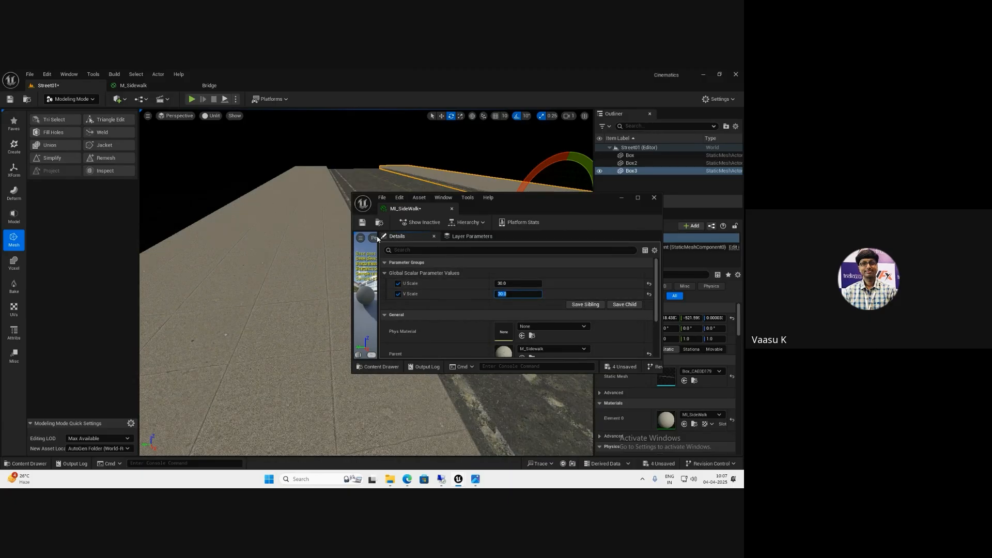
click(365, 225)
middle_click(414, 213)
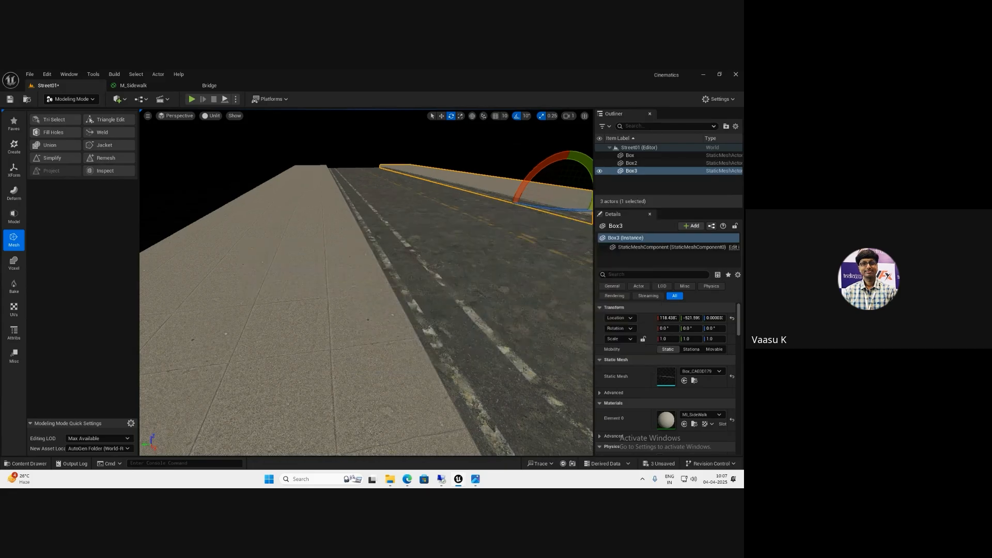
Apply the MI_SideWalk material instance to the Box2 sidewalk
right_drag(362, 258, 319, 250)
scroll(335, 251, up, 3)
scroll(343, 251, up, 4)
scroll(343, 251, down, 4)
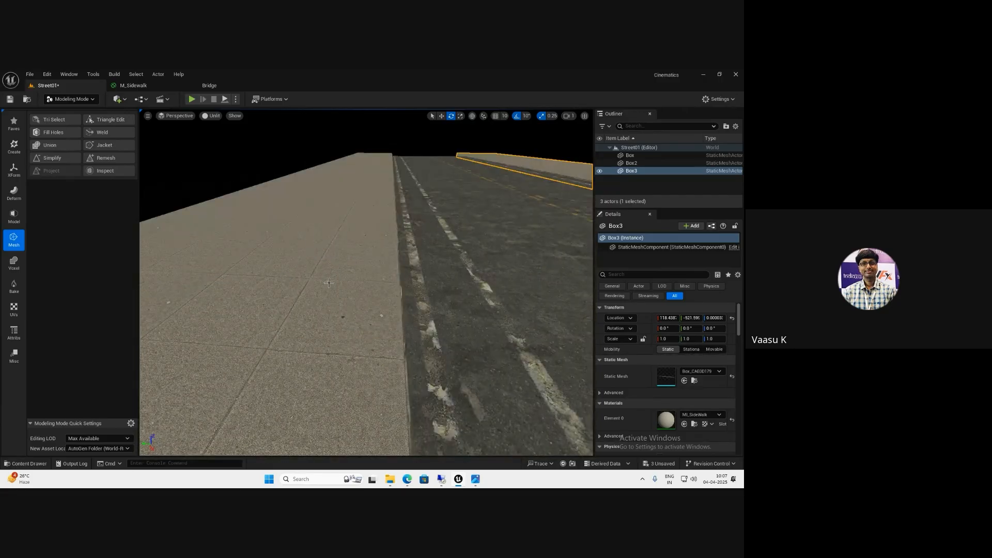
scroll(329, 283, down, 2)
key(ctrl+space)
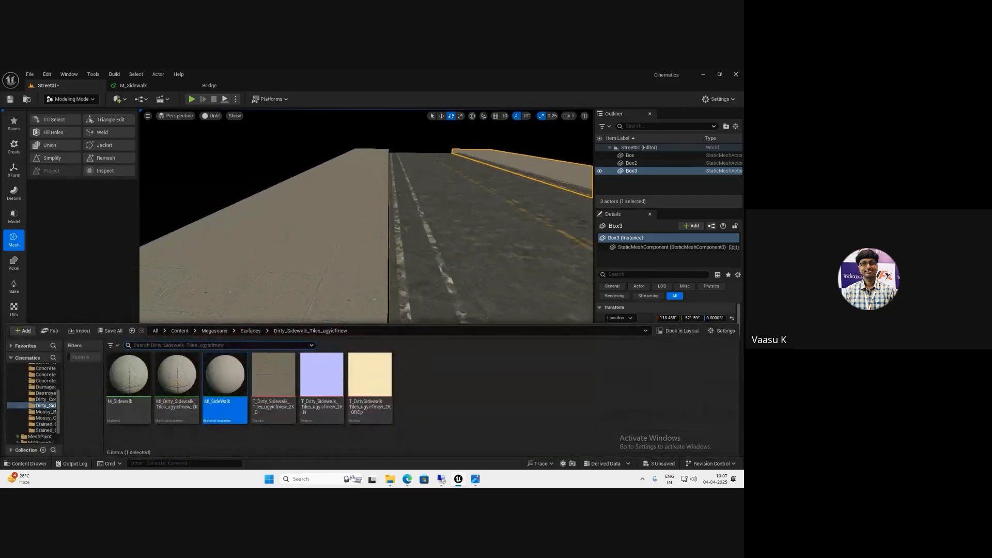
drag(224, 374, 329, 301)
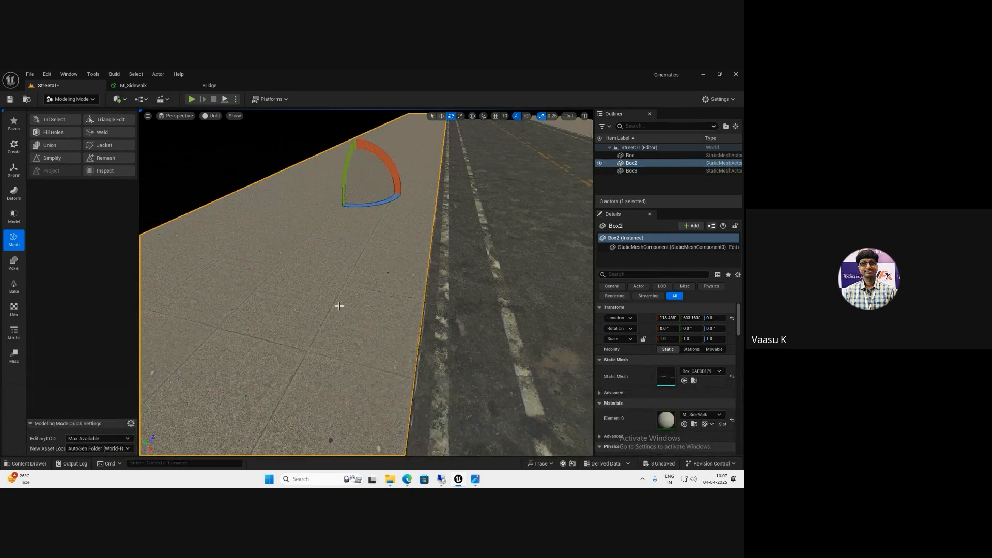
Locate the Box2 sidewalk's static mesh asset, enable Nanite on it and inspect the sidewalk surface
key(ctrl+b)
right_click(182, 380)
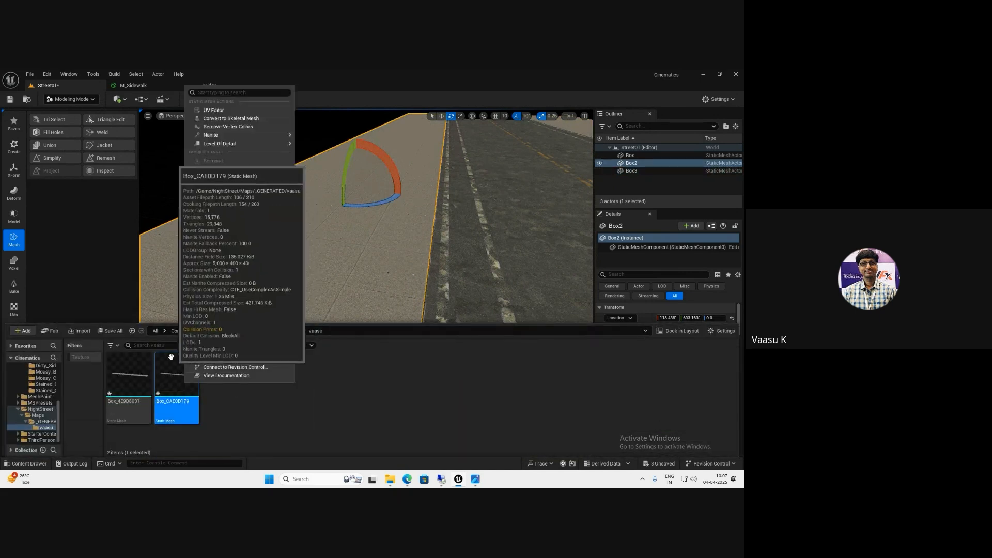
mouse_move(242, 138)
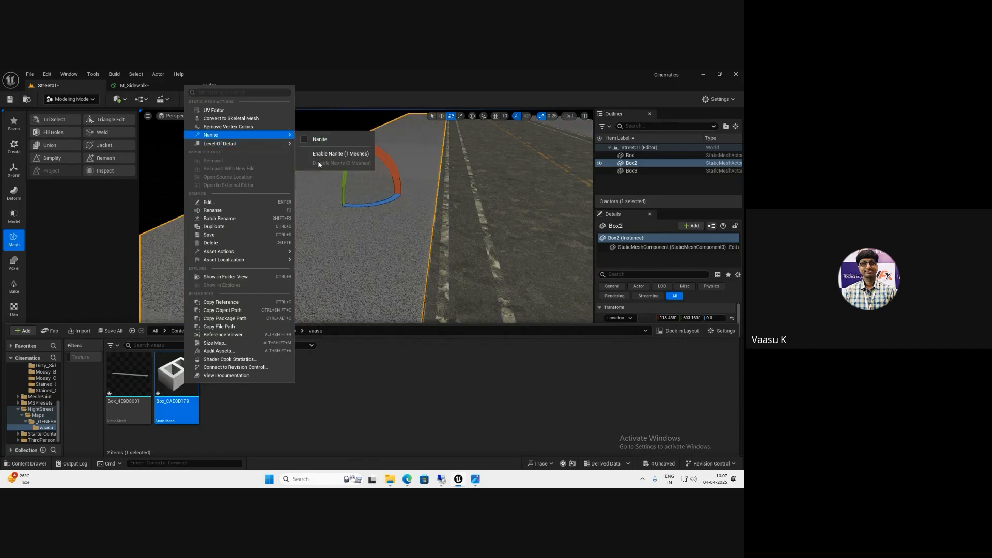
click(320, 154)
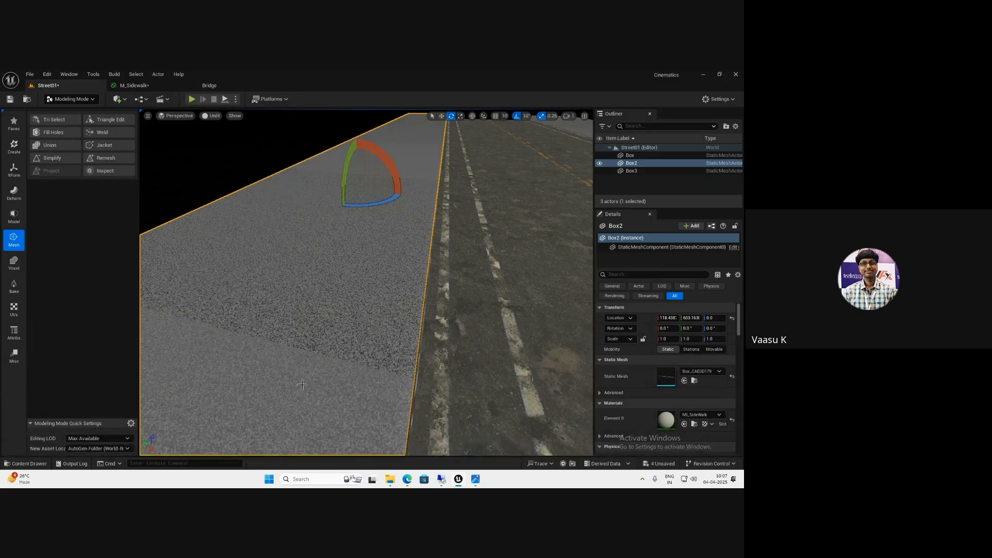
scroll(319, 321, down, 4)
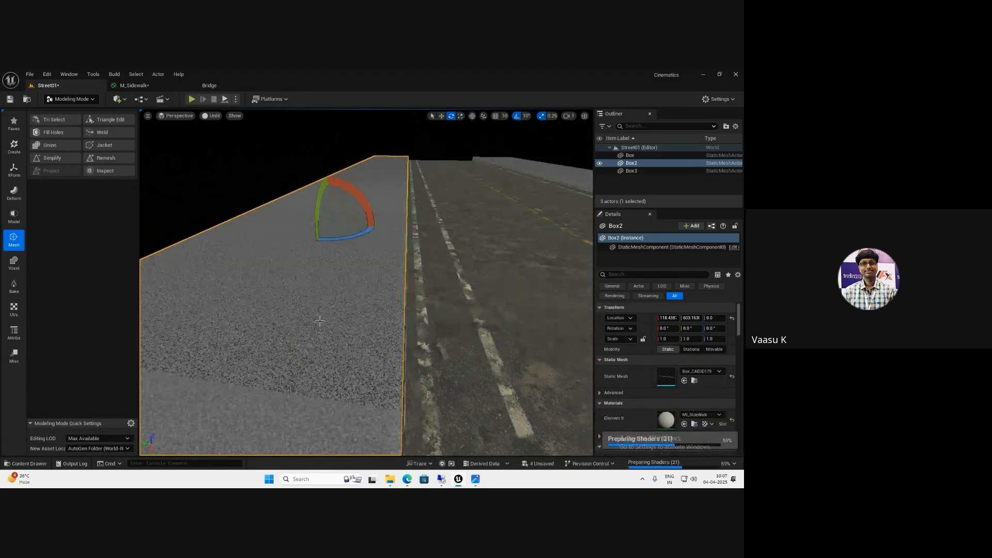
middle_drag(320, 321, 321, 328)
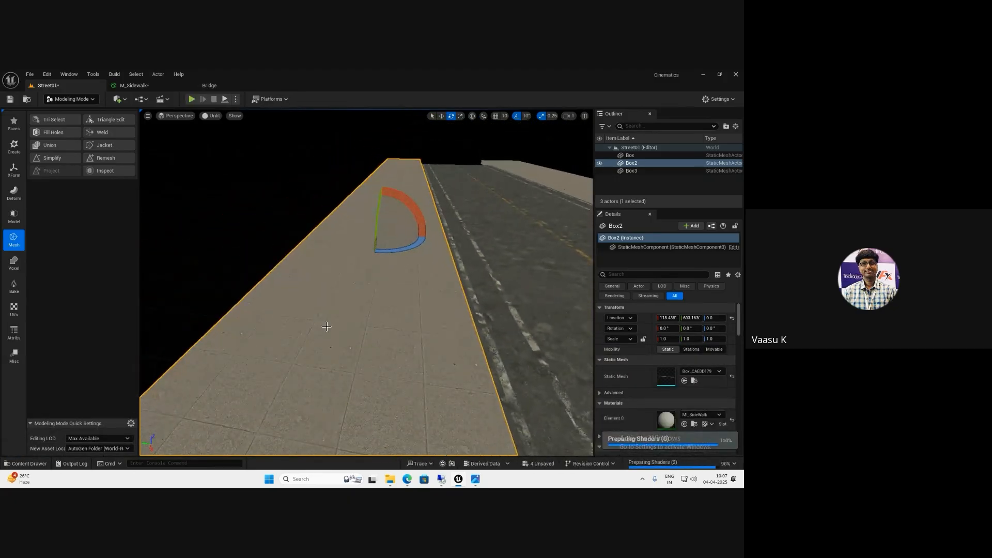
right_drag(366, 334, 365, 333)
Open the Box_CAE0D179 static mesh to check its Nanite settings, close it and return to the street level
key(ctrl+space)
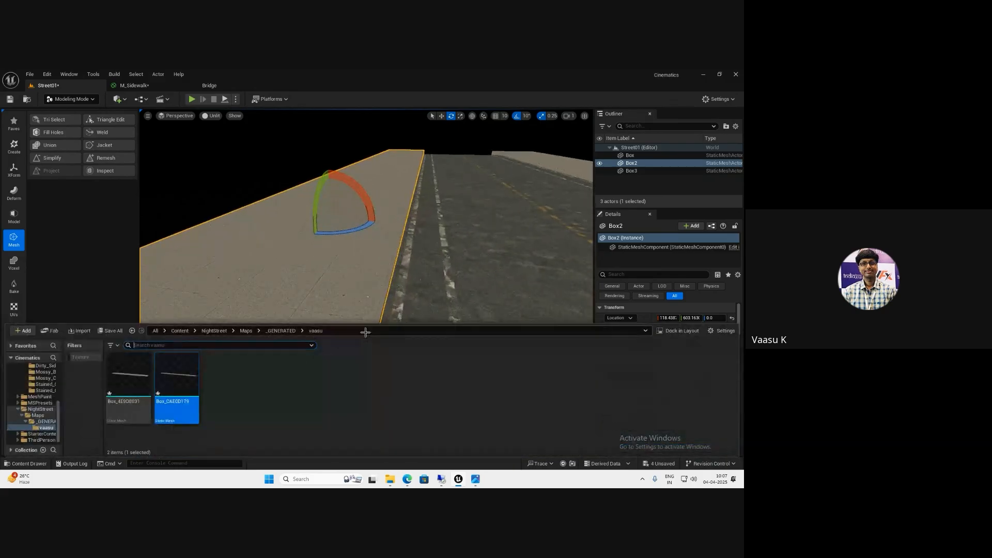
click(185, 382)
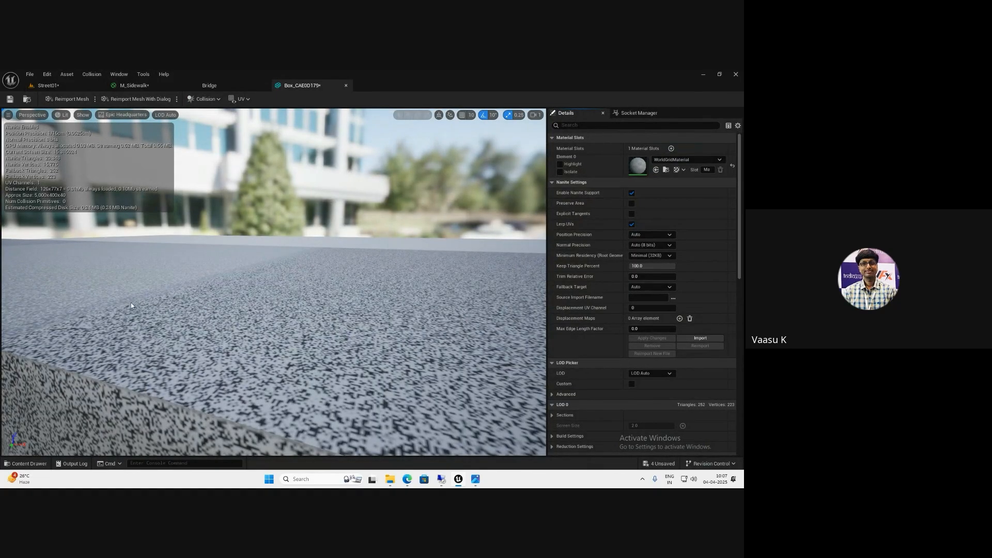
middle_click(316, 85)
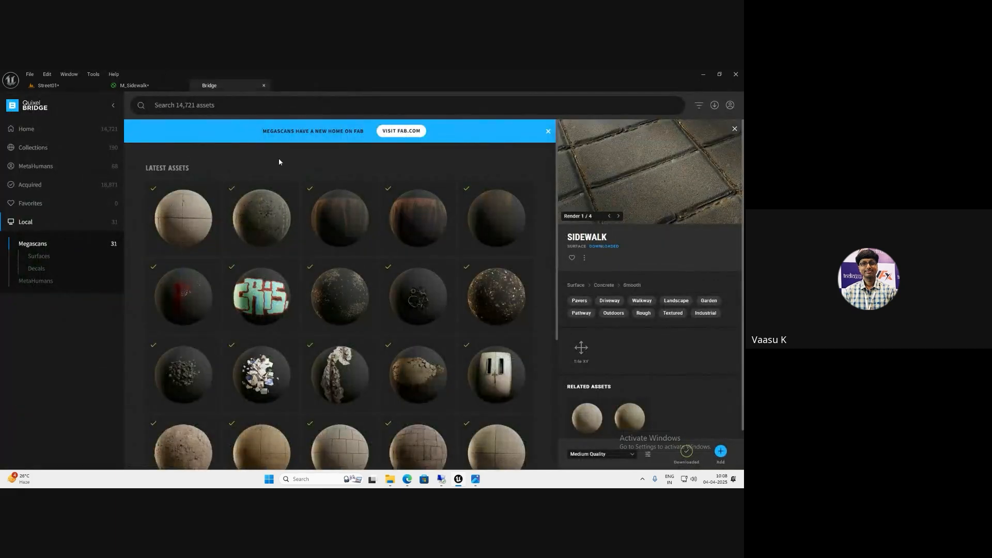
click(73, 85)
right_drag(270, 289, 281, 280)
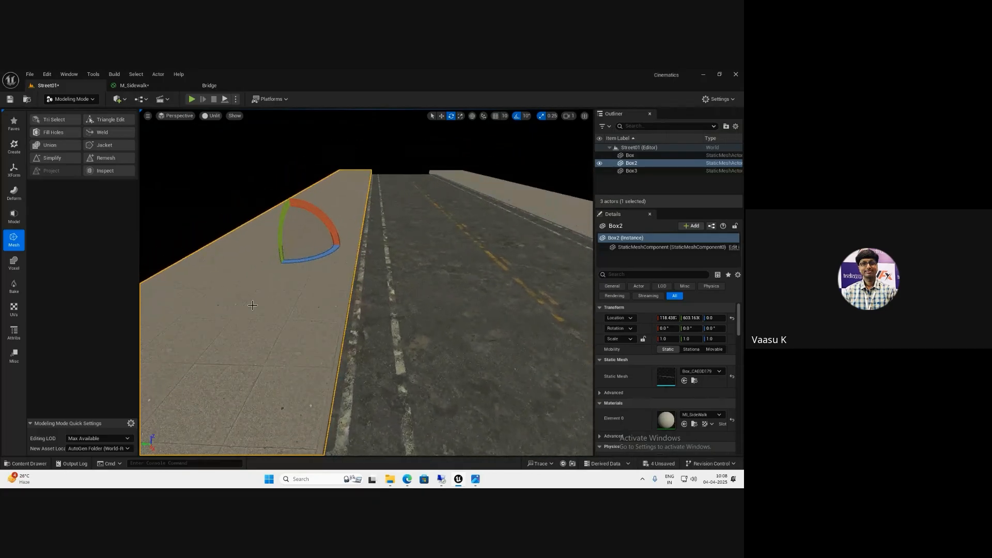
Switch to Selection Mode and reopen MI_SideWalk in a floating editor over the street level
key(shift+1)
right_drag(293, 332, 293, 332)
key(ctrl+space)
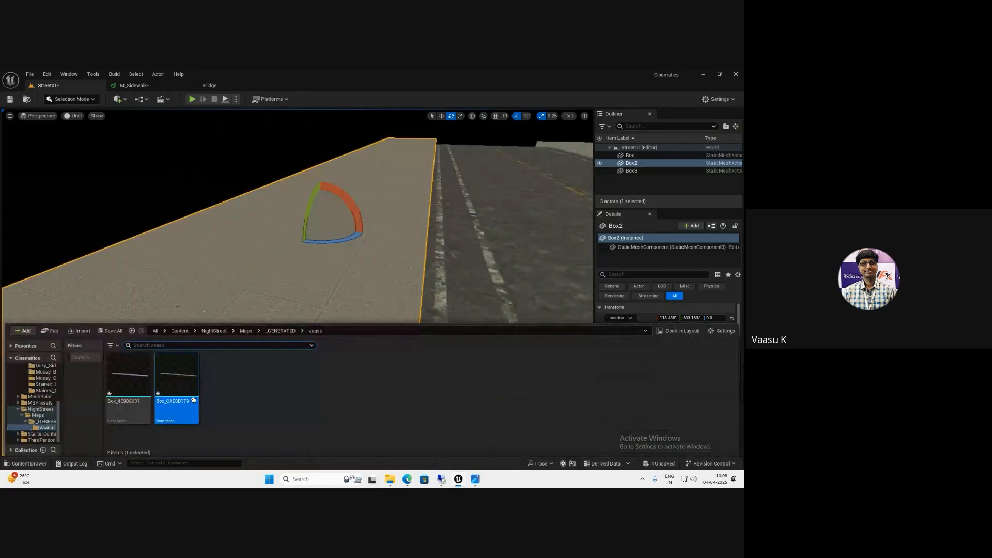
click(253, 294)
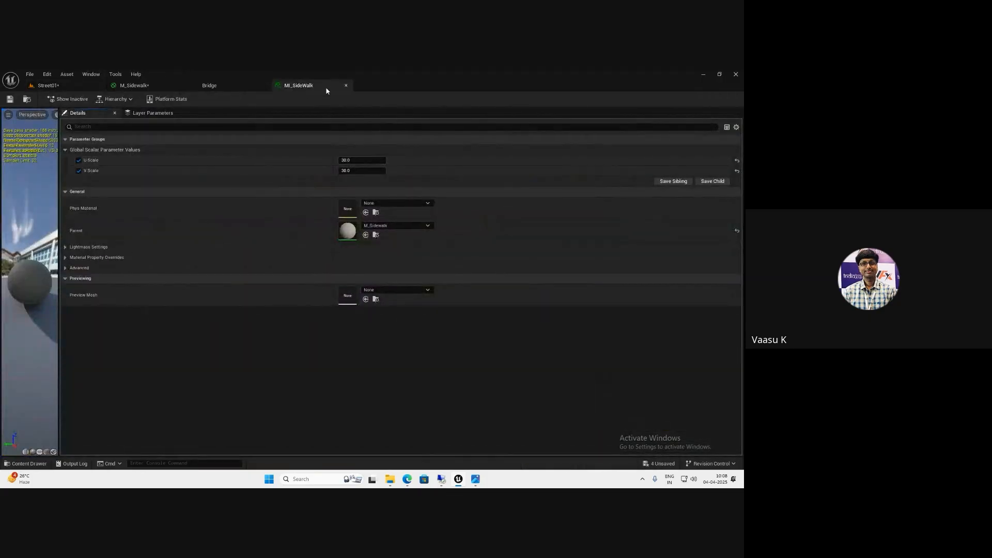
drag(326, 88, 356, 184)
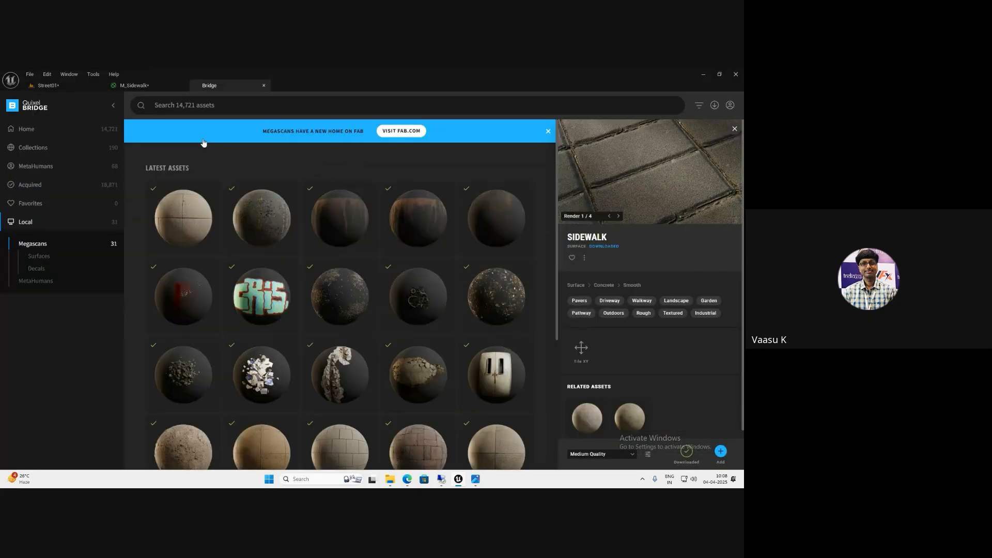
click(77, 86)
Override tessellation and displacement scaling in MI_SideWalk, set the displacement magnitude to 50 and close its editor
scroll(373, 281, down, 5)
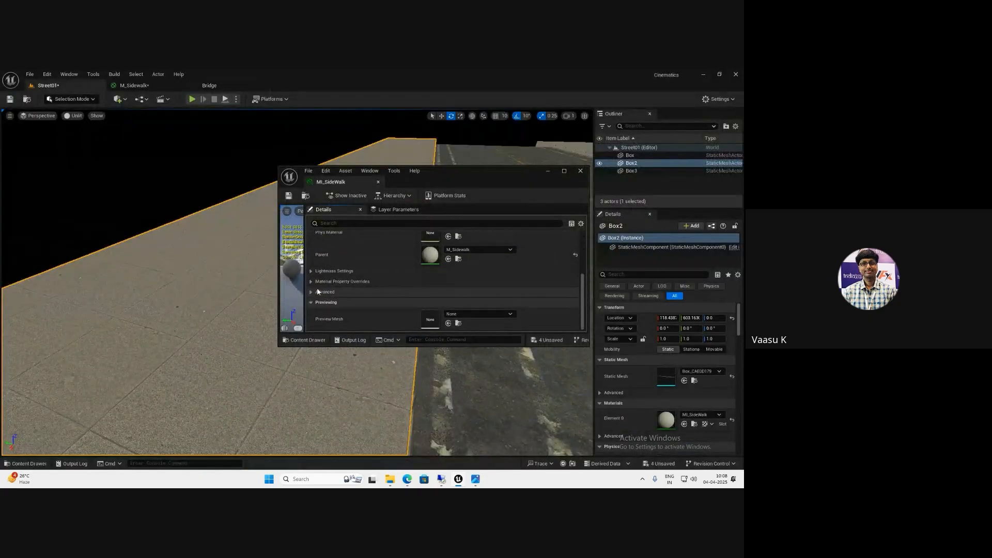
click(317, 291)
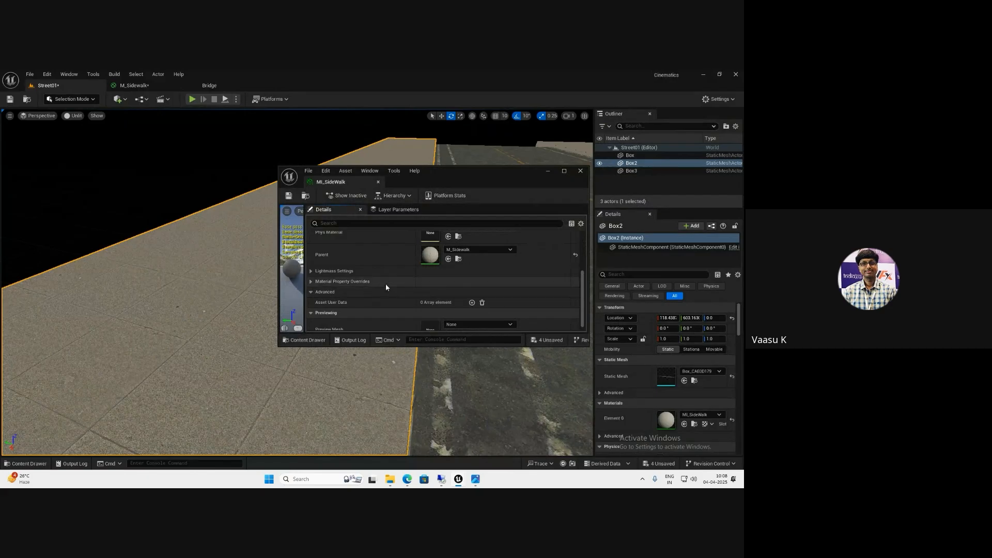
click(312, 281)
scroll(343, 287, down, 4)
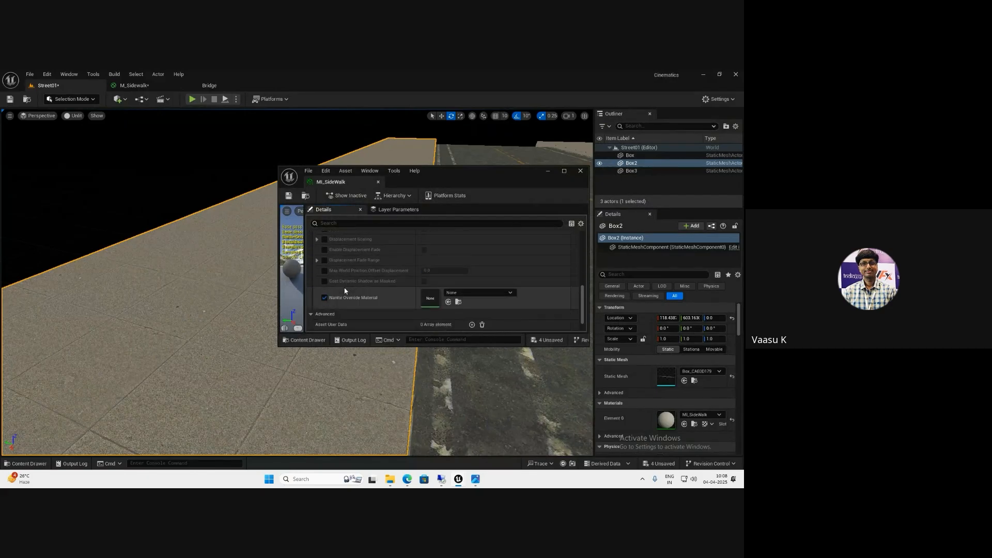
scroll(338, 281, up, 2)
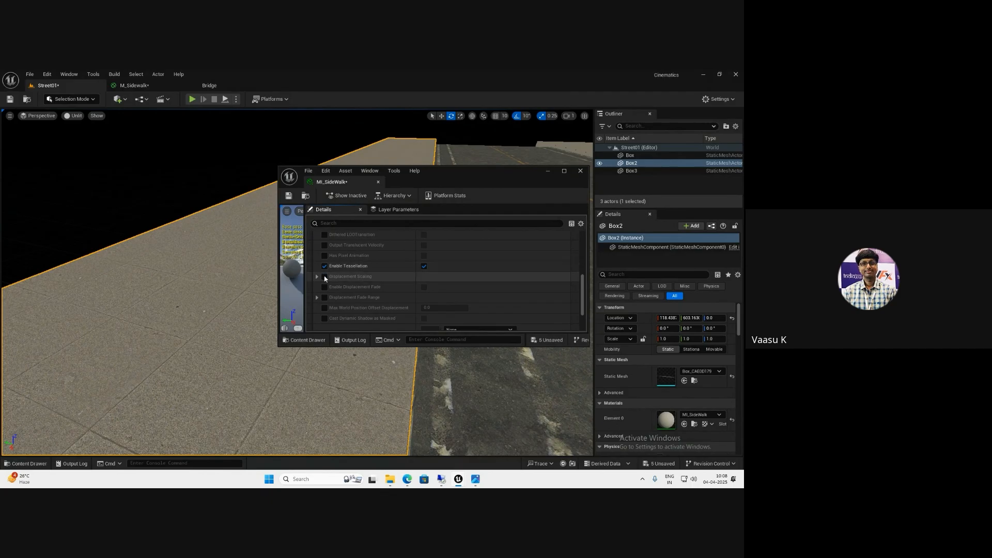
click(317, 276)
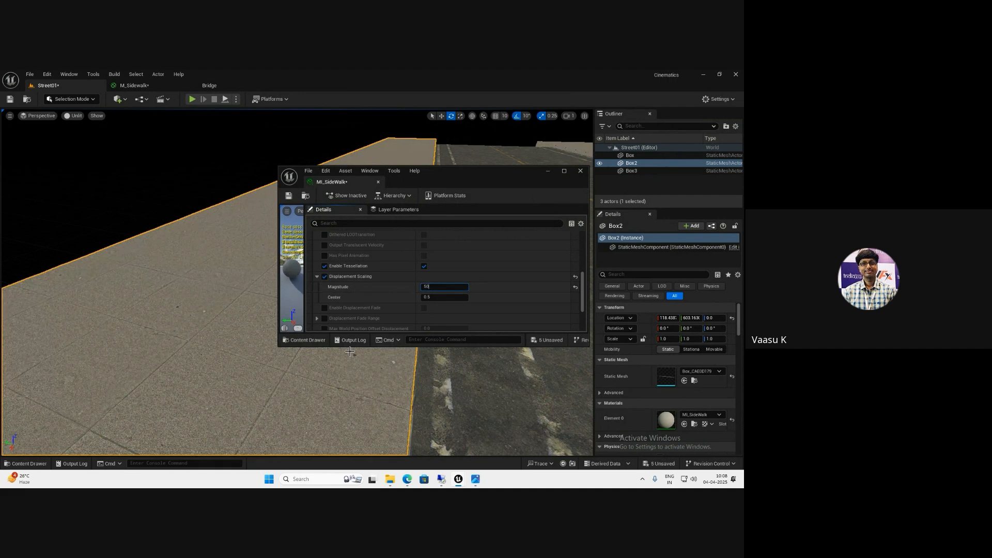
key(Return)
right_drag(183, 355, 234, 336)
click(580, 172)
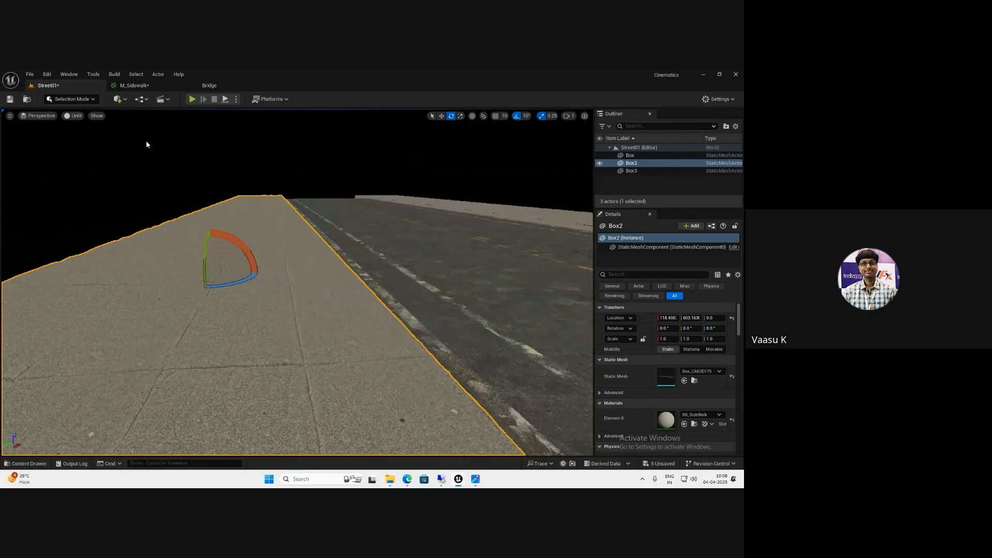
Add a point light to the street level and switch the viewport to Lit mode
click(88, 100)
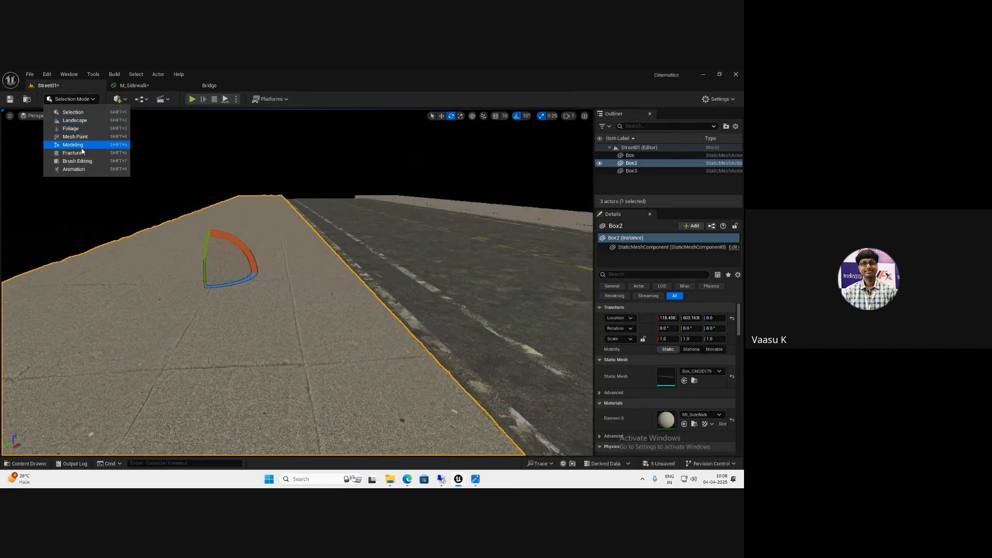
click(118, 99)
mouse_move(155, 180)
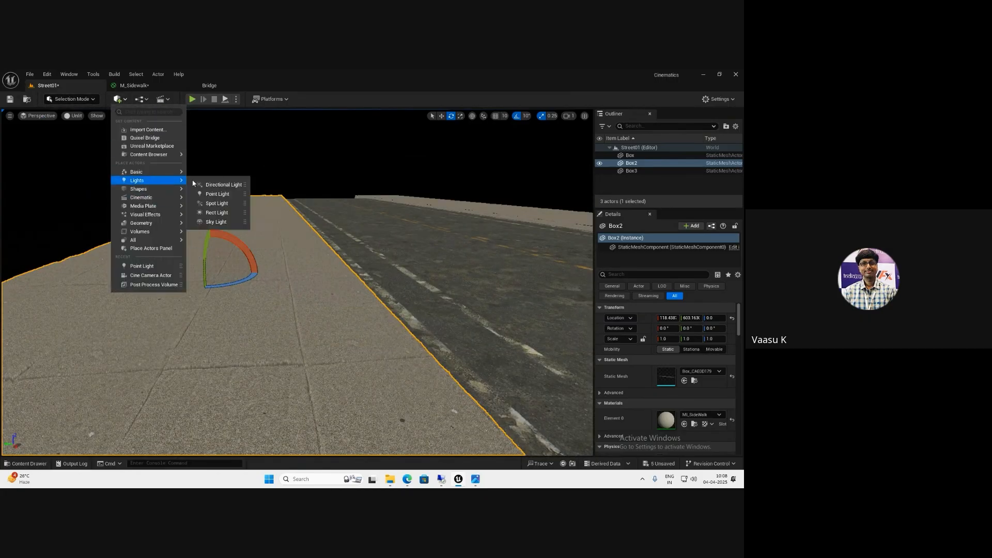
click(228, 195)
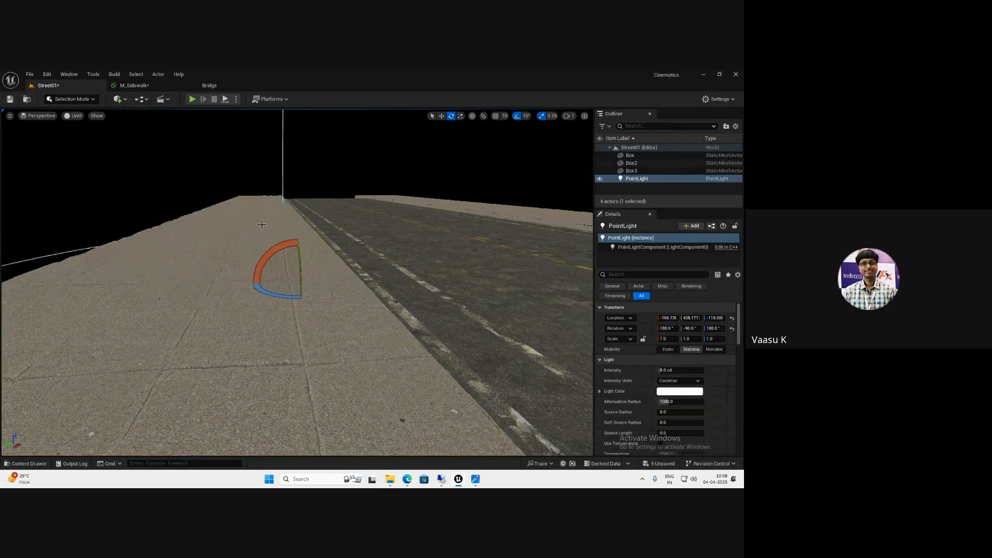
click(73, 116)
click(91, 148)
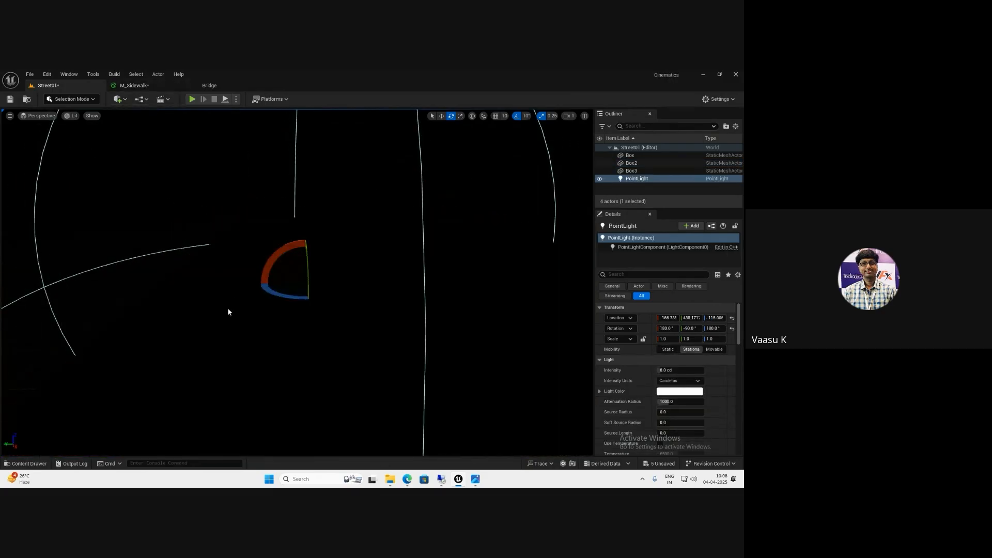
Raise the point light above the Box2 sidewalk so it illuminates the pavement and road
scroll(228, 311, up, 5)
mouse_move(229, 309)
right_down()
mouse_move(230, 251)
mouse_move(220, 318)
right_up()
scroll(220, 318, down, 5)
key(w)
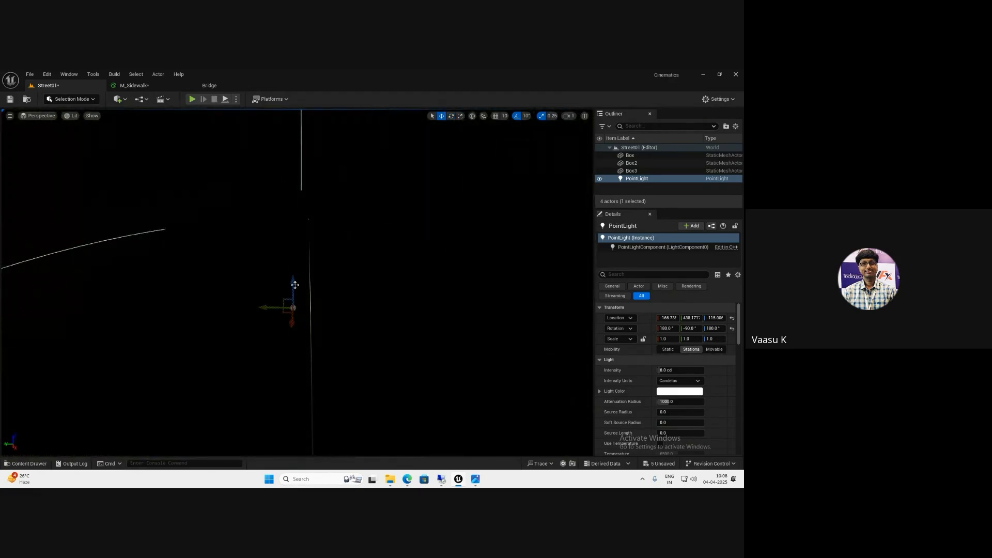
drag(295, 285, 296, 84)
scroll(239, 310, up, 4)
mouse_move(239, 310)
right_down()
mouse_move(237, 298)
mouse_move(243, 304)
right_up()
Reopen MI_SideWalk in a floating editor over the street level and bring its displacement scaling settings into view
key(ctrl+space)
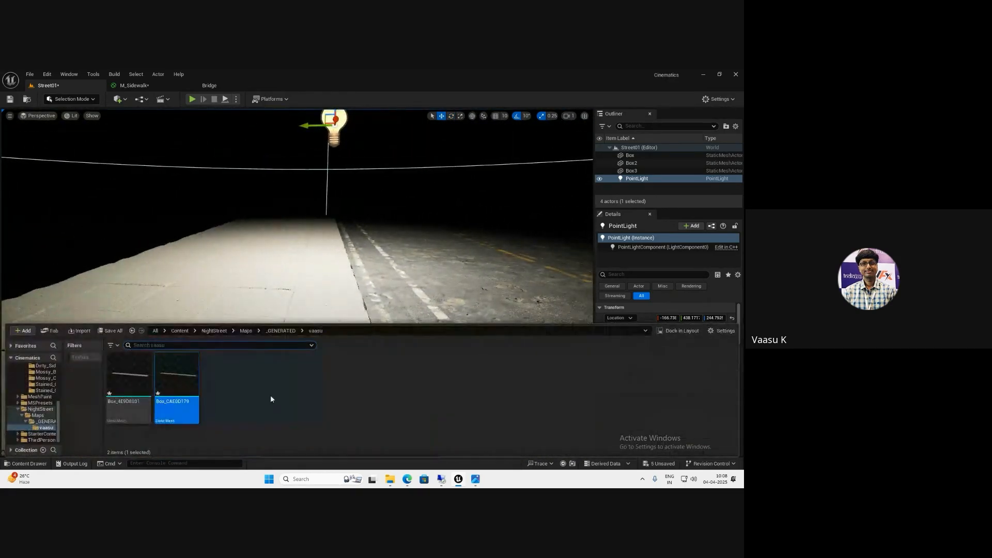
click(133, 85)
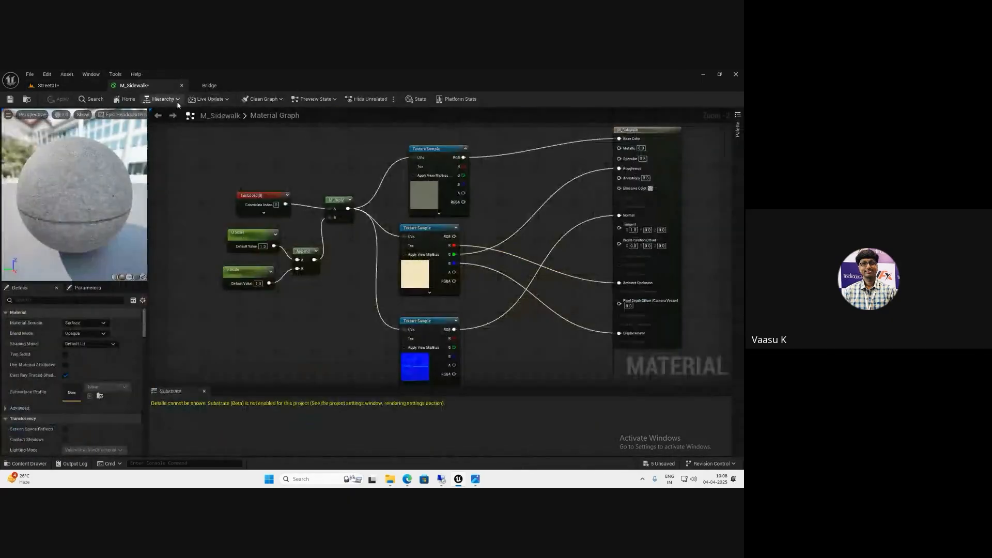
click(73, 87)
click(228, 302)
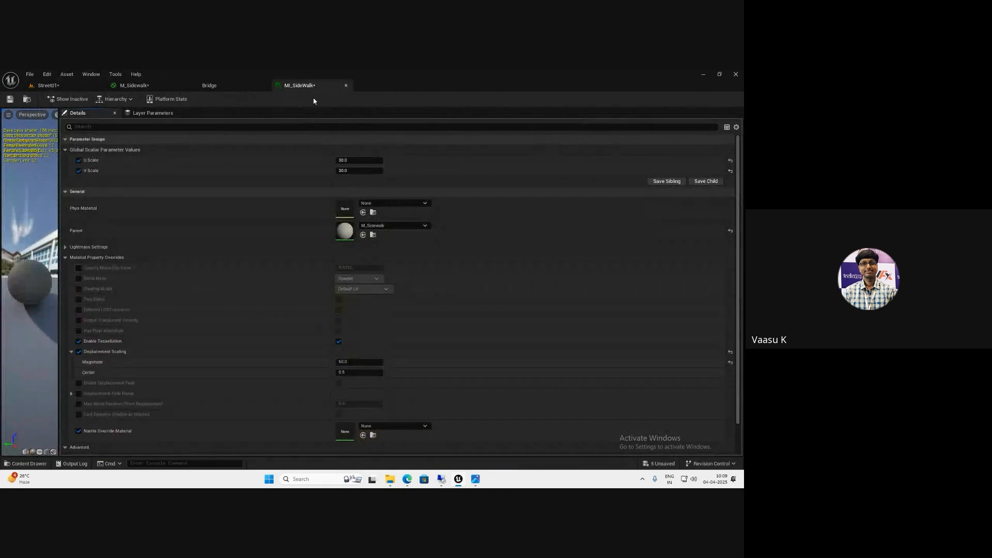
drag(310, 87, 299, 165)
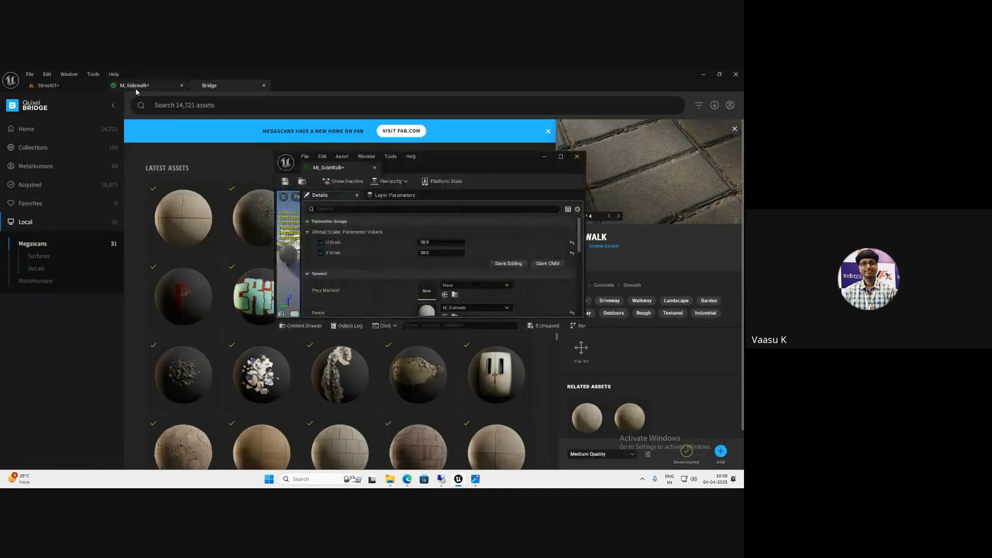
click(82, 86)
scroll(395, 268, down, 5)
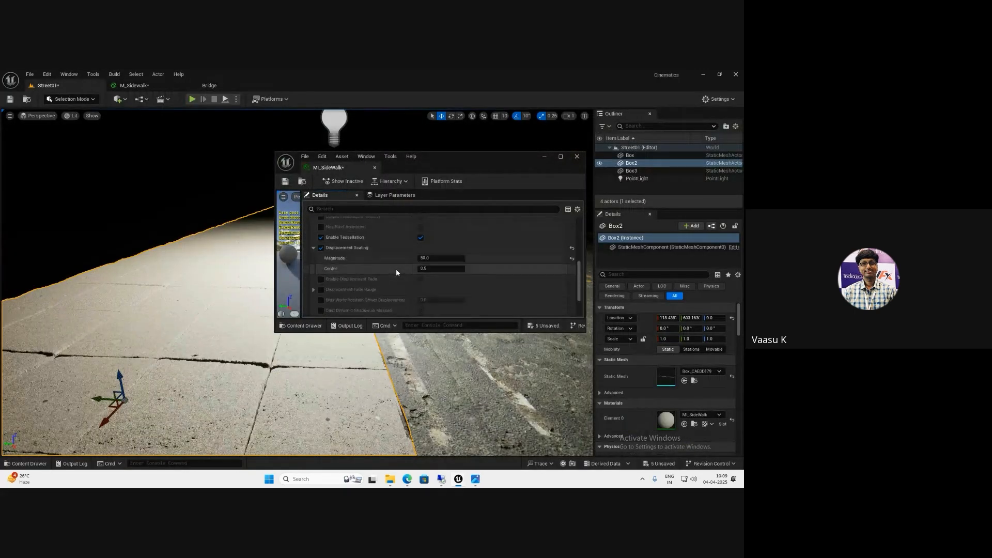
Reset MI_SideWalk's displacement magnitude to its default and inspect the lit sidewalk surface
click(572, 259)
mouse_move(230, 358)
right_down()
mouse_move(264, 358)
mouse_move(227, 360)
right_up()
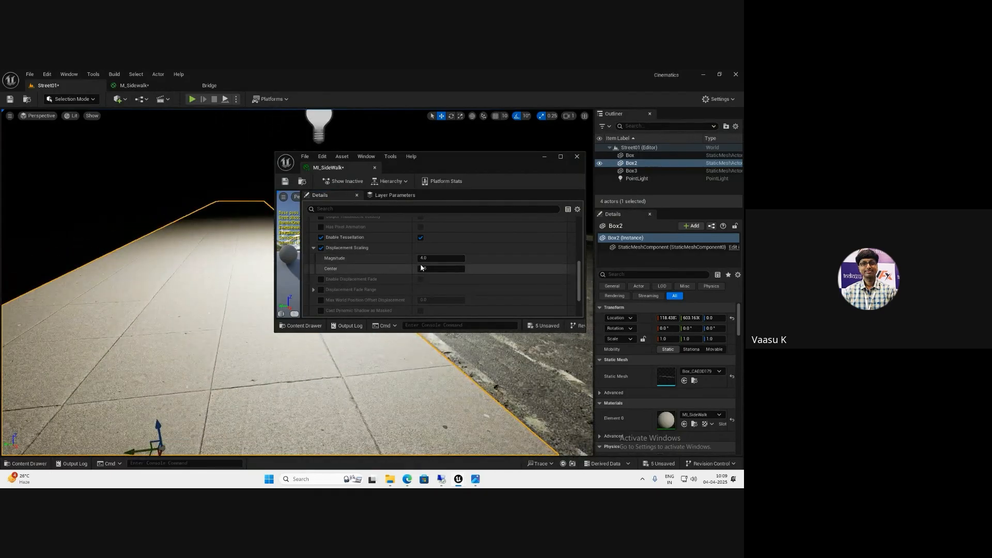
drag(449, 162, 502, 164)
mouse_move(290, 293)
right_down()
mouse_move(283, 297)
mouse_move(294, 287)
right_up()
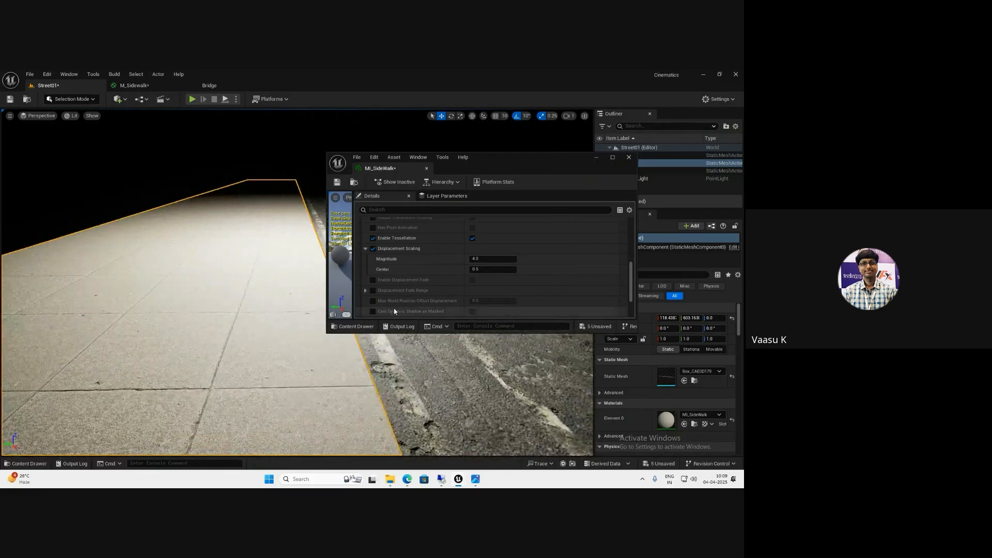
Try displacement magnitudes of 10 and 20 on the MI_SideWalk instance
click(480, 259)
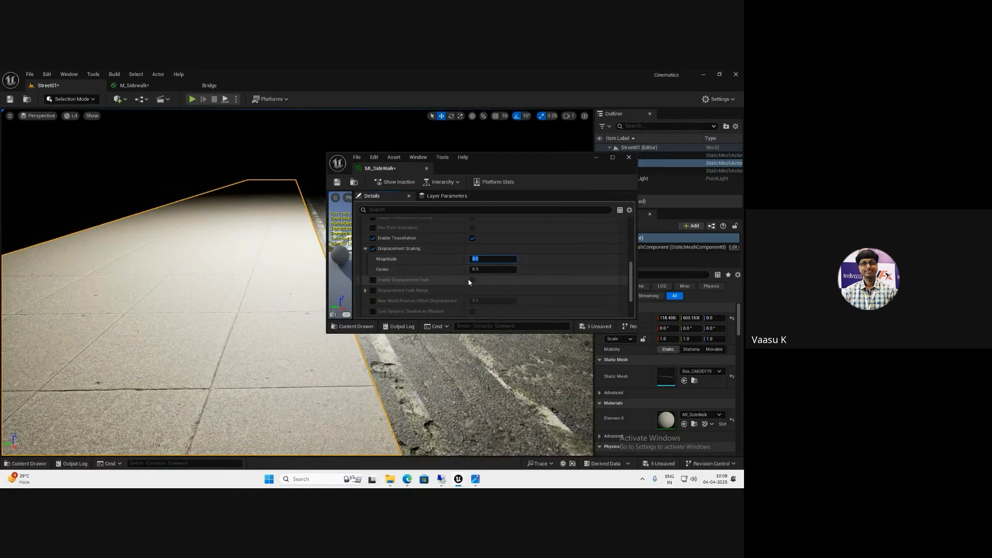
text(10)
key(Return)
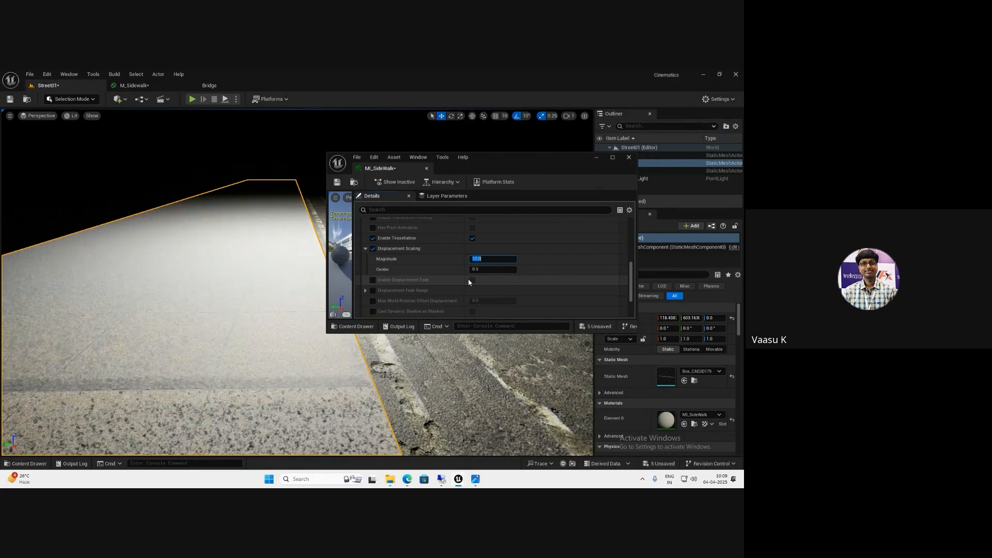
text(2)
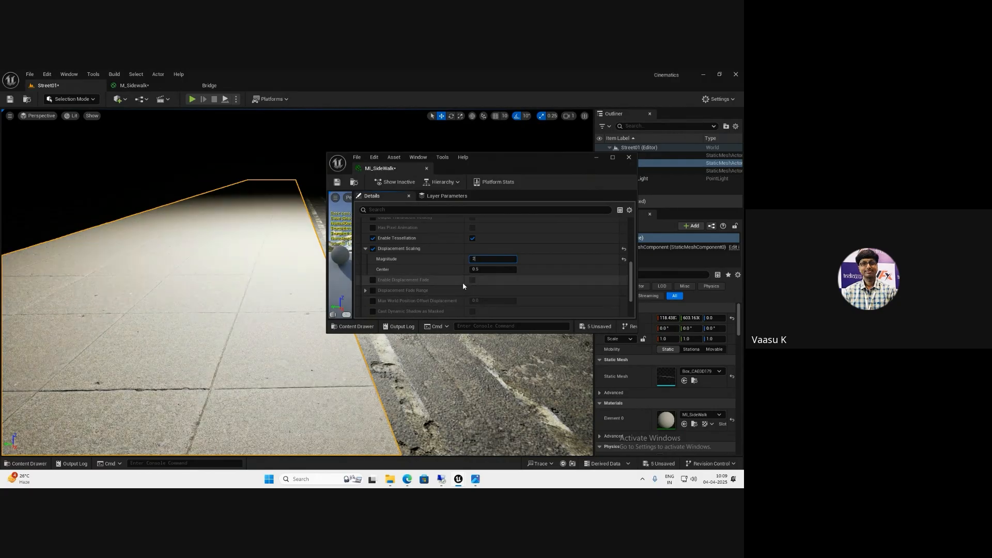
text(0)
key(Return)
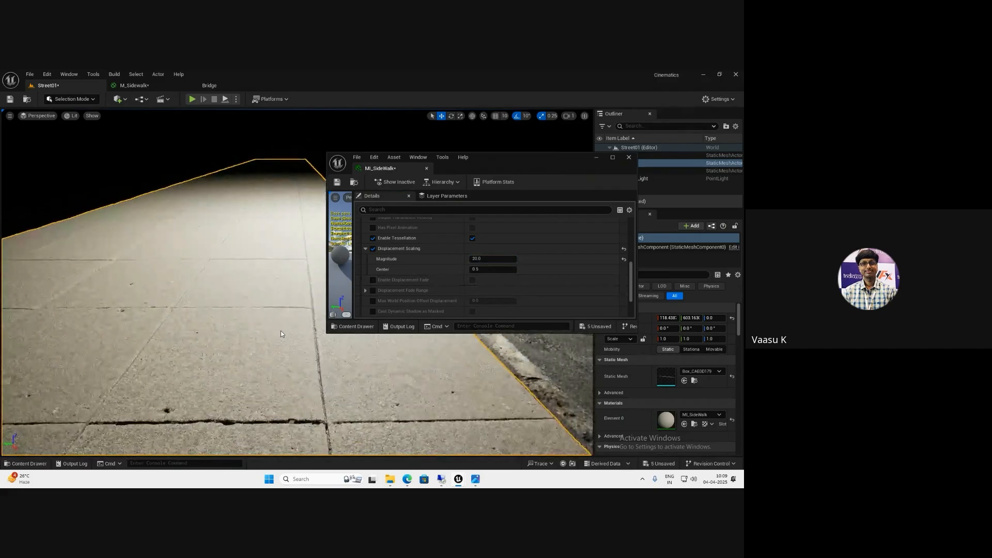
Set MI_SideWalk's displacement magnitude to 30, then save the instance and close its editor
click(482, 259)
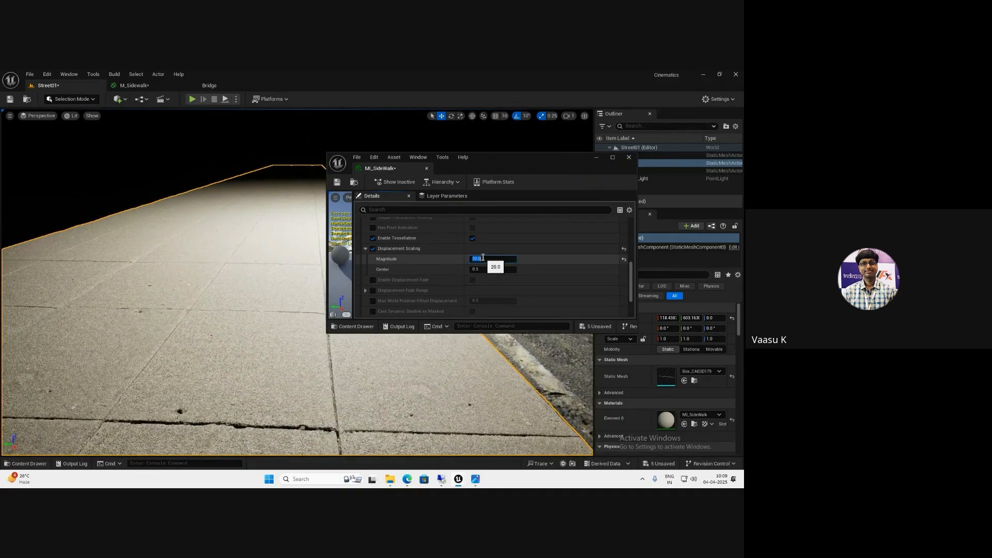
text(30)
key(Return)
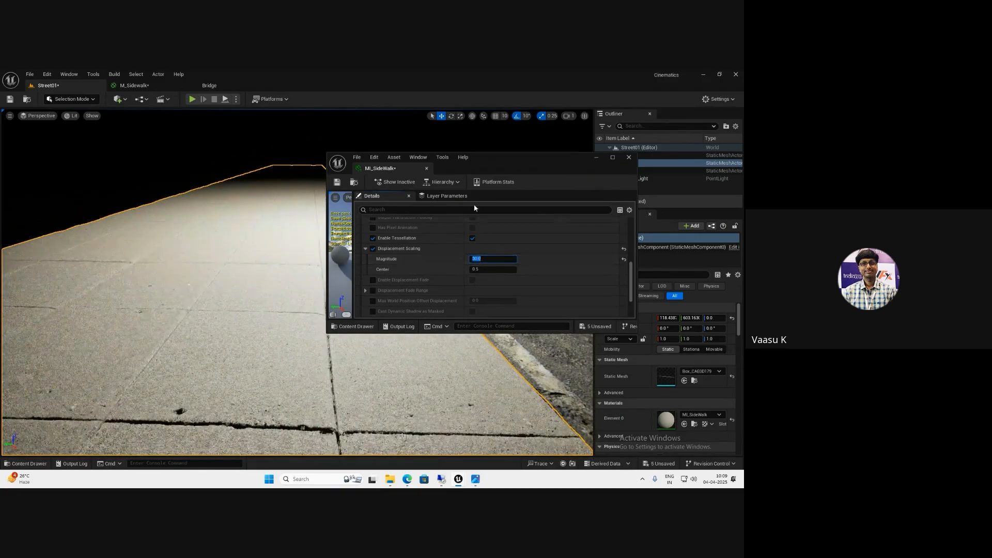
right_drag(246, 257, 264, 264)
key(s)
click(338, 184)
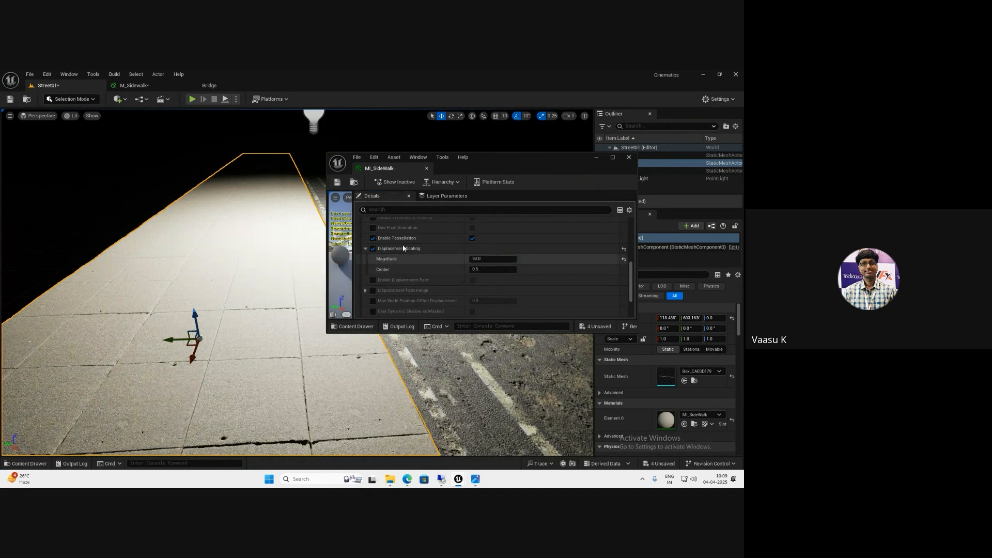
middle_click(406, 167)
Delete the point light from the street level and return the viewport to Unlit mode
key(d)
right_drag(190, 308, 160, 310)
key(w)
key(s)
click(213, 229)
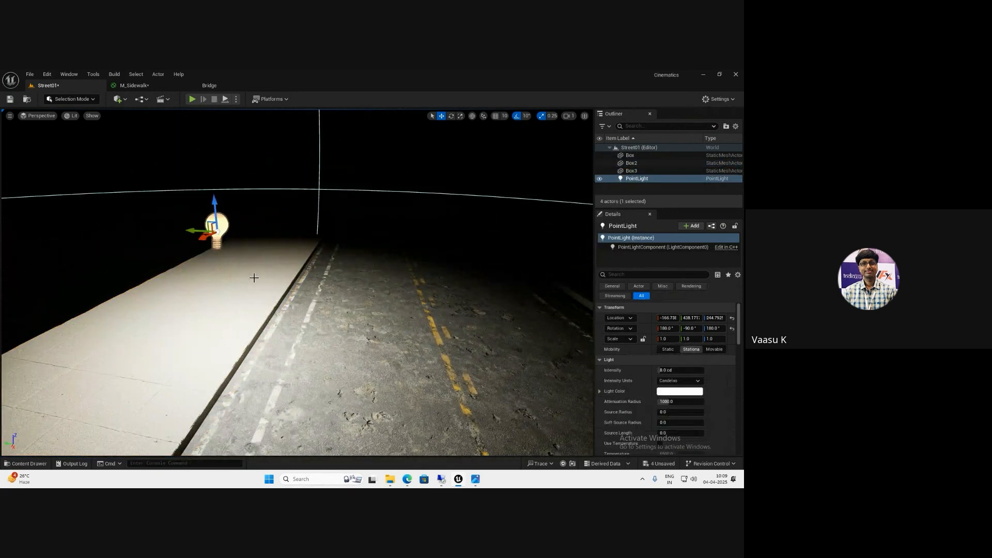
key(Delete)
click(70, 115)
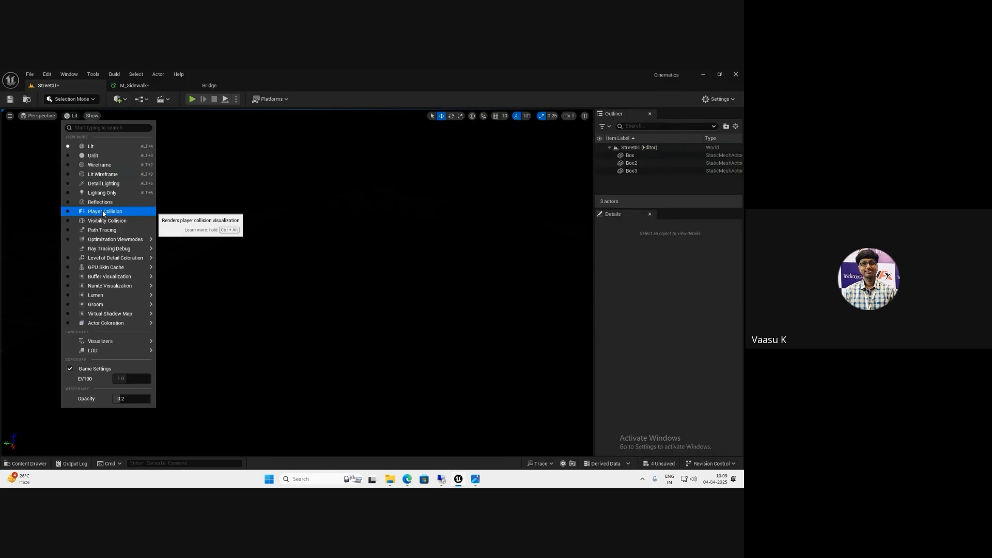
click(93, 155)
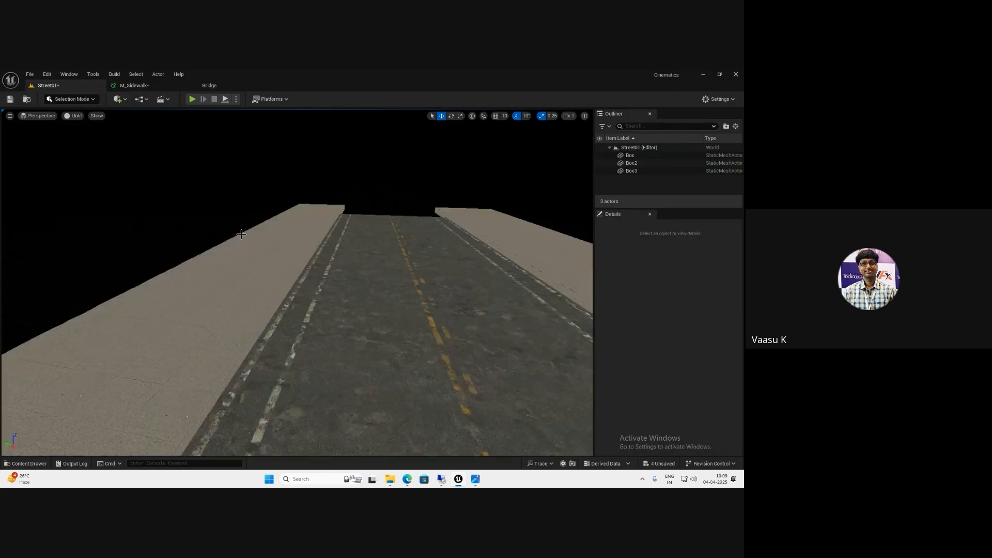
Open the Fab marketplace inside the editor and search it for "street assets"
click(134, 85)
click(48, 85)
click(69, 74)
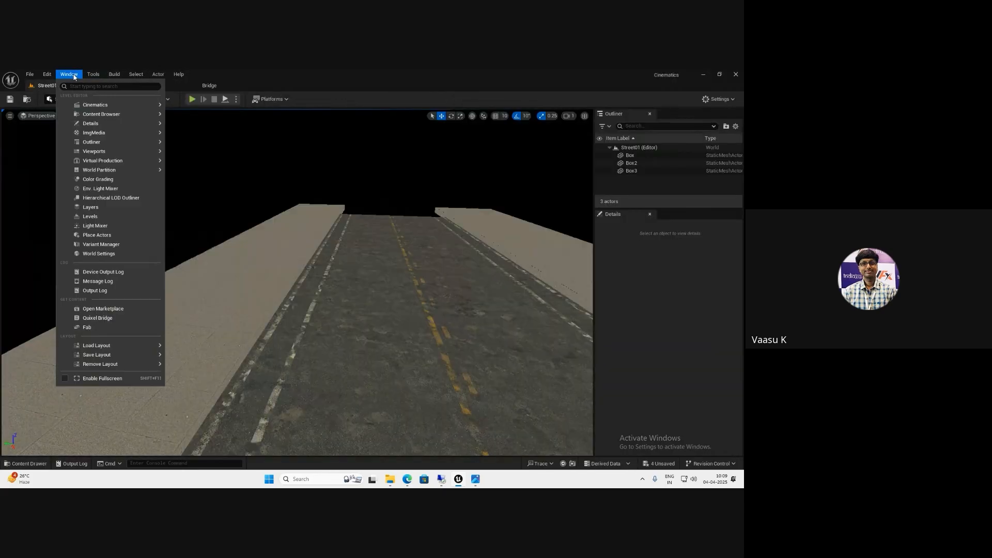
click(87, 327)
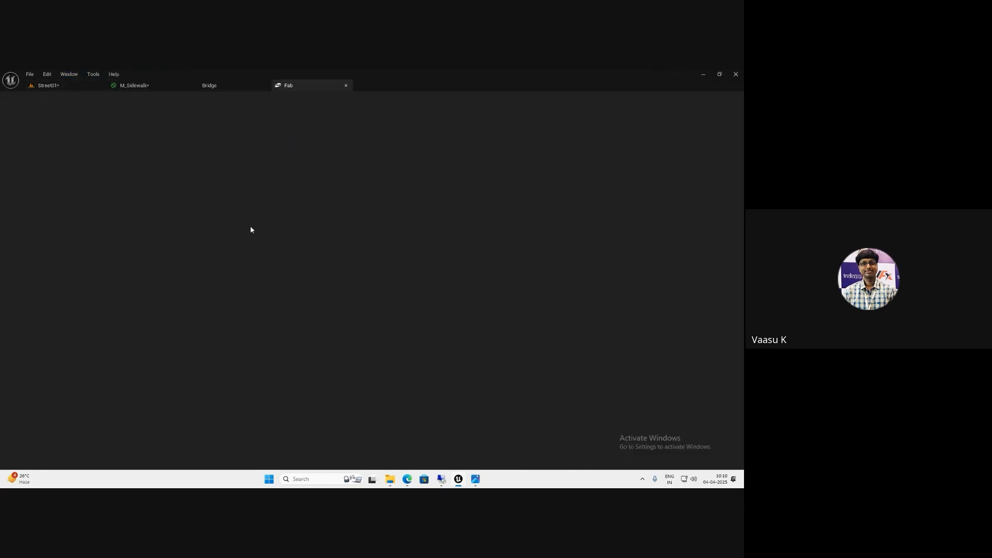
click(113, 100)
text(street as)
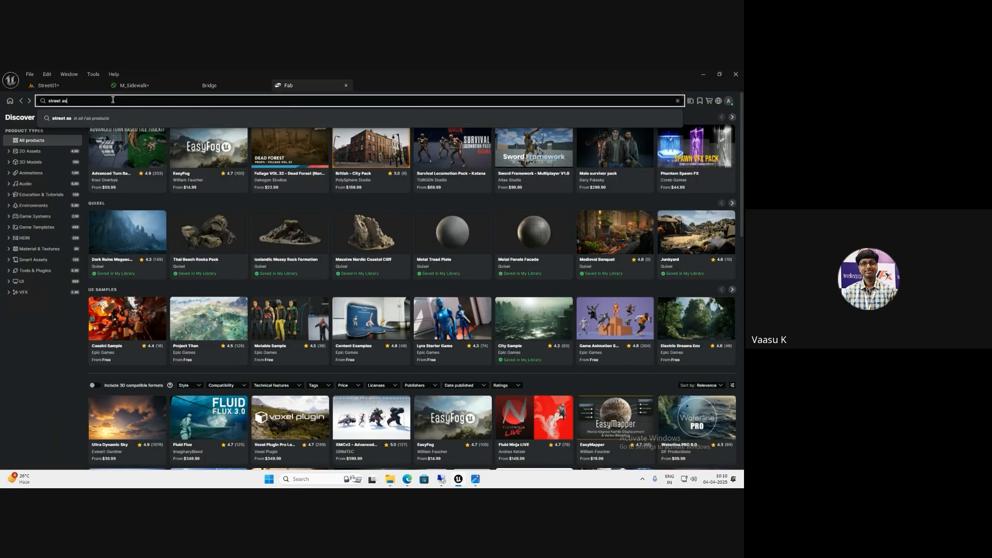
text(sets)
key(Return)
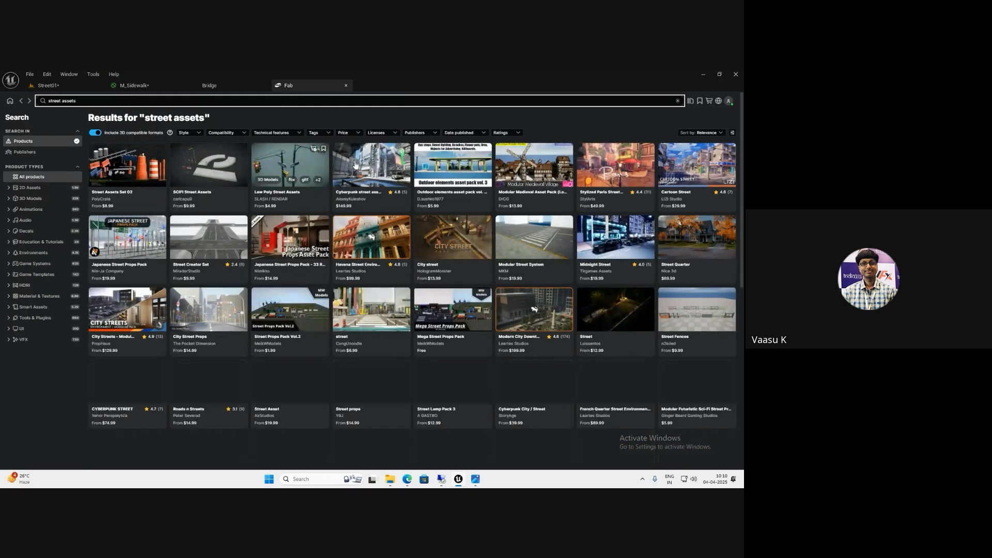
Filter the street assets search results to free products only
click(347, 133)
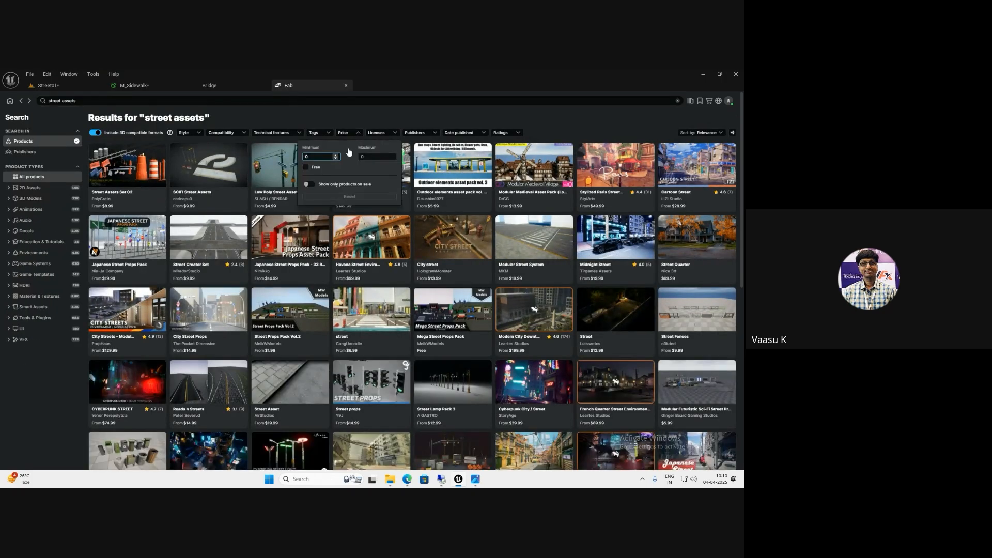
click(305, 168)
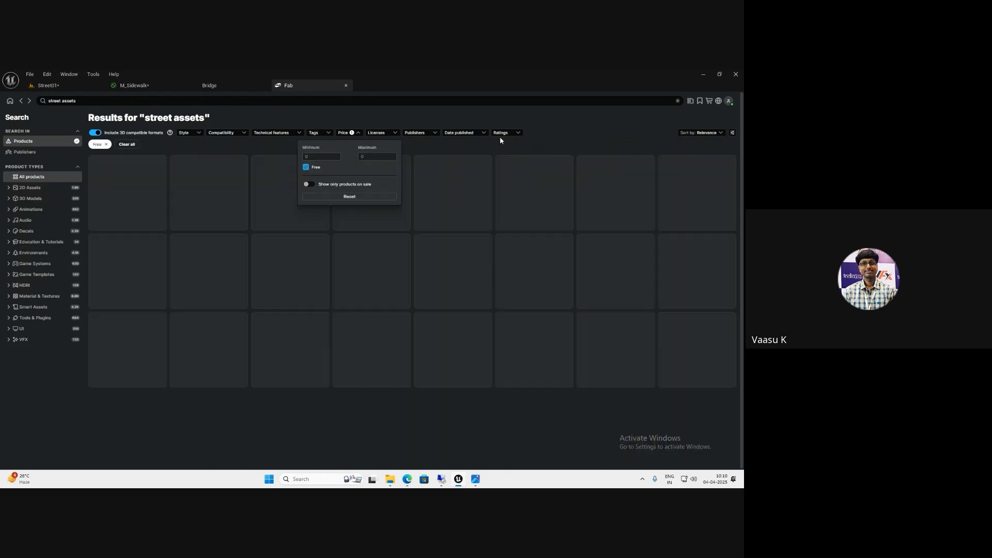
click(582, 116)
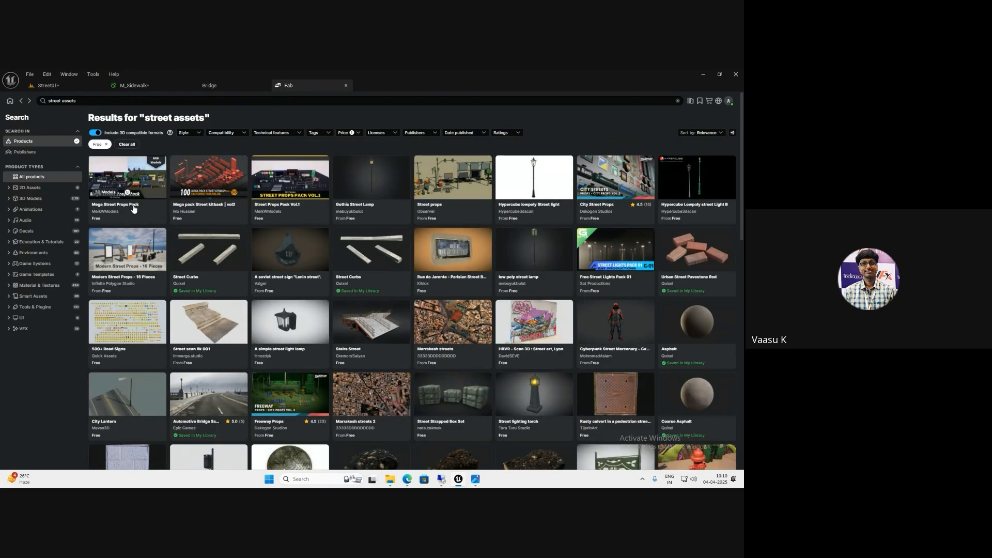
Open the Modern Street Props - 16 Pieces product, look through its preview images and add it to the project
click(140, 279)
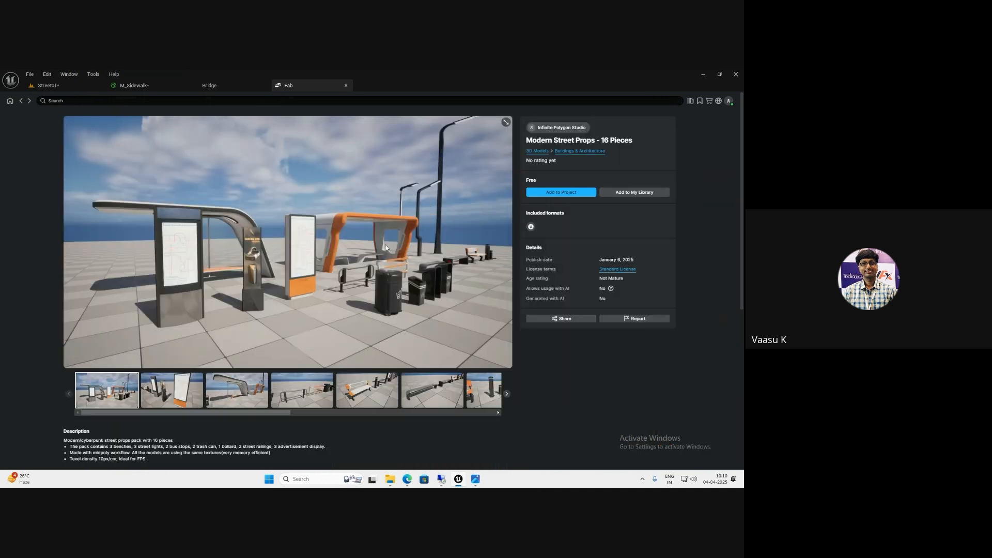
right_click(403, 219)
click(241, 397)
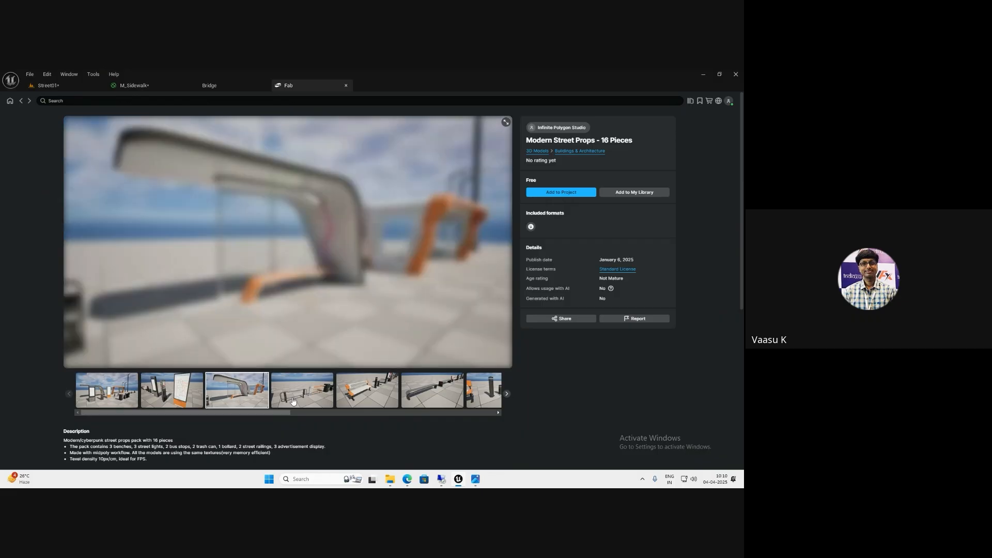
click(312, 399)
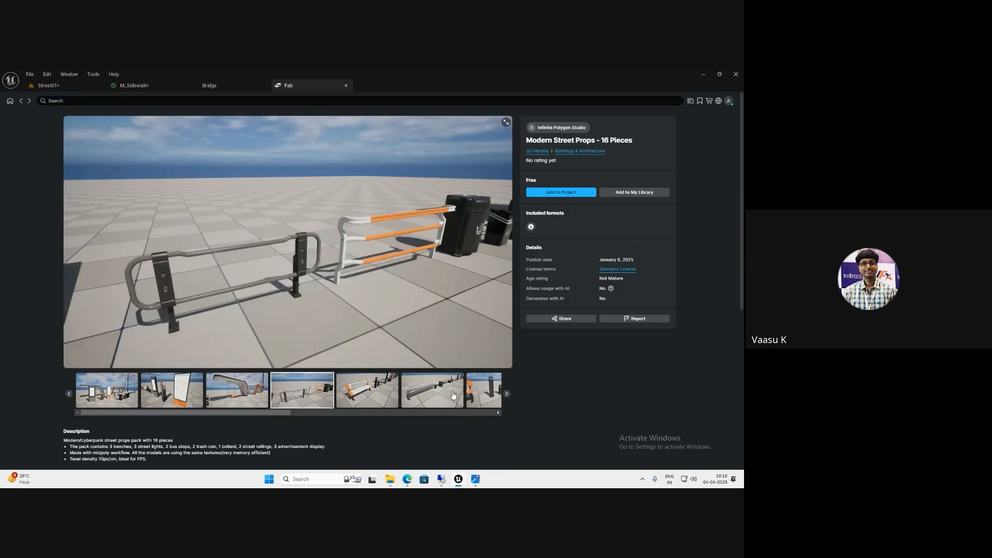
click(453, 396)
click(483, 392)
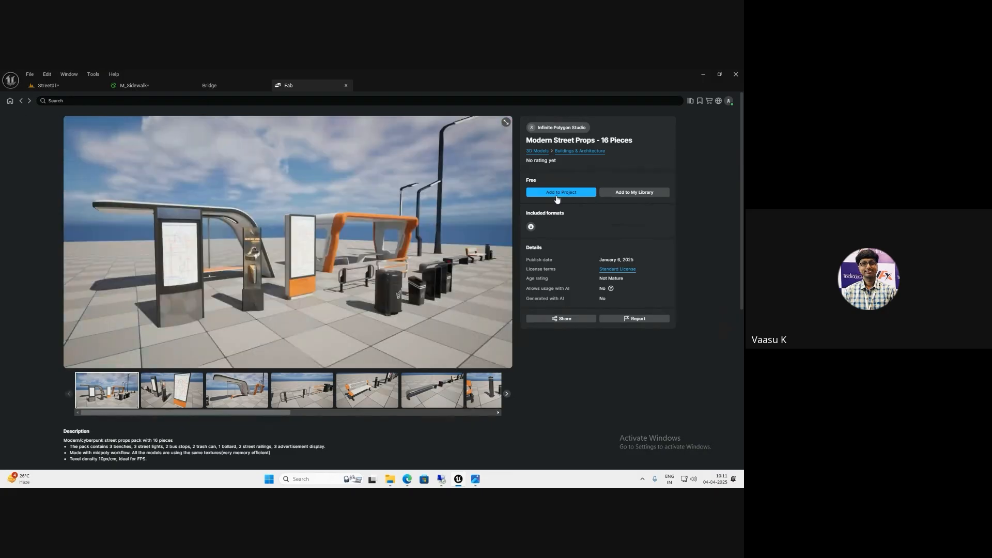
click(558, 199)
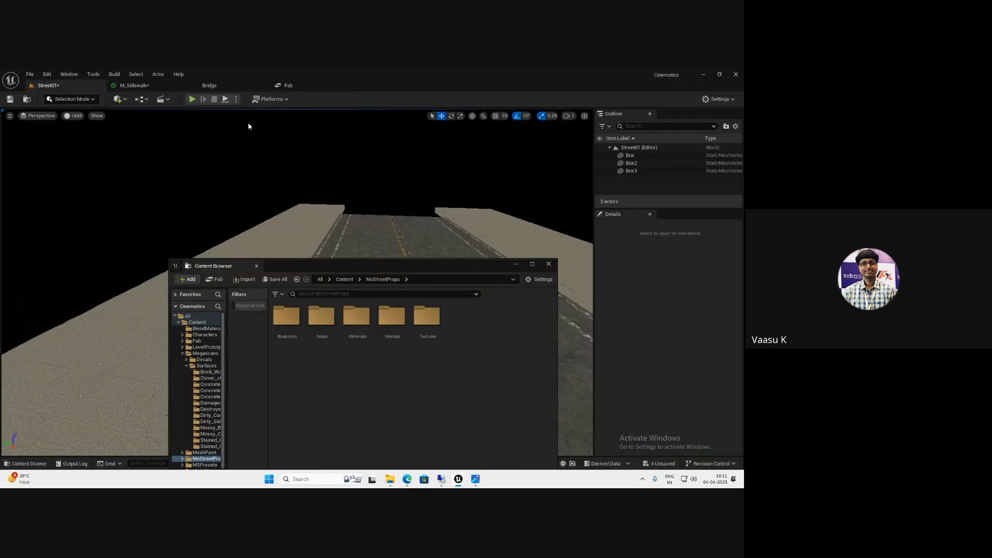
Place BP_StreetLight_Parent from the MoStreetProps Blueprints folder on the sidewalk beside the far end of the road
click(182, 354)
click(289, 321)
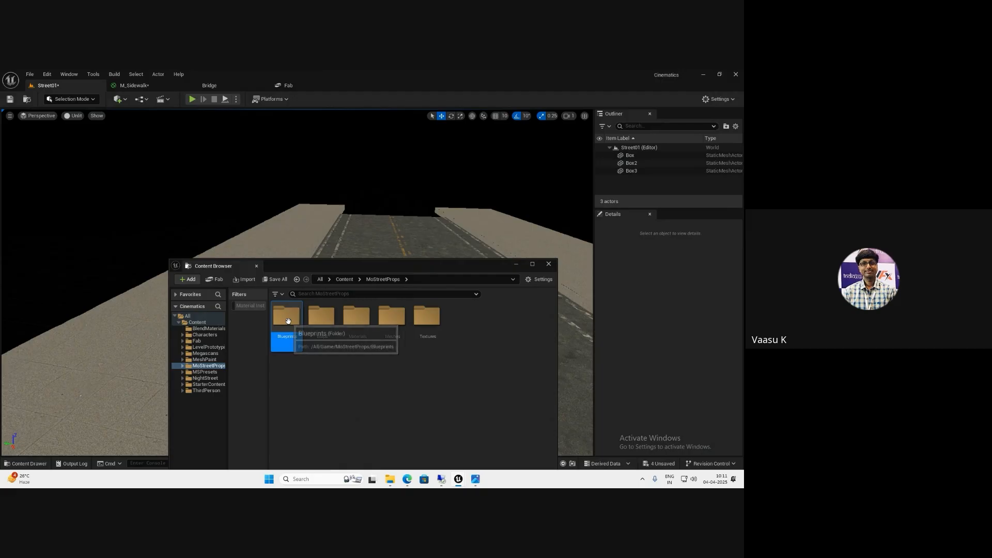
double_click(288, 321)
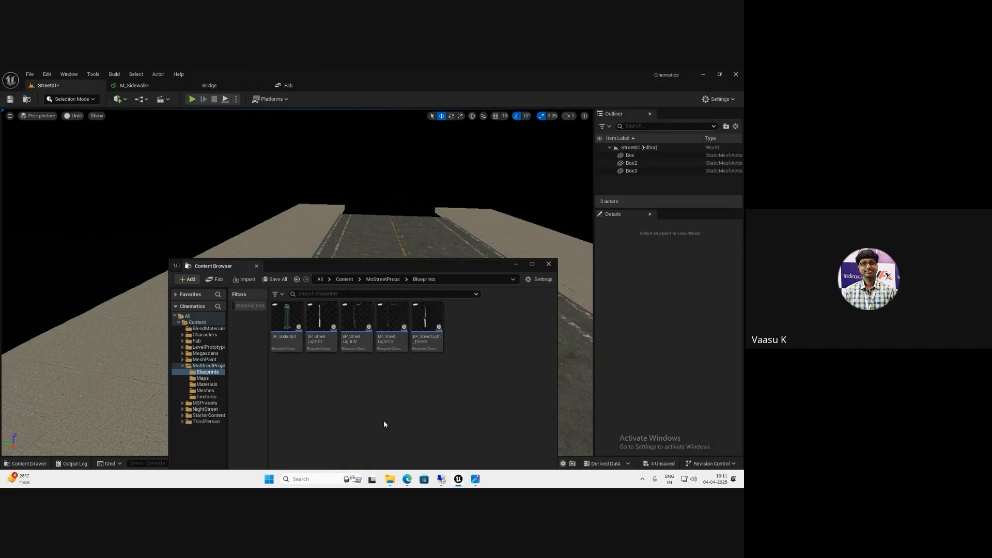
drag(427, 320, 323, 212)
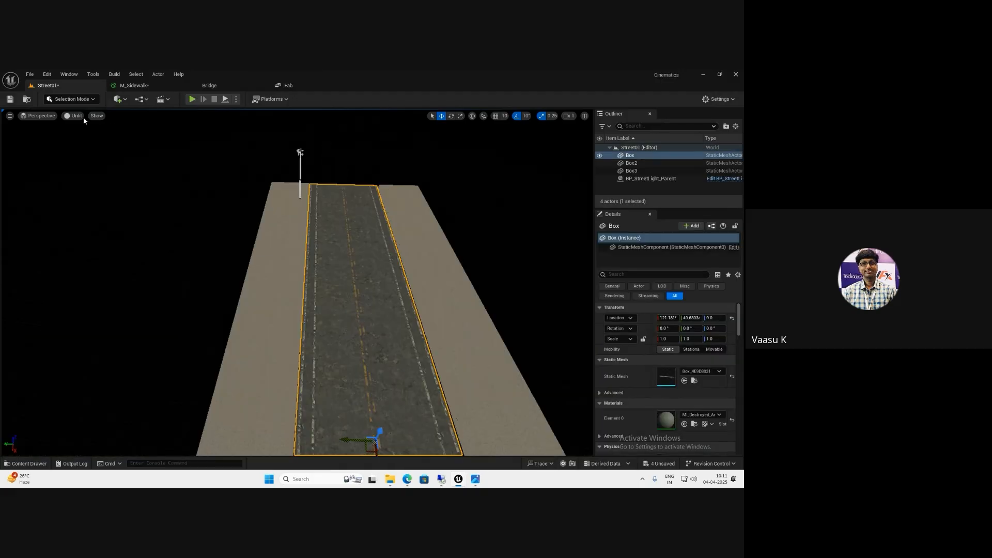
Switch the level viewport to Lit mode and view the street light up close
click(77, 117)
click(92, 149)
key(w)
mouse_move(317, 272)
right_down()
mouse_move(305, 244)
mouse_move(311, 271)
right_up()
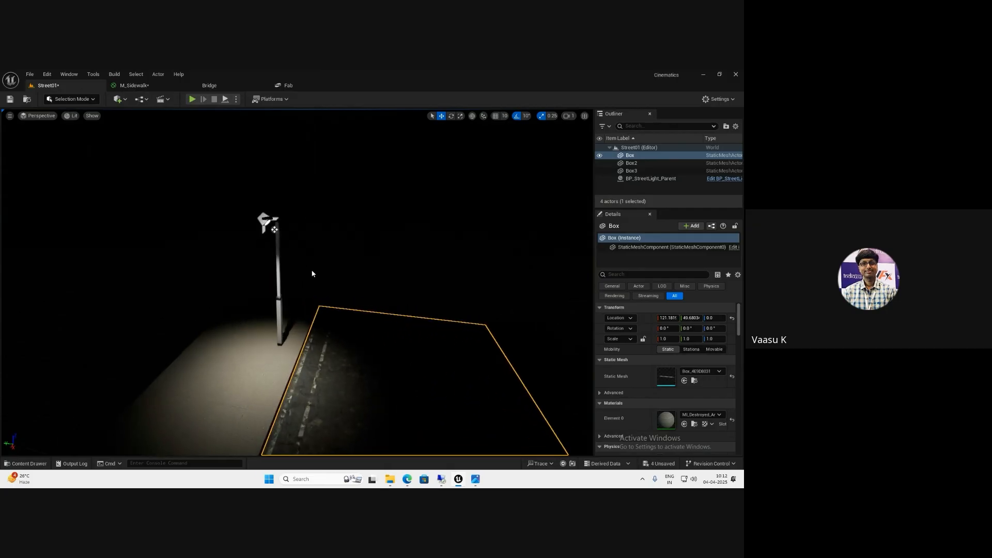
Rotate the street light -90° about the vertical axis so its lamp points over the road, then save the level
click(279, 316)
key(e)
drag(297, 368, 442, 329)
right_drag(359, 344, 359, 345)
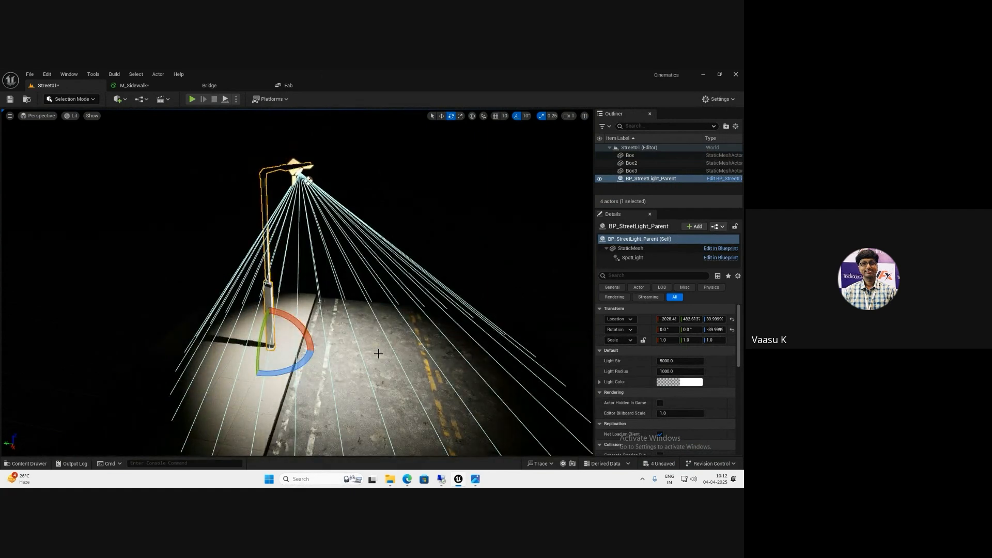
right_drag(361, 356, 347, 369)
key(s)
key(s)
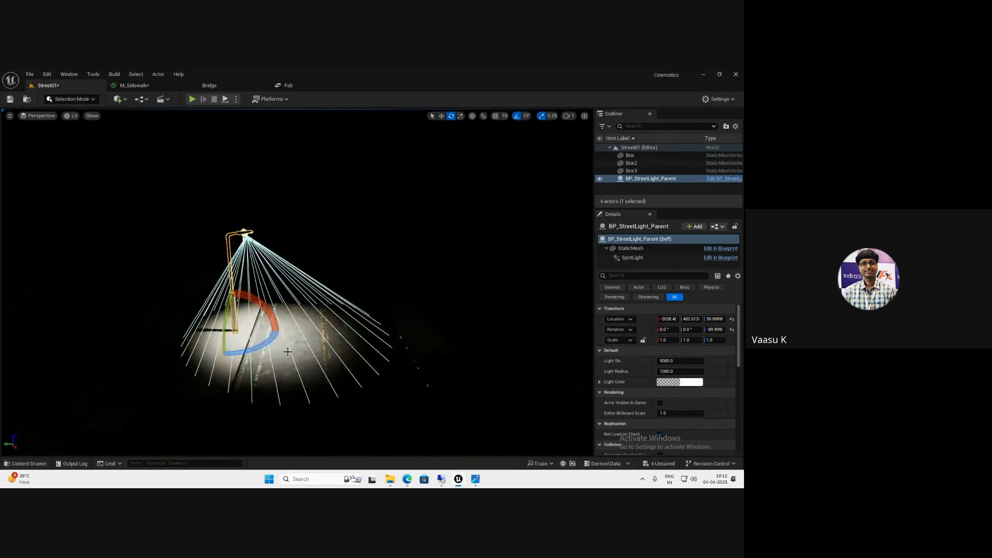
drag(288, 351, 353, 348)
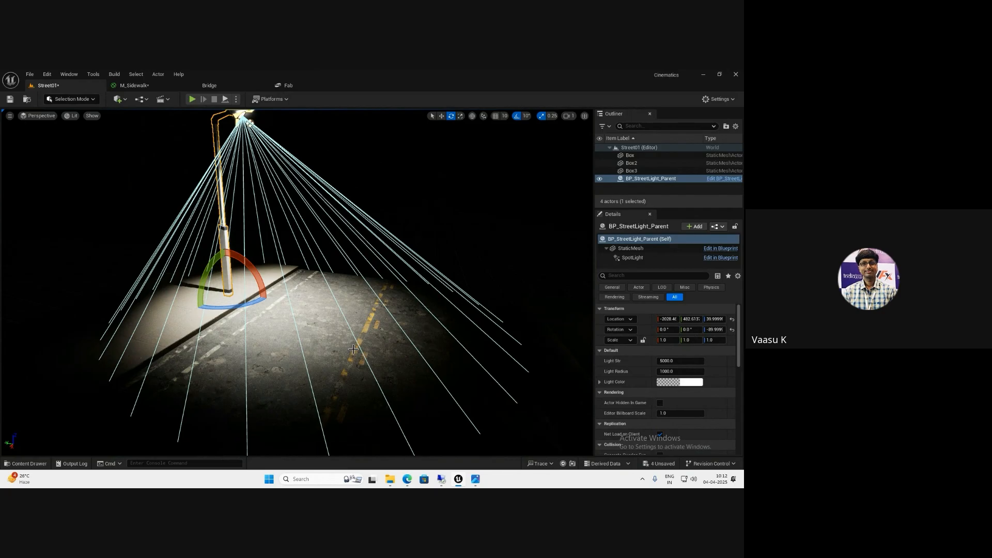
key(ctrl+s)
Add an Exponential Height Fog actor to the level and enable its Volumetric Fog option
click(118, 98)
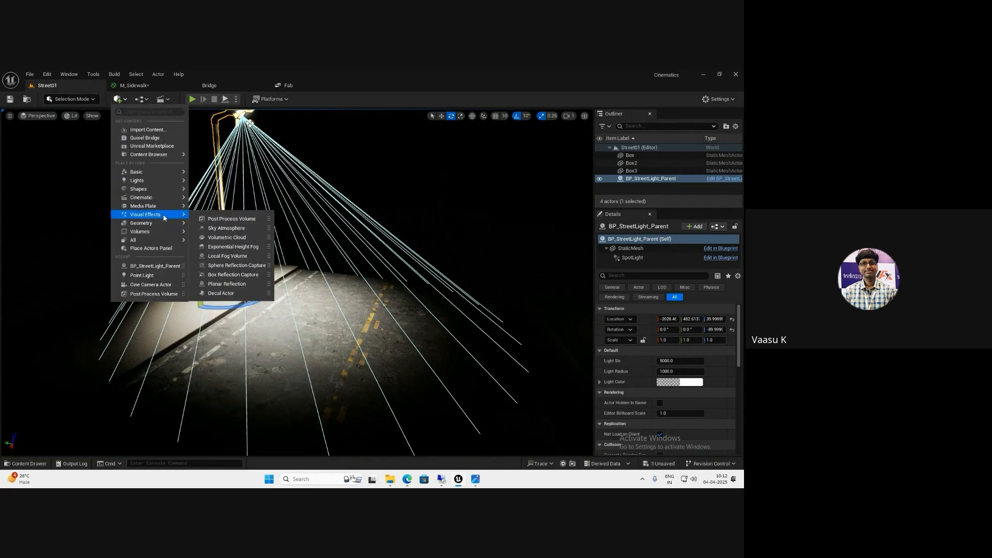
mouse_move(166, 214)
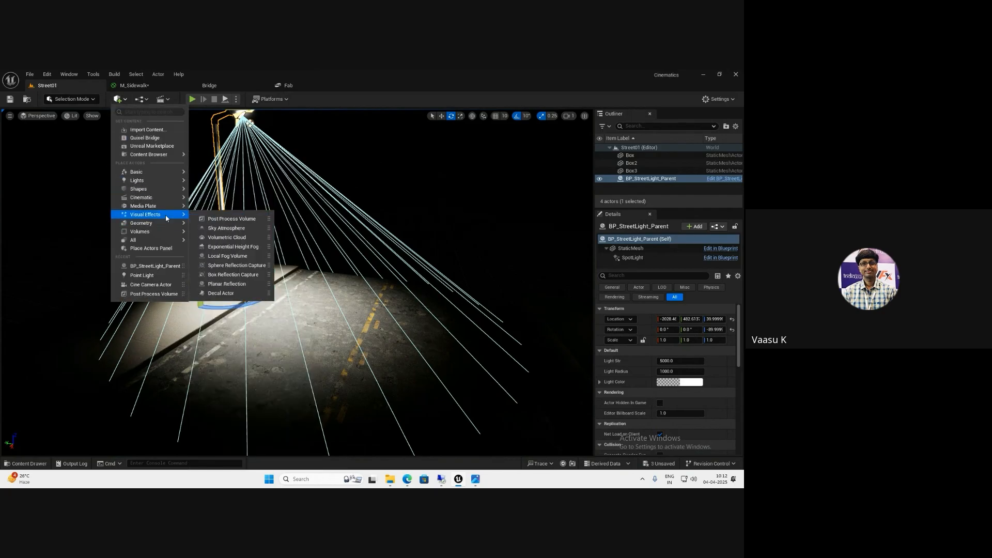
click(221, 247)
right_drag(355, 316, 393, 327)
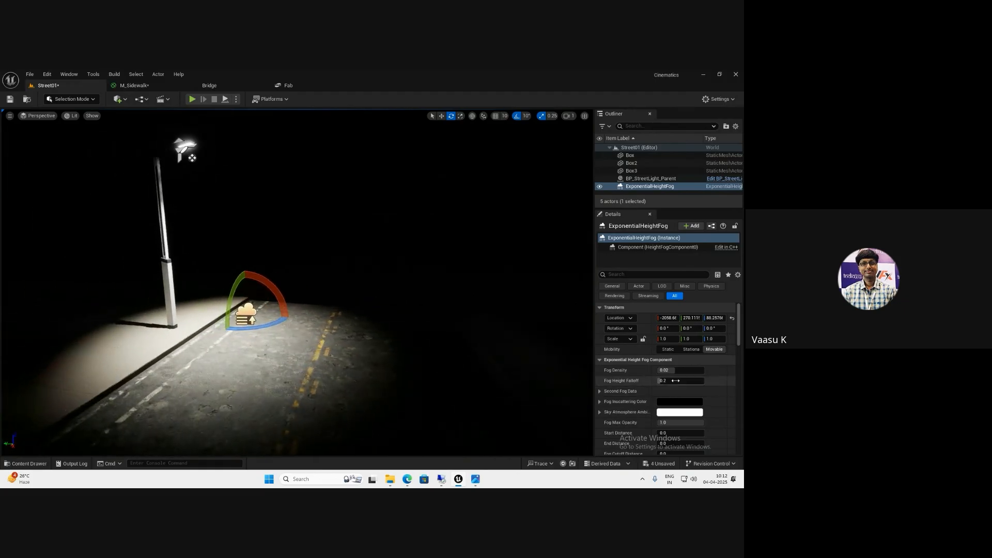
scroll(687, 406, down, 5)
scroll(687, 405, down, 3)
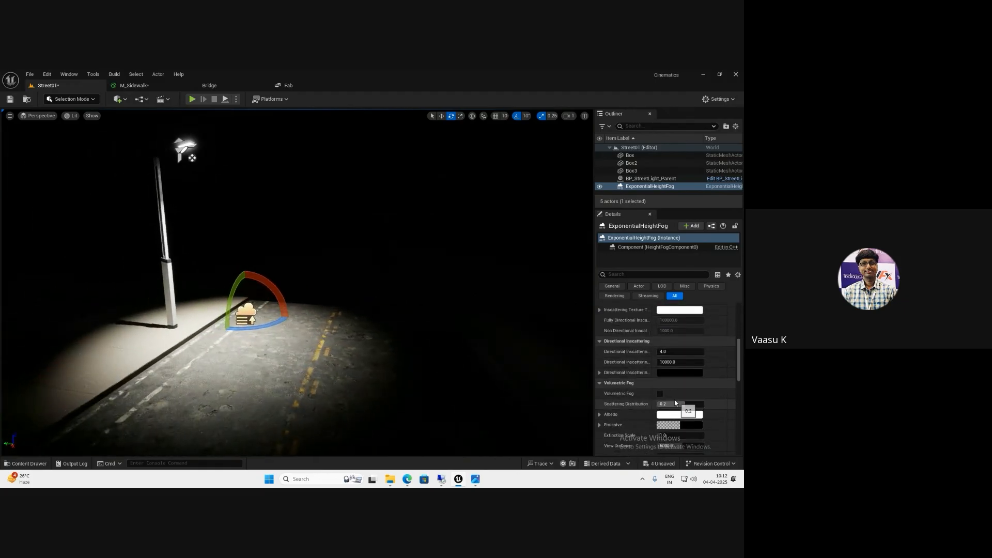
click(659, 394)
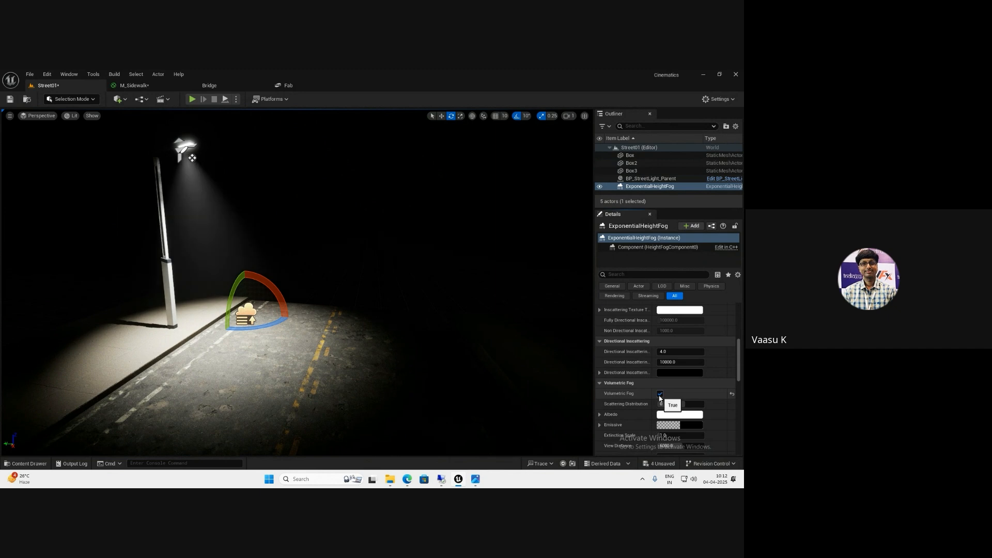
Move the street light slightly across the sidewalk, closer to the road's edge
right_drag(398, 312, 390, 308)
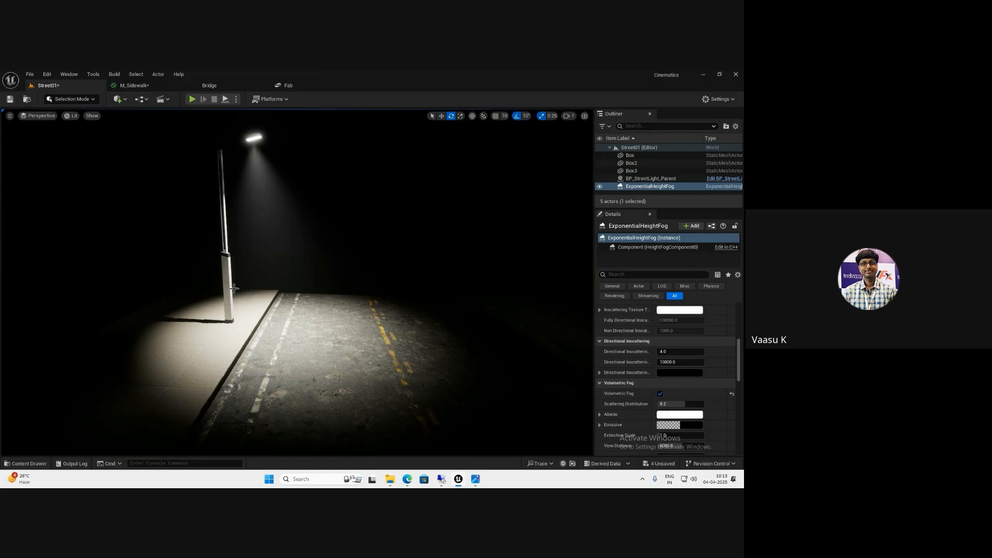
click(223, 217)
key(w)
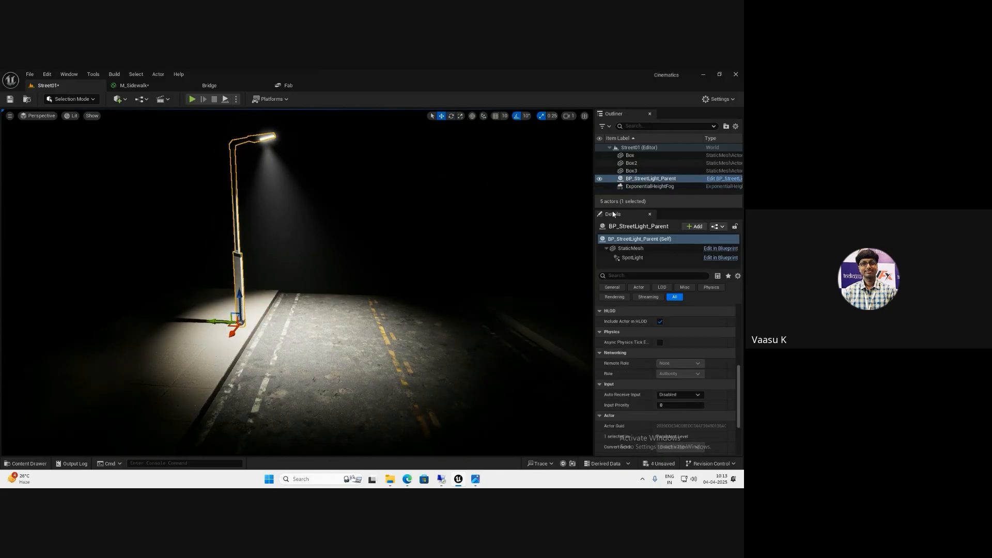
Open the street light's blueprint to view its construction script and 3D preview, then close it
click(716, 179)
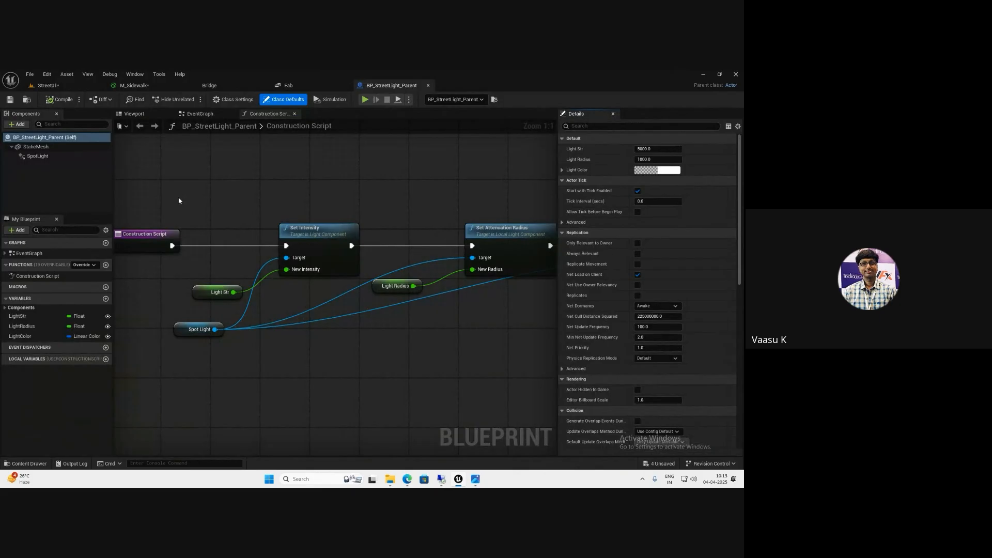
click(134, 114)
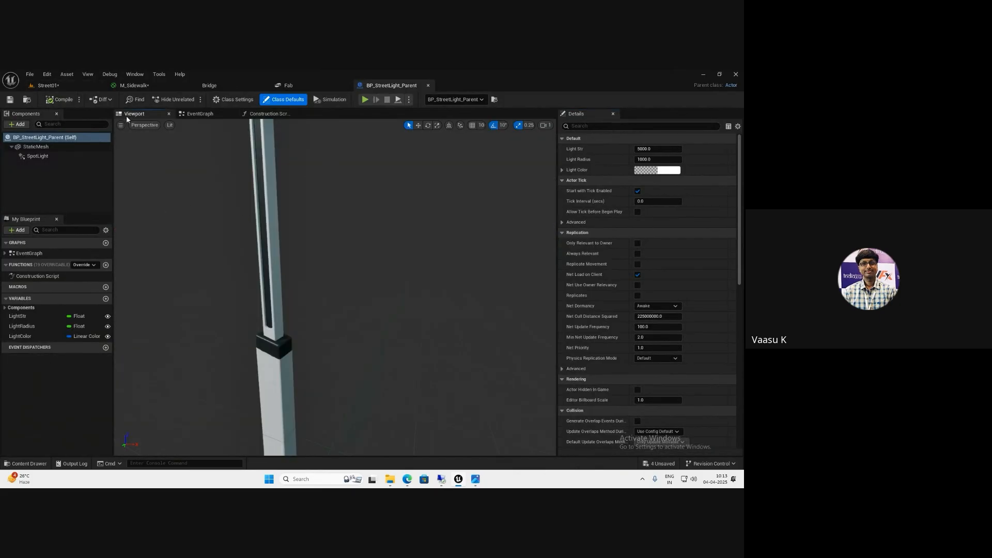
click(427, 85)
Open the level blueprint to view its event graph, then return to the Street01 level
click(143, 100)
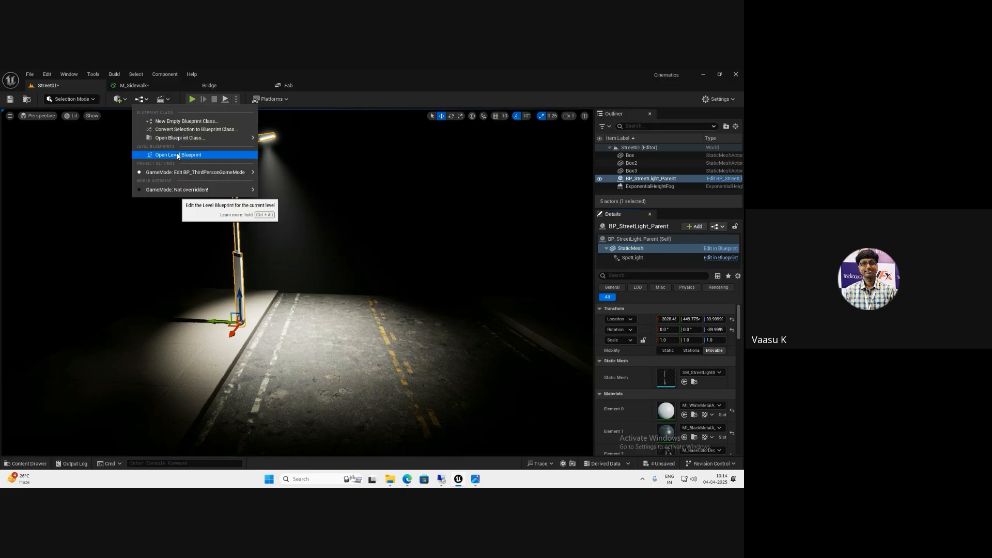
click(178, 155)
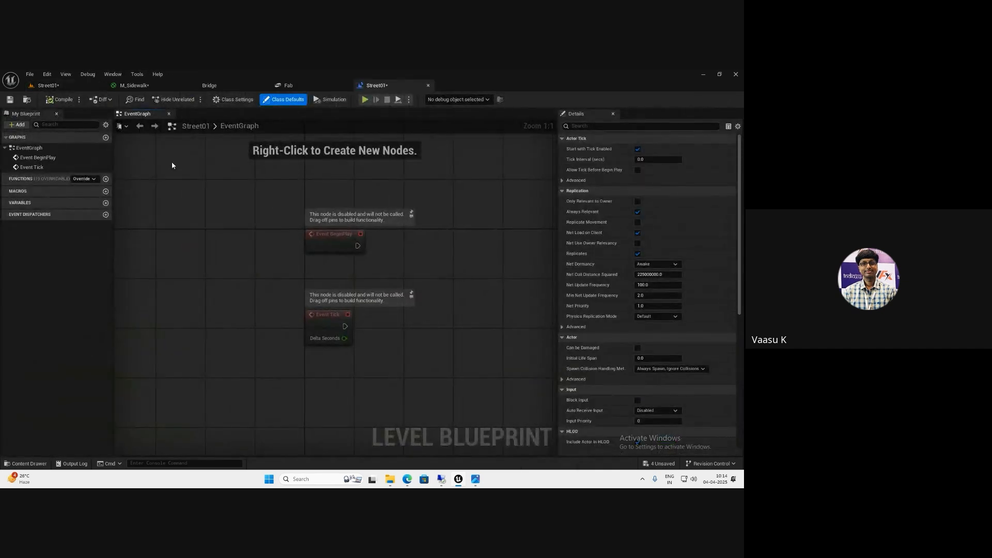
click(47, 85)
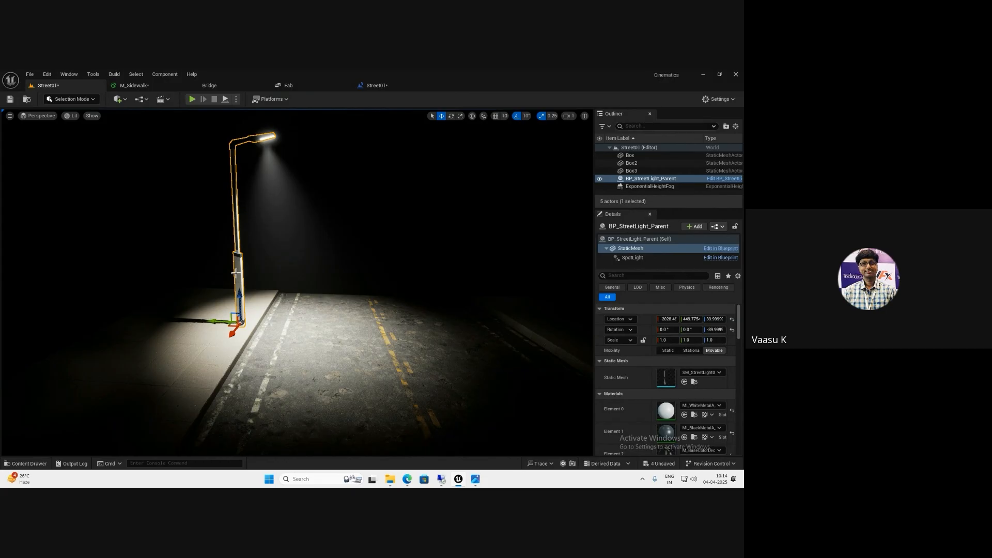
Create an Actor blueprint class named BP_StreetLight in the NightStreet Blueprints folder and open it for editing
key(ctrl+space)
right_click(194, 407)
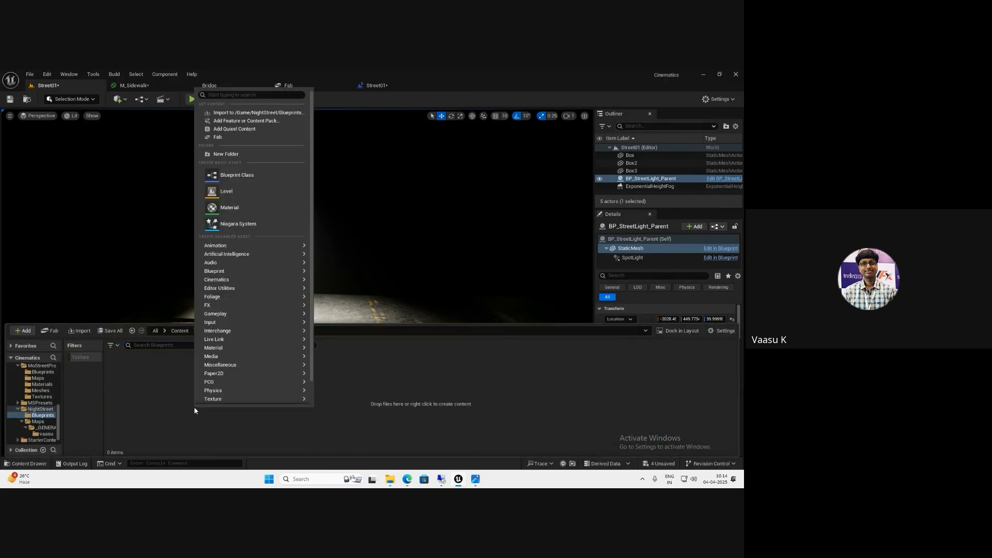
click(244, 177)
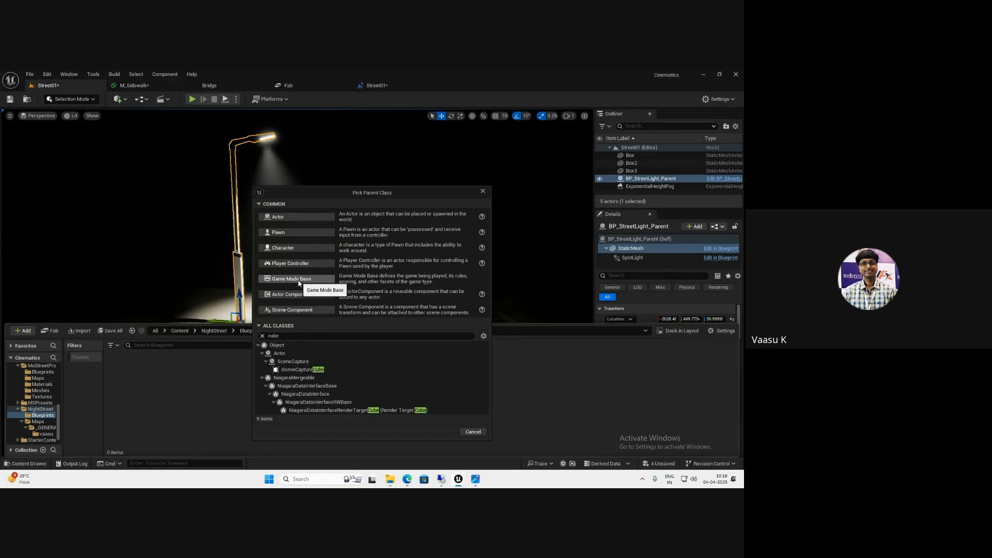
click(303, 217)
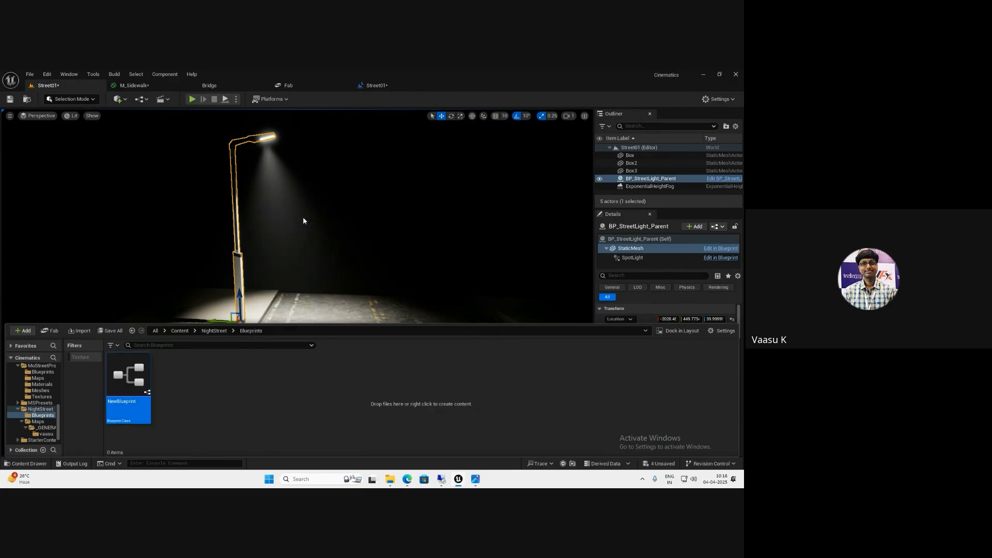
text(BP_)
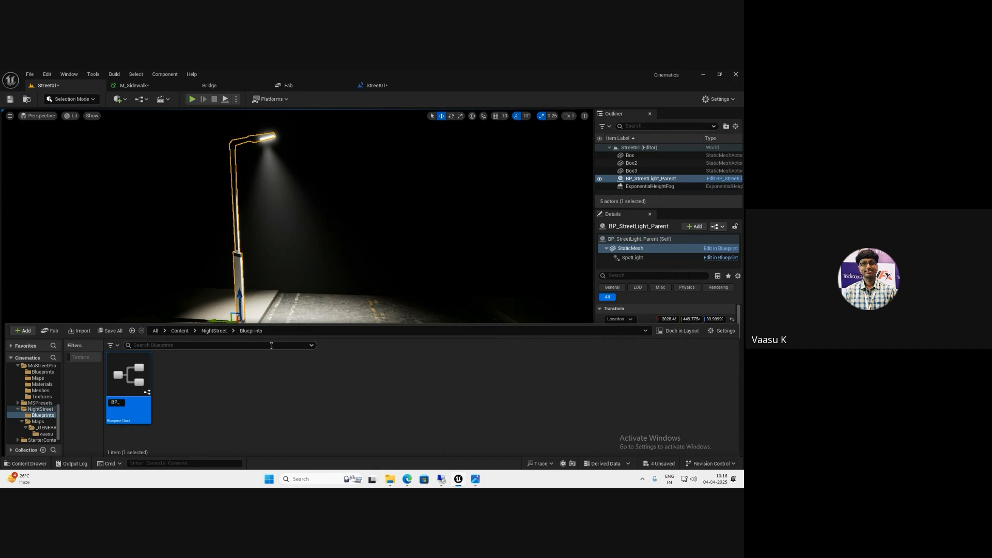
text(StreetLight)
key(Return)
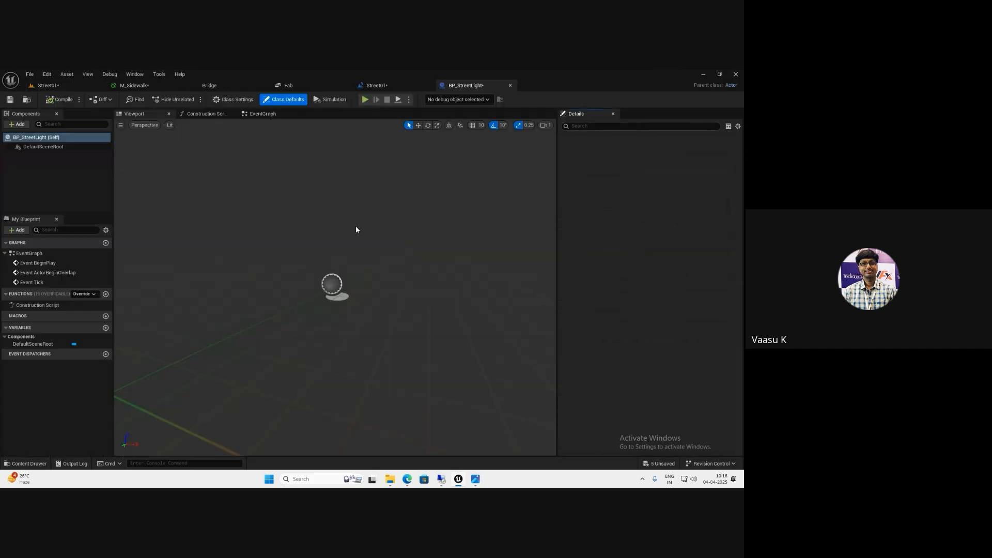
Locate the SM_StreetLight01 mesh in the MoStreetProps Meshes folder, then return to the BP_StreetLight blueprint
click(91, 90)
key(ctrl+space)
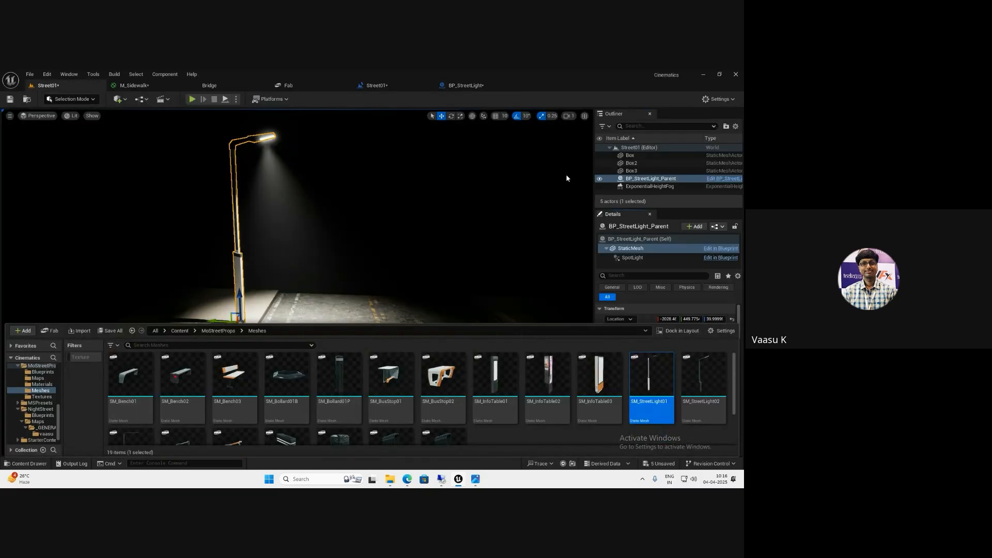
click(513, 88)
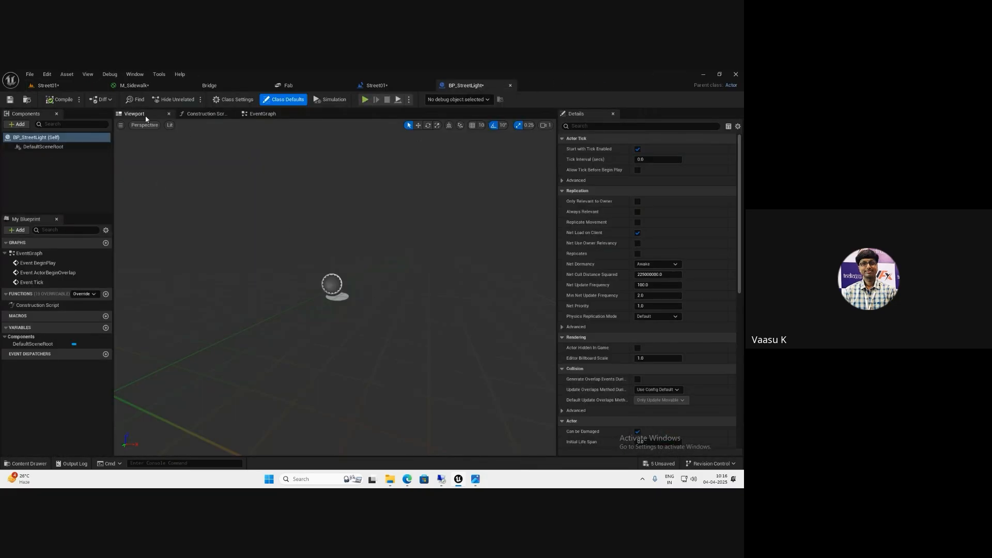
Examine BP_StreetLight's construction script and the default BeginPlay, ActorBeginOverlap and Tick events in its event graph
click(204, 114)
click(257, 115)
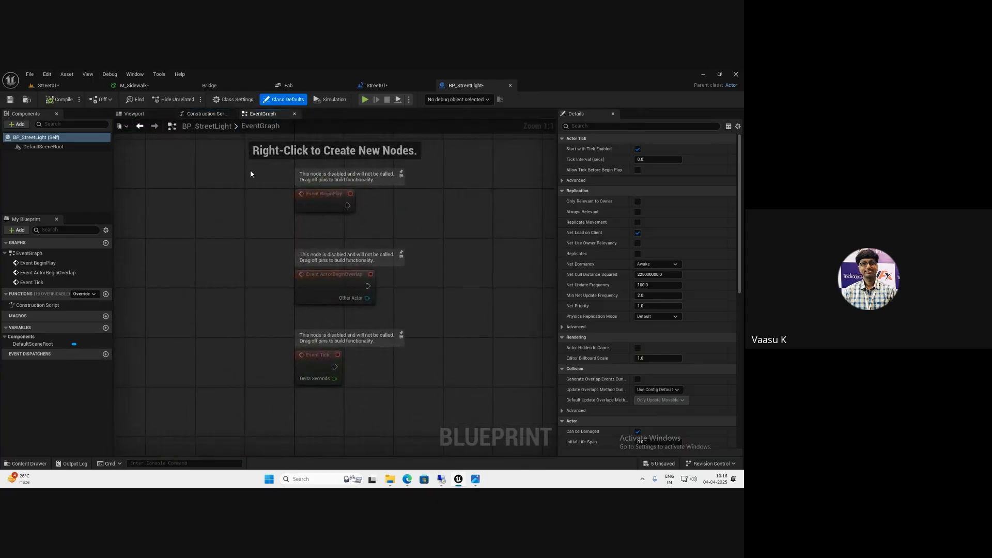
right_drag(256, 199, 194, 193)
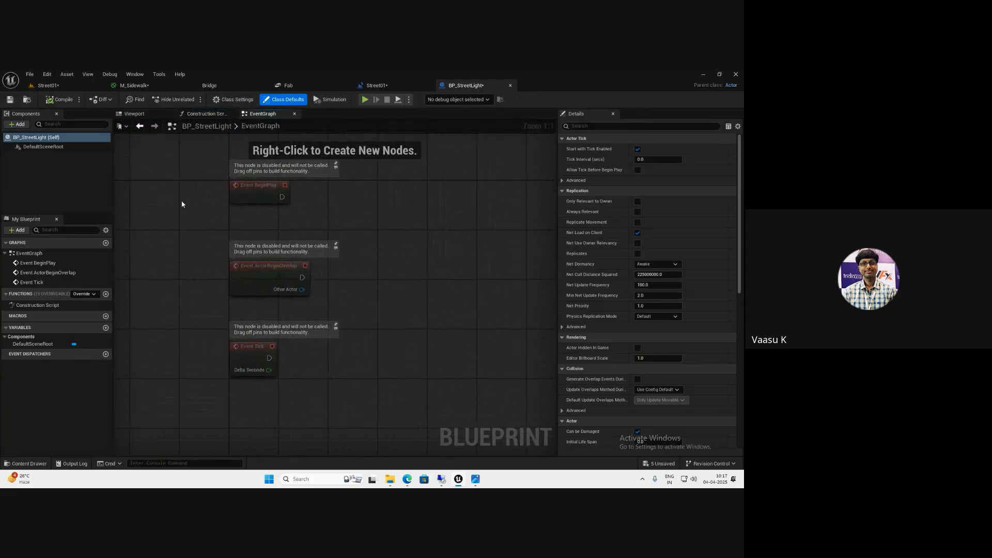
right_drag(203, 305, 186, 298)
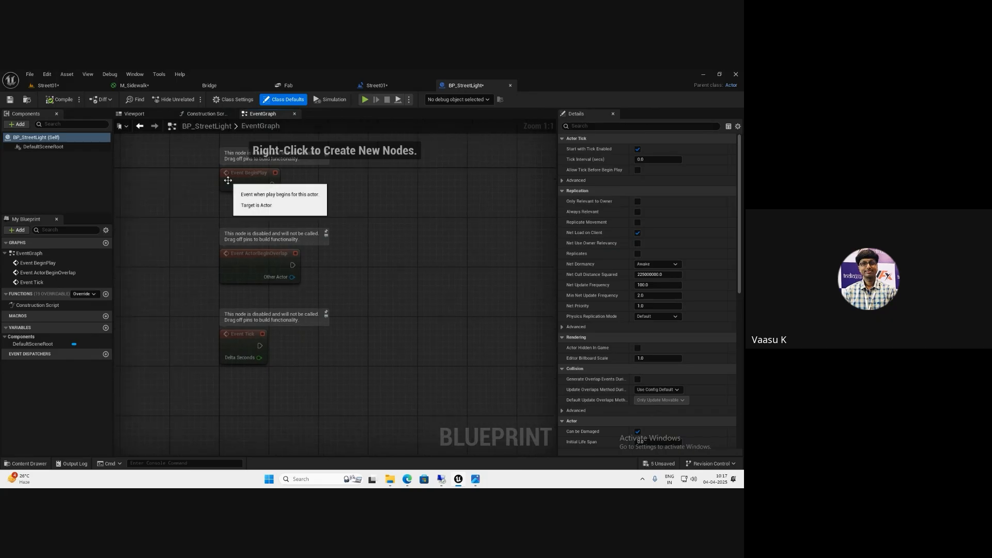
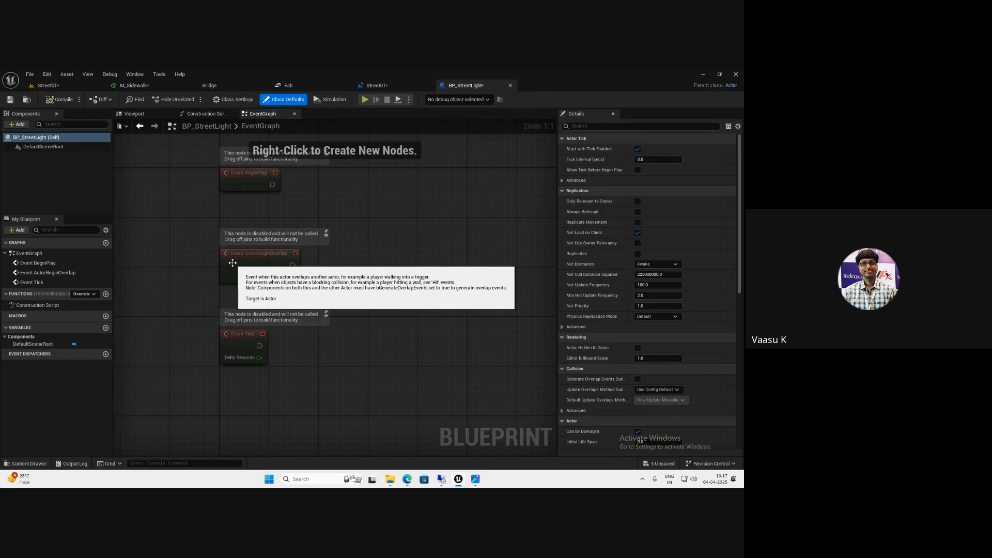
Review BP_StreetLight's construction script, then show the blueprint's 3D viewport
click(207, 114)
right_drag(244, 222, 197, 201)
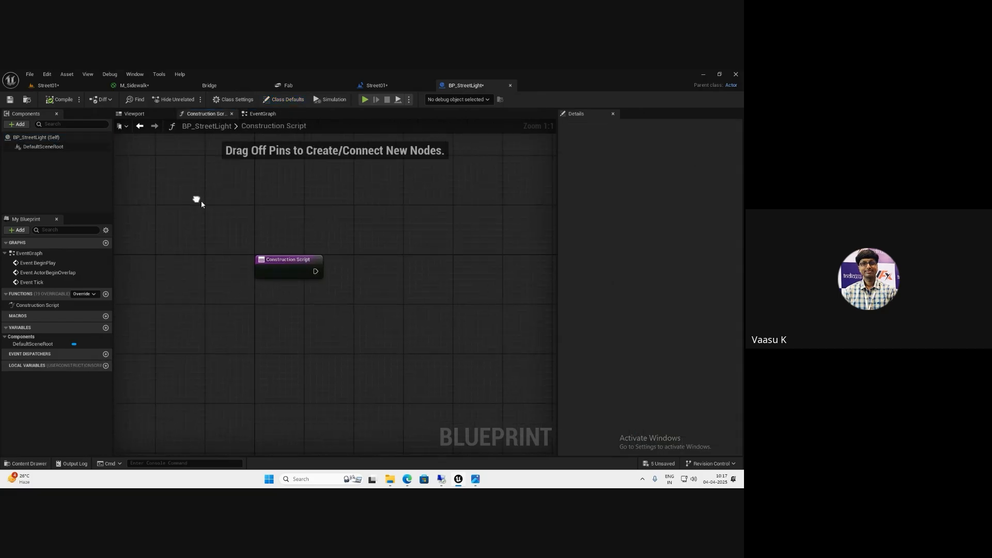
click(141, 116)
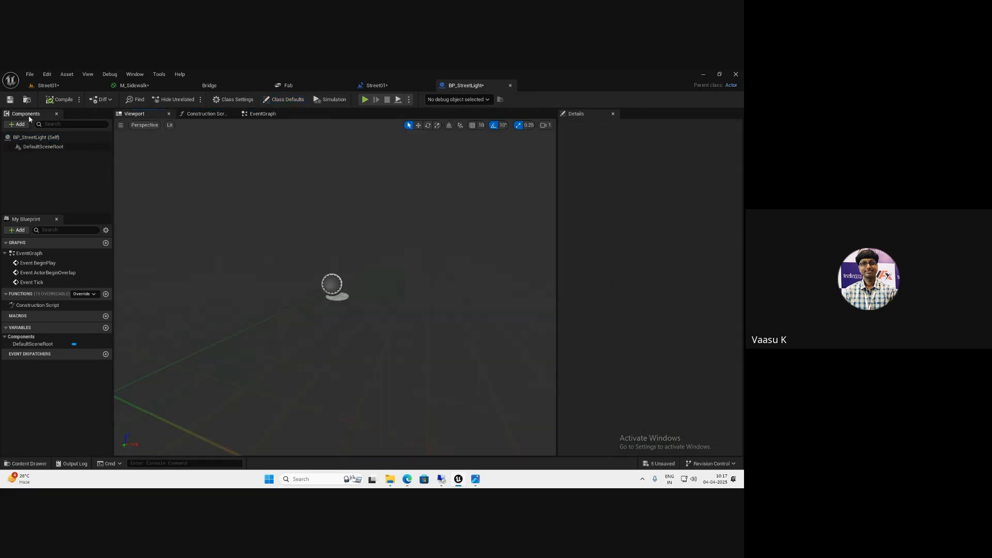
click(195, 114)
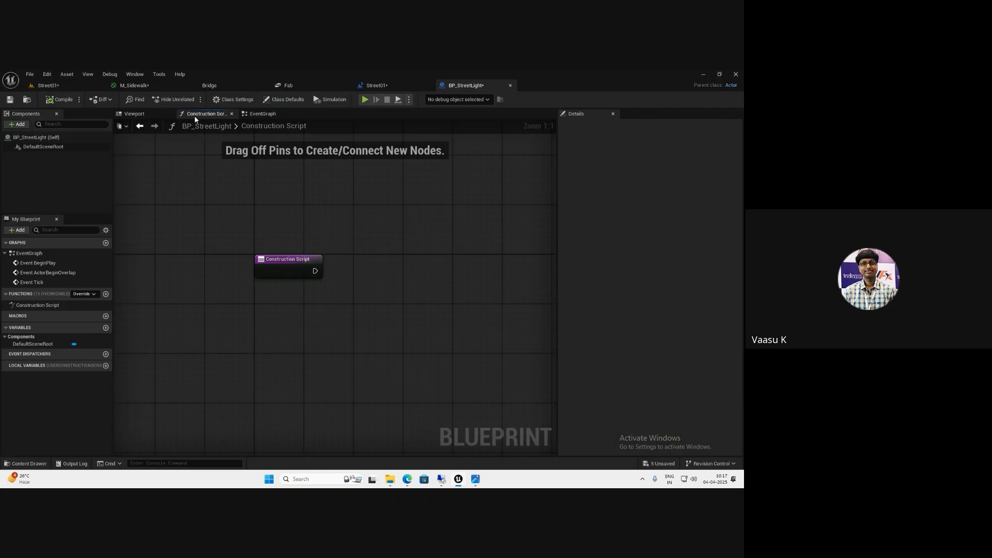
click(141, 115)
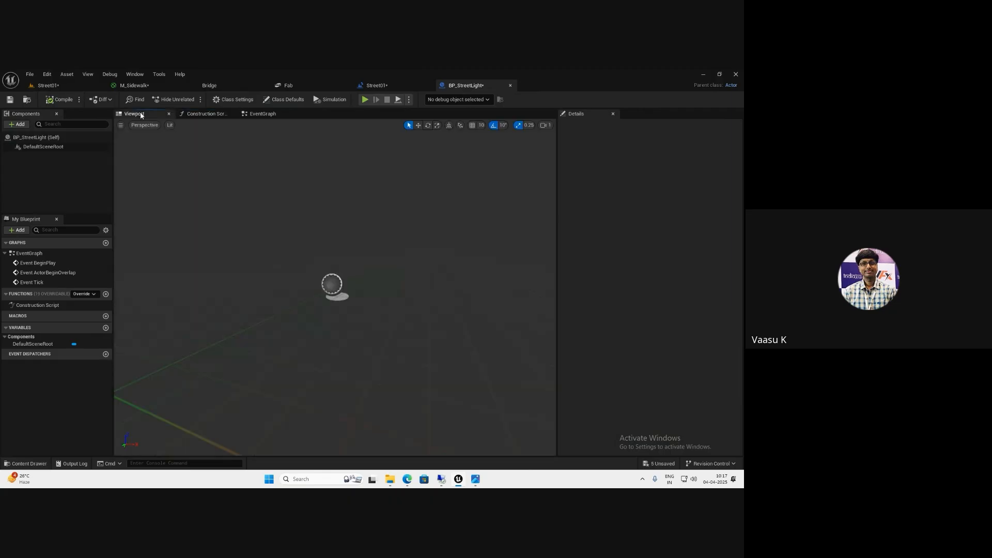
Add a Static Mesh component without an assigned mesh to BP_StreetLight and name it SM_Light
click(24, 126)
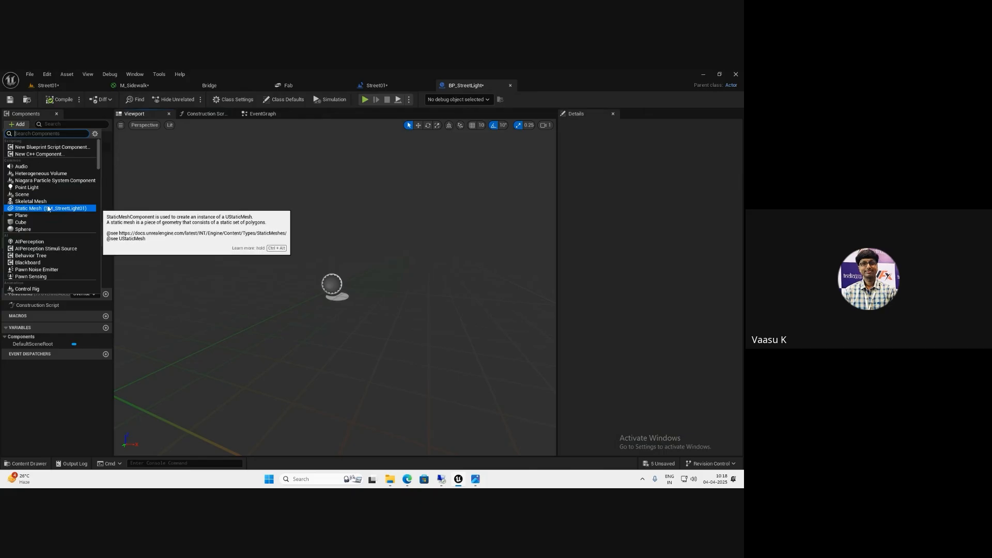
click(66, 86)
key(ctrl+space)
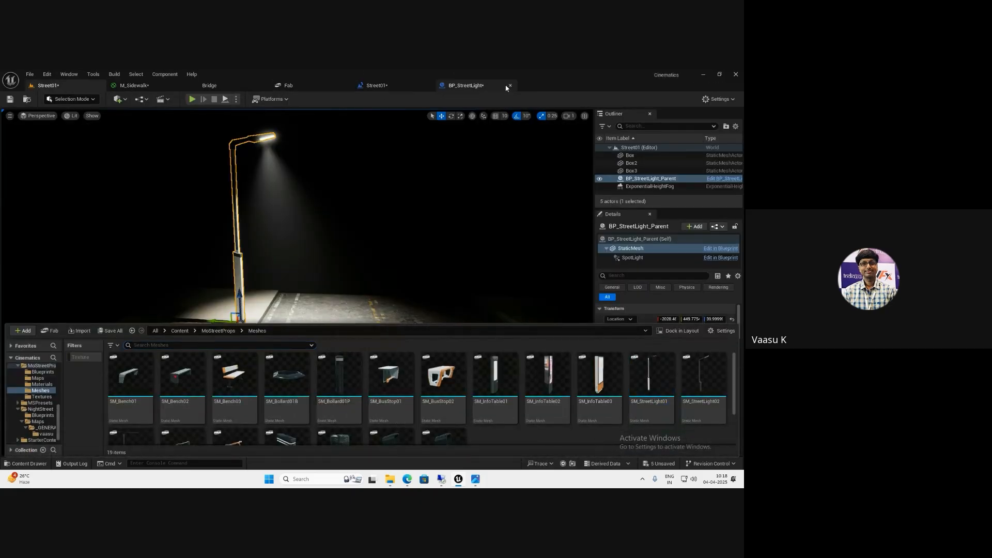
click(464, 85)
click(17, 124)
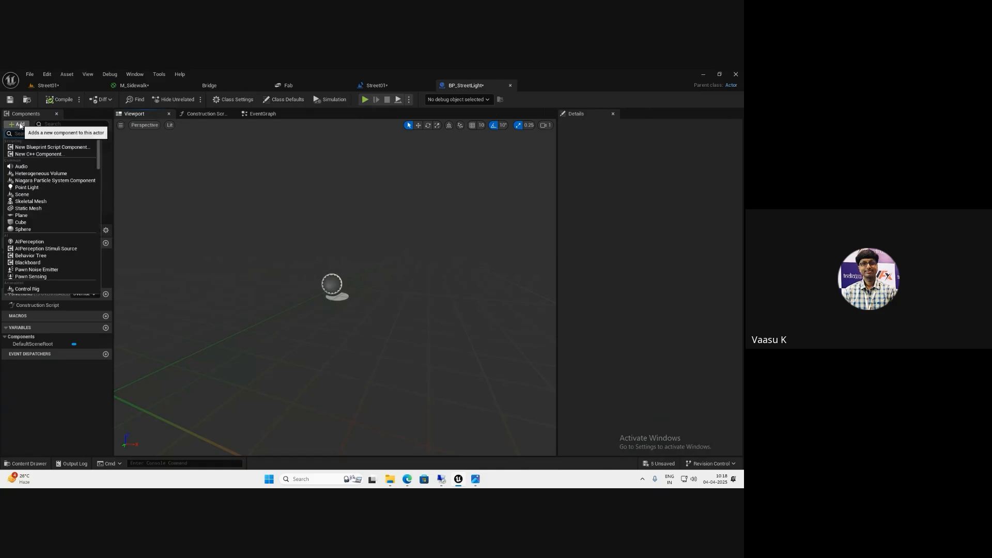
click(28, 209)
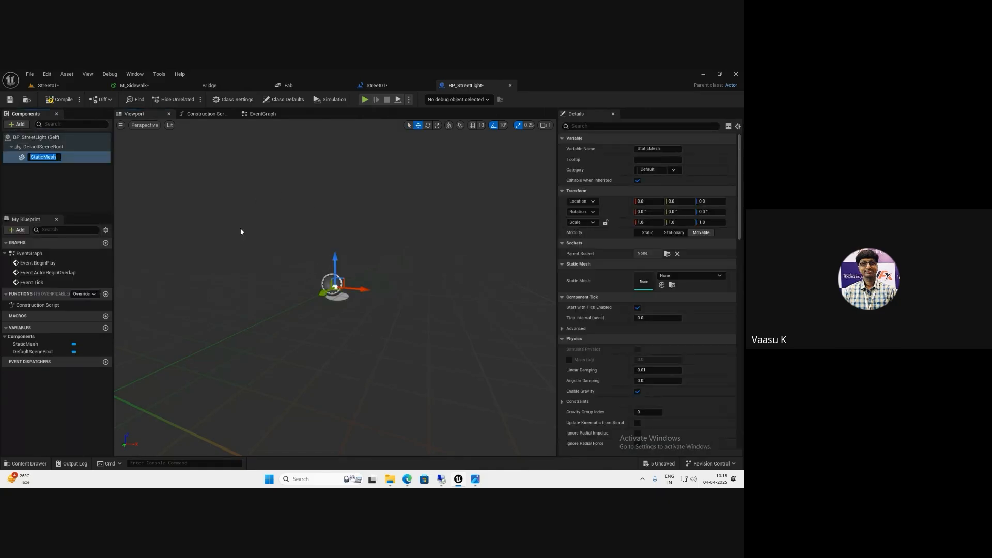
text(SM)
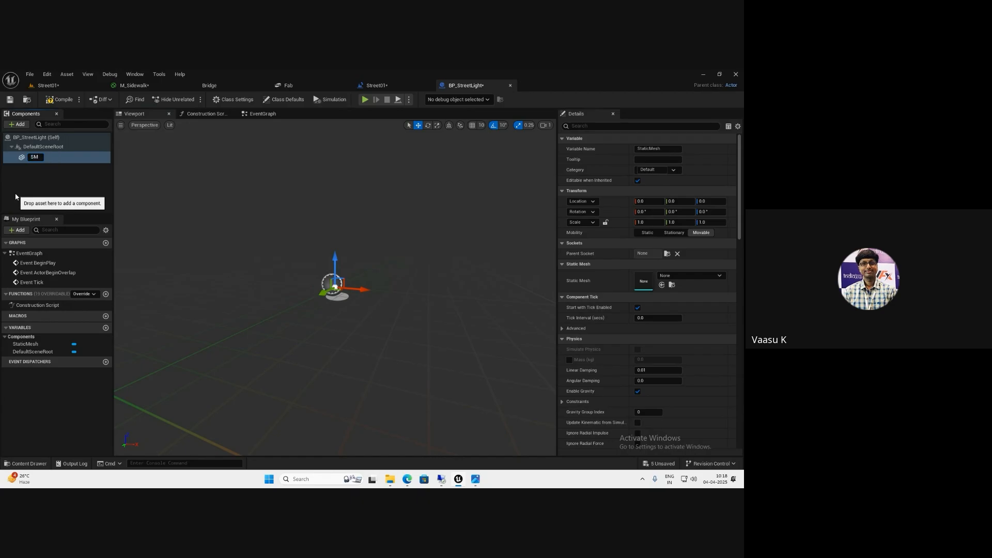
text(_Light)
key(Return)
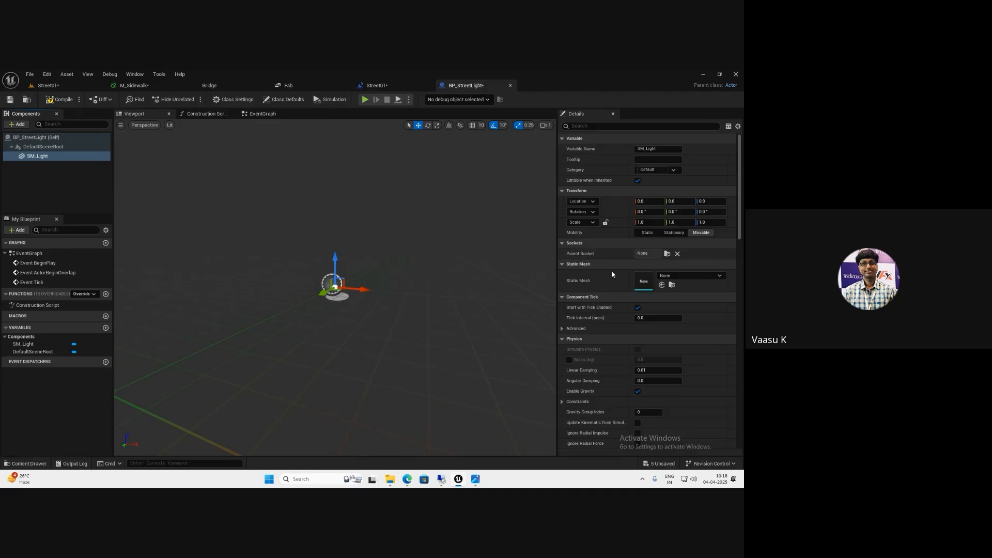
Assign the first Boolean mesh in the asset list to SM_Light and view it
click(681, 278)
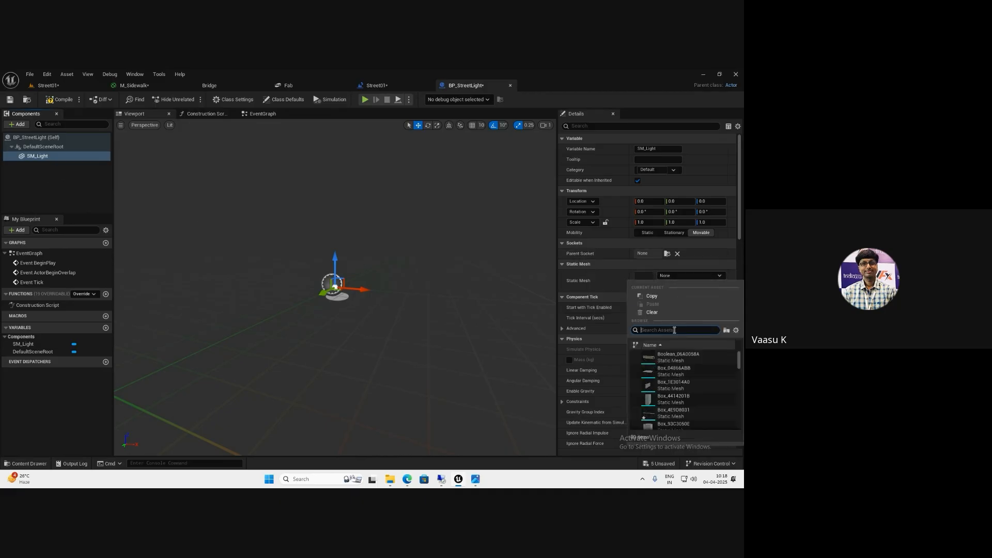
click(674, 357)
scroll(435, 297, down, 5)
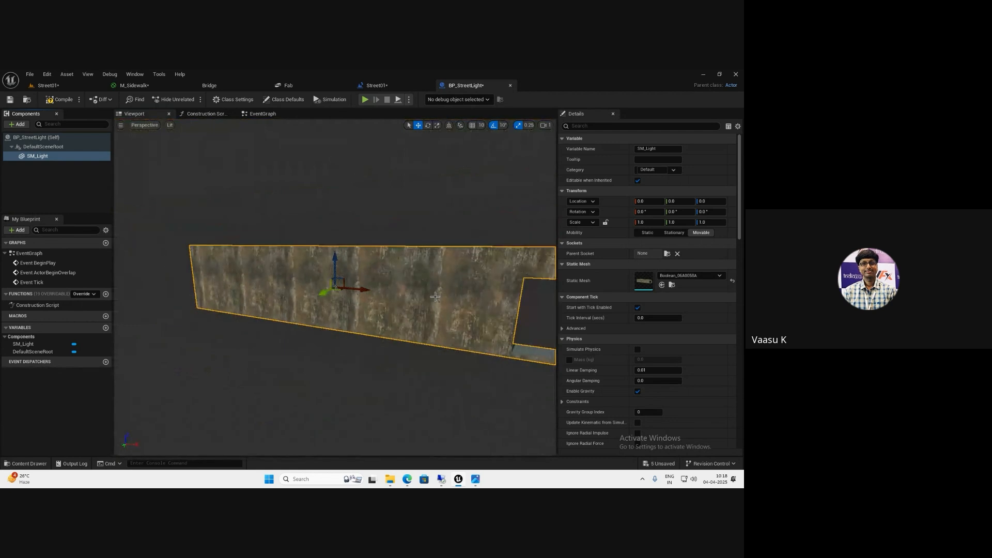
mouse_move(426, 297)
alt+mouse_down()
mouse_move(442, 306)
mouse_move(415, 297)
alt+mouse_up()
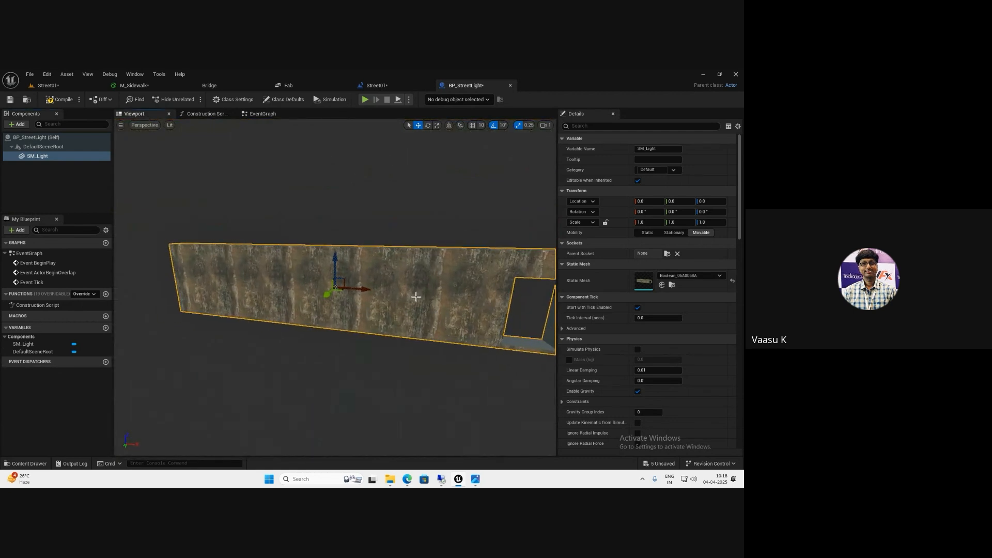
Assign the SM_StreetLight01 mesh from the MoStreetProps Meshes folder to the SM_Light component
key(ctrl+space)
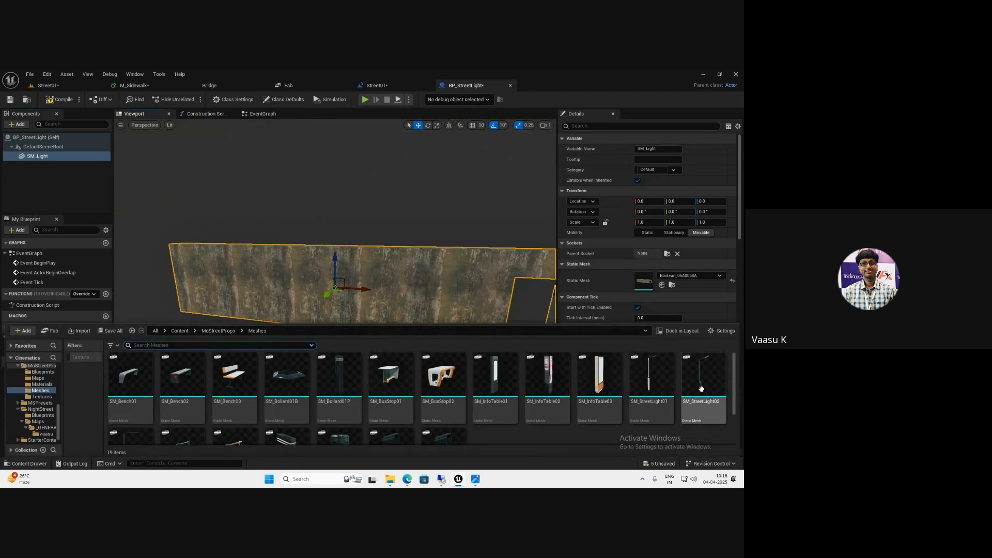
click(650, 387)
right_drag(480, 282, 494, 287)
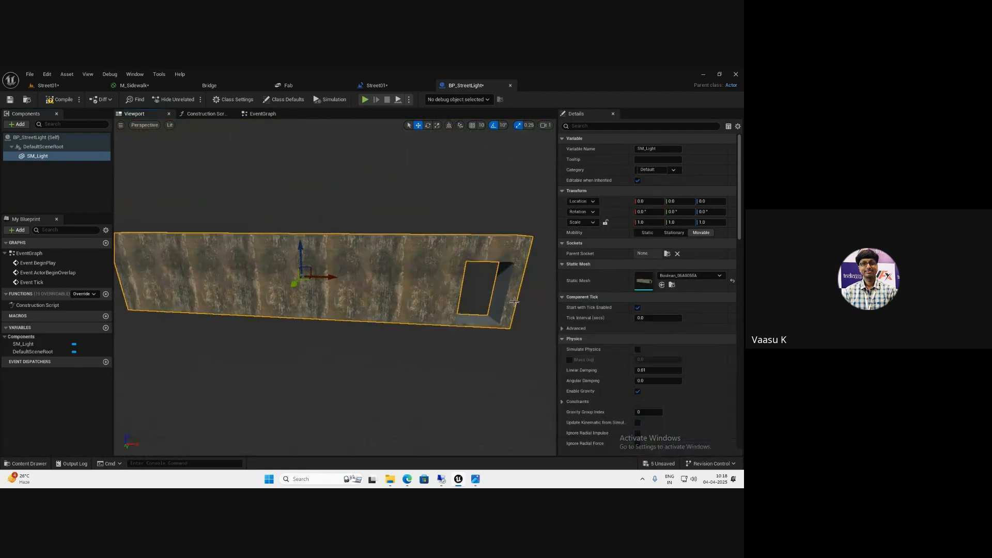
click(661, 285)
mouse_move(425, 299)
right_down()
mouse_move(418, 289)
mouse_move(425, 276)
mouse_move(430, 283)
right_up()
key(w)
scroll(430, 282, down, 3)
scroll(431, 282, up, 1)
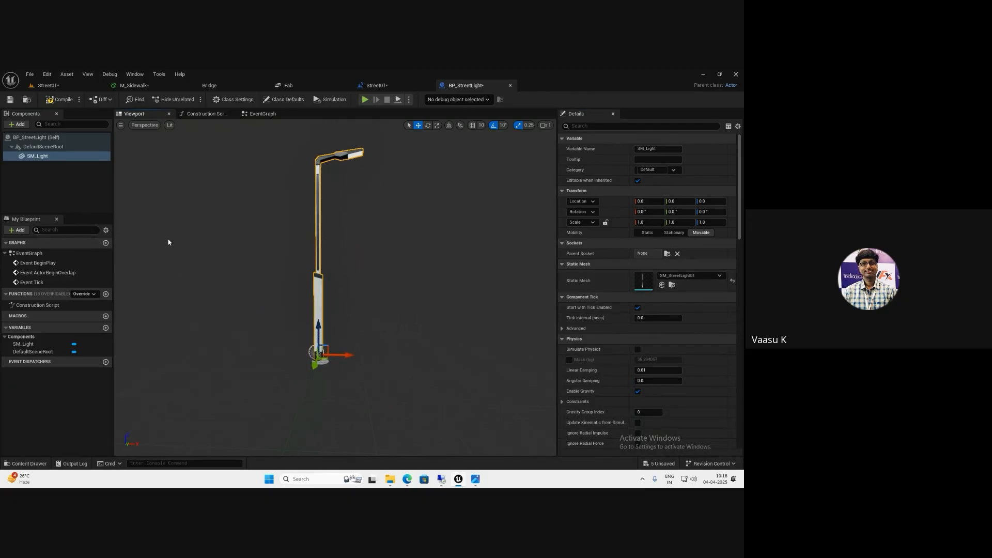
Duplicate SM_Light and rotate the copy 180° about the vertical axis to form a double-armed street light
click(74, 160)
key(ctrl+d)
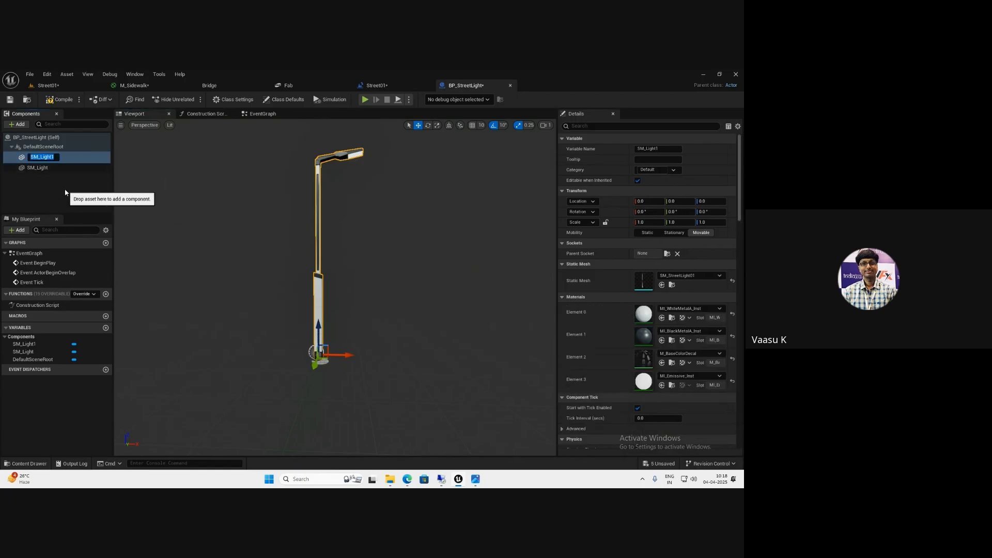
click(62, 189)
click(57, 156)
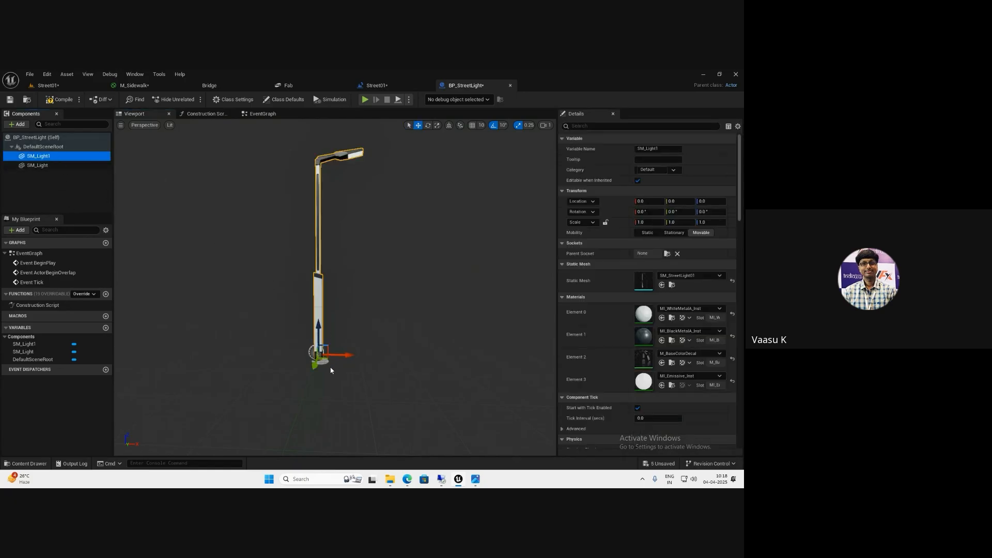
key(e)
drag(333, 370, 638, 323)
key(f)
mouse_move(344, 291)
right_down()
mouse_move(336, 290)
mouse_move(346, 303)
right_up()
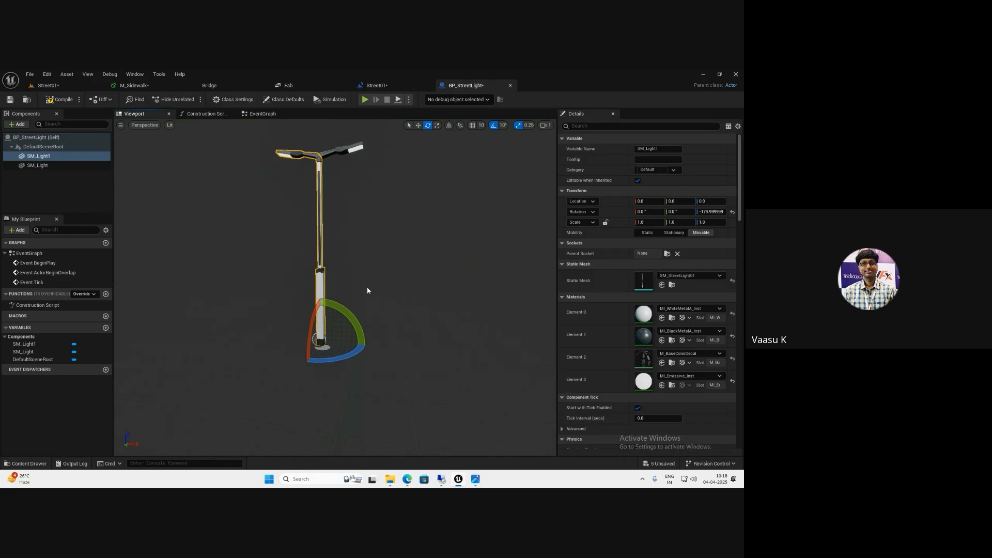
mouse_move(349, 262)
right_down()
mouse_move(350, 225)
mouse_move(347, 267)
right_up()
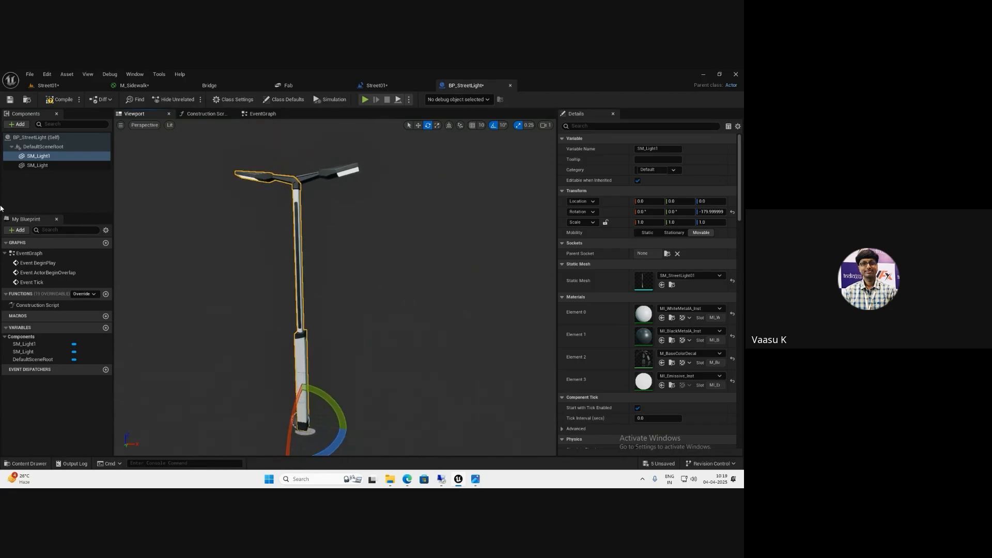
Add a Spot Light component to BP_StreetLight and raise it to about Z 450 near the top of the pole
click(19, 125)
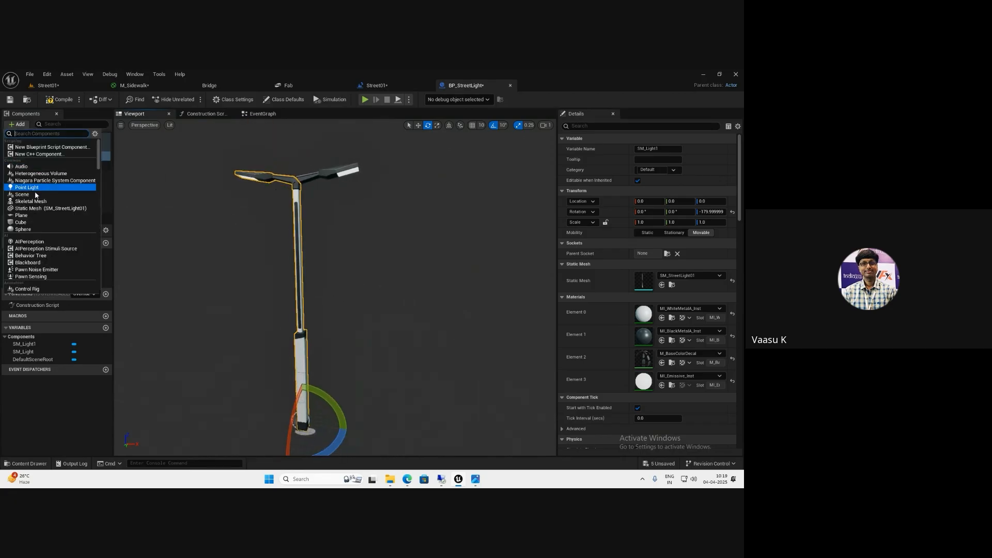
text(spot)
click(40, 148)
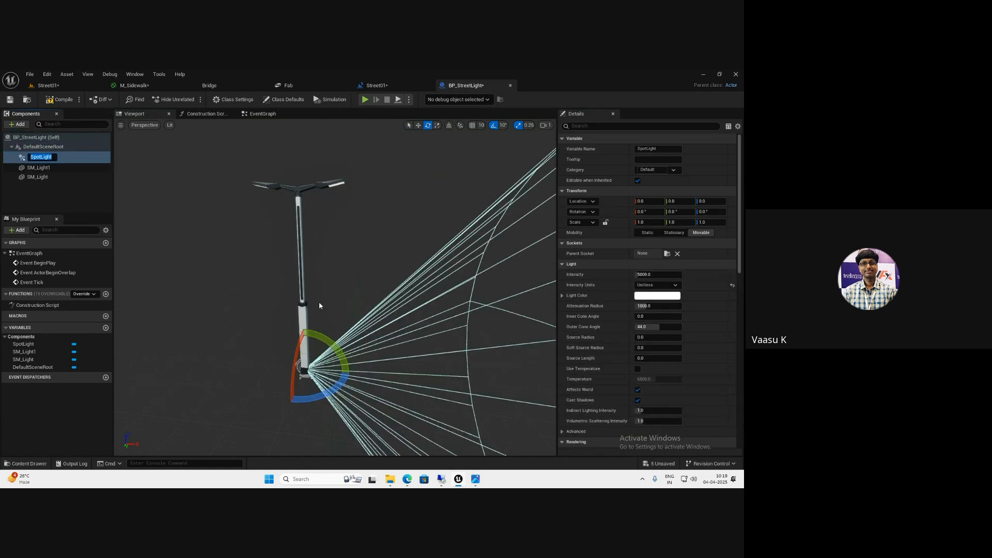
right_drag(360, 332, 348, 334)
key(w)
drag(287, 351, 296, 187)
Rotate the spot light -90° about Y to point down and move it beneath one lamp head at about X -84, Z 466
key(e)
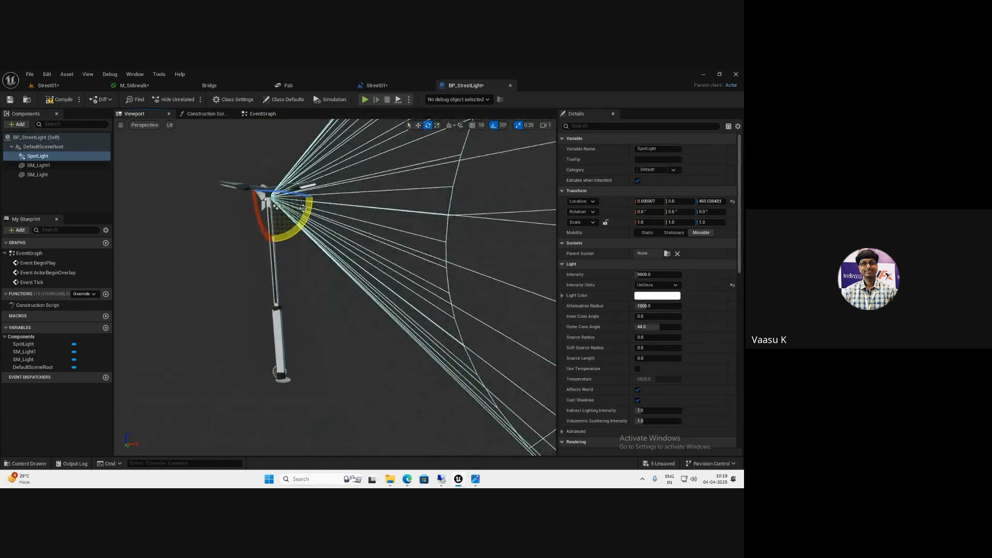
drag(305, 227, 215, 365)
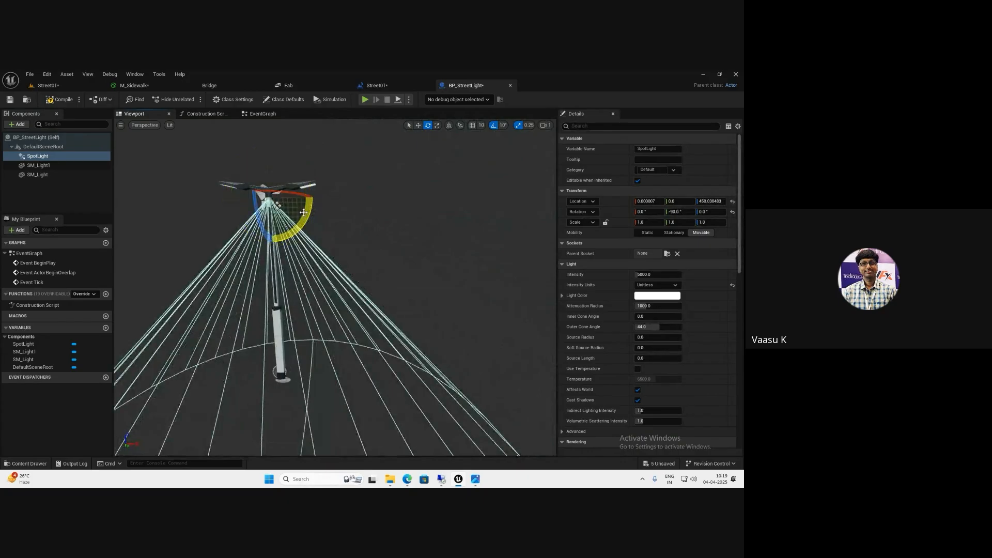
key(w)
drag(292, 198, 319, 217)
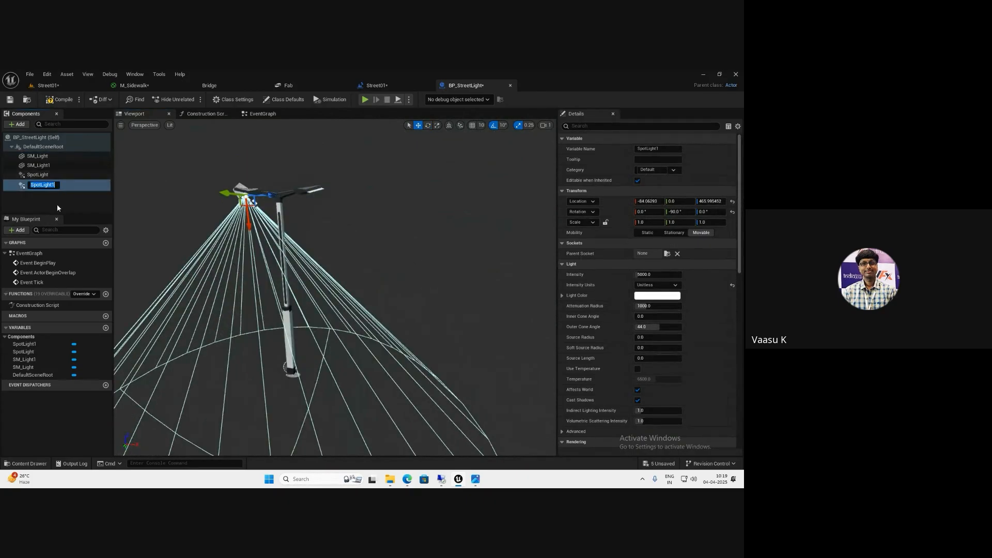
Duplicate the spot light to the opposite lamp head at about X 90, then save BP_StreetLight
key(Return)
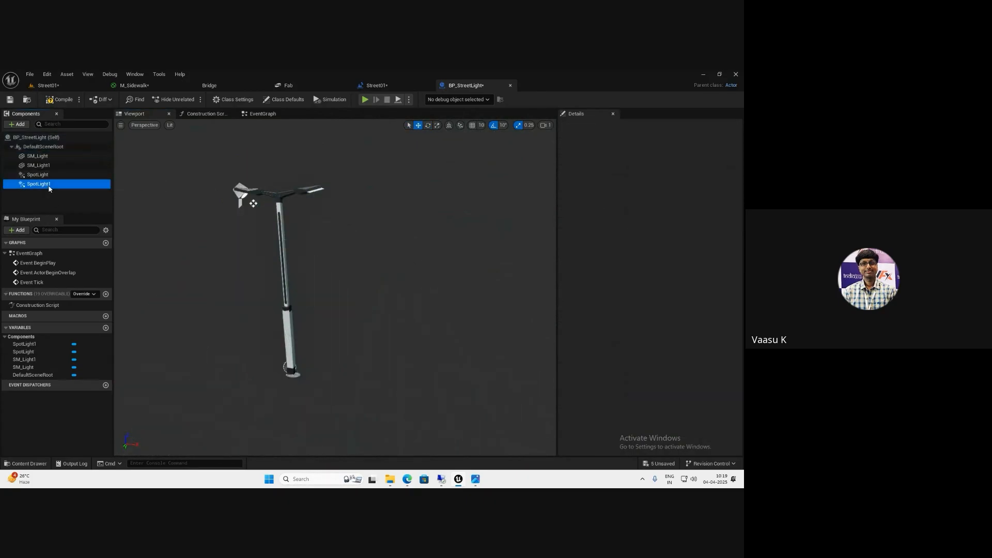
drag(333, 195, 349, 194)
click(10, 99)
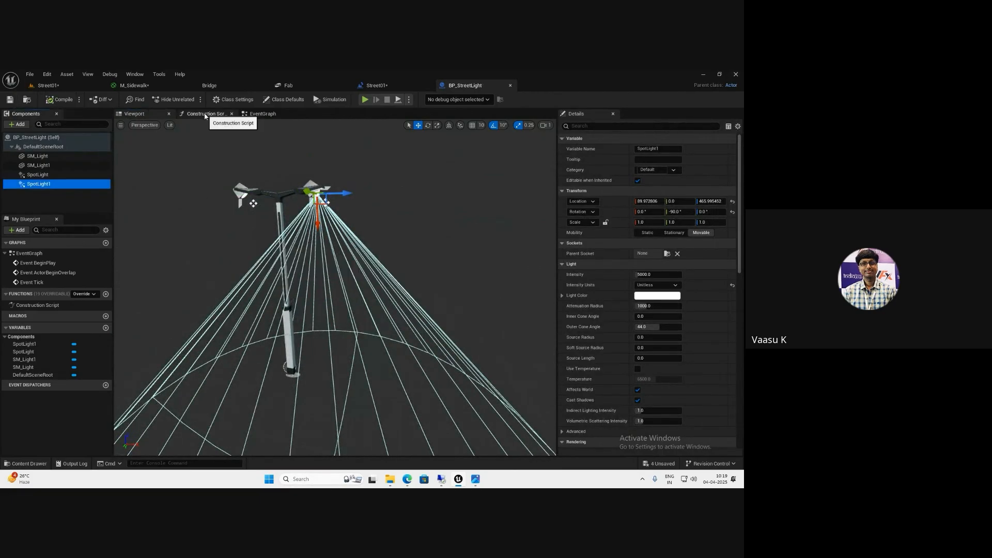
Return to the Street01 level and delete the BP_StreetLight_Parent actor
click(47, 86)
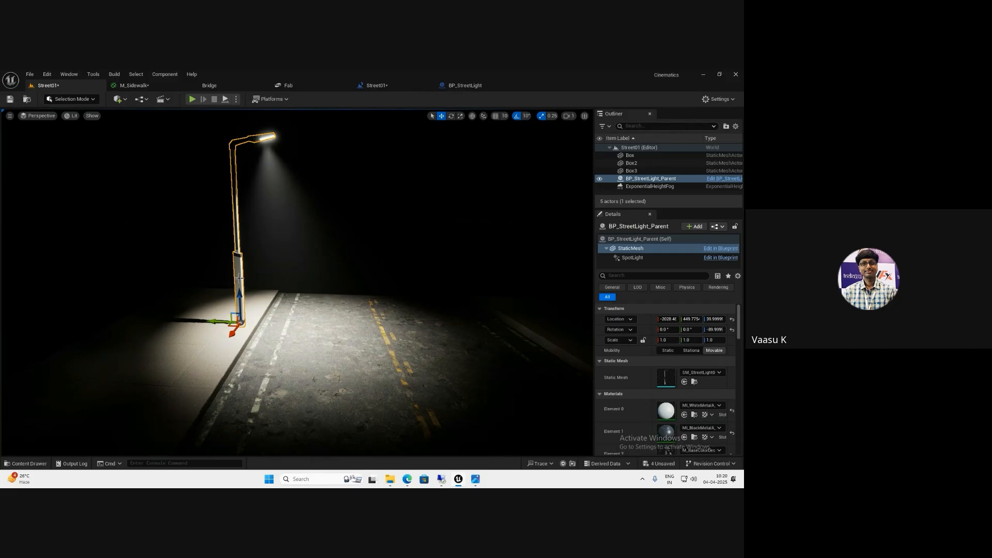
right_drag(293, 283, 283, 291)
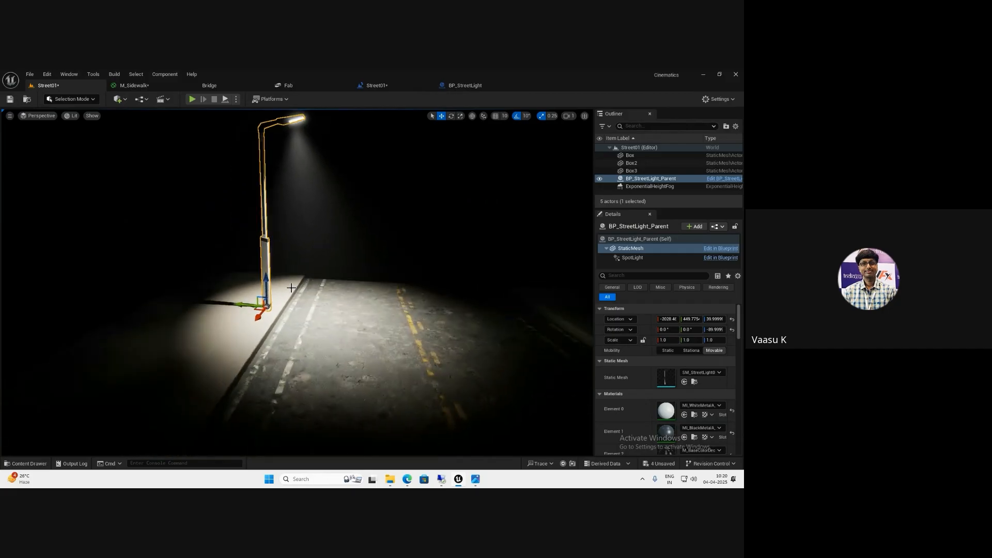
click(631, 170)
click(650, 178)
key(Delete)
Place BP_StreetLight from the NightStreet Blueprints folder at the sidewalk edge and rotate it 90° about Z
key(ctrl+space)
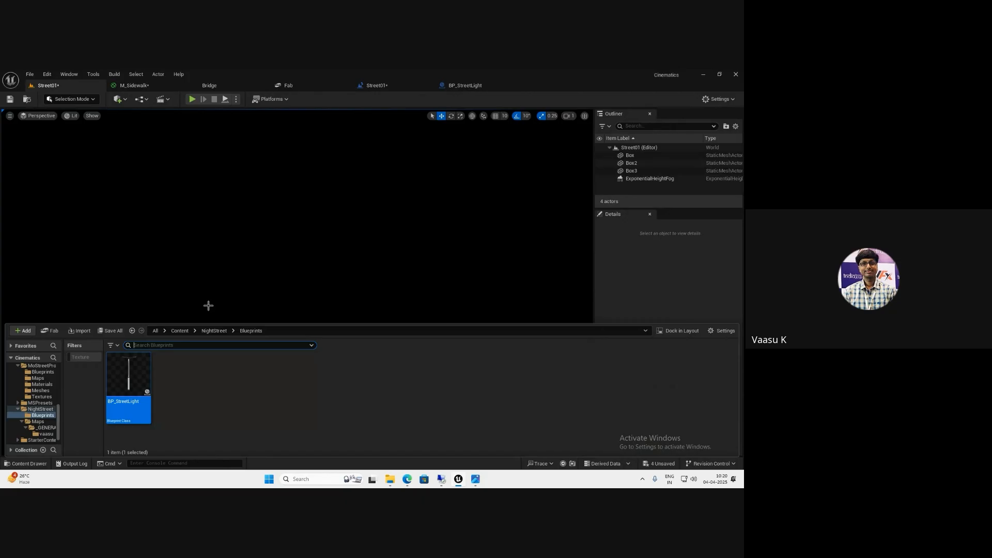
drag(130, 382, 197, 294)
key(e)
mouse_move(392, 321)
right_down()
mouse_move(403, 315)
mouse_move(385, 328)
right_up()
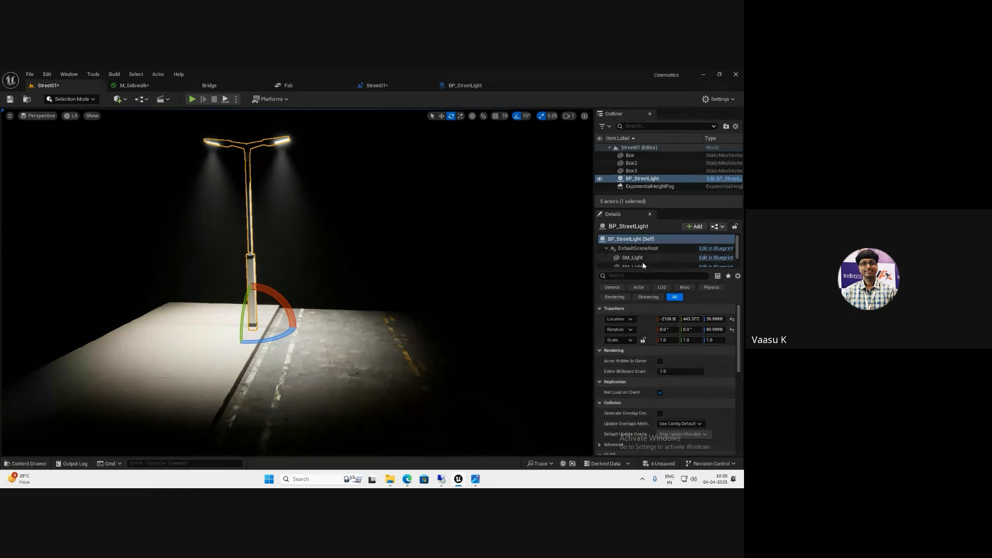
scroll(642, 261, down, 2)
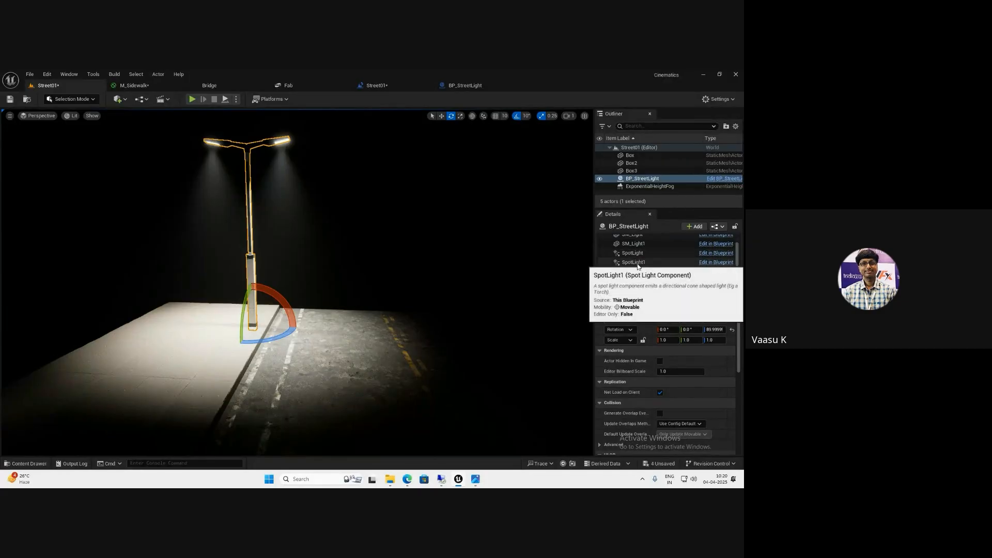
Add a reference node for the SpotLight component to BP_StreetLight's construction script
click(462, 89)
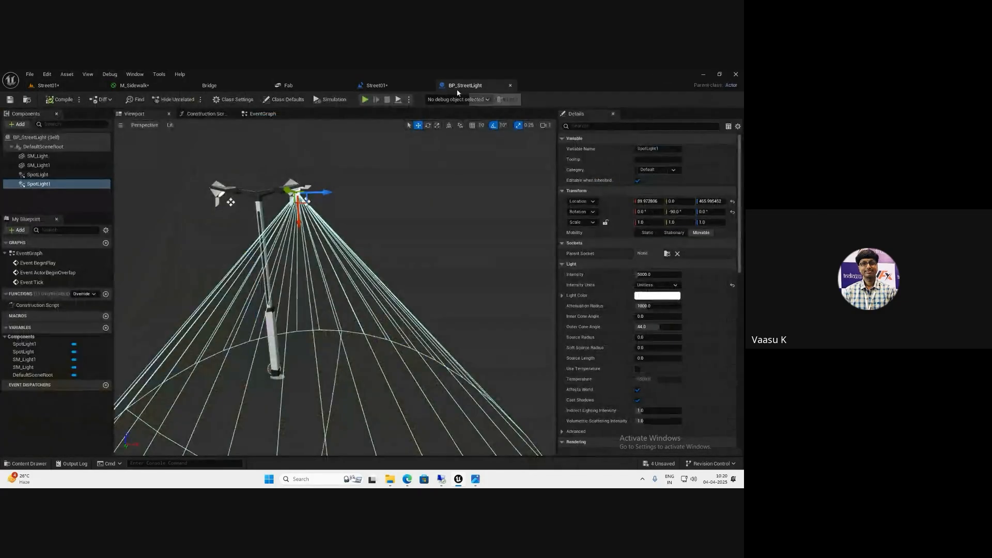
click(213, 114)
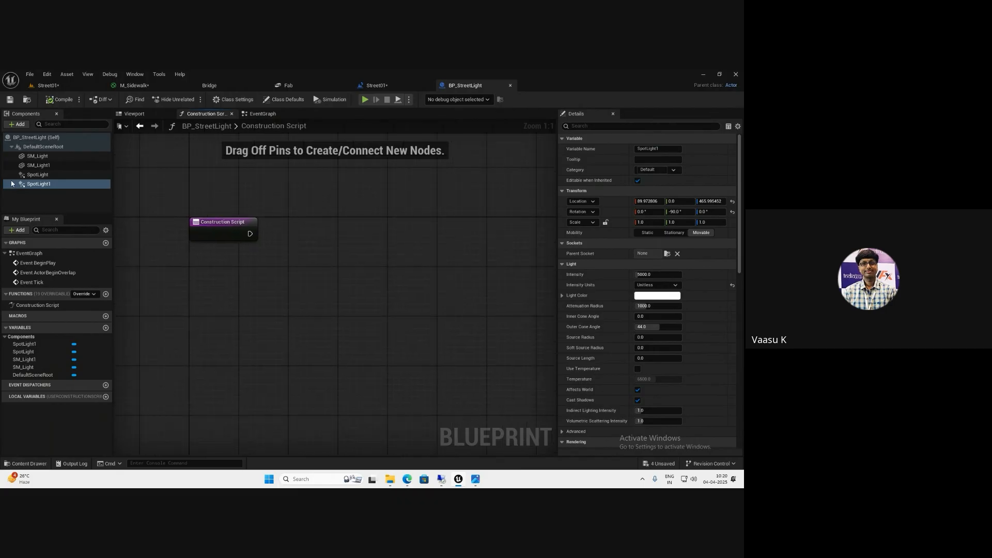
click(40, 175)
drag(41, 176, 185, 271)
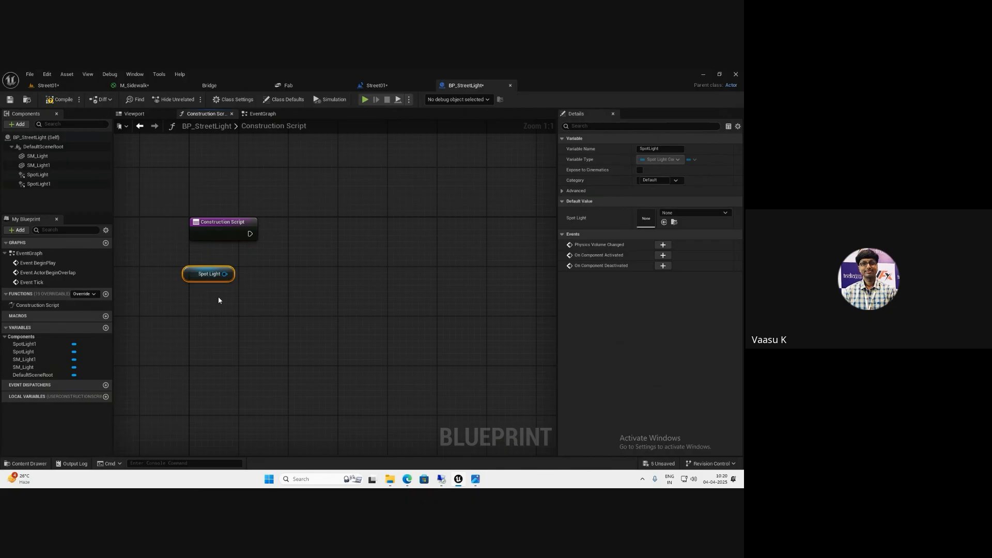
Add a Set Light Color node targeting the Spot Light reference in the construction script
drag(207, 277, 295, 236)
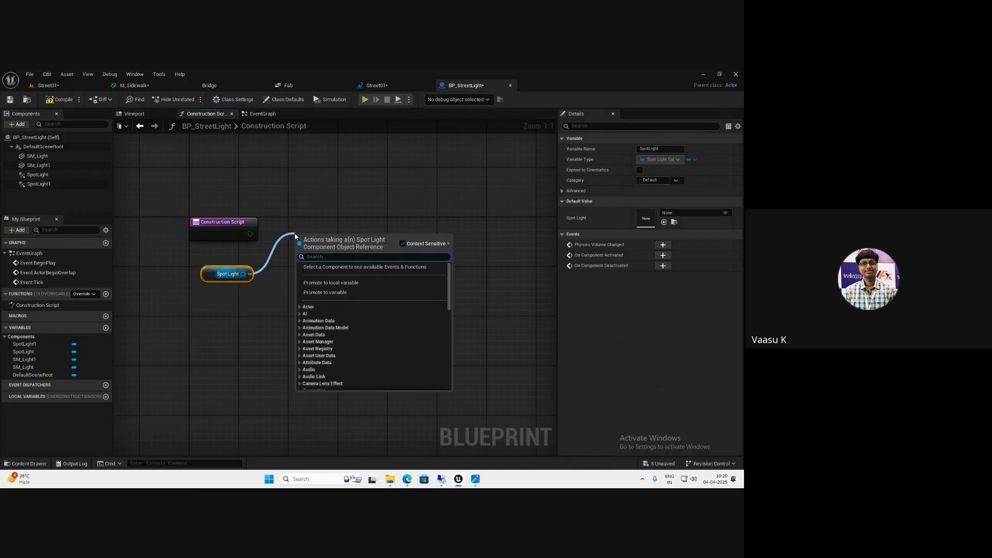
click(246, 191)
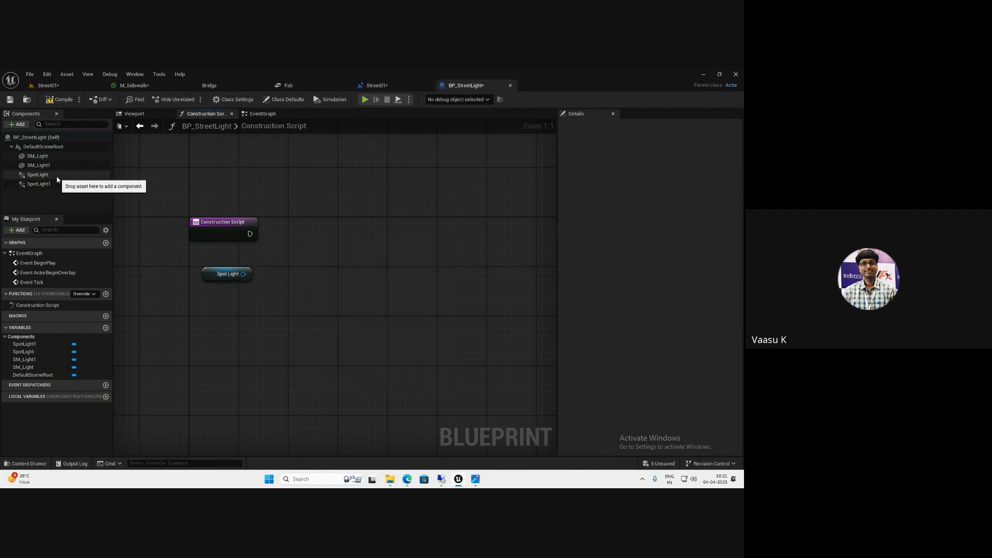
click(41, 175)
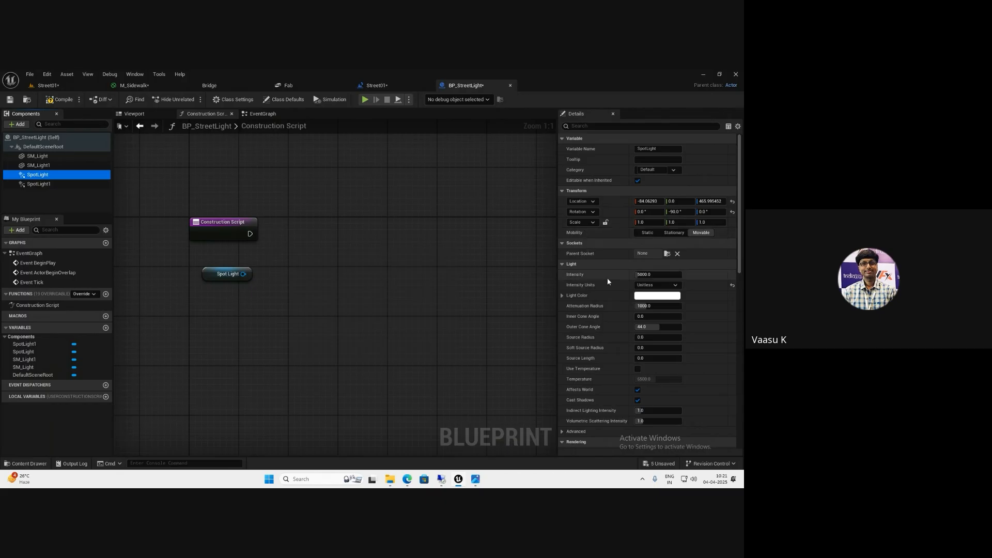
scroll(605, 263, down, 2)
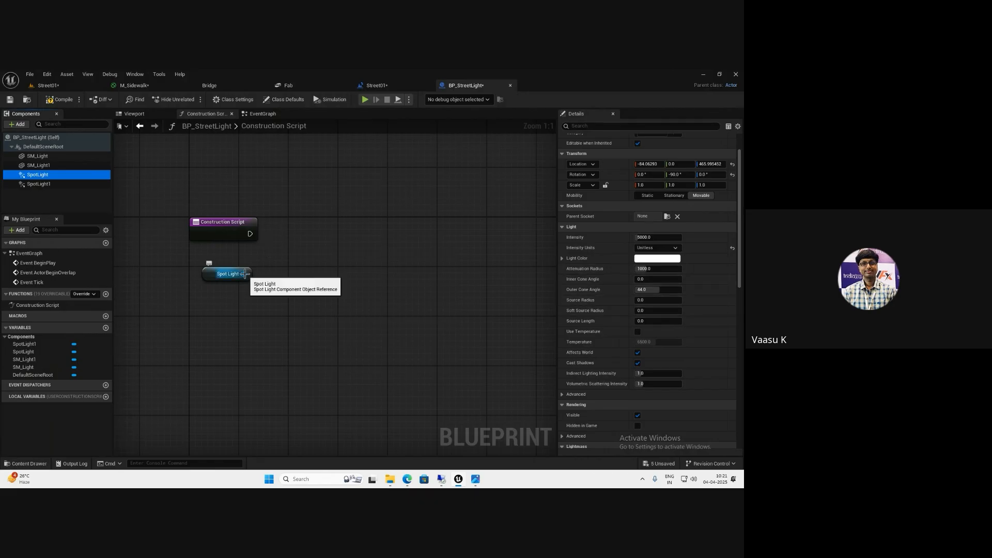
drag(243, 274, 298, 239)
text(light)
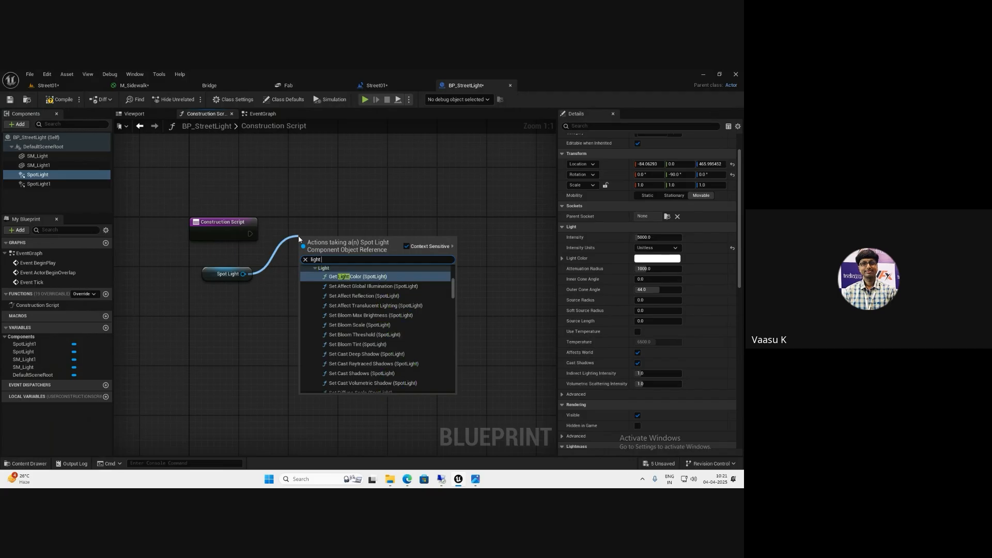
text( colo)
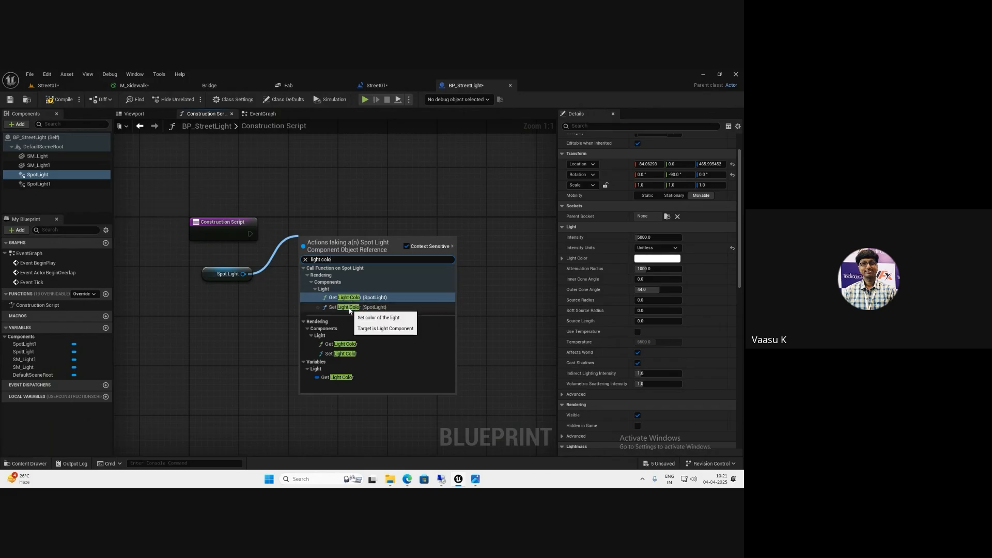
click(349, 307)
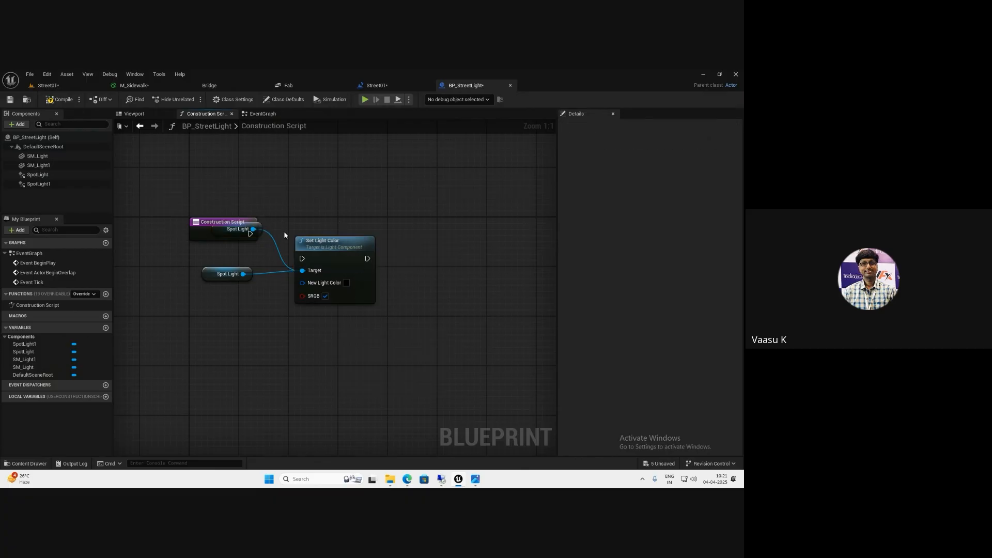
Remove the duplicate Spot Light reference, connect the Construction Script execution output to Set Light Color, and align the nodes
drag(206, 224, 213, 197)
click(207, 268)
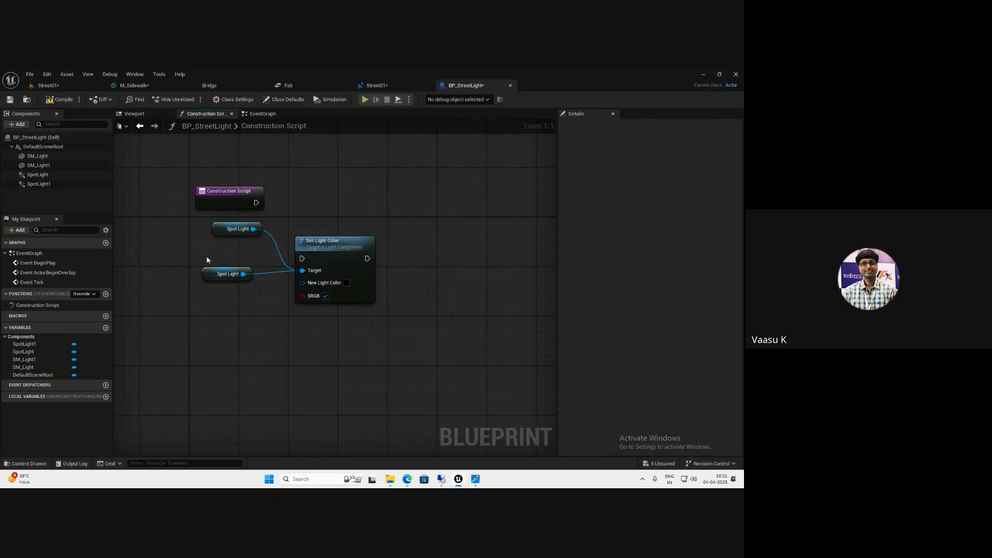
key(Delete)
drag(219, 233, 215, 278)
drag(322, 255, 328, 236)
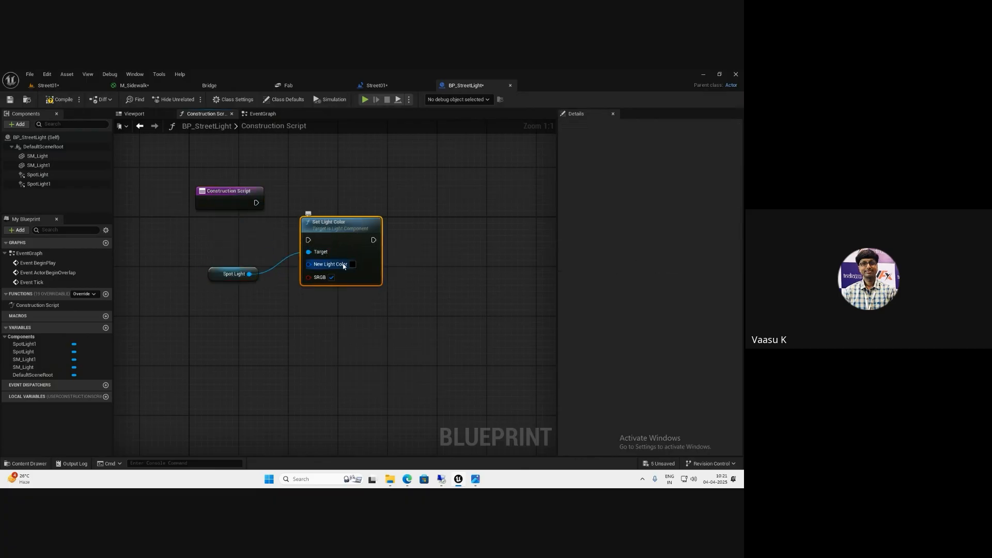
drag(256, 203, 317, 191)
drag(222, 272, 222, 229)
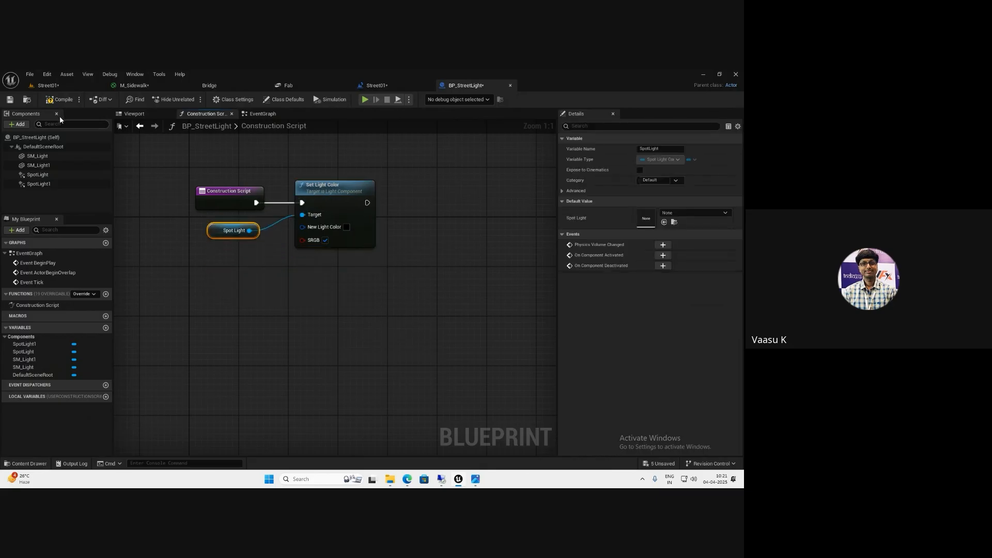
Compile and save BP_StreetLight, then inspect the street light's illumination in the Street01 level
click(50, 102)
click(9, 100)
click(48, 86)
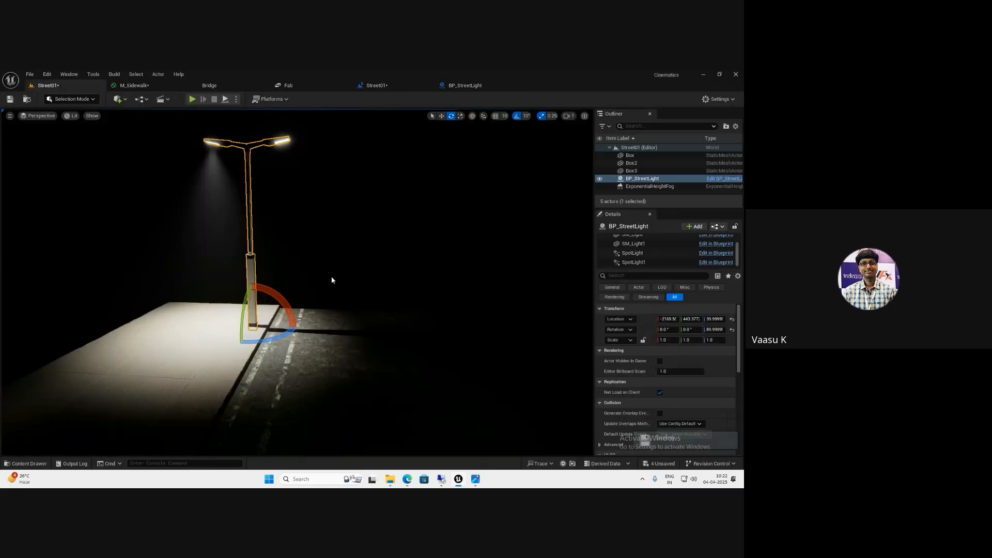
key(w)
right_drag(352, 263, 345, 265)
key(s)
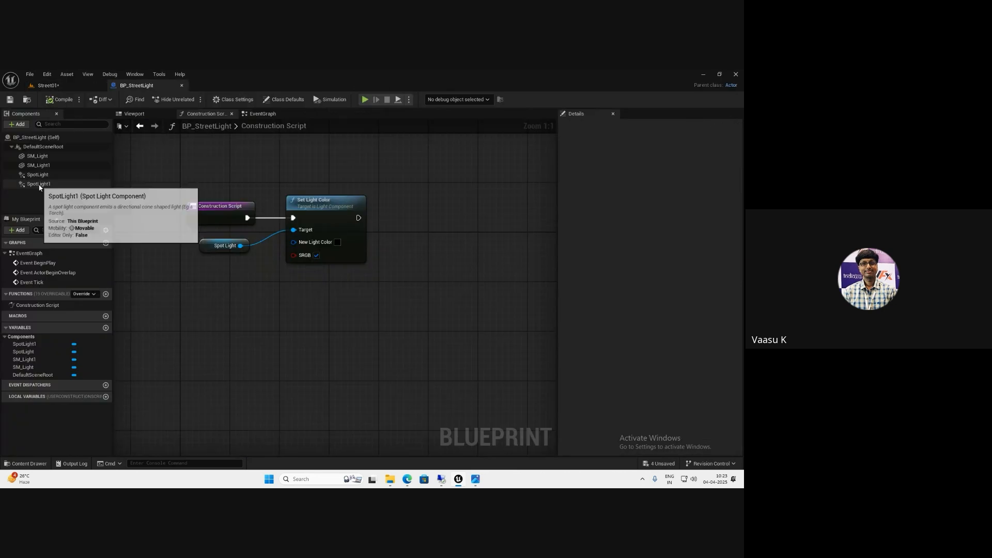
Add a SpotLight1 reference, connect it to the Target input of Set Light Color, and save the blueprint
drag(121, 199, 293, 230)
click(212, 271)
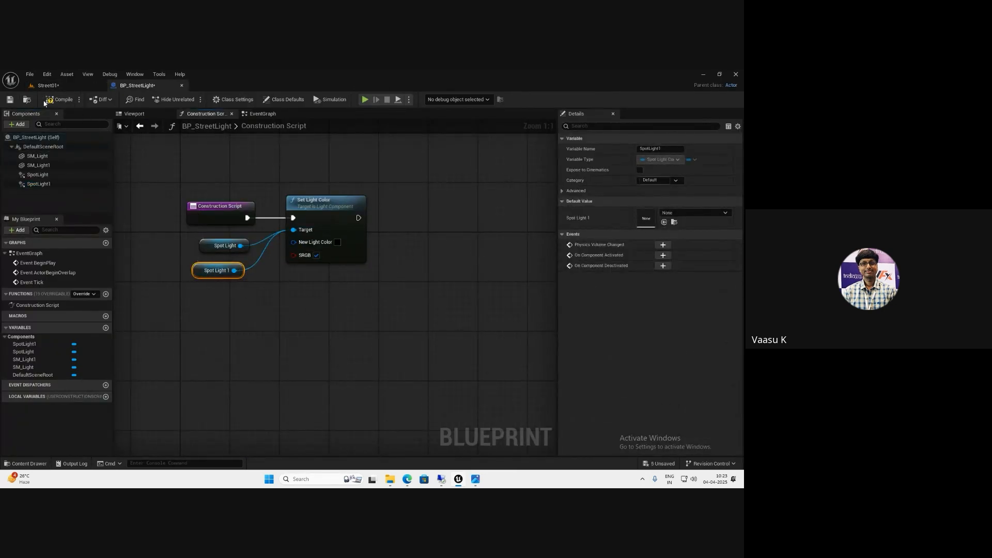
click(10, 100)
Check both lamp heads in the Street01 level against the construction script of BP_StreetLight
click(48, 85)
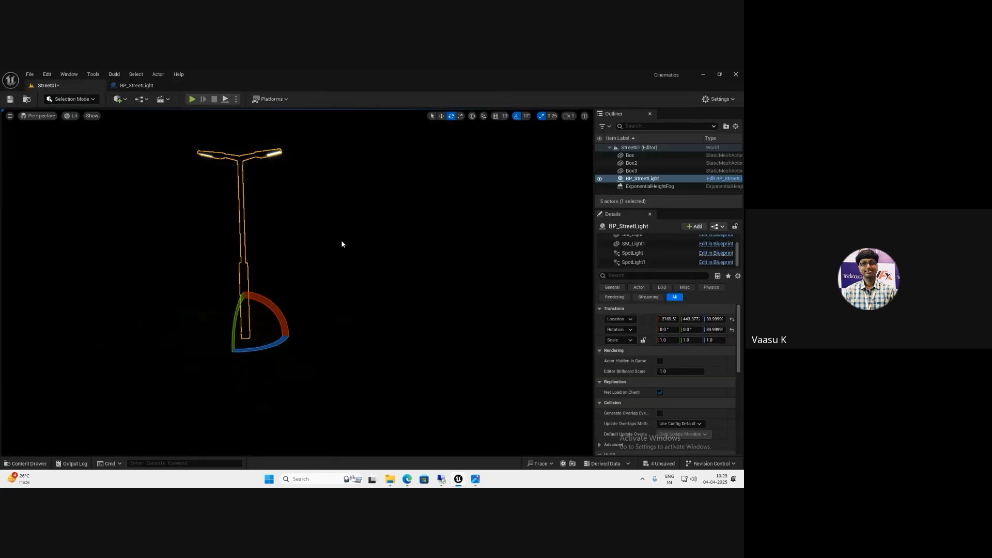
click(137, 85)
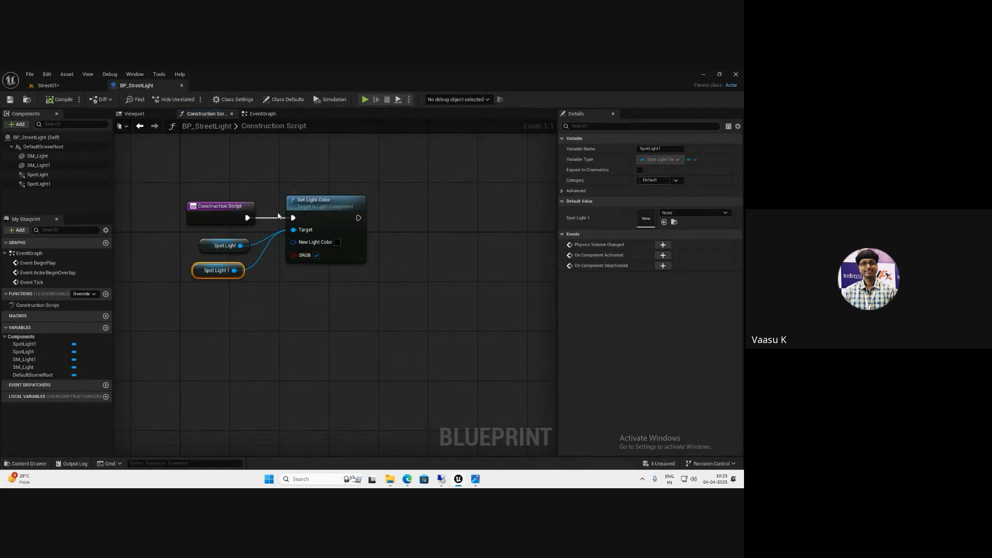
click(75, 87)
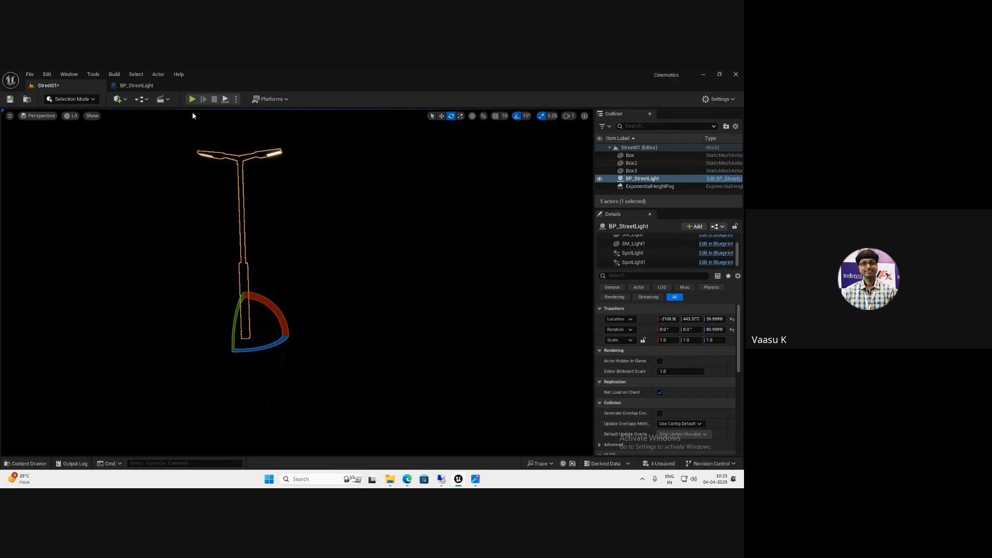
click(136, 85)
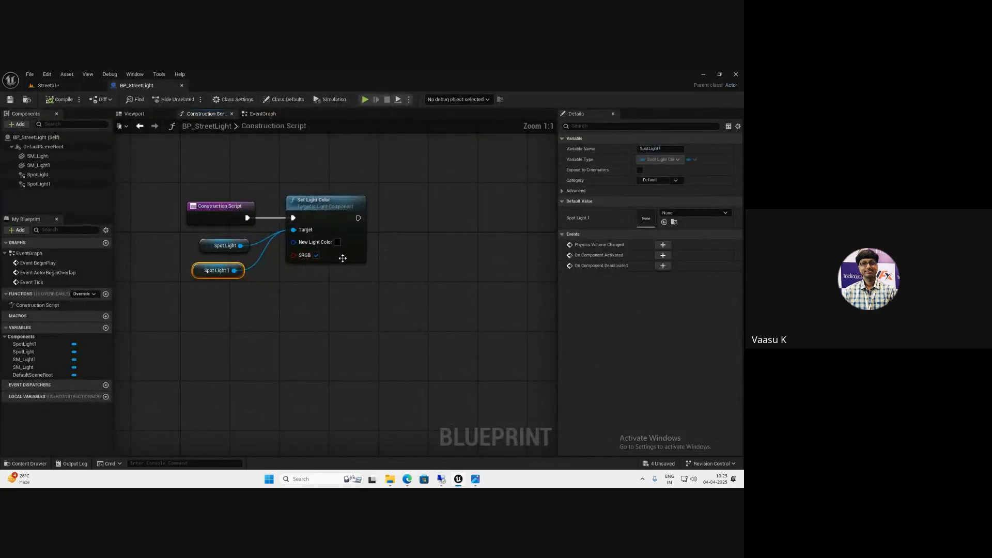
Promote the New Light Color input of Set Light Color to a variable and place its node below Spot Light 1
drag(350, 256, 362, 257)
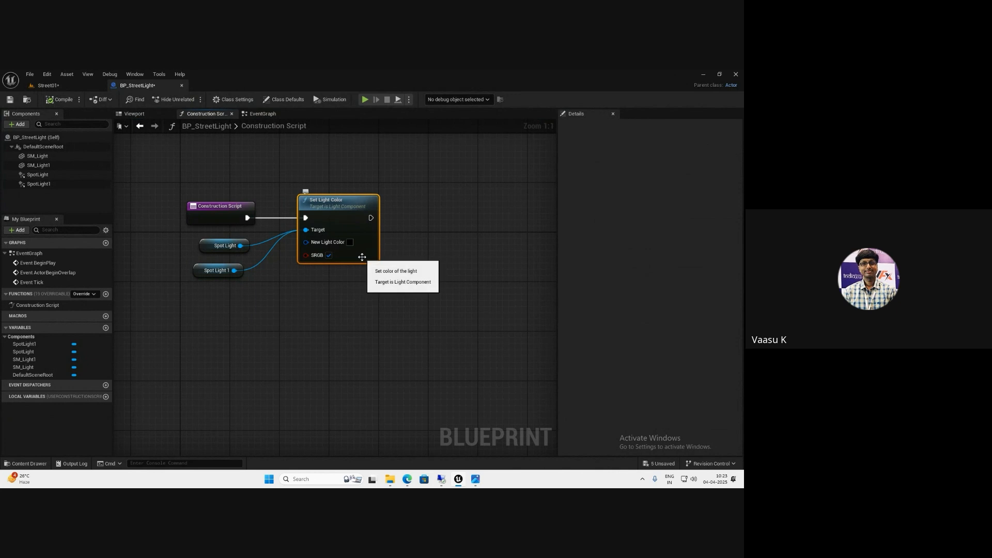
right_click(306, 243)
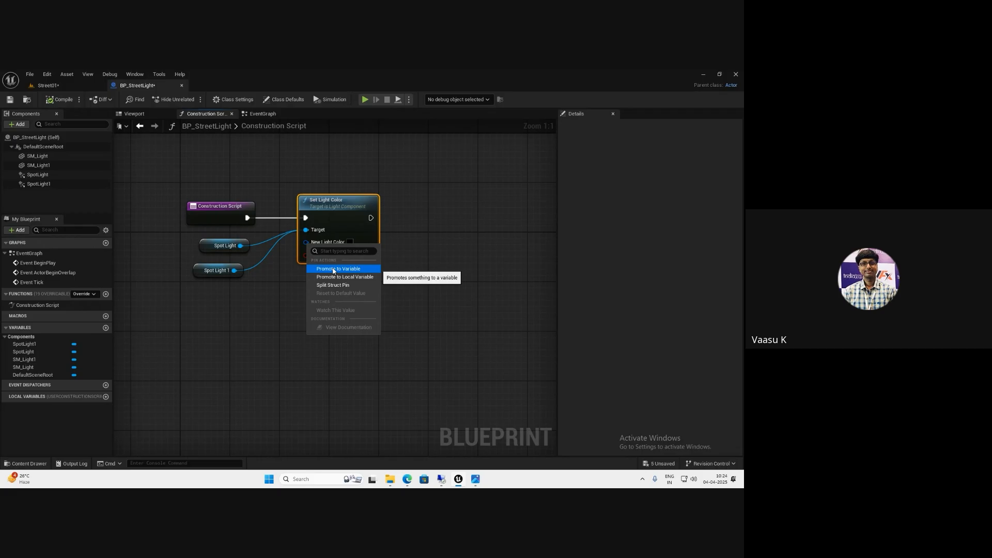
click(338, 269)
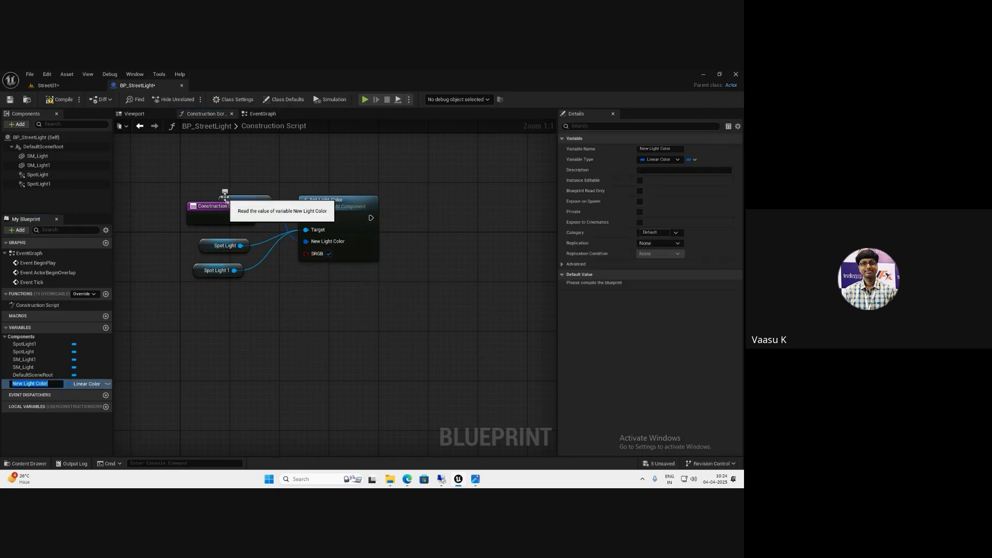
drag(243, 195, 211, 293)
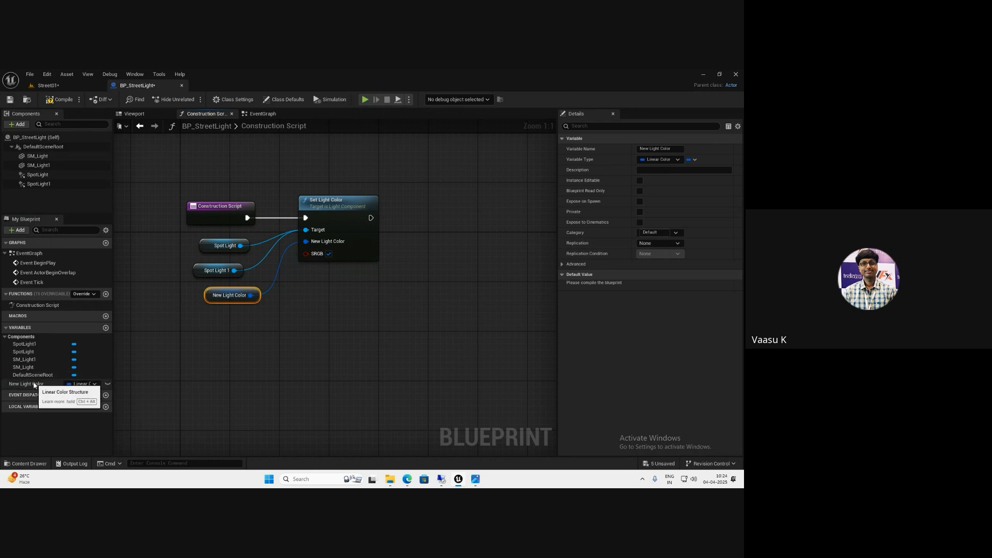
Open the available variable types for the New Light Color variable
click(81, 384)
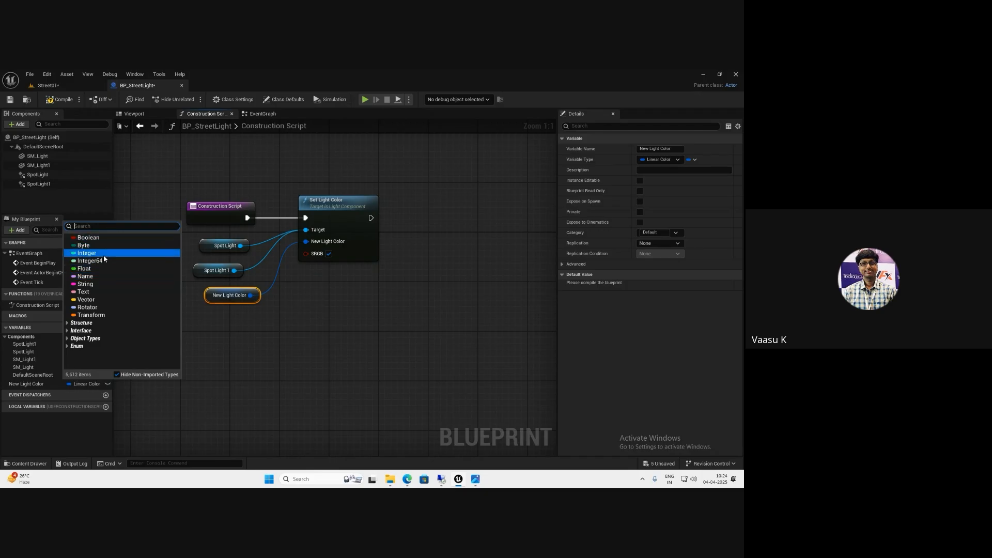
Make the New Light Color variable instance editable, and compile and save the BP_StreetLight blueprint
click(222, 348)
drag(218, 299, 211, 298)
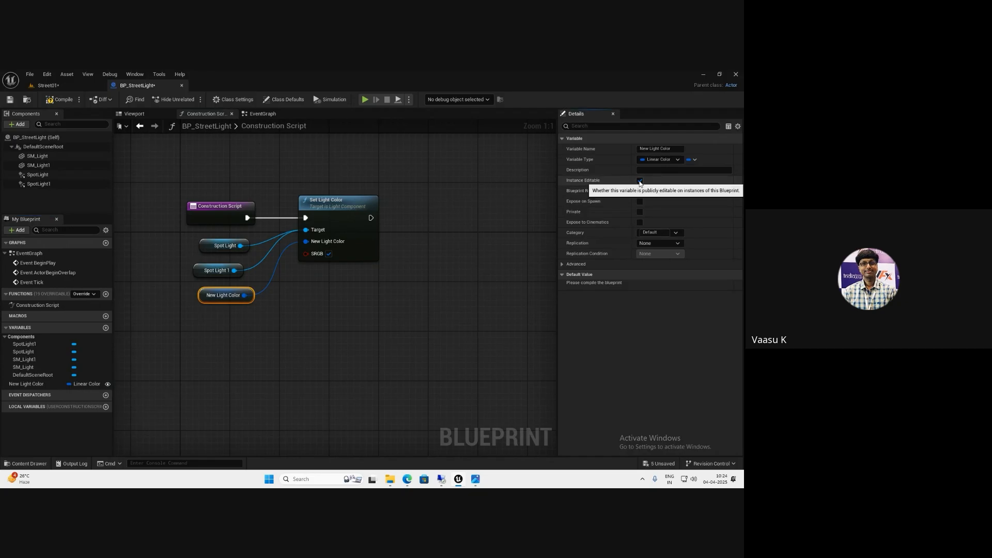
click(640, 182)
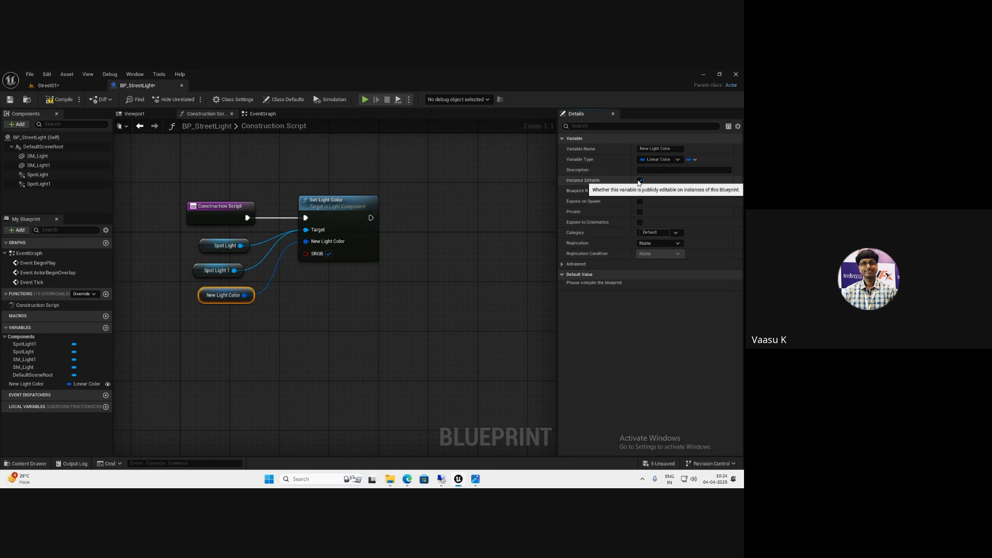
click(60, 100)
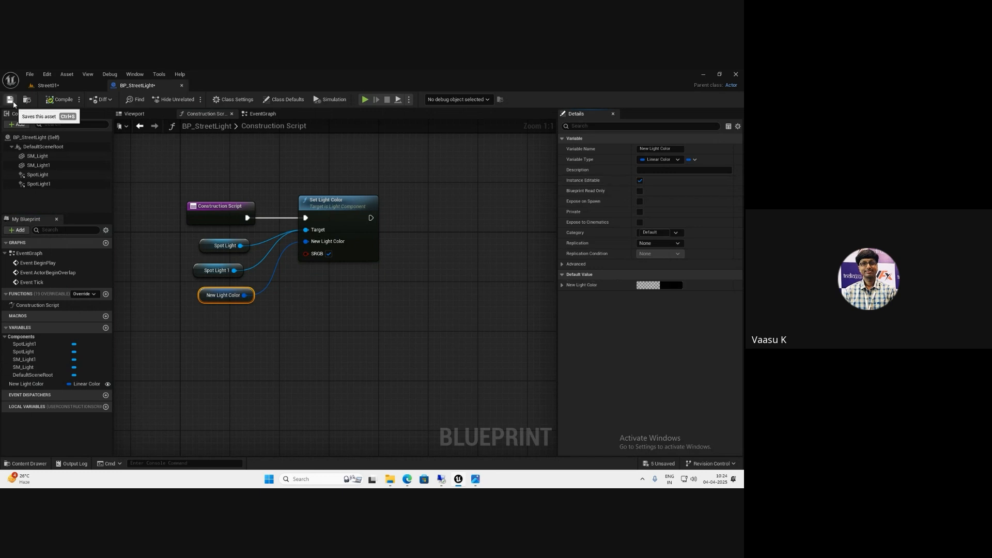
click(10, 100)
In the Street01 level, brighten the street light's New Light Color to a value of 0.96875 and tint it pale peach
click(47, 85)
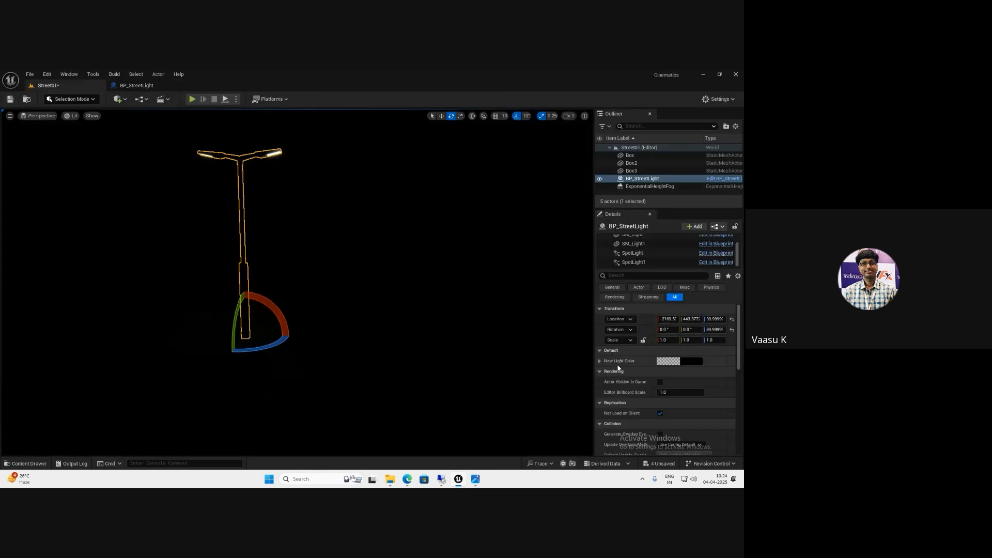
click(659, 362)
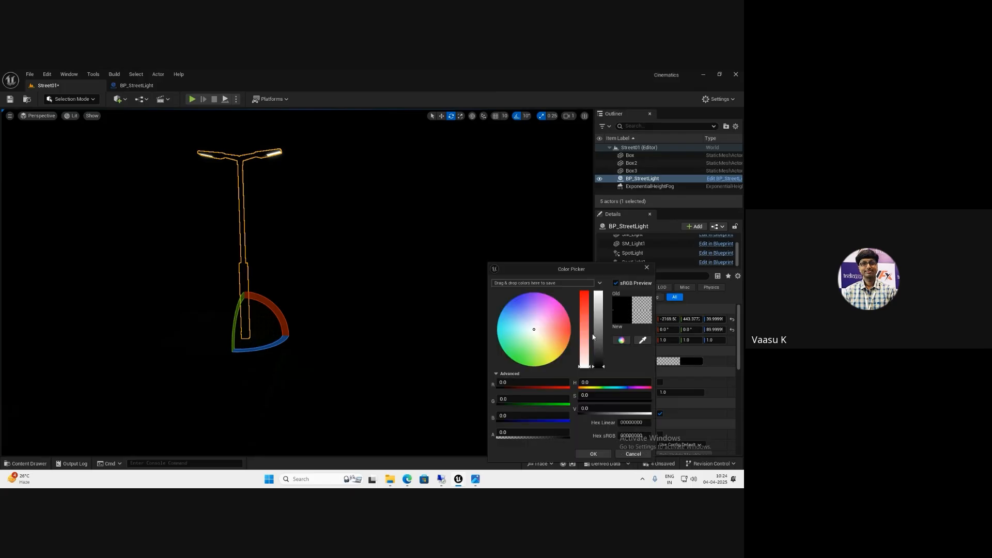
drag(593, 337, 595, 294)
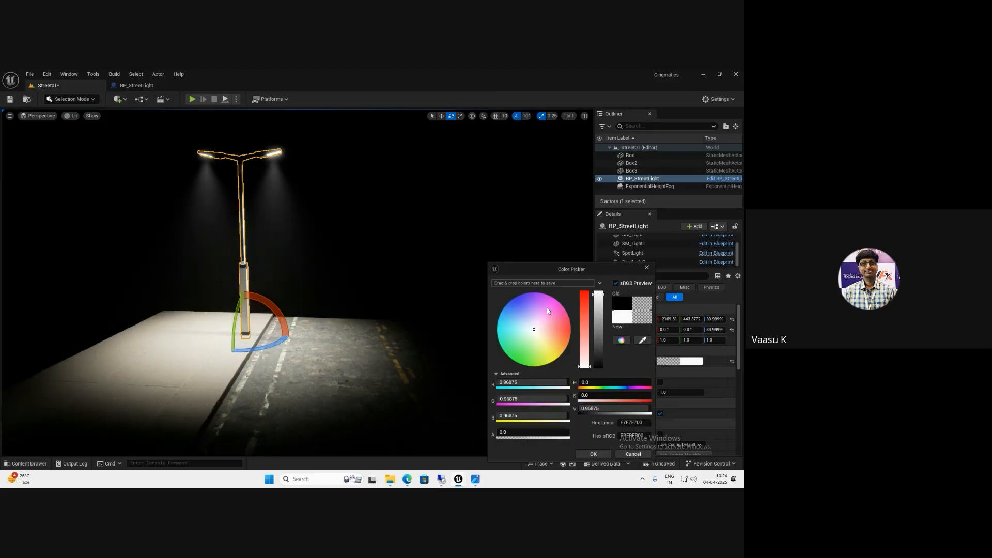
mouse_move(532, 329)
mouse_down()
mouse_move(531, 312)
mouse_move(548, 306)
mouse_move(557, 339)
mouse_move(541, 340)
mouse_up()
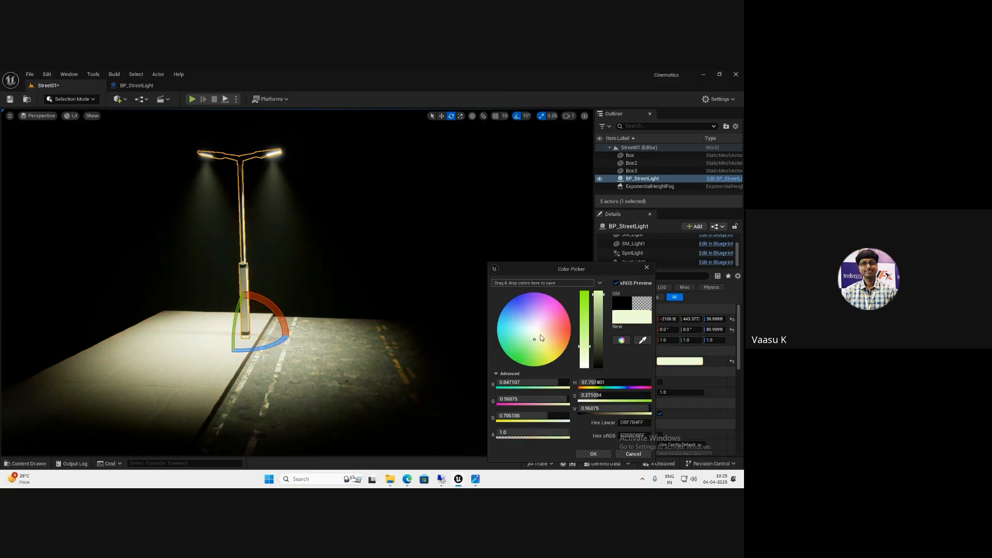
click(540, 331)
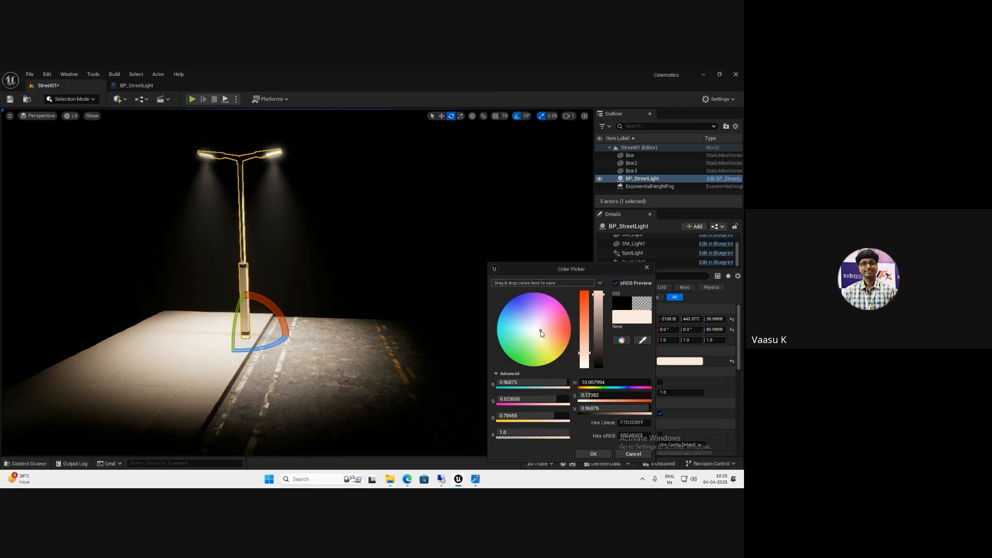
click(593, 454)
scroll(408, 323, down, 5)
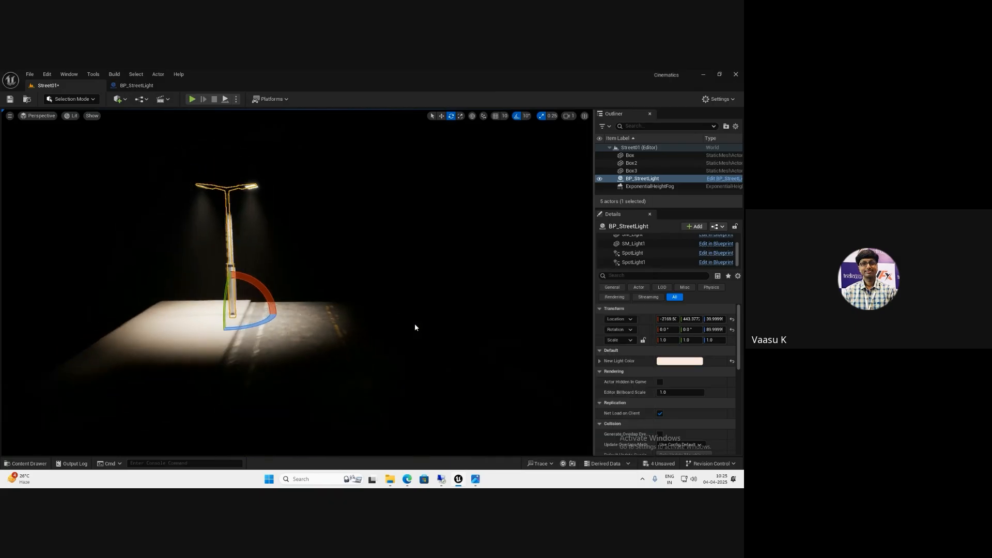
Change the street light's New Light Color to a near-white with 0.03125 saturation
click(693, 360)
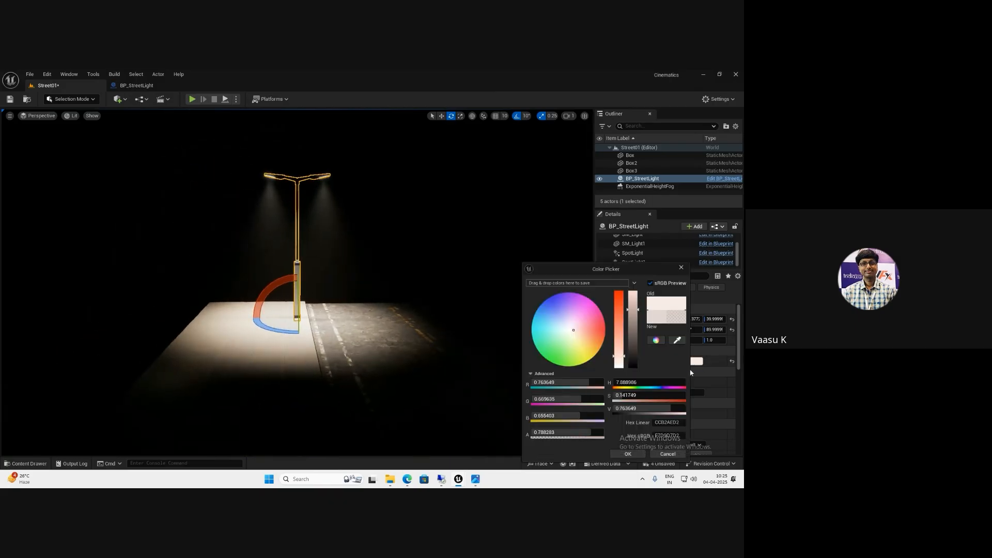
click(569, 330)
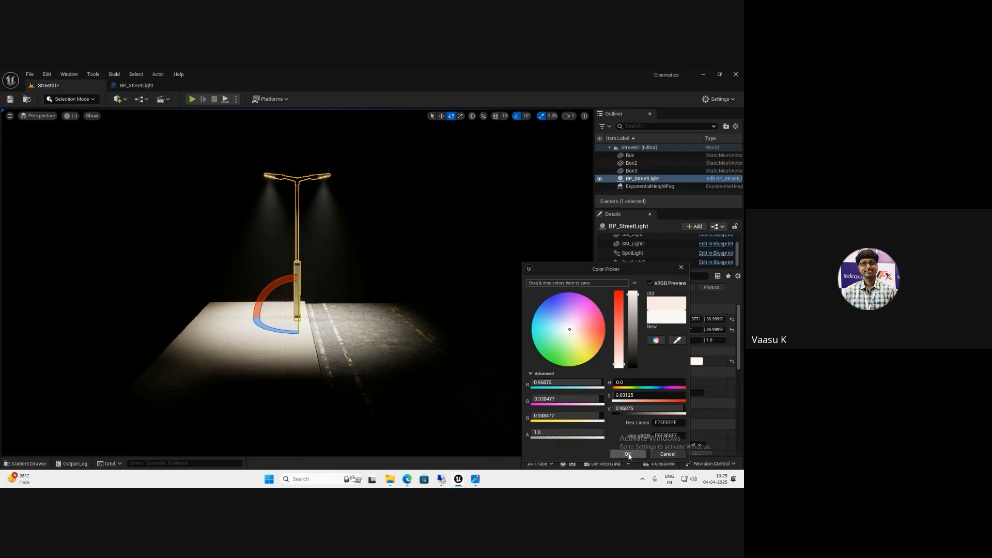
click(628, 454)
In the BP_StreetLight construction script, duplicate the Spot Light and Spot Light 1 nodes and place the copies below Set Light Color
click(140, 88)
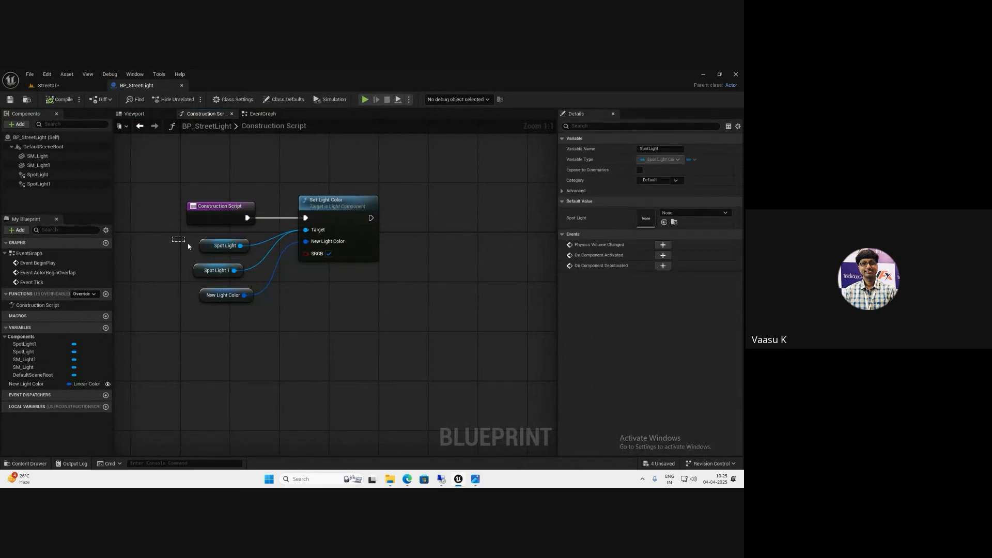
drag(176, 238, 253, 279)
key(ctrl+c)
key(ctrl+v)
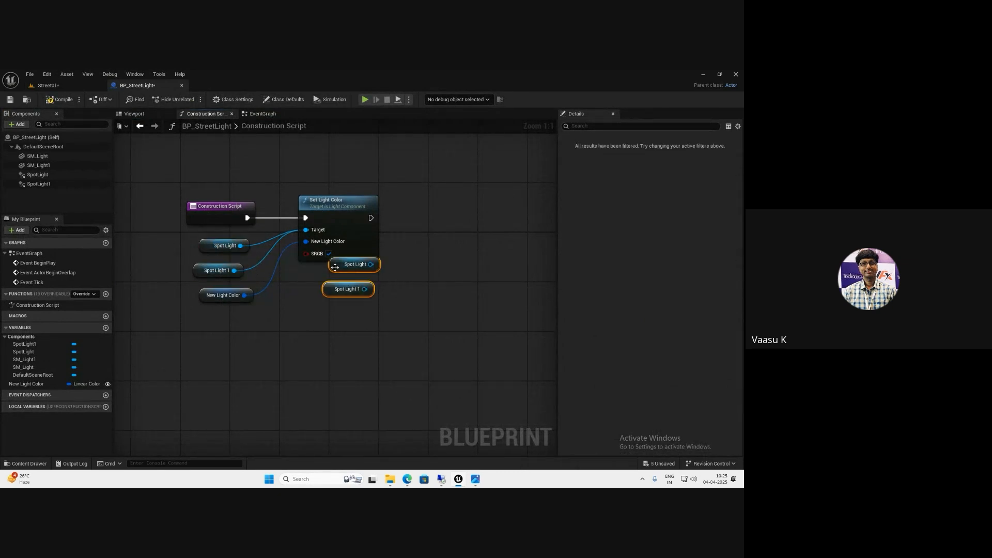
drag(335, 267, 348, 286)
click(423, 278)
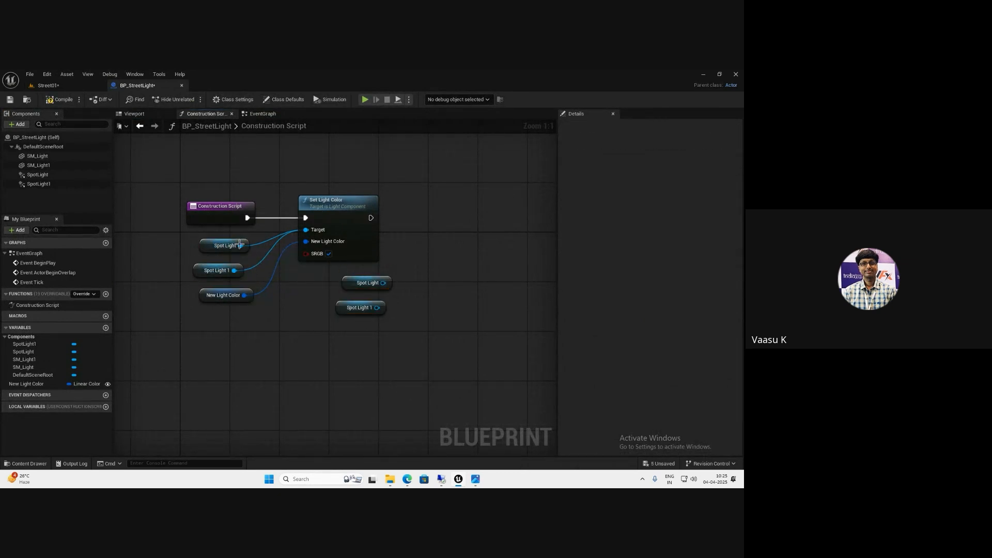
Add a Set Outer Cone Angle node targeting the copied Spot Light and delete the extra Spot Light node created with it
click(37, 174)
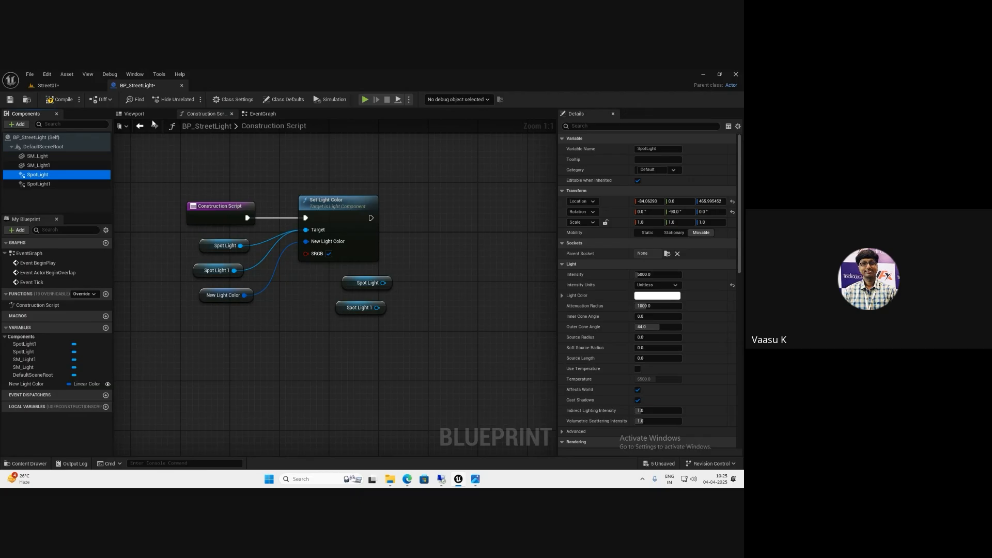
drag(383, 283, 424, 227)
text(st)
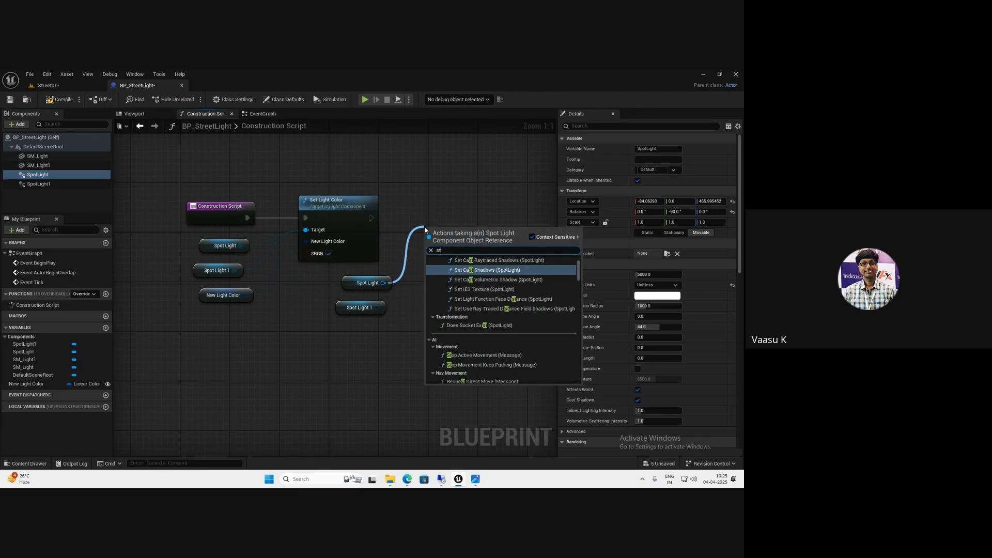
key(BackSpace)
text(etou)
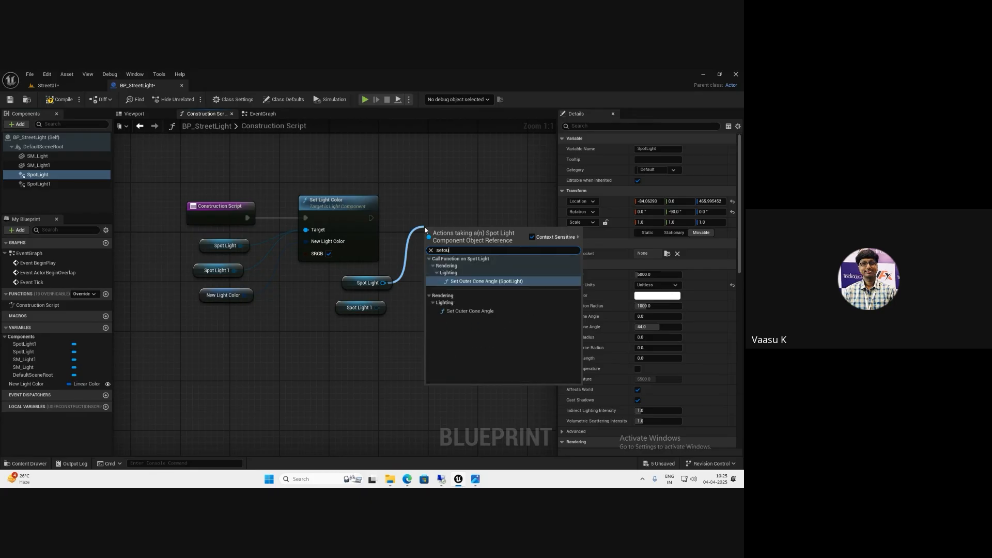
click(516, 282)
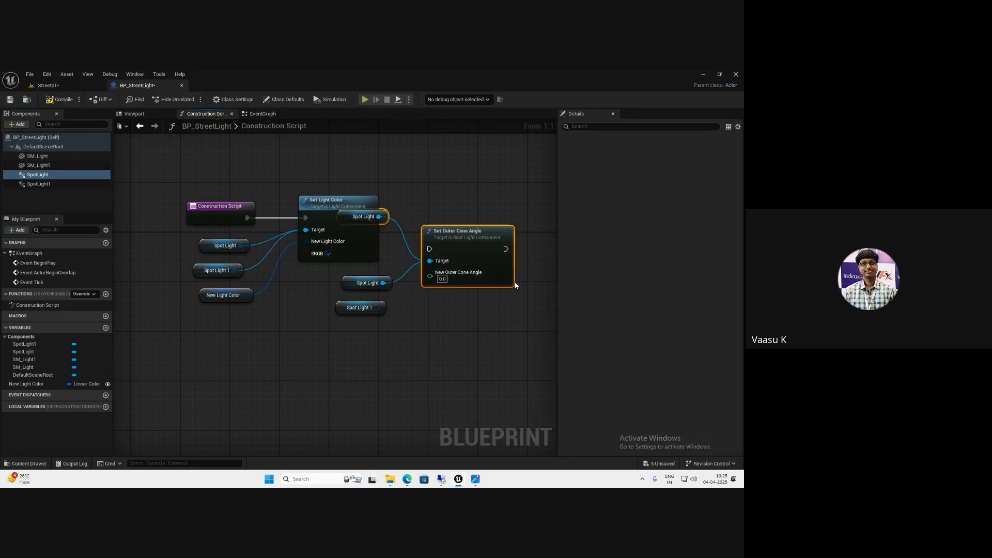
click(394, 245)
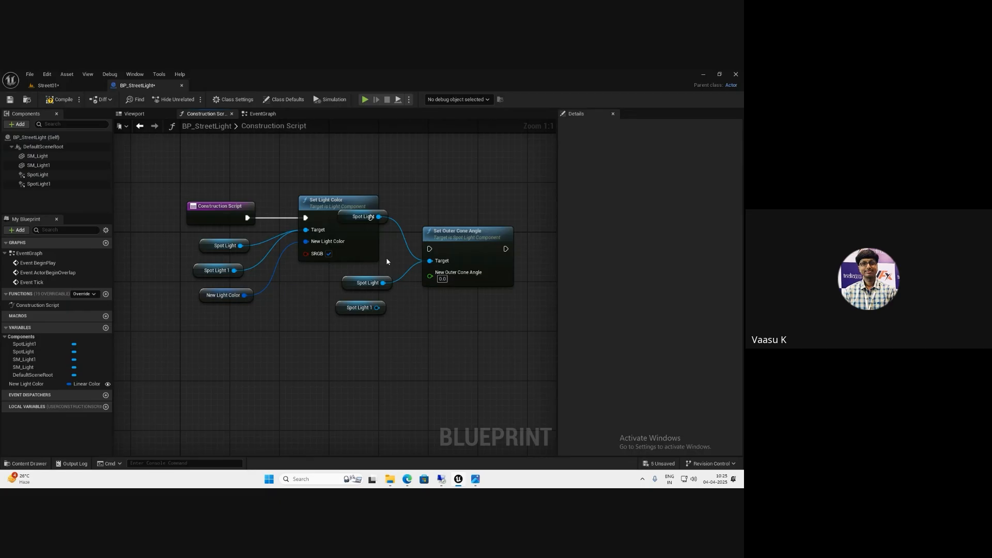
click(385, 217)
key(Delete)
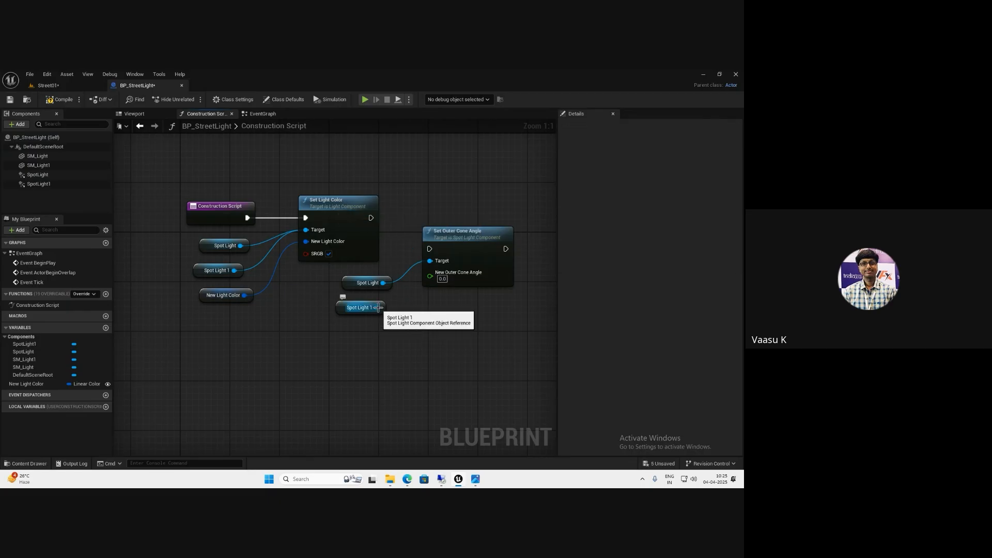
Wire the copied Spot Light 1 and the Set Light Color execution output into Set Outer Cone Angle, and tidy the node layout
drag(379, 308, 430, 261)
drag(371, 218, 459, 220)
drag(356, 261, 335, 276)
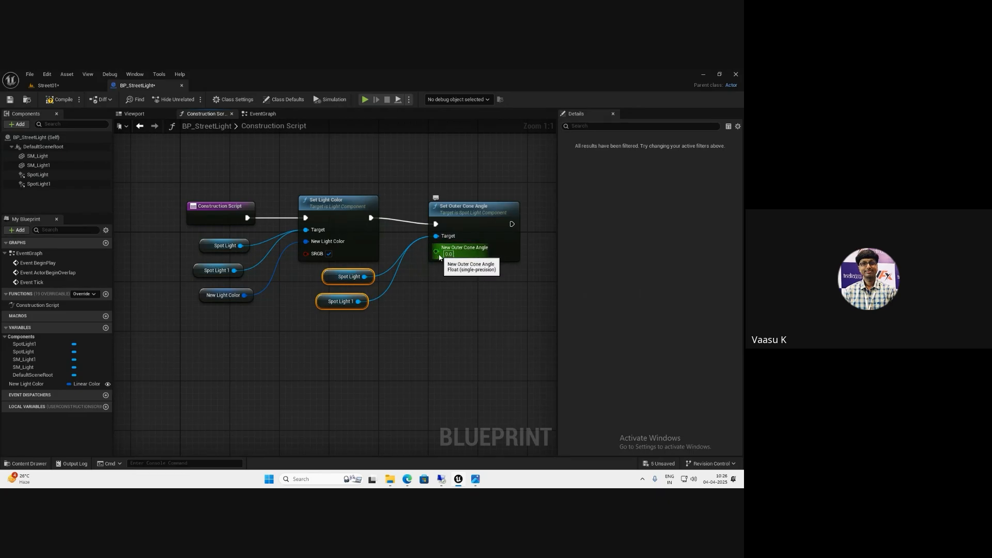
Promote the New Outer Cone Angle input to a float variable and place its node below the copied Spot Light 1
click(85, 383)
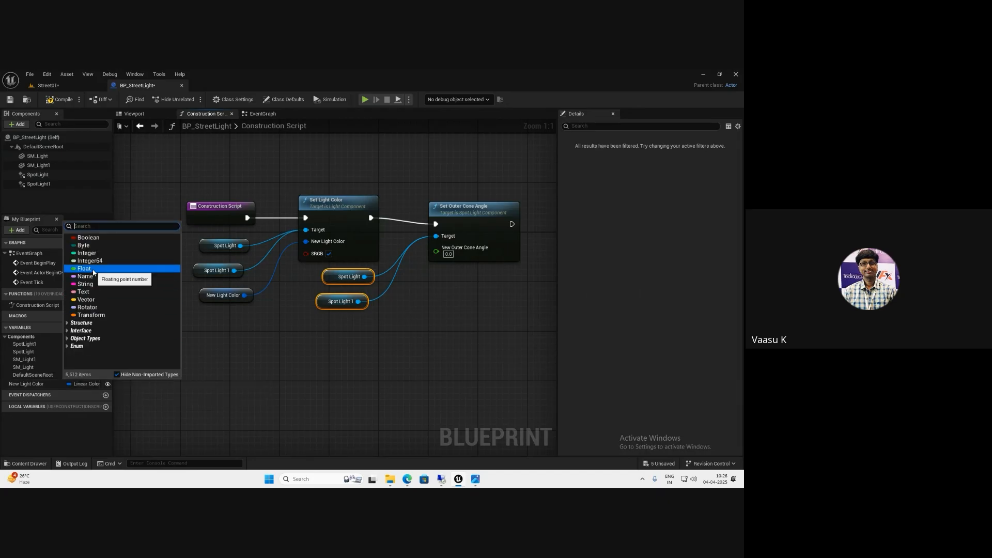
right_click(436, 248)
click(456, 274)
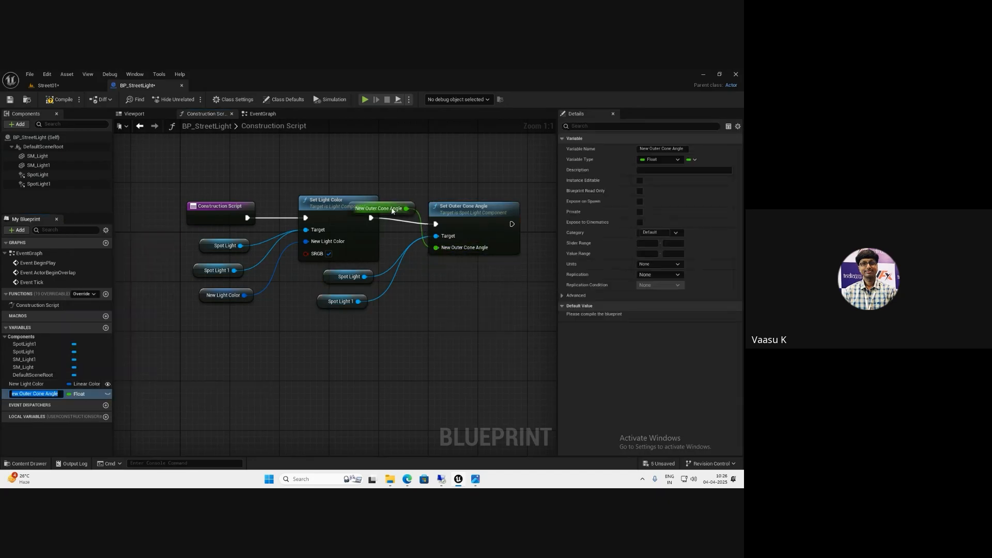
drag(392, 210, 351, 326)
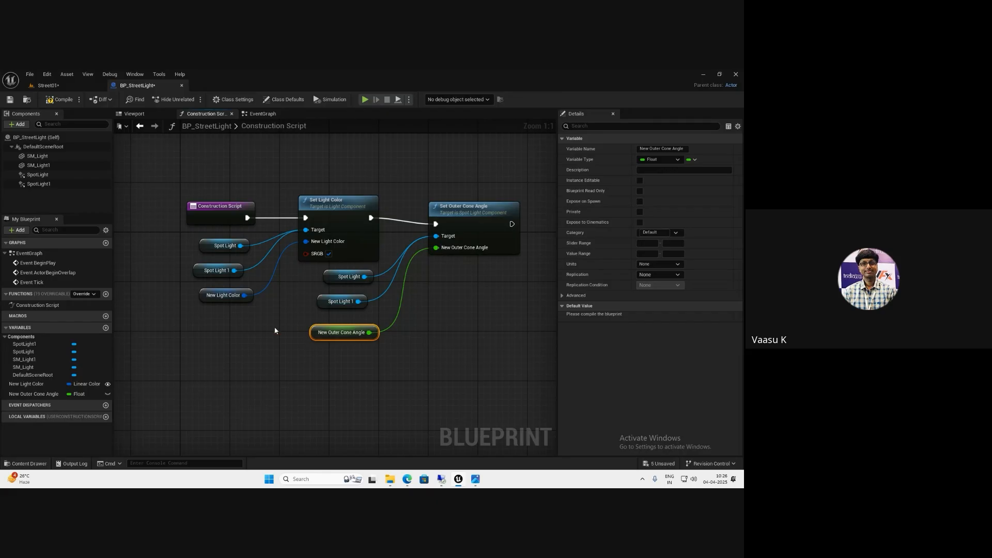
Make the New Outer Cone Angle variable instance editable and compile the blueprint
click(107, 394)
click(48, 85)
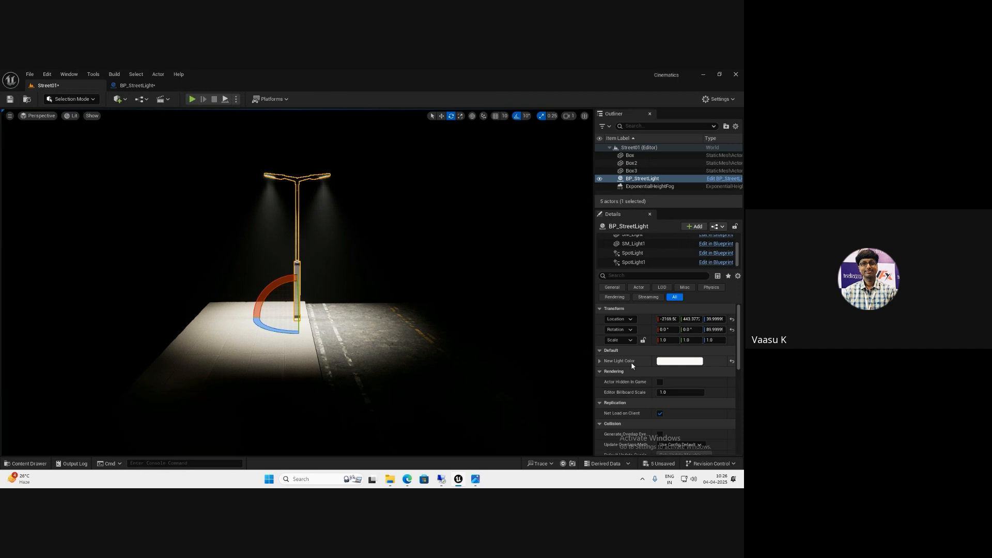
click(138, 85)
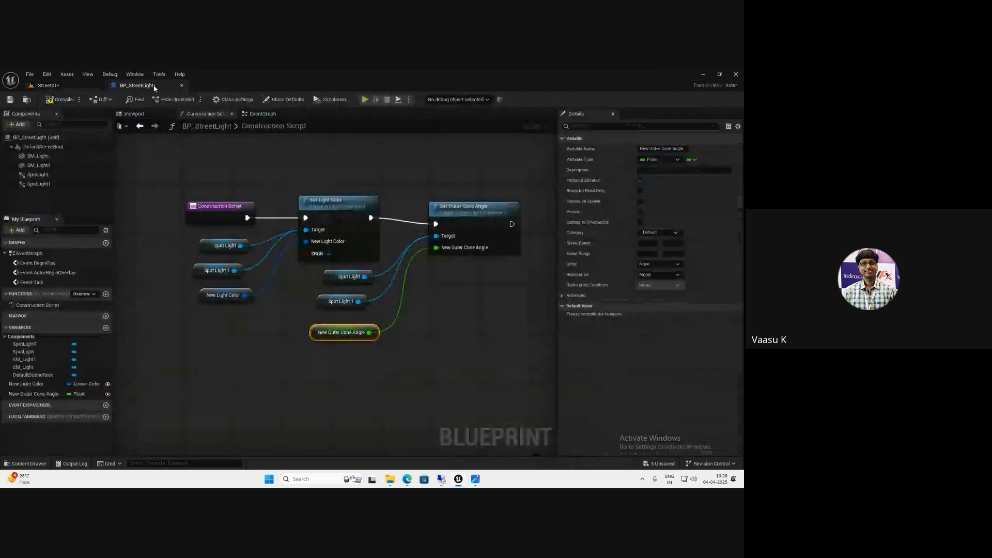
click(72, 100)
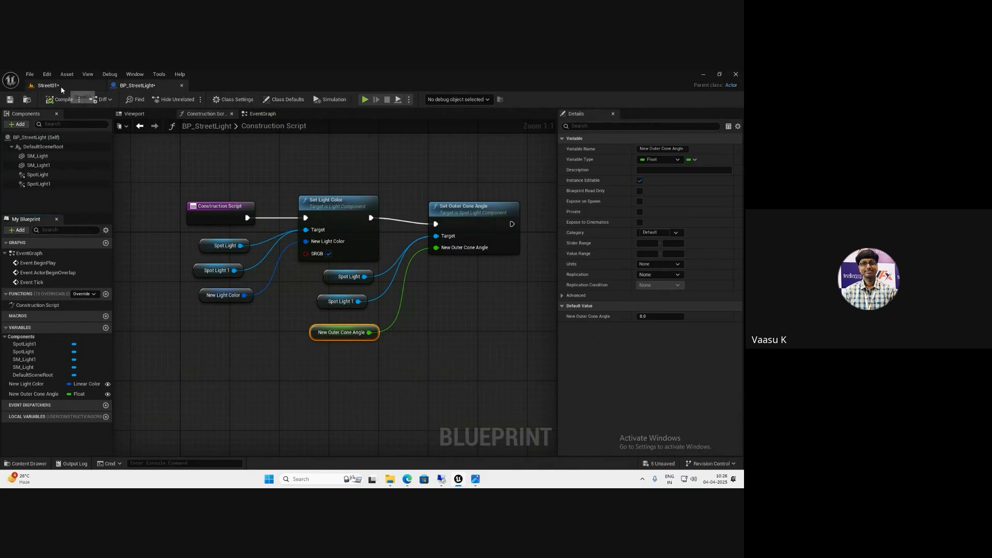
In the Street01 level, set the street light's New Outer Cone Angle to 1000
click(60, 86)
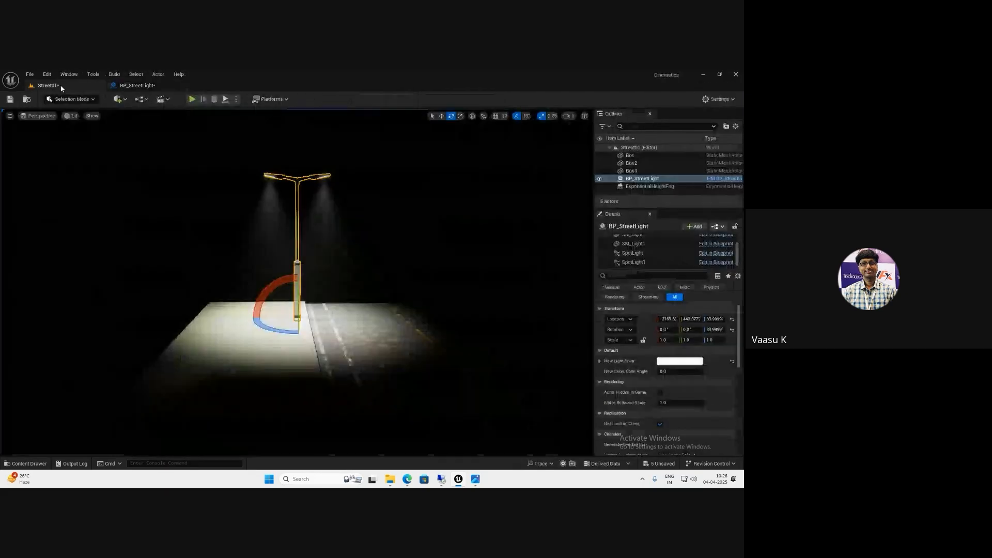
click(673, 371)
text(1000)
key(Return)
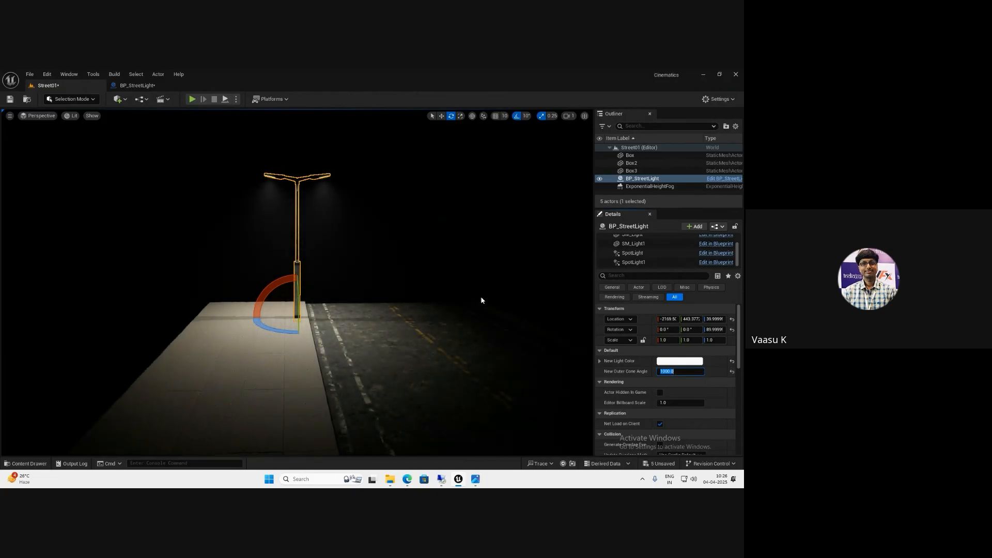
Try New Outer Cone Angle values of 400 and 500 on the street light and show the light cone outlines in the viewport
key(d)
right_drag(457, 308, 456, 307)
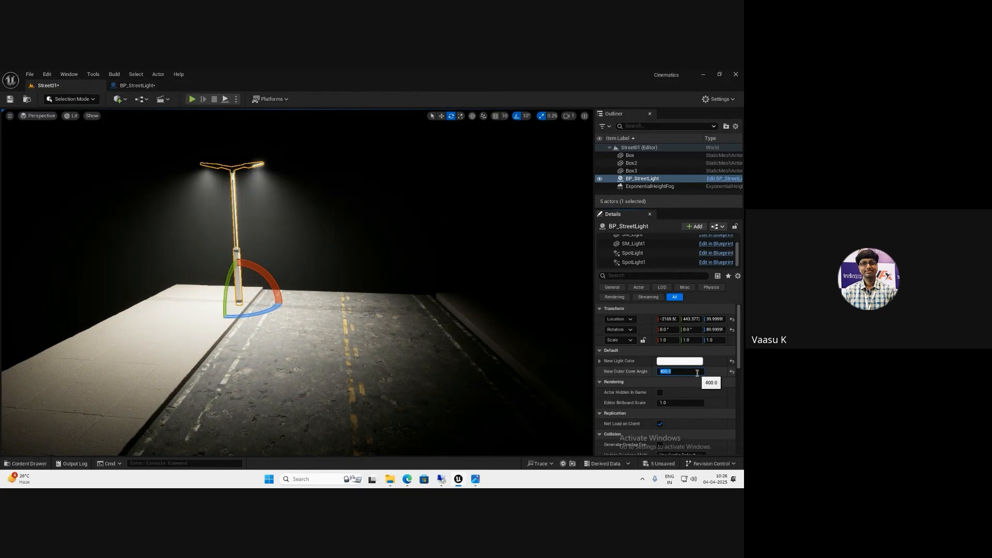
right_drag(504, 354, 472, 354)
key(a)
key(g)
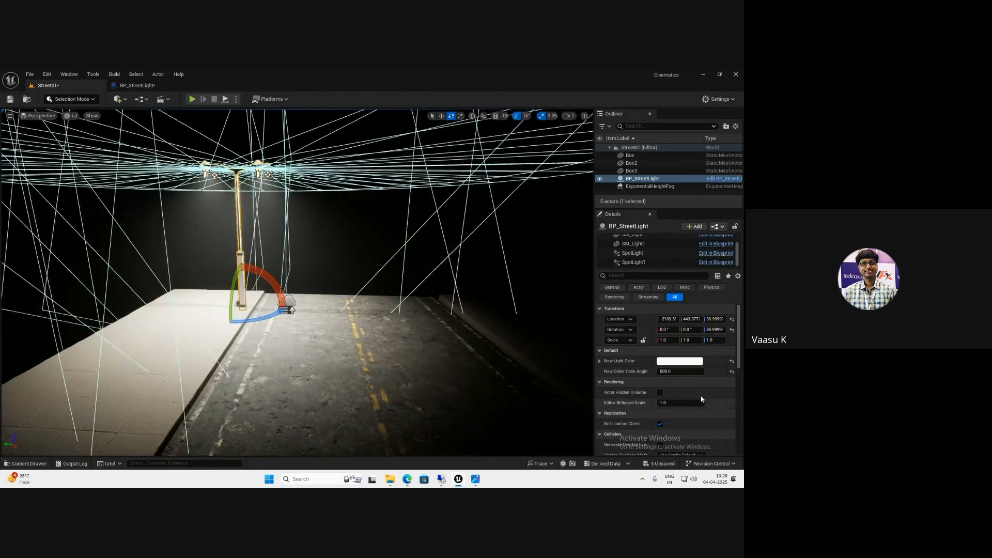
Try New Outer Cone Angle values of 90 and 30 on the street light
click(677, 371)
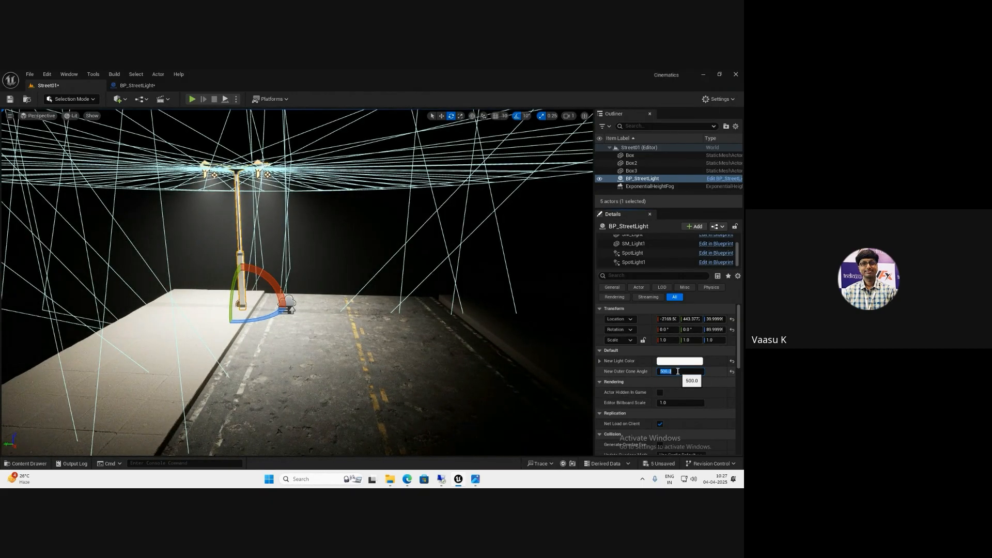
text(90)
key(Return)
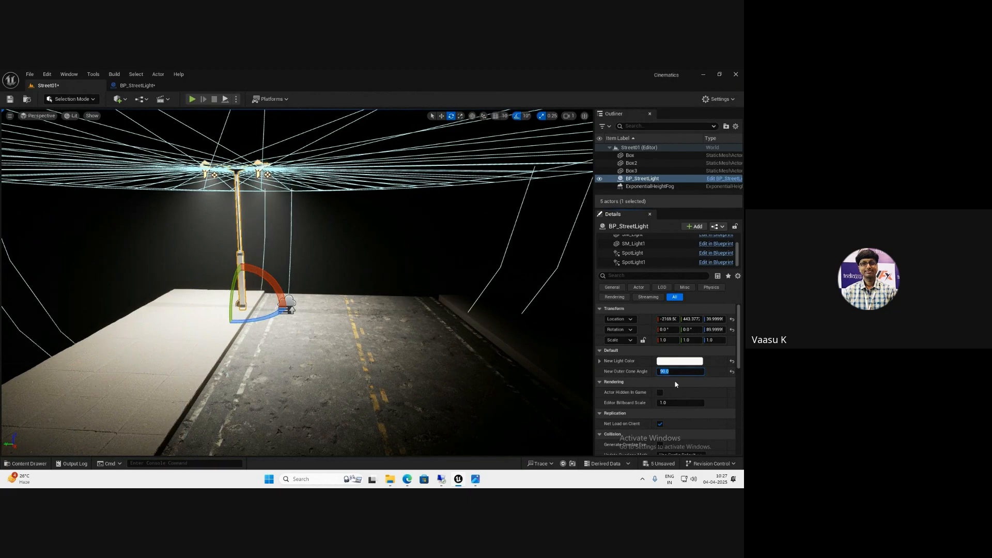
text(30)
key(Return)
Adjust the street light's New Outer Cone Angle to about 54.8
scroll(384, 296, up, 3)
scroll(384, 296, down, 3)
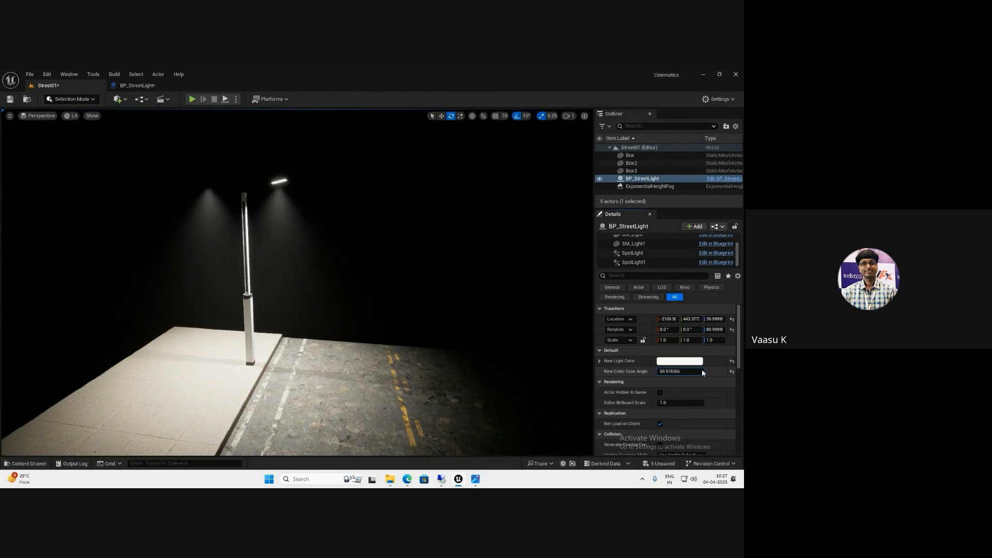
drag(701, 369, 699, 370)
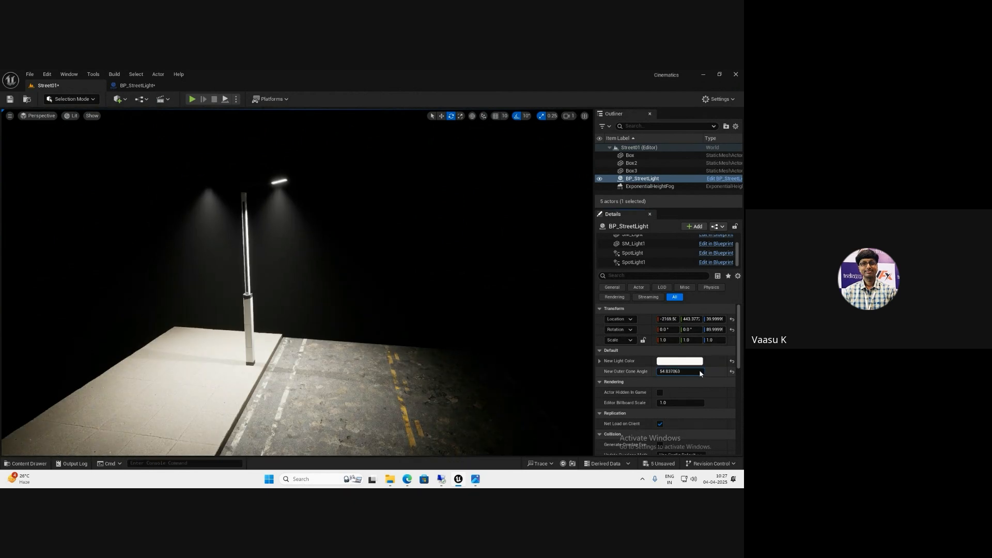
In the BP_StreetLight blueprint, check the SpotLight component's light settings and move the Set Outer Cone Angle node slightly closer to Set Light Color
click(137, 85)
click(38, 175)
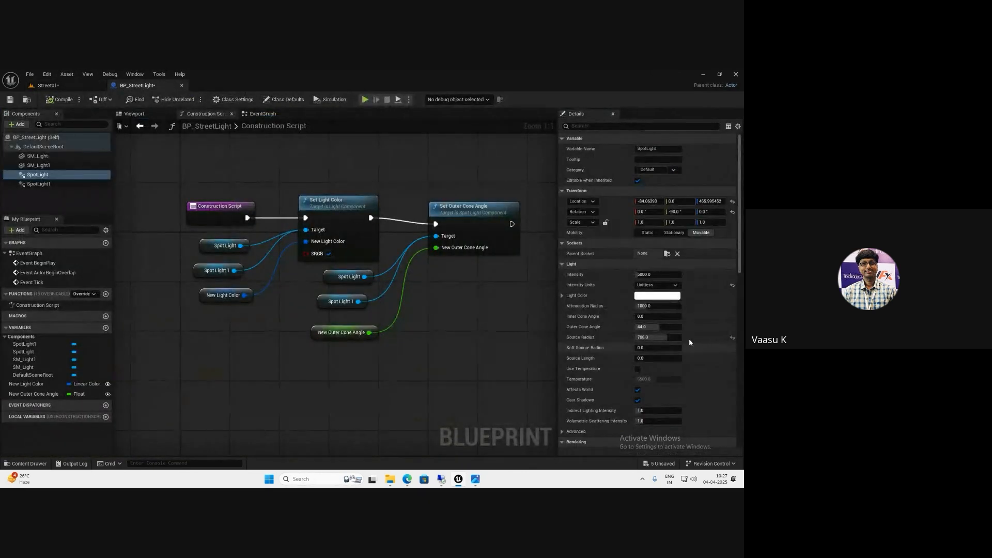
right_drag(477, 277, 438, 285)
click(439, 220)
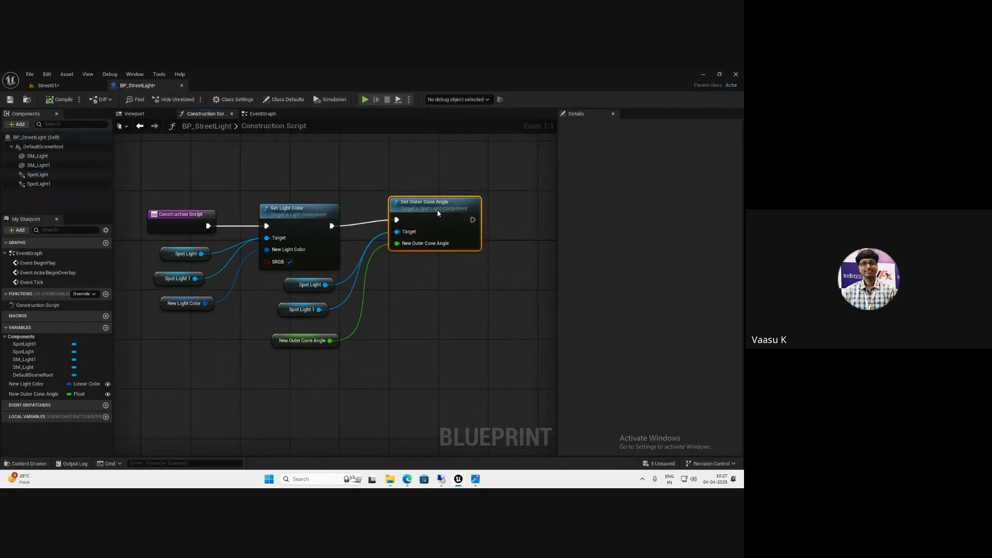
drag(440, 229, 433, 217)
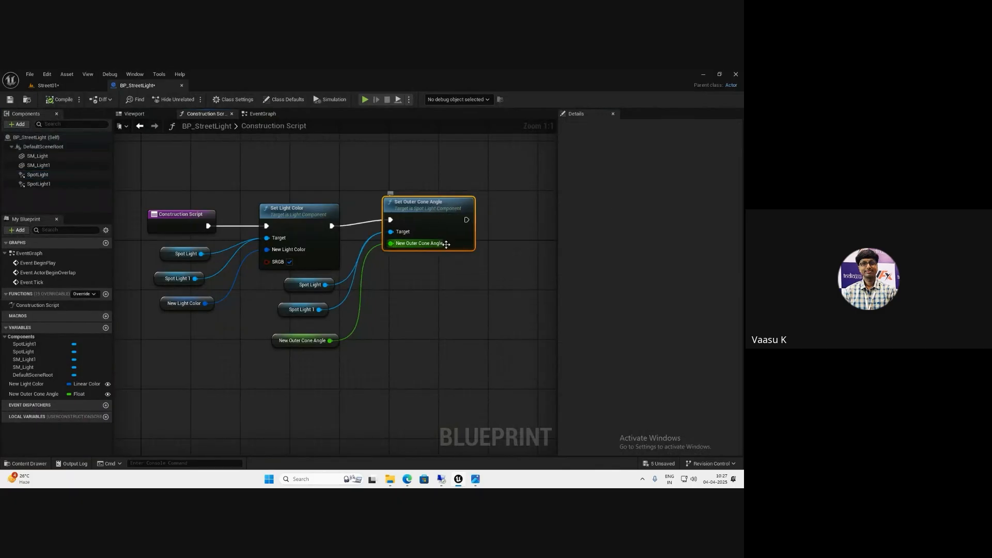
right_drag(464, 285, 437, 302)
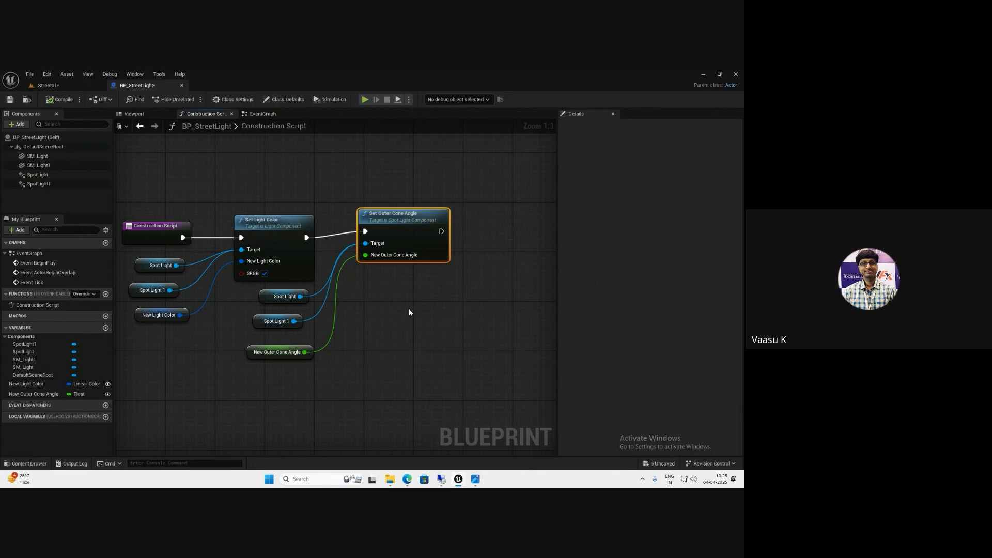
right_drag(391, 295, 371, 307)
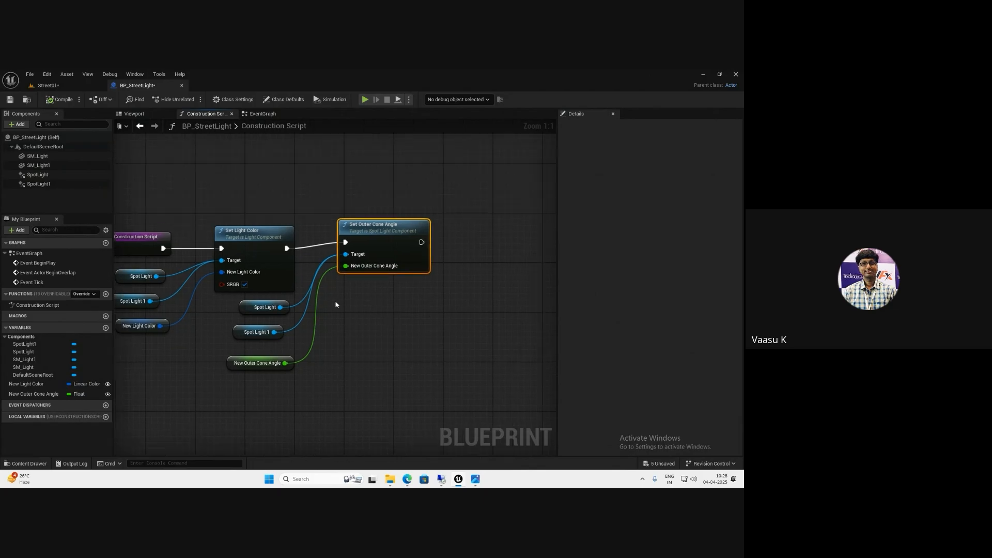
Add a Set Intensity node for SpotLight to the construction script and connect SpotLight1 to its target as well
right_click(439, 300)
text(setint)
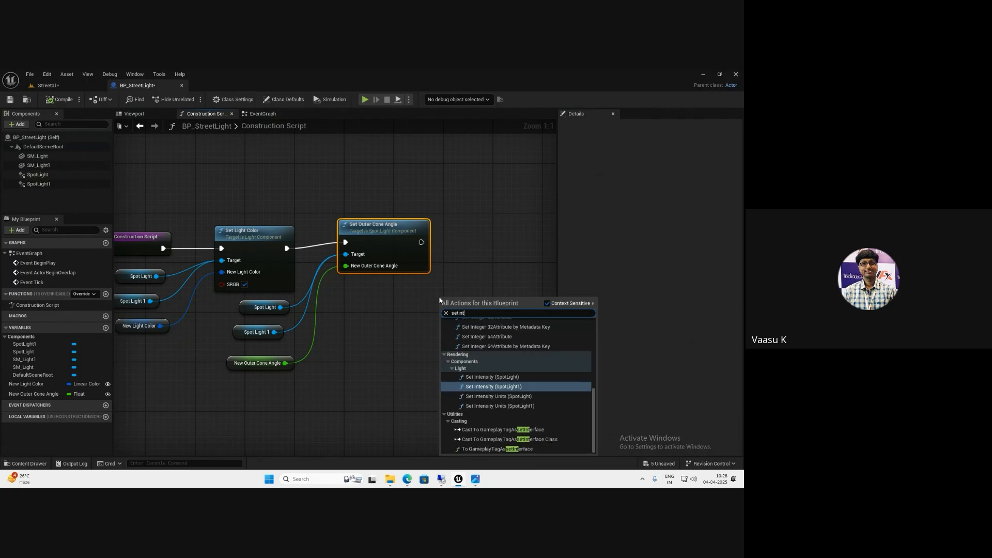
click(510, 376)
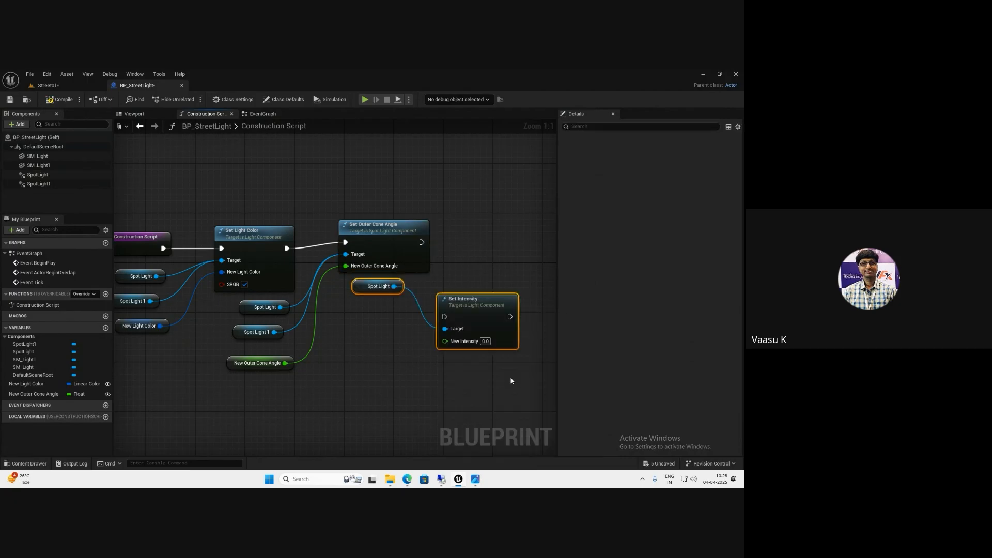
drag(39, 184, 444, 329)
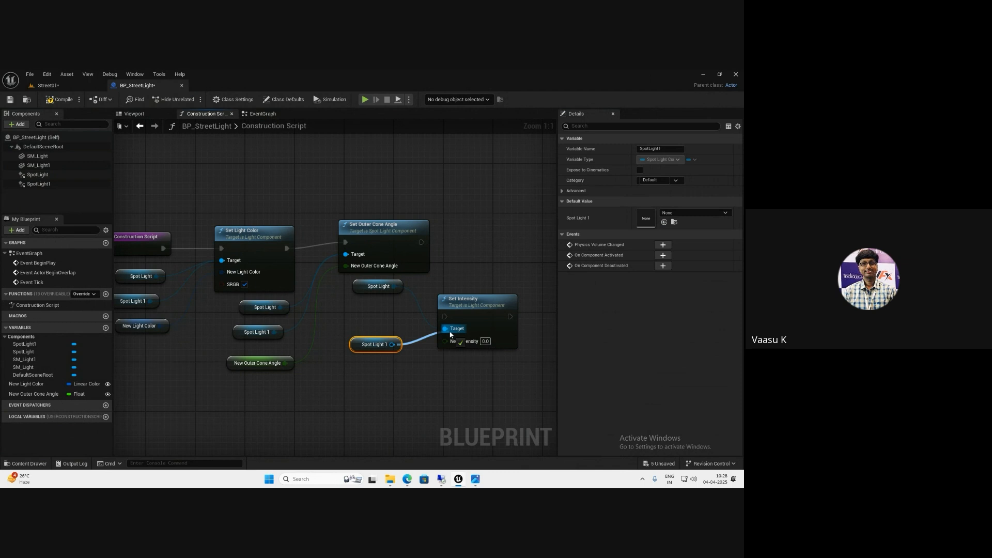
Place Set Intensity after Set Outer Cone Angle, link their execution pins, and tuck the Spot Light 1 node under Spot Light
drag(484, 300, 504, 235)
drag(421, 242, 483, 232)
drag(368, 348, 367, 311)
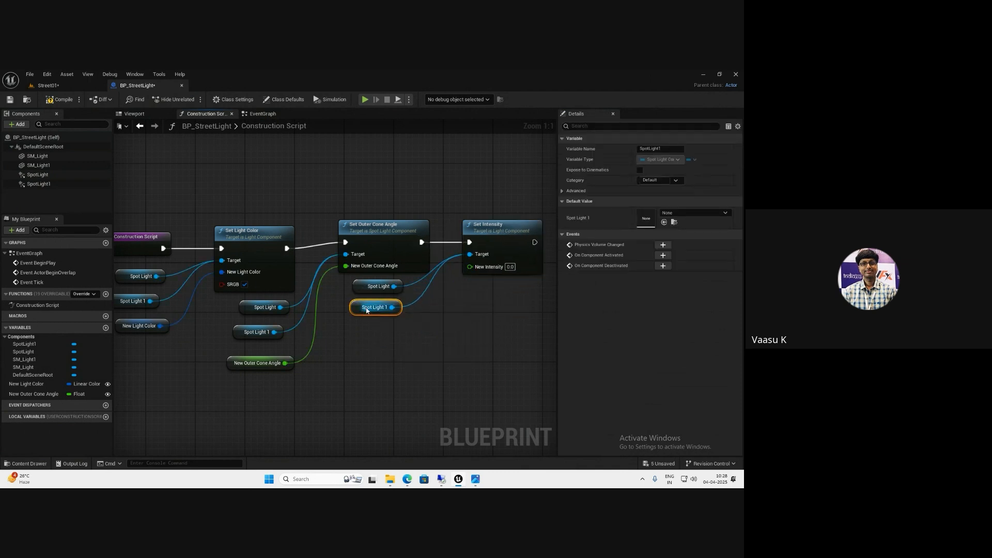
Promote the New Intensity input to an instance-editable variable, move its node below the spot light nodes, and compile and save the blueprint
right_click(476, 269)
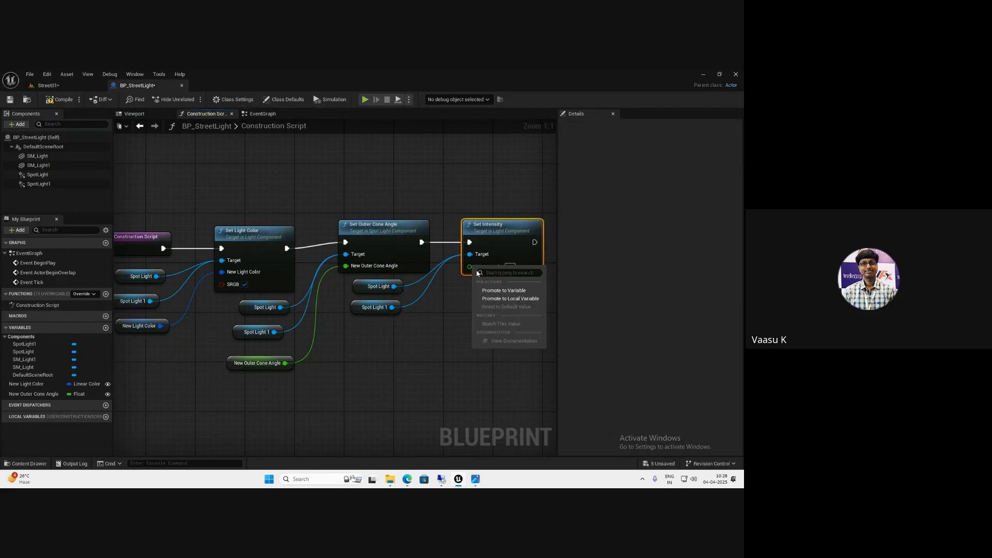
click(503, 290)
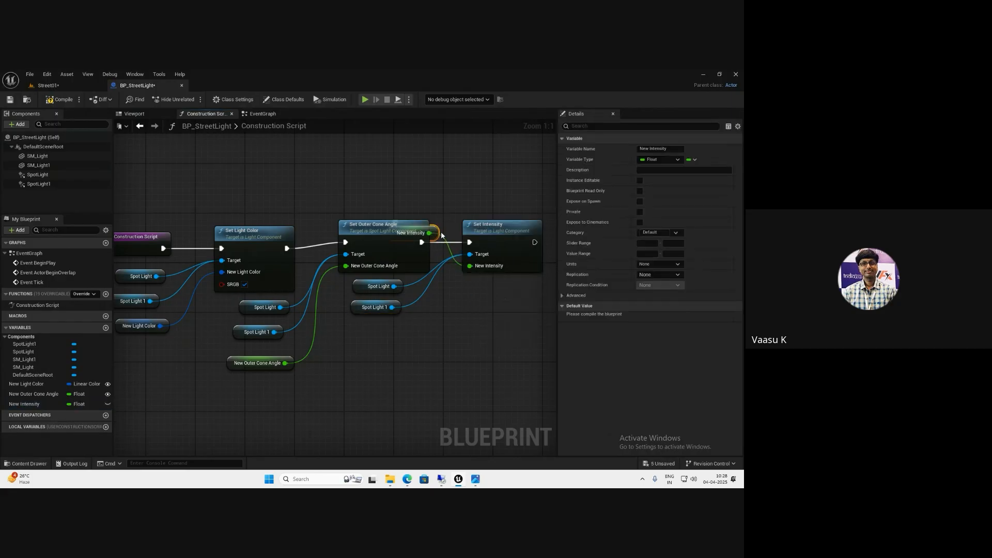
drag(428, 231, 414, 340)
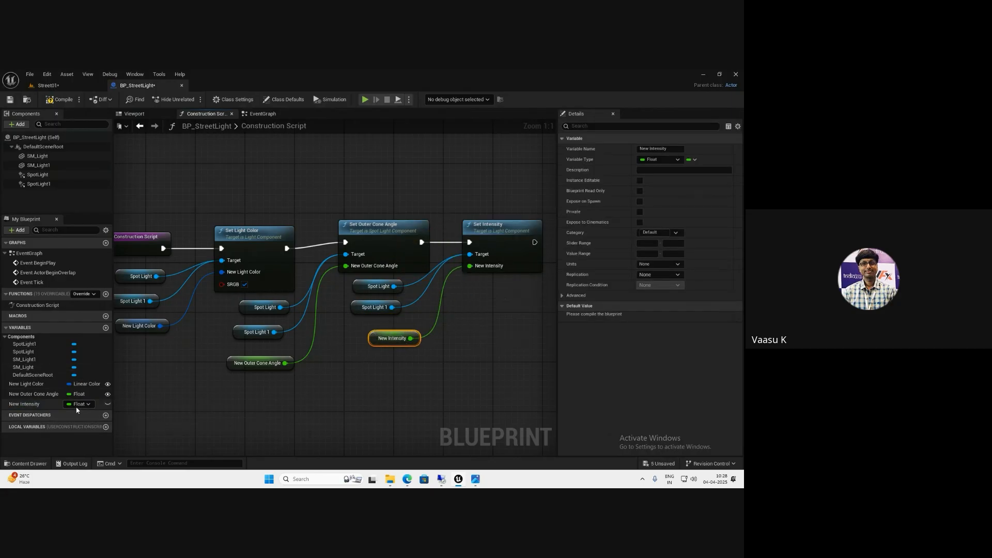
click(108, 406)
click(60, 99)
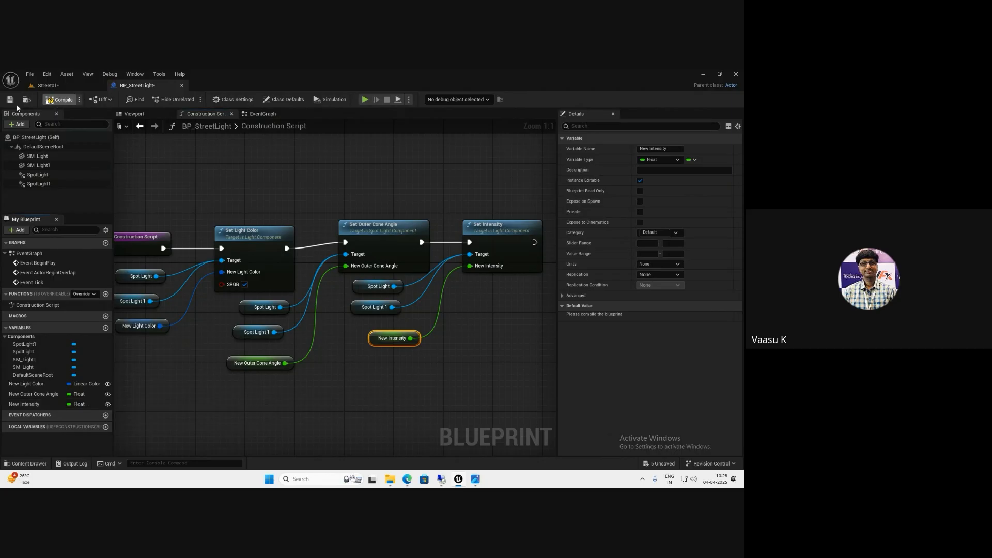
click(10, 99)
In the Street01 level, set the street light's New Intensity to 5000 and view the lit street
click(47, 85)
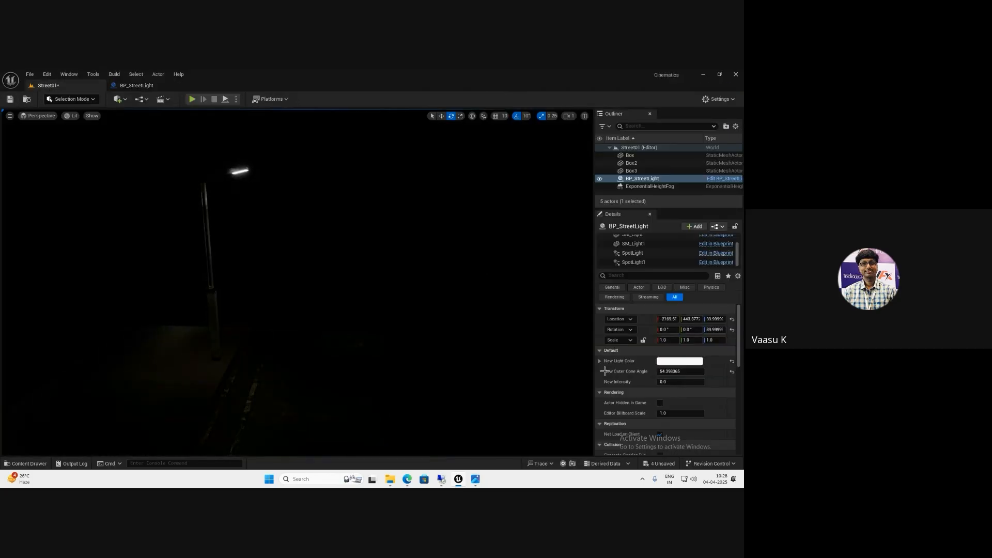
click(681, 382)
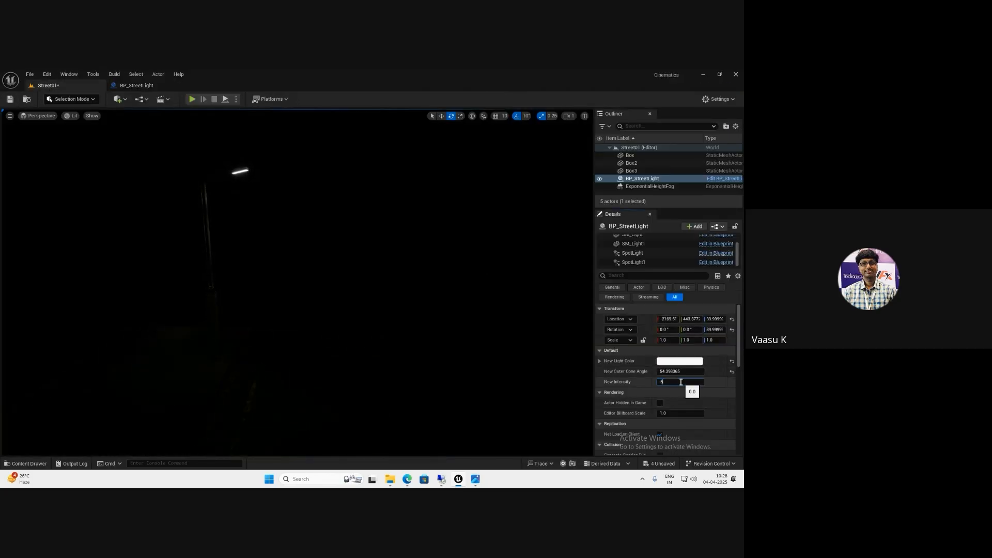
key(Return)
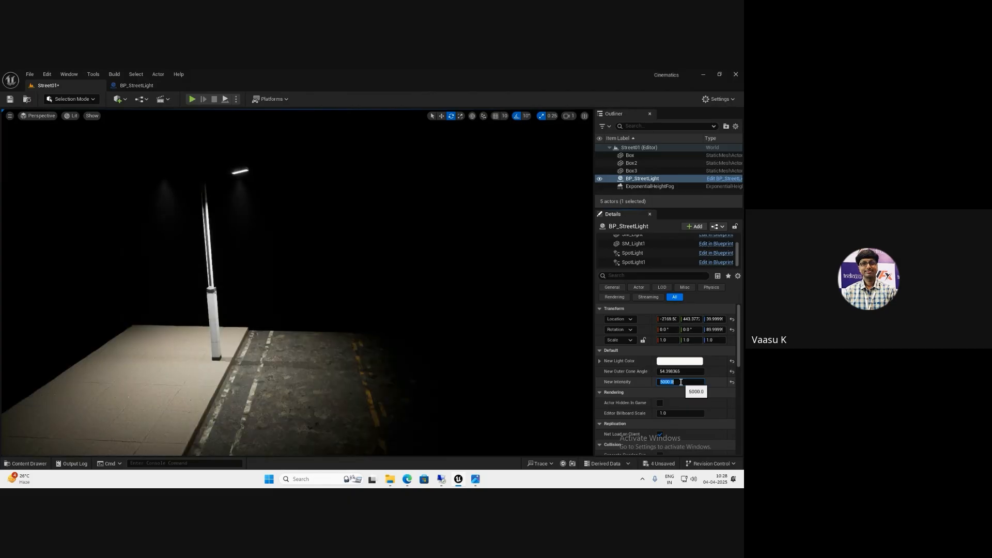
click(681, 383)
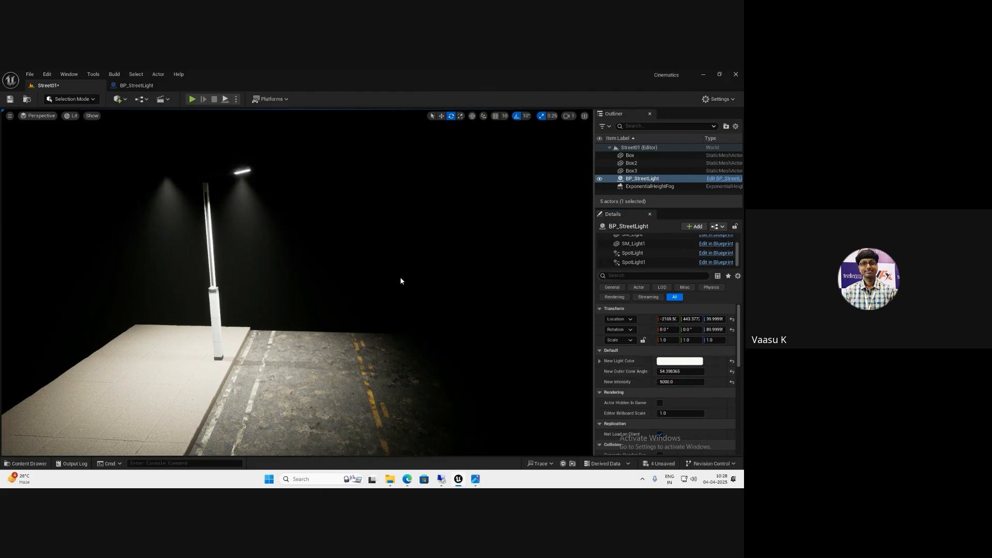
alt+drag(399, 276, 406, 278)
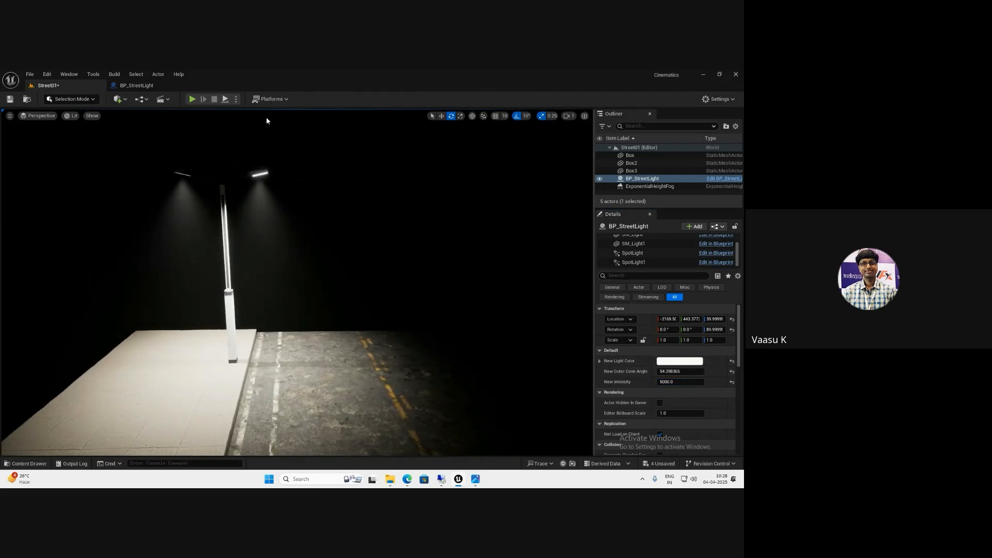
In BP_StreetLight, duplicate the Set Intensity node with its Spot Light 1 and New Intensity nodes and place the copies beside the original
click(137, 85)
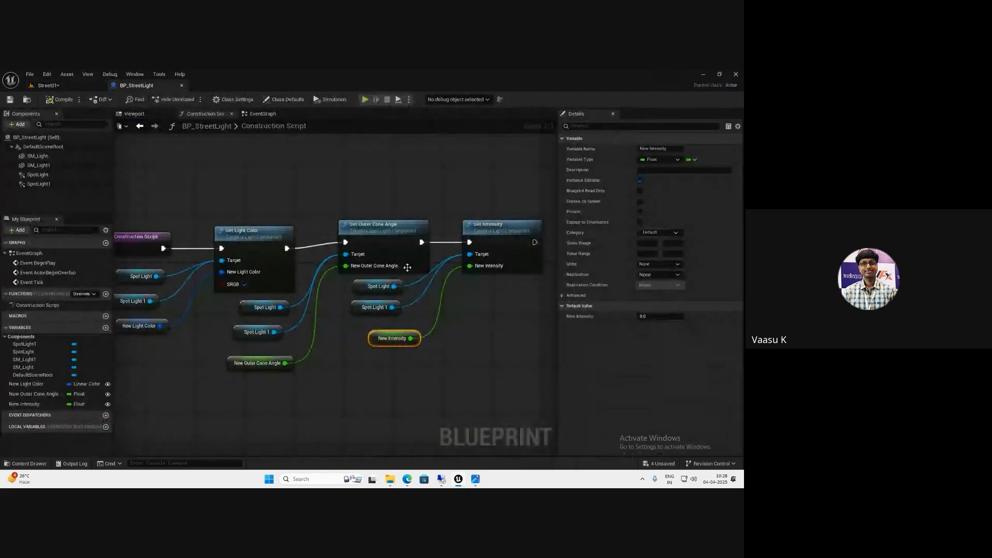
click(363, 308)
shift+click(502, 231)
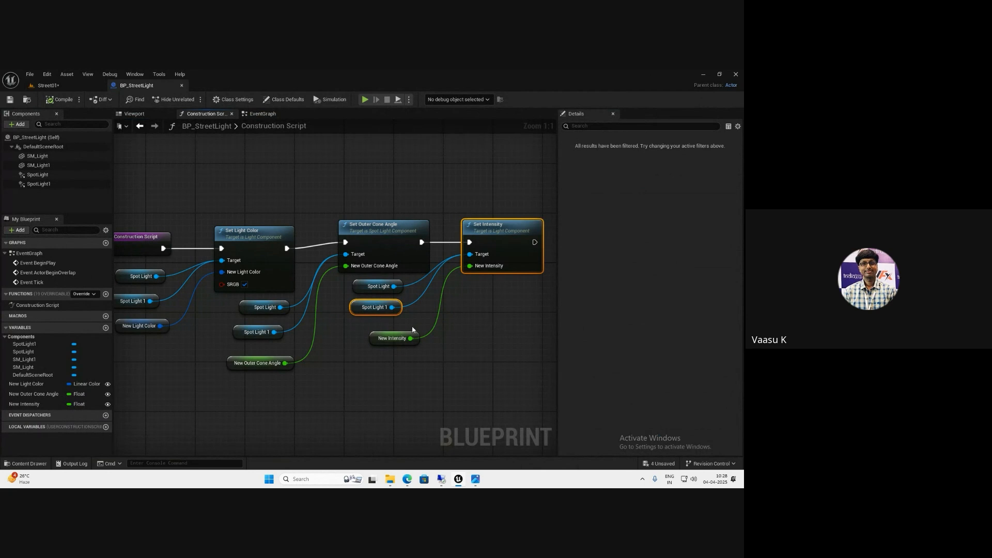
shift+click(393, 338)
key(ctrl+c)
key(ctrl+v)
right_drag(467, 343, 379, 334)
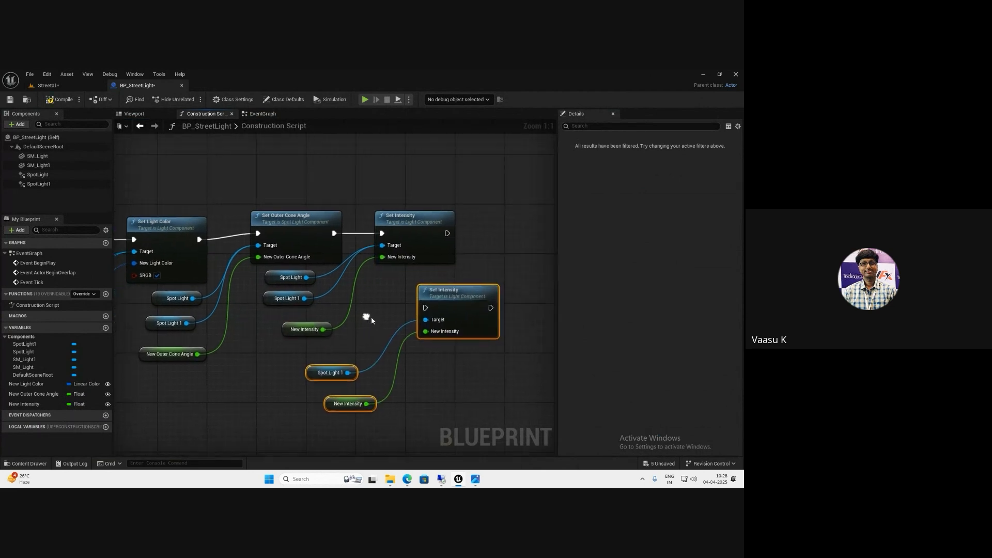
drag(461, 303, 510, 272)
click(461, 337)
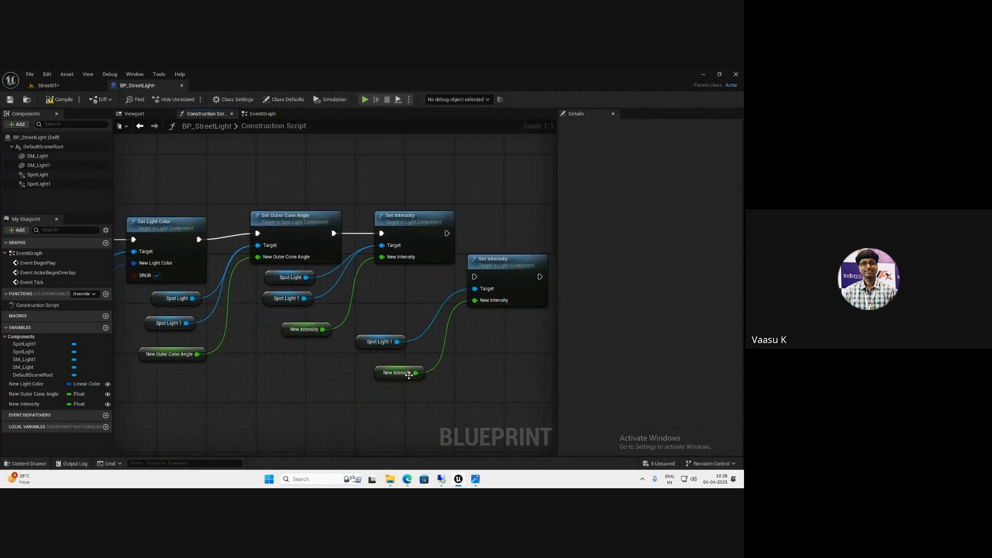
Replace the copied New Intensity node by promoting the second Set Intensity node's intensity input to a variable named New Intensity_SpotLight1
click(380, 374)
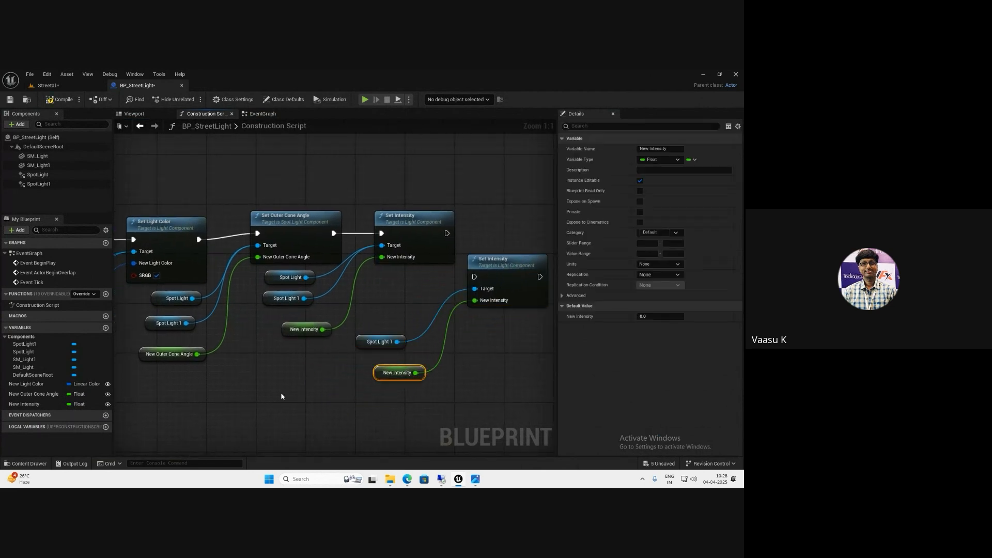
click(362, 413)
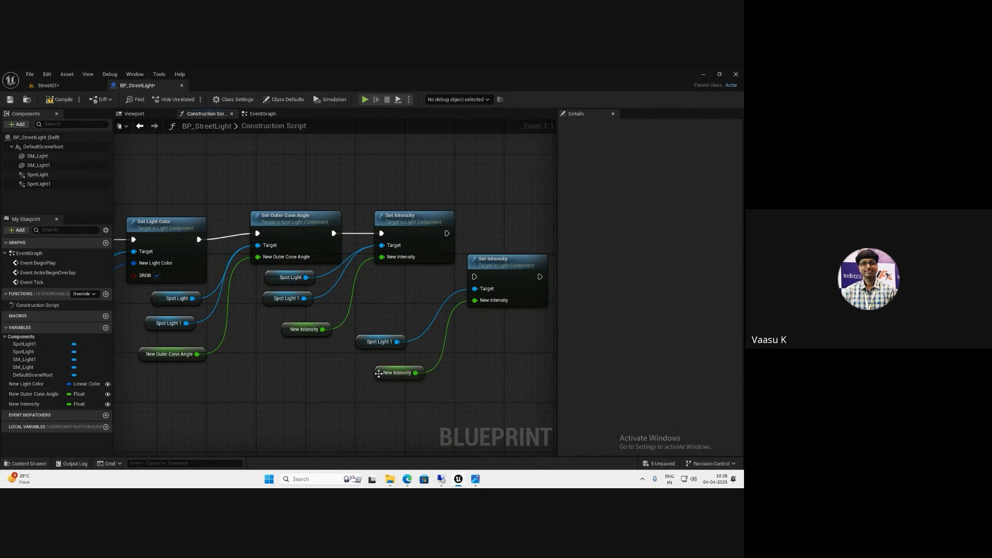
click(378, 373)
key(Delete)
right_click(483, 304)
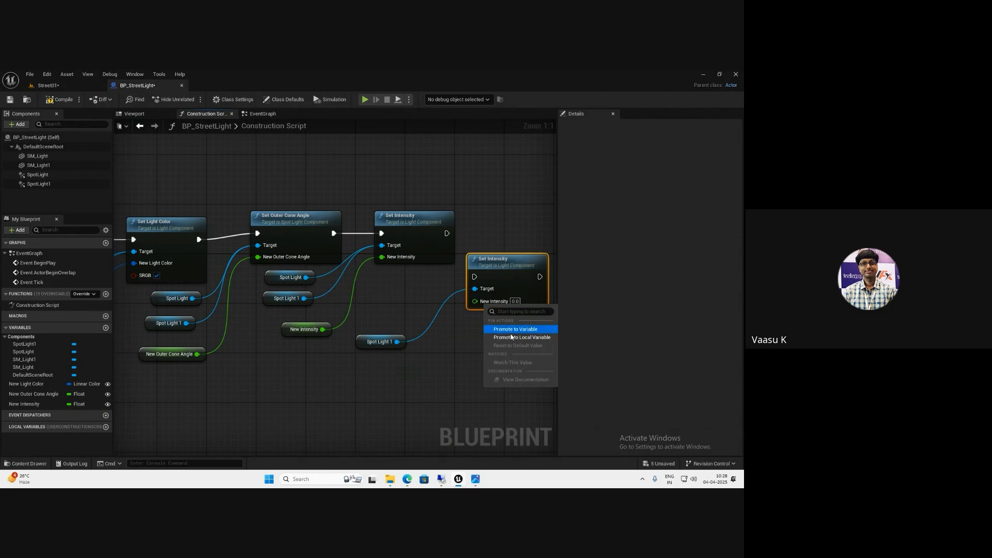
click(511, 329)
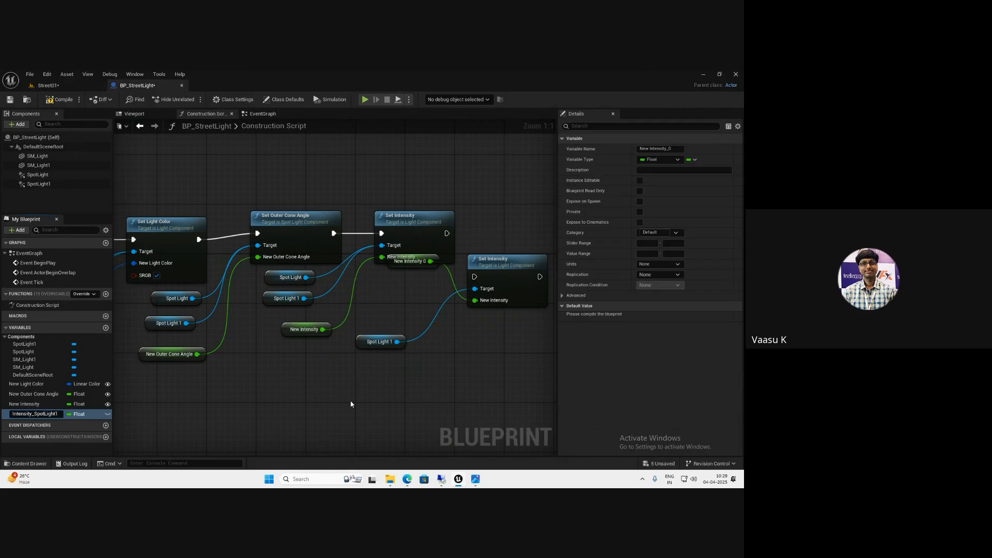
key(Return)
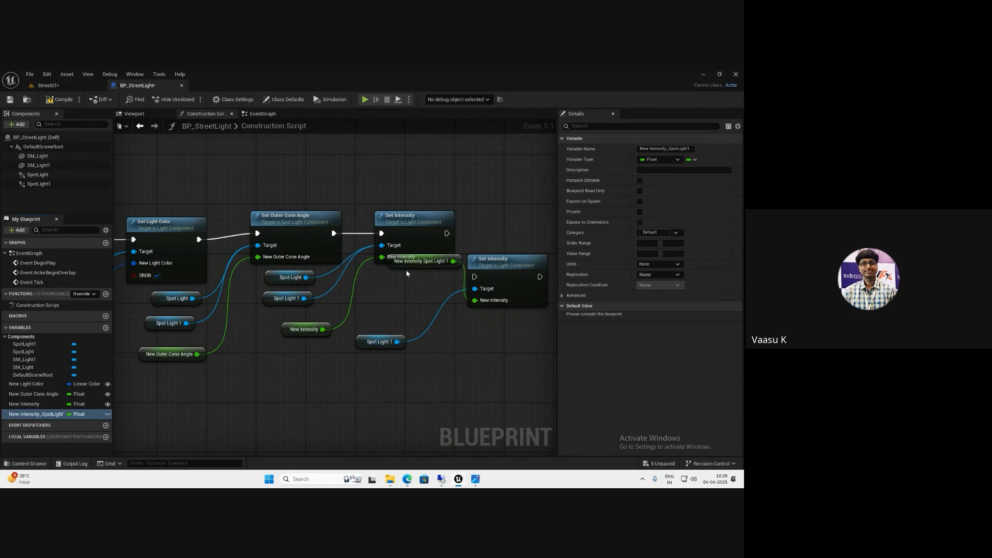
Arrange the Spot Light 1 and New Intensity Spot Light 1 nodes and chain the second Set Intensity node after the first
drag(392, 265, 413, 311)
drag(397, 361, 429, 342)
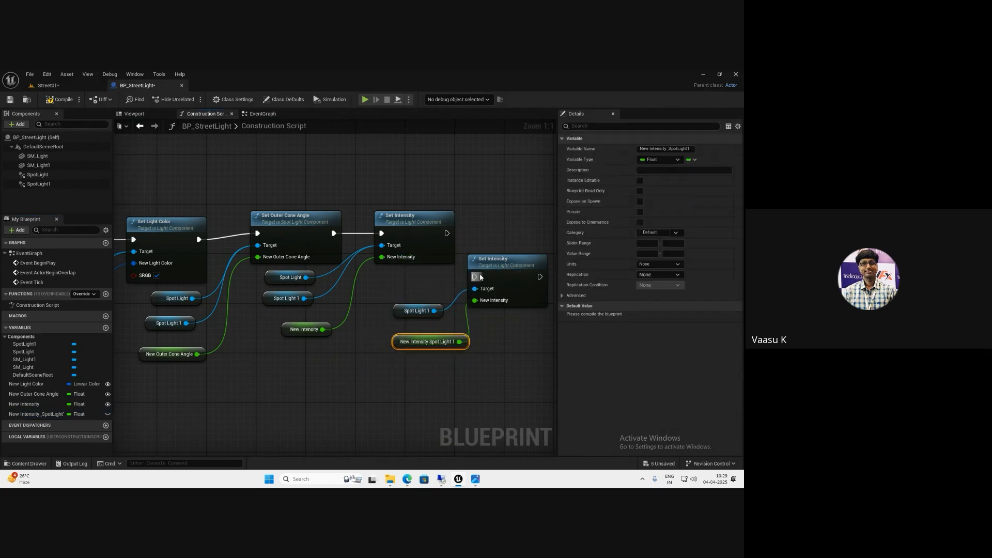
drag(492, 266, 481, 246)
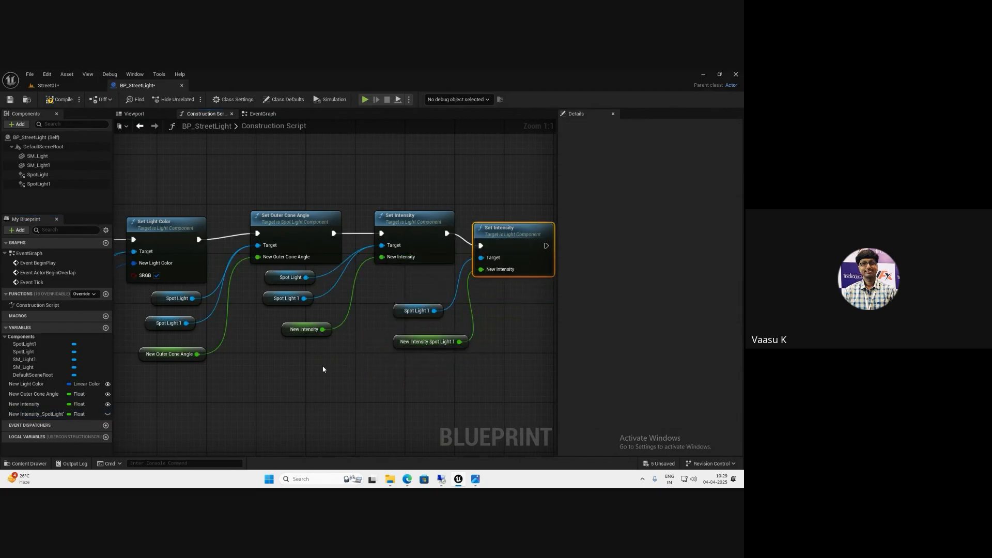
Make the New Intensity_SpotLight1 variable instance-editable and compile the BP_StreetLight blueprint
click(48, 86)
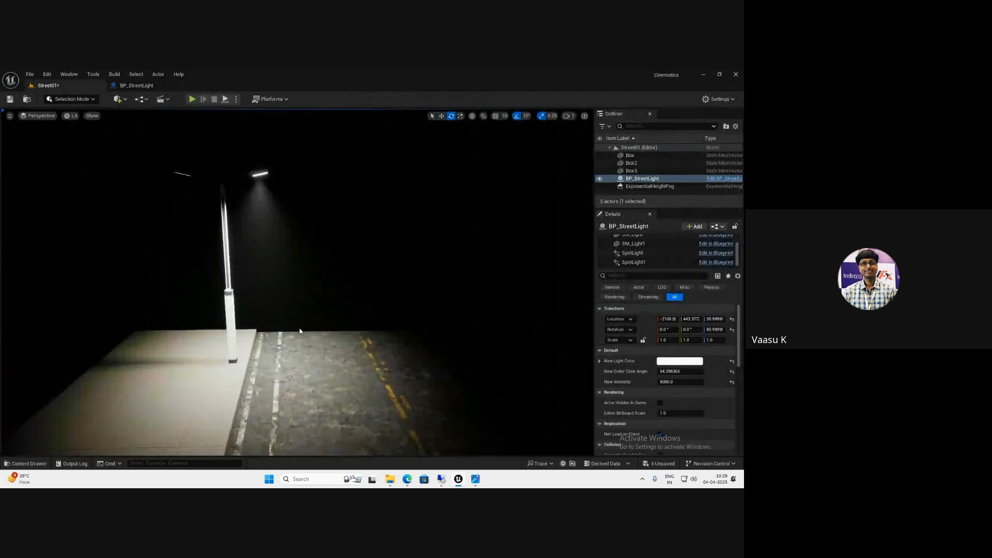
click(135, 85)
click(107, 414)
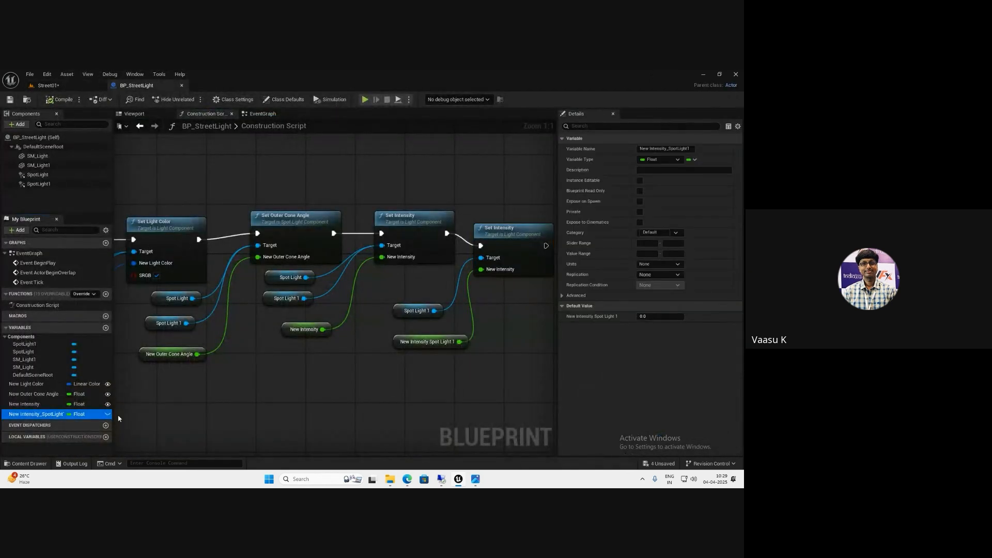
click(61, 99)
In the Street01 level, set the street light's New Intensity Spot Light 1 to 2000 and view the lamp in the viewport
click(48, 85)
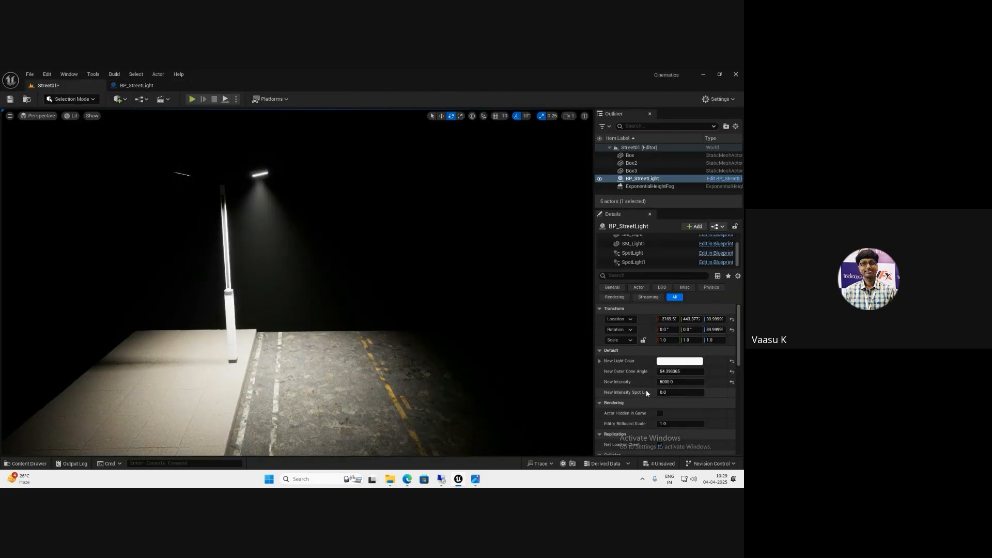
click(672, 392)
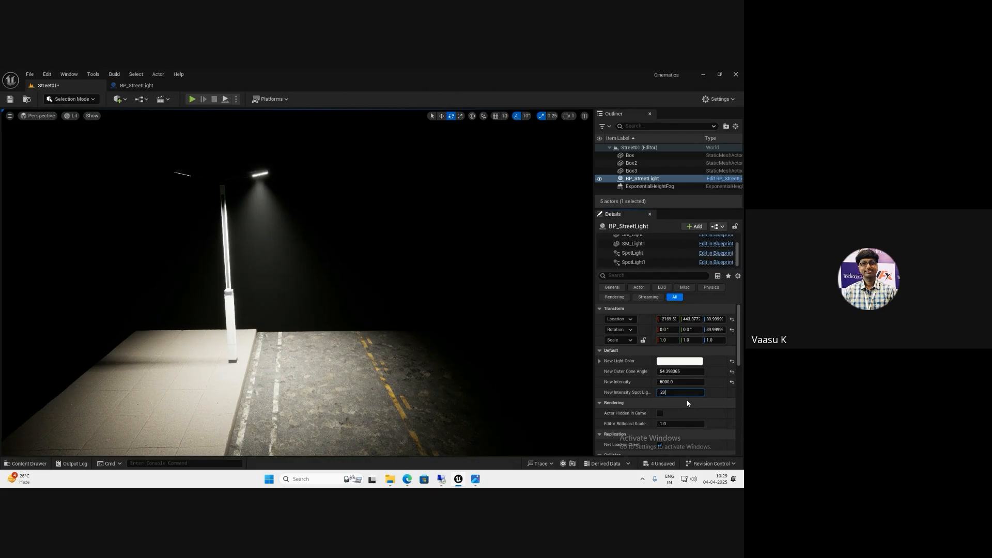
key(Return)
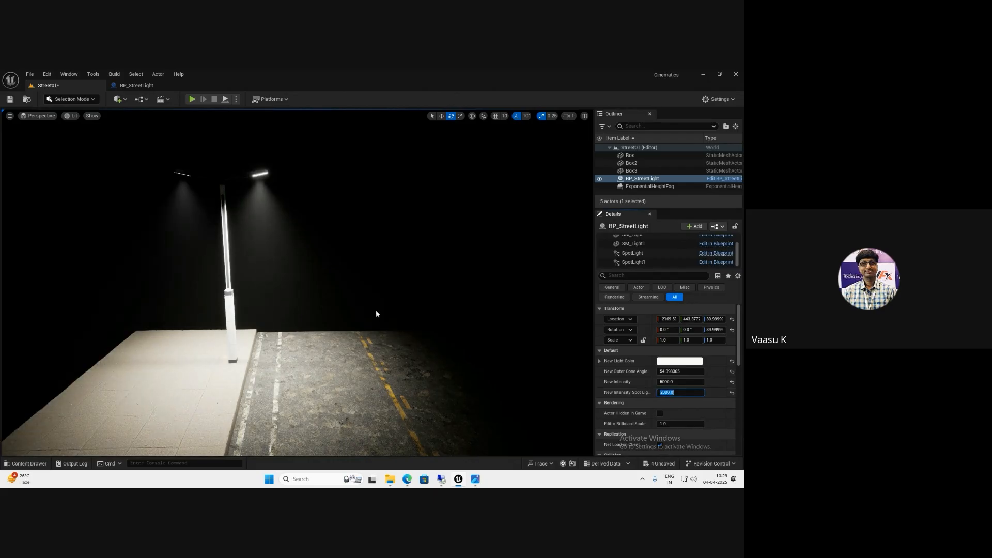
alt+drag(376, 311, 361, 323)
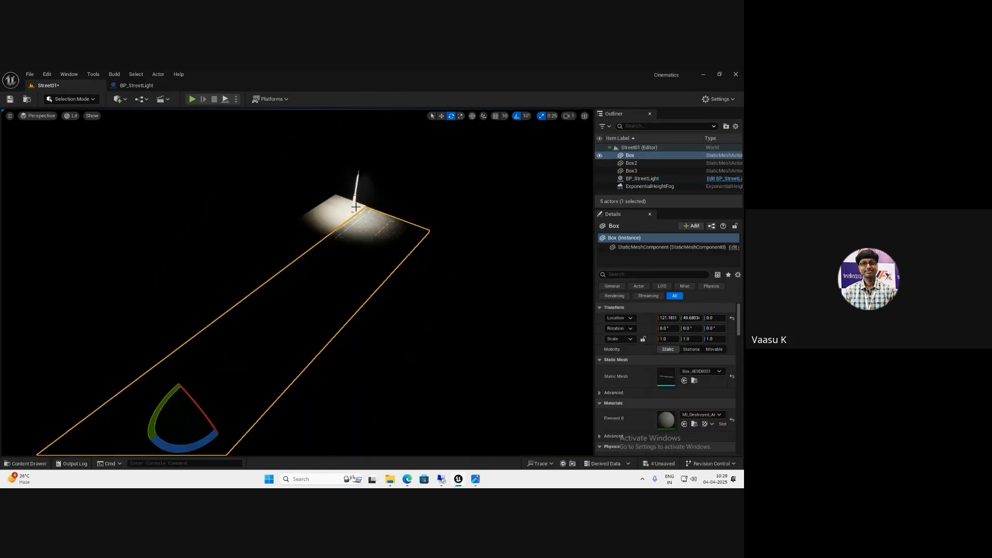
Duplicate the street light twice to place two more lamps spaced along the sidewalk
click(354, 205)
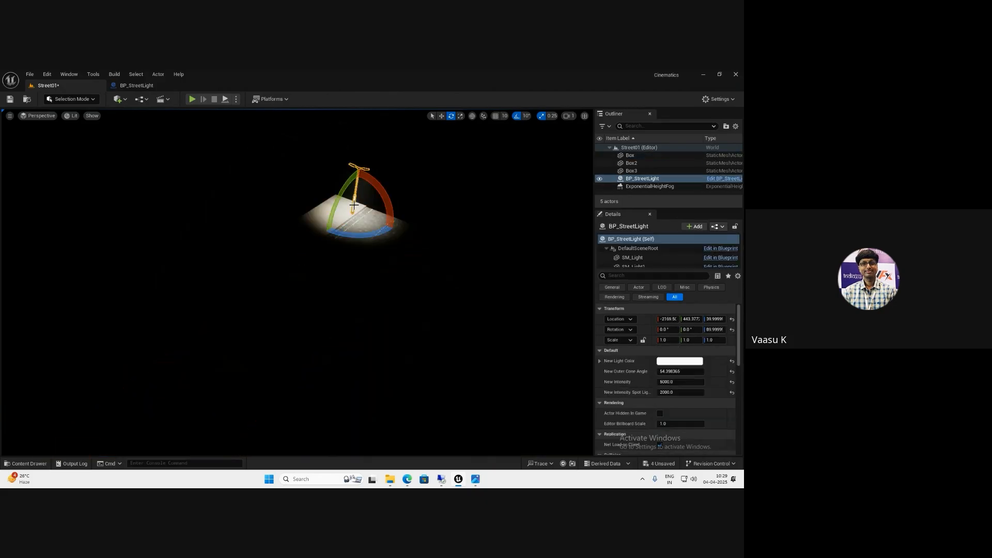
key(w)
alt+drag(336, 228, 73, 410)
scroll(130, 387, up, 3)
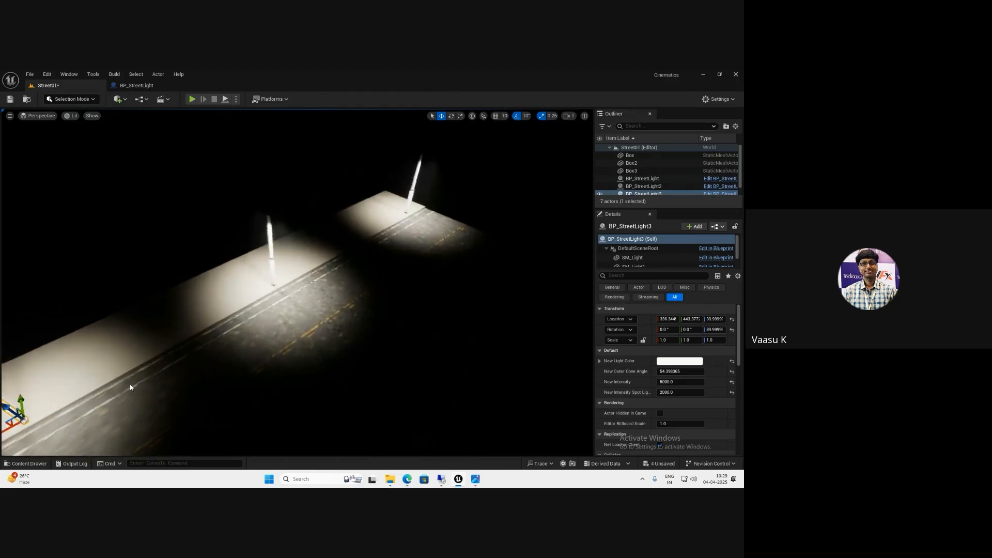
Set the original BP_StreetLight's New Outer Cone Angle to 80
double_click(642, 178)
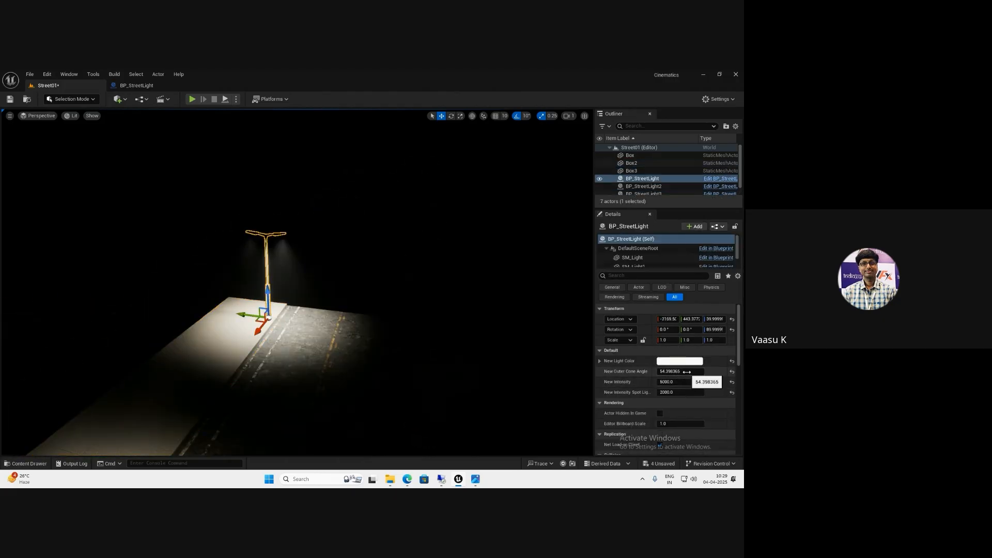
click(691, 375)
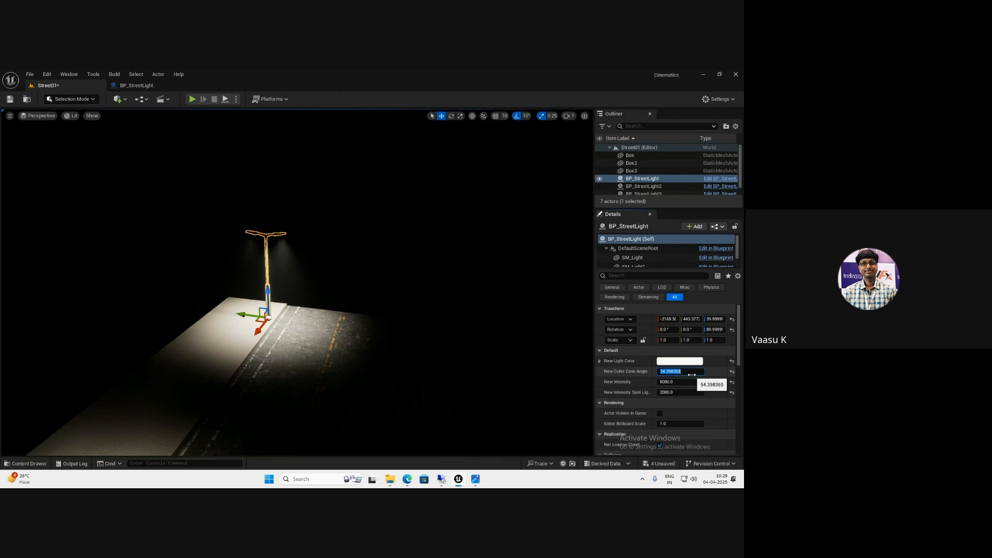
key(Return)
text(8)
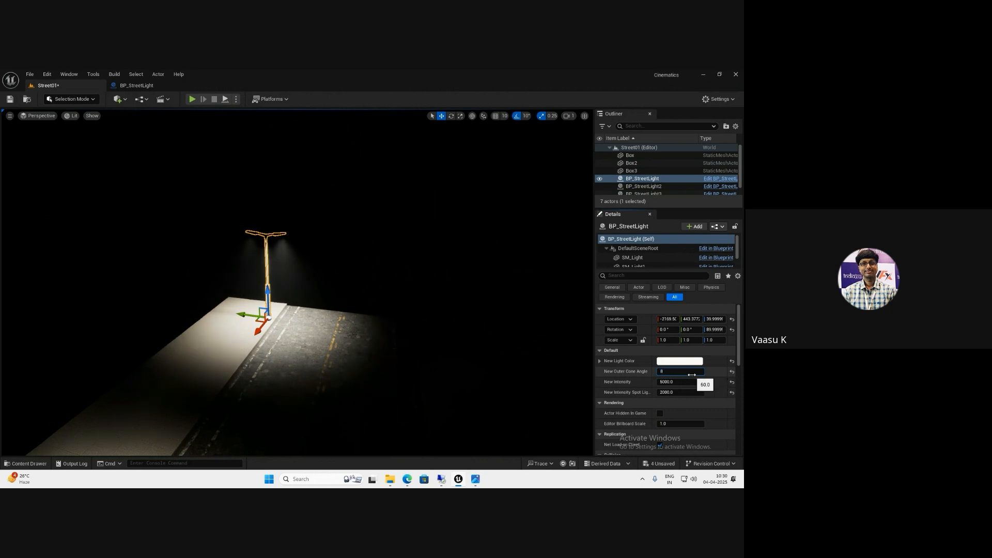
text(0)
key(Return)
right_drag(279, 338, 241, 356)
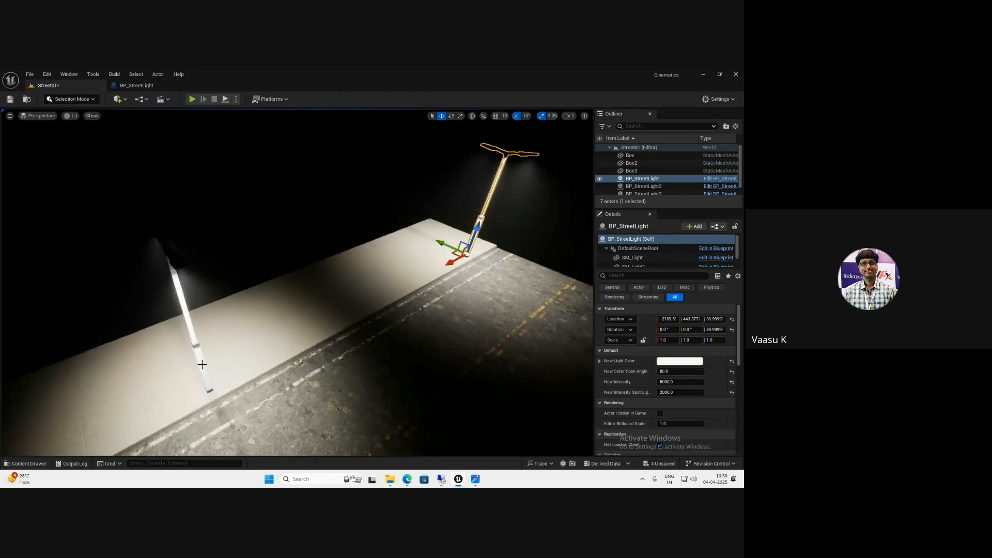
Select the two copied street lights together and set their New Outer Cone Angle to 80
click(648, 187)
shift+click(650, 193)
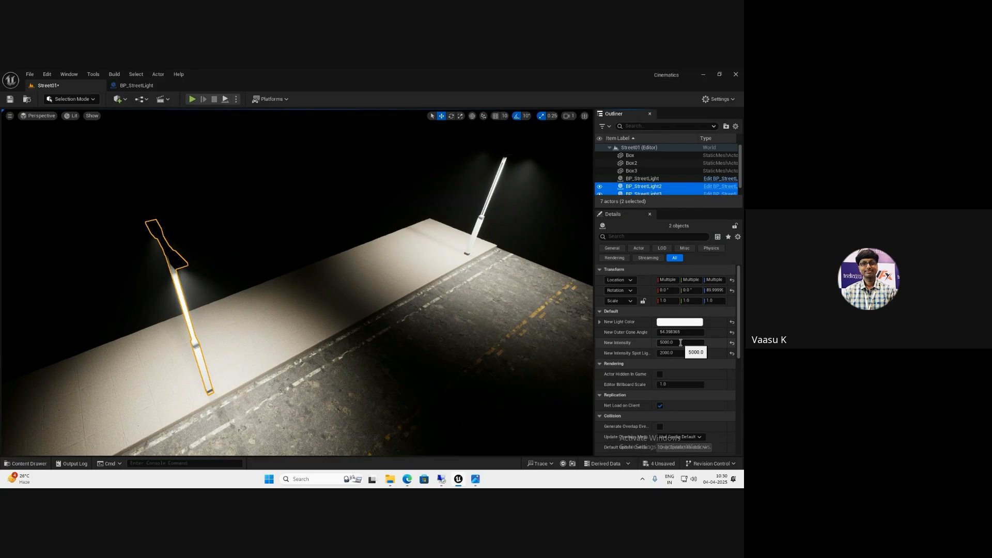
click(680, 332)
text(80)
key(Return)
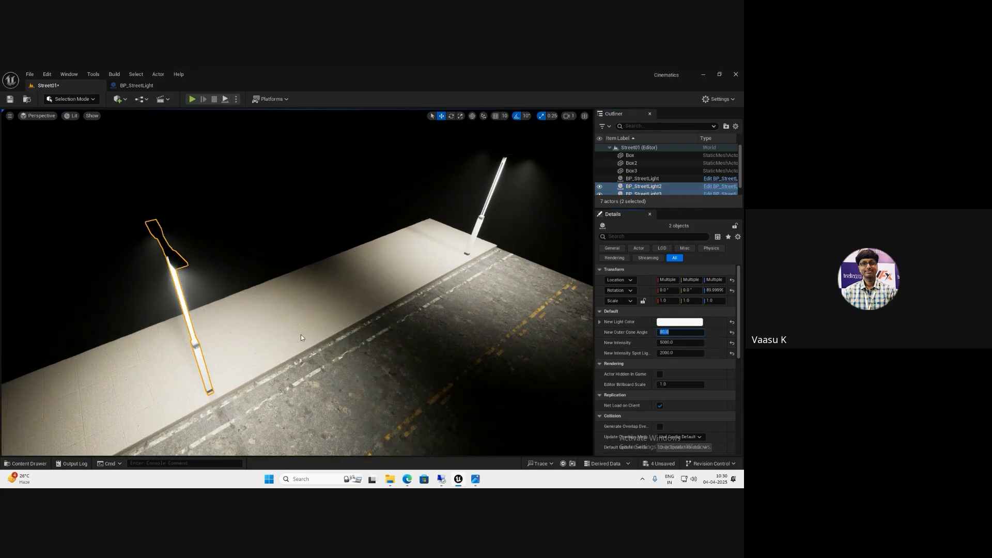
right_drag(301, 333, 15, 373)
Duplicate the road and both sidewalks as a group and rotate the copies to about -90 degrees around the vertical axis
click(279, 390)
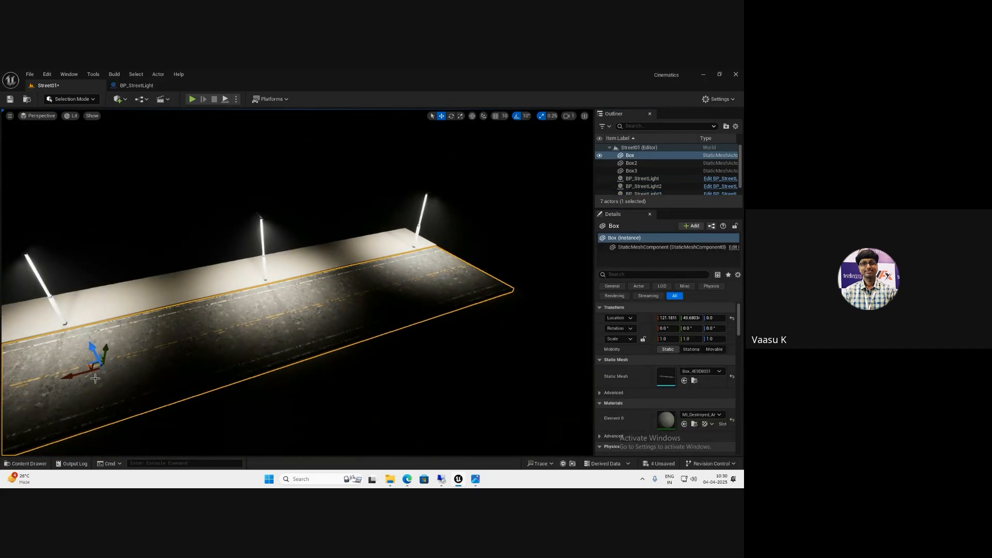
key(e)
alt+drag(104, 398, 126, 387)
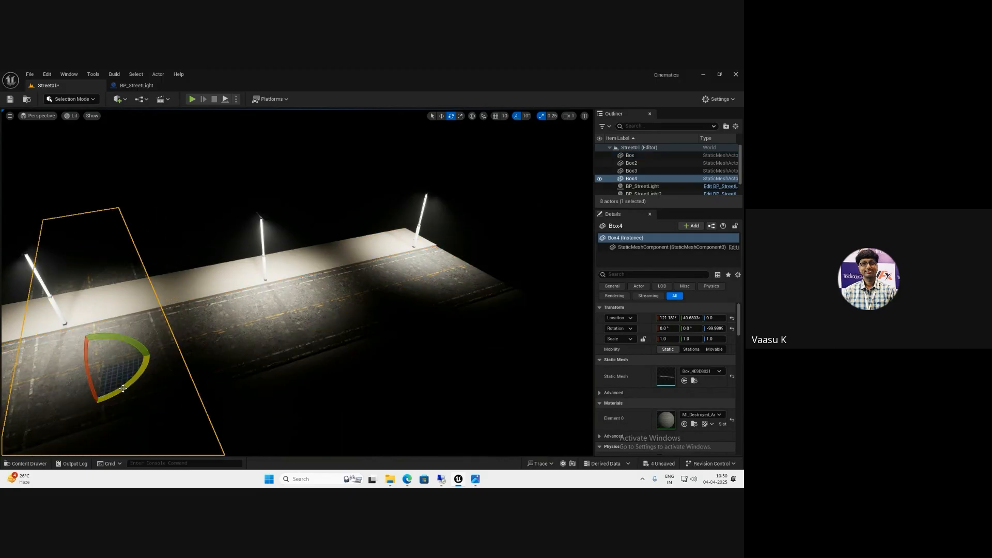
key(ctrl+z)
ctrl+click(177, 290)
ctrl+click(183, 401)
mouse_move(196, 369)
right_down()
mouse_move(195, 379)
mouse_move(205, 379)
right_up()
drag(161, 381, 366, 339)
key(ctrl+z)
drag(148, 406, 131, 375)
key(w)
Set the viewport to Unlit and move the rotated road and sidewalk copies across the far end of the street
click(73, 117)
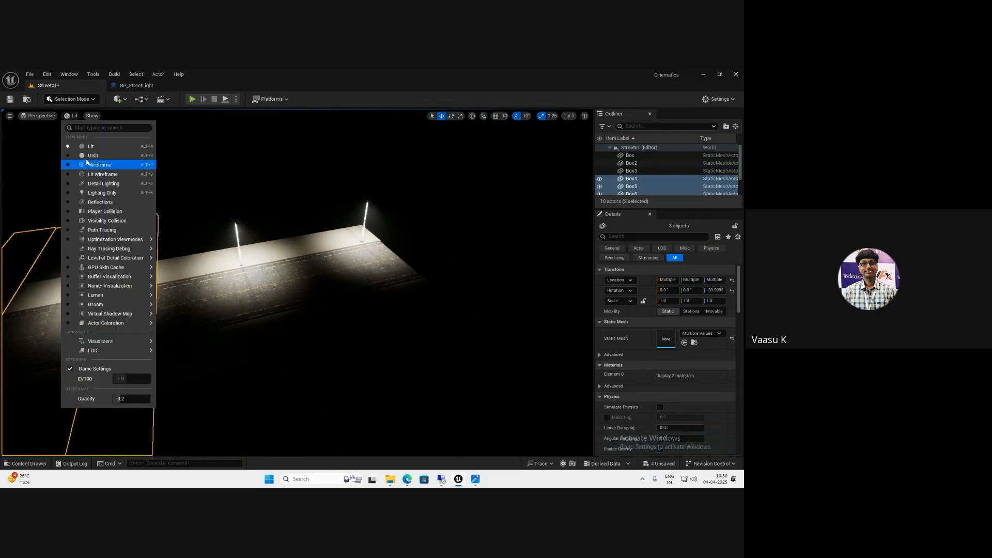
click(87, 155)
mouse_move(120, 380)
right_down()
mouse_move(257, 354)
mouse_move(121, 379)
right_up()
drag(129, 360, 593, 294)
right_drag(458, 281, 485, 310)
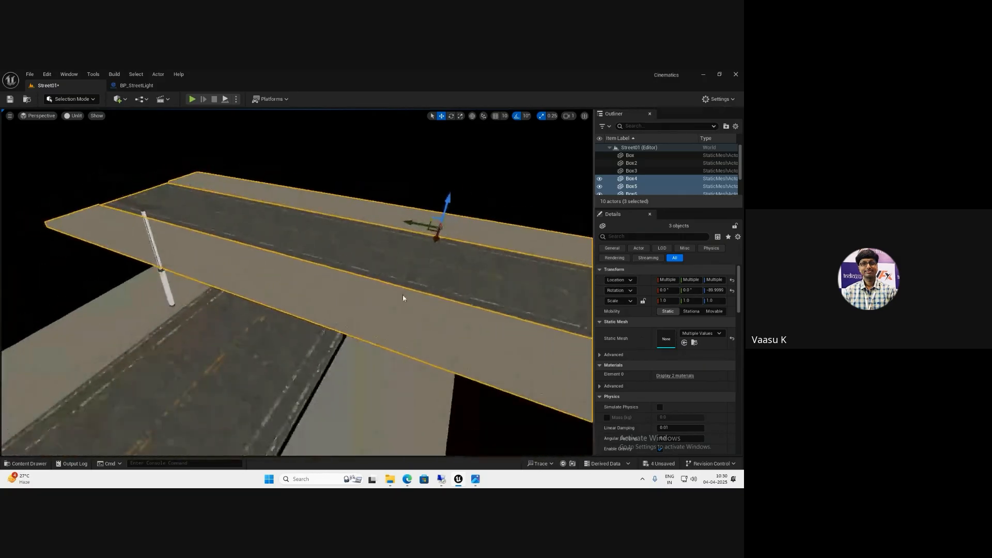
Slide the crossing road's near sidewalk copy to one side, clear of the street opening
click(310, 294)
drag(374, 312, 42, 233)
click(310, 245)
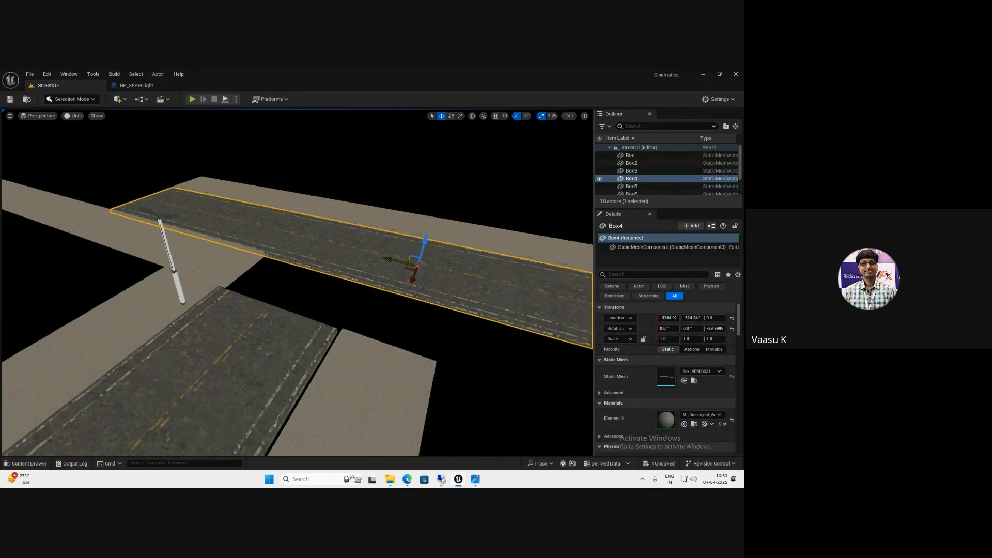
Shift the original street's sidewalk Box3 against the road edge, to a Y location of about -501
right_drag(315, 269, 461, 454)
click(355, 403)
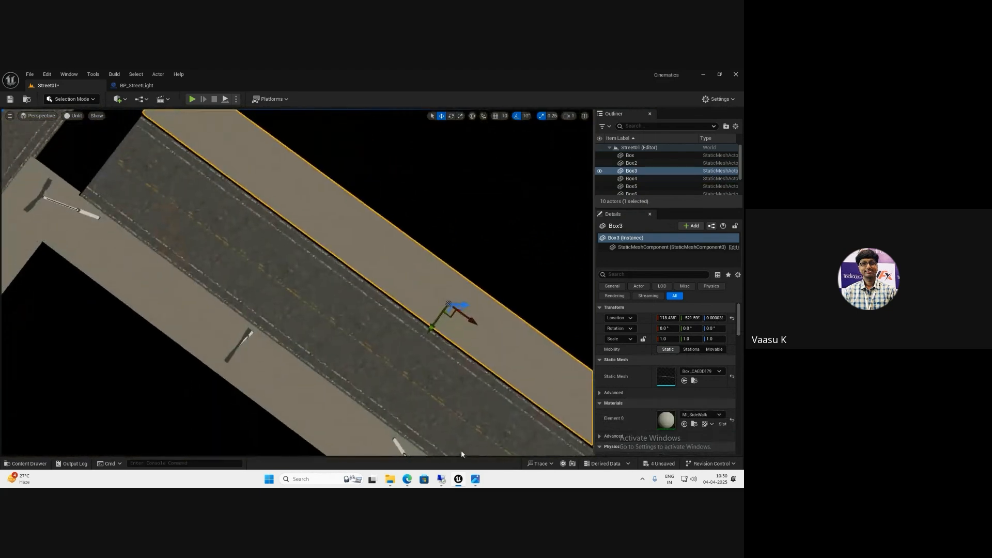
drag(432, 329, 428, 334)
right_drag(428, 334, 330, 298)
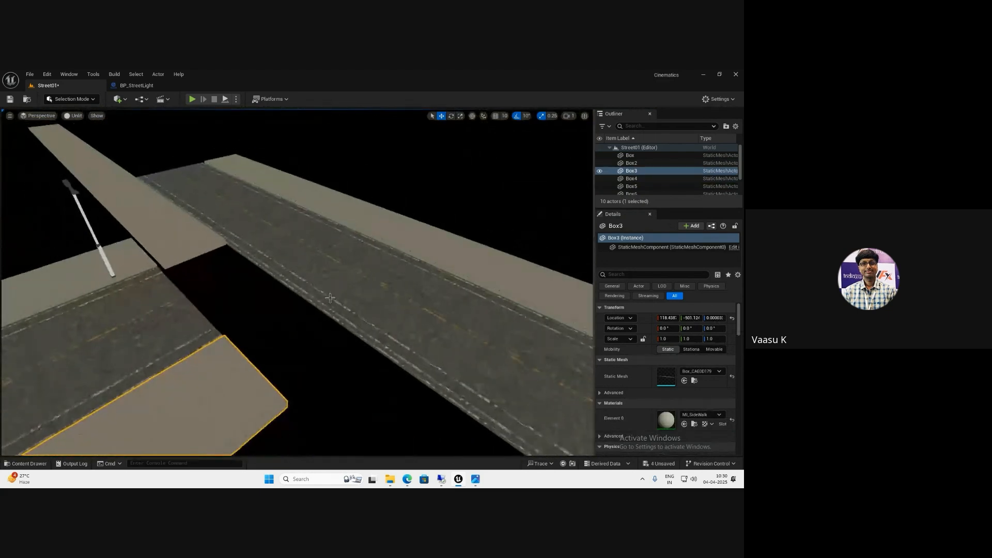
Delete the crossing road's near sidewalk and move the crossing road with its far sidewalk up to the end of the street
click(214, 239)
key(Delete)
click(298, 289)
drag(352, 296, 291, 337)
click(361, 226)
key(ctrl+z)
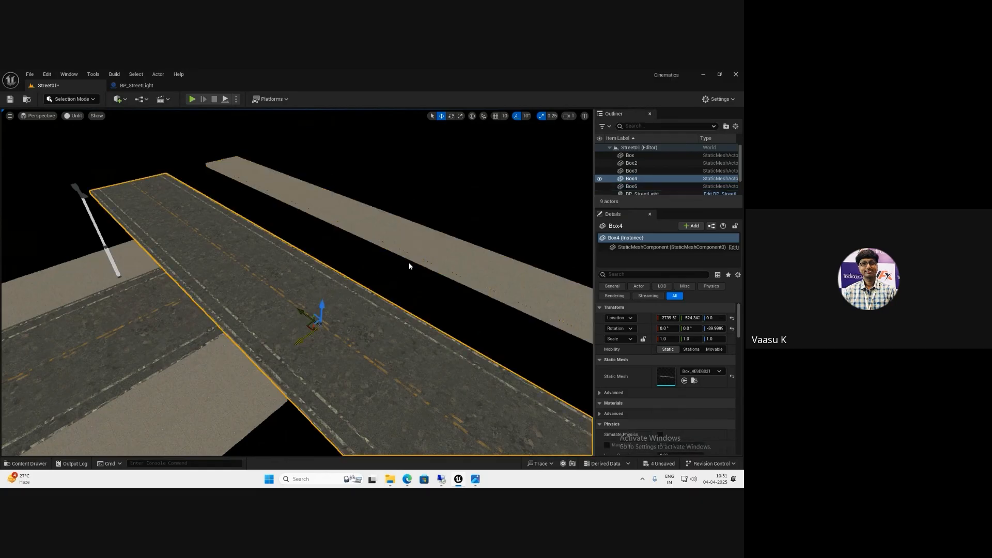
key(ctrl+z)
ctrl+click(418, 250)
drag(412, 259, 370, 290)
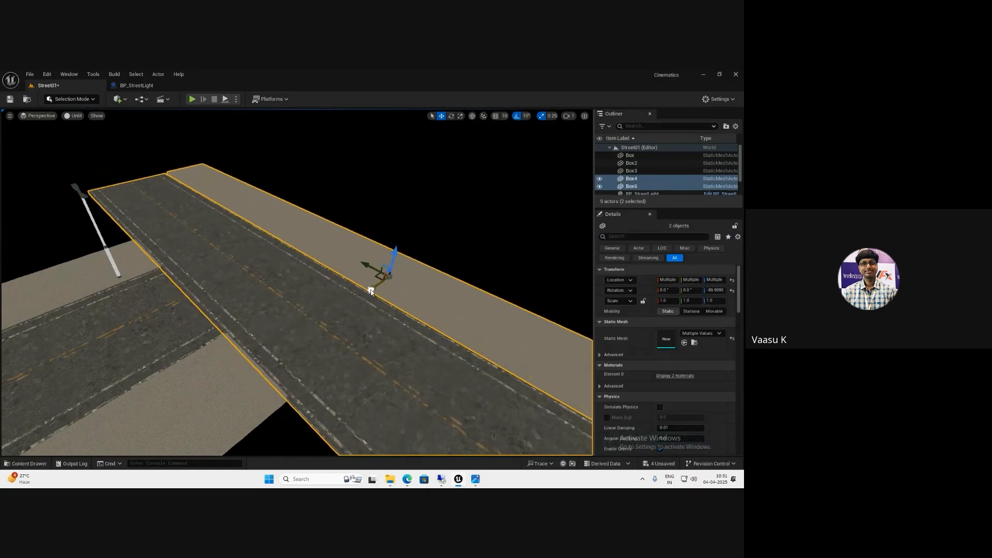
Duplicate the far sidewalk onto the crossing road's near edge and align it on the street light side of the junction
right_drag(370, 290, 364, 215)
click(313, 203)
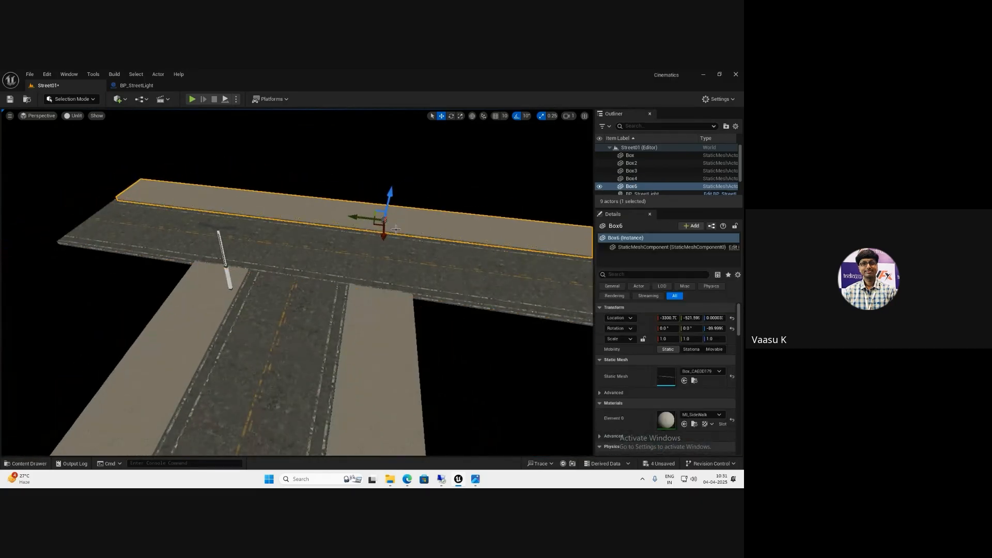
alt+drag(383, 236, 6, 254)
right_drag(117, 224, 87, 226)
drag(119, 225, 34, 198)
right_drag(124, 252, 114, 245)
Duplicate the near-edge sidewalk and place the copy on the opposite side of the junction, at a Y location of about -3203
alt+drag(63, 214, 500, 347)
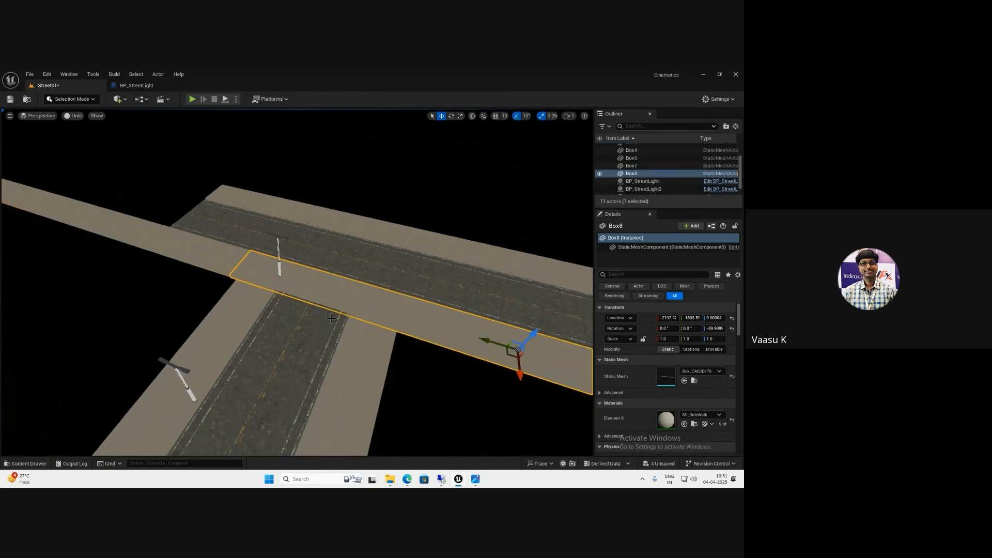
right_drag(330, 273, 383, 265)
drag(371, 269, 522, 260)
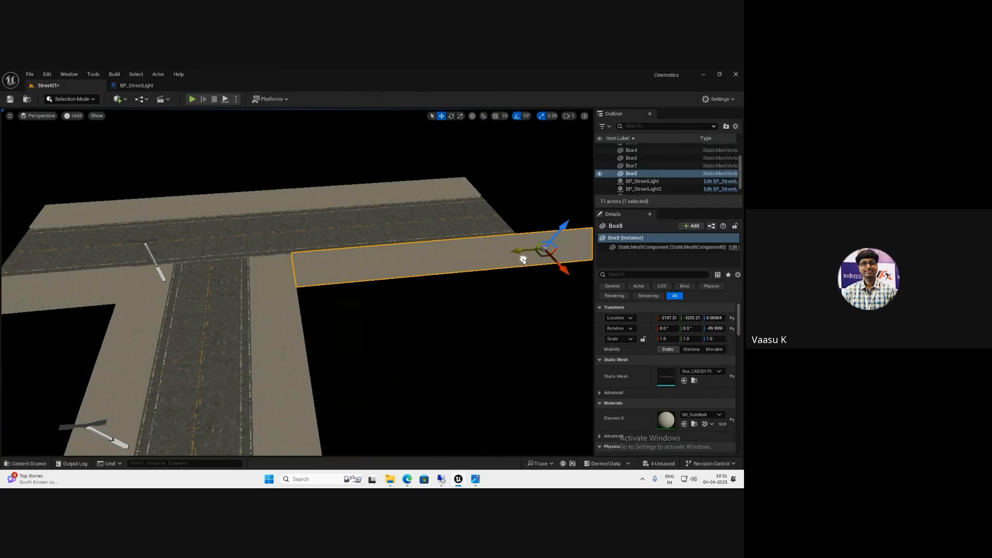
mouse_move(429, 282)
right_down()
mouse_move(383, 290)
mouse_move(378, 267)
mouse_move(416, 288)
right_up()
scroll(417, 288, down, 1)
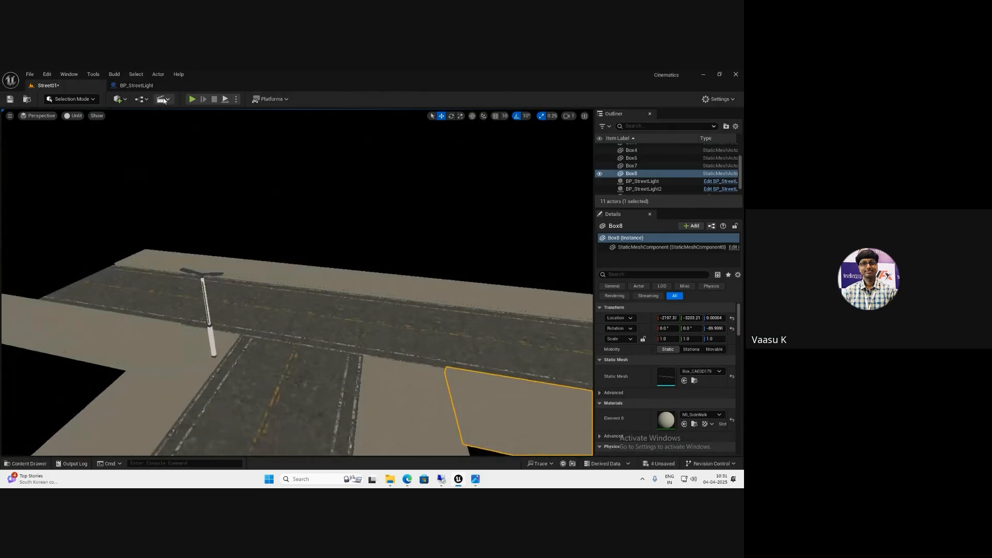
Look at the building USDZ files in the Downloads folder and browse the Unreal project's content folders
key(alt+Tab)
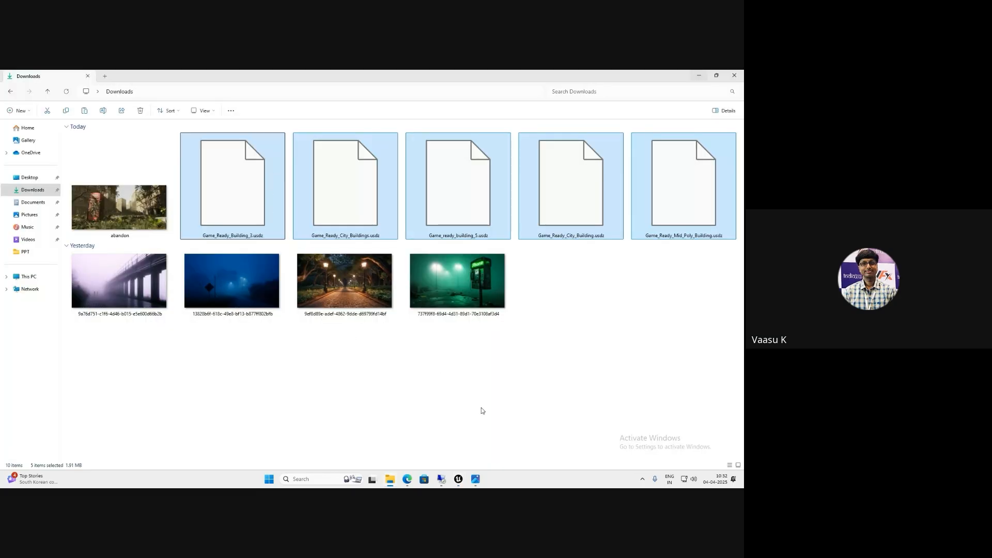
click(457, 481)
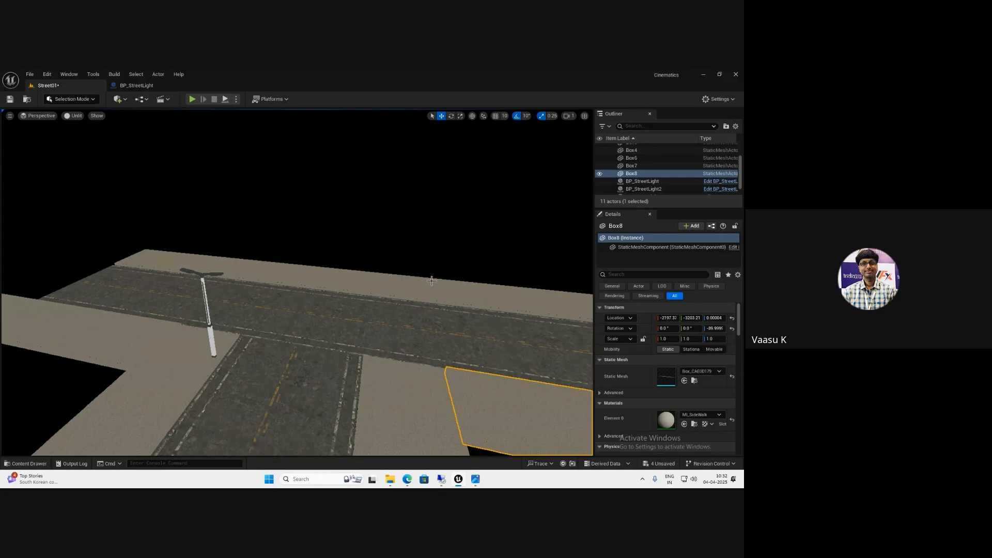
right_drag(295, 328, 239, 334)
key(ctrl+space)
scroll(42, 405, up, 1)
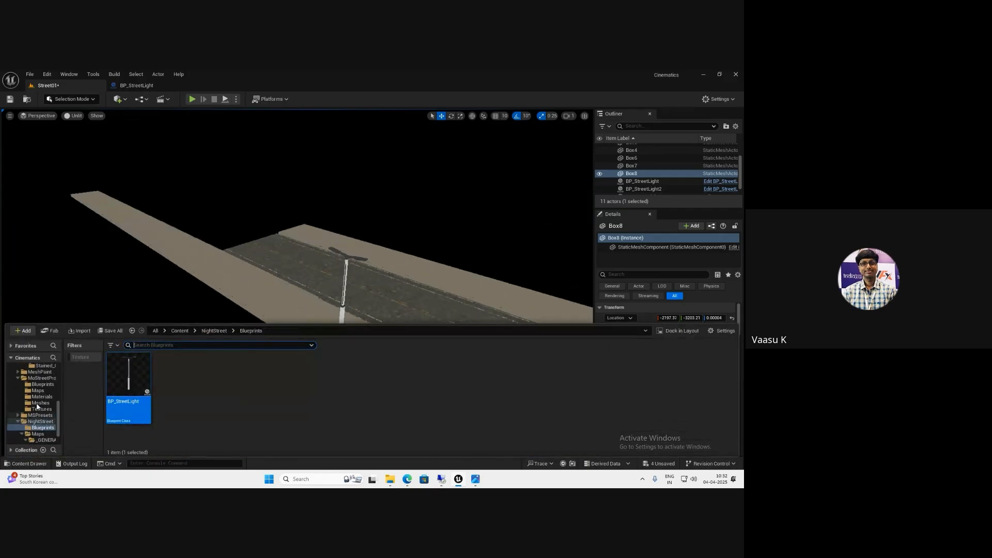
scroll(37, 407, up, 2)
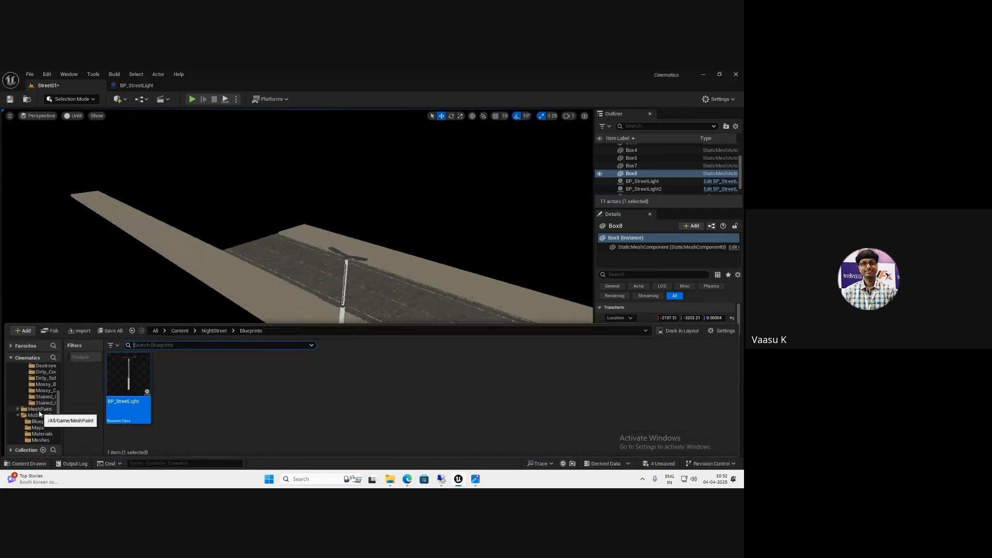
scroll(39, 413, up, 3)
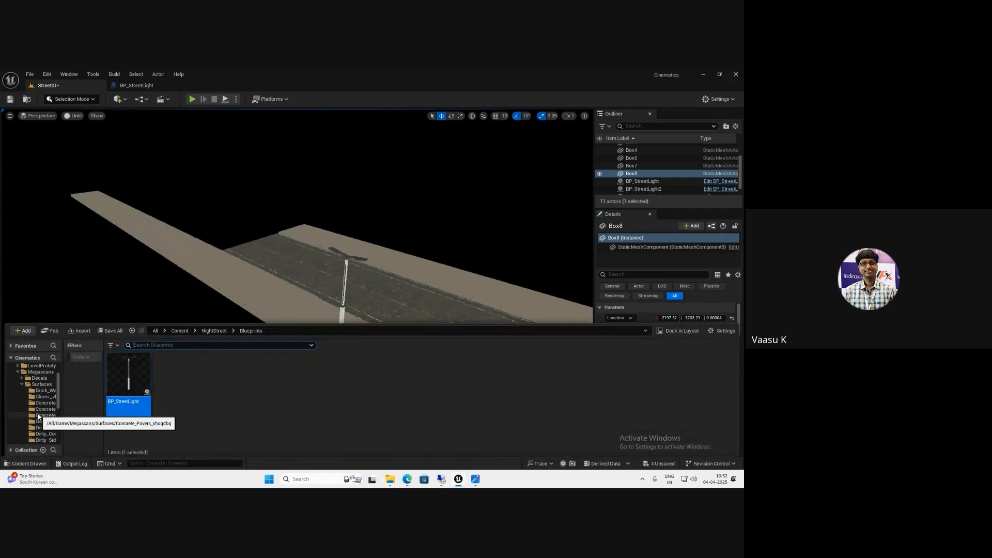
Enable the USD Importer plugin and restart the editor, saving the pending changes
click(716, 99)
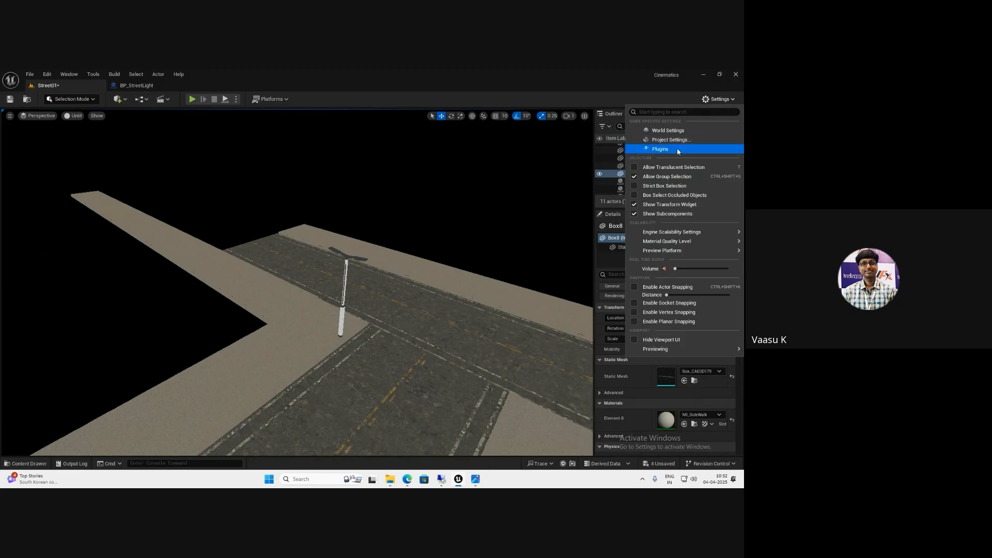
click(661, 149)
text(us)
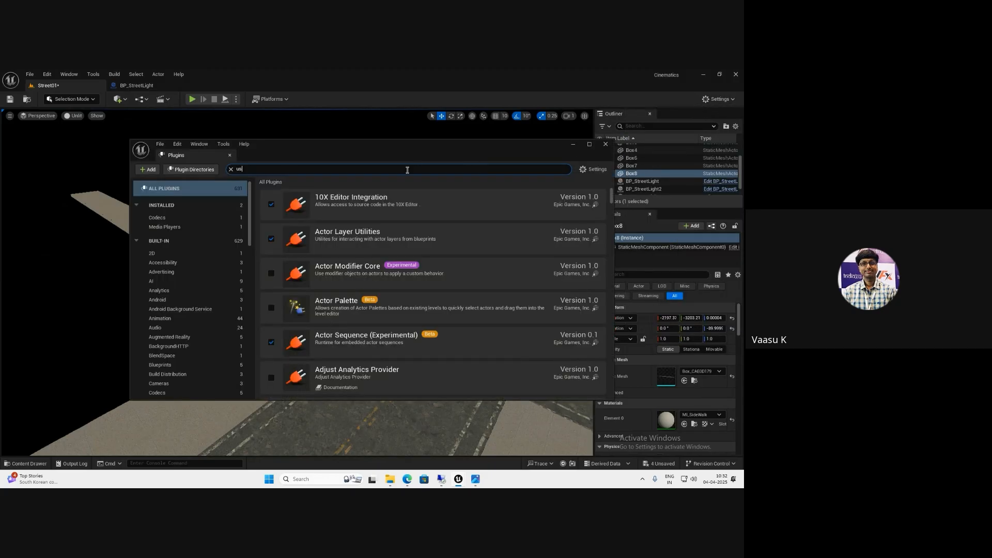
text(d)
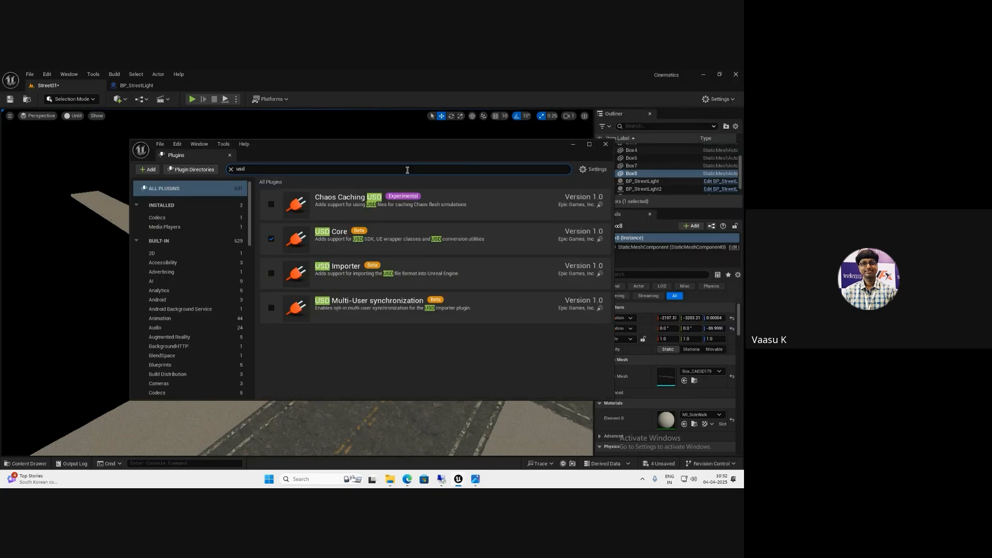
click(271, 272)
click(437, 294)
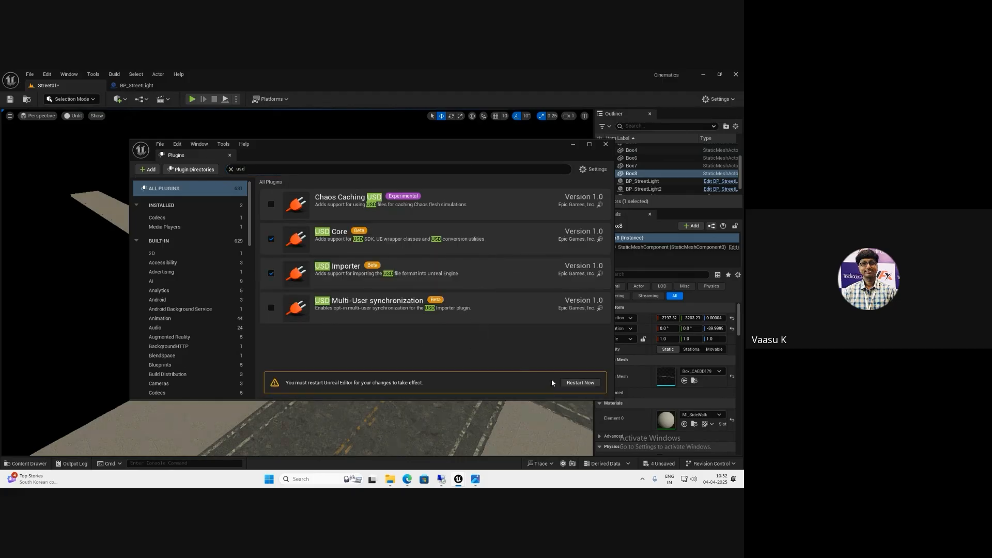
click(572, 385)
click(395, 361)
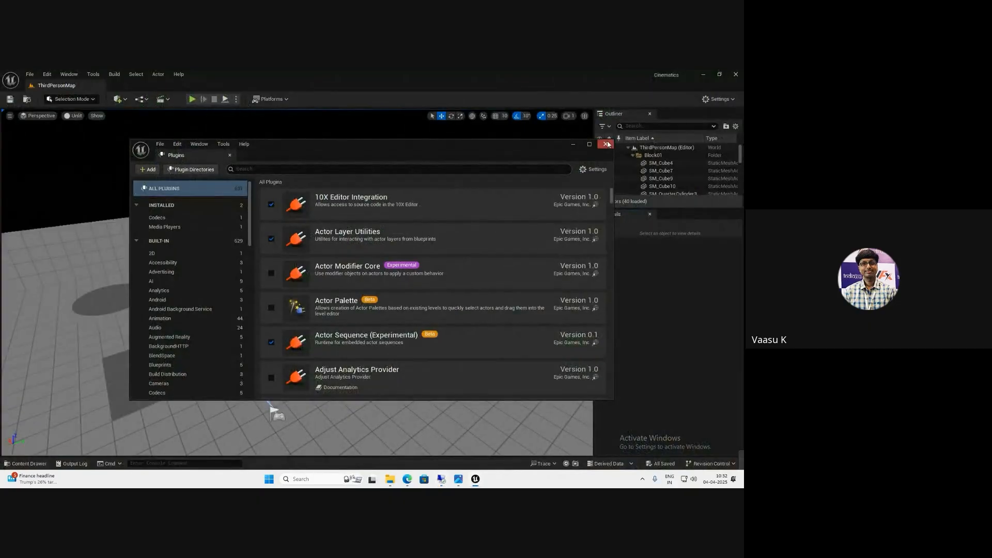
Close the Plugins window and reopen the recent level Street01
click(605, 143)
click(30, 73)
mouse_move(129, 129)
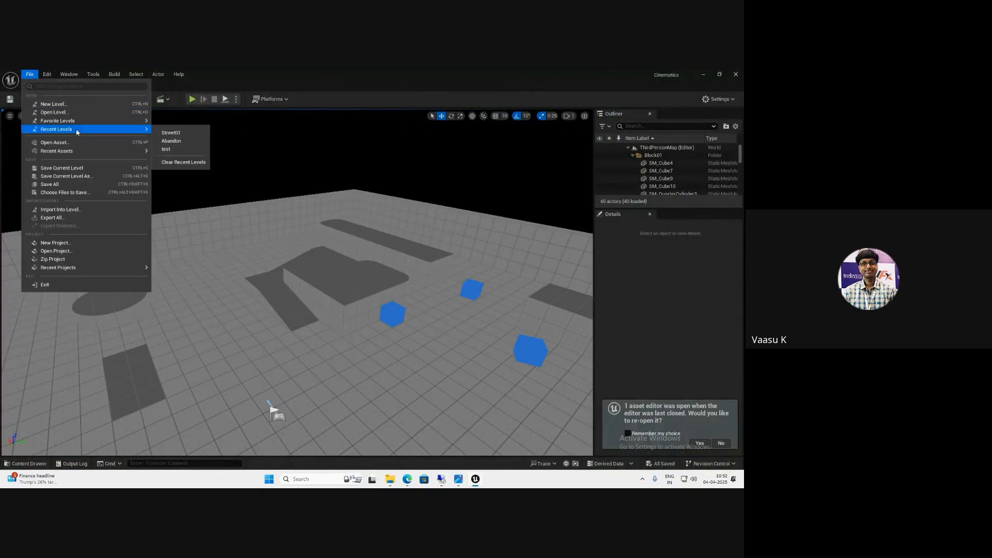
click(188, 134)
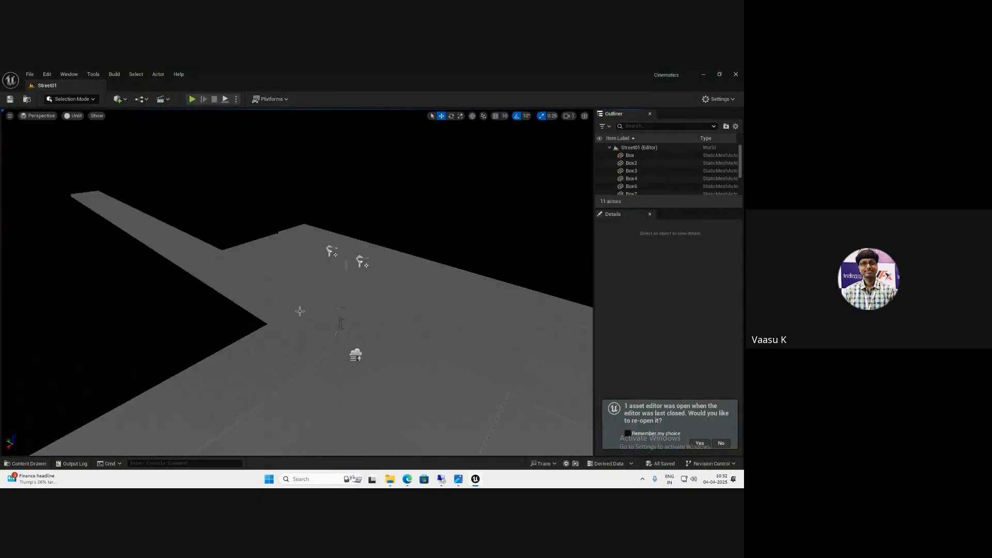
right_drag(336, 350, 347, 310)
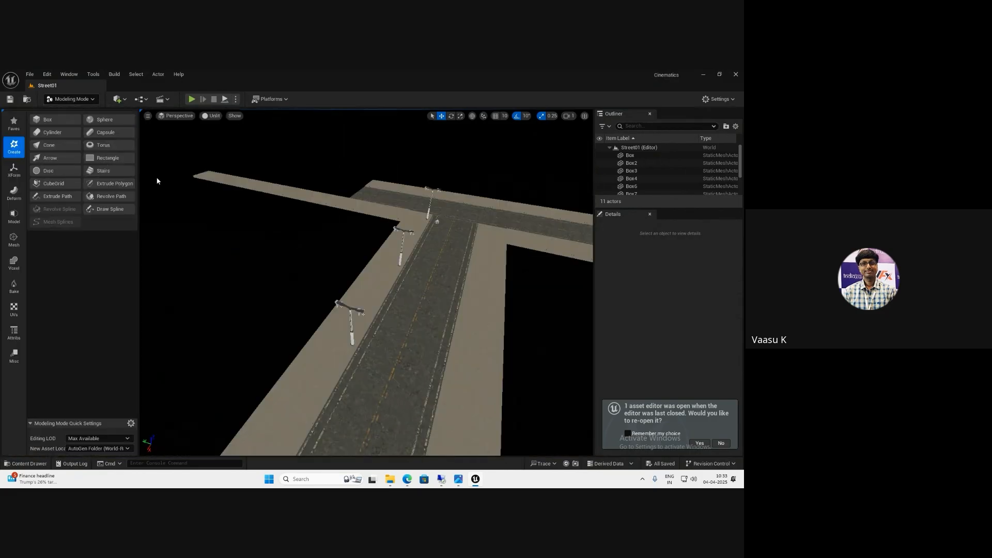
Create a new landscape under the street with the default settings, undoing any stray sculpt stroke
key(shift+2)
mouse_move(274, 238)
right_down()
mouse_move(296, 246)
mouse_move(284, 219)
mouse_move(250, 229)
mouse_move(283, 233)
mouse_move(272, 243)
right_up()
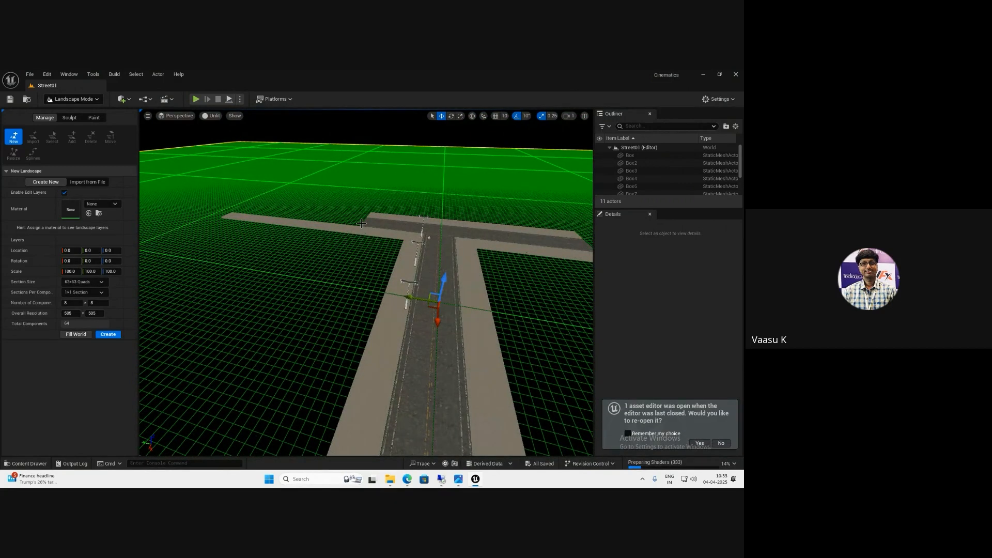
click(112, 336)
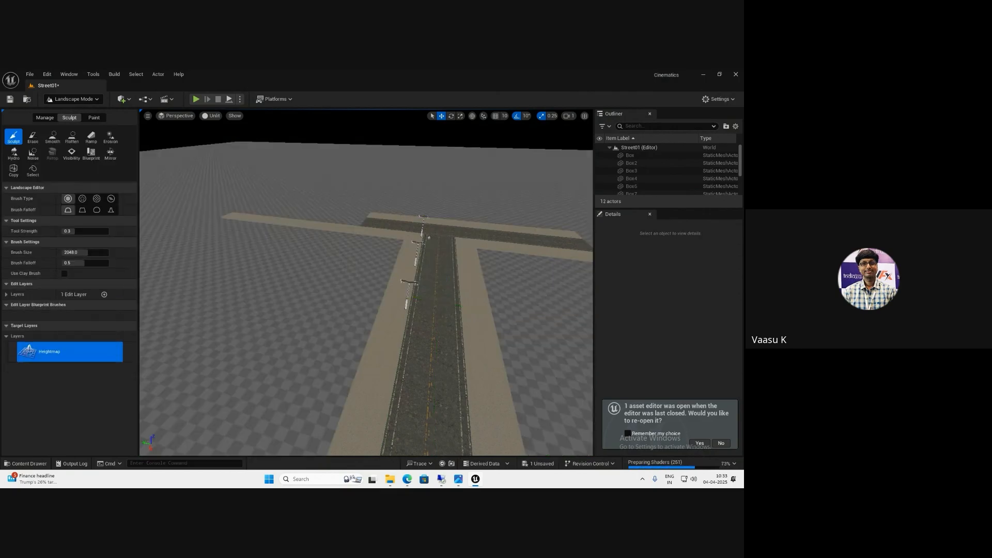
key(w)
right_drag(331, 324, 295, 290)
key(s)
click(299, 297)
key(ctrl+z)
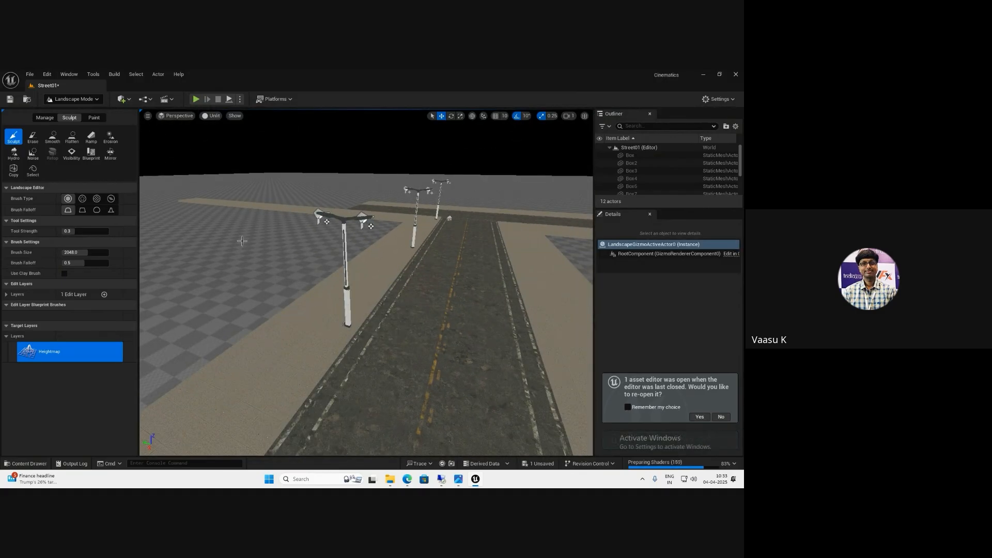
right_drag(303, 270, 227, 259)
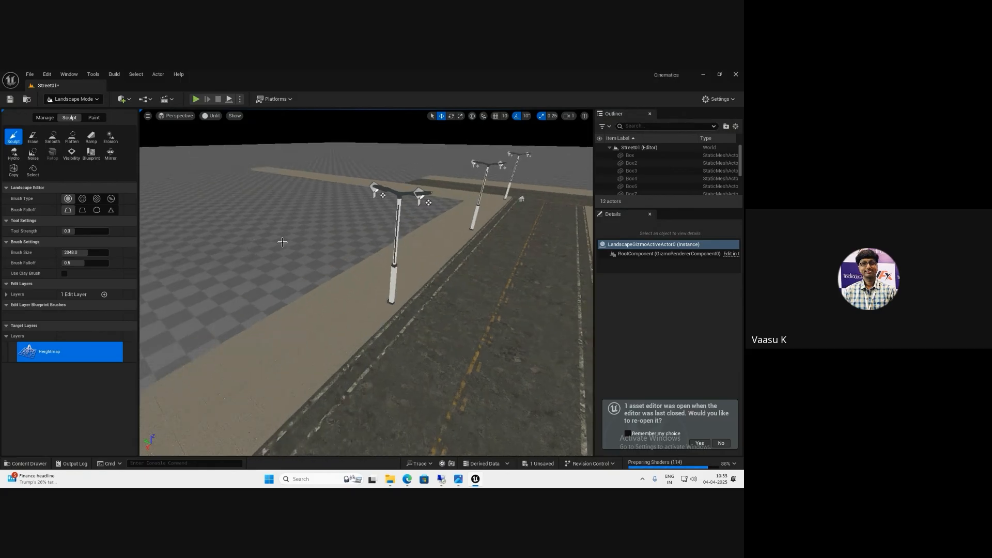
Return to Selection mode and create a folder named Buildings inside the NightStreet content folder
key(shift+1)
right_drag(227, 259, 262, 260)
key(ctrl+space)
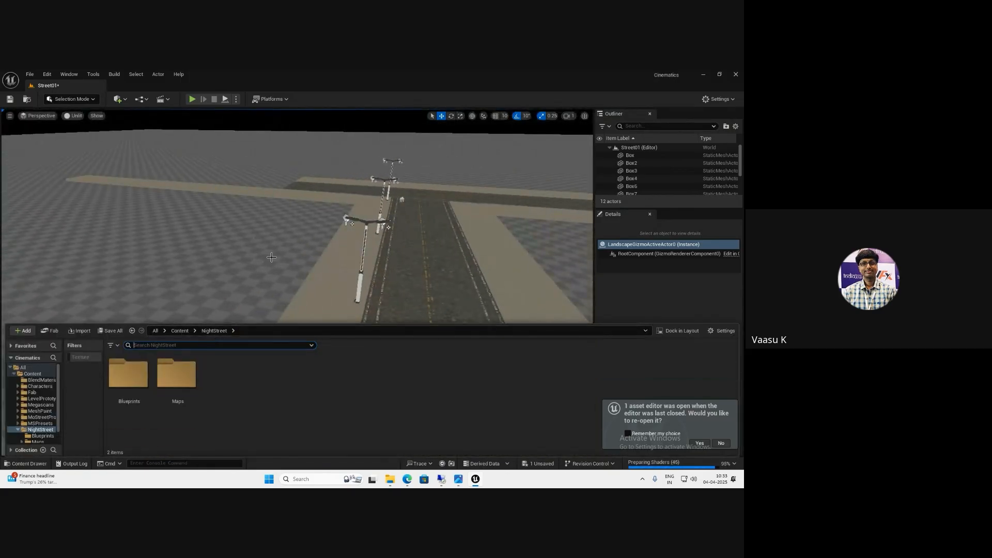
right_click(241, 402)
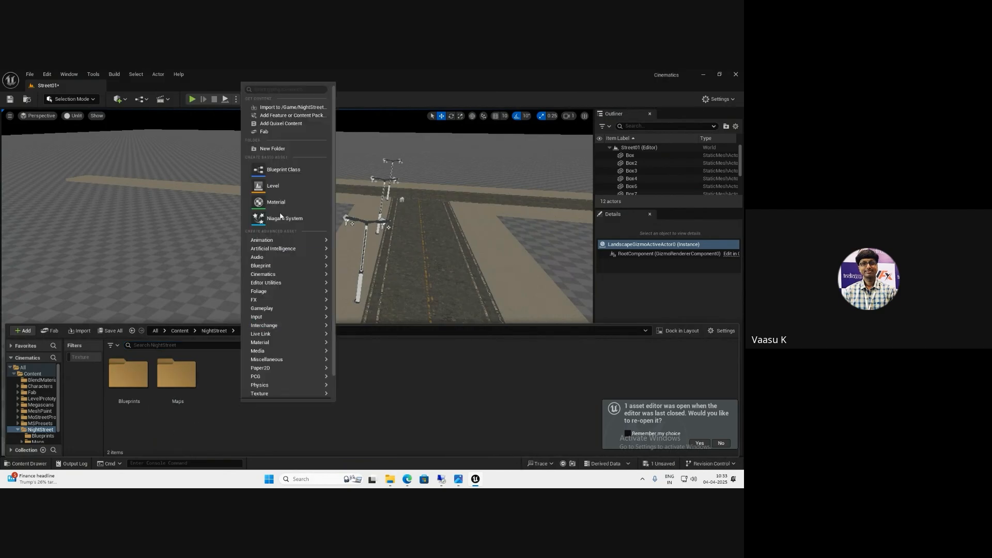
click(283, 148)
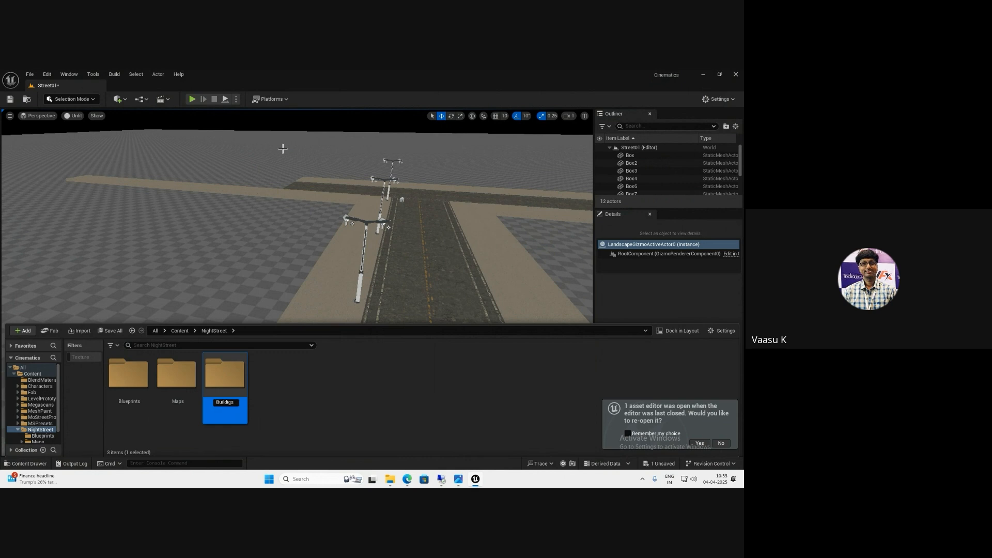
key(Return)
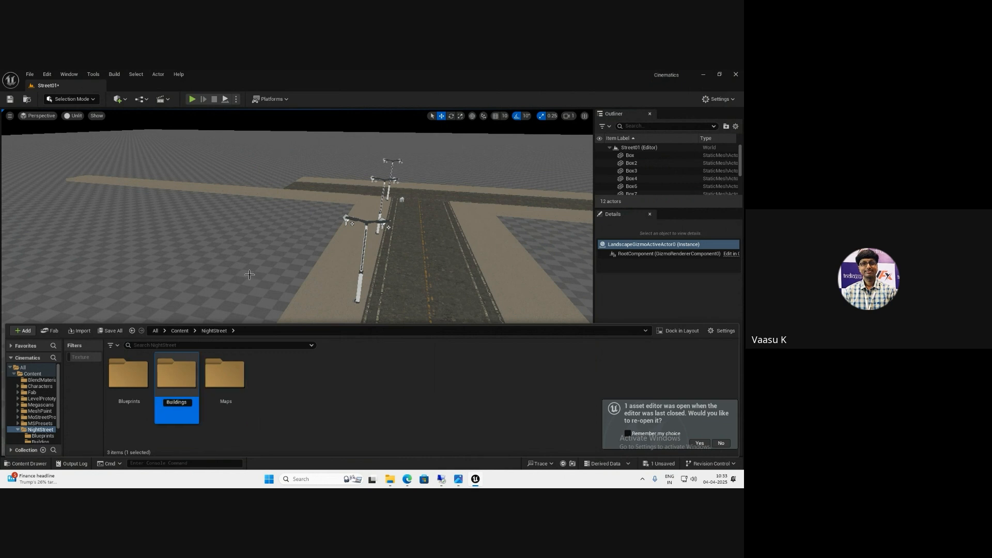
Import Game_Ready_Building_3.usdz from Downloads into the Buildings folder, leaving out groom assets
double_click(177, 382)
right_click(244, 401)
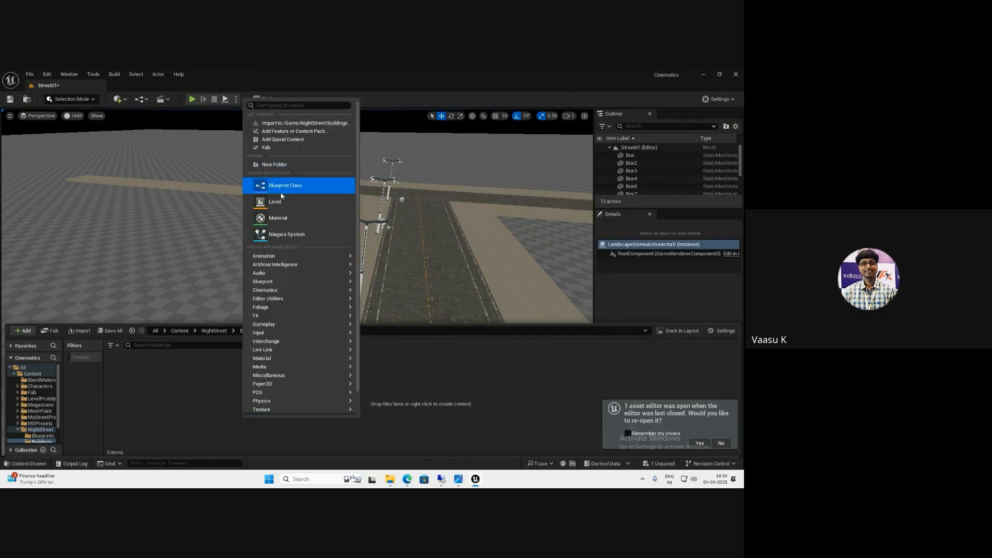
click(292, 123)
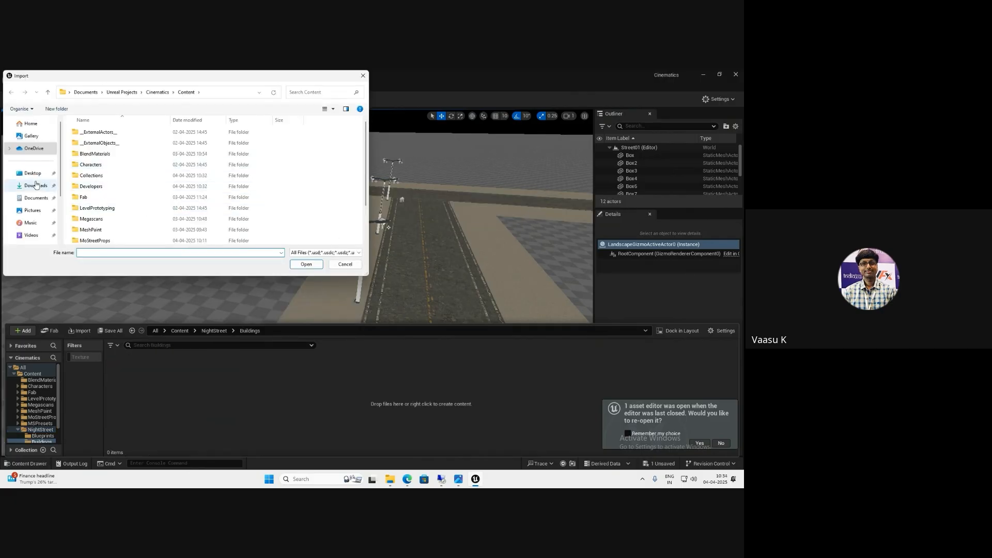
click(37, 186)
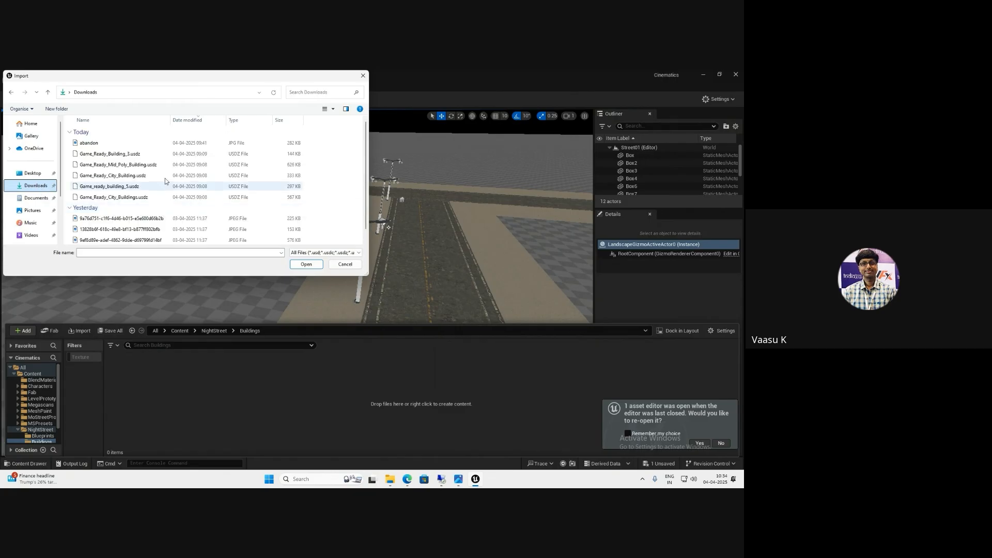
click(128, 155)
double_click(128, 155)
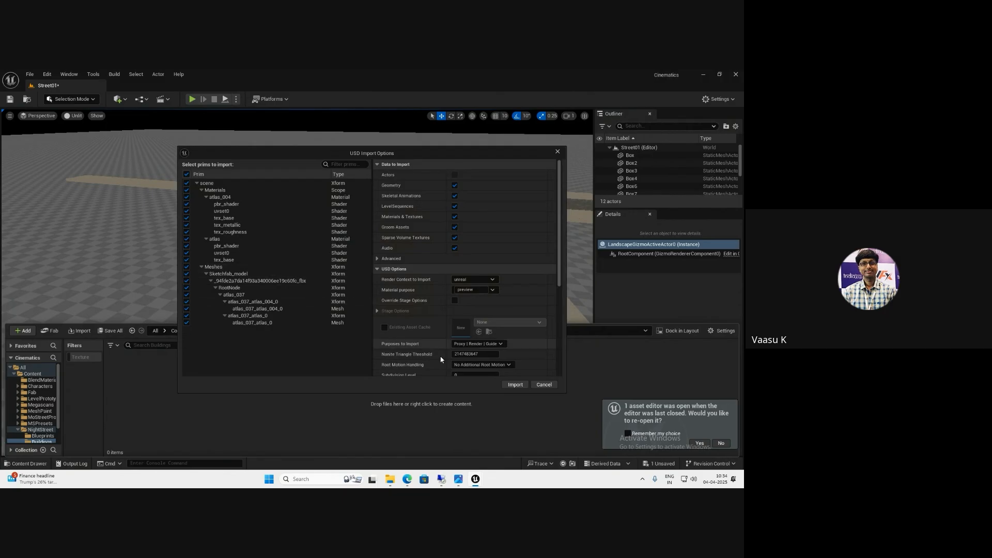
scroll(509, 310, down, 3)
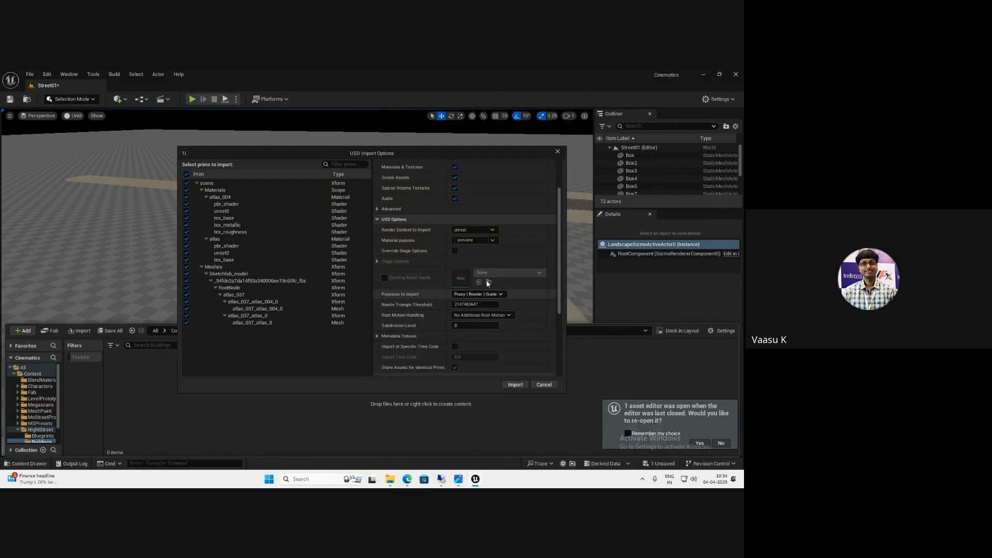
scroll(487, 283, up, 3)
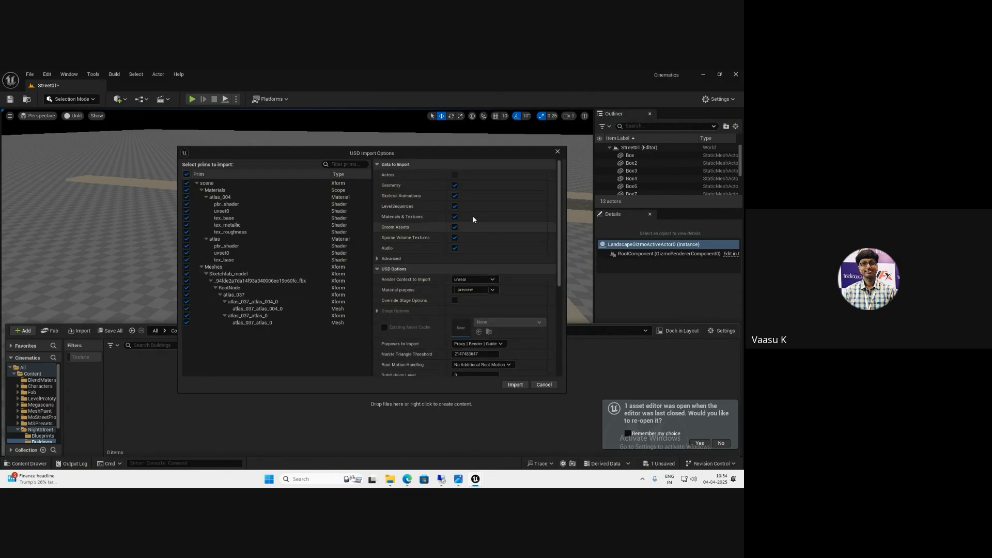
click(454, 227)
click(515, 386)
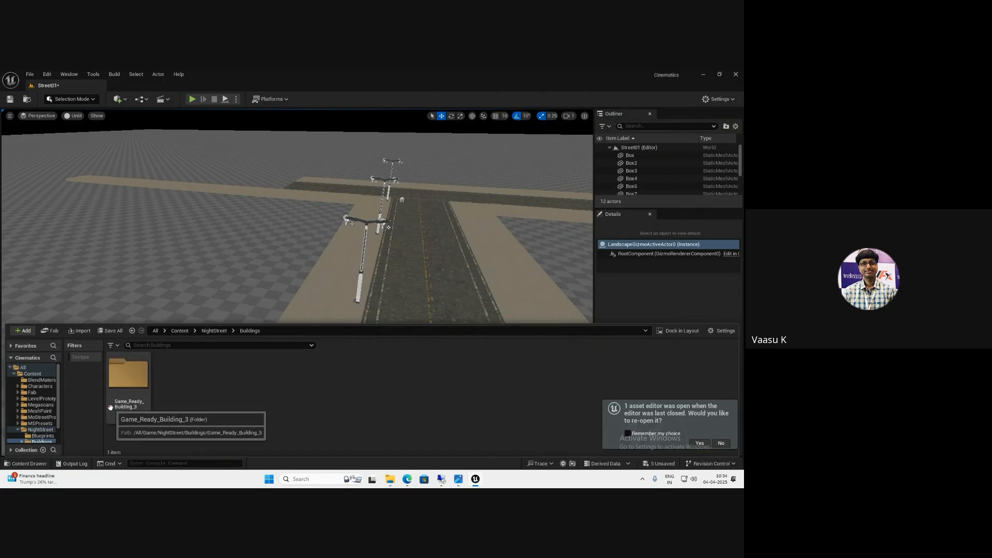
Place the imported SM_scene mesh from the StaticMeshes folder beside the sidewalk and scale it uniformly to 100
scroll(62, 415, down, 2)
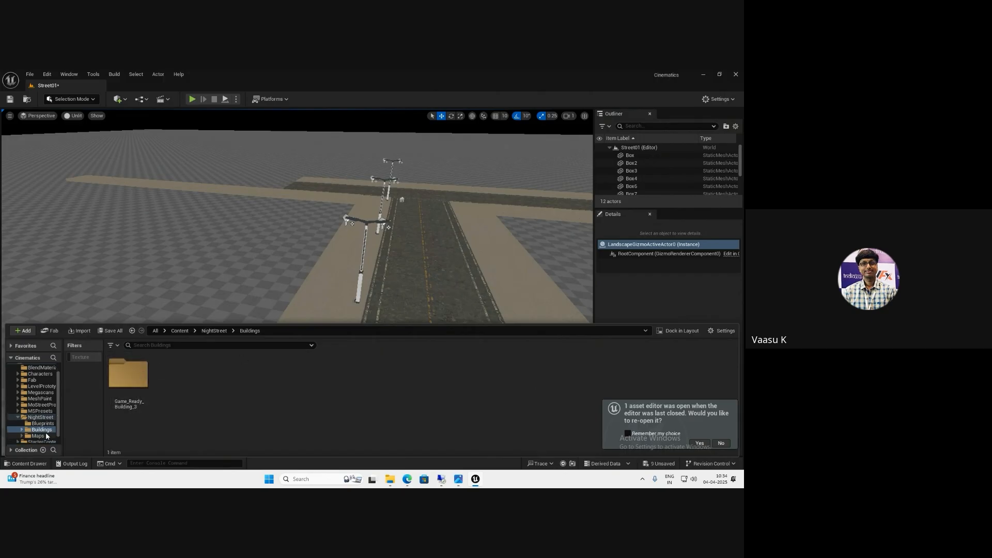
double_click(133, 380)
click(179, 380)
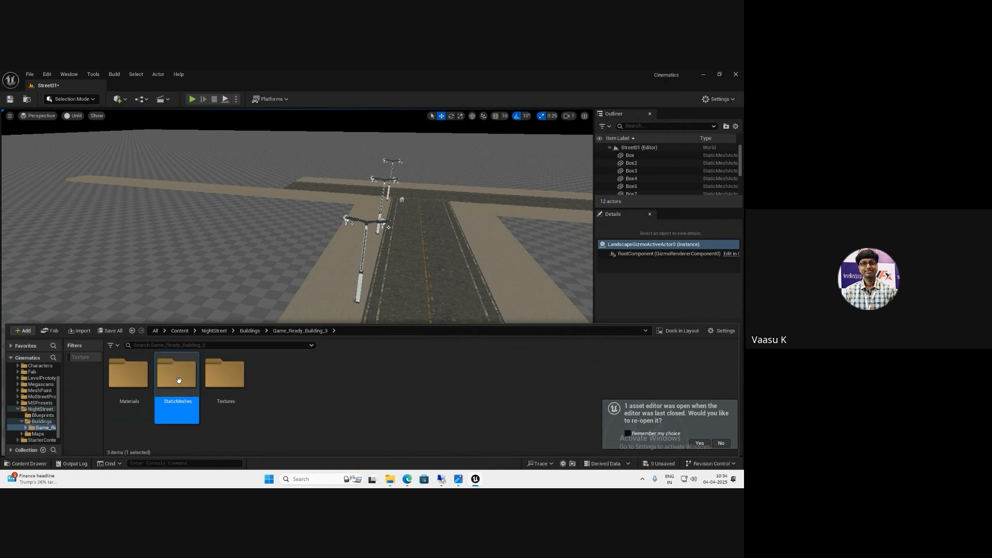
double_click(181, 381)
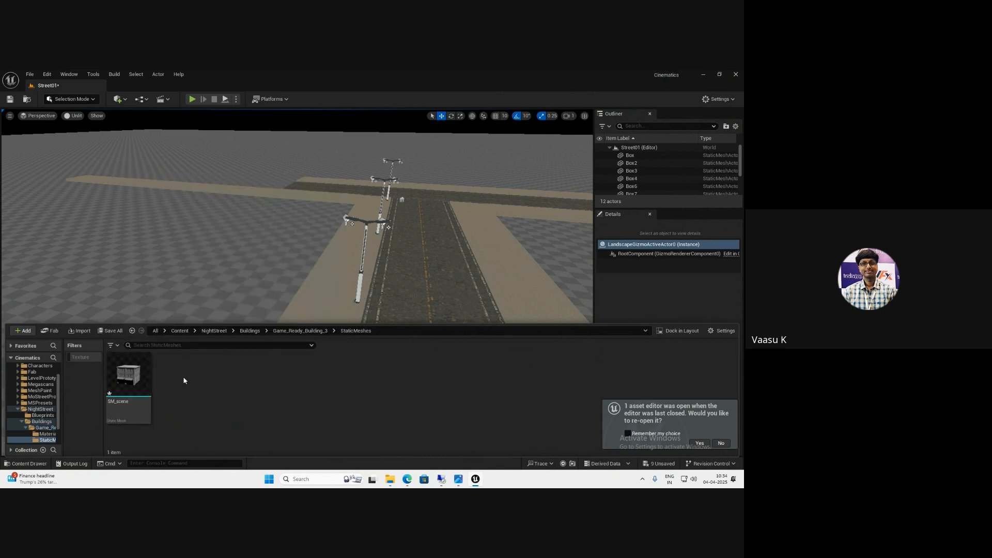
click(714, 444)
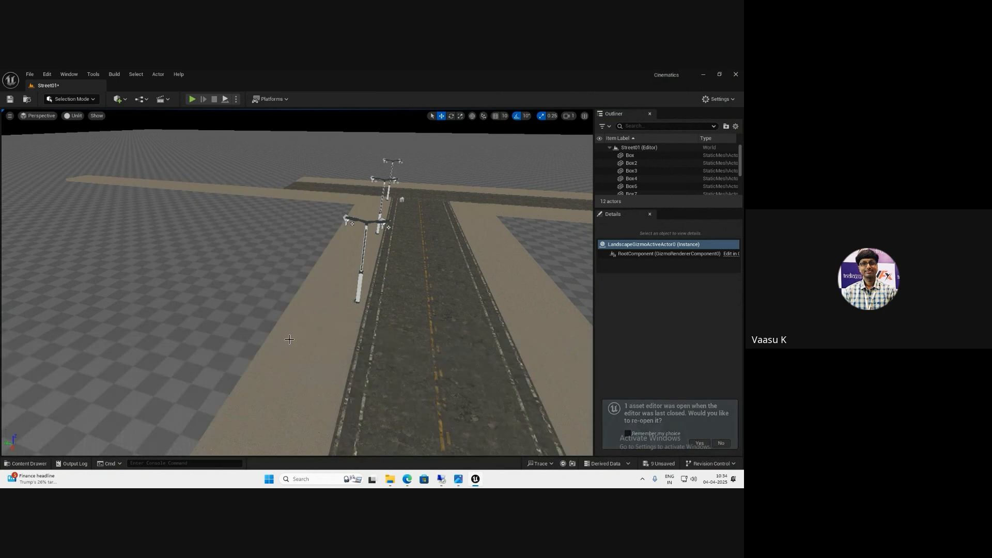
key(ctrl+space)
drag(184, 304, 263, 267)
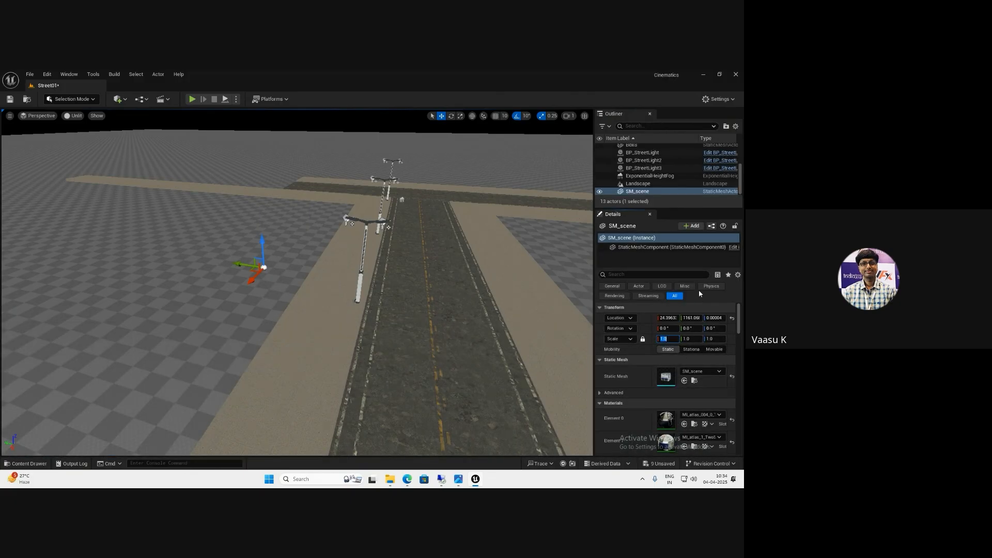
key(Return)
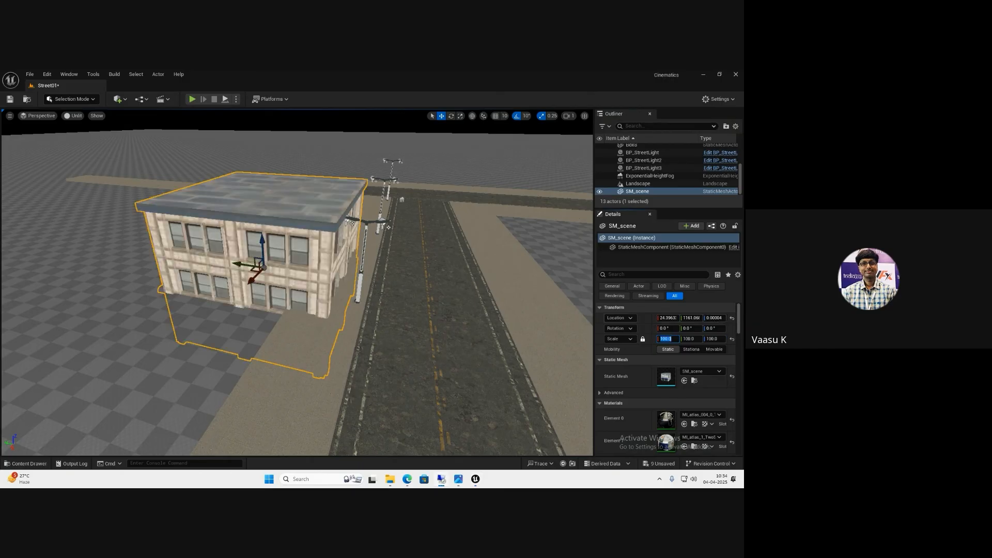
Raise the building to a Z location of about 492 and rotate it 180° about its vertical axis
right_drag(362, 289, 305, 288)
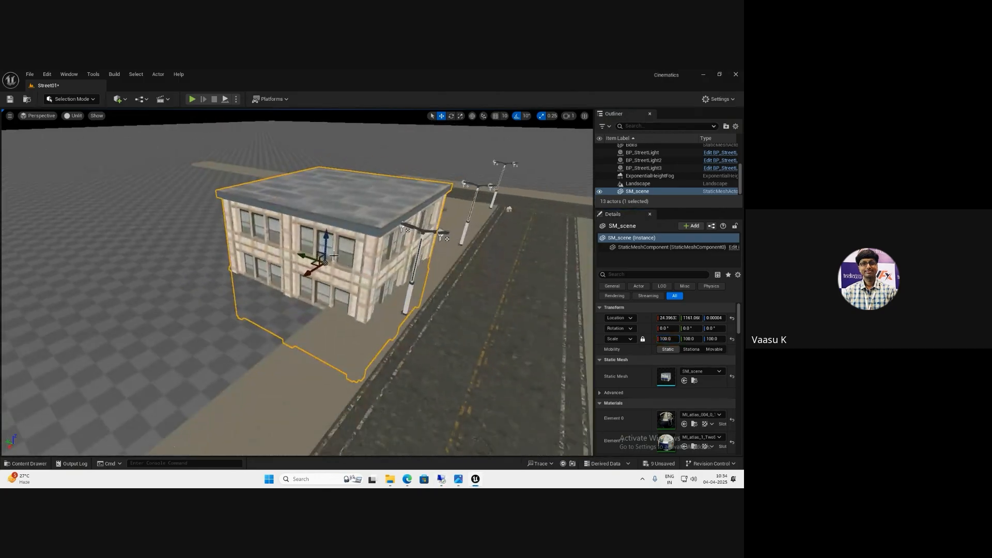
drag(329, 233, 332, 157)
key(e)
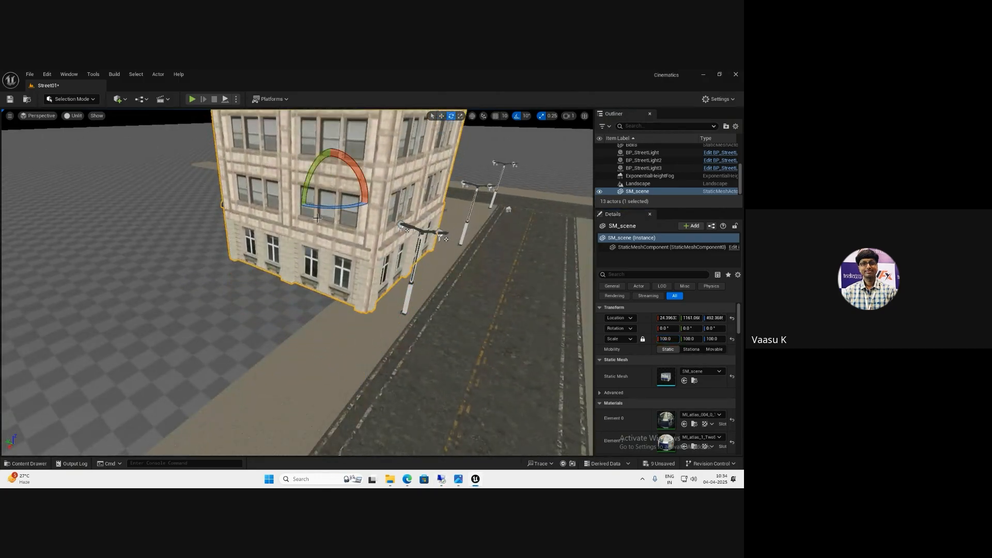
drag(319, 207, 723, 192)
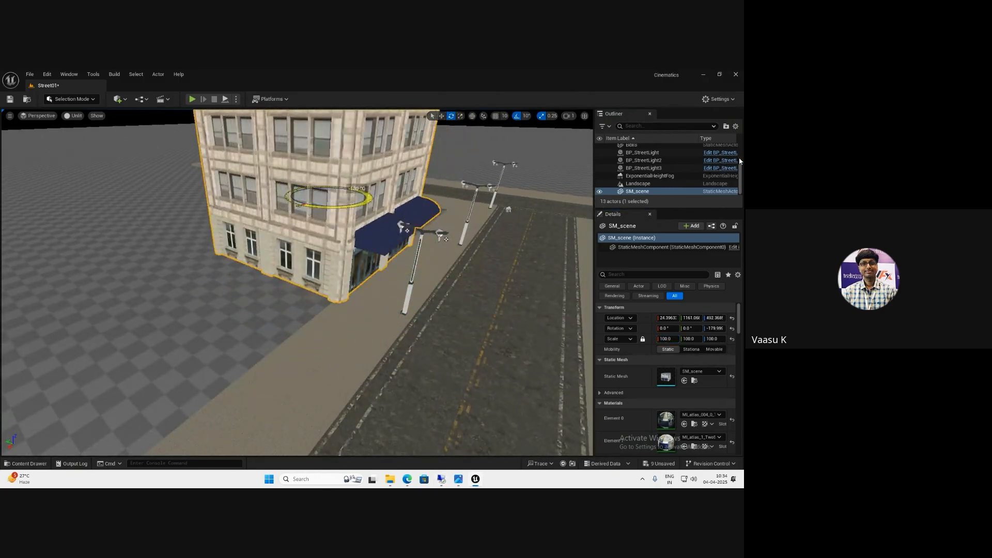
Move the building against the sidewalk's outer edge and down to ground level, at about X 147, Y 1237, Z 428
key(w)
drag(328, 196, 353, 193)
right_drag(324, 226, 363, 227)
key(w)
key(a)
drag(127, 185, 199, 203)
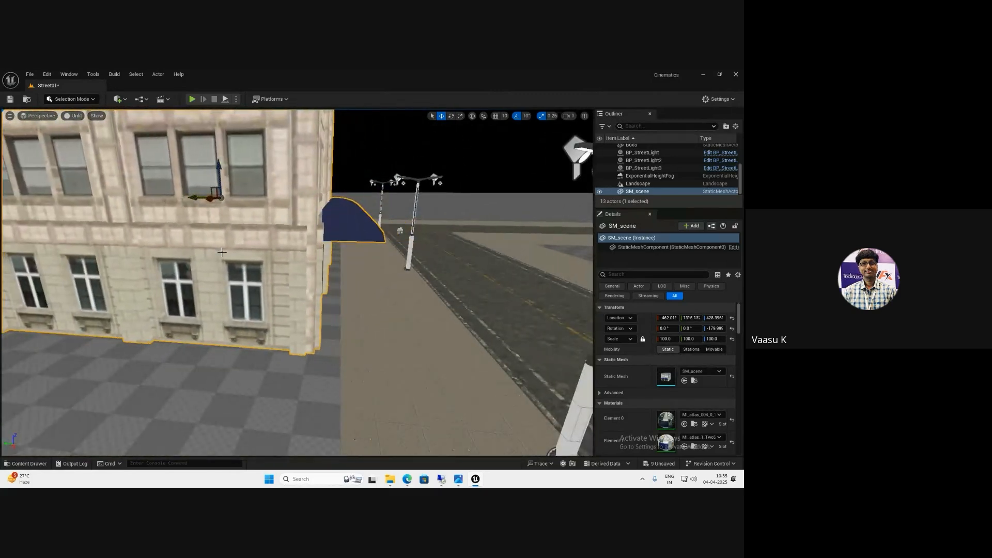
key(s)
right_drag(219, 250, 200, 226)
key(d)
drag(200, 226, 104, 278)
drag(118, 233, 128, 239)
key(w)
right_drag(138, 303, 164, 302)
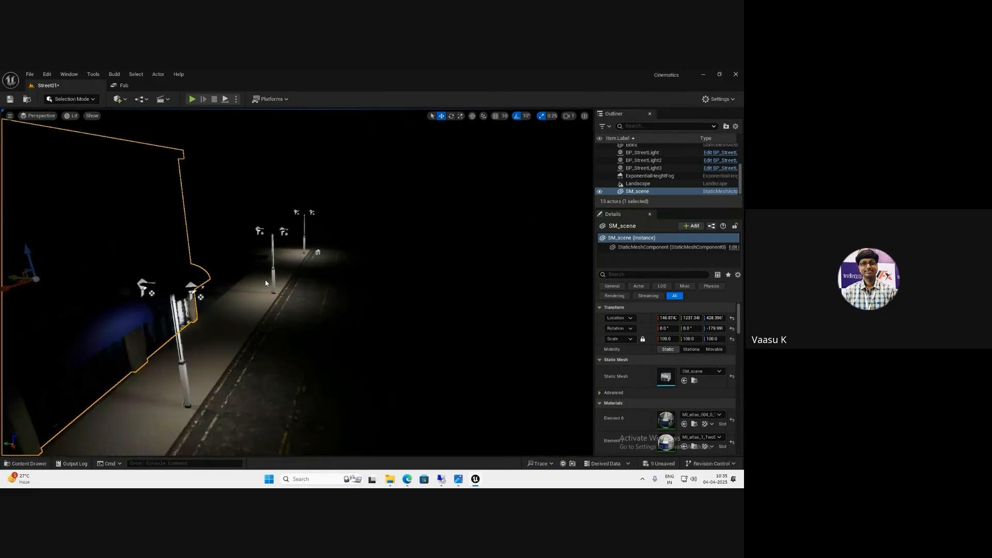
Add a directional light to the lit street scene
right_drag(171, 279, 168, 277)
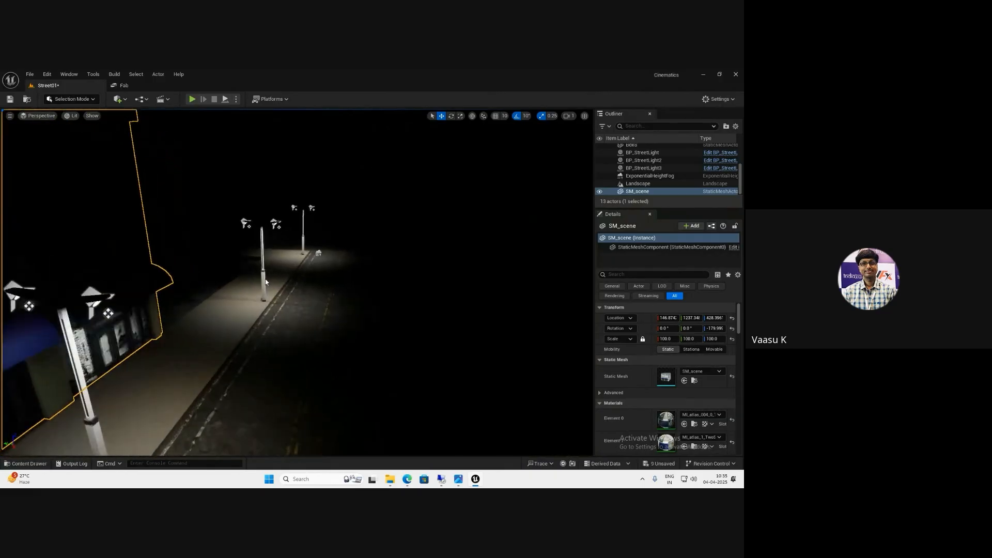
click(121, 98)
mouse_move(148, 194)
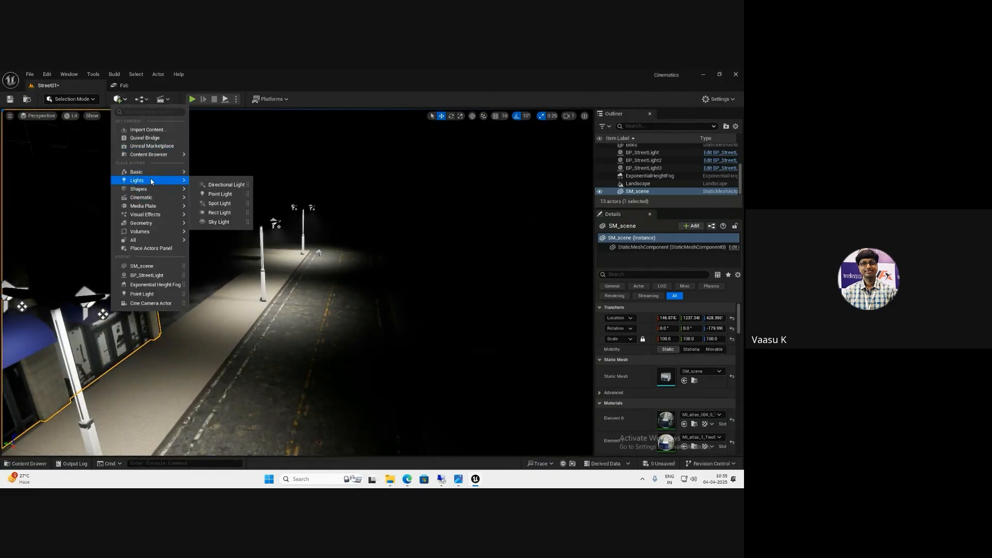
click(223, 185)
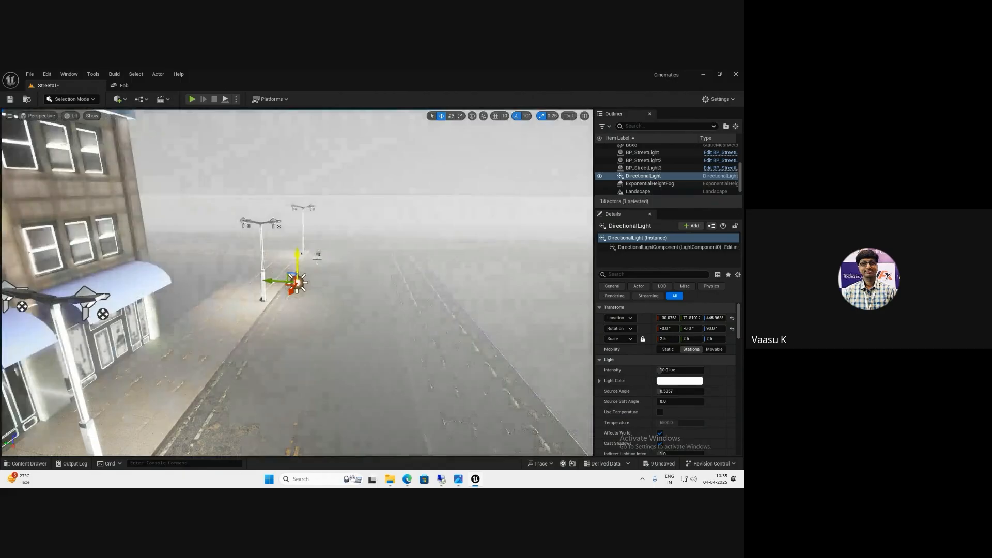
mouse_move(457, 315)
right_down()
mouse_move(308, 309)
mouse_move(476, 312)
right_up()
scroll(477, 311, up, 5)
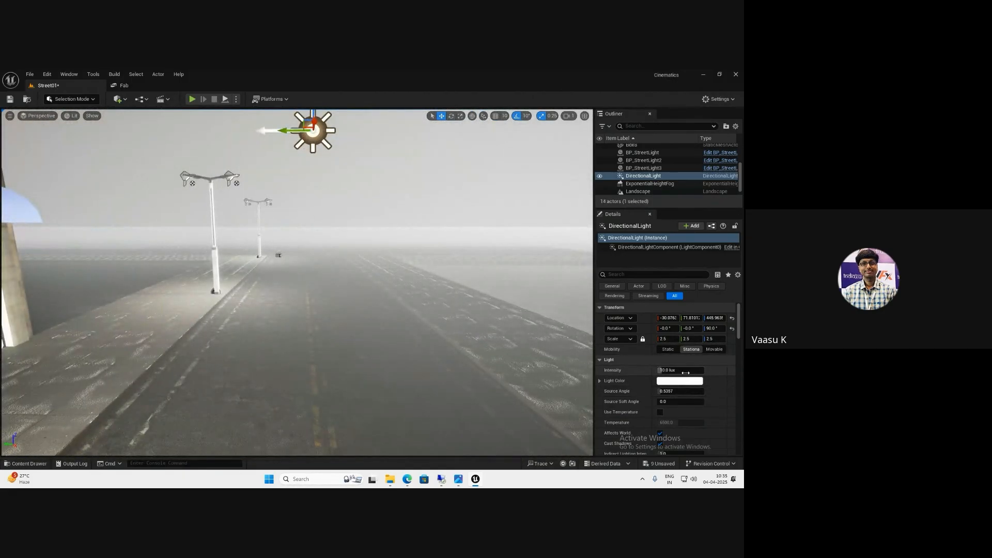
Try an intensity of 1 lux on the directional light and check the street's brightness
text(1)
key(Return)
key(w)
right_drag(355, 329, 333, 343)
key(s)
key(a)
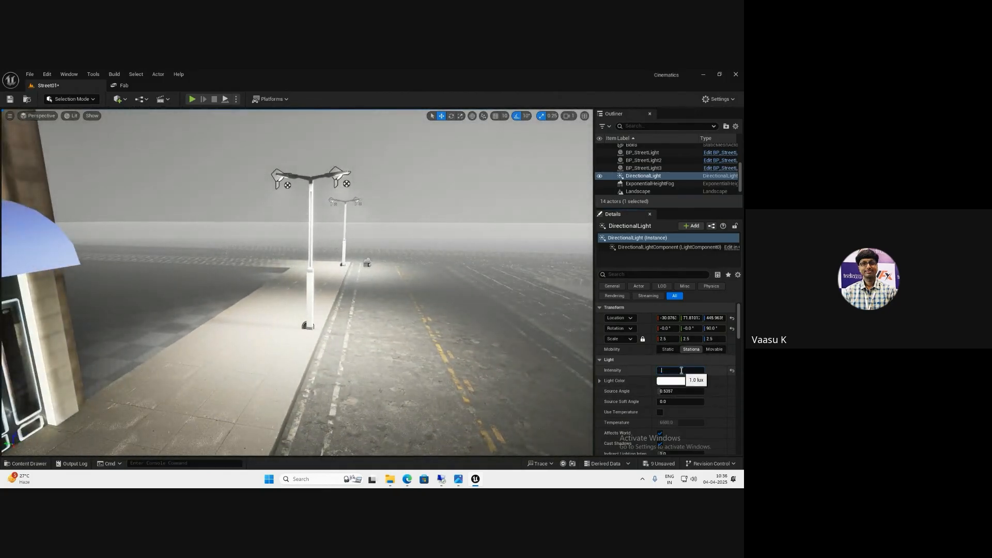
Set the directional light's intensity to 0.1 lux and check the street lights against it
text(0.1)
key(Return)
key(d)
right_drag(494, 299, 472, 297)
key(a)
key(s)
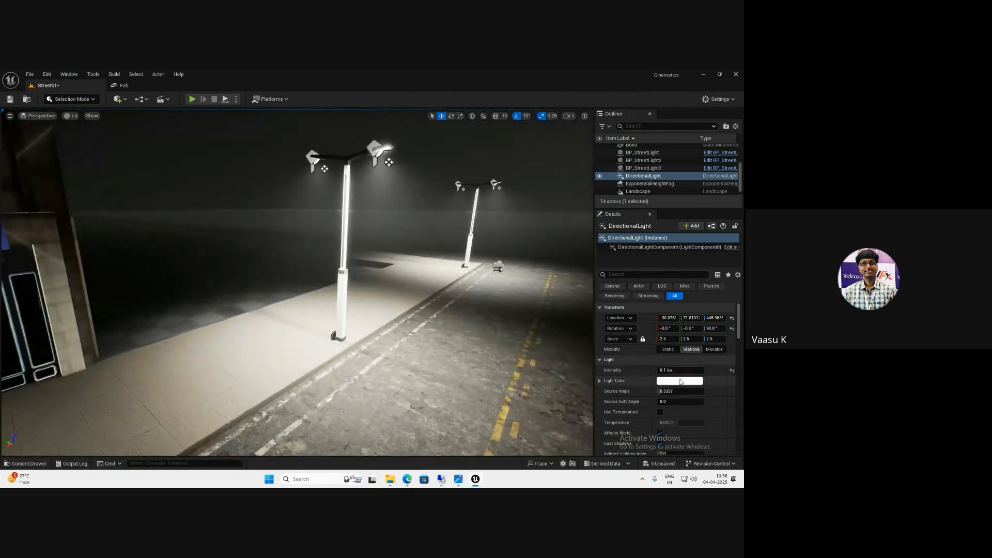
Set the directional light's color to a muted blue with hue about 216, saturation about 0.84 and value about 0.6
click(680, 381)
click(531, 310)
right_drag(485, 323, 394, 306)
key(w)
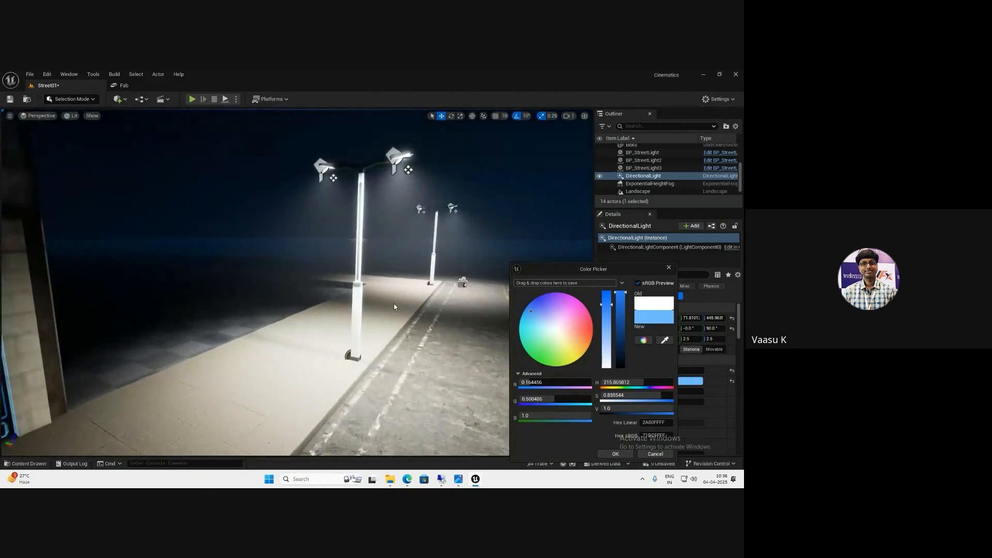
key(s)
key(w)
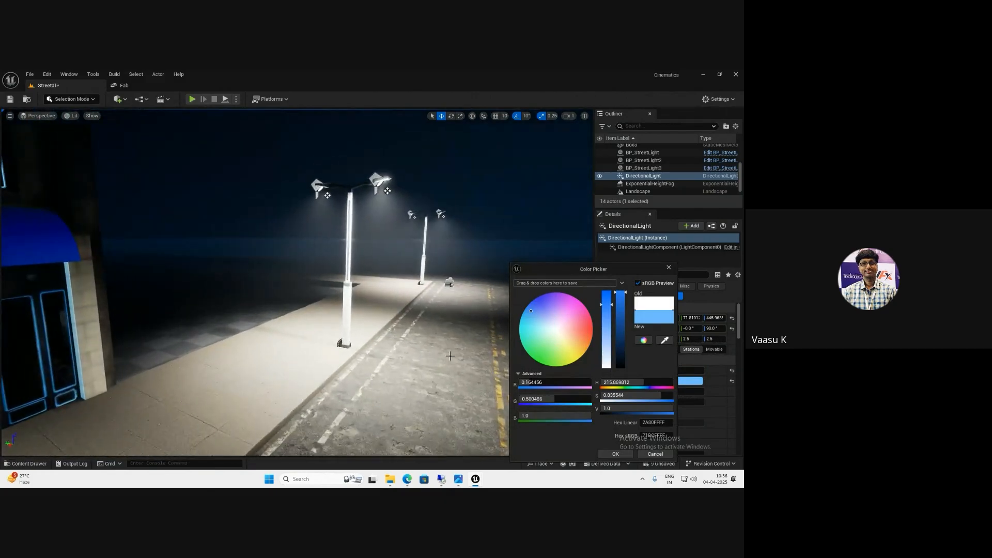
drag(621, 342, 619, 322)
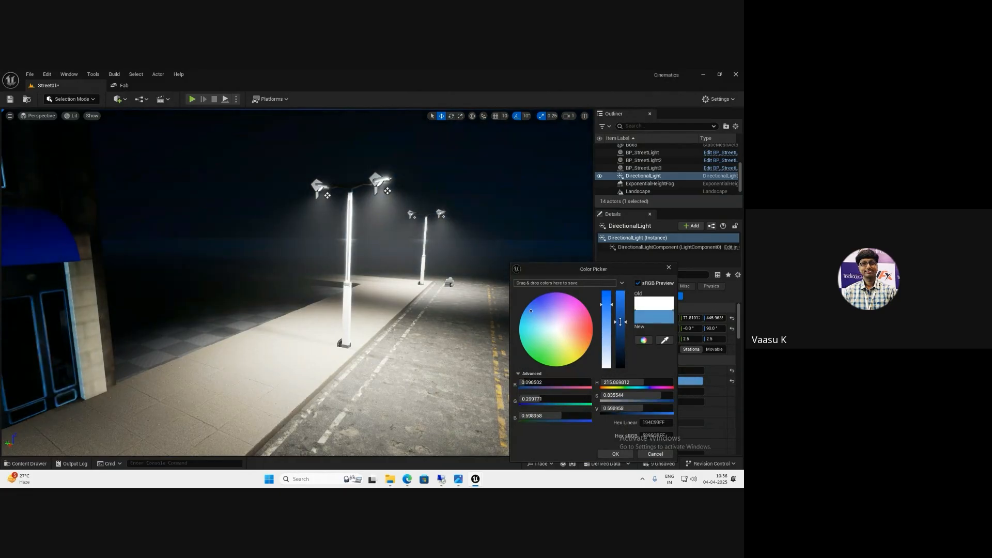
click(615, 454)
Set the directional light's intensity to 0.5 lux and check the moonlight along the street and storefront
click(680, 371)
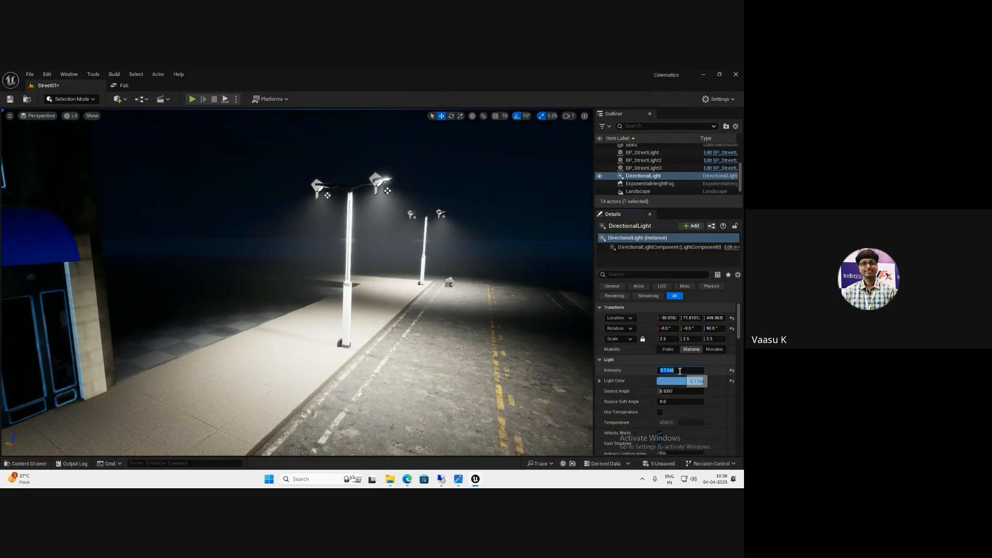
key(Return)
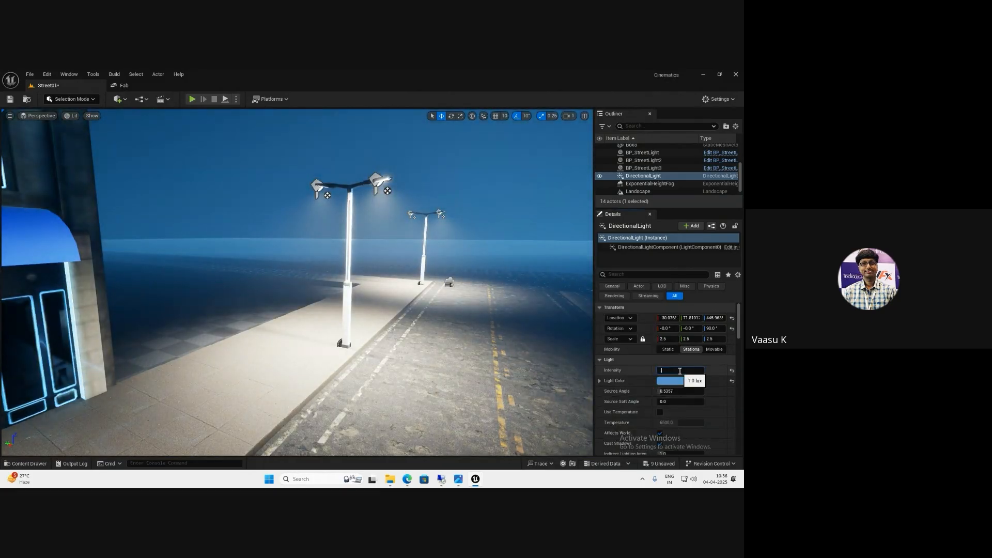
key(Return)
right_drag(398, 306, 399, 305)
key(s)
key(w)
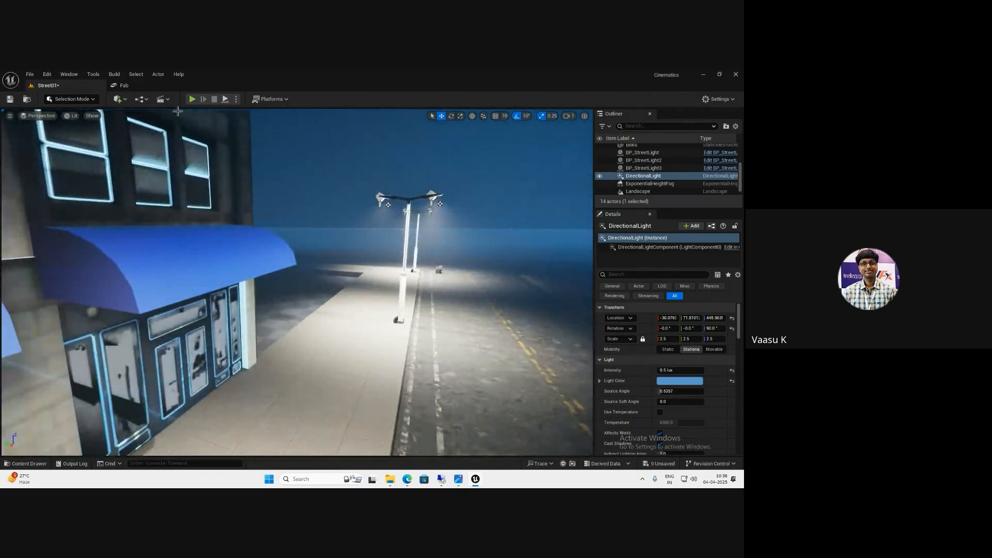
Add a Post Process Volume to the street and delete the building beside the sidewalk
click(119, 99)
mouse_move(145, 217)
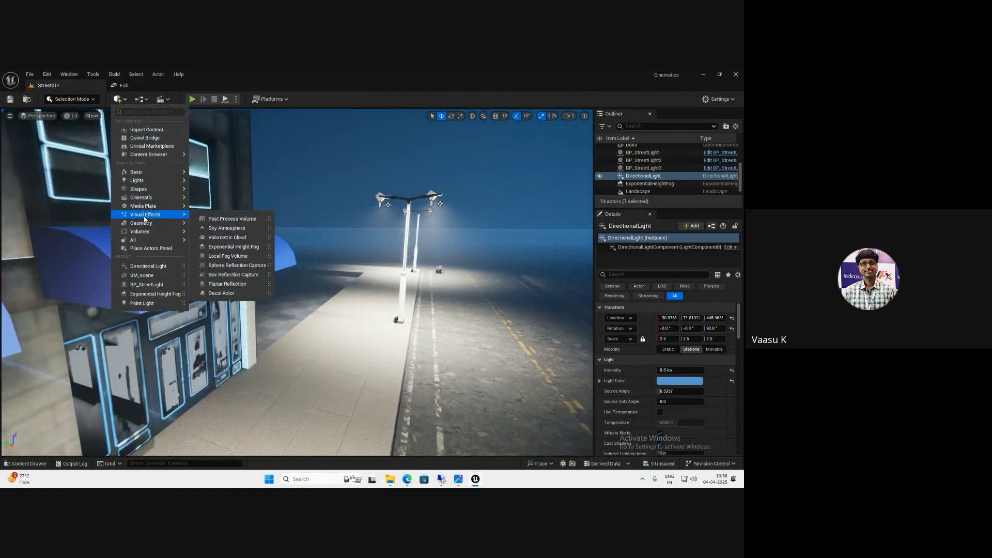
click(232, 219)
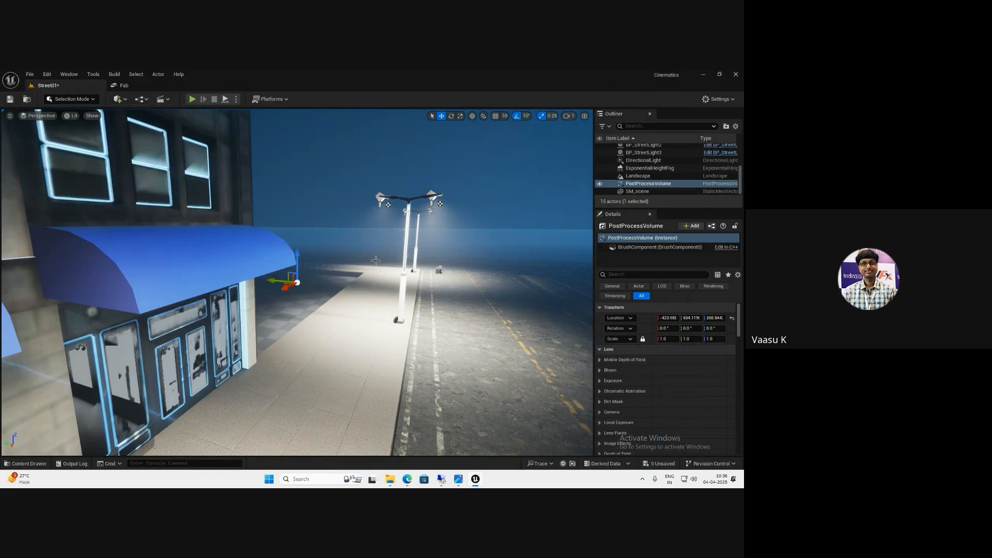
click(228, 332)
key(Delete)
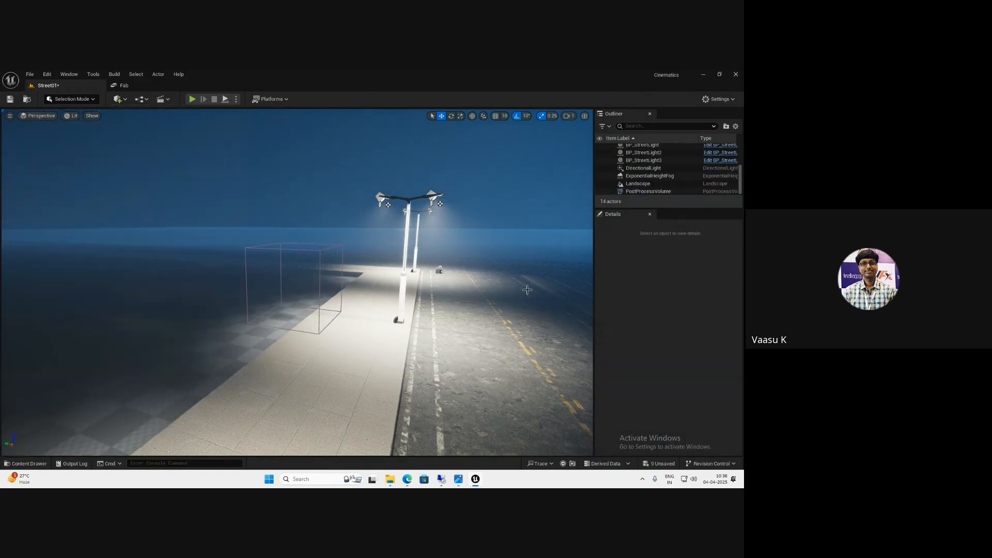
Enable Infinite Extent (Unbound) on the Post Process Volume
click(320, 252)
scroll(671, 379, down, 15)
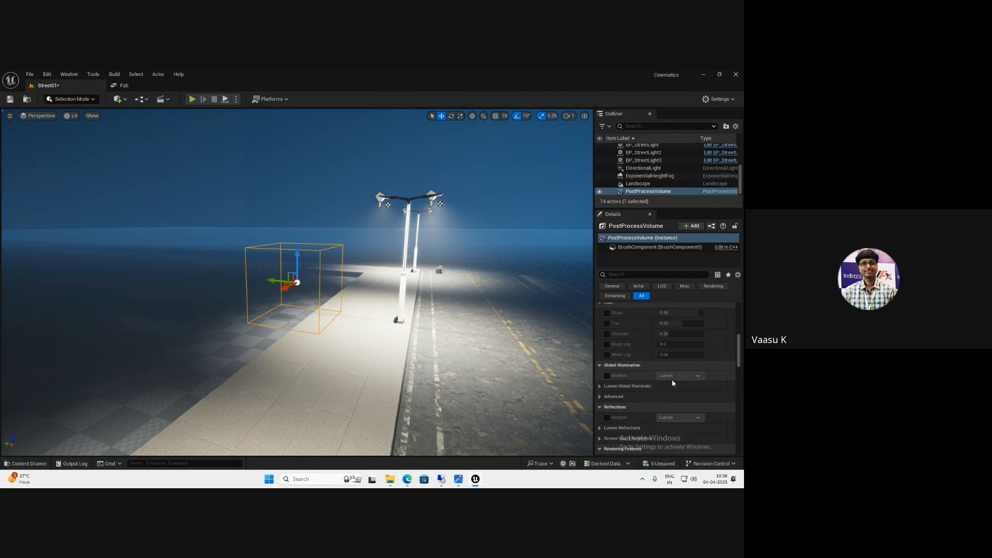
scroll(671, 379, down, 10)
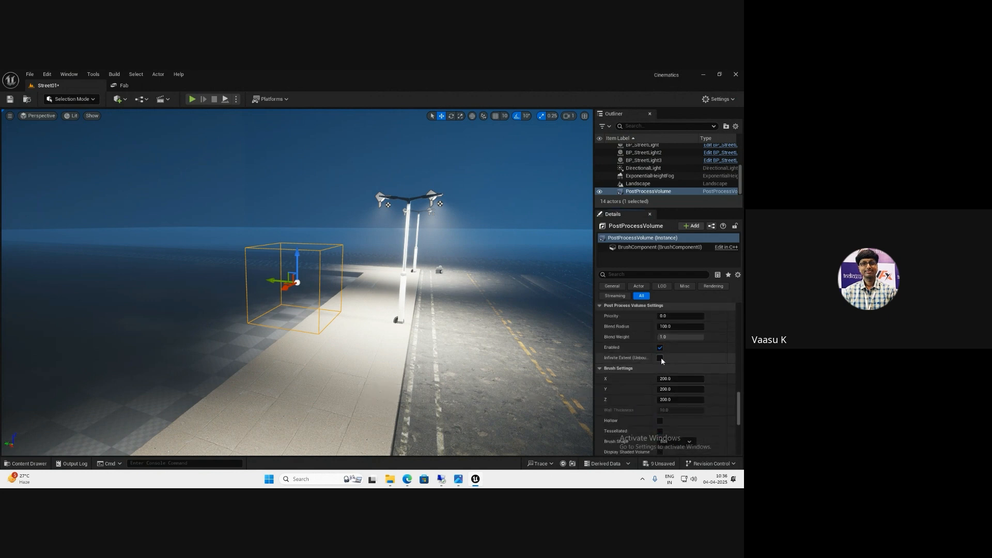
scroll(663, 374, up, 15)
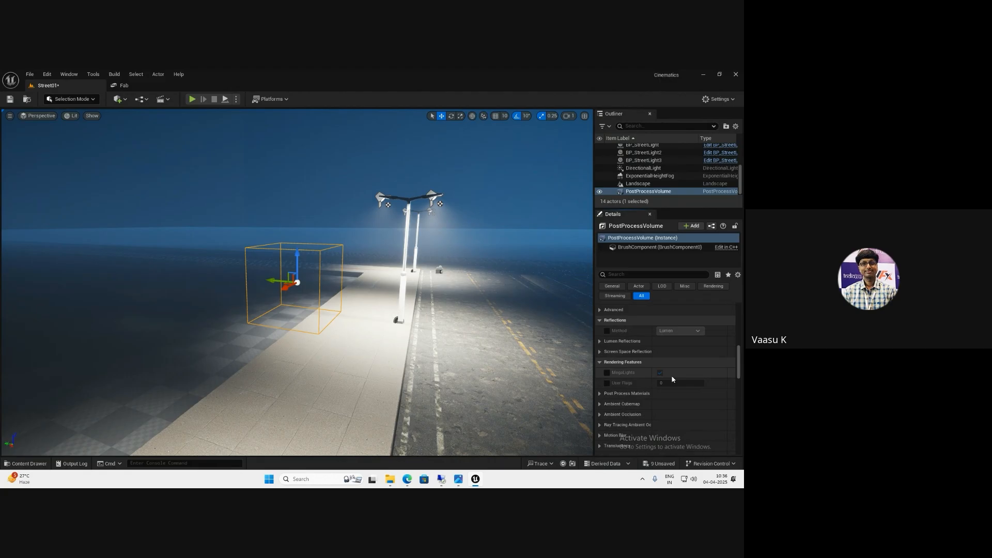
scroll(671, 377, up, 5)
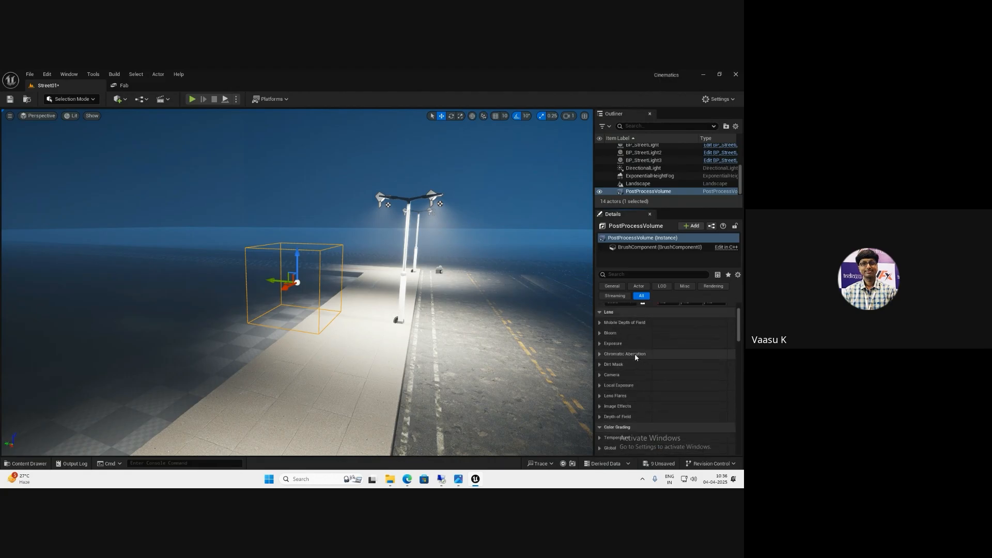
Override the Post Process Volume's exposure with Min EV100 and Max EV100 both at 1.0 and check the street's darkness
click(599, 343)
scroll(607, 359, down, 3)
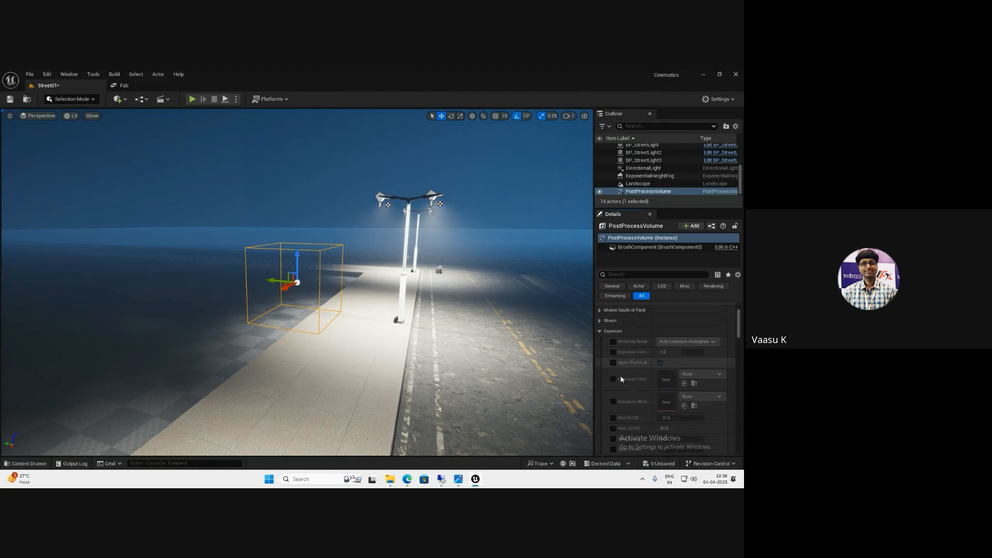
click(612, 357)
click(613, 366)
click(682, 356)
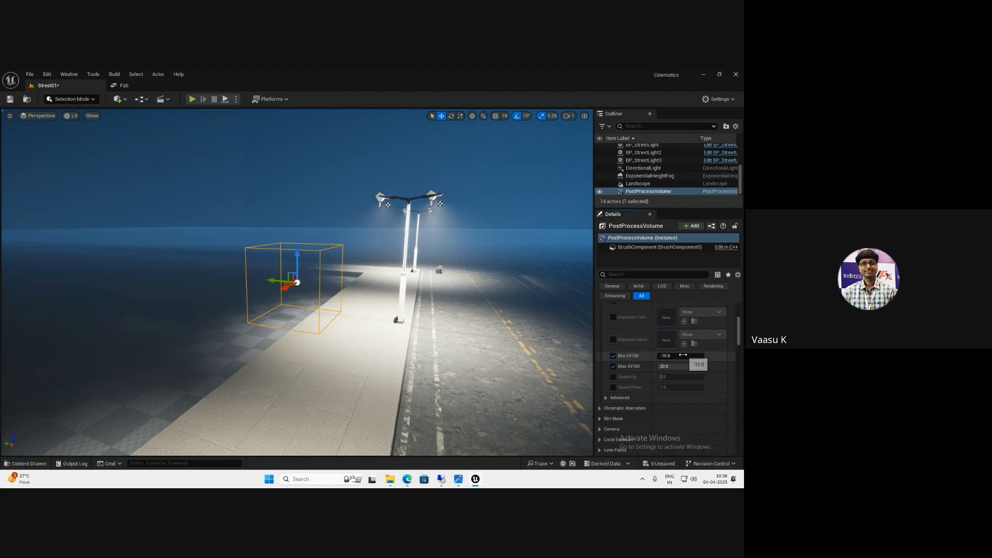
text(1)
click(677, 368)
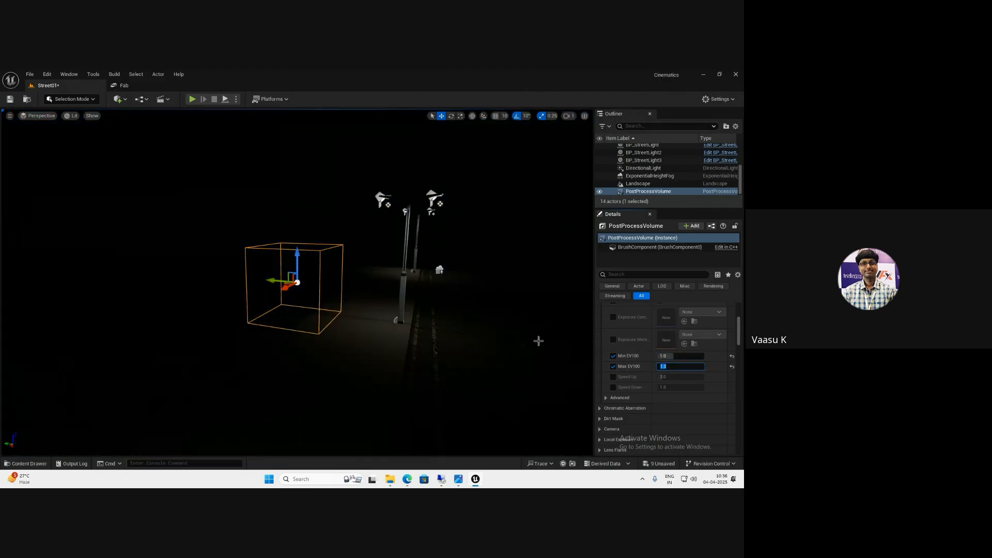
key(w)
right_drag(344, 356, 492, 292)
key(s)
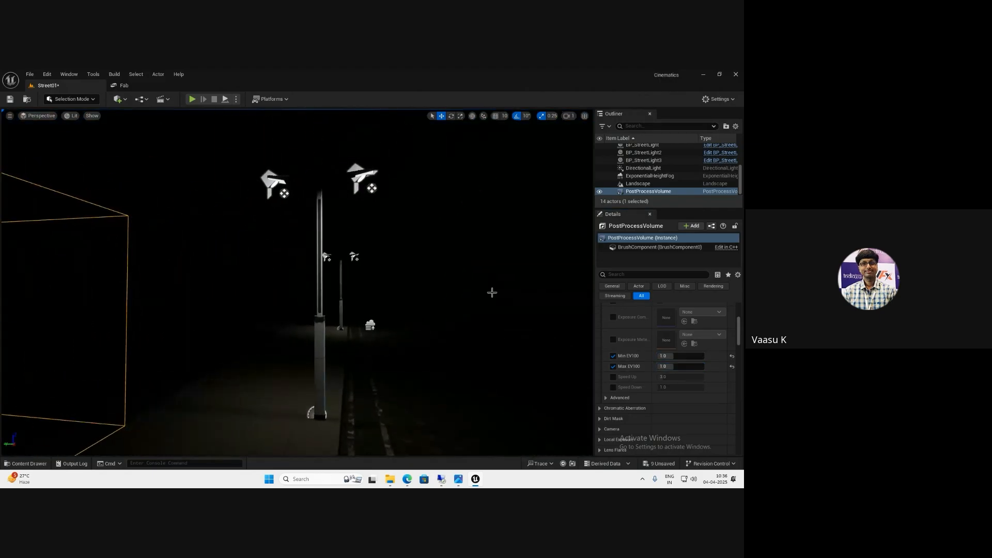
Set the exponential height fog's Fog Density to 1.0 and check the haze around the street lights
click(640, 175)
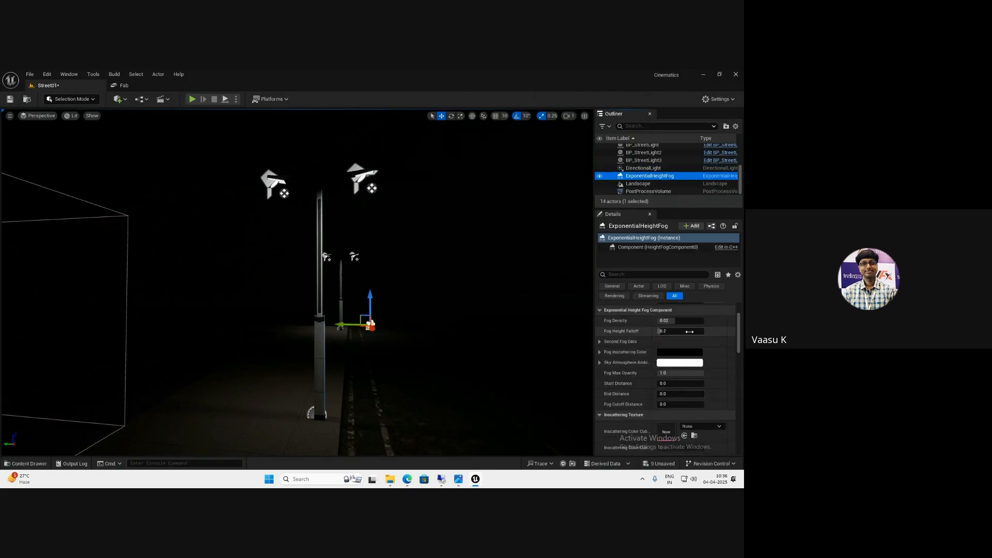
scroll(689, 331, up, 2)
text(1)
key(Return)
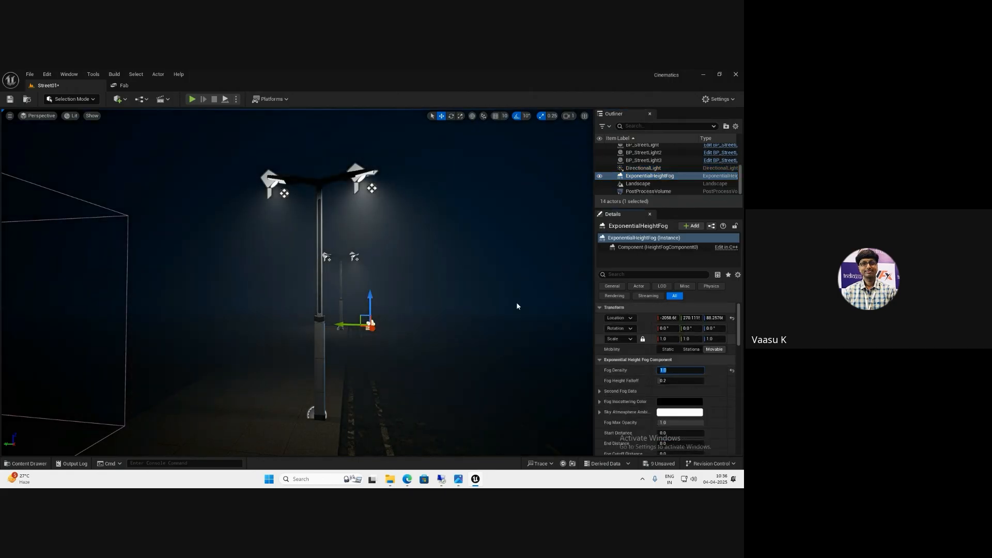
scroll(441, 305, down, 5)
right_drag(441, 305, 506, 347)
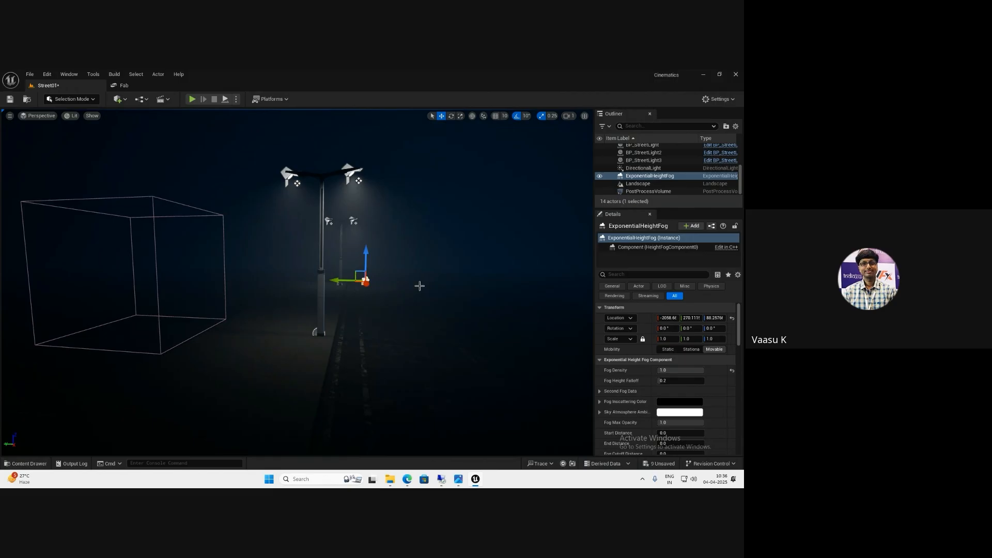
Switch the viewport to game view and examine the street lights' glow in the fog along the road
right_drag(420, 286, 418, 286)
key(g)
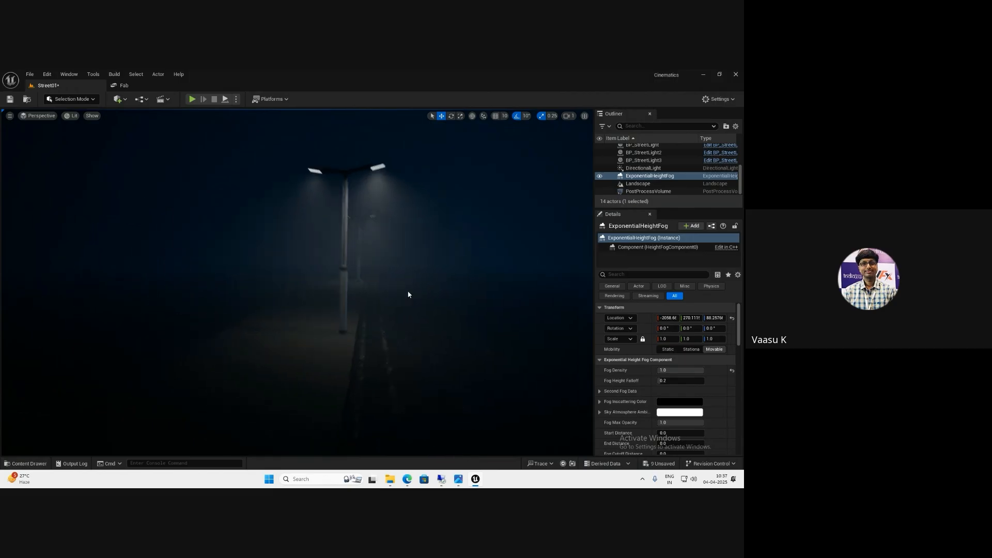
scroll(410, 294, up, 8)
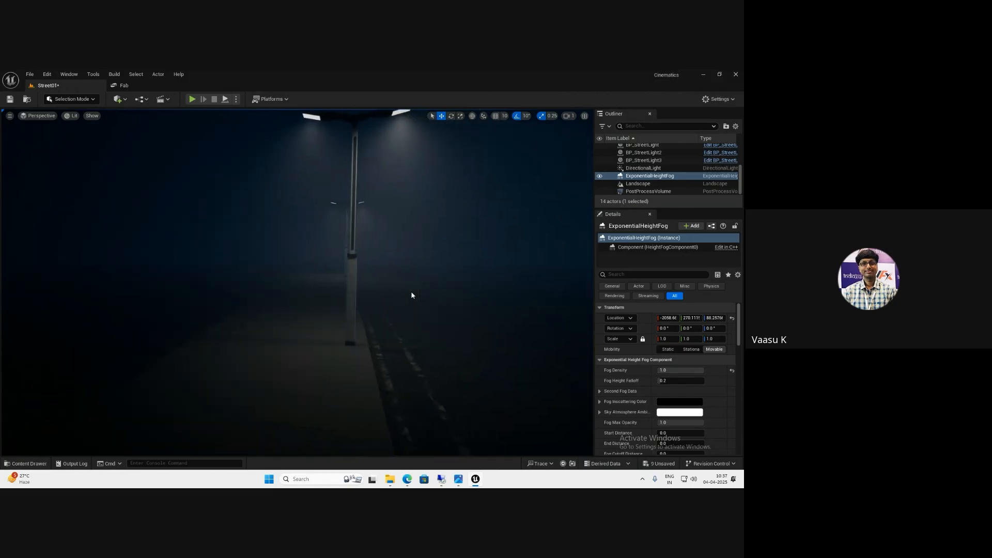
key(d)
scroll(411, 295, down, 10)
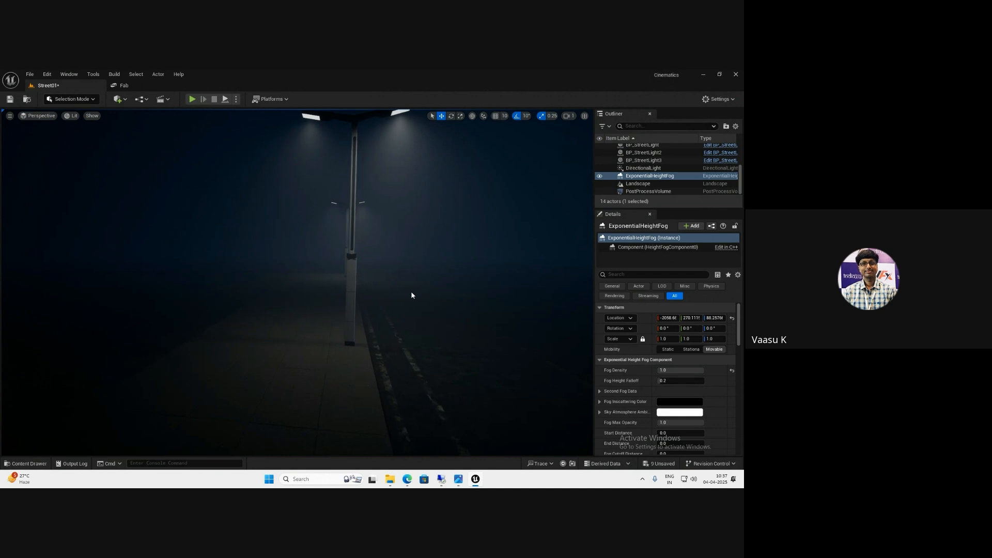
right_drag(401, 288, 403, 290)
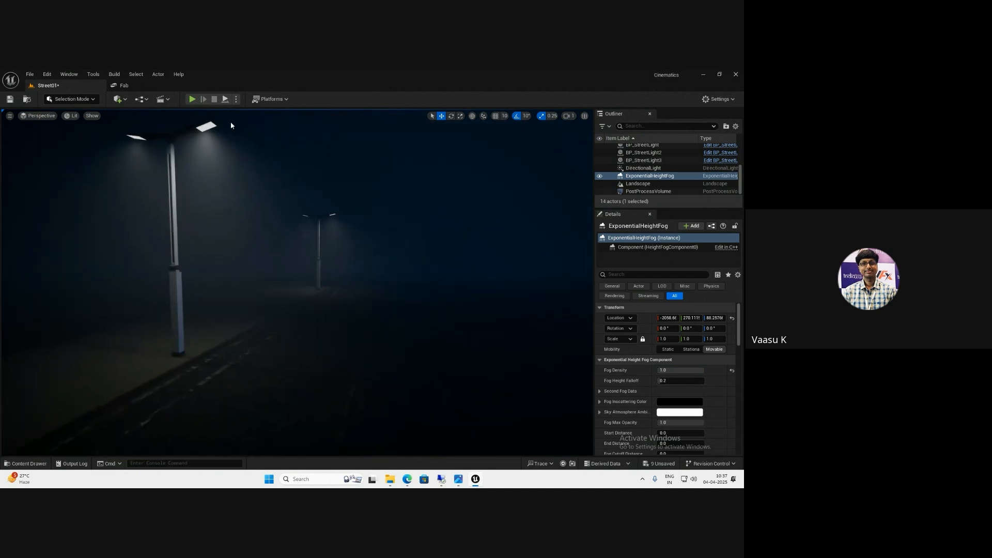
Search Fab for free "car" assets and open the Vehicle Variety Pack page
click(141, 83)
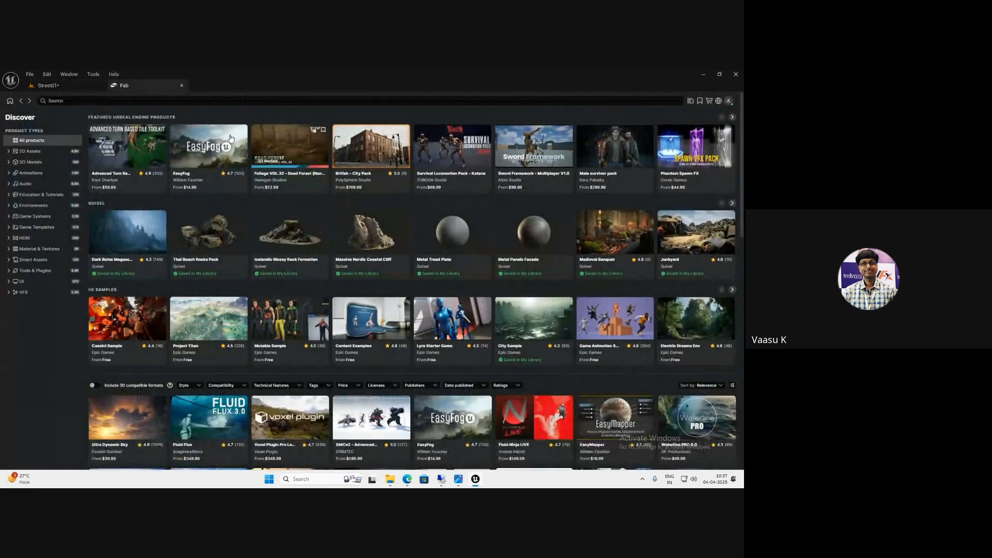
click(191, 102)
text(car)
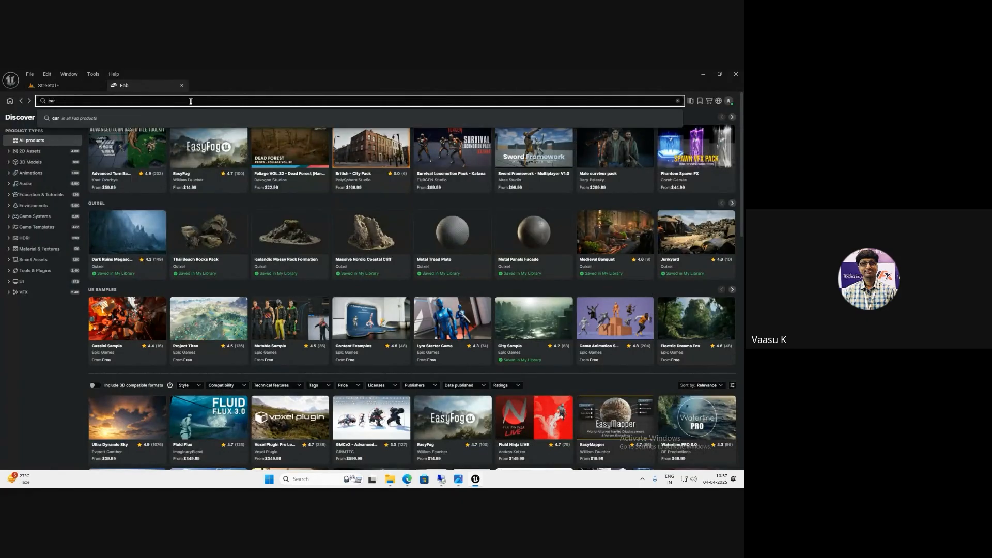
key(Return)
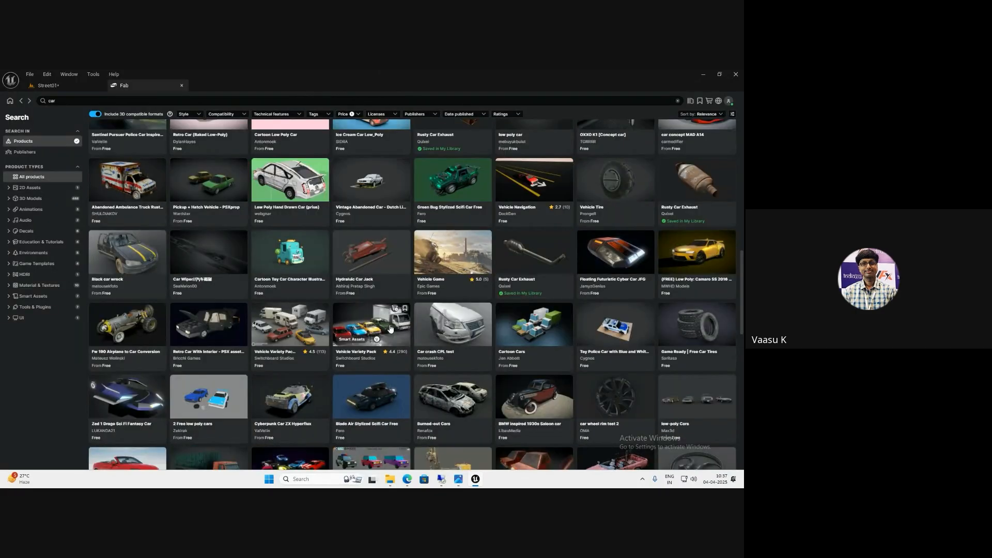
click(390, 328)
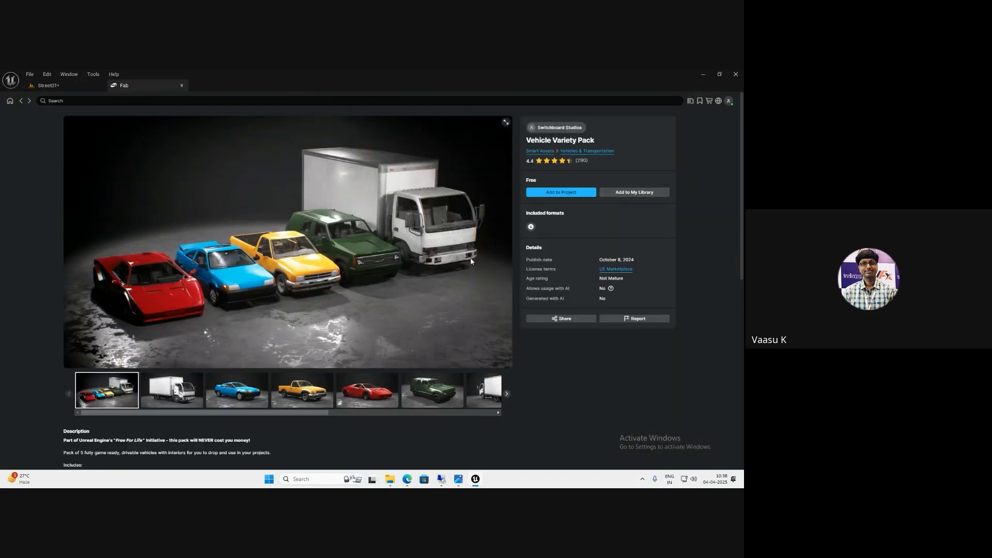
Add the Vehicle Variety Pack to the project, accepting the license agreement and choosing version 5.4
click(551, 193)
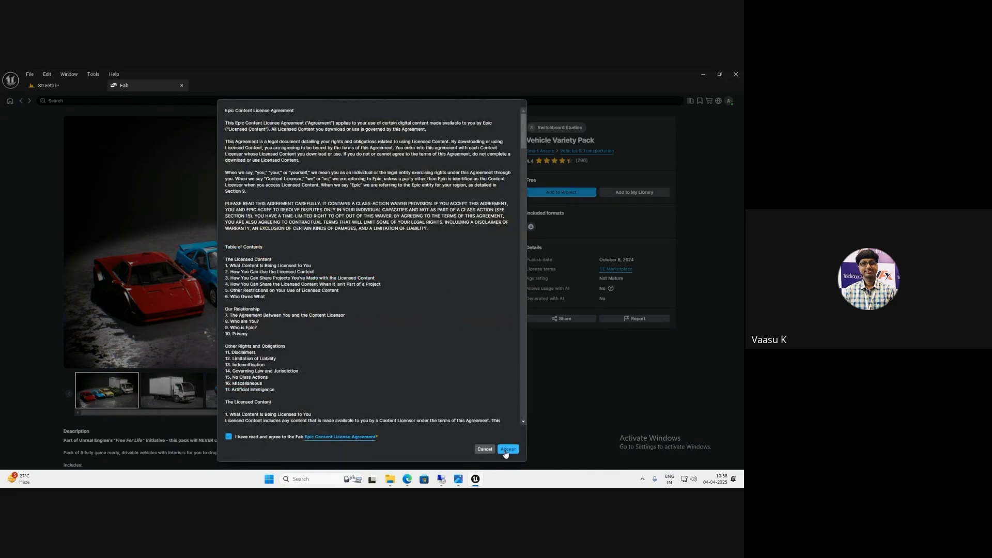
click(508, 449)
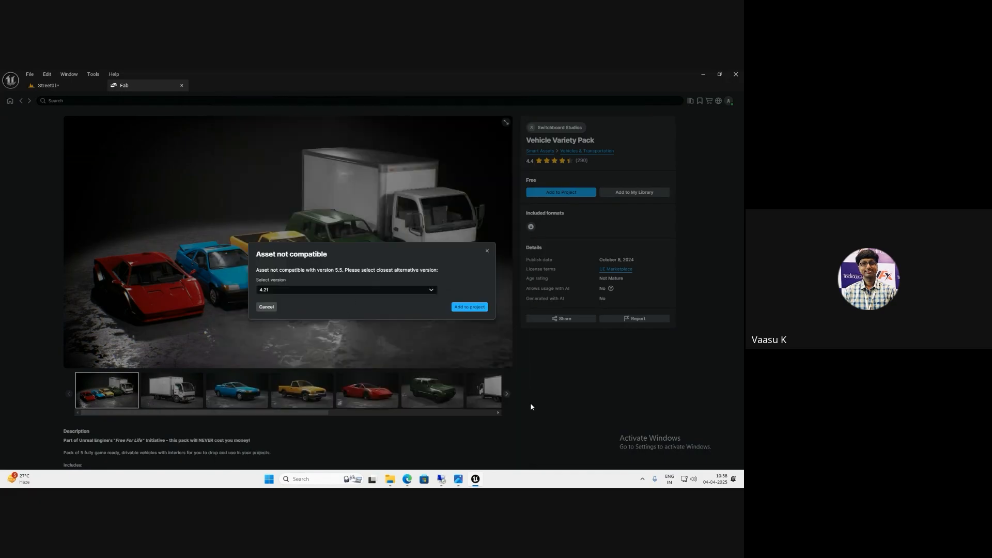
click(385, 292)
click(328, 406)
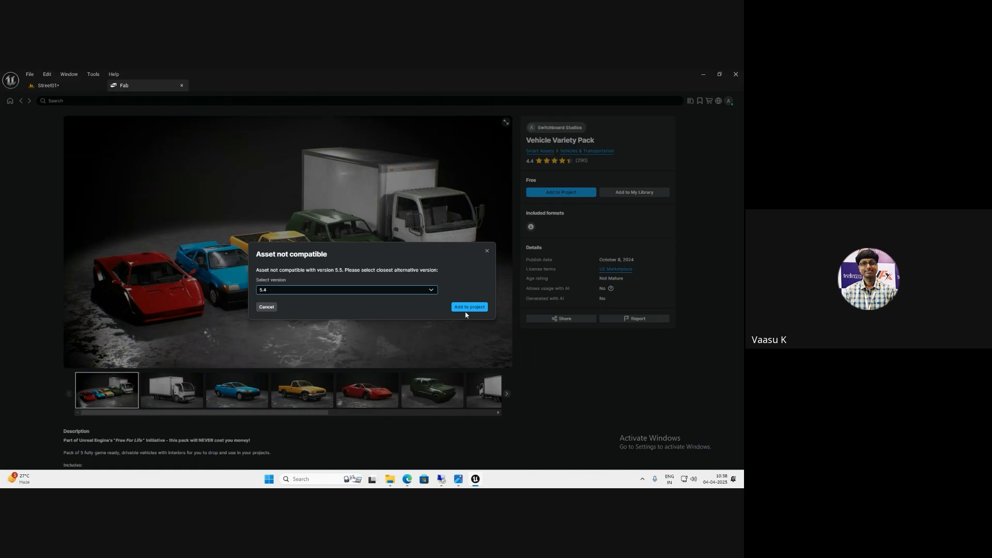
click(469, 307)
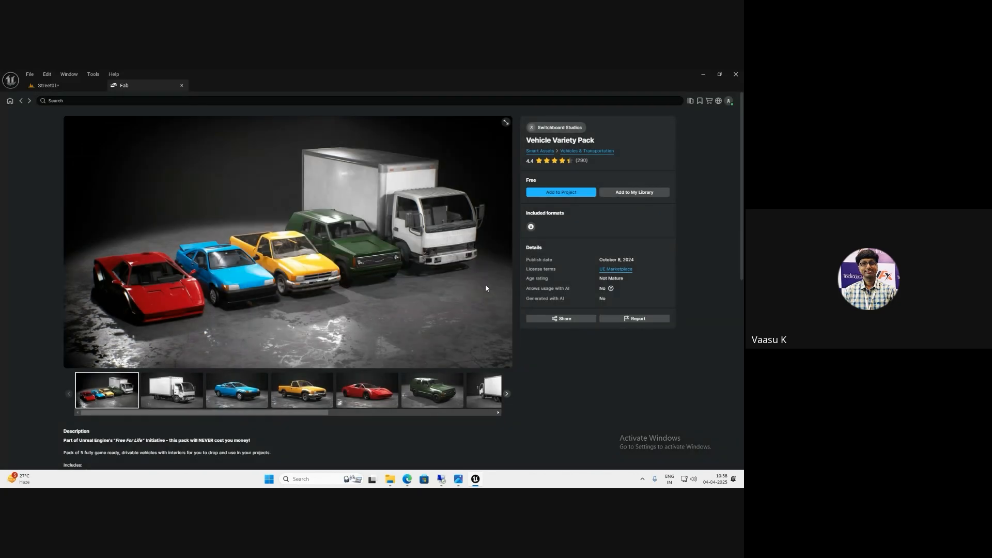
Enable Exposure Compensation on the Street01 PostProcessVolume, set it to 1.5, and check the street's brightness
click(52, 87)
key(w)
right_drag(277, 311, 272, 310)
key(d)
click(641, 191)
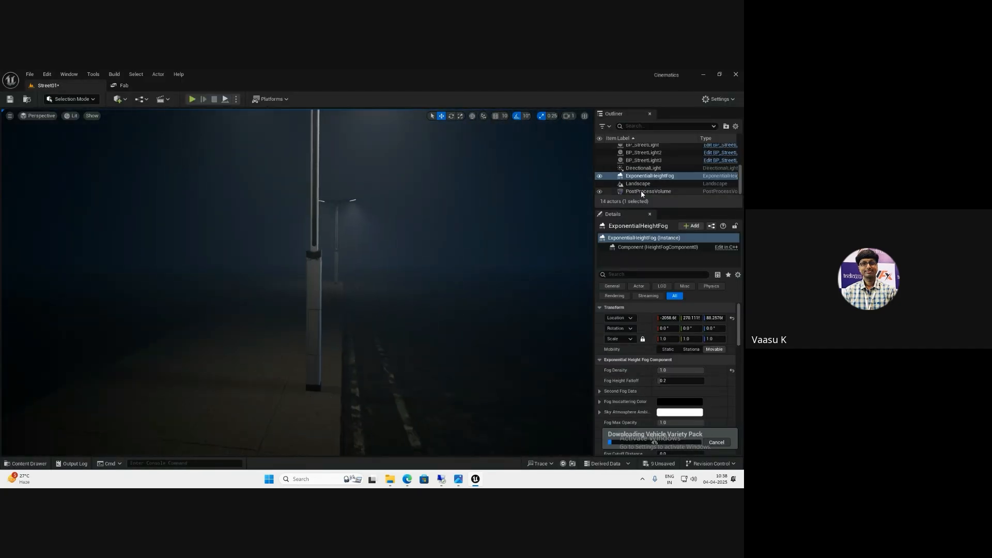
scroll(656, 351, down, 5)
scroll(671, 377, up, 3)
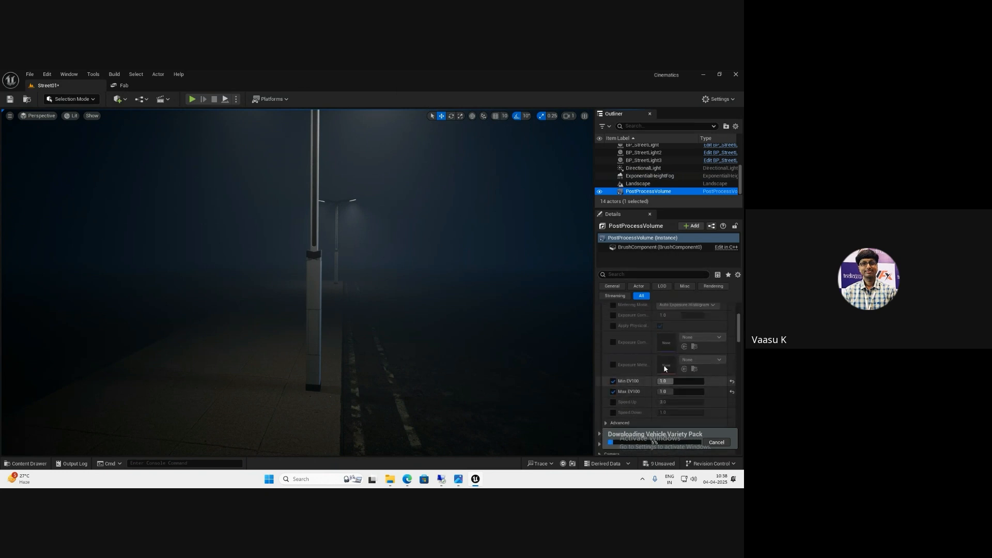
click(614, 338)
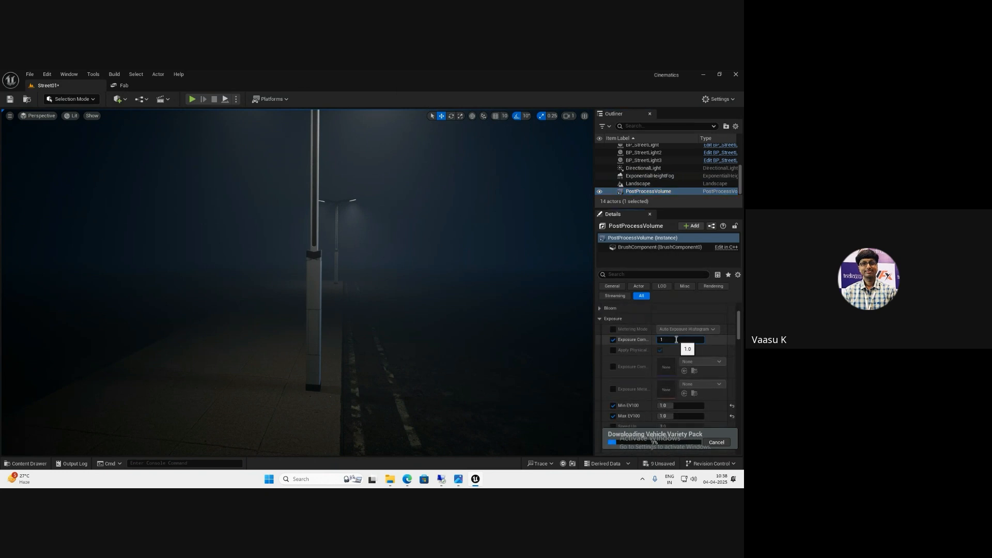
text(5)
key(Return)
right_drag(509, 293, 420, 335)
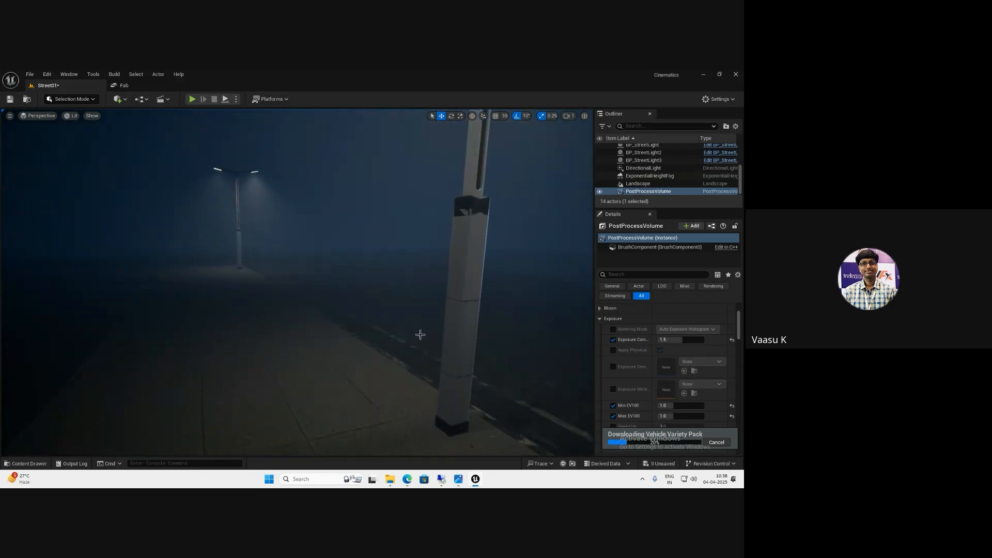
Search Fab for "phone bhoot" and limit the results to free products
click(124, 85)
click(137, 101)
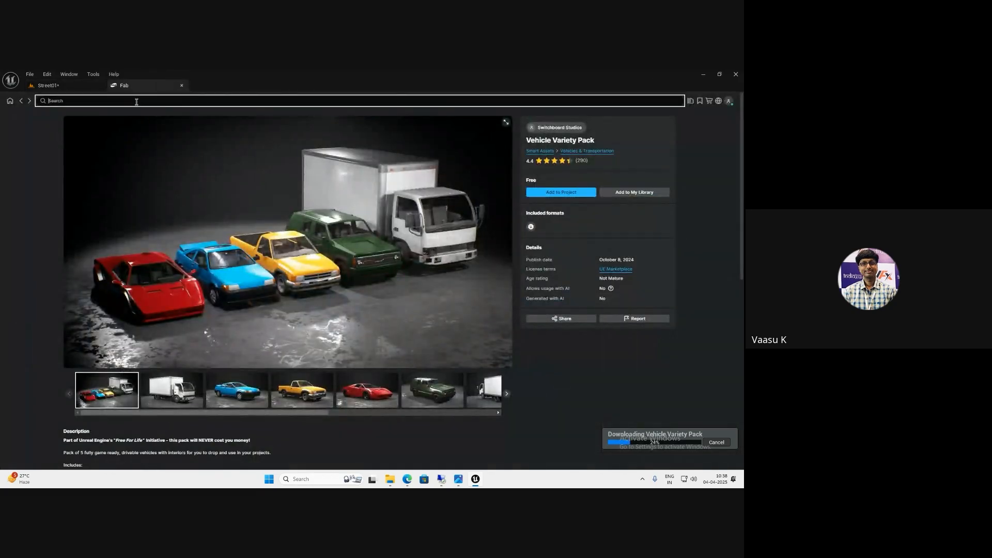
text(phone bhoot)
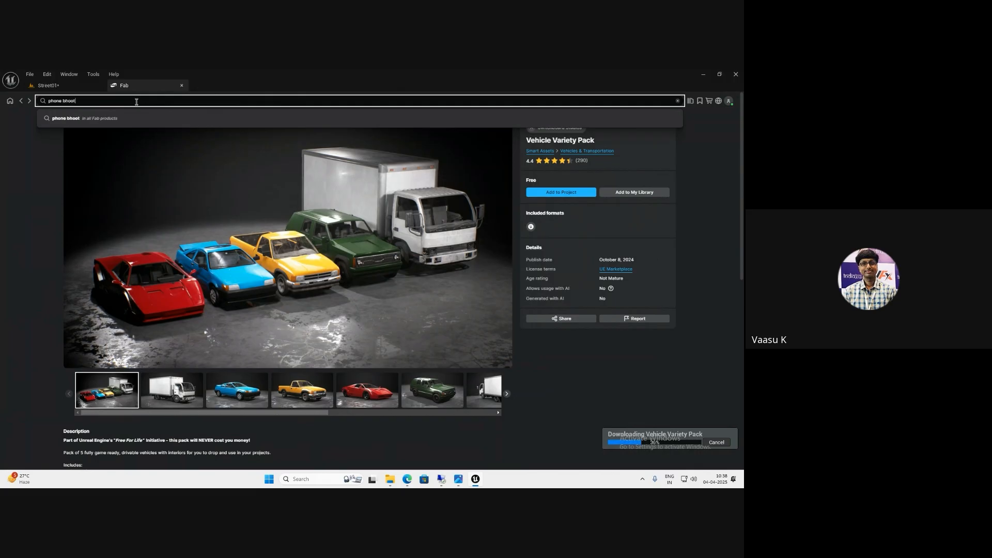
key(Return)
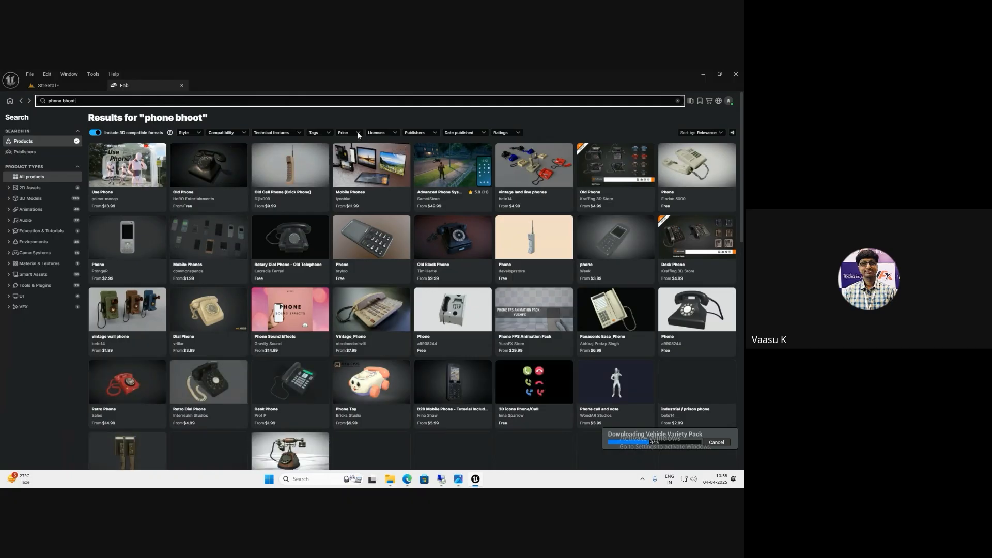
click(355, 133)
click(313, 168)
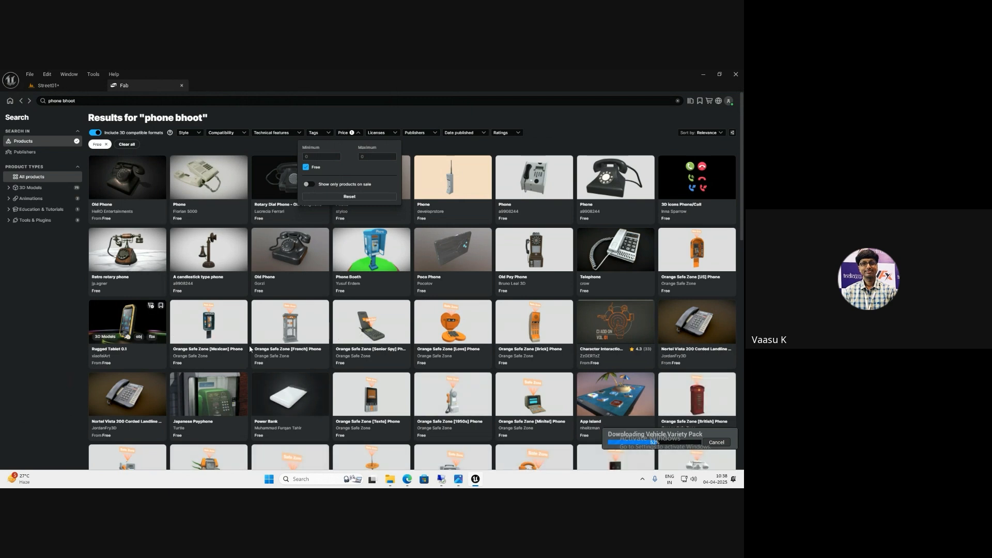
Find the Orange Safe Zone [Mexican] Phone among the results, add it to the project and dismiss the import issues notice
scroll(318, 340, down, 3)
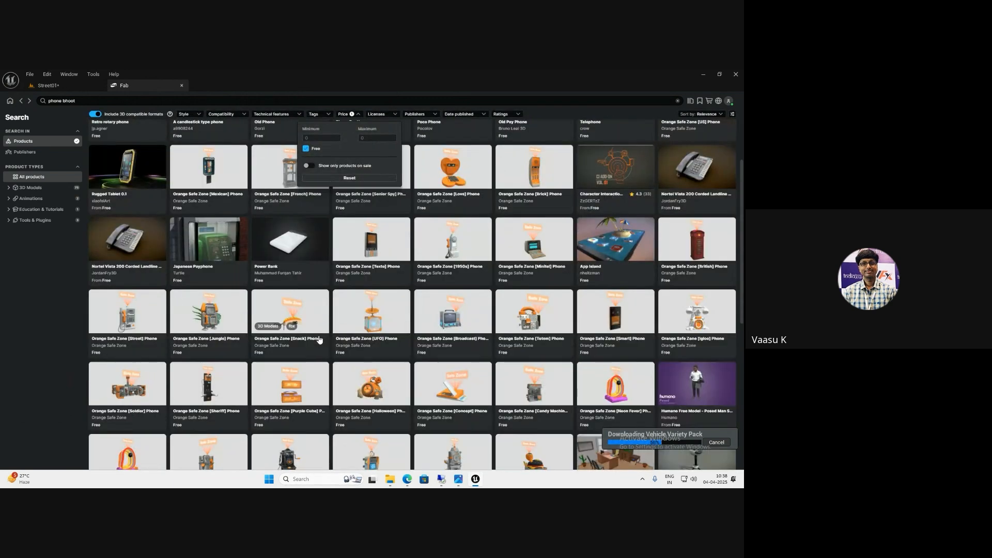
scroll(319, 340, up, 3)
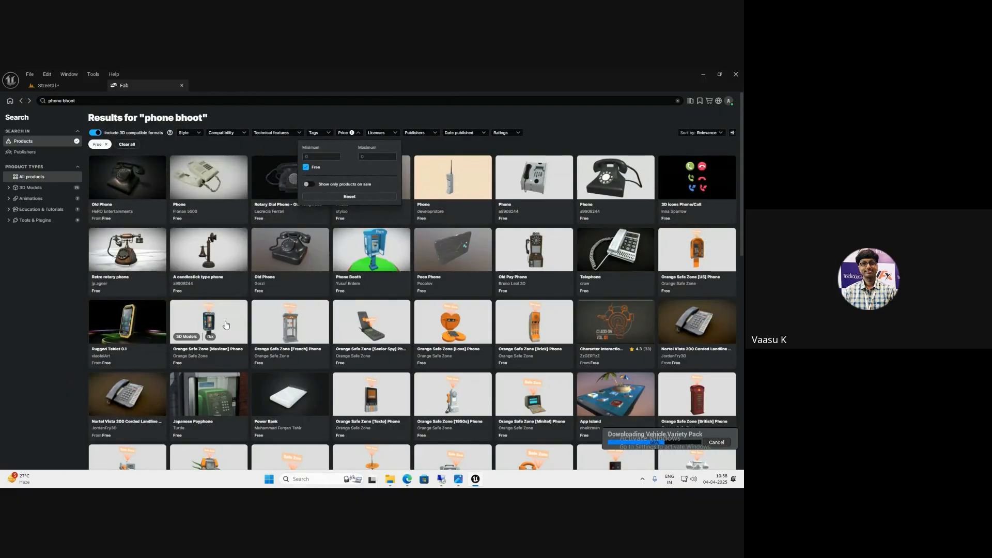
scroll(226, 324, down, 10)
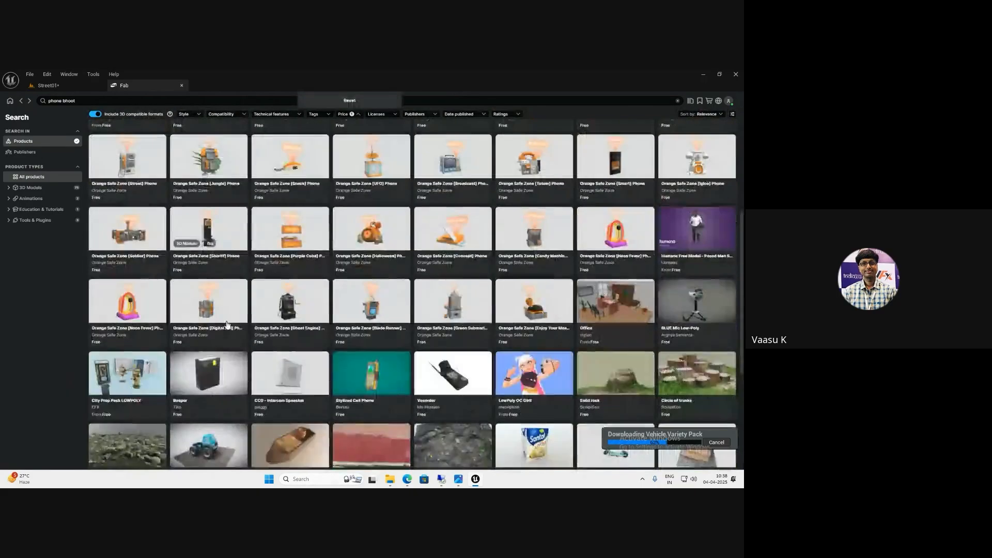
scroll(226, 324, up, 9)
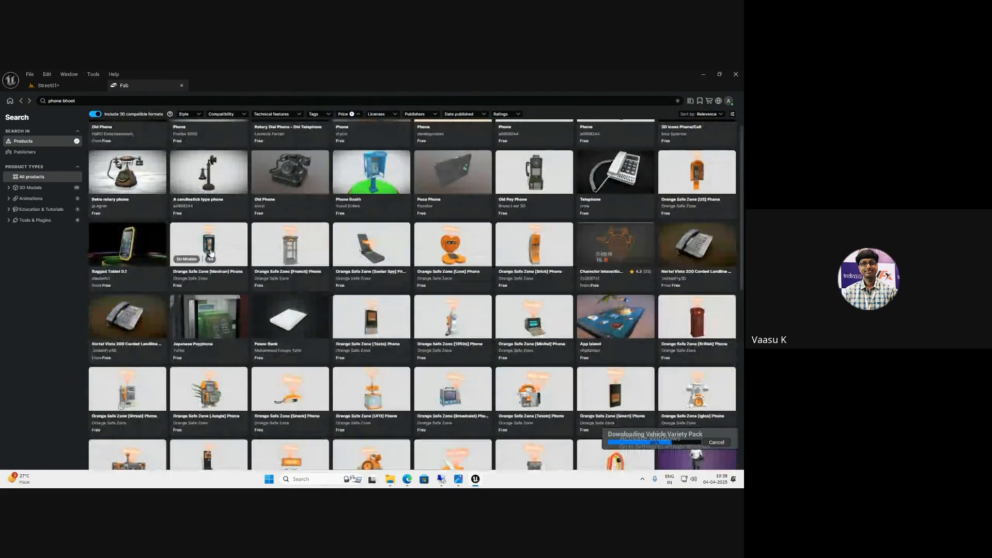
click(211, 252)
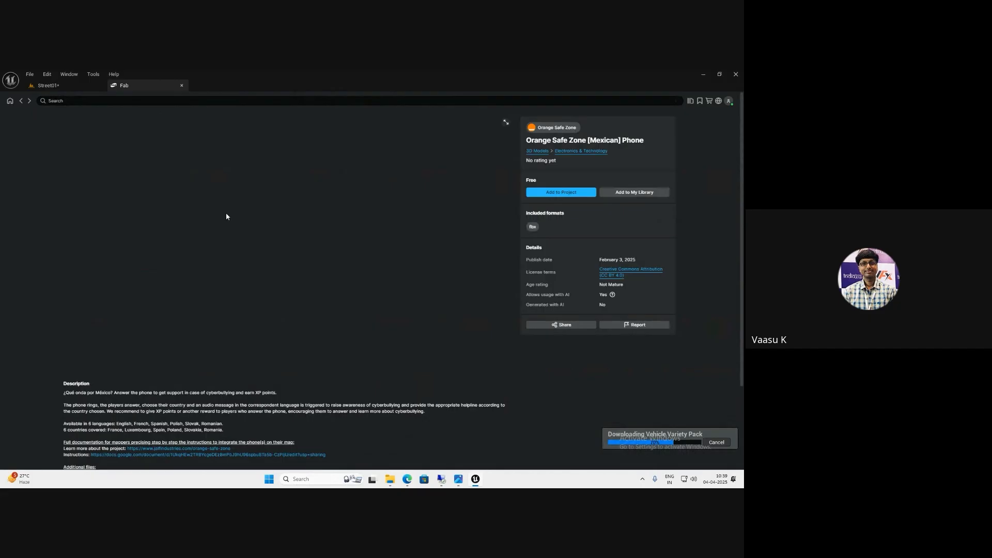
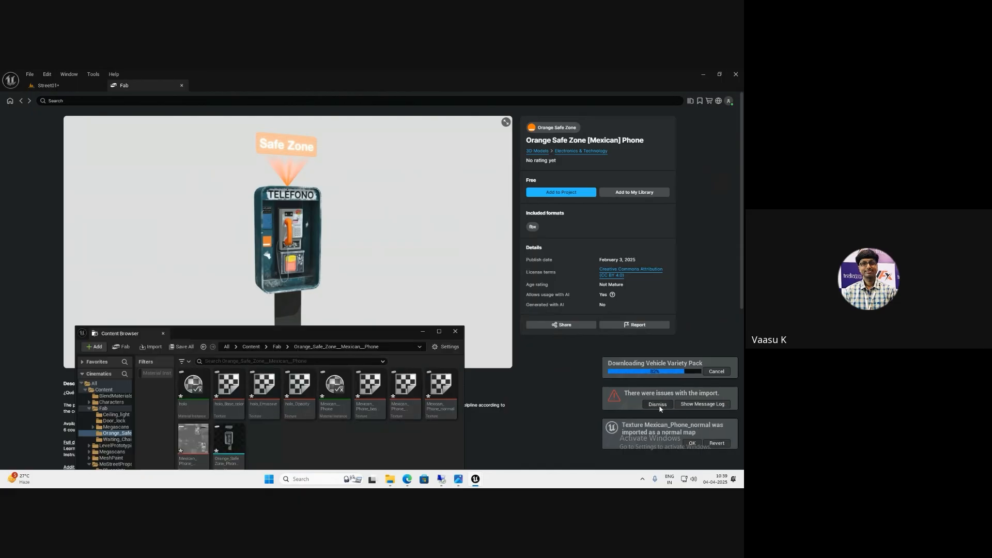
click(657, 405)
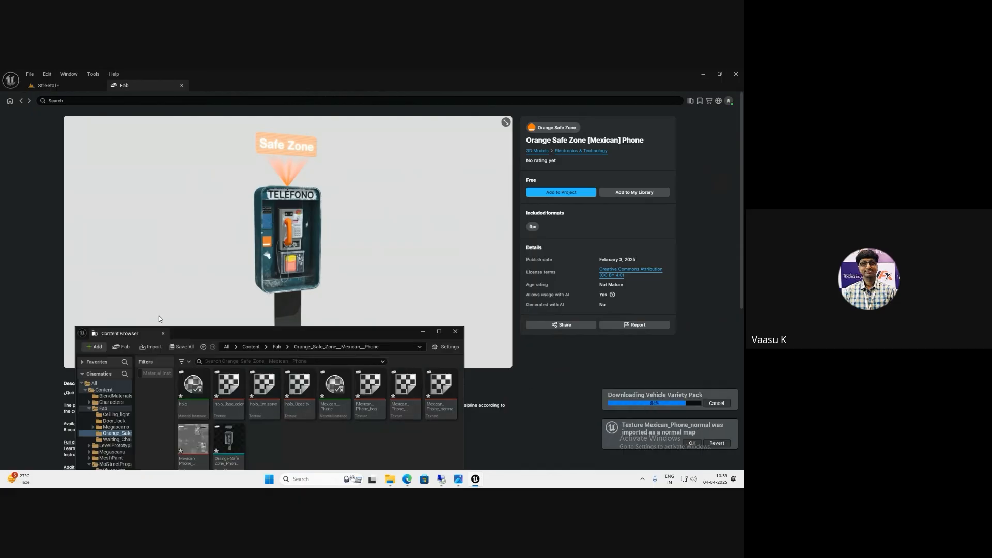
Place the Mexican phone mesh on the sidewalk in Street01 between the street lights and inspect it up close
click(51, 87)
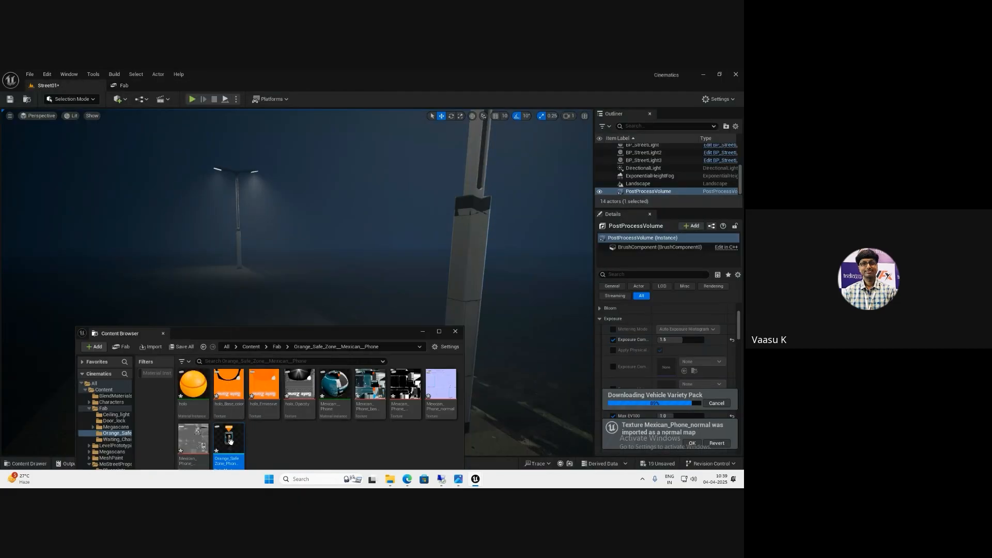
drag(231, 441, 306, 316)
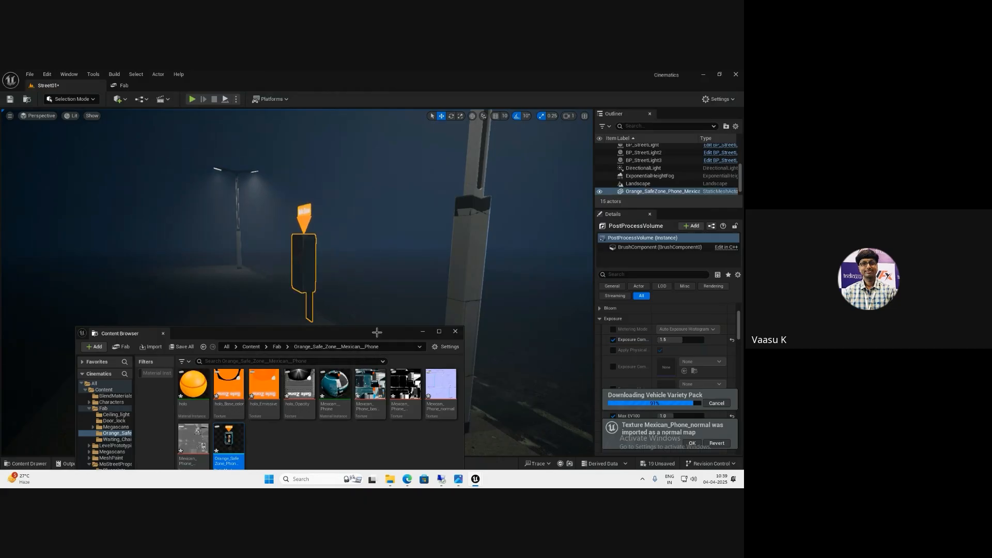
click(454, 332)
mouse_move(235, 329)
right_down()
mouse_move(217, 335)
mouse_move(283, 329)
mouse_move(237, 332)
right_up()
key(w)
key(w)
key(s)
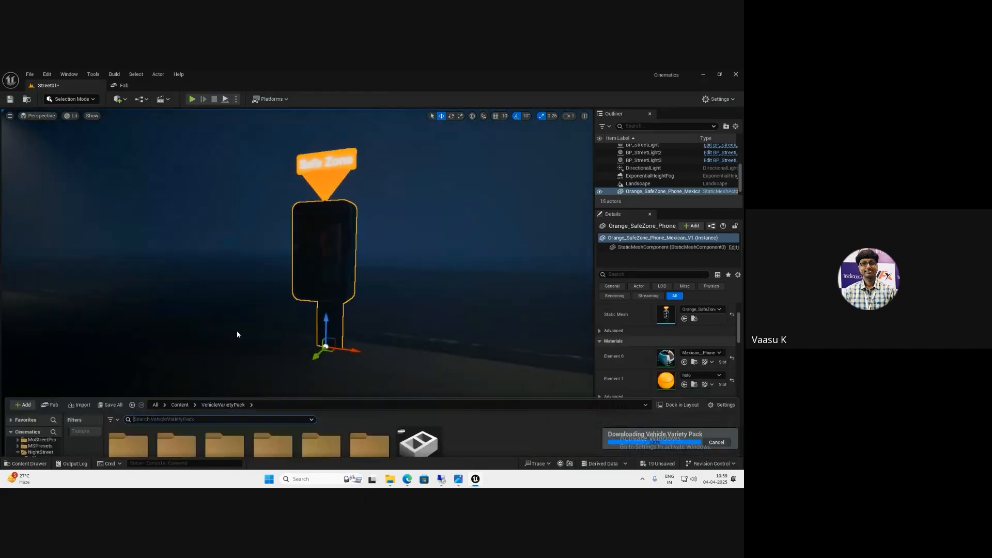
key(s)
right_drag(436, 272, 416, 289)
key(w)
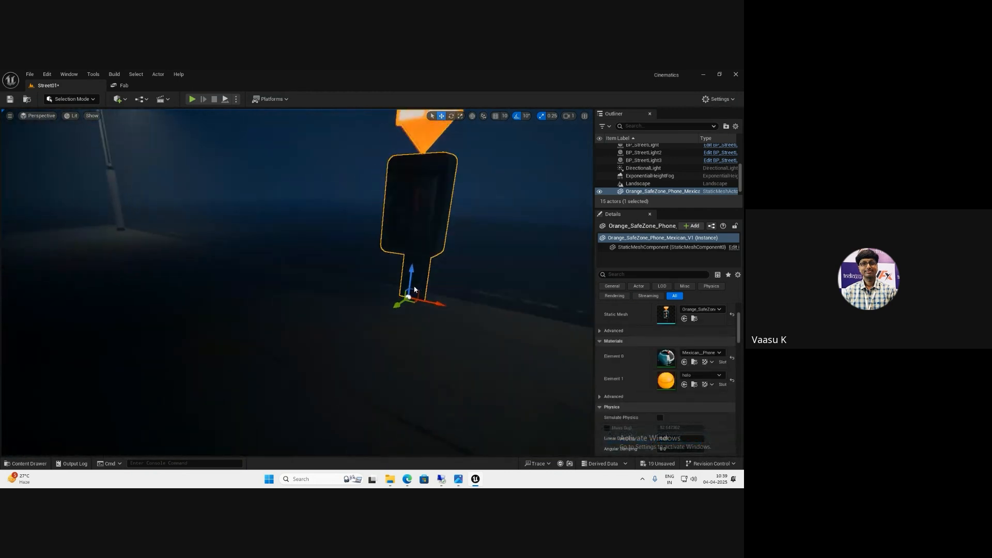
Place the SM_SportsCar mesh from the VehicleVarietyPack Meshes folder in the level near the phone
key(ctrl+space)
click(273, 388)
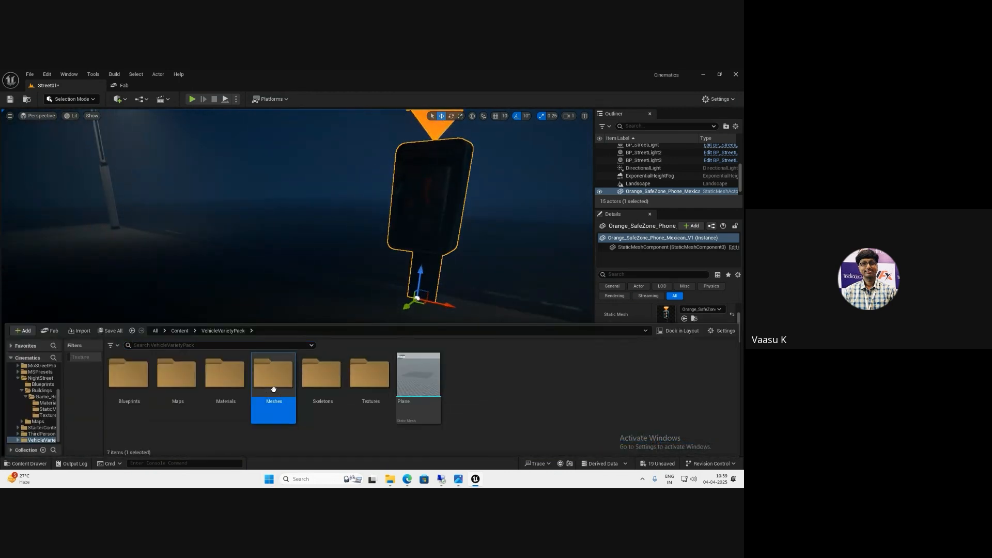
double_click(273, 388)
click(276, 379)
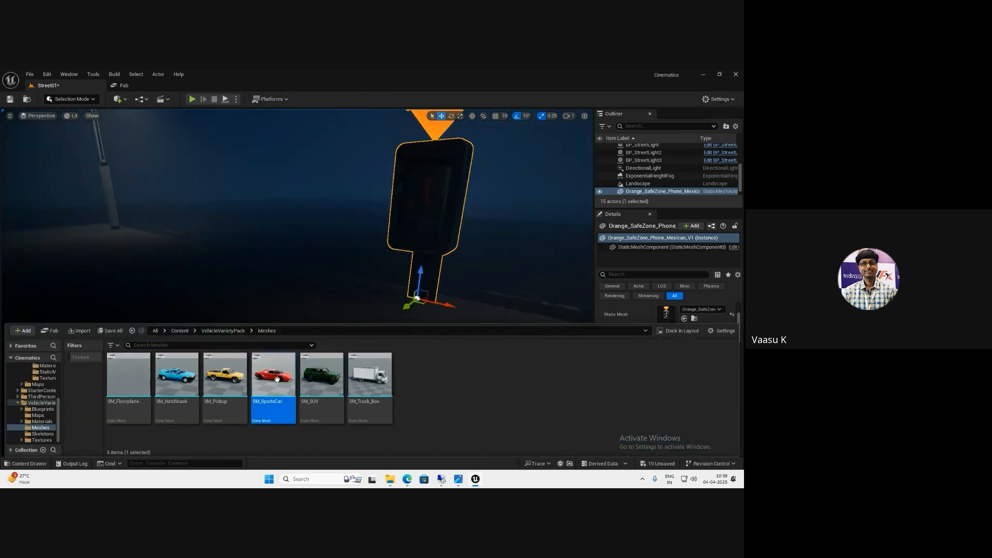
drag(354, 260, 354, 260)
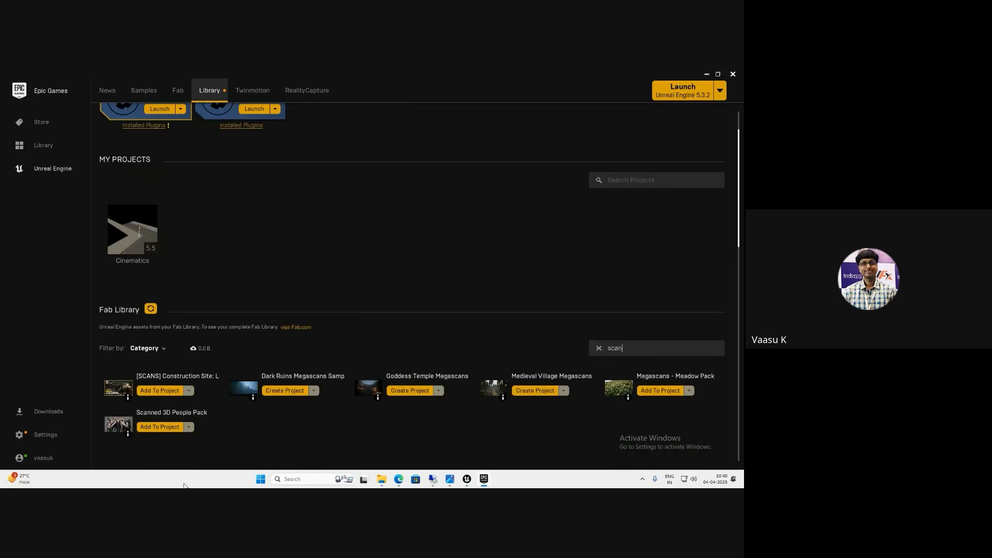
In the Epic Games Launcher, add the Scanned 3D People Pack to the Cinematics project, showing all projects and choosing version 5.3
click(161, 427)
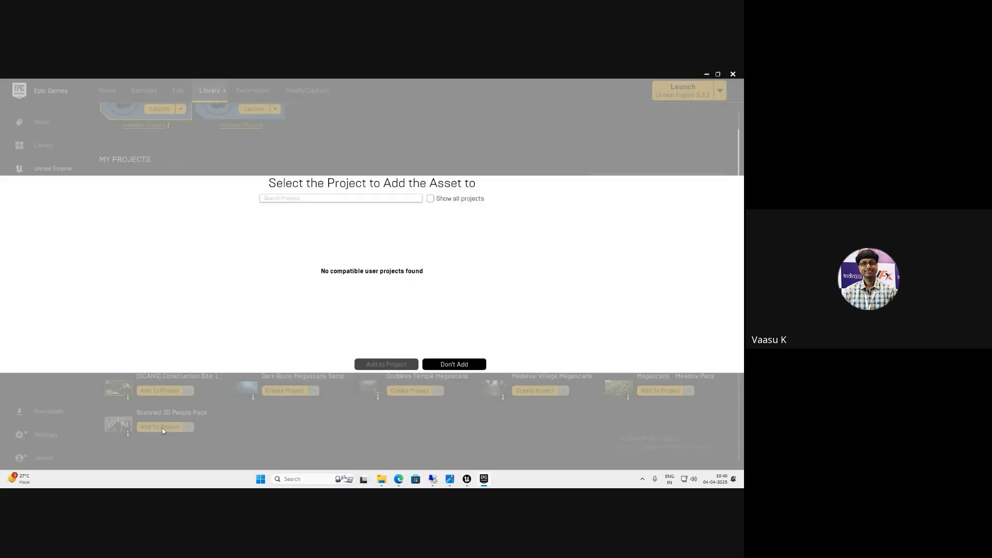
click(431, 198)
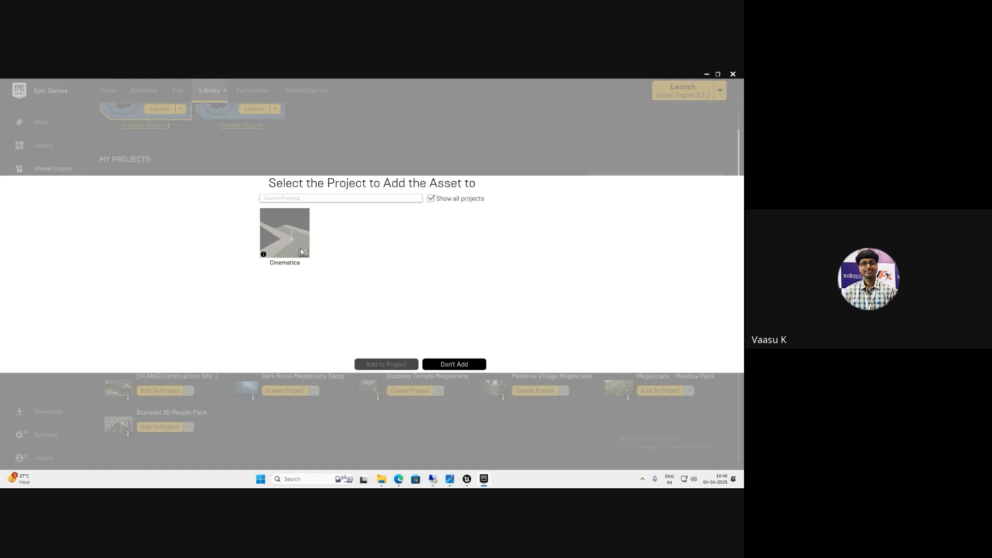
click(301, 251)
click(318, 350)
click(316, 337)
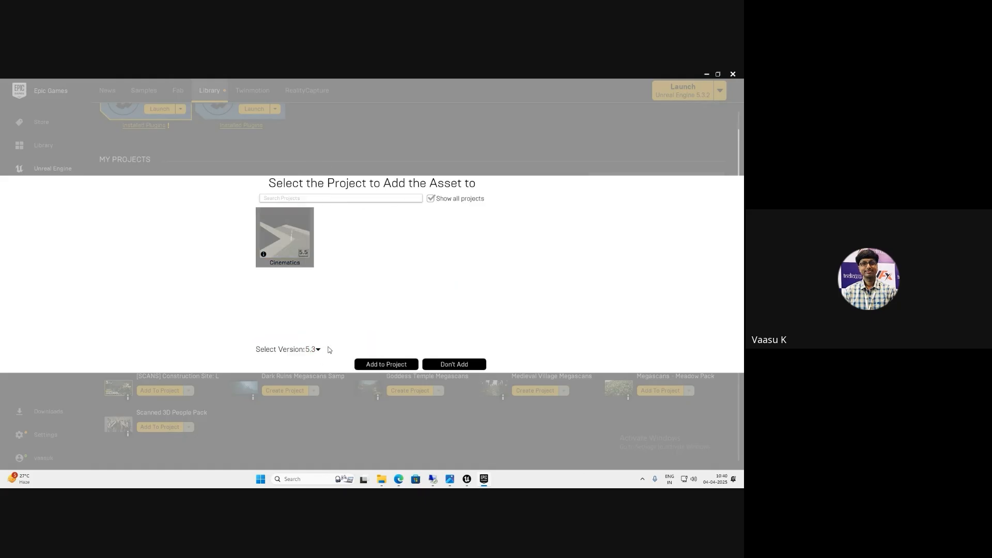
click(365, 364)
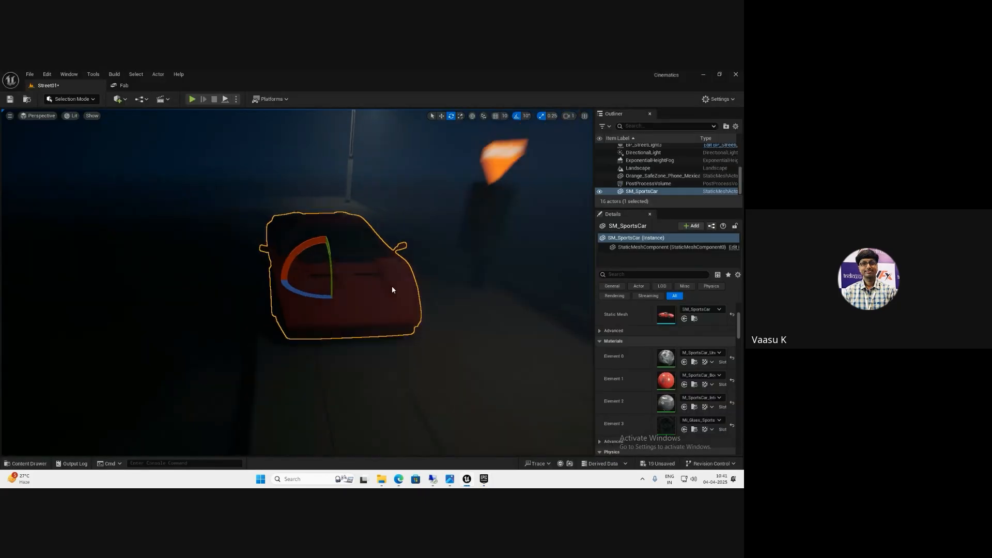
Move the sports car off the sidewalk onto the road beside the phone
scroll(391, 286, down, 5)
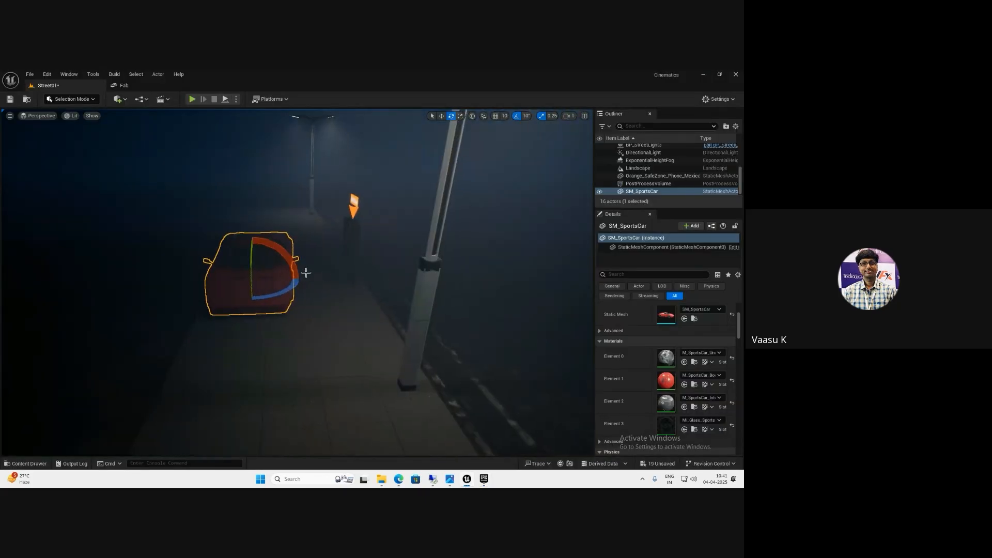
key(r)
drag(367, 268, 27, 202)
key(e)
key(w)
mouse_move(408, 294)
right_down()
mouse_move(467, 344)
mouse_move(408, 294)
right_up()
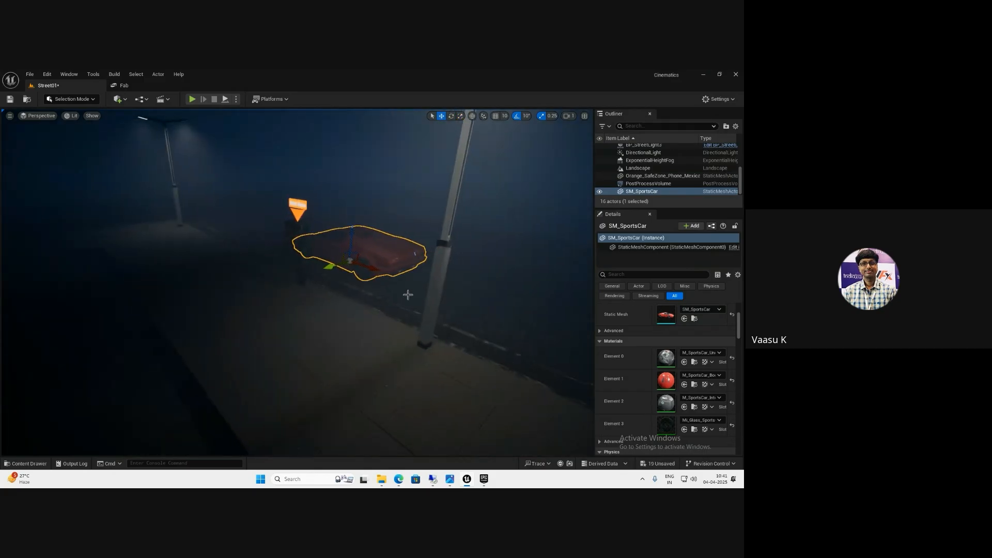
drag(370, 265, 269, 245)
right_drag(279, 249, 238, 250)
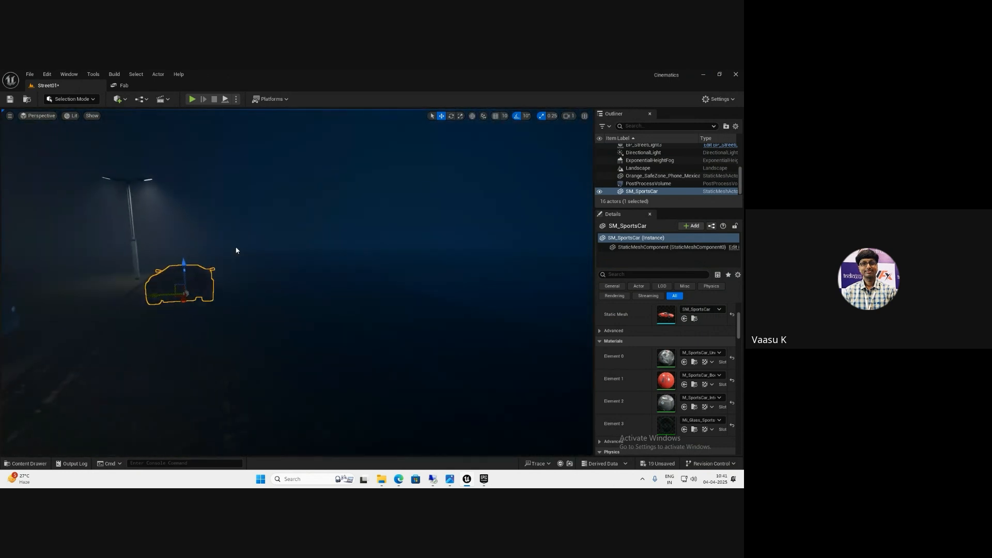
Duplicate BP_StreetLight and BP_StreetLight2 together across the road to light the opposite sidewalk
click(133, 263)
right_drag(148, 294, 138, 310)
scroll(139, 310, down, 5)
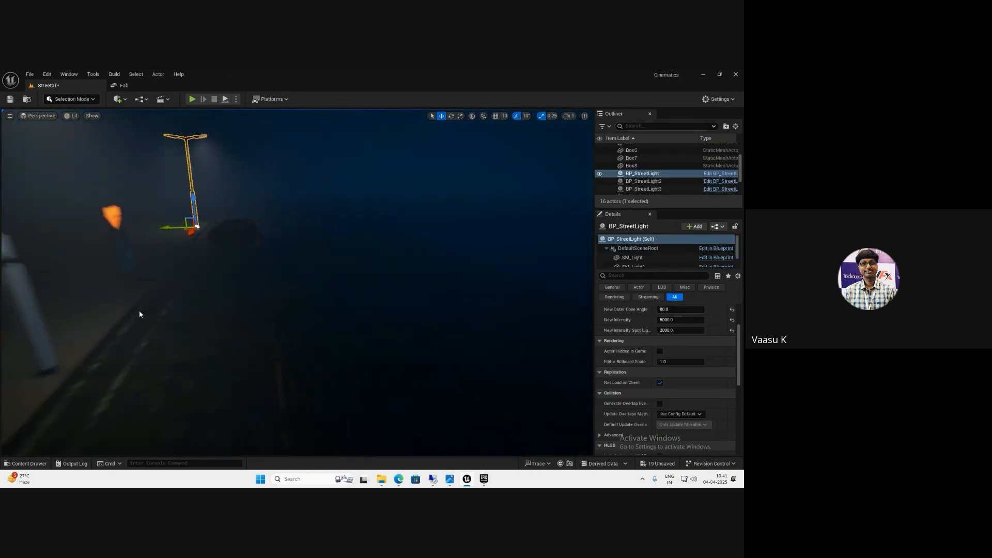
ctrl+click(119, 327)
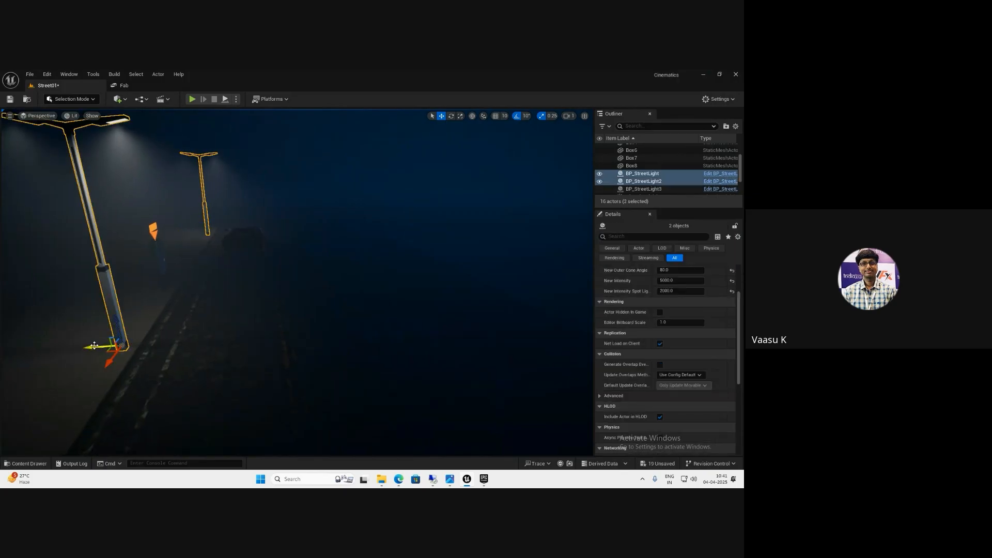
alt+drag(94, 345, 432, 313)
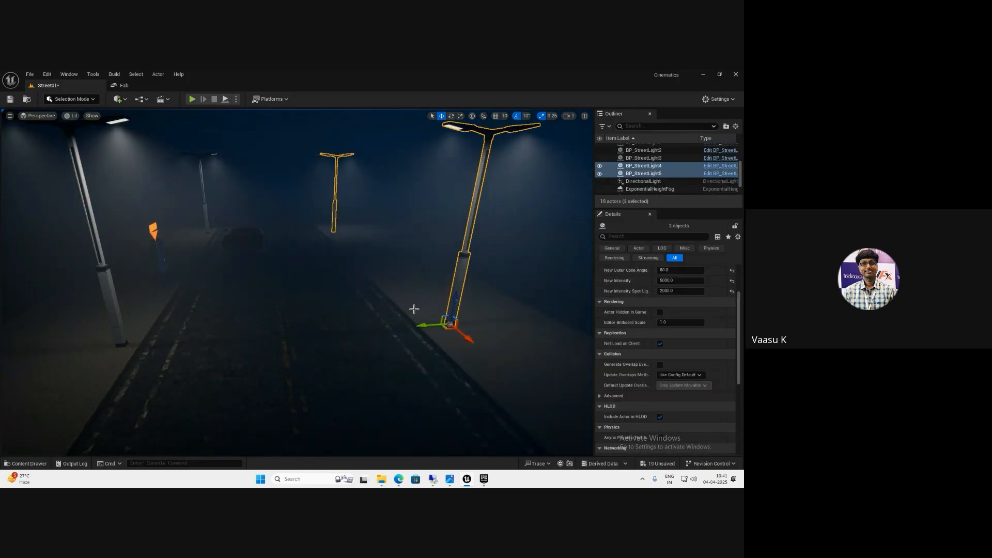
right_drag(356, 289, 381, 277)
scroll(380, 277, up, 3)
scroll(380, 280, down, 3)
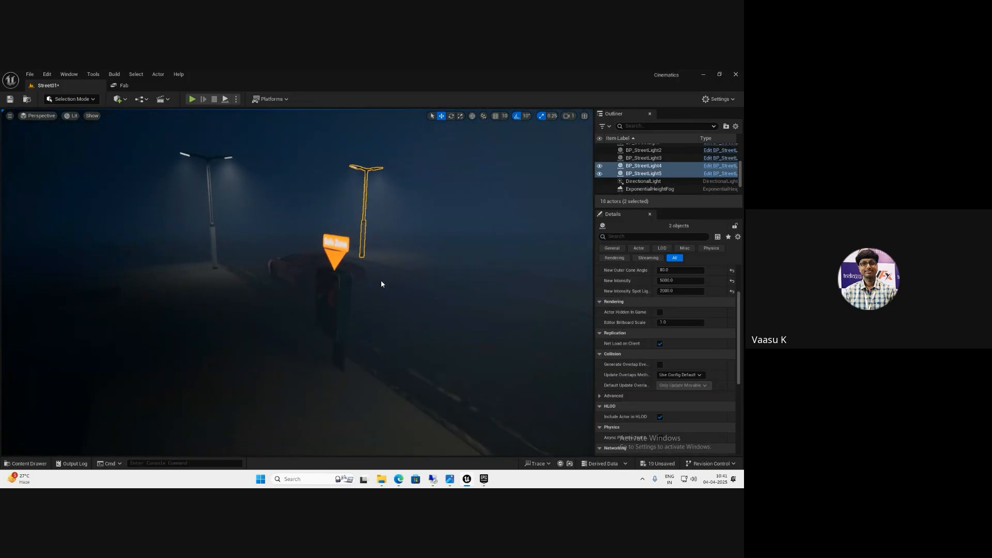
Search Fab for "signal"
click(124, 86)
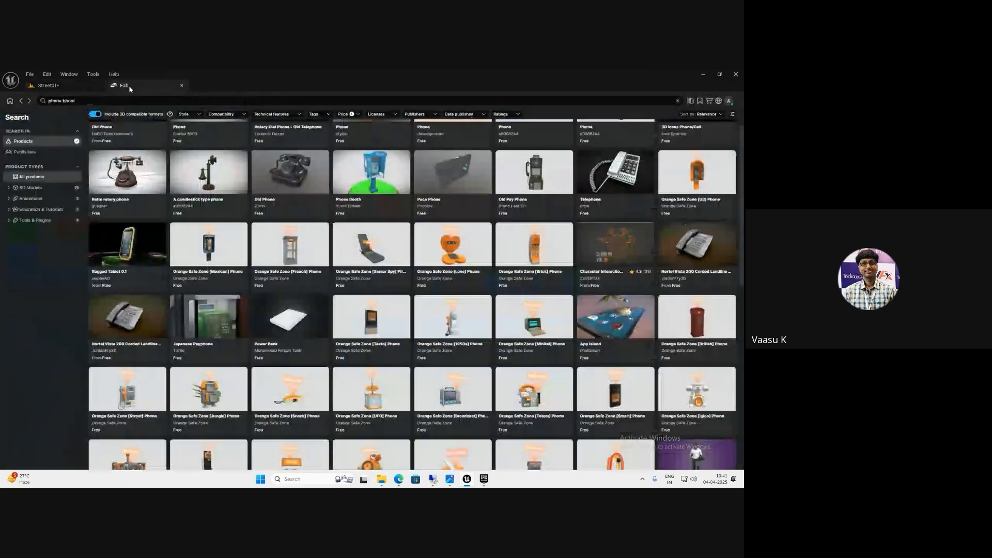
click(190, 100)
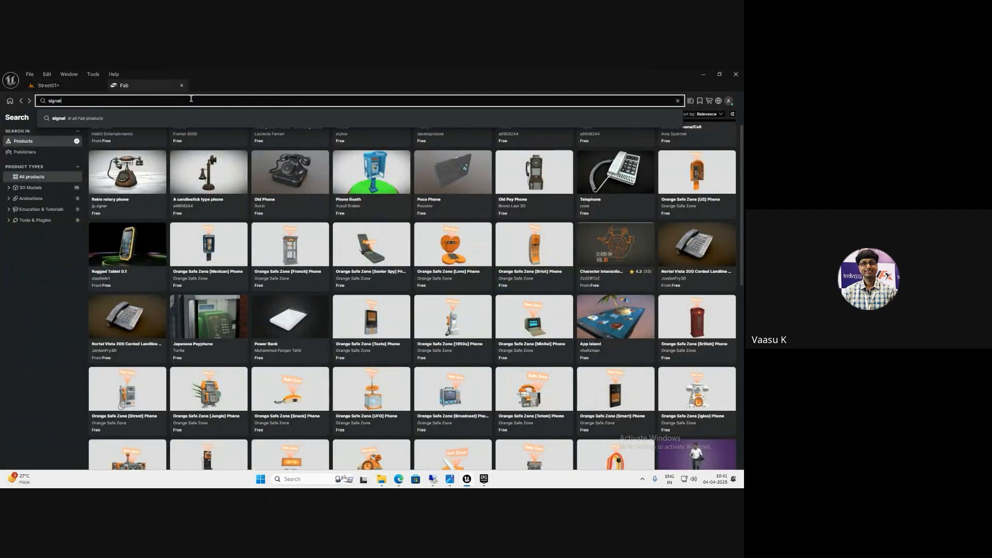
key(Return)
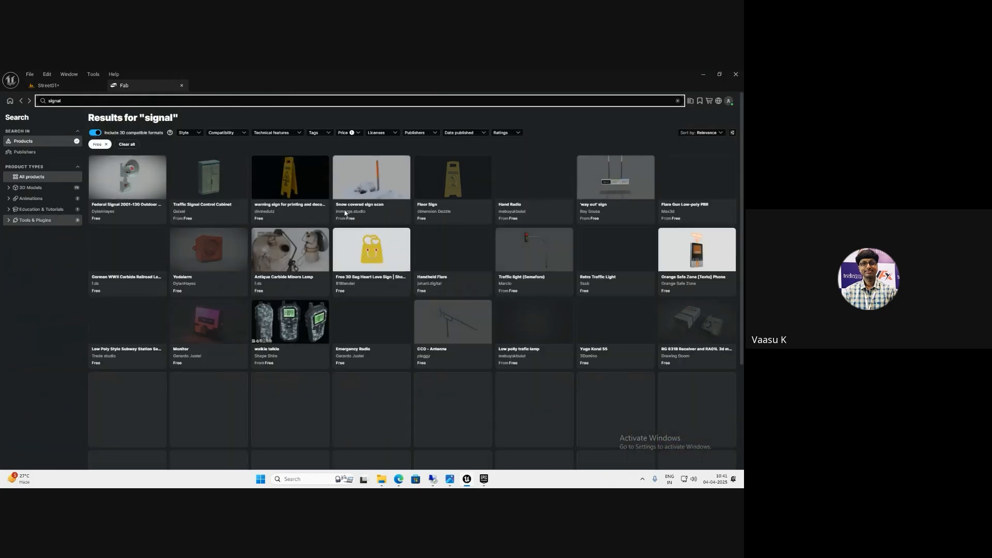
Refine the Fab search to "trafic signal" and browse the results
click(135, 101)
key(Home)
text(tra)
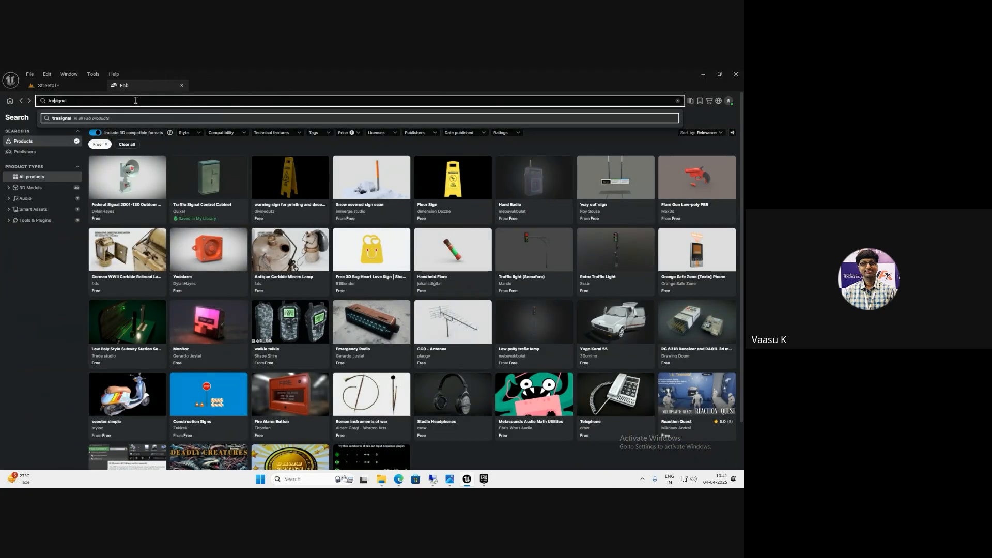
text(fic)
key(Return)
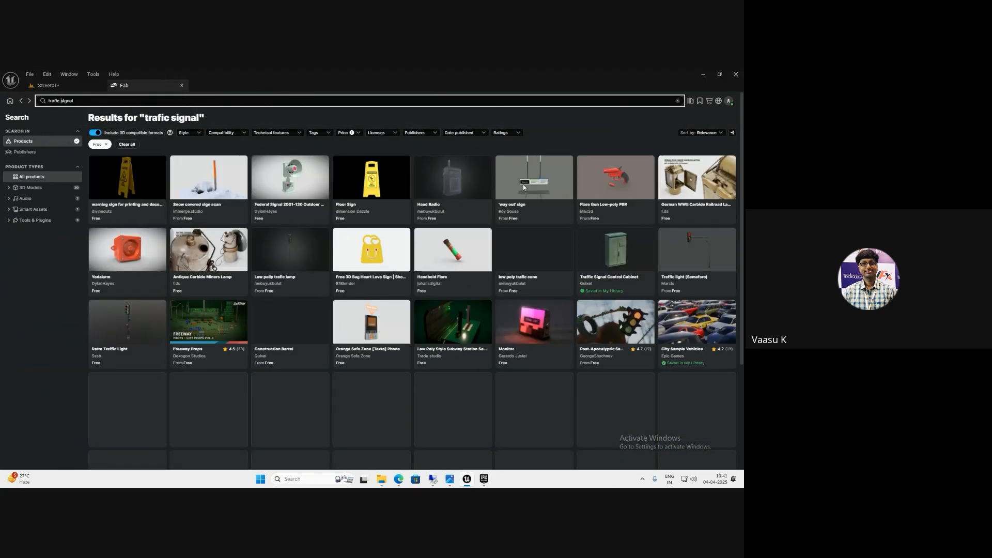
scroll(477, 364, down, 2)
scroll(476, 364, up, 2)
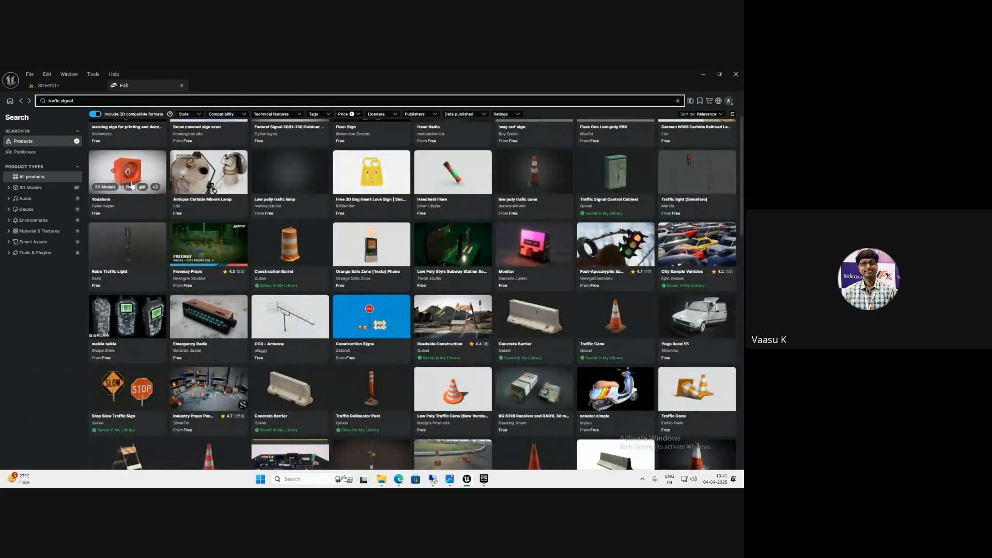
Return to the "signal" search, add the free Traffic light (Semaforo) model to the project, and go back to the Street01 level
scroll(131, 185, up, 2)
double_click(53, 101)
key(BackSpace)
key(Return)
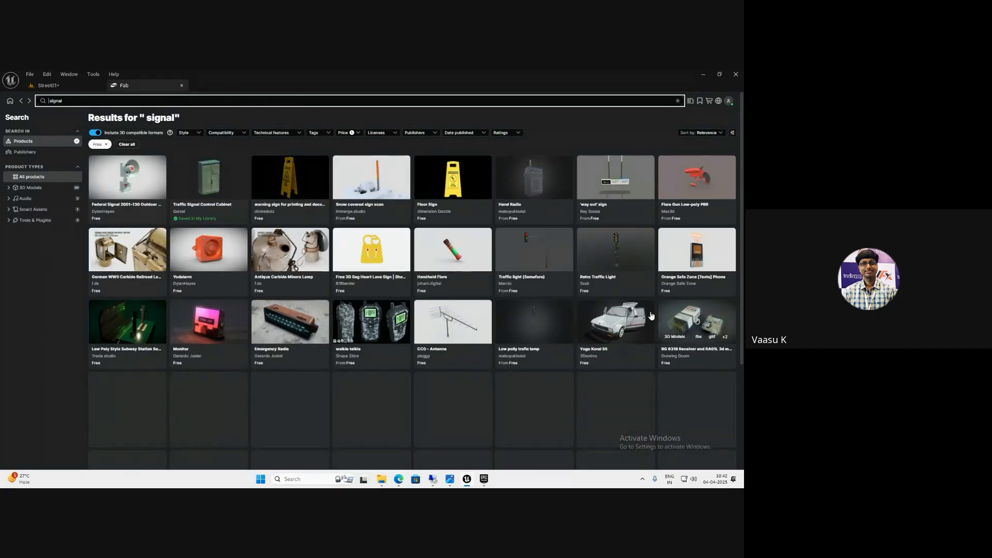
click(521, 256)
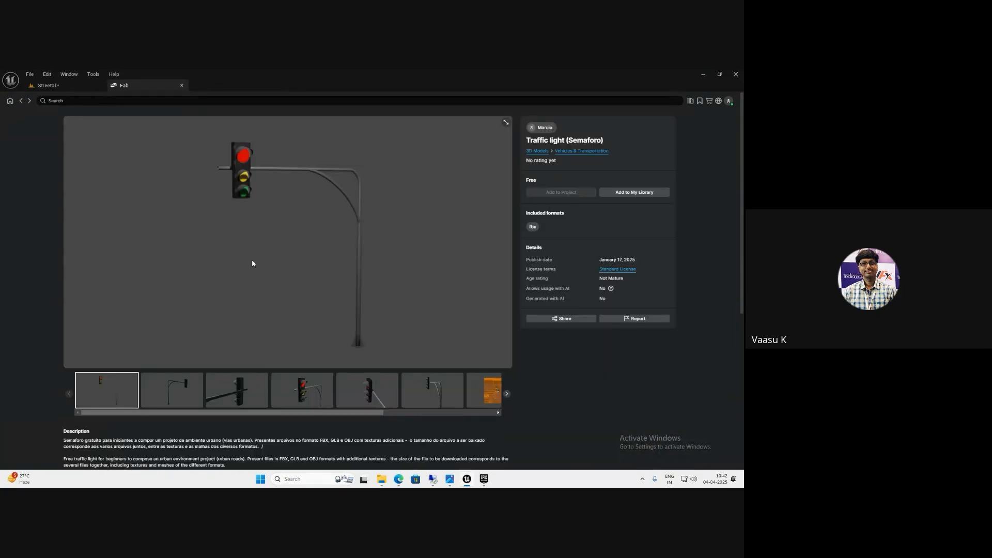
click(51, 85)
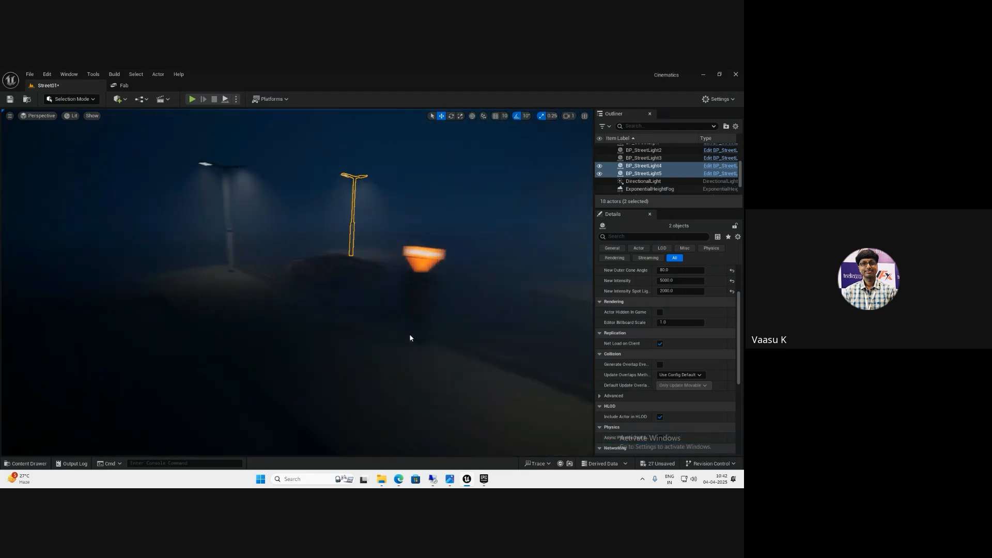
Place the MM_SemaforoFree mesh from the Traffic_light__Semaforo_ folder in the level near the sports car
scroll(408, 336, up, 5)
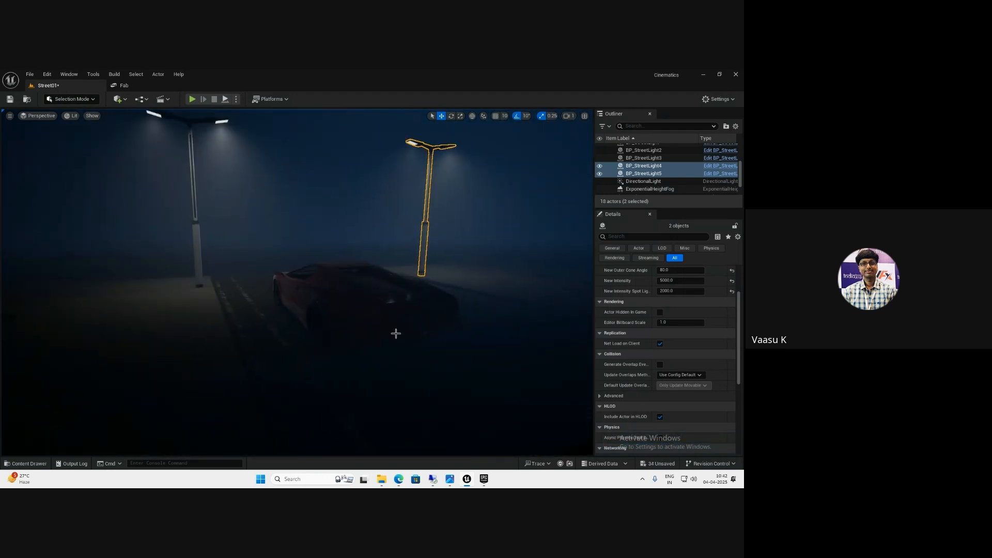
right_drag(396, 333, 356, 368)
scroll(370, 322, up, 6)
scroll(316, 364, down, 5)
key(ctrl+space)
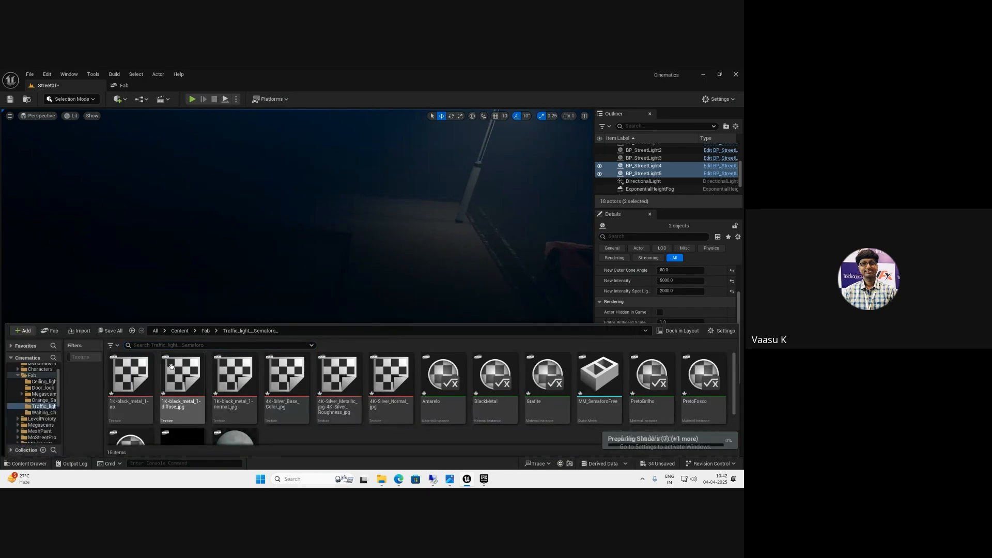
key(ctrl+space)
scroll(432, 305, down, 6)
right_drag(432, 305, 445, 301)
key(ctrl+space)
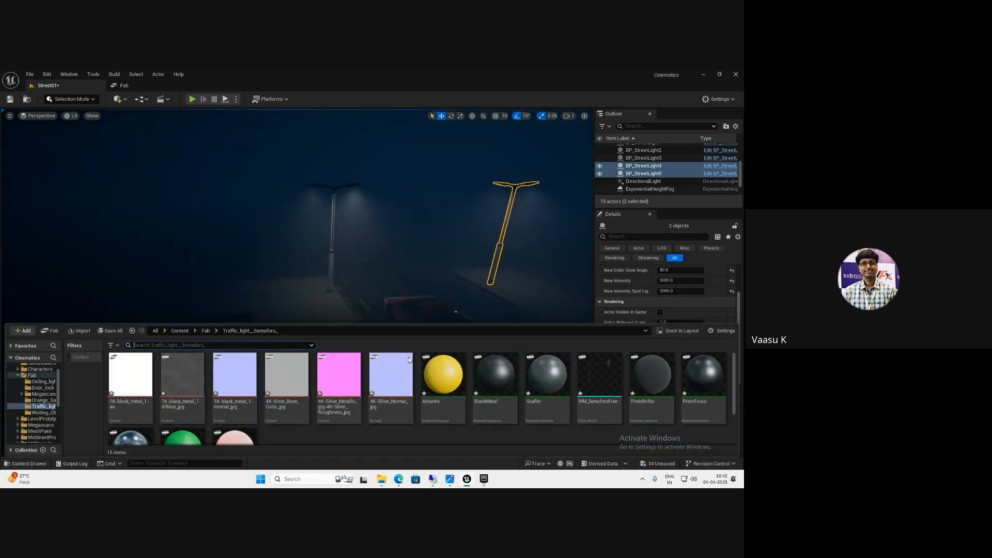
drag(587, 384, 289, 294)
key(e)
scroll(528, 328, up, 3)
right_drag(529, 327, 504, 345)
scroll(498, 315, down, 3)
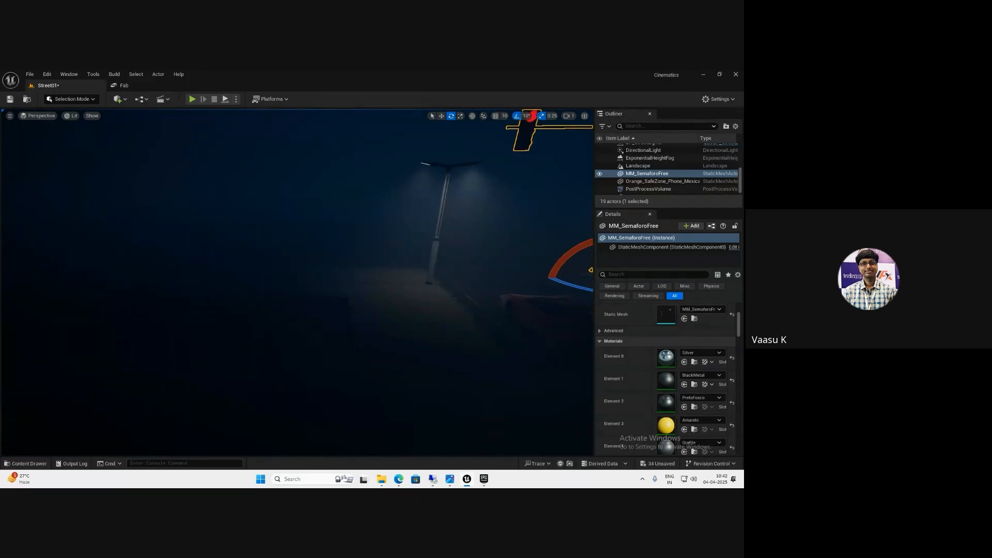
Duplicate BP_StreetLight to add another lamp farther along the sidewalk beyond the sports car
right_drag(449, 327, 438, 334)
scroll(285, 299, down, 3)
right_drag(285, 299, 274, 301)
click(400, 278)
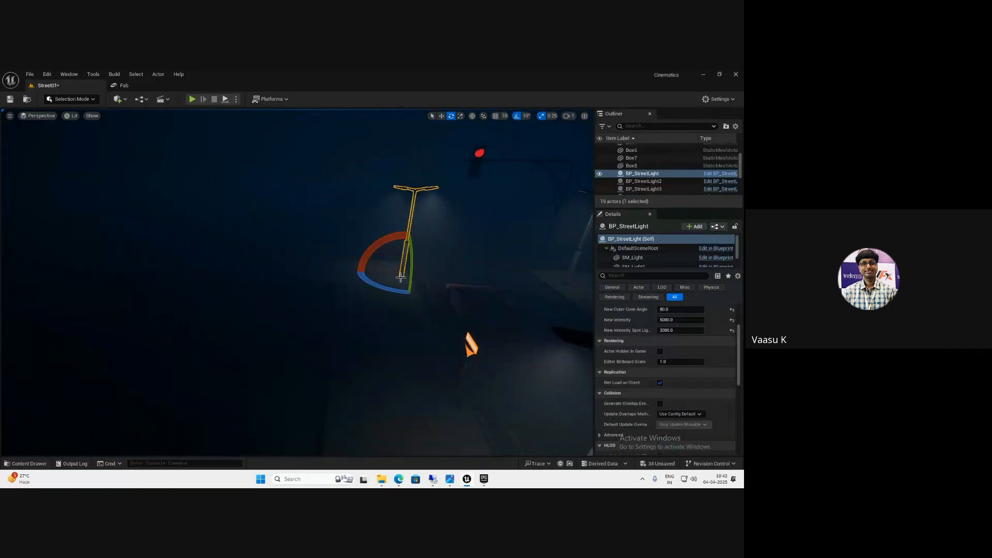
alt+drag(367, 272, 225, 269)
right_drag(247, 282, 288, 286)
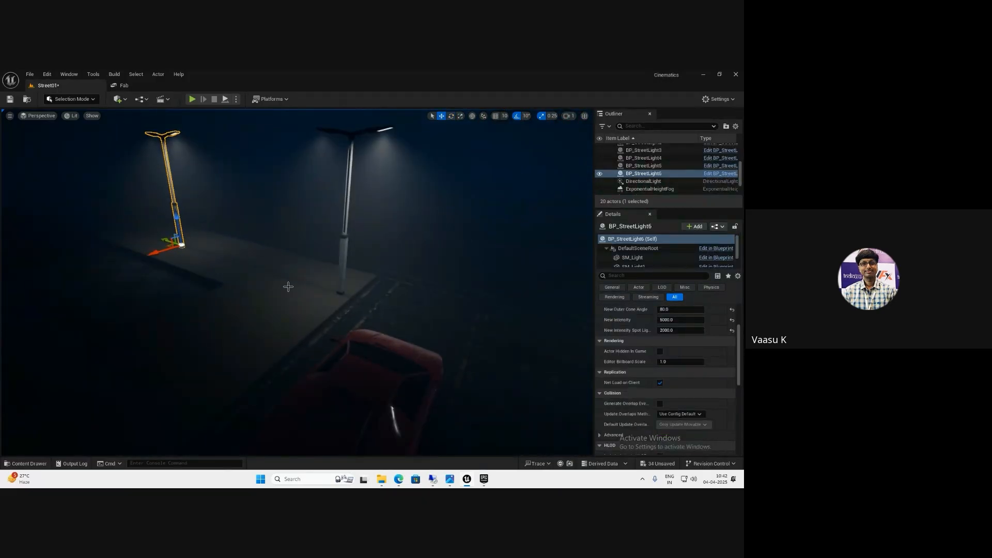
Move BP_StreetLight and its new copy together to the outer edge of the sidewalk
ctrl+click(341, 281)
drag(329, 301, 349, 292)
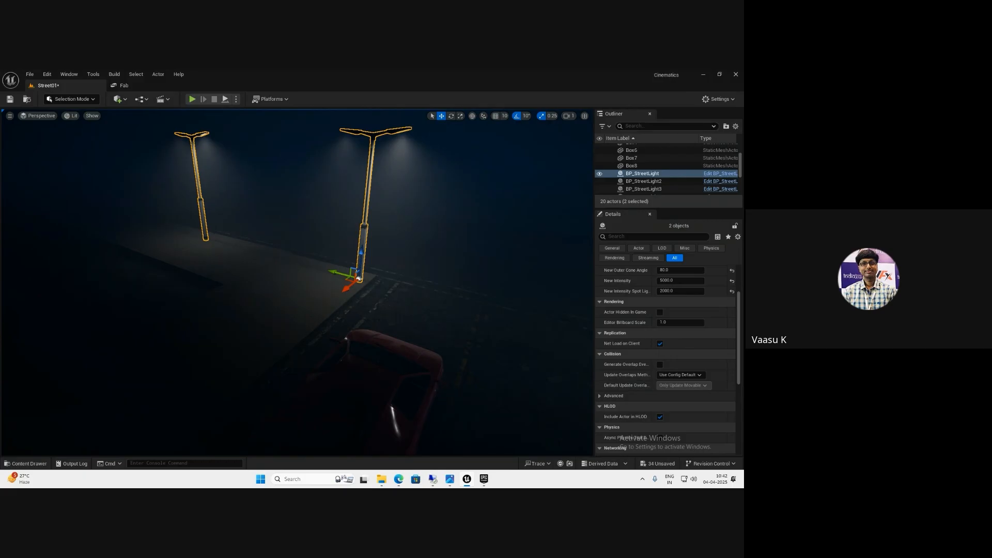
click(232, 274)
drag(9, 211, 6, 211)
click(333, 226)
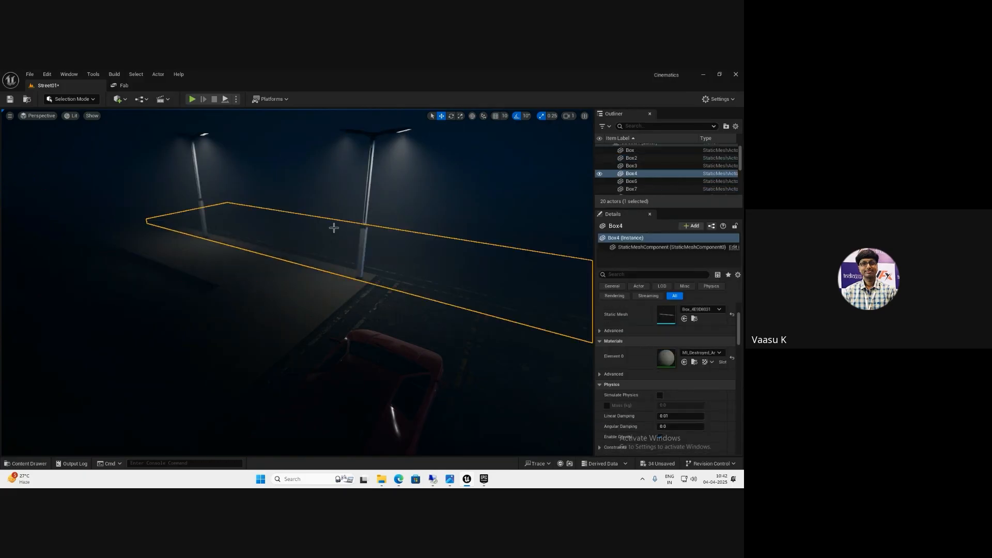
Duplicate BP_StreetLight2 along the curb toward the phone
right_drag(316, 259, 450, 353)
click(464, 327)
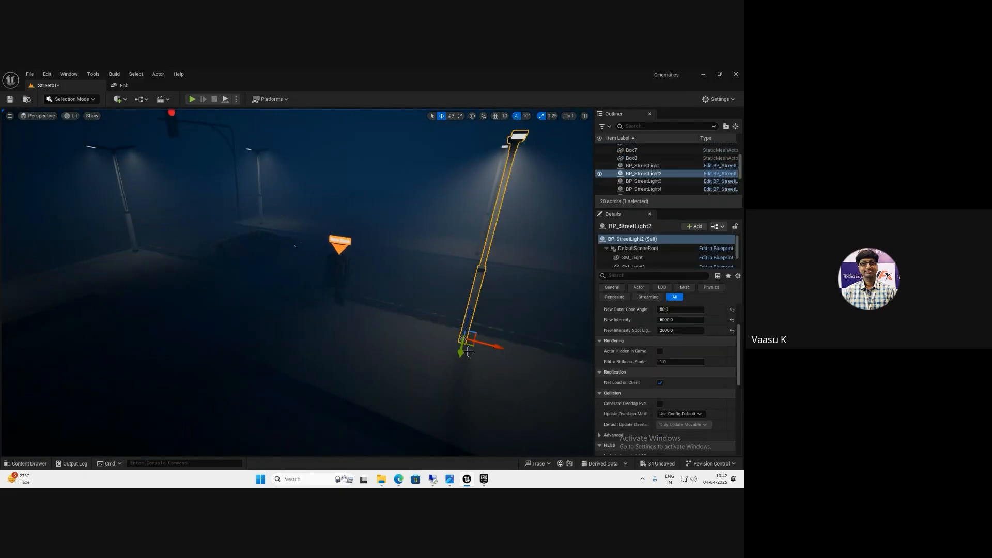
drag(485, 344, 368, 316)
right_drag(300, 297, 195, 206)
Frame the phone, sidewalk and sports car in the viewport and create a Cine Camera Actor from that view
click(76, 102)
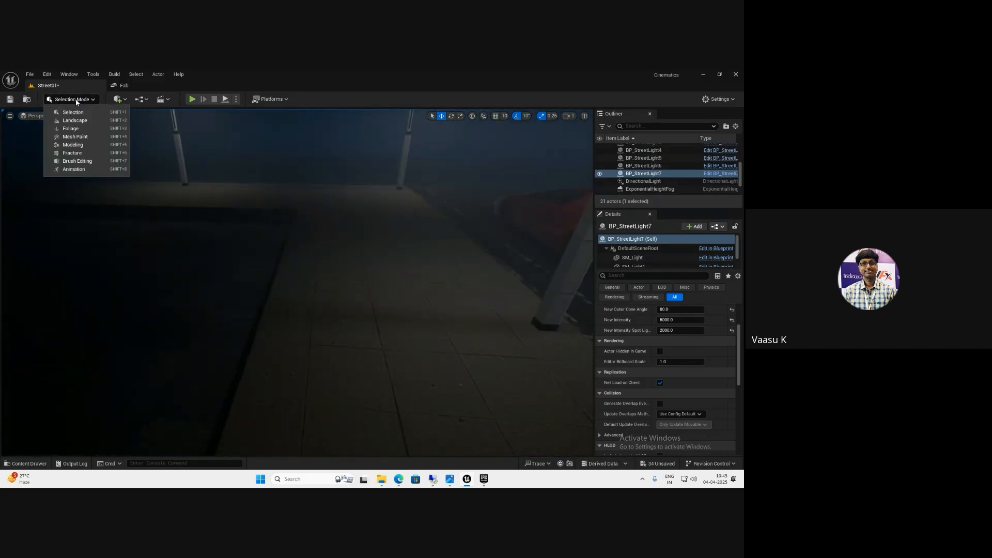
click(76, 100)
right_drag(325, 268, 361, 261)
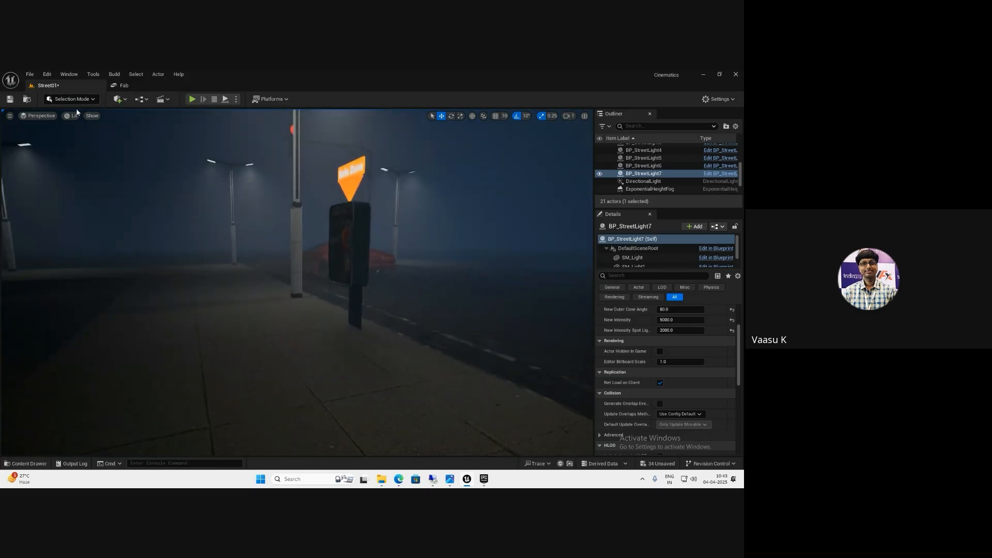
click(7, 121)
click(9, 115)
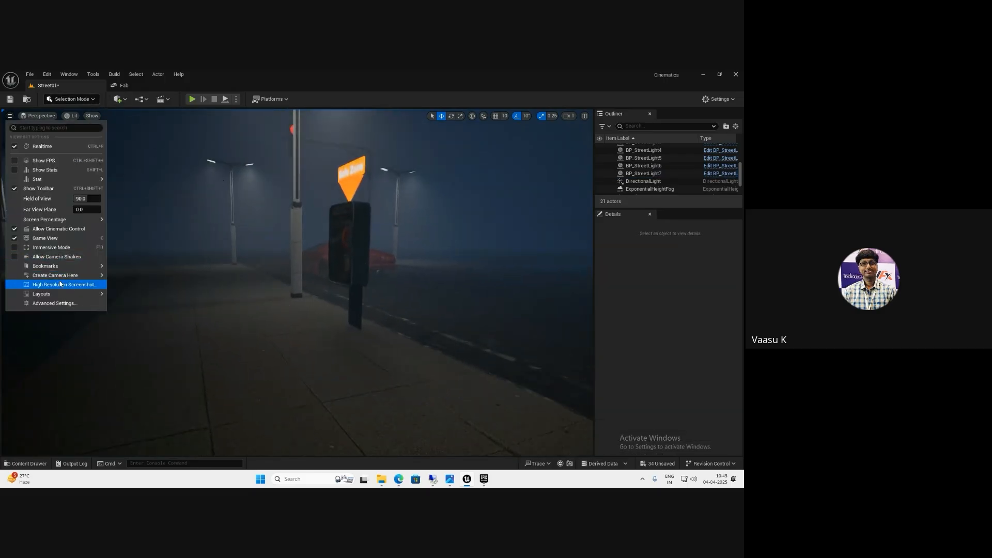
mouse_move(64, 279)
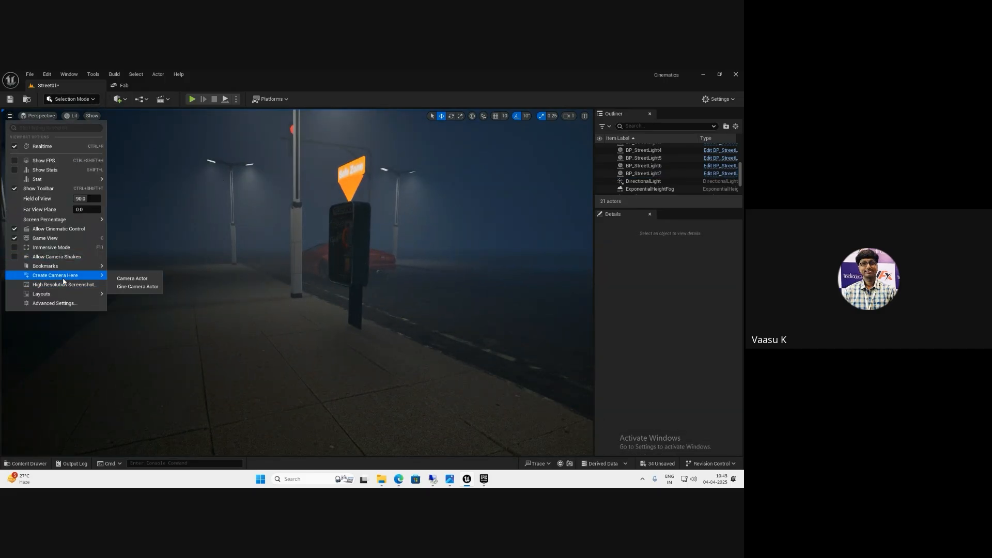
click(135, 287)
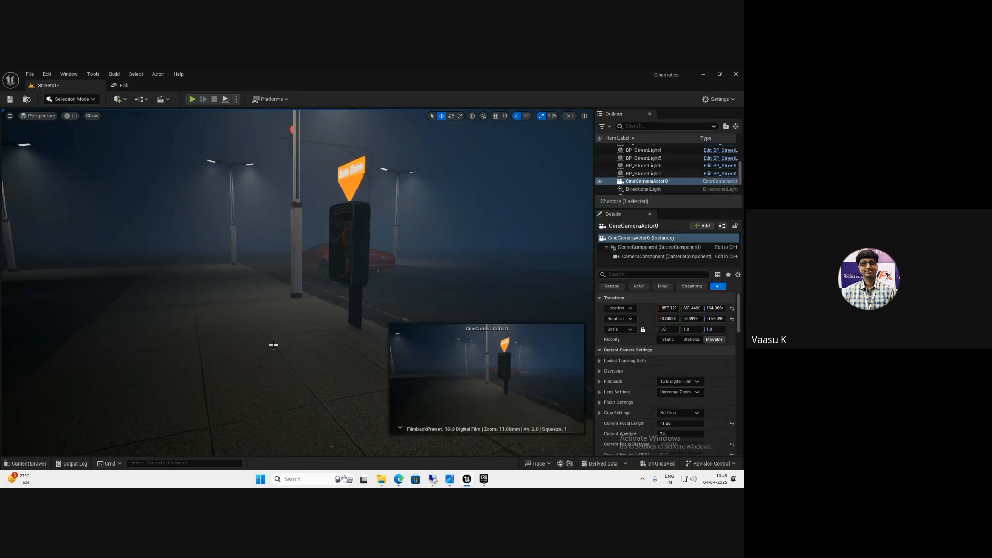
Save the current view as Bookmark 0, orbit away from it, and recall the bookmark
click(9, 116)
mouse_move(45, 266)
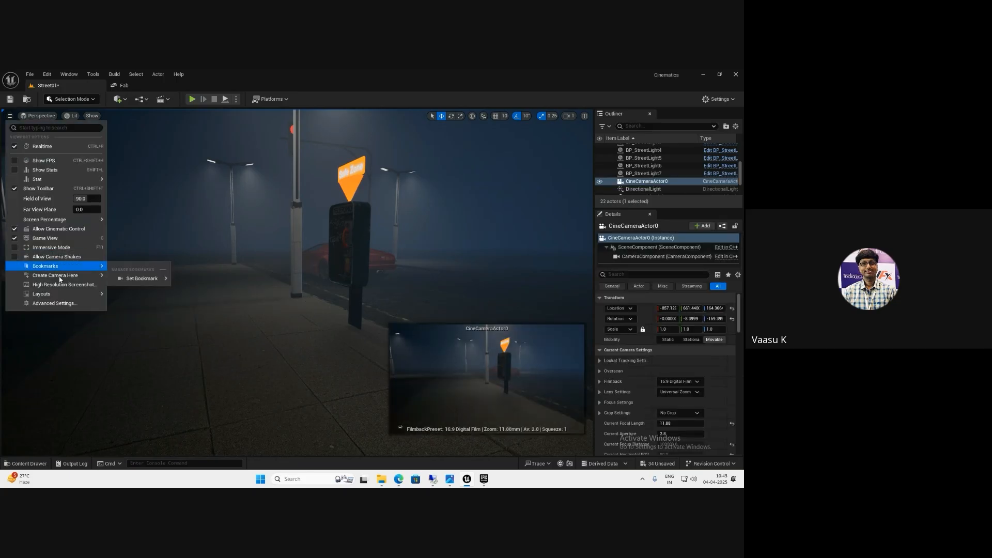
mouse_move(142, 278)
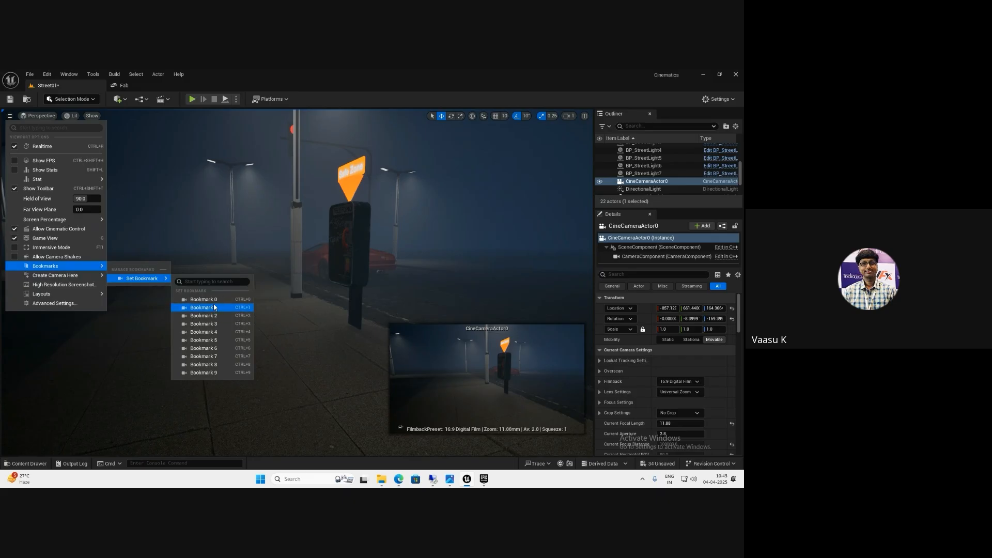
click(213, 300)
alt+drag(265, 321, 223, 325)
key(0)
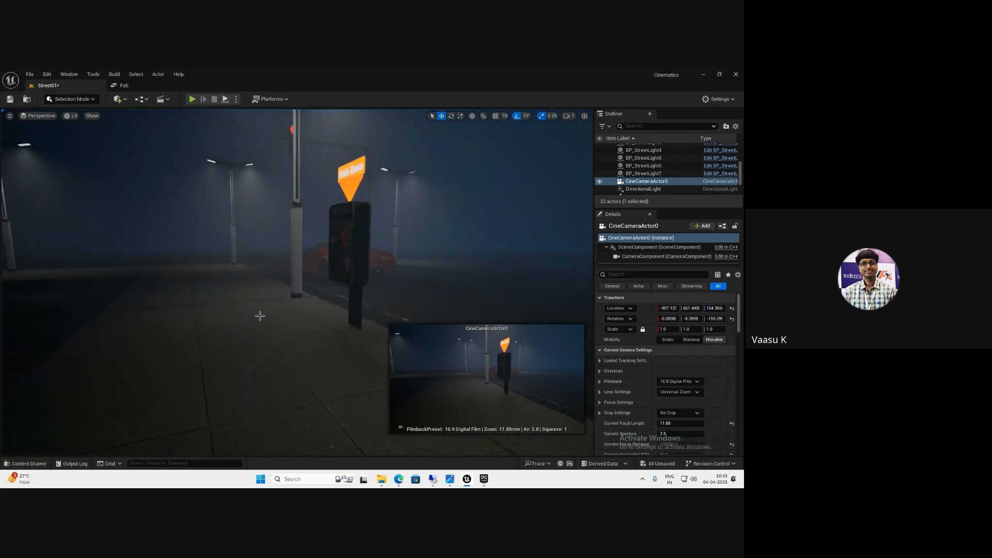
Fly around the phone and sidewalk to examine the street lights, traffic signal and surrounding scene
right_drag(222, 296, 243, 304)
key(w)
key(s)
key(a)
key(d)
key(w)
key(q)
key(e)
key(s)
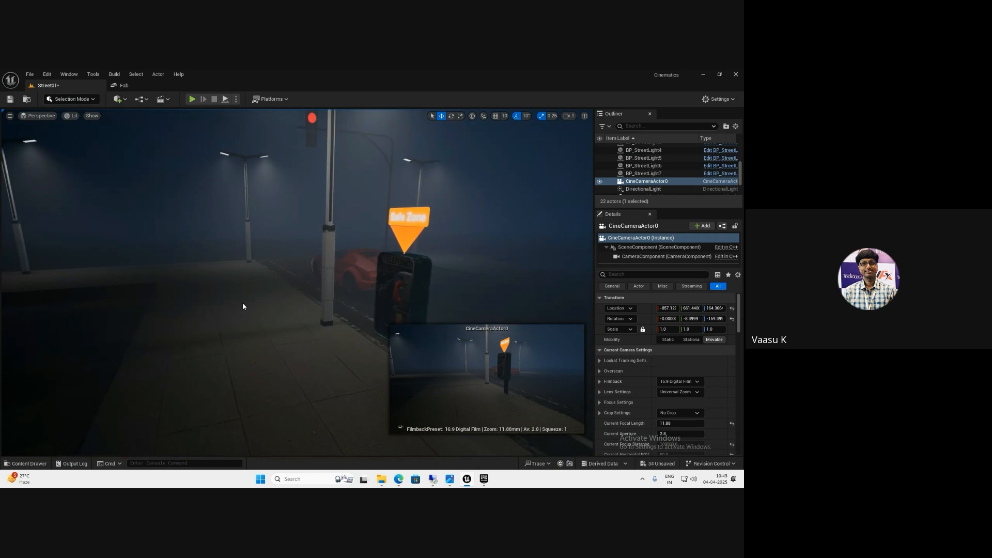
key(w)
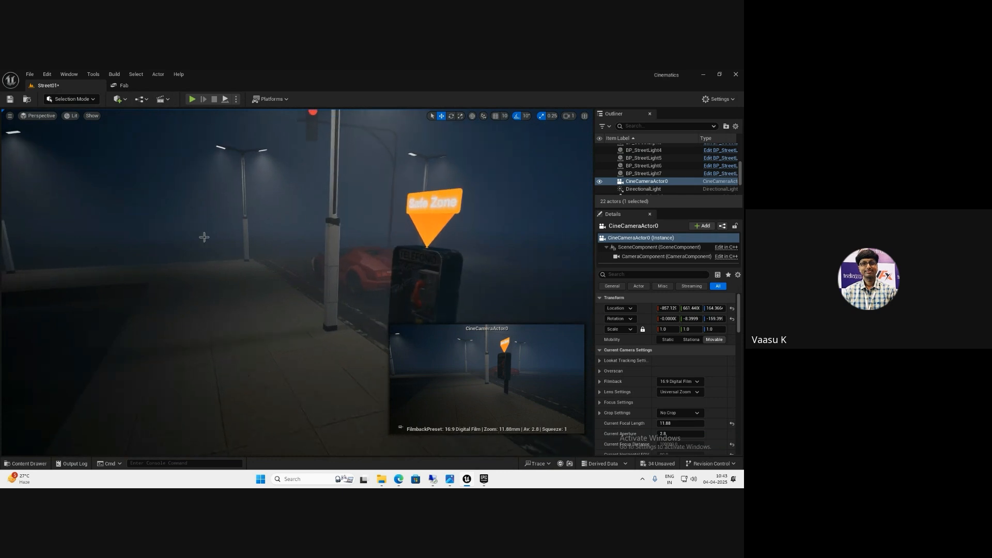
mouse_move(211, 261)
right_down()
mouse_move(202, 268)
mouse_move(224, 256)
right_up()
key(s)
key(w)
Switch to Modeling Mode and position a new box primitive on the ground beside the sidewalk
key(shift+5)
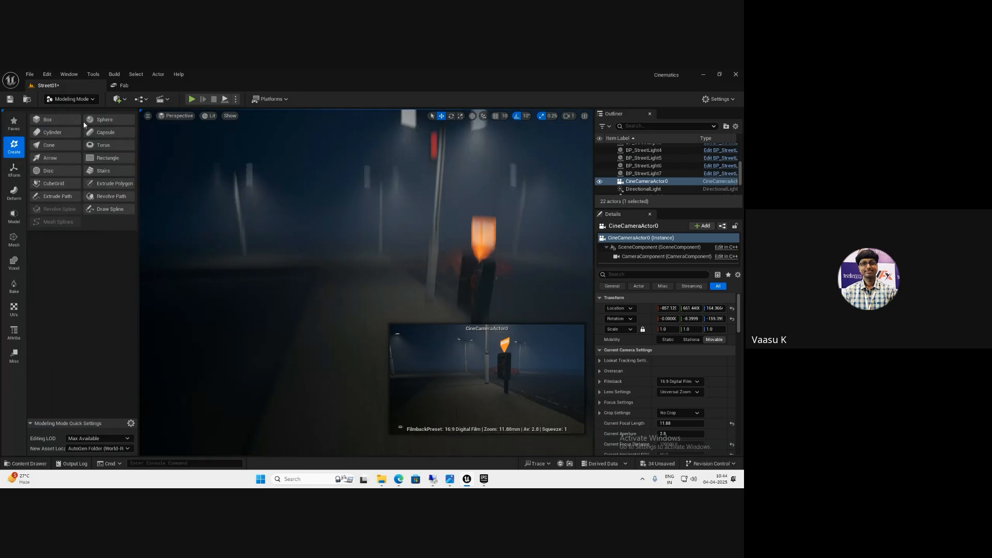
click(47, 135)
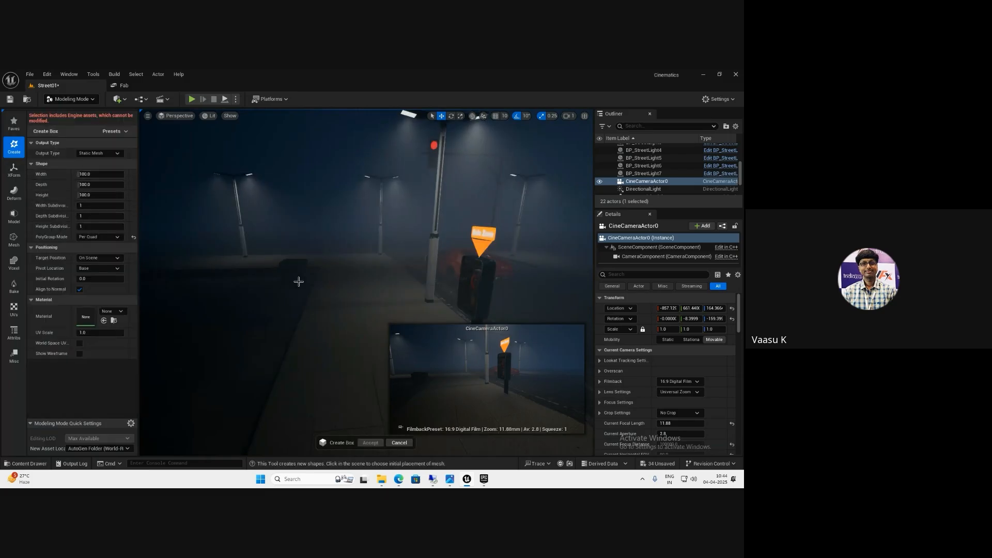
click(296, 301)
key(w)
right_drag(296, 303, 270, 343)
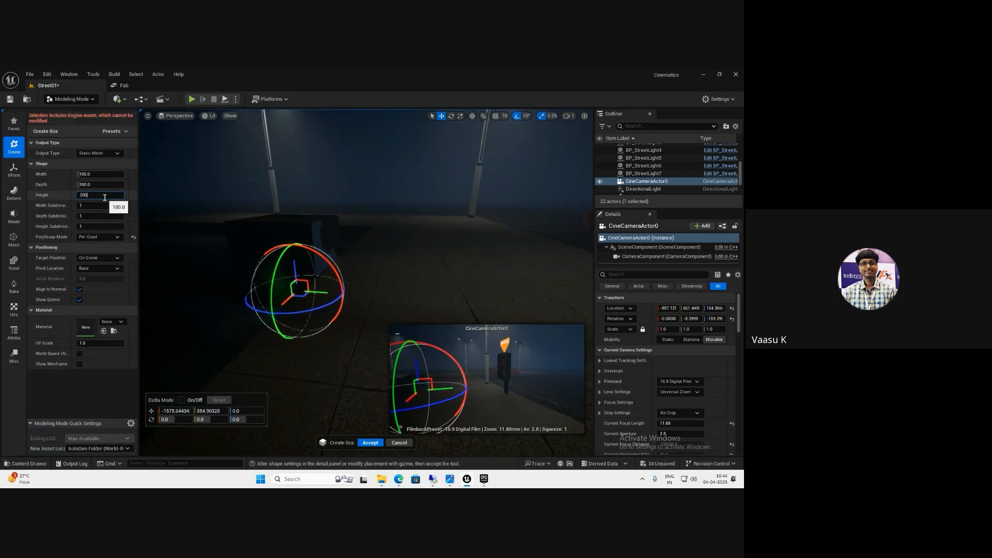
Set the new box's height to 150 and its width and depth subdivisions to 20, and accept it
key(Return)
text(15)
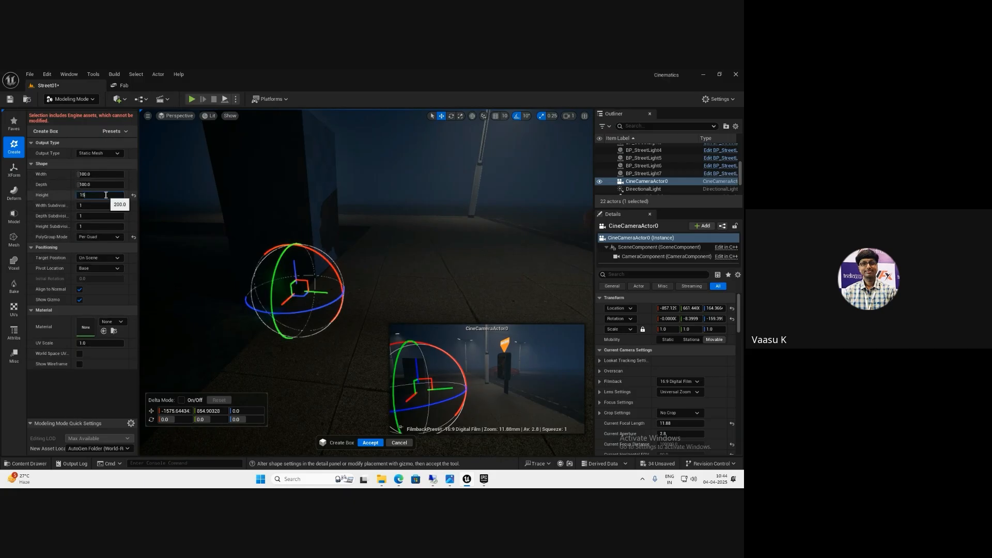
text(0)
key(Return)
key(s)
right_drag(232, 197, 268, 236)
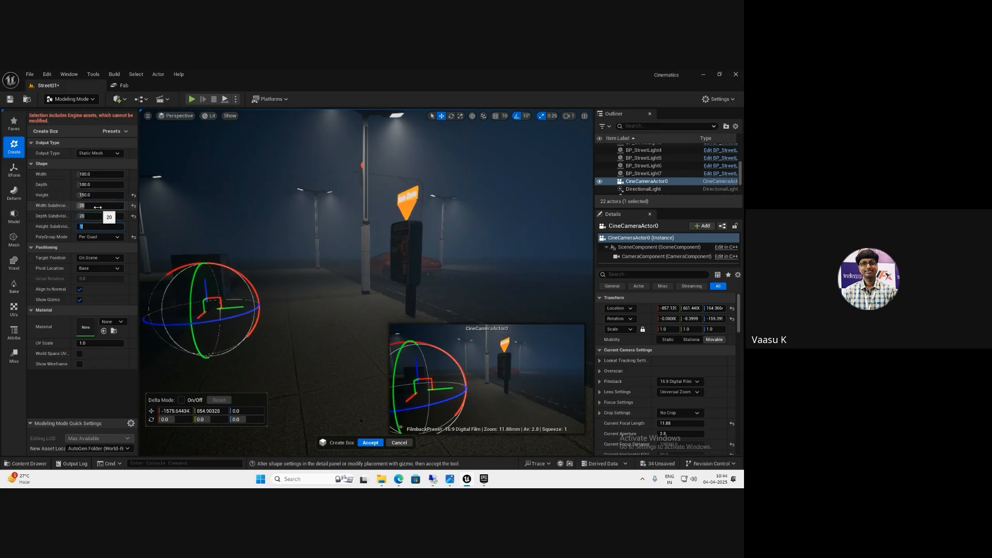
click(371, 442)
right_drag(294, 321, 225, 290)
key(w)
key(s)
key(d)
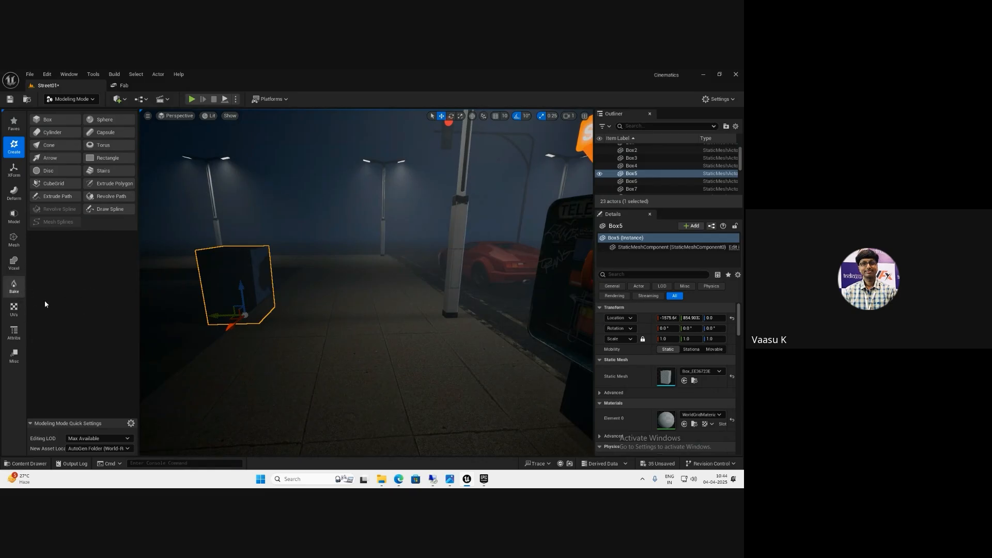
click(334, 329)
key(f)
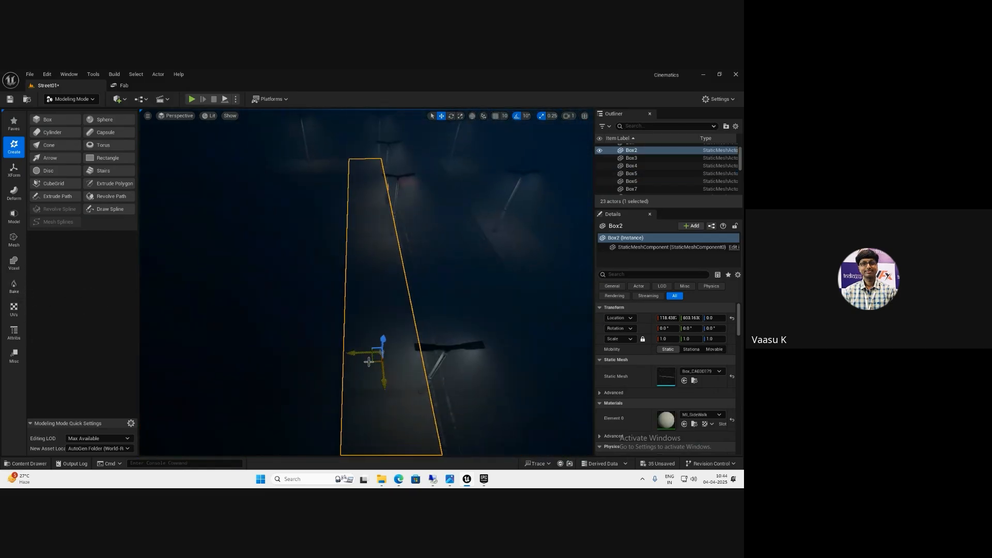
alt+drag(369, 362, 198, 359)
key(w)
right_drag(335, 334, 369, 344)
drag(193, 310, 199, 309)
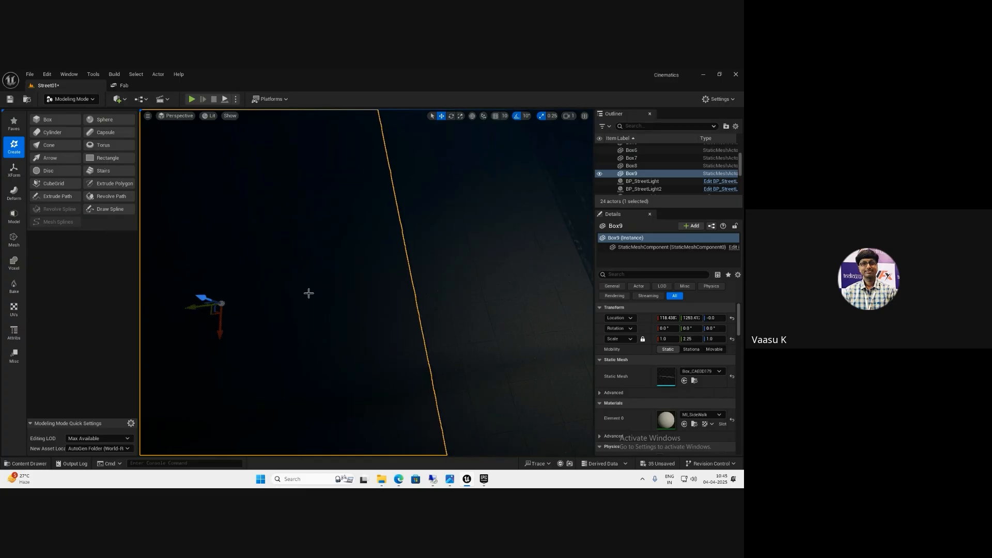
right_drag(309, 293, 286, 148)
right_drag(340, 370, 315, 358)
key(Delete)
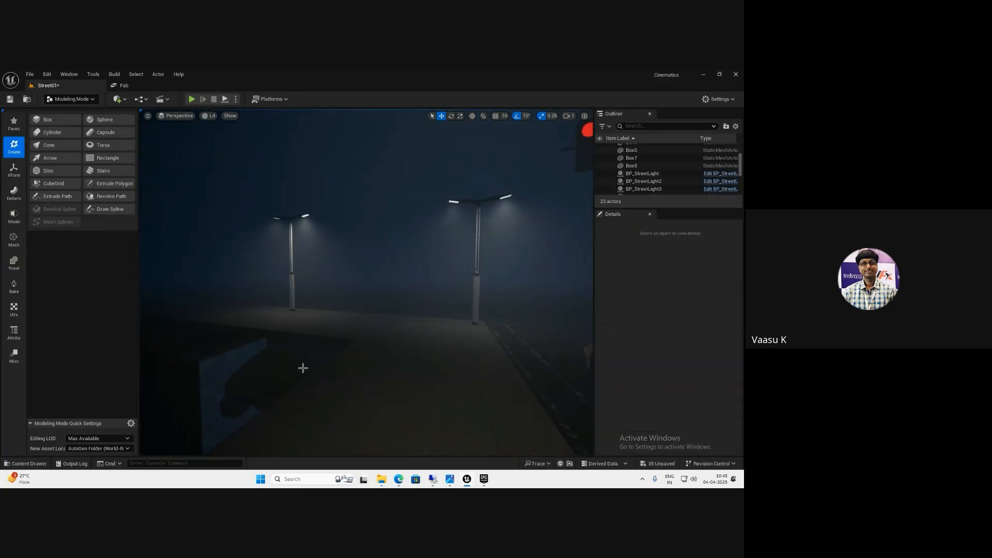
Subdivide the new box beside the sidewalk with the Catmull-Clark scheme and accept the result
click(271, 383)
right_drag(271, 383, 273, 384)
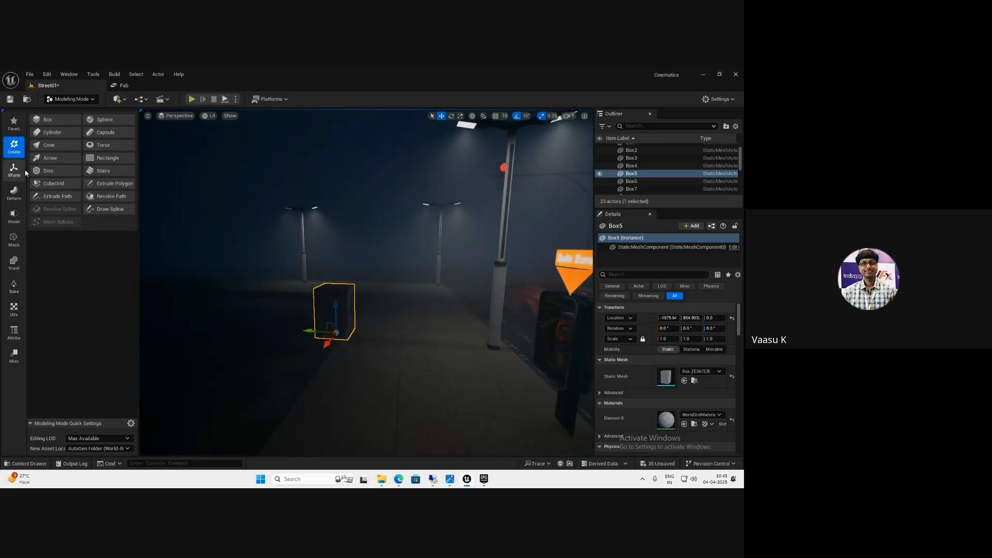
click(14, 215)
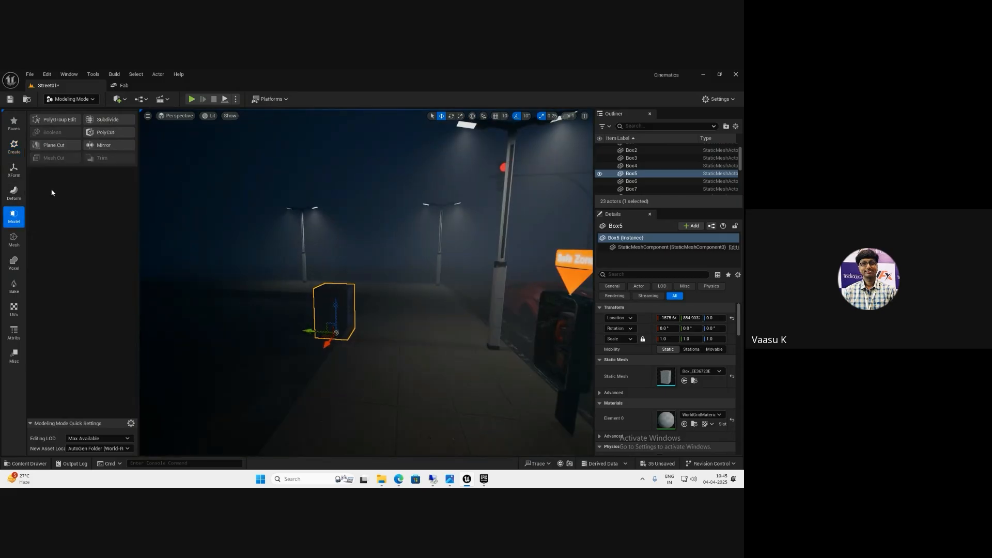
click(109, 121)
key(w)
right_drag(313, 253, 299, 268)
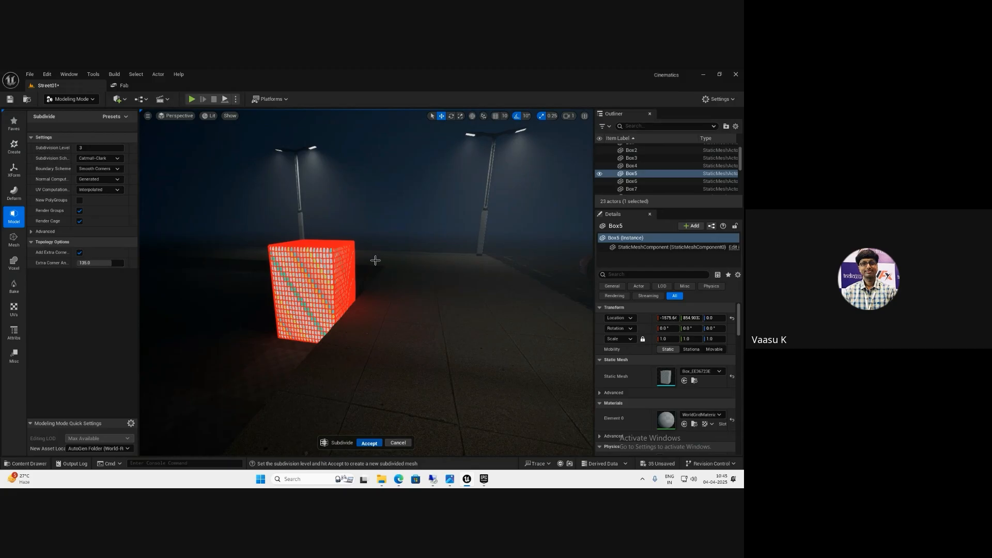
click(369, 443)
Duplicate the subdivided box upward to a height of about 111 and set the copy's uniform scale to 0.98
key(w)
right_drag(333, 214, 319, 265)
key(s)
alt+drag(337, 337, 336, 278)
click(665, 339)
key(BackSpace)
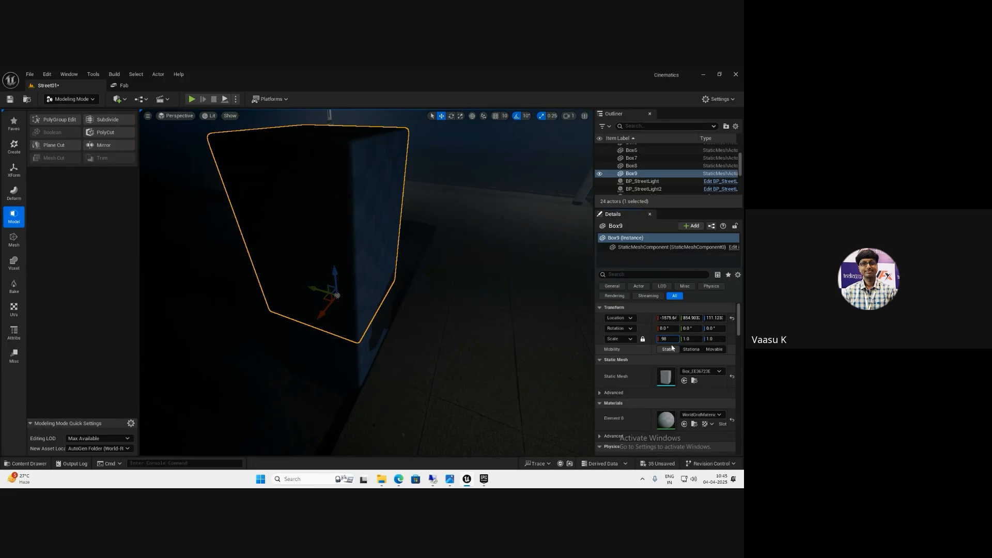
text(.98)
key(Return)
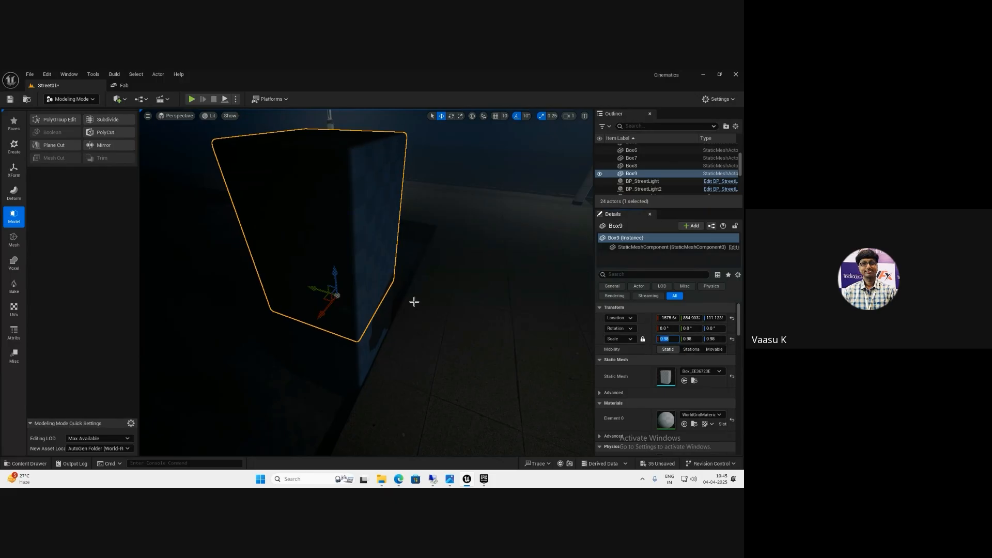
ctrl+click(309, 352)
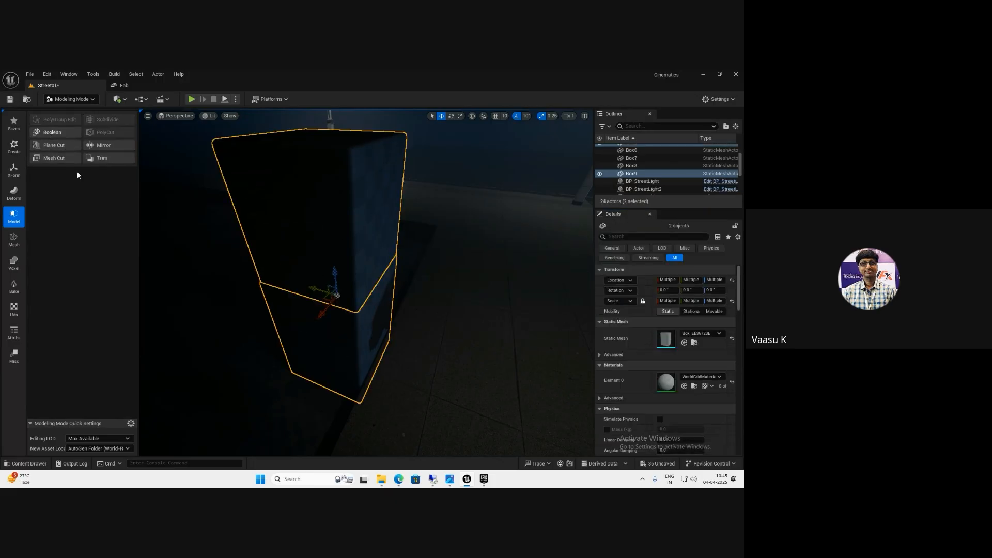
click(53, 132)
scroll(354, 321, up, 5)
right_drag(354, 321, 350, 312)
scroll(359, 321, down, 6)
scroll(349, 312, up, 3)
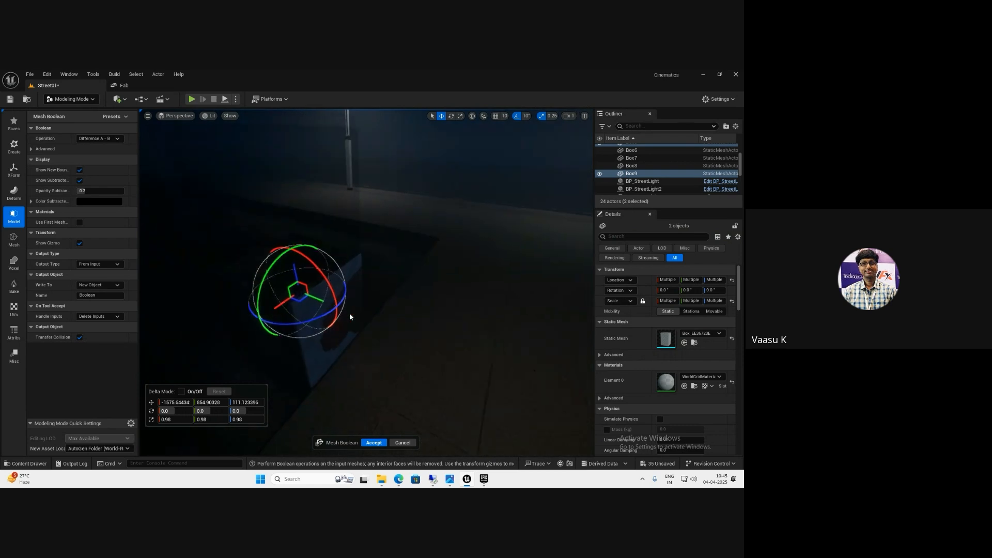
click(313, 228)
key(r)
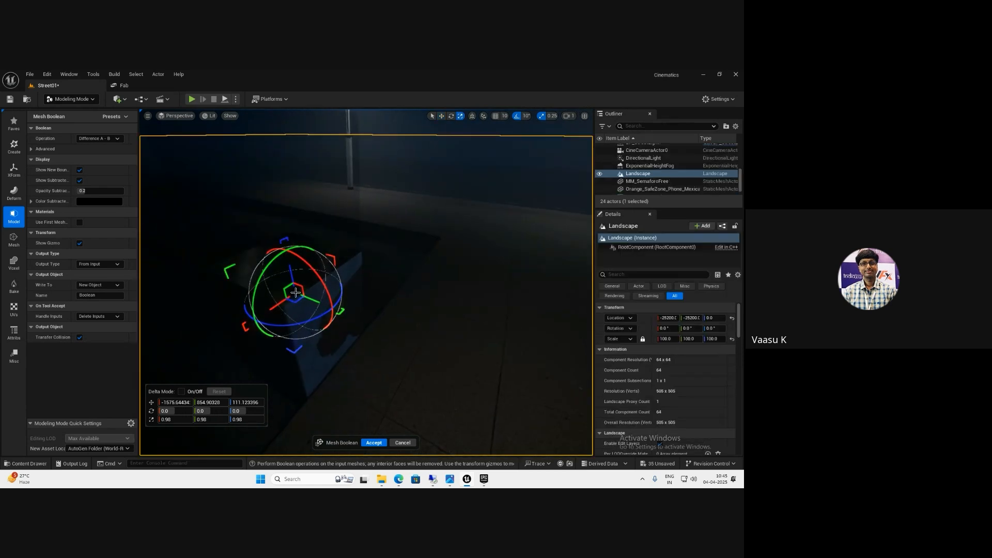
drag(293, 292, 283, 294)
right_drag(345, 365, 364, 336)
key(Escape)
Set the upper box's uniform scale to 0.93 and subtract it from the lower box with a Difference A - B Boolean
click(397, 248)
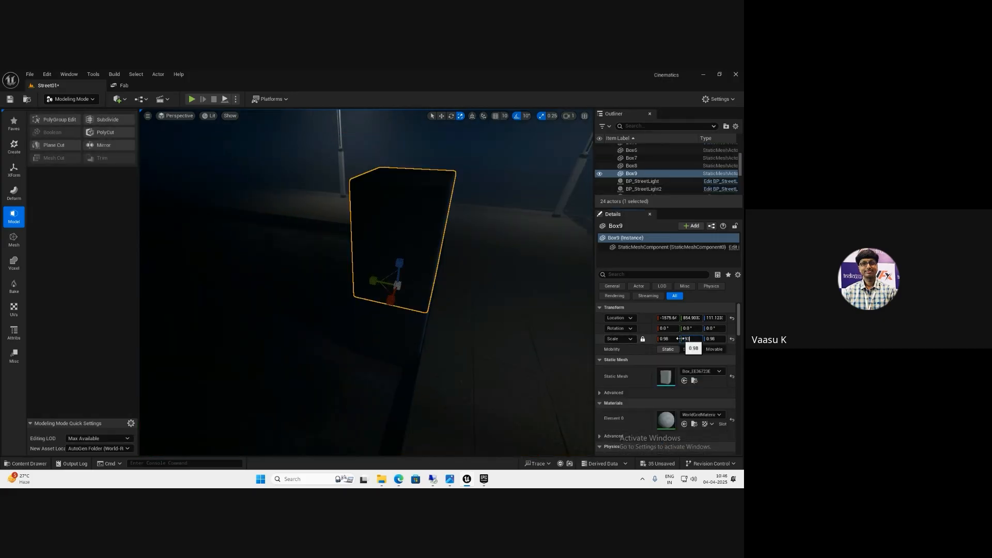
key(Return)
ctrl+click(395, 333)
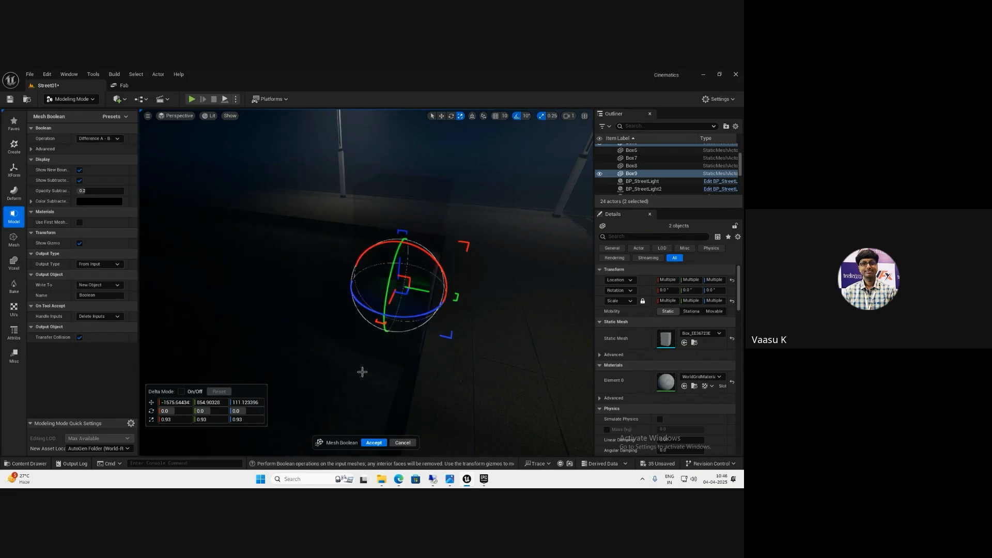
right_drag(358, 373, 355, 375)
click(373, 442)
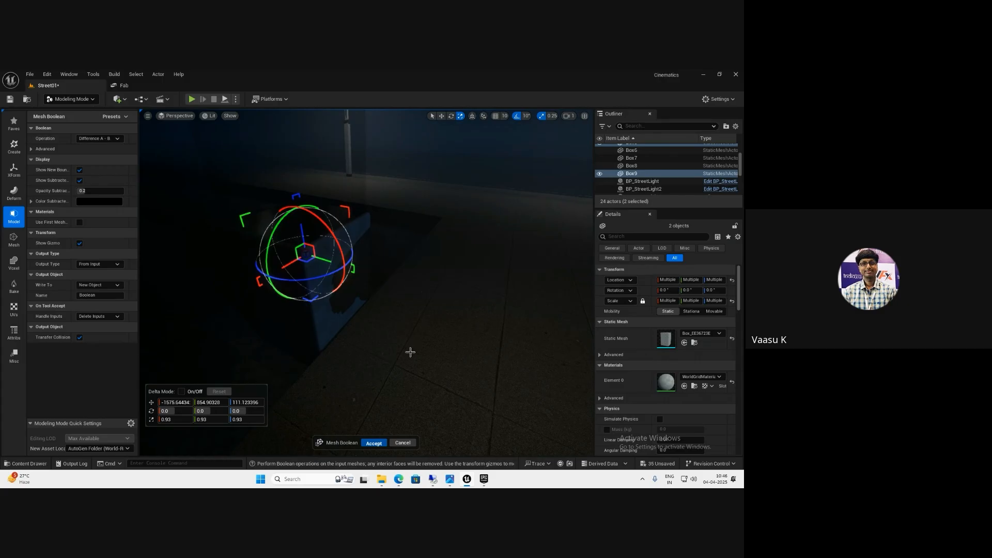
right_drag(412, 352, 349, 346)
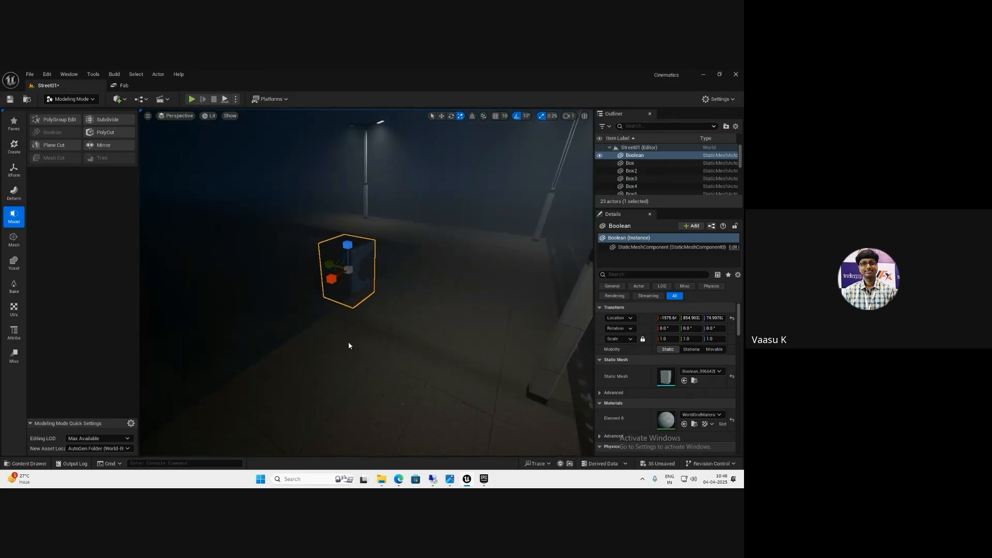
Duplicate the hollowed box along X to about -1373, and duplicate that copy to a slightly raised spot farther from the sidewalk
key(w)
drag(331, 282, 232, 354)
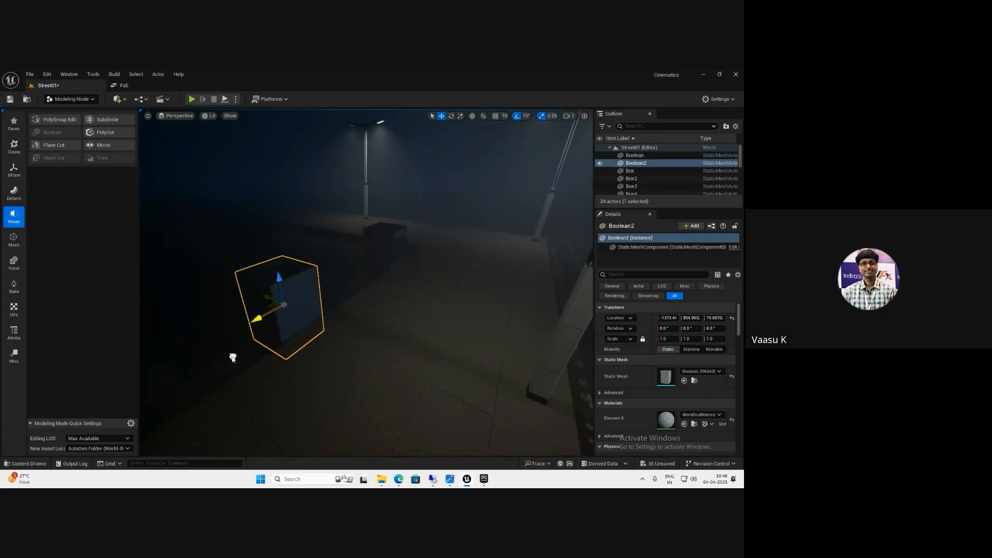
key(f)
alt+drag(369, 329, 323, 263)
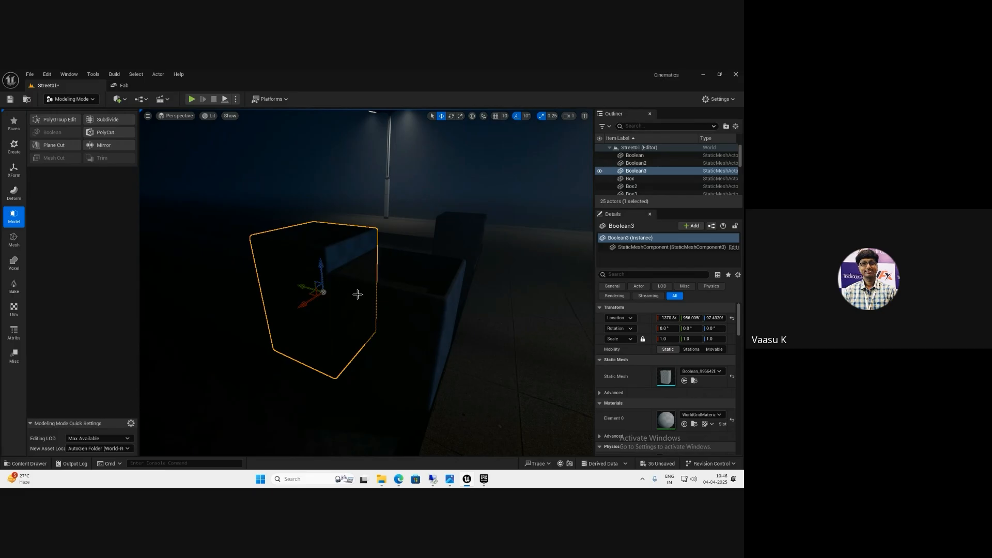
Duplicate the raised box along X, switch the viewport to Unlit, and adjust the copy to X about -1768
alt+drag(304, 304, 406, 254)
mouse_move(406, 254)
right_down()
mouse_move(365, 230)
mouse_move(348, 256)
mouse_move(398, 253)
right_up()
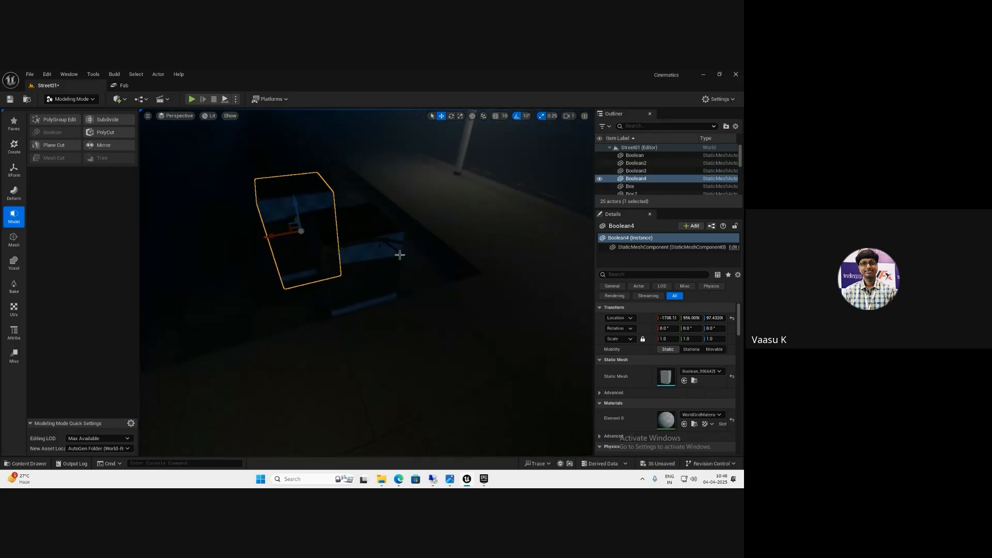
drag(291, 231, 317, 228)
click(219, 117)
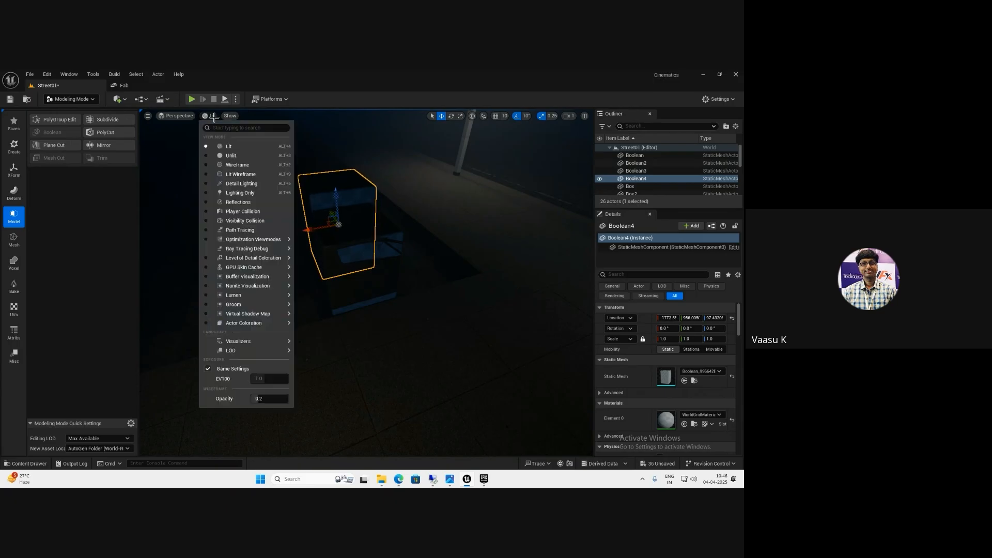
click(236, 157)
drag(311, 229, 309, 230)
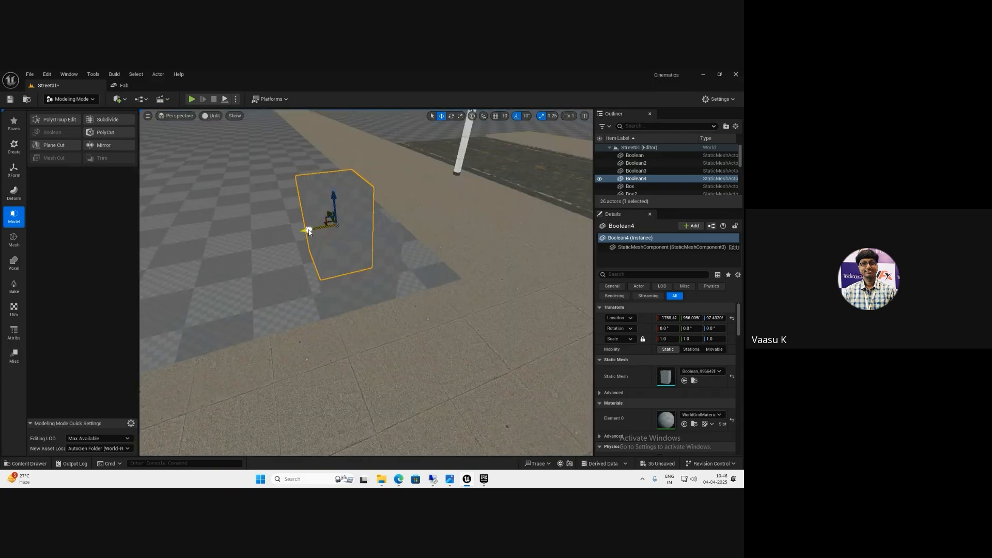
right_drag(284, 248, 308, 246)
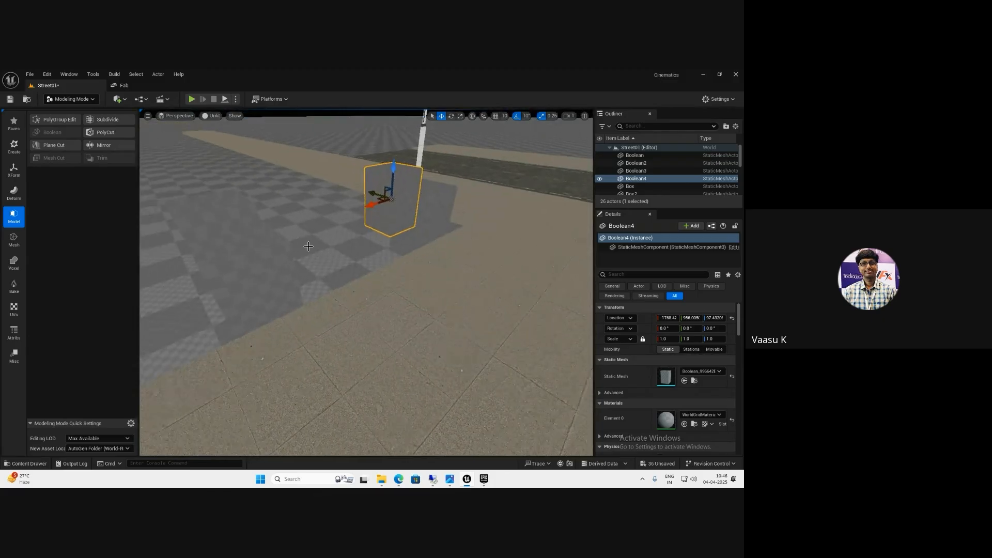
Create linear stairs with 8 steps and a step width of about 325 on the ground beside the boxes, and accept them
click(14, 238)
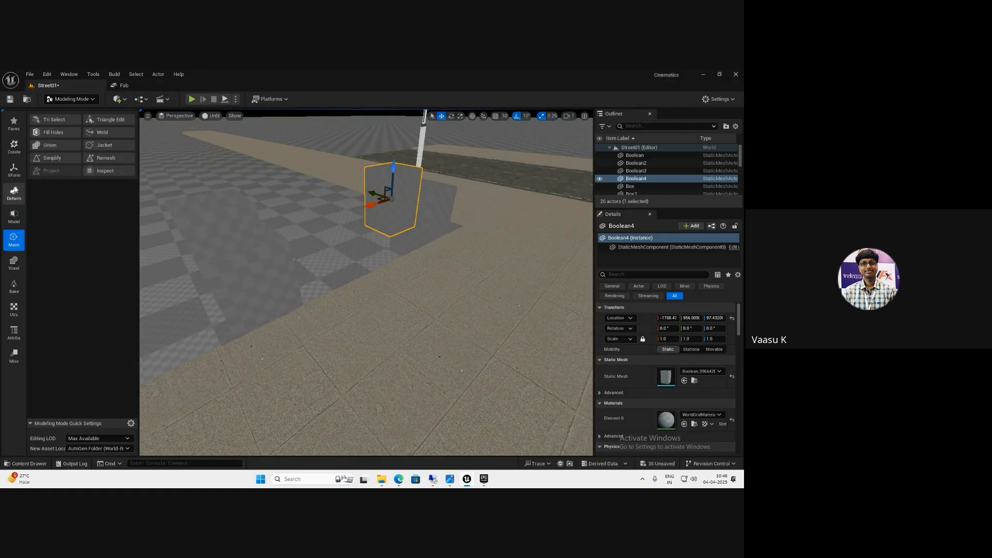
click(14, 146)
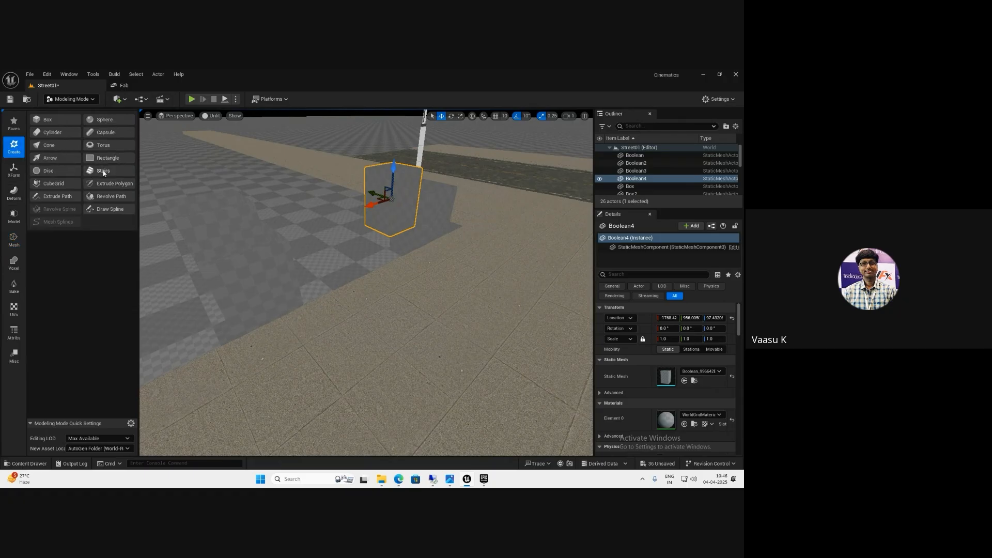
click(102, 171)
click(357, 266)
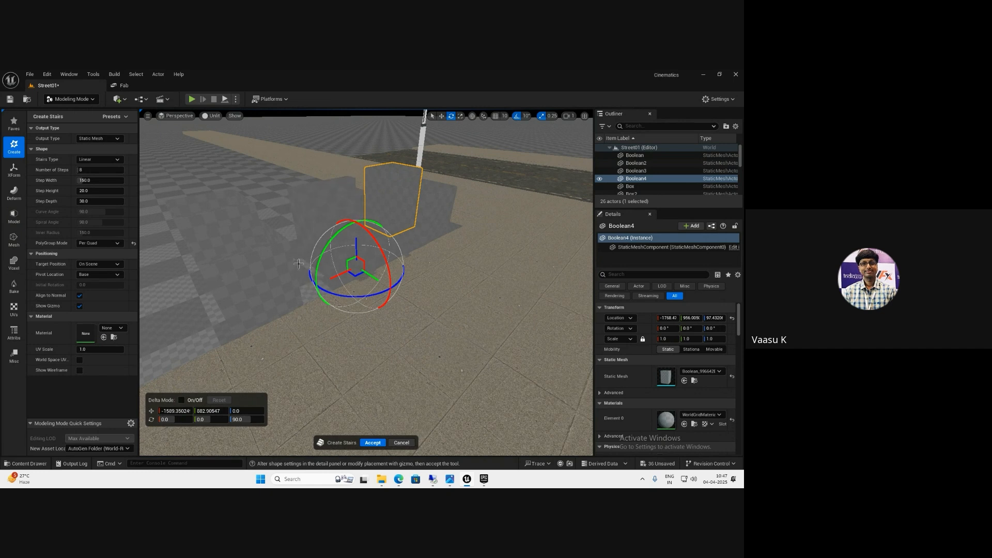
right_drag(339, 266, 315, 256)
key(w)
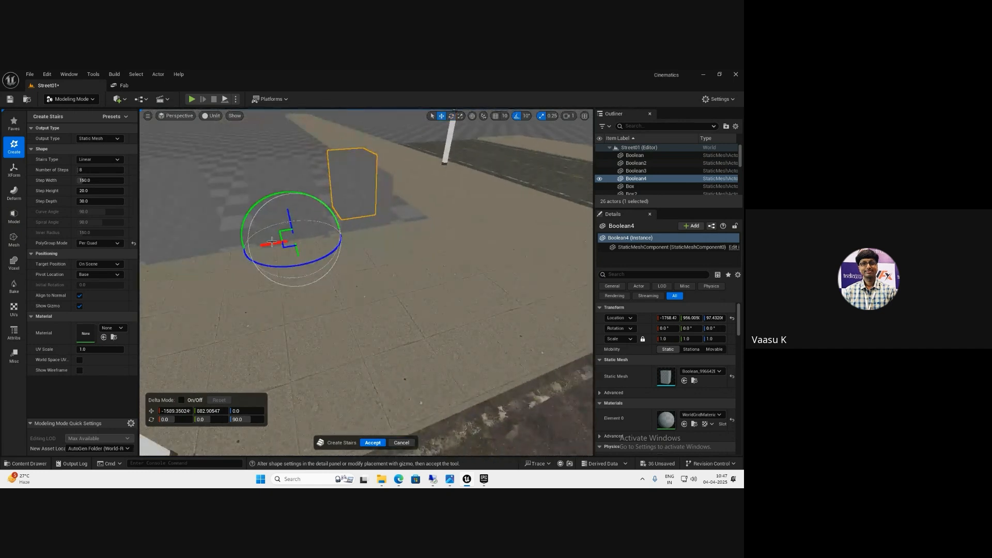
drag(272, 242, 262, 243)
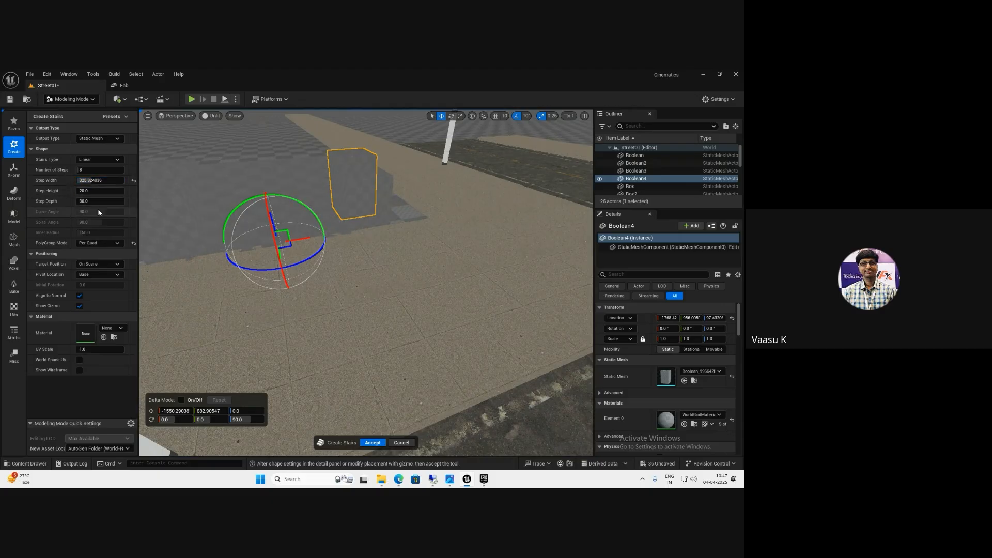
scroll(97, 209, down, 2)
alt+drag(225, 227, 320, 225)
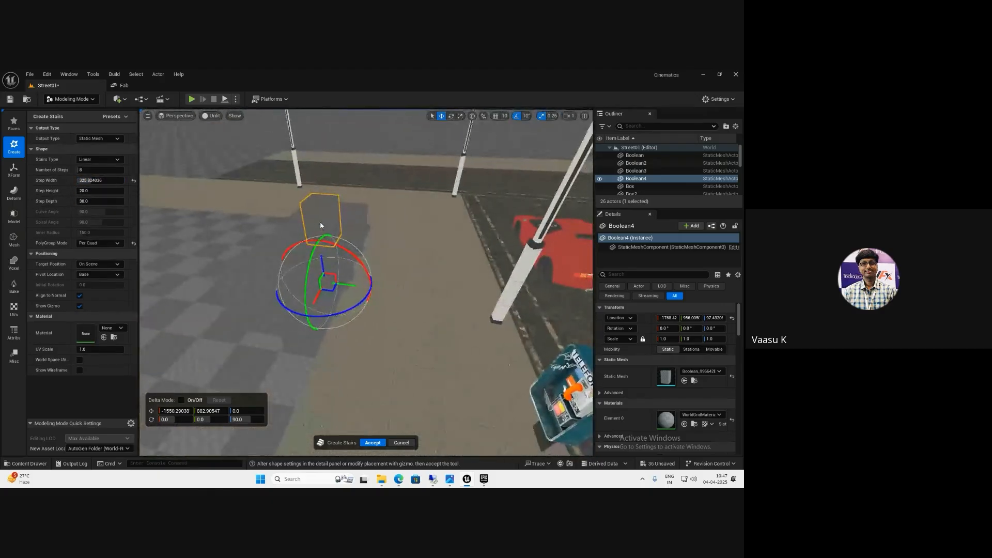
click(375, 443)
Switch the viewport back to Lit shading around the new stairs
alt+drag(389, 331, 352, 291)
click(211, 115)
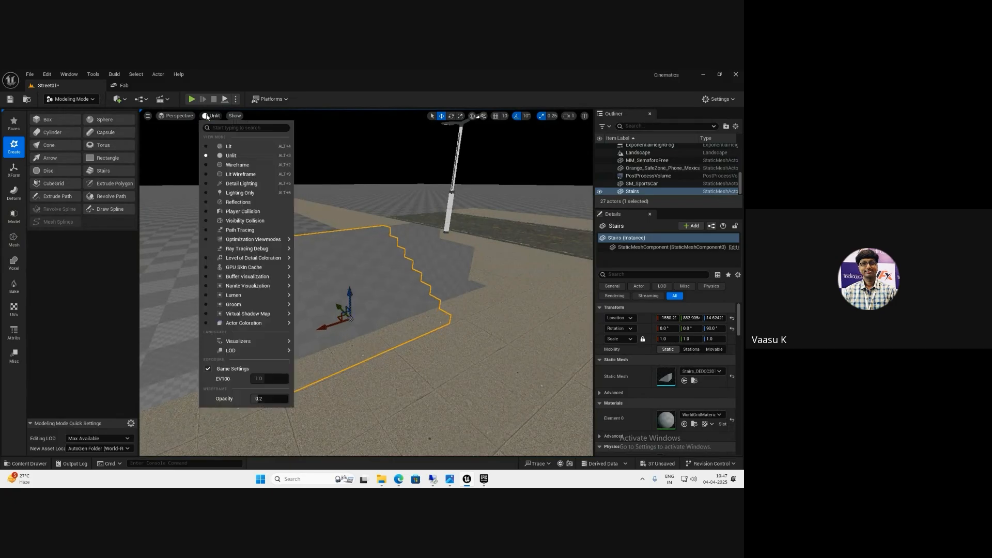
click(233, 150)
alt+drag(266, 217, 261, 315)
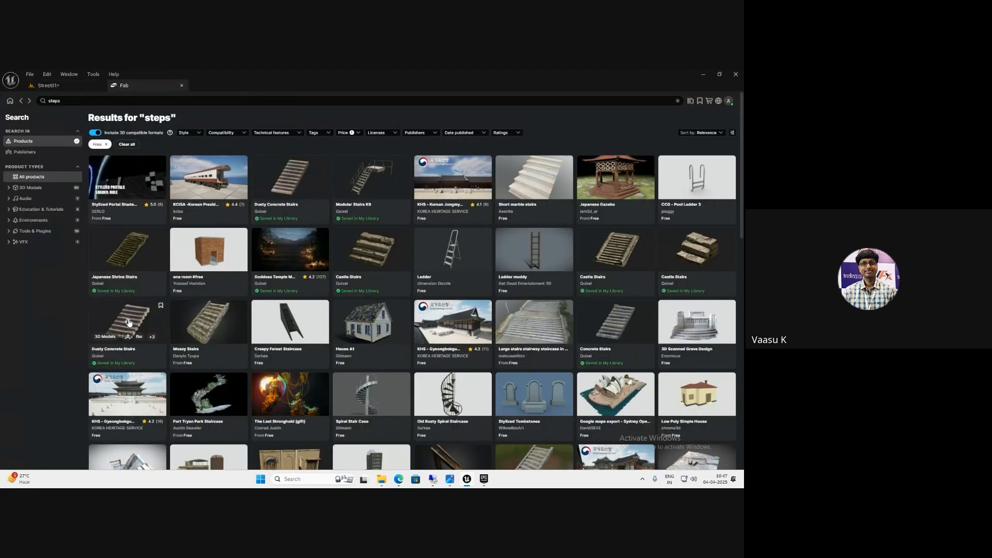
Add Quixel's Dusty Concrete Stairs from the Fab results for "steps" to the project in Medium quality, and return to the Street01 level
click(128, 323)
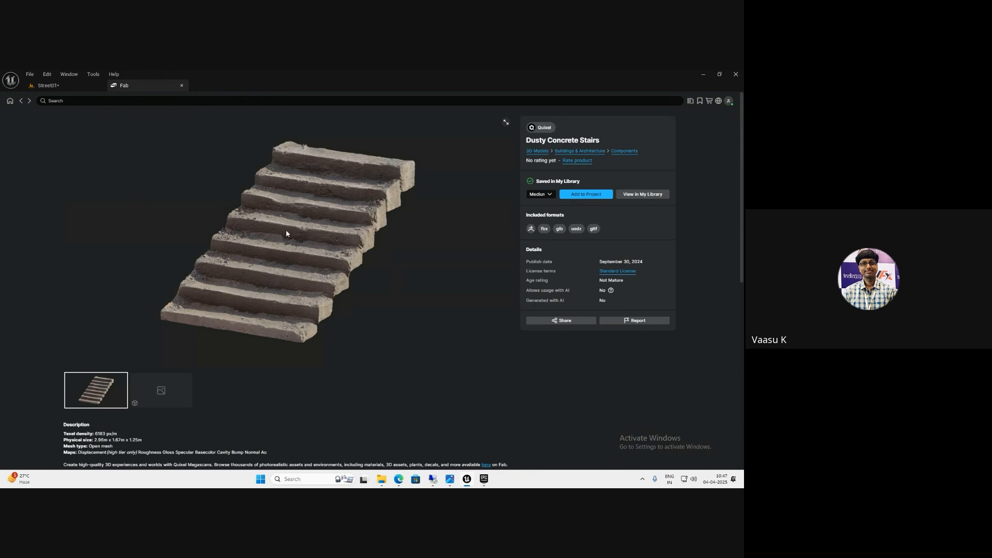
click(580, 197)
click(72, 85)
Replace the Stairs actor's static mesh with the imported Dusty Concrete Stairs mesh
key(w)
right_drag(350, 312, 384, 306)
key(s)
key(ctrl+space)
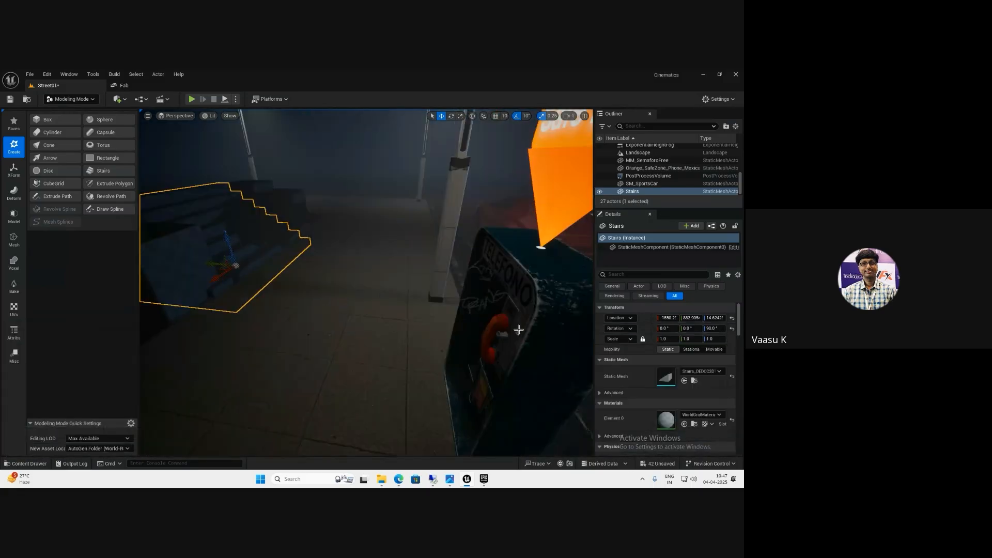
click(684, 381)
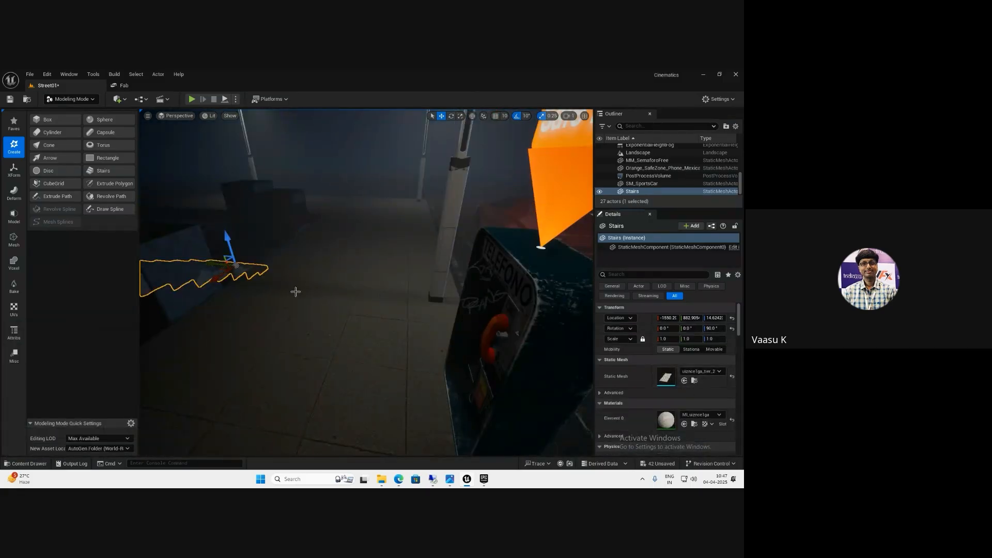
Rotate the concrete stairs about the vertical axis to about 180 degrees
right_drag(296, 291, 276, 301)
key(e)
drag(293, 257, 69, 271)
right_drag(304, 270, 296, 261)
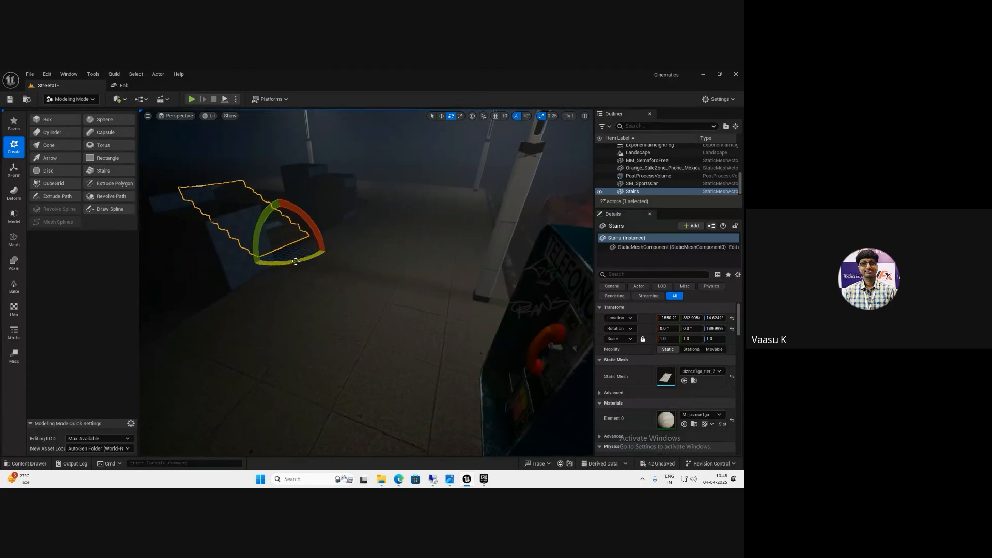
drag(296, 261, 298, 251)
Nudge the concrete stairs along Y to about 821 and widen them to a scale of 2.0 along X
key(w)
key(w)
mouse_move(308, 267)
right_down()
mouse_move(189, 183)
mouse_move(176, 308)
mouse_move(308, 273)
right_up()
key(s)
key(r)
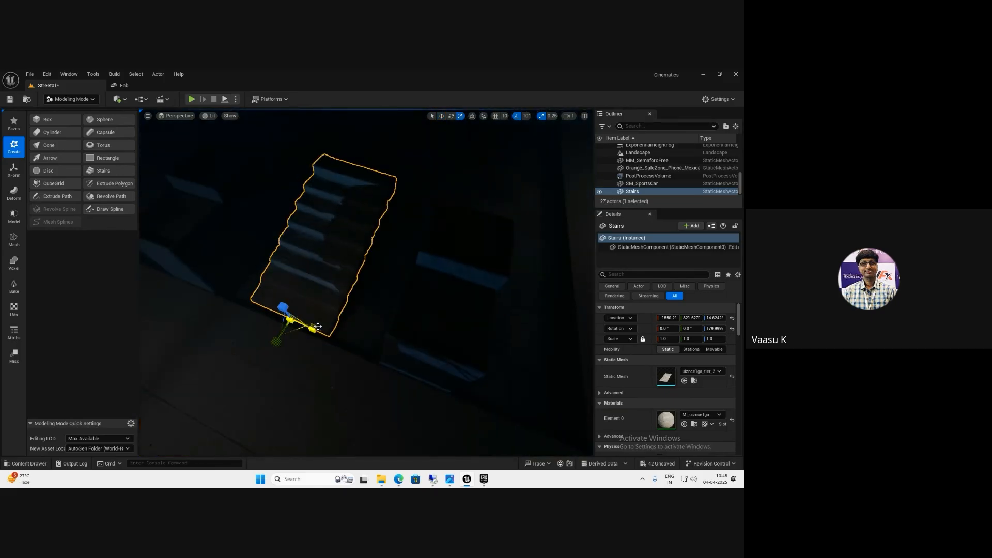
drag(318, 326, 339, 340)
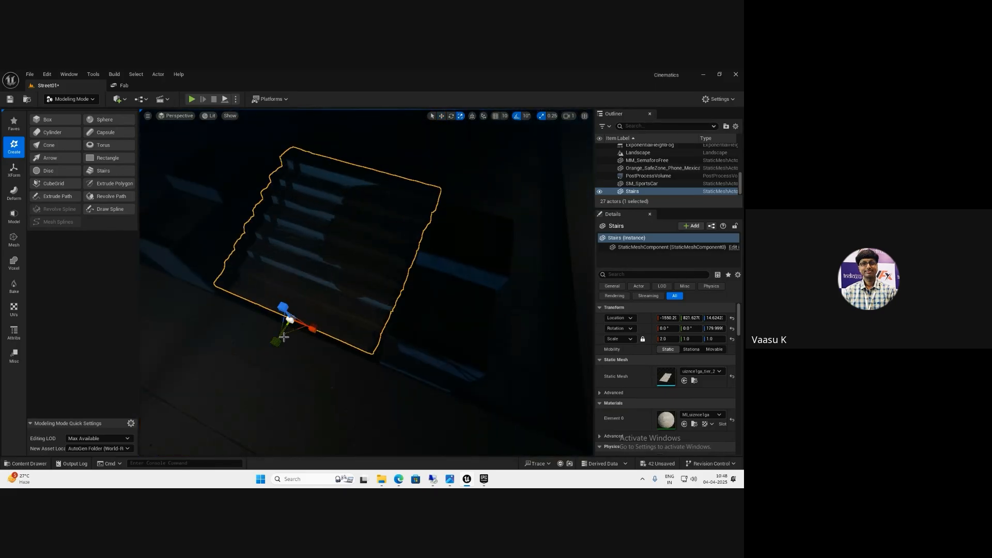
Scale the concrete stairs to 1.25 along Z, undo the last move, and reposition them between the hollow boxes
key(w)
drag(306, 295, 407, 285)
key(f)
key(r)
key(w)
key(ctrl+z)
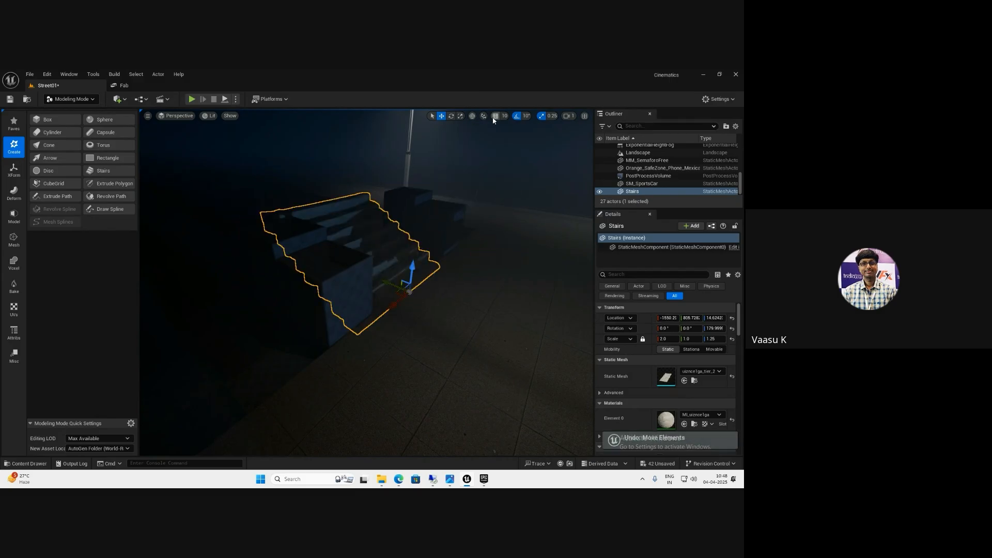
click(484, 116)
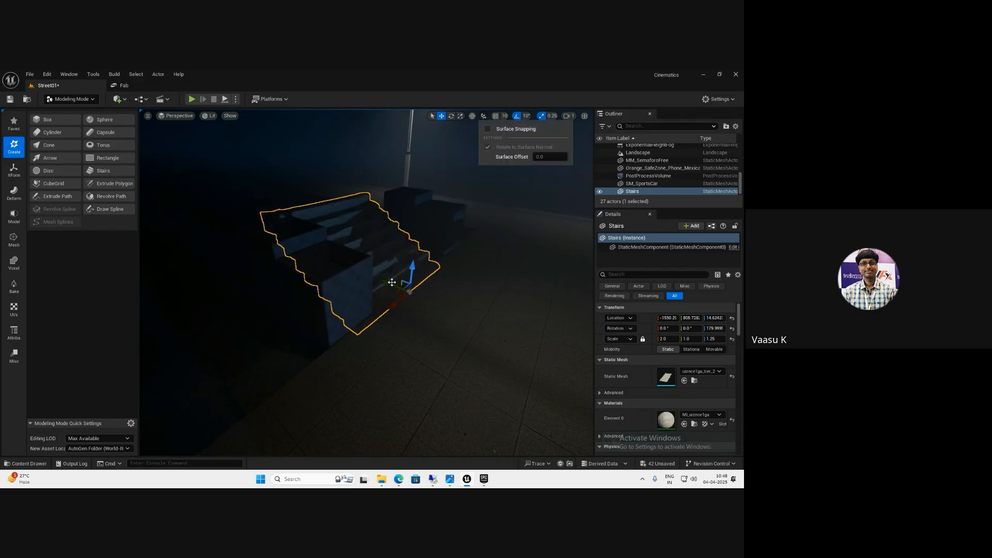
drag(392, 282, 408, 298)
Select the four hollow boxes flanking the stairs, and inspect how they sit beside the sidewalk and road
click(347, 328)
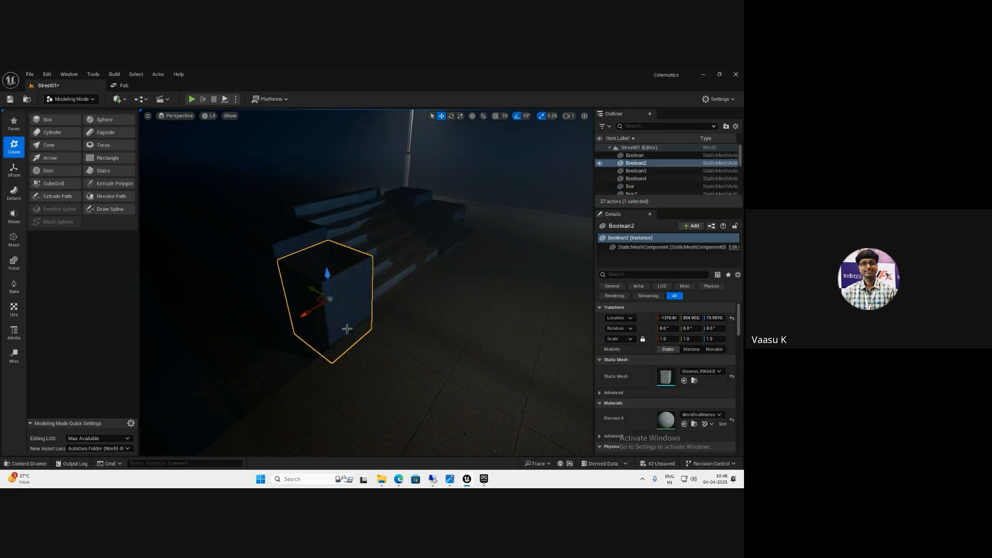
ctrl+click(293, 246)
ctrl+click(439, 228)
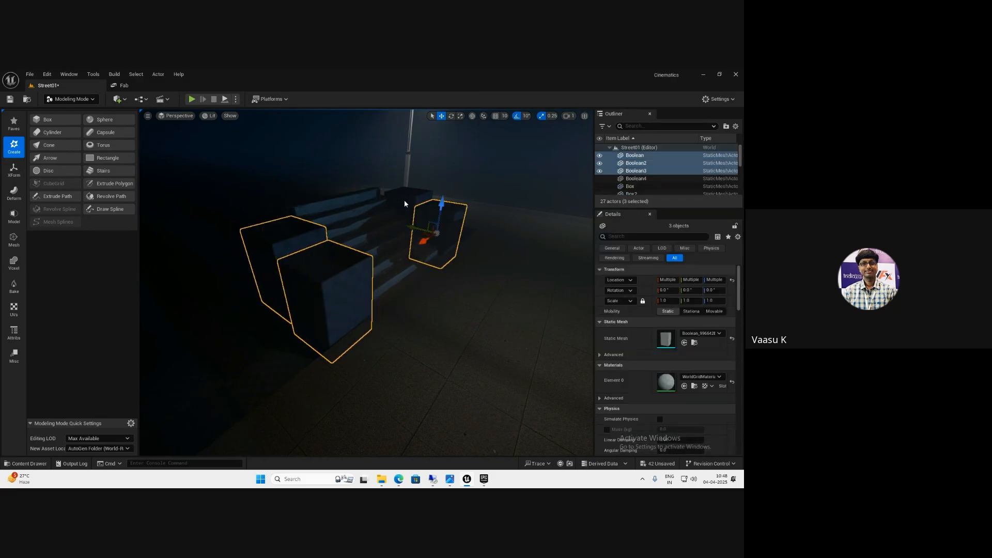
ctrl+click(395, 212)
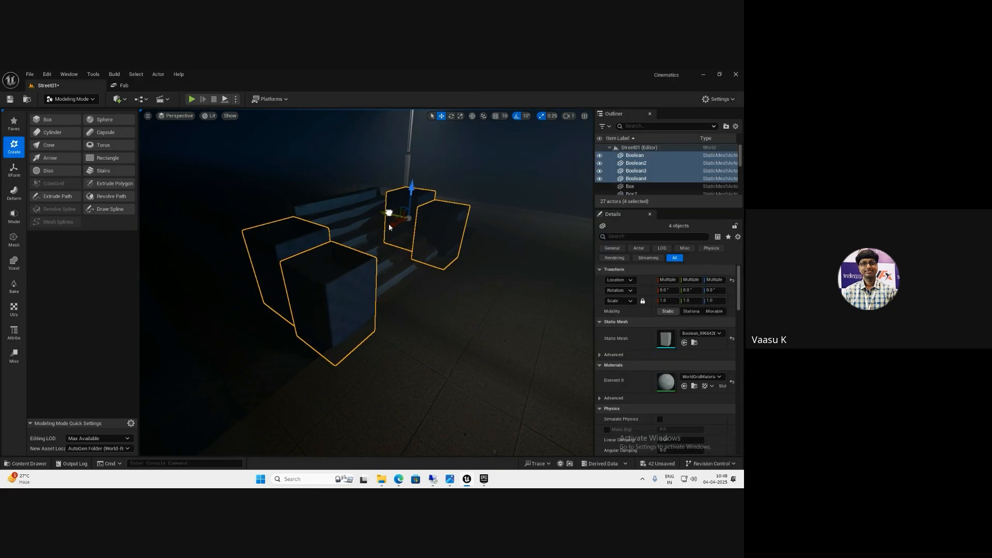
key(w)
right_drag(389, 224, 367, 292)
key(s)
click(367, 287)
key(f)
key(s)
key(s)
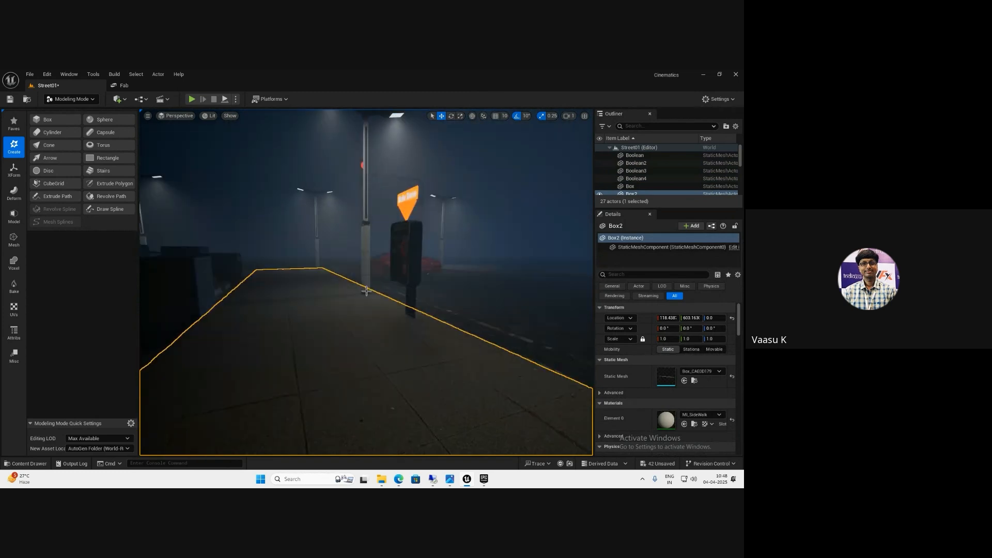
click(409, 314)
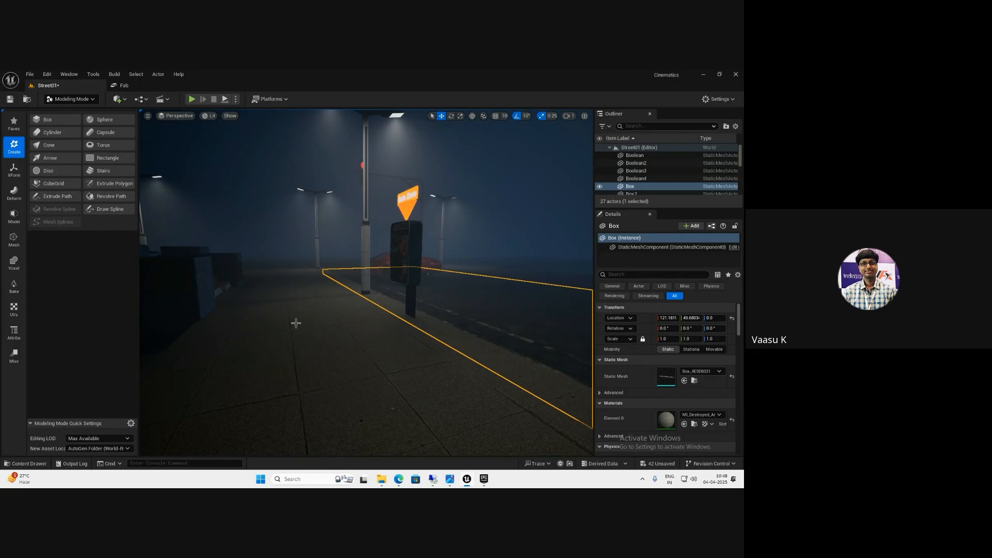
right_drag(297, 317, 226, 339)
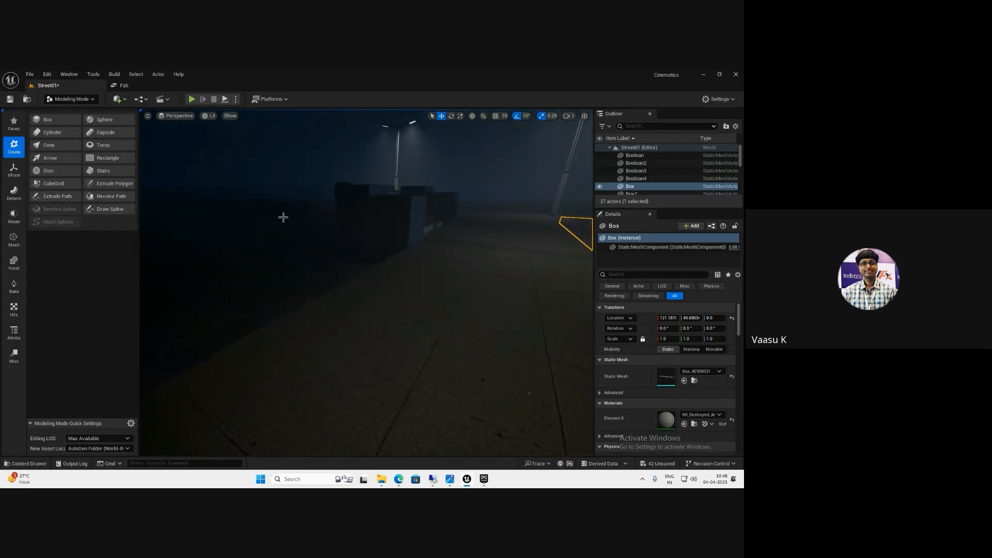
Switch to the Edge browser, maximize it, and search Sketchfab's 3D models for "game ready buildings"
drag(743, 262, 500, 133)
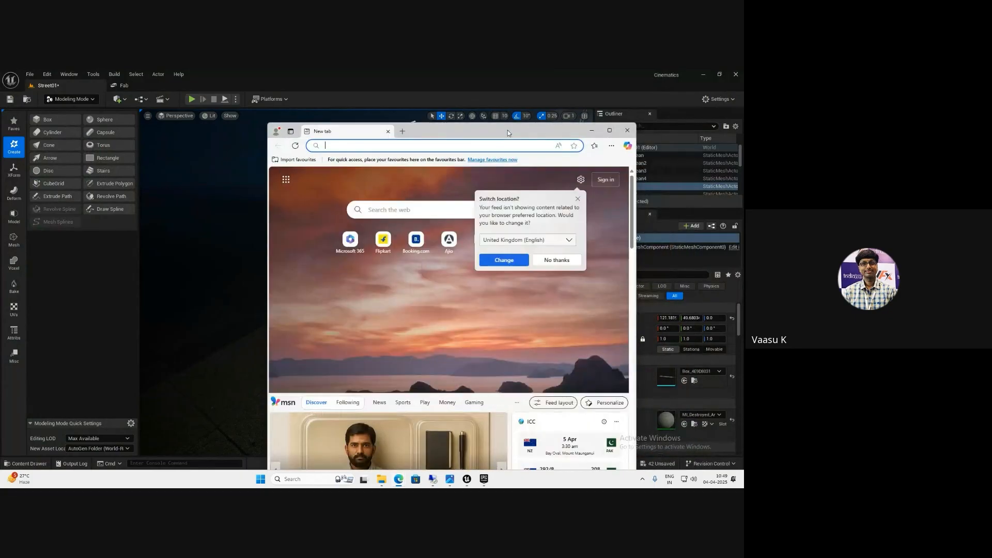
double_click(507, 130)
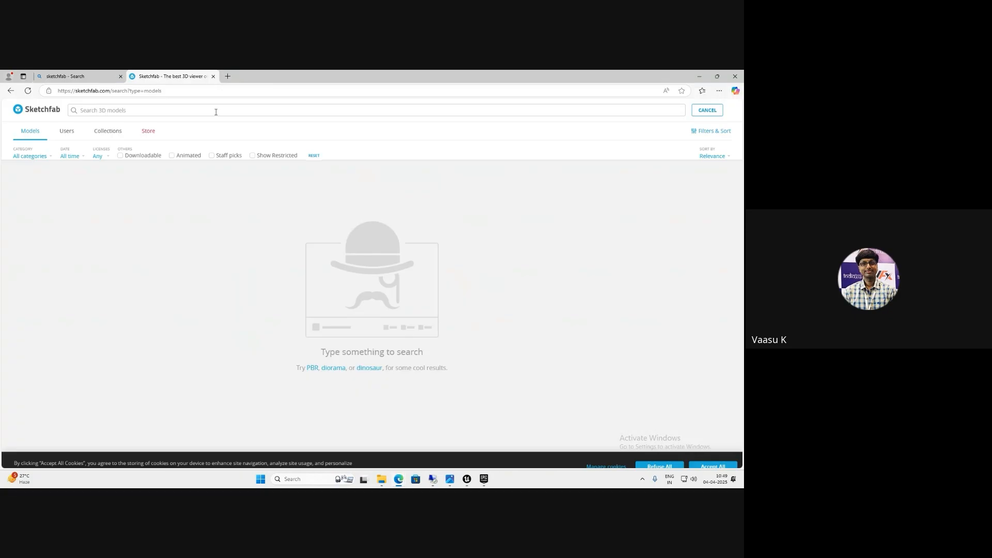
text(gam)
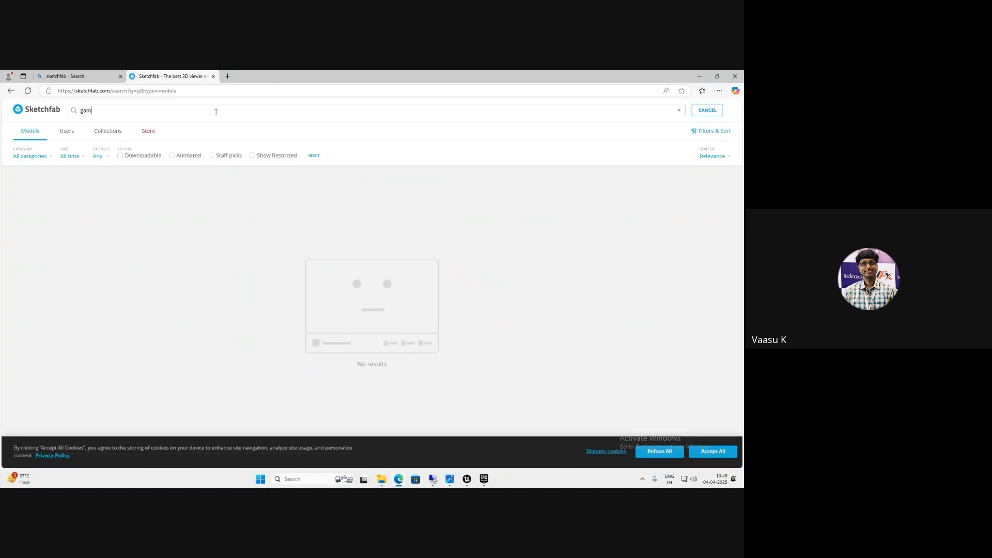
text(e re)
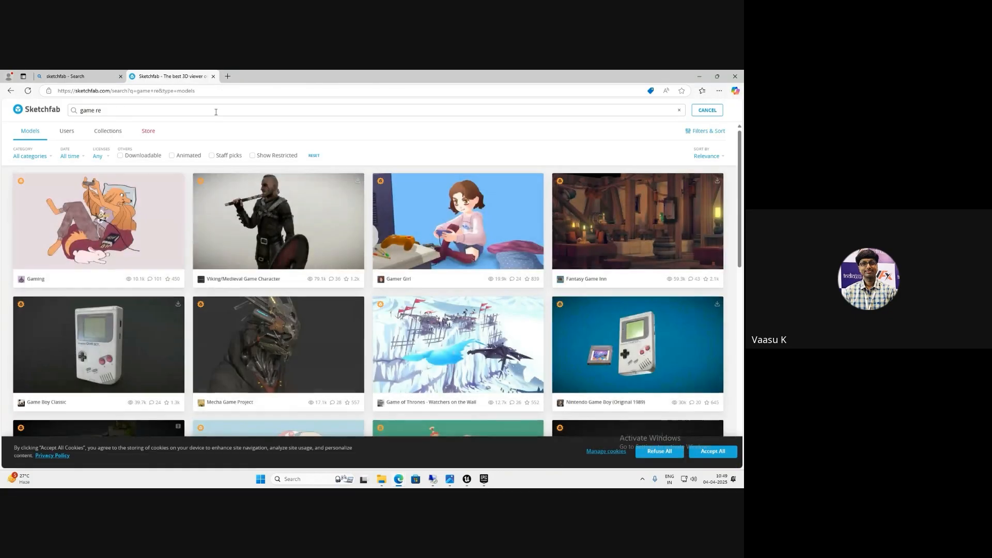
text(ad)
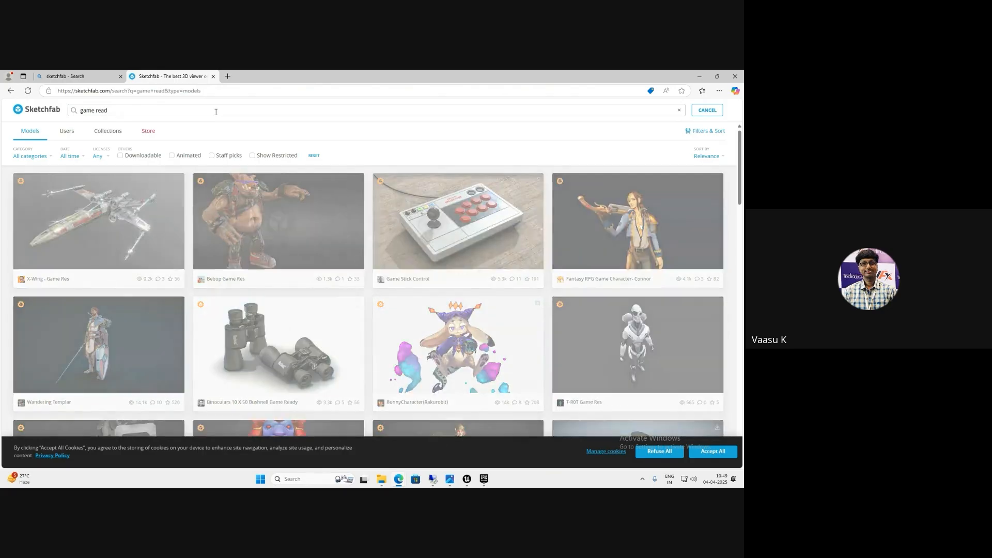
text(y buildings)
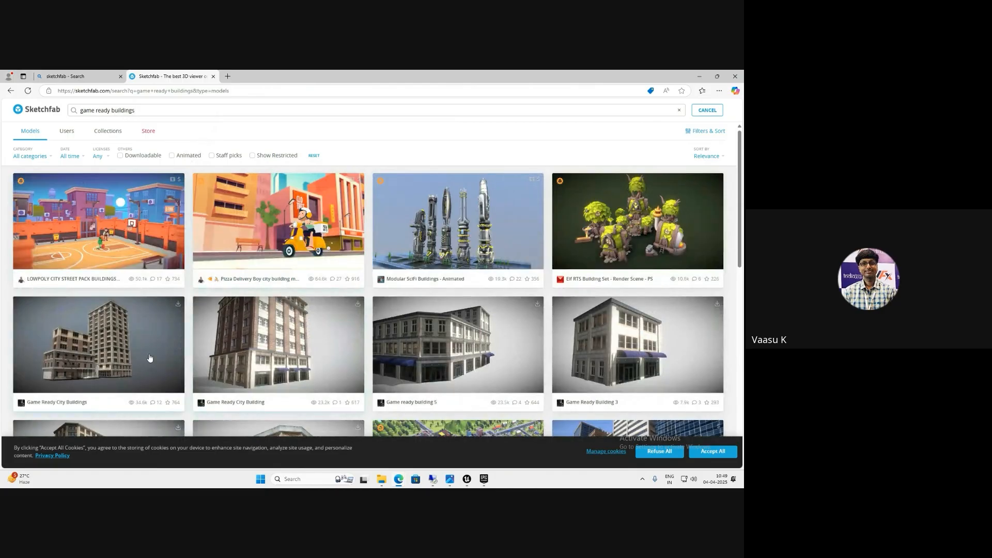
Open the Game Ready City Buildings model from the Sketchfab results, view its available download formats, and close the download options
scroll(310, 310, down, 2)
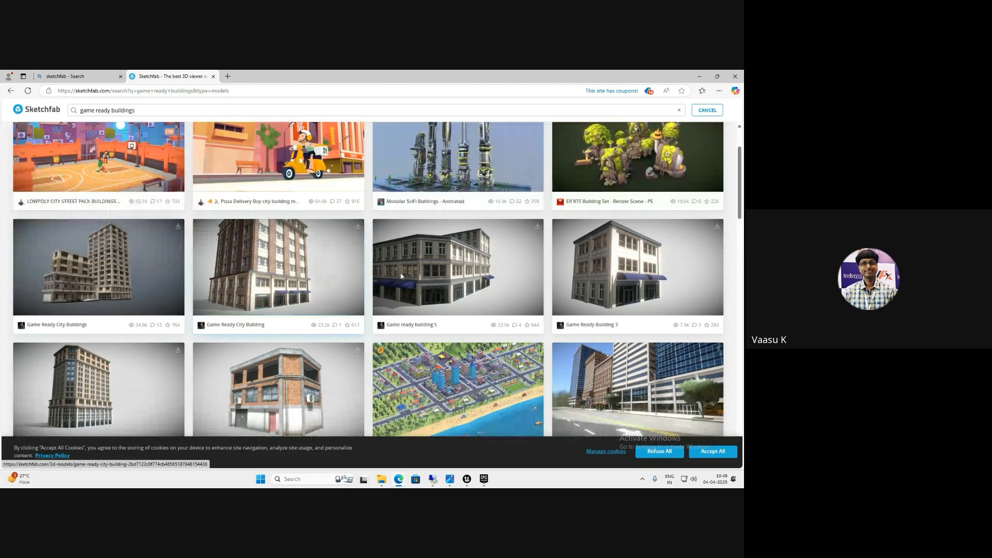
scroll(153, 299, down, 2)
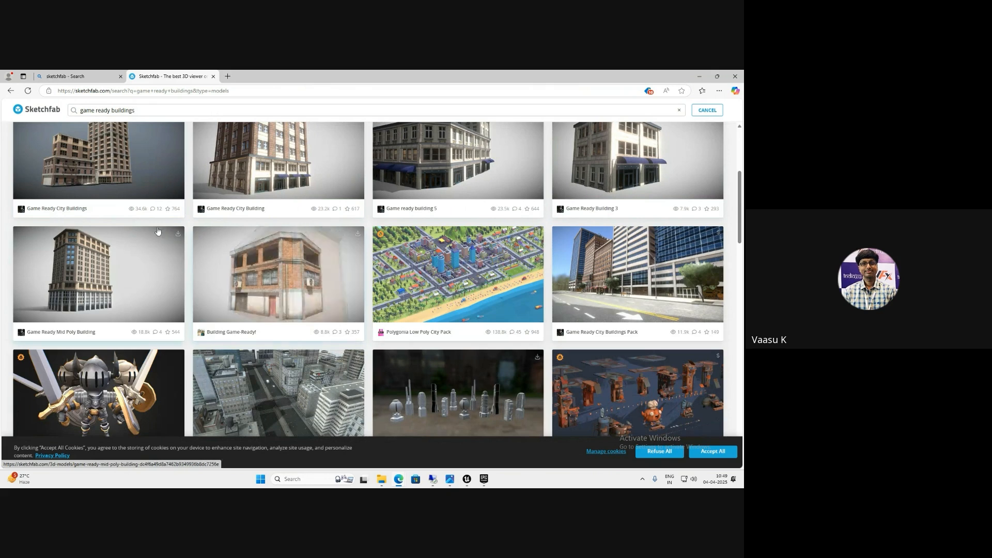
click(115, 173)
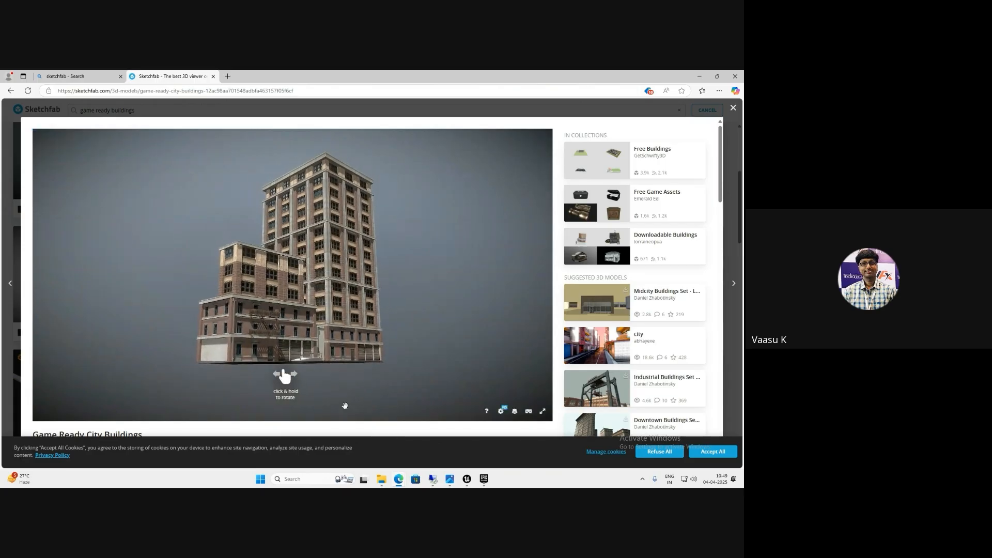
scroll(102, 343, down, 3)
click(59, 330)
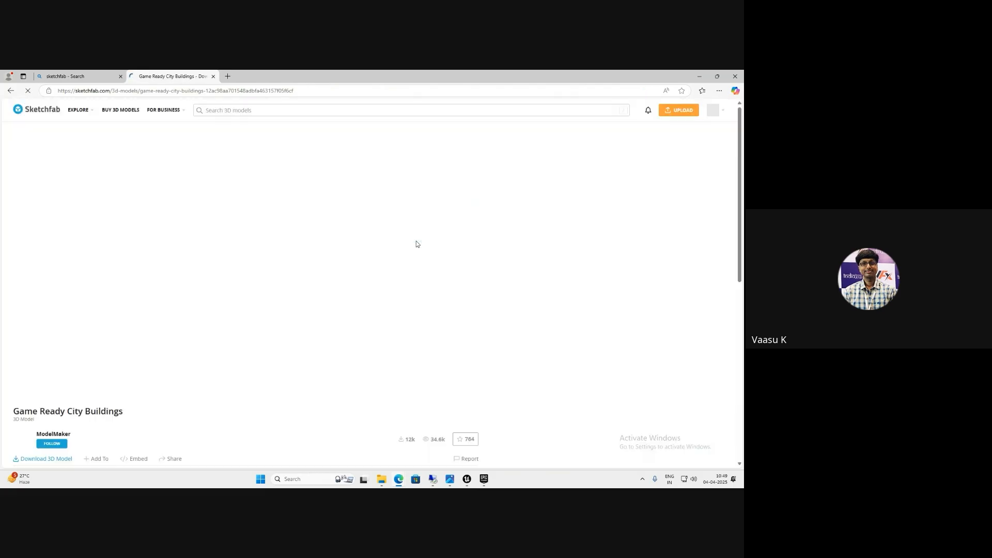
scroll(133, 405, down, 3)
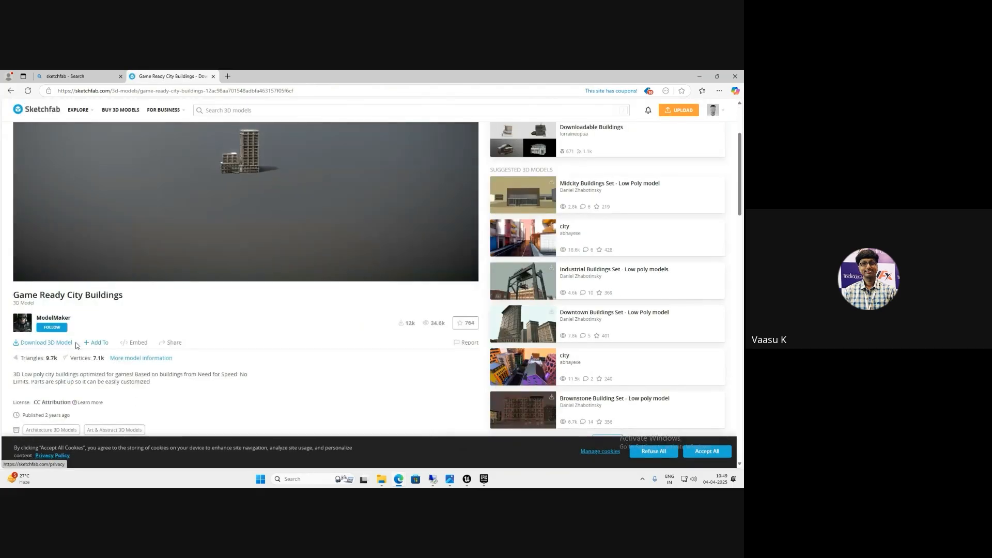
click(61, 342)
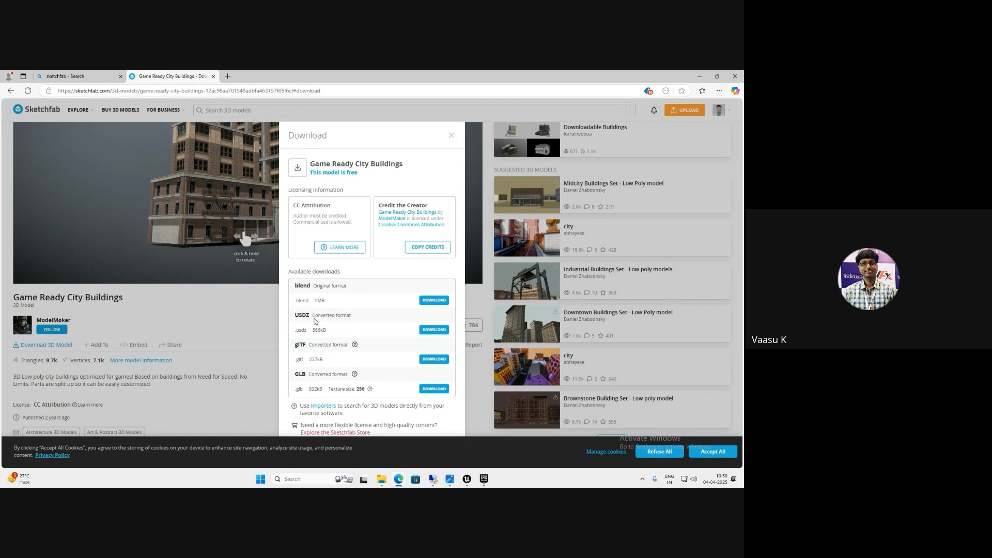
click(452, 136)
scroll(355, 301, up, 2)
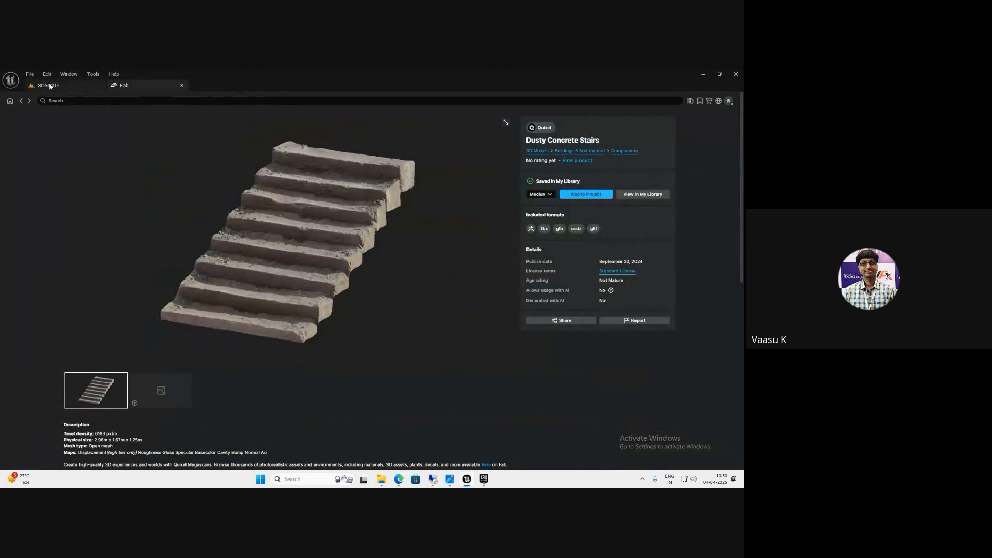
Switch back to Unreal Engine's Street01 level and open Quixel Bridge, choosing to stay in Bridge instead of visiting Fab
click(49, 86)
click(47, 74)
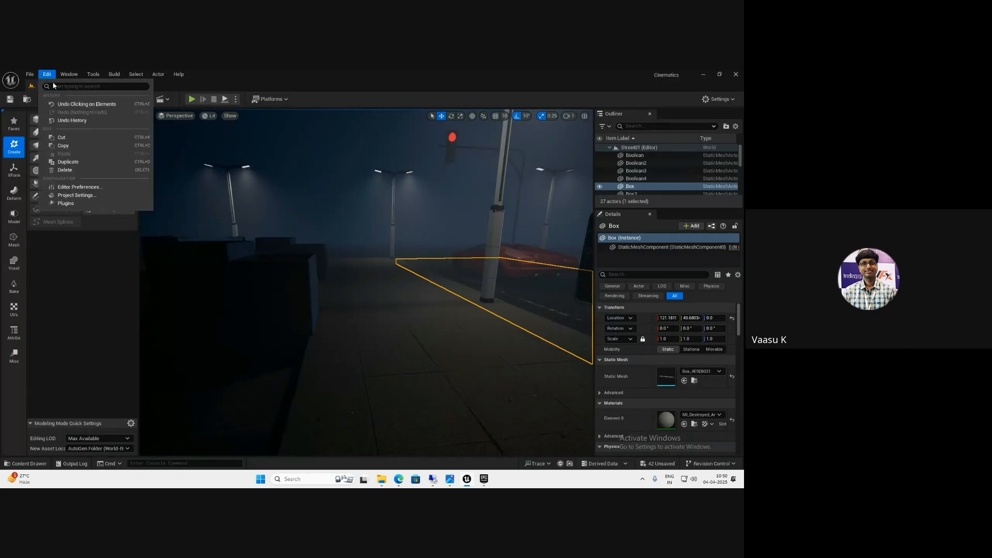
click(74, 74)
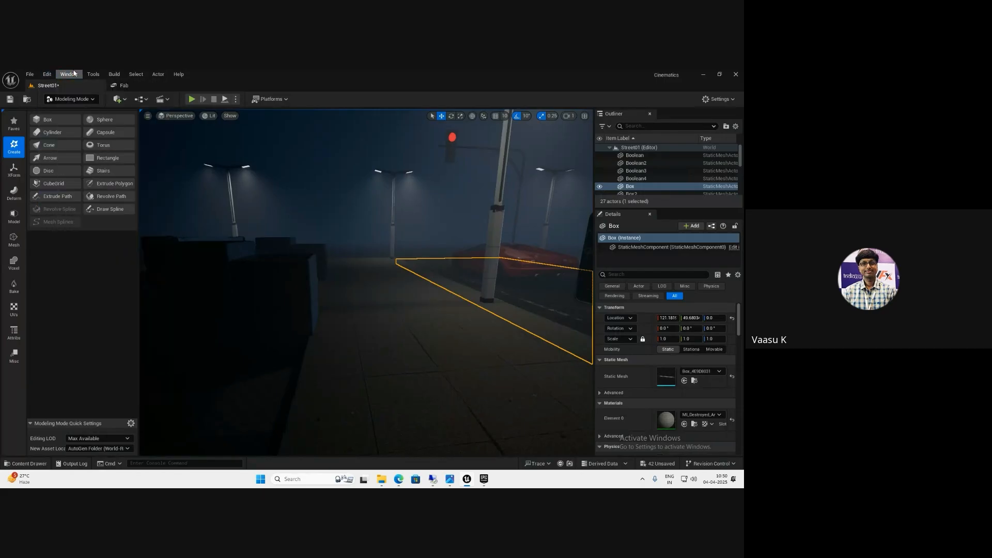
click(119, 337)
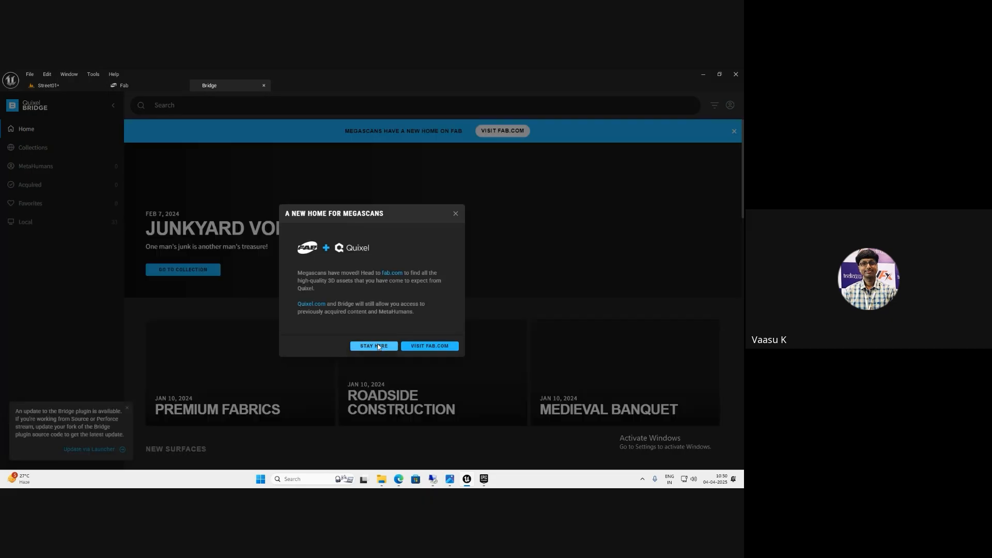
click(370, 342)
Open the Roadside Construction collection in Bridge and view the details of the grouped Urban Street Cobblestone asset
click(370, 349)
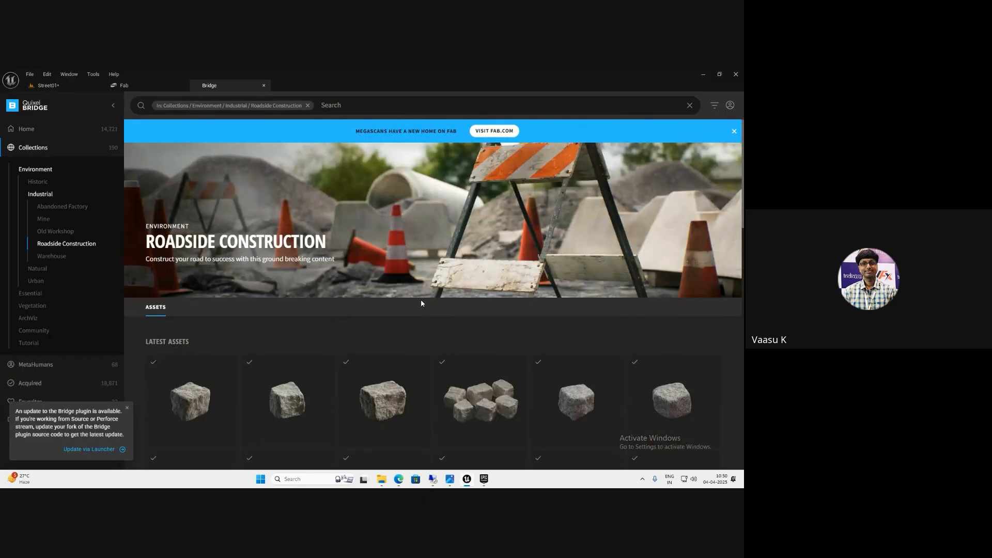
scroll(486, 392, down, 2)
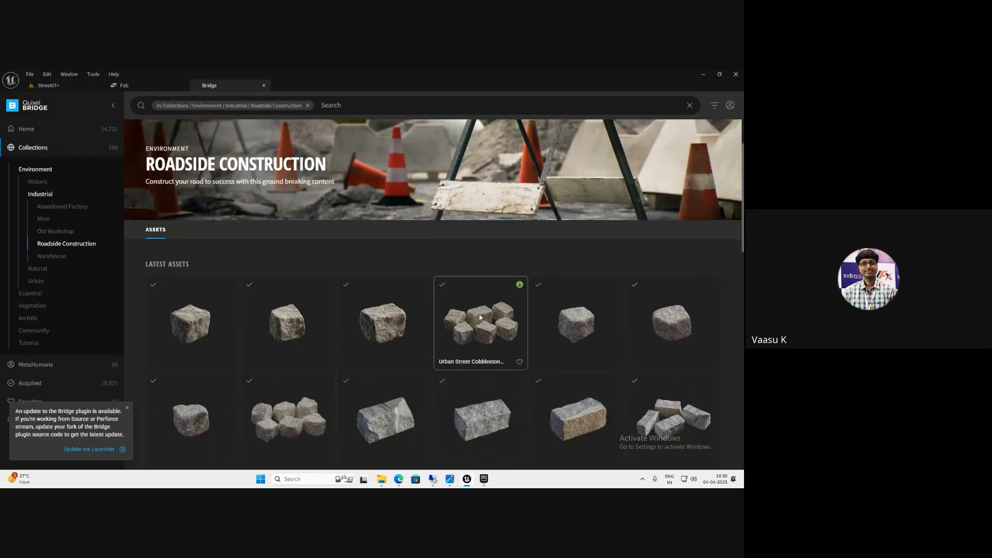
scroll(479, 317, down, 3)
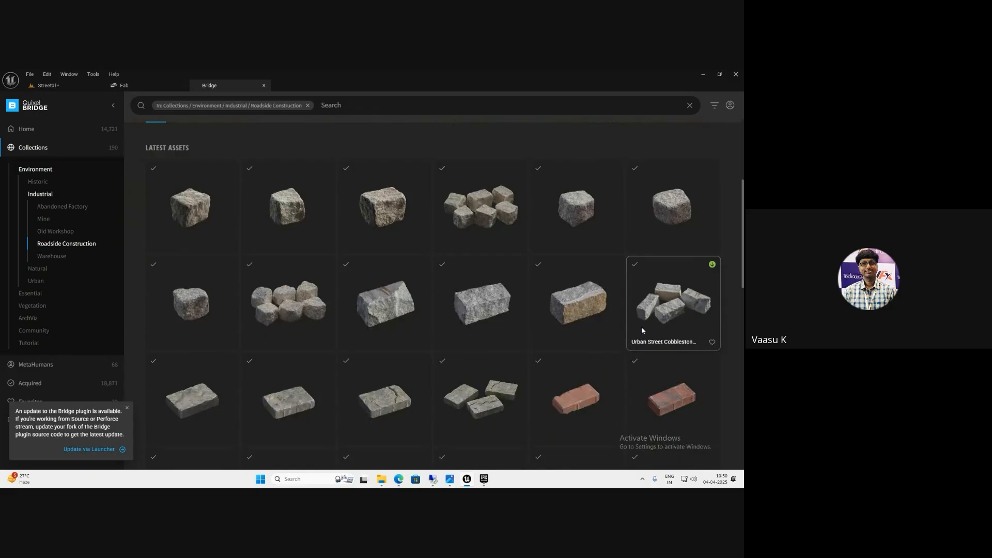
click(461, 209)
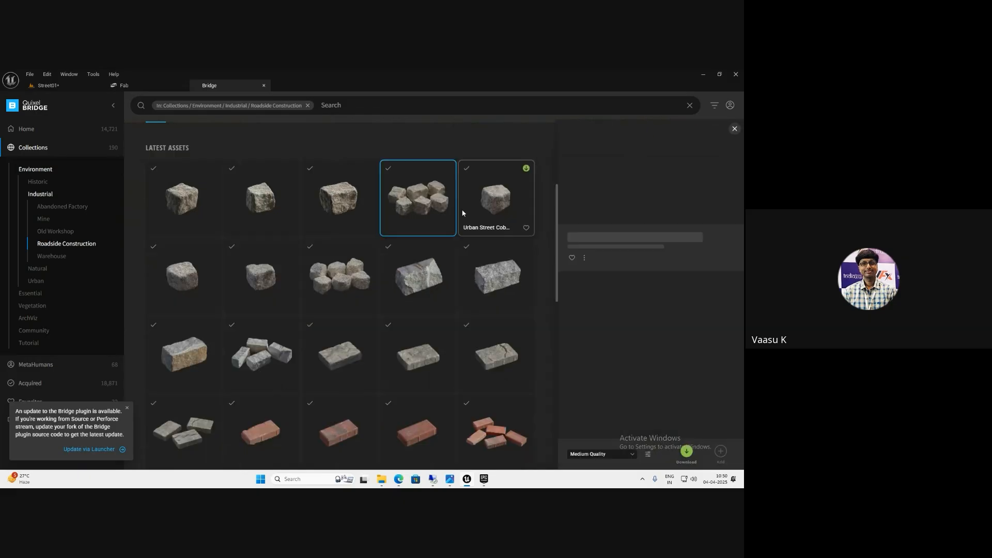
Download the first Concrete Barrier asset from the Roadside Construction collection
scroll(361, 304, down, 5)
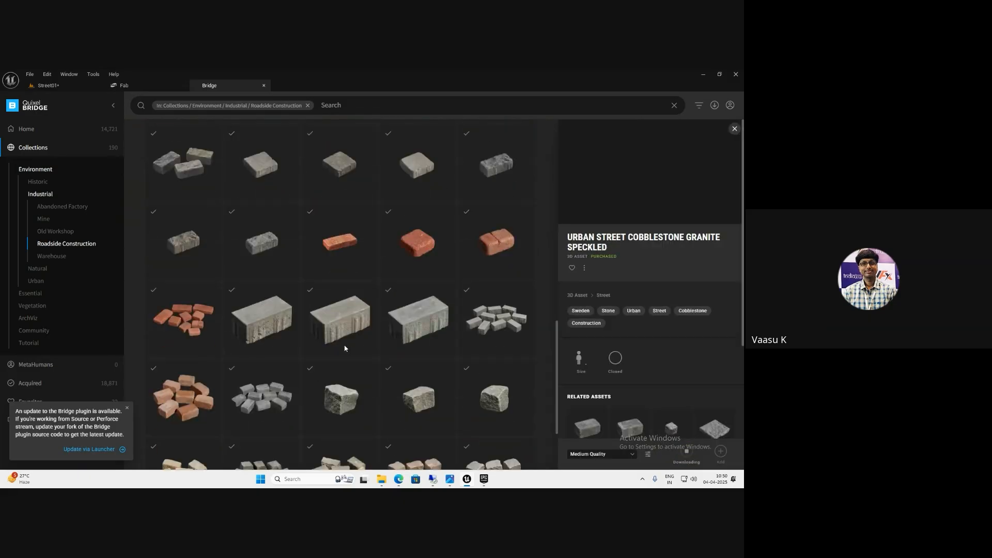
scroll(343, 348, down, 2)
scroll(339, 372, down, 2)
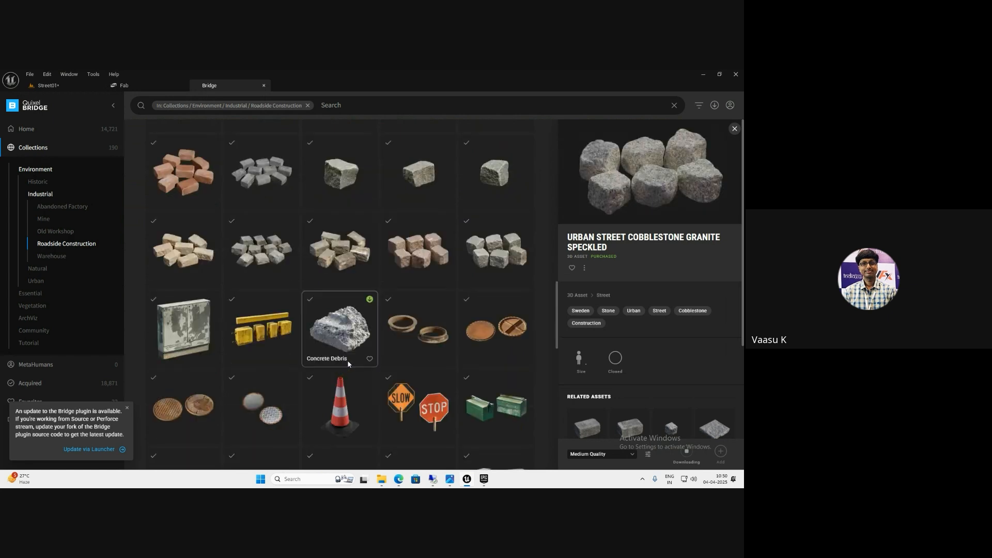
scroll(356, 335, down, 1)
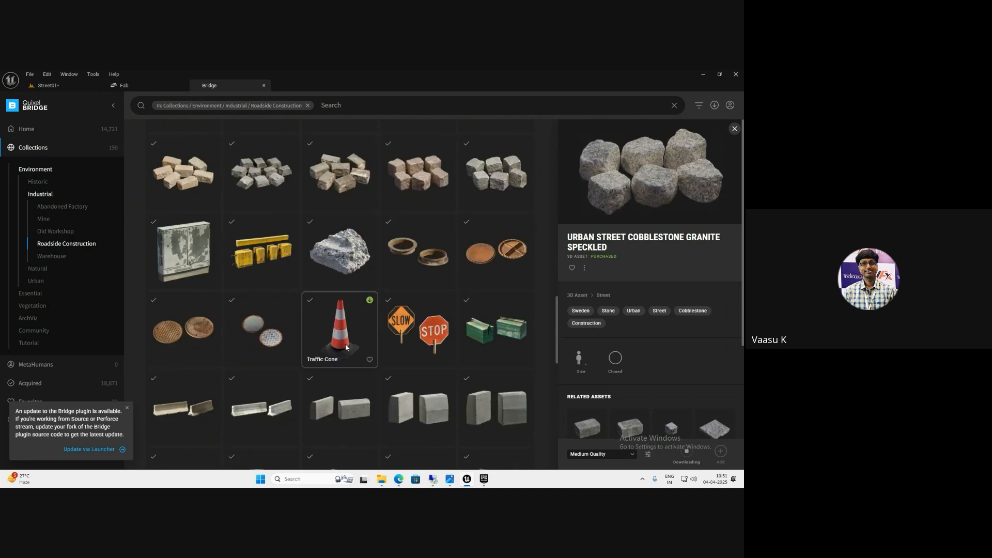
scroll(310, 310, down, 5)
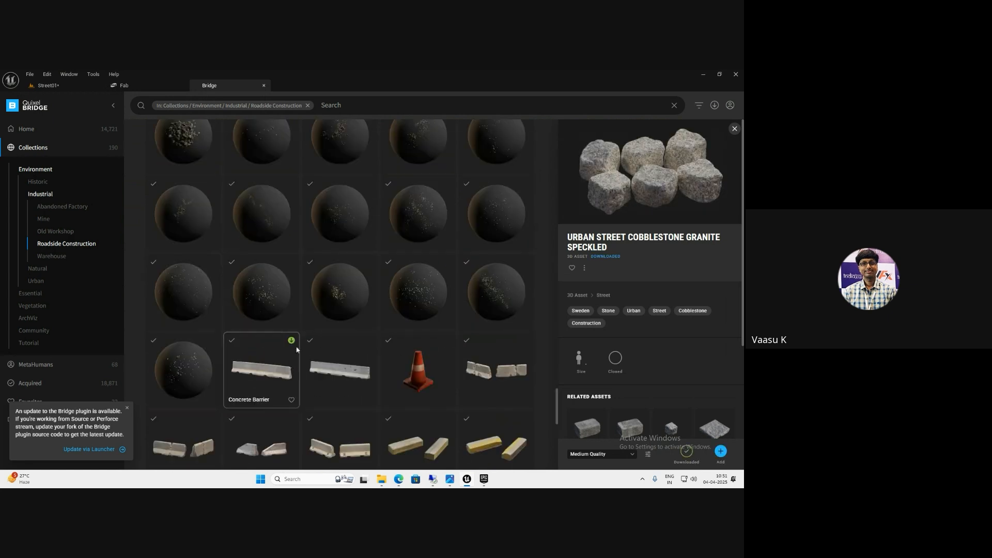
click(292, 340)
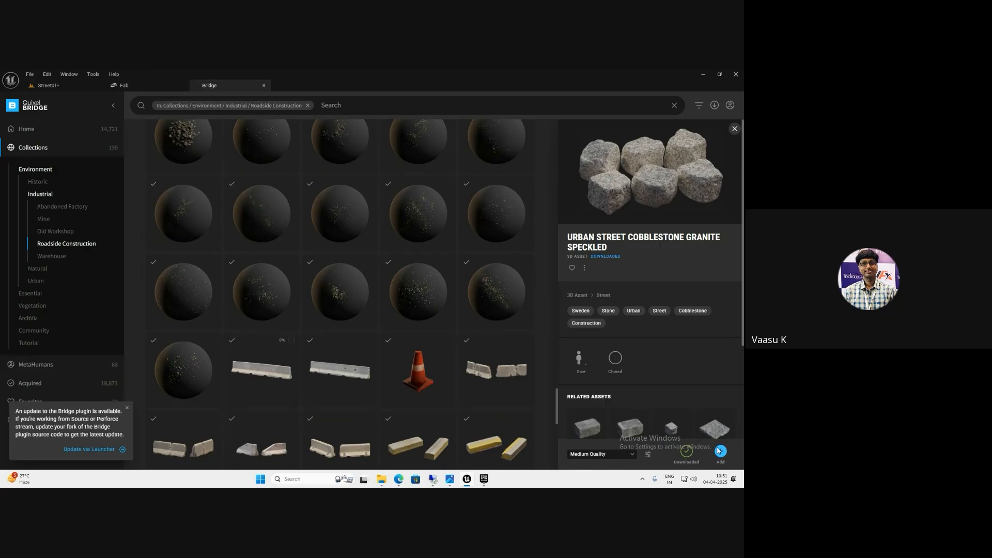
Switch the Street01 level to Foliage mode and add the six granite cobblestone static meshes as foliage types
click(61, 86)
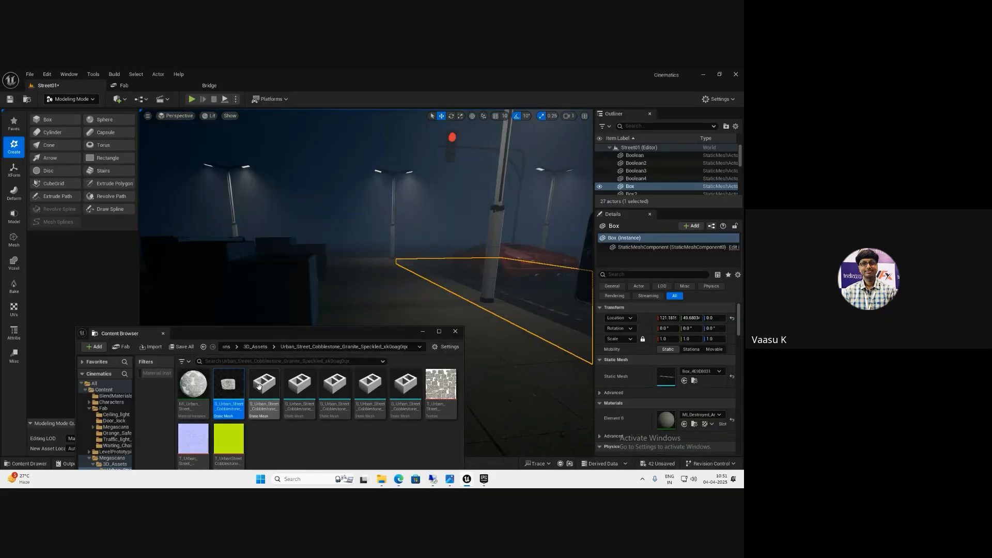
shift+click(405, 384)
click(85, 100)
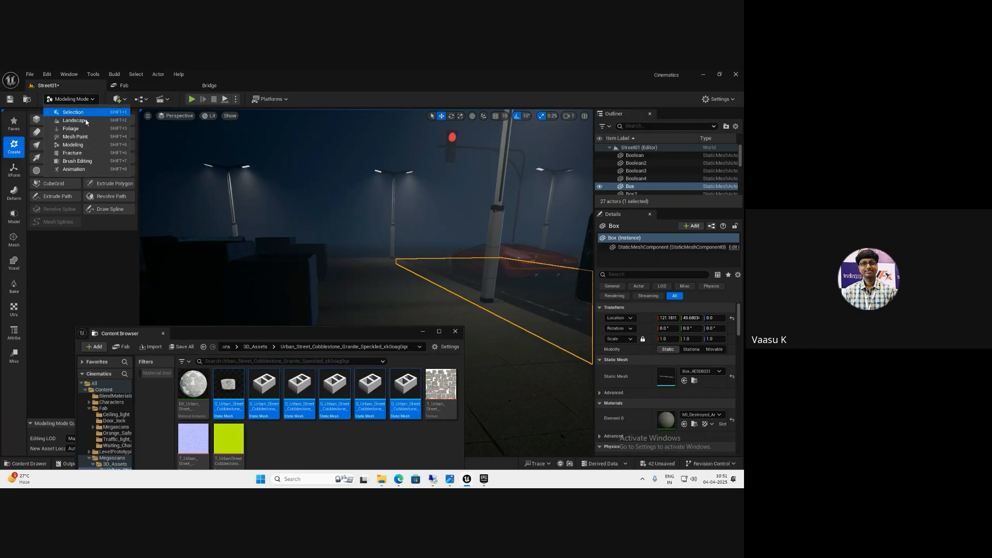
click(89, 133)
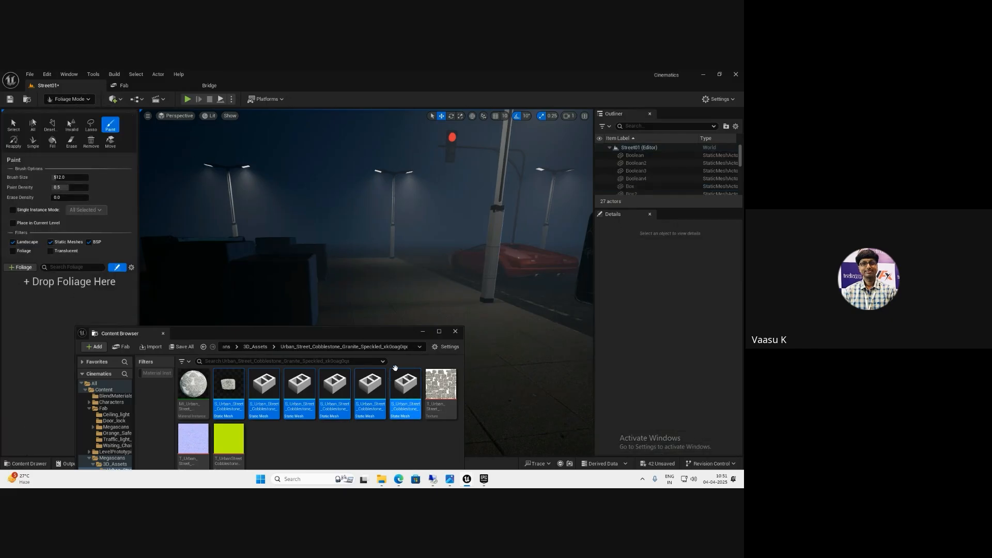
drag(264, 379, 85, 312)
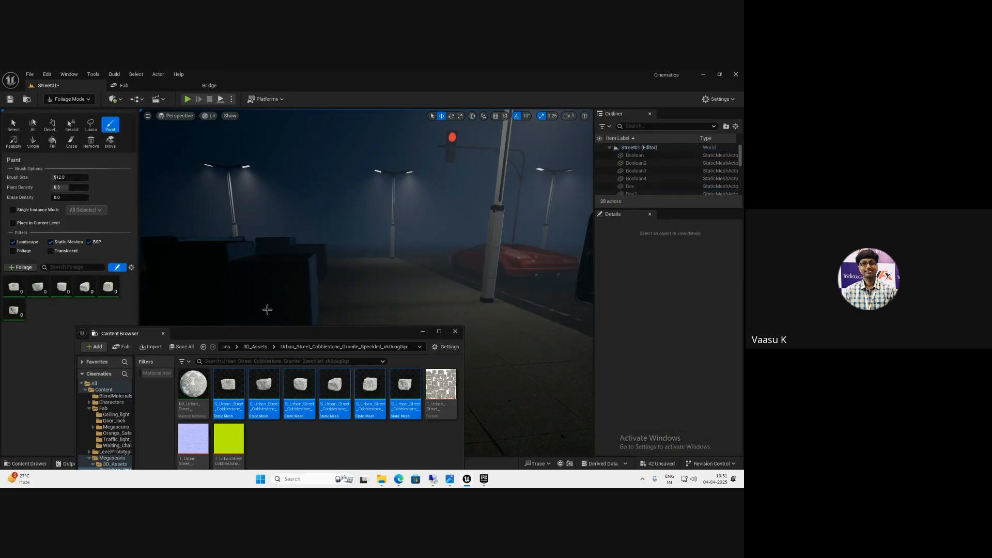
click(427, 333)
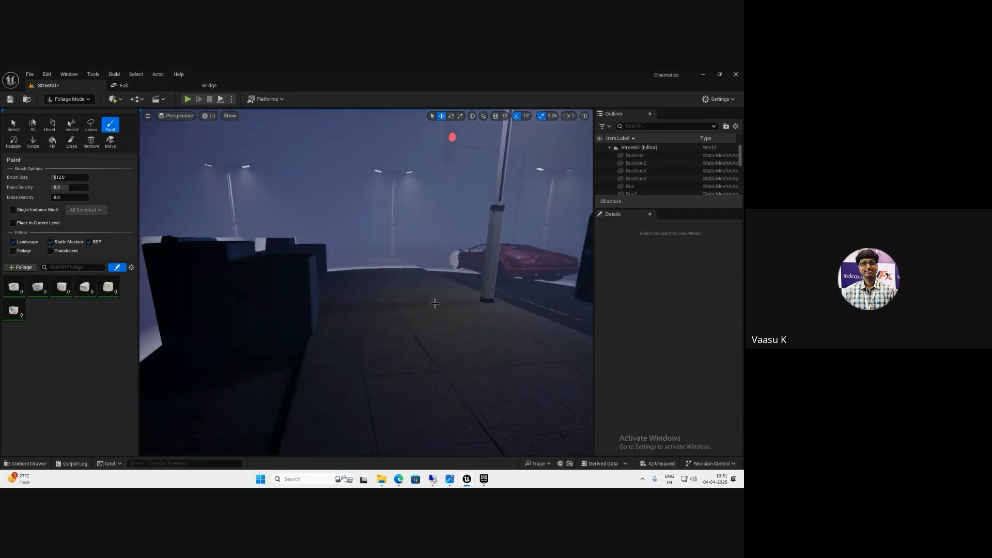
Reduce the foliage paint brush size to about 192
right_drag(420, 299, 410, 305)
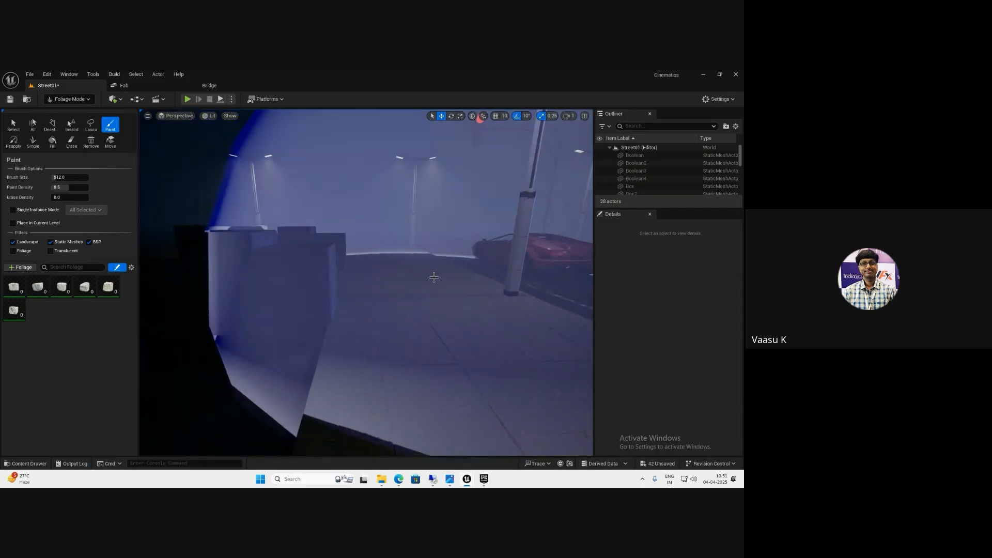
key(bracketleft)
key(bracketleft)
key(bracketleft)
key(bracketleft)
key(bracketleft)
key(bracketleft)
key(bracketleft)
key(bracketleft)
key(bracketleft)
key(bracketleft)
key(bracketleft)
key(bracketleft)
key(bracketleft)
key(bracketleft)
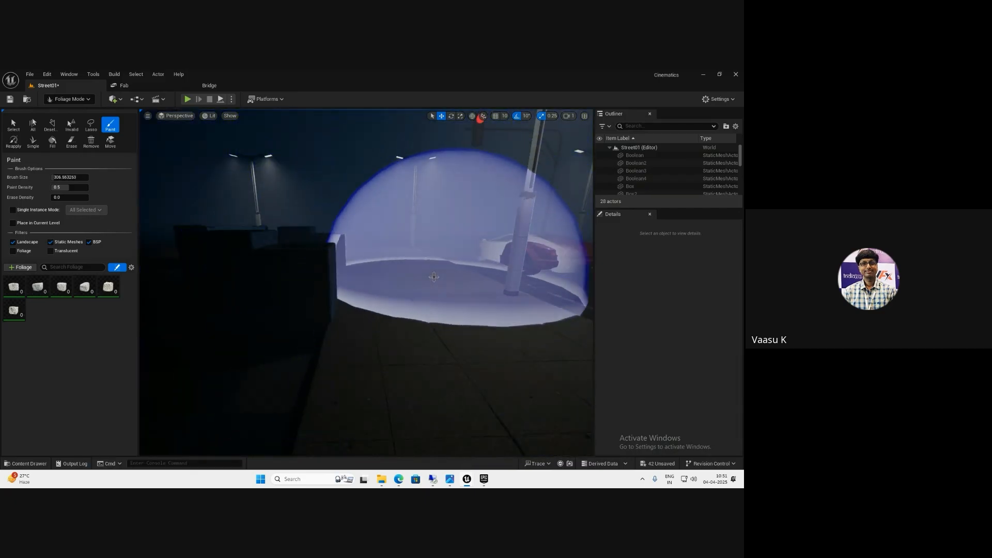
mouse_move(433, 276)
right_down()
mouse_move(432, 288)
mouse_move(416, 278)
right_up()
key(bracketleft)
key(bracketleft)
key(bracketleft)
key(bracketleft)
key(bracketleft)
Try painting a patch of cobblestones on the sidewalk, inspect it closely, and undo it
click(374, 256)
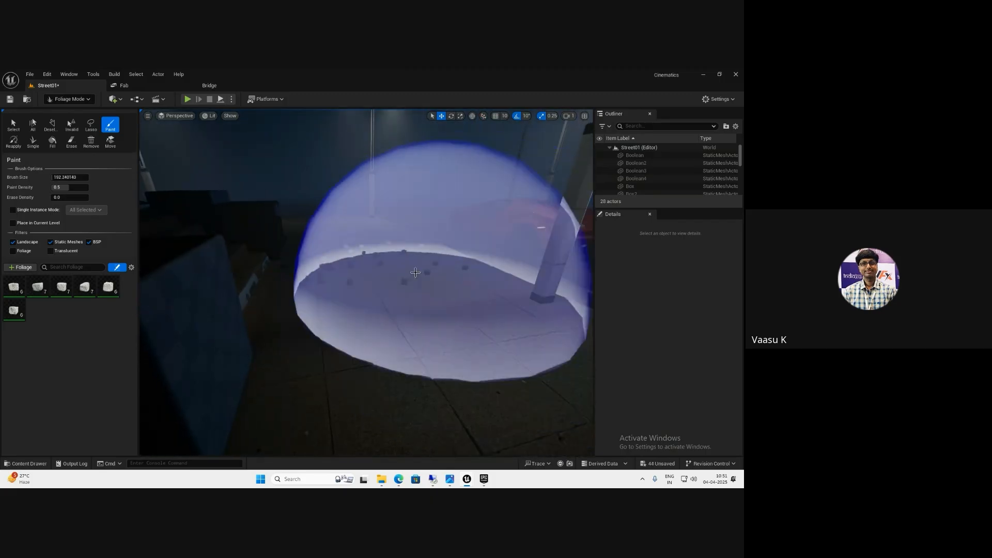
mouse_move(441, 315)
right_down()
mouse_move(366, 243)
mouse_move(374, 265)
right_up()
key(w)
key(s)
key(w)
key(s)
key(ctrl+z)
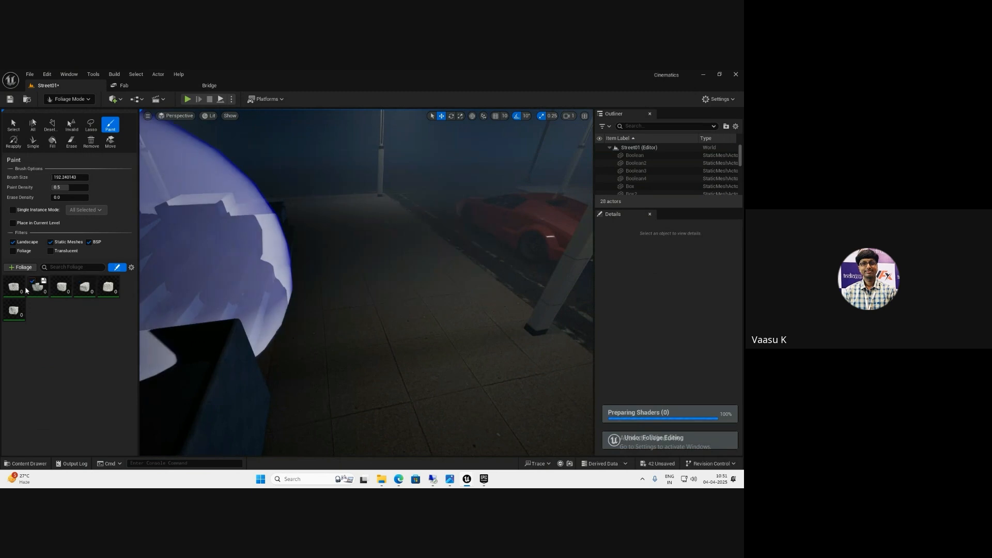
Save the cobblestone foliage type under its suggested name, and set the painting density of all six types to 50
click(15, 287)
click(19, 305)
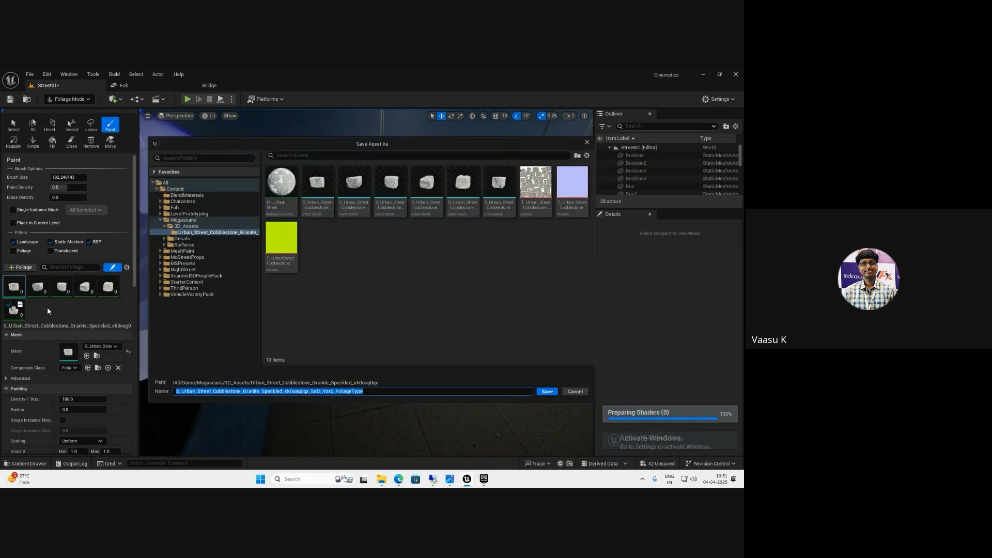
key(Return)
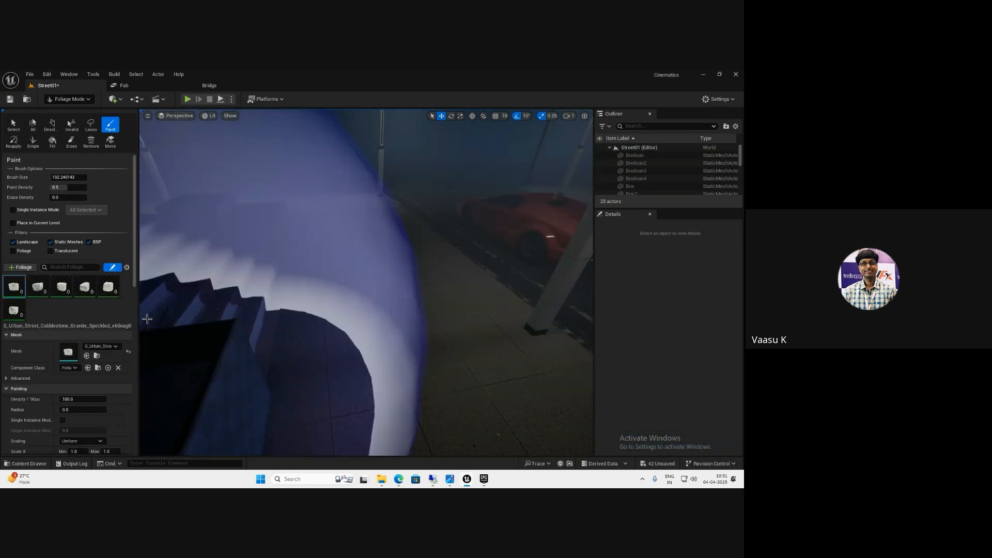
shift+click(15, 317)
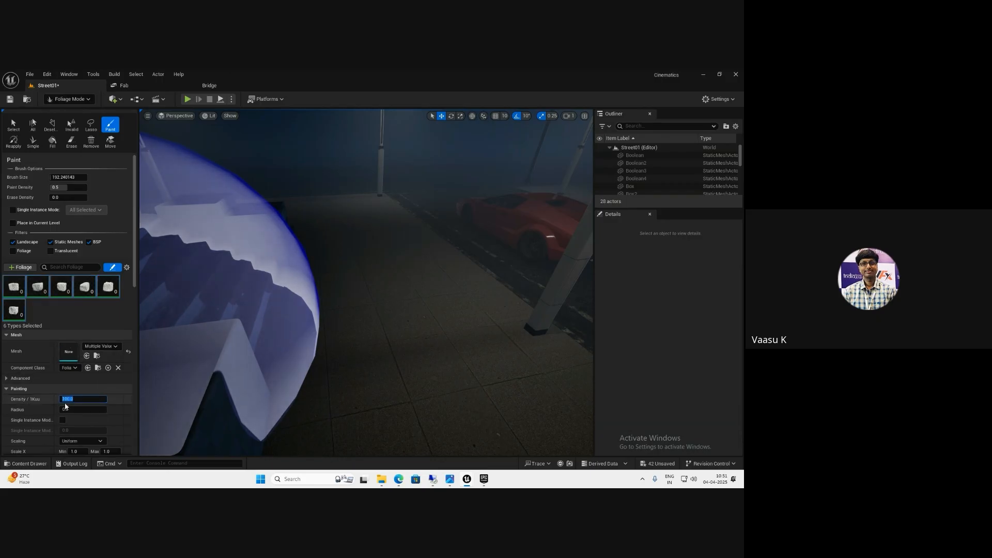
text(50)
key(Return)
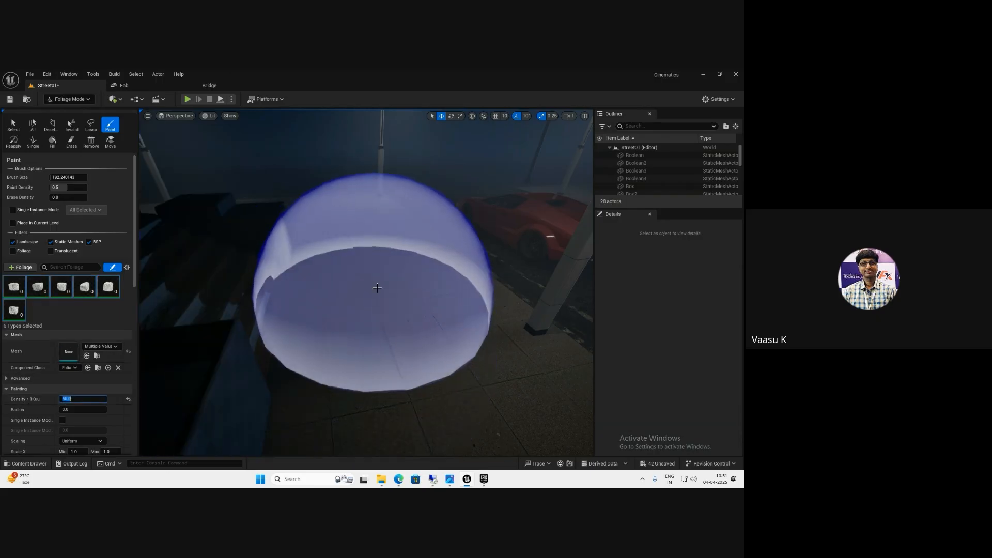
Set the minimum Scale X of the six cobblestone foliage types to 0.1
scroll(69, 409, down, 3)
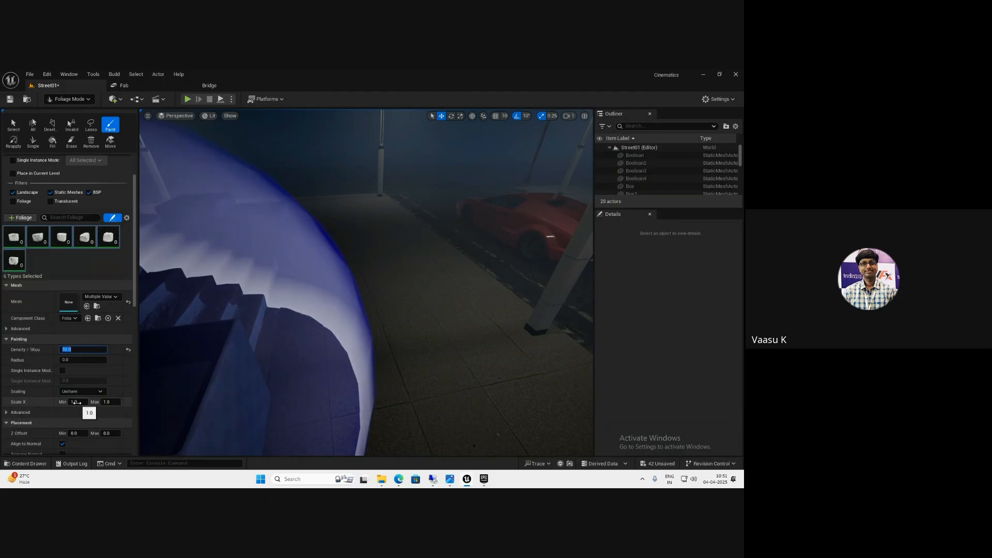
click(76, 402)
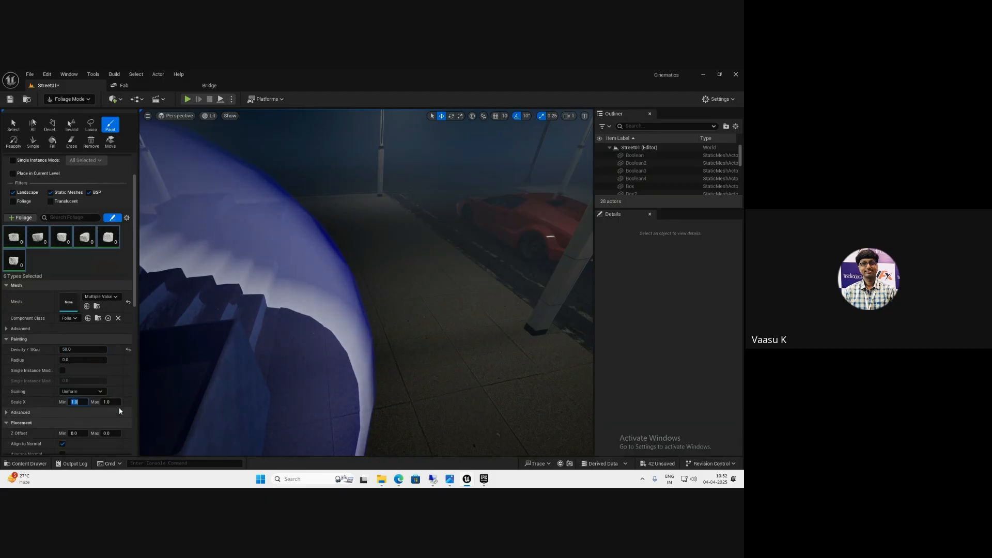
text(0.1)
key(Return)
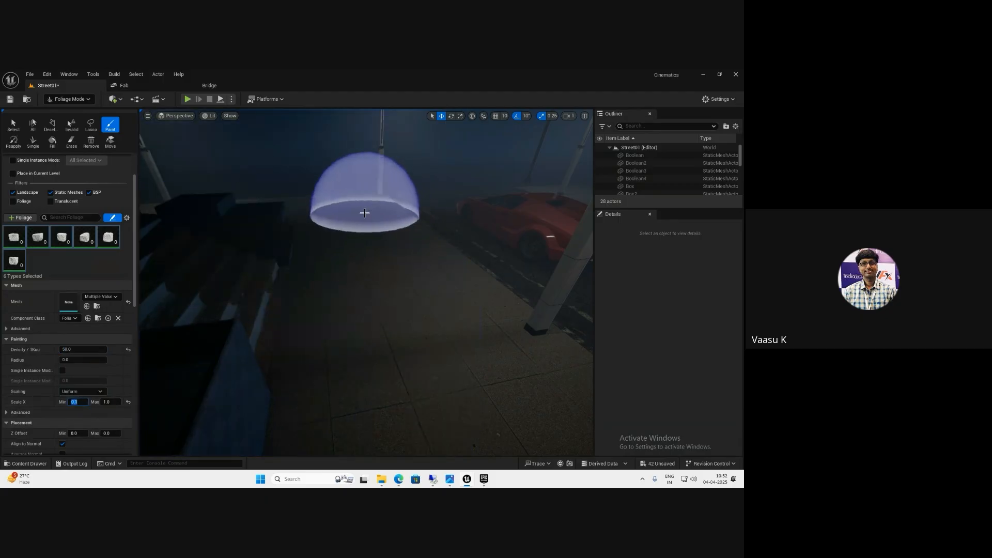
Paint scattered cobblestones along the sidewalk in several strokes and erase stray ones near the road
drag(364, 213, 422, 271)
mouse_move(413, 281)
right_down()
mouse_move(392, 303)
mouse_move(419, 269)
right_up()
mouse_move(419, 268)
mouse_down()
mouse_move(365, 266)
mouse_move(408, 310)
mouse_up()
mouse_move(408, 310)
right_down()
mouse_move(367, 317)
mouse_move(395, 329)
right_up()
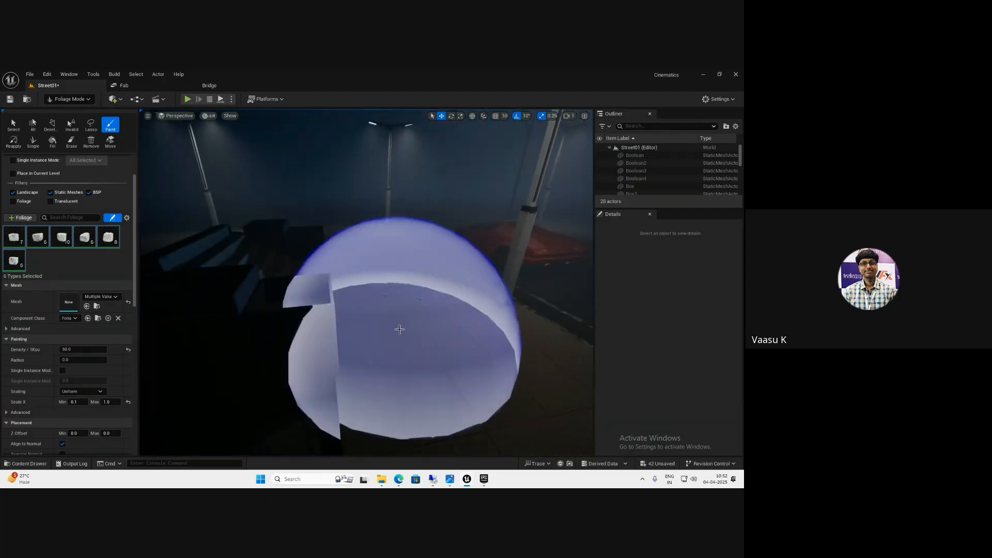
mouse_move(399, 329)
mouse_down()
mouse_move(526, 339)
mouse_move(493, 359)
mouse_up()
mouse_move(493, 359)
right_down()
mouse_move(435, 328)
mouse_move(436, 314)
right_up()
mouse_move(436, 314)
mouse_down()
mouse_move(367, 296)
mouse_move(378, 259)
mouse_move(423, 235)
mouse_move(440, 245)
mouse_move(387, 243)
mouse_up()
mouse_move(387, 243)
right_down()
mouse_move(382, 281)
mouse_move(372, 253)
right_up()
mouse_move(372, 252)
shift+mouse_down()
mouse_move(396, 283)
mouse_move(364, 290)
shift+mouse_up()
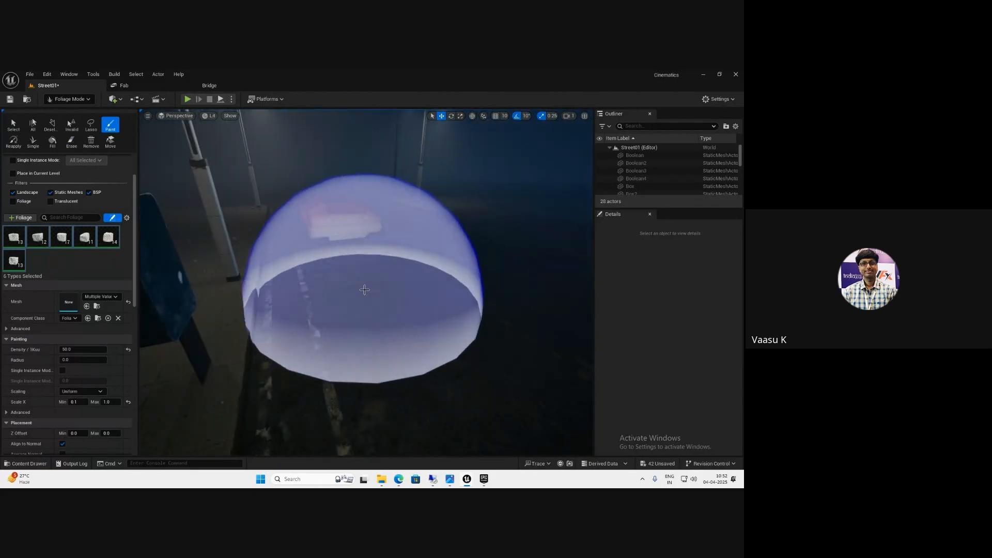
mouse_move(365, 289)
right_down()
mouse_move(383, 284)
mouse_move(368, 284)
right_up()
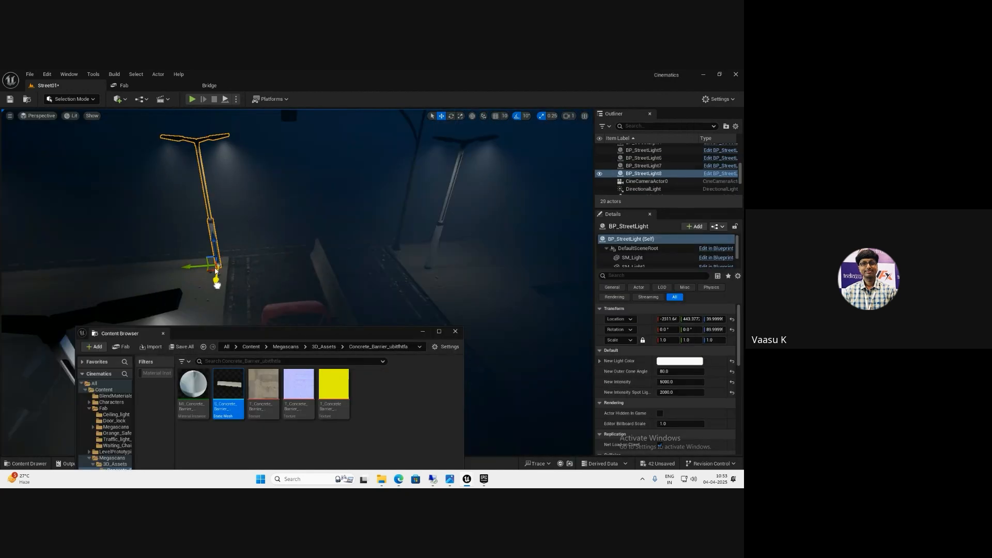
Duplicate the street light to a spot farther along the road
mouse_move(210, 262)
mouse_down()
mouse_move(215, 210)
mouse_move(206, 241)
mouse_move(293, 224)
mouse_move(287, 198)
mouse_move(243, 190)
mouse_move(78, 207)
mouse_move(159, 196)
mouse_move(354, 208)
mouse_up()
right_drag(354, 208, 323, 209)
click(455, 332)
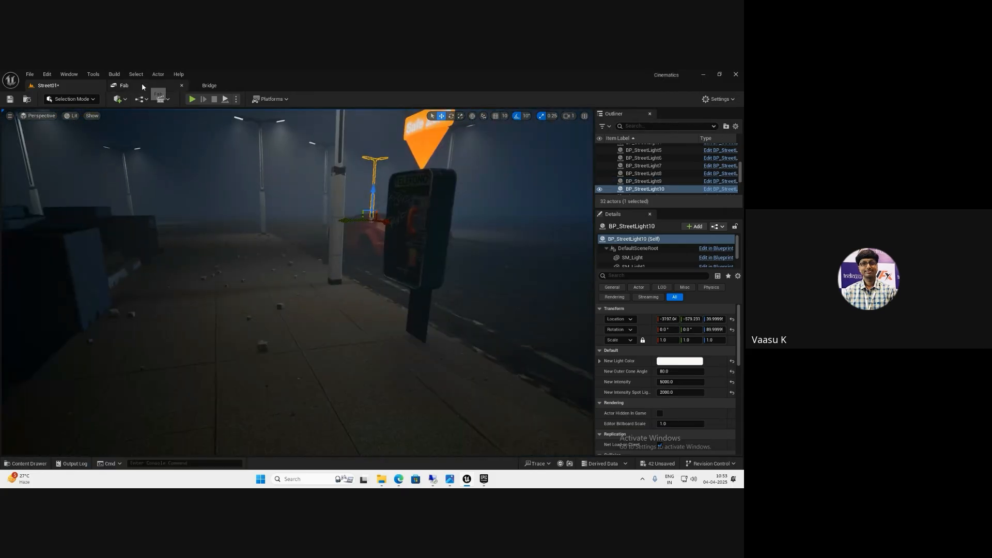
Download the Road Debris Pile decal from Bridge and place it on the sidewalk near the telephone stand
click(142, 85)
click(222, 85)
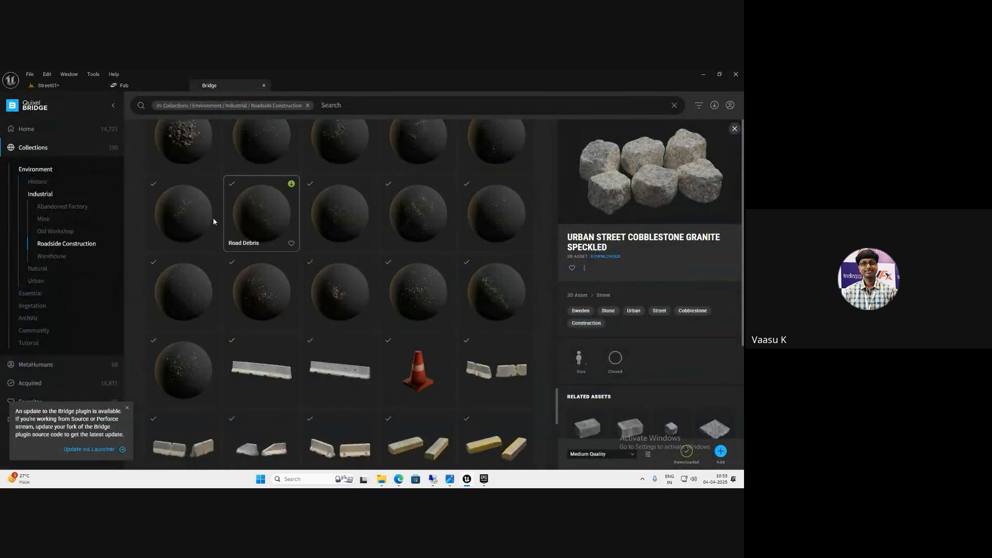
click(213, 185)
scroll(212, 202, up, 2)
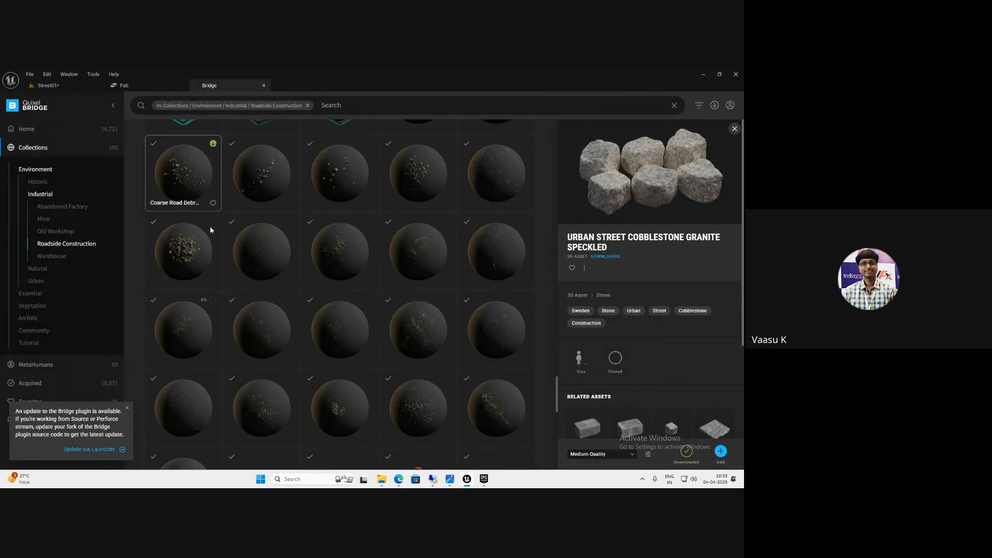
click(46, 85)
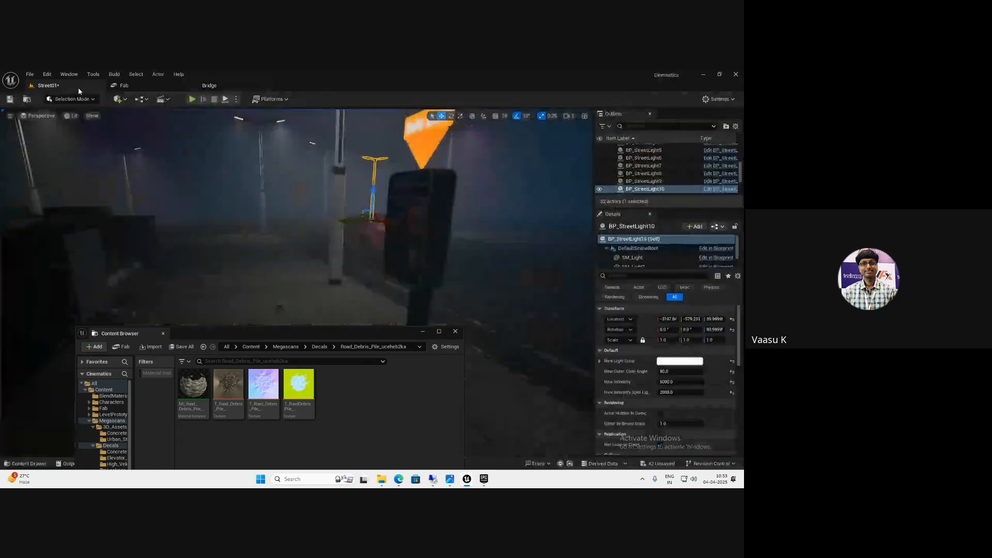
drag(230, 296, 189, 307)
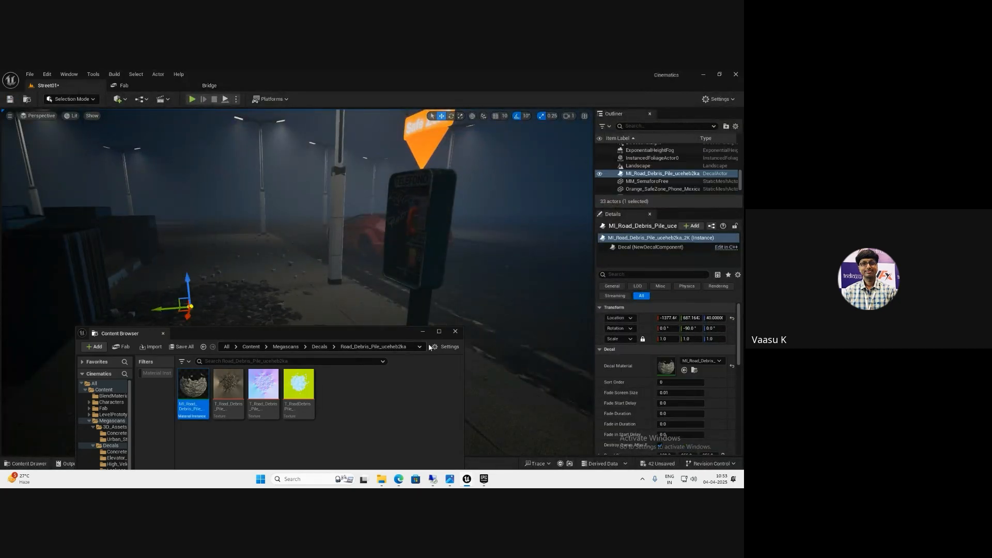
click(455, 331)
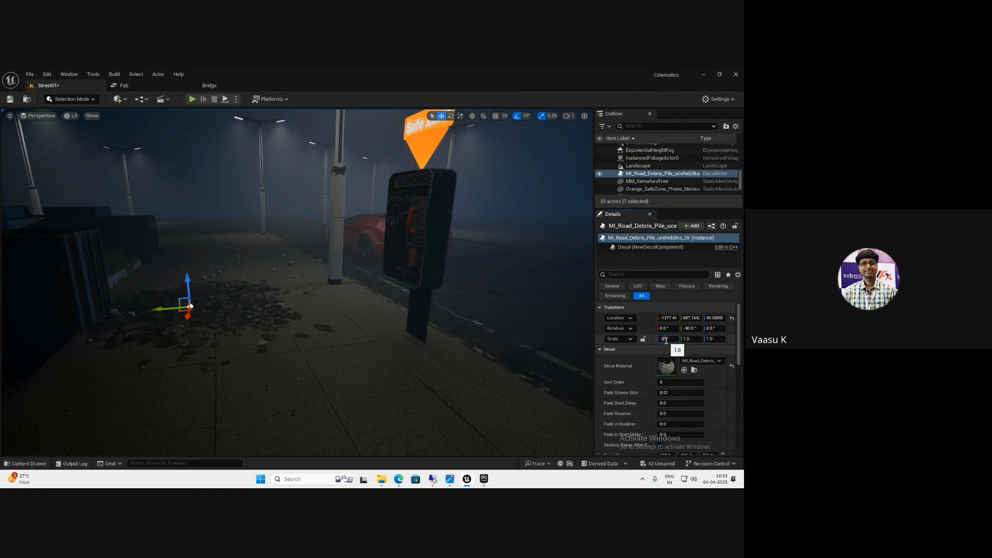
Set the road debris decal's X scale to 0.001
click(666, 340)
text(0.001)
key(Return)
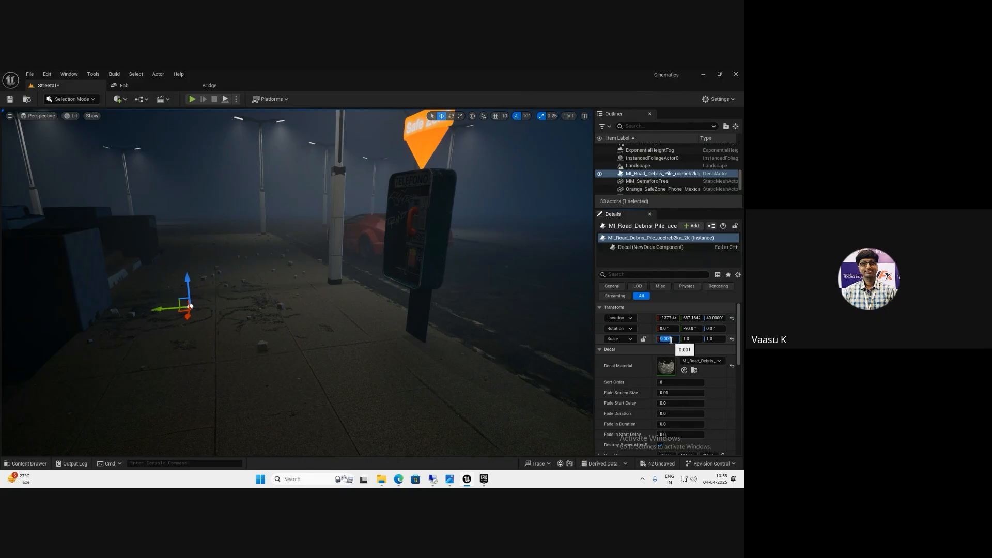
Scale the concrete rubble pile uniformly to 0.5 and move it toward the inner side of the sidewalk
text(5)
key(Return)
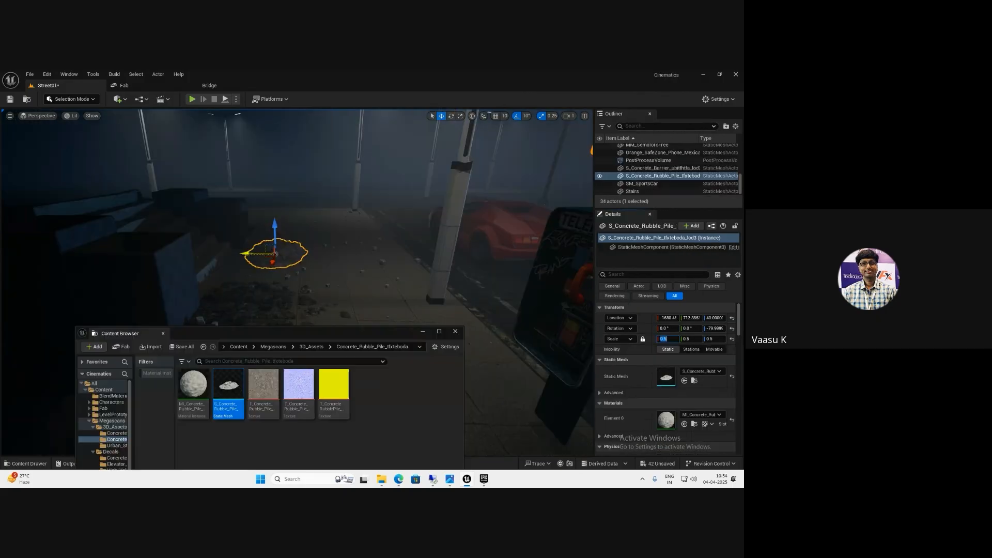
mouse_move(252, 263)
mouse_down()
mouse_move(253, 246)
mouse_move(243, 254)
mouse_up()
right_drag(254, 263, 273, 279)
scroll(272, 279, down, 5)
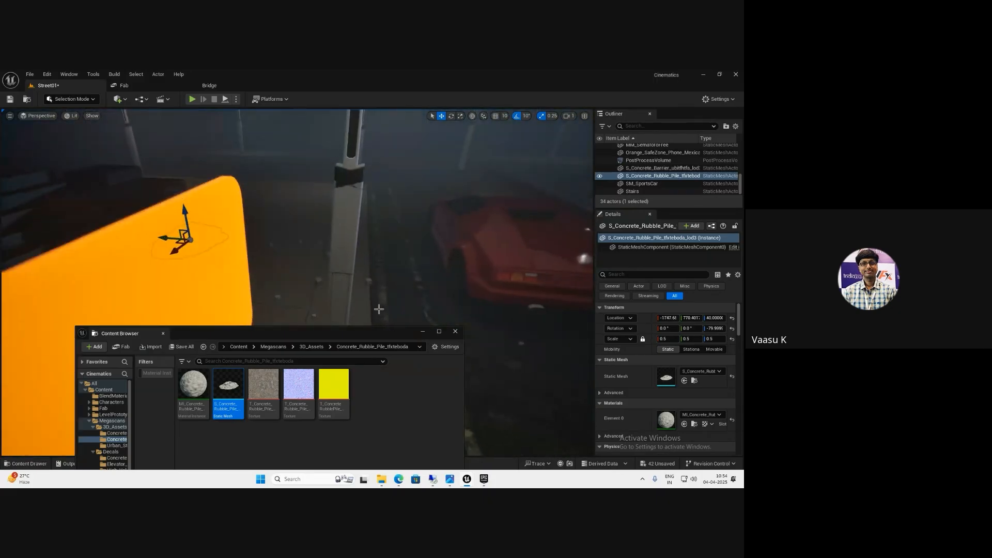
click(455, 331)
right_drag(362, 310, 289, 289)
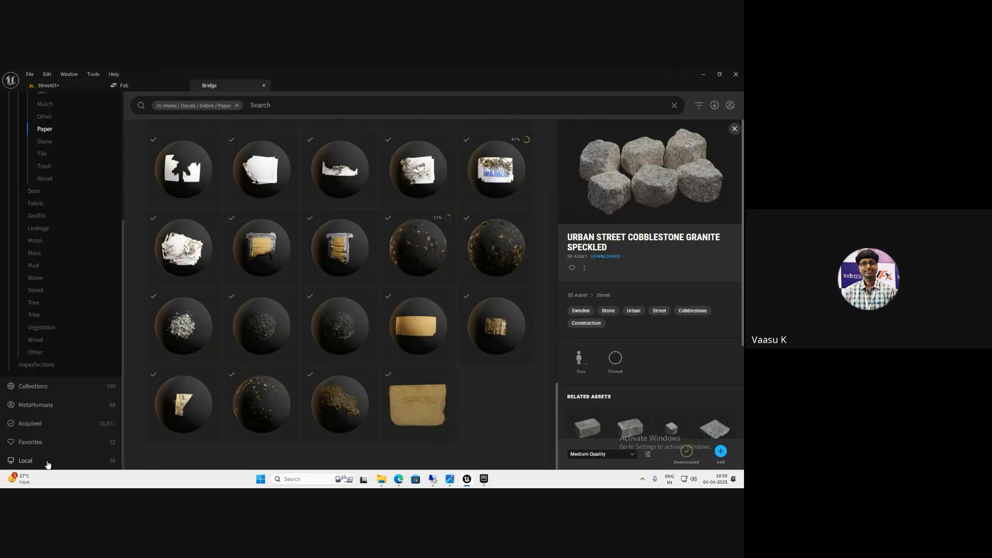
Add the Torn Paper decal from the local Megascans assets to the sidewalk and scale it uniformly to 0.2
click(47, 463)
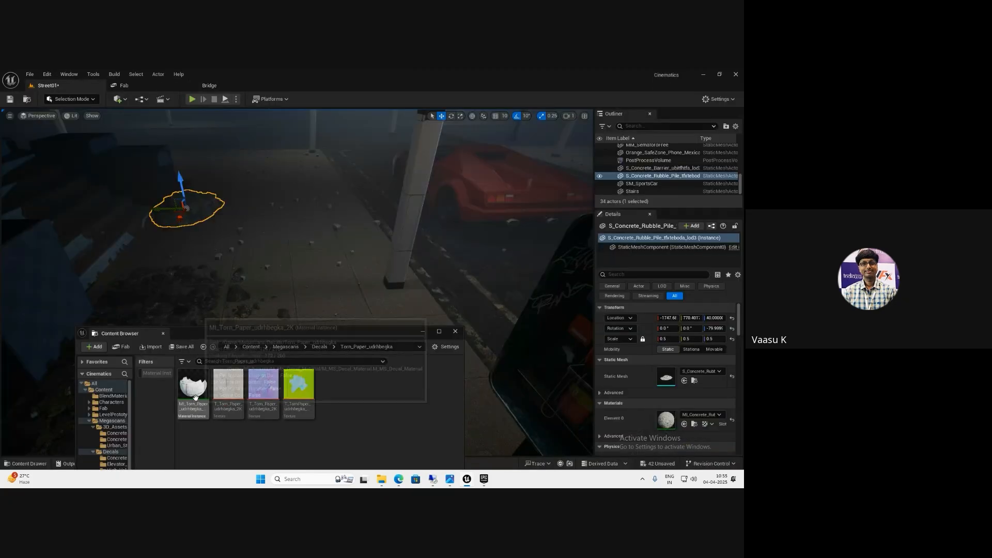
drag(194, 397, 217, 287)
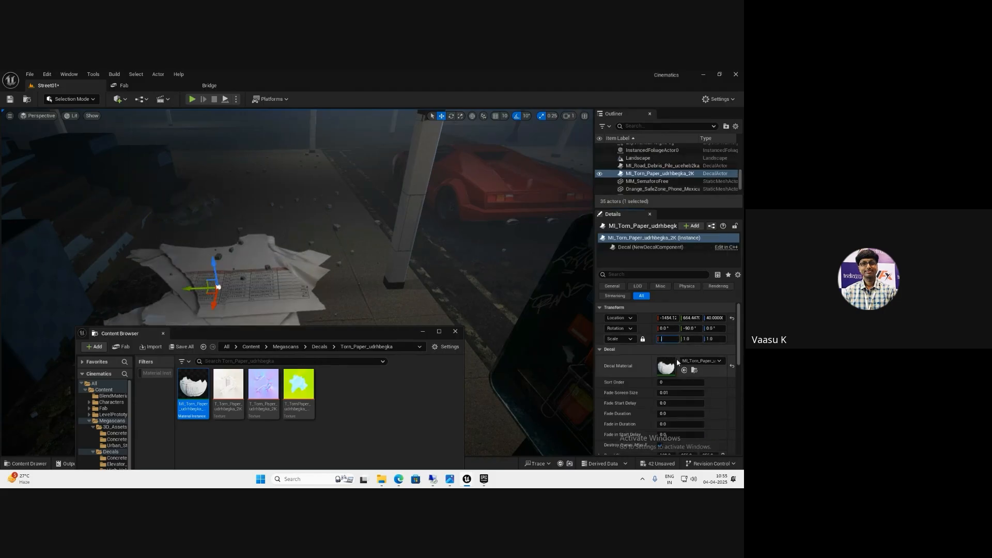
text(0.5)
key(Return)
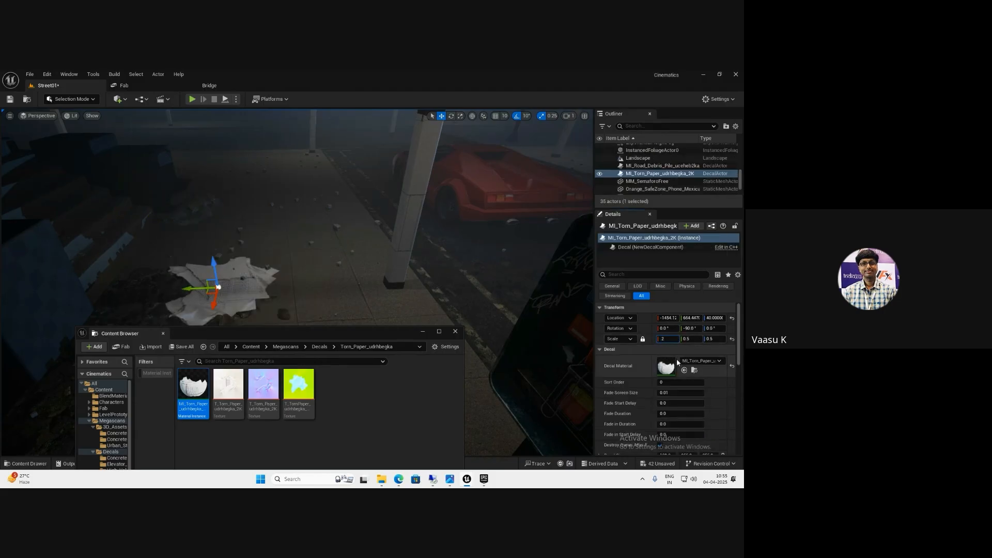
key(Return)
Duplicate the torn paper decal to a spot farther along the sidewalk and rotate the copy to 300° about X
drag(192, 289, 199, 190)
key(e)
key(w)
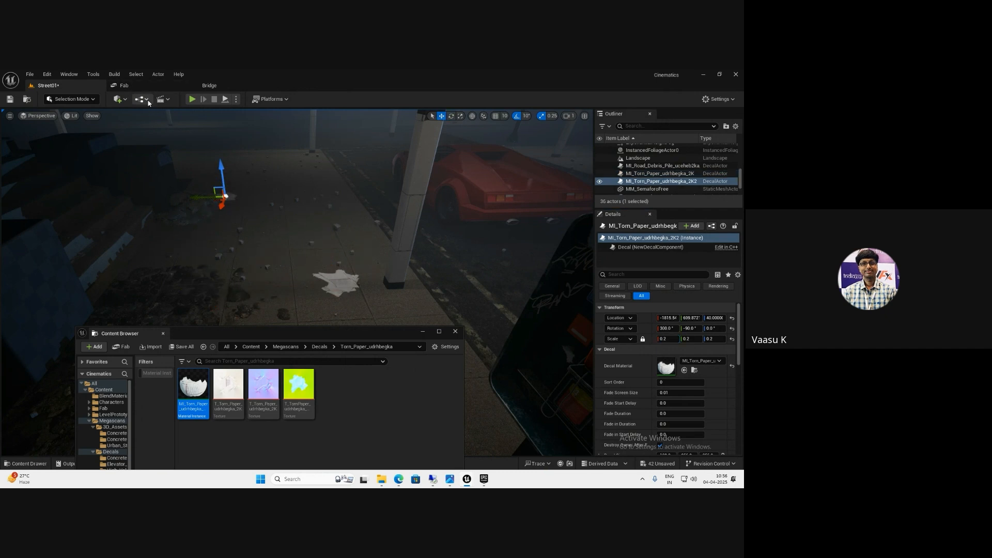
Export the Burnt Paper decal from Bridge's local decals at medium quality and place it on the sidewalk
click(124, 85)
click(209, 86)
click(36, 281)
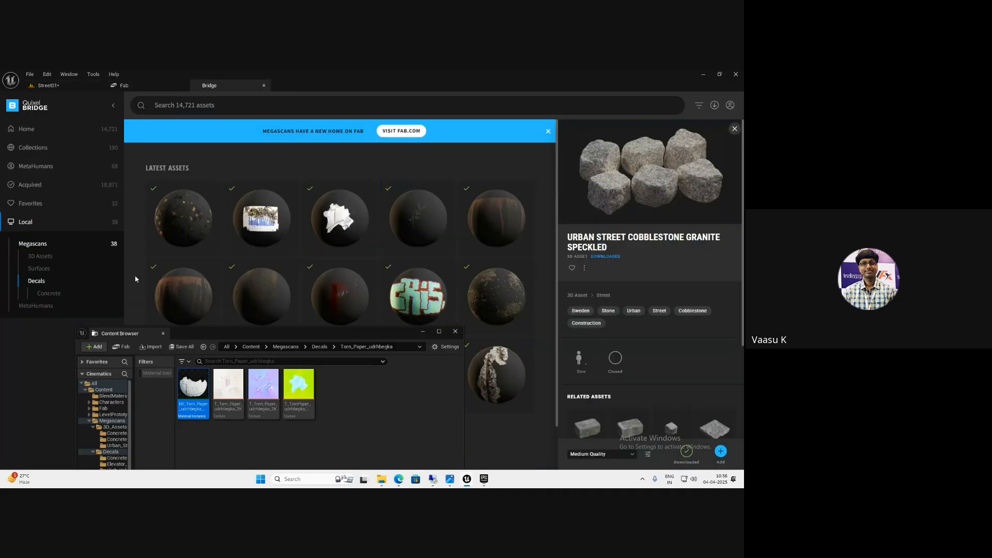
click(292, 188)
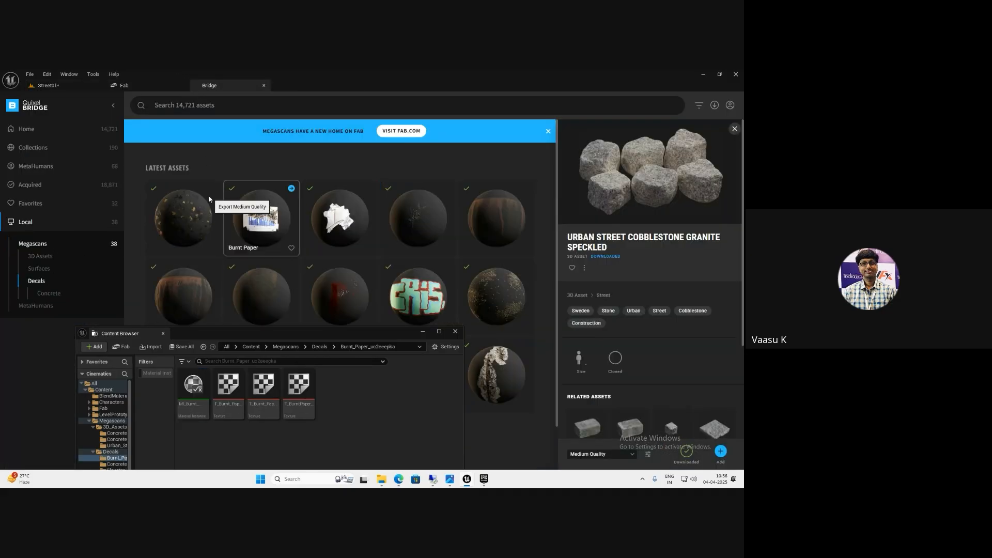
click(65, 87)
drag(193, 386, 226, 257)
Scale the burnt paper decal uniformly to 0.15 and rotate it to lie at an angle on the sidewalk
click(667, 339)
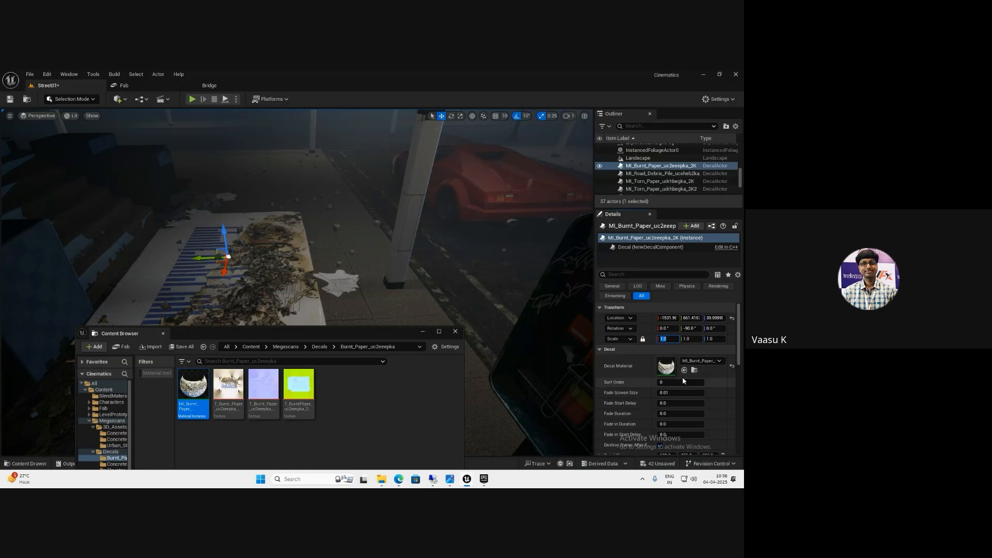
text(0.2)
key(Return)
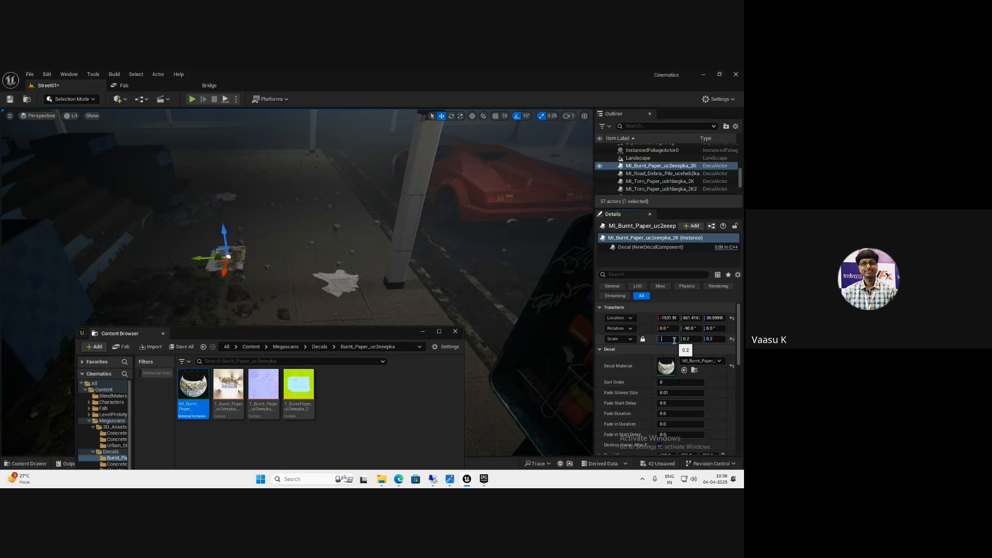
right_drag(253, 281, 235, 281)
key(e)
drag(263, 279, 207, 286)
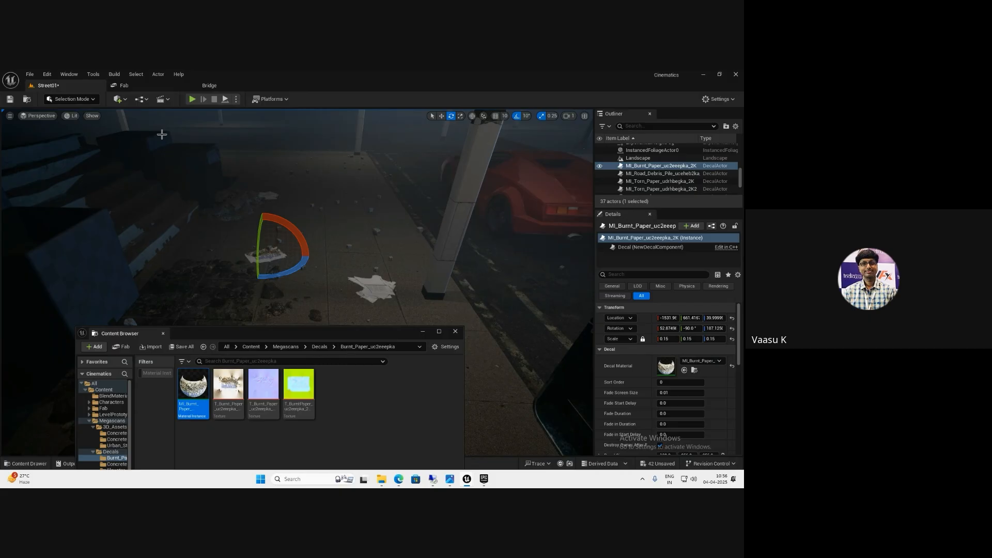
Place the Burnt Cardboard Scatter decal from Bridge on the sidewalk with an X scale of 0.01 and duplicate it twice
click(210, 85)
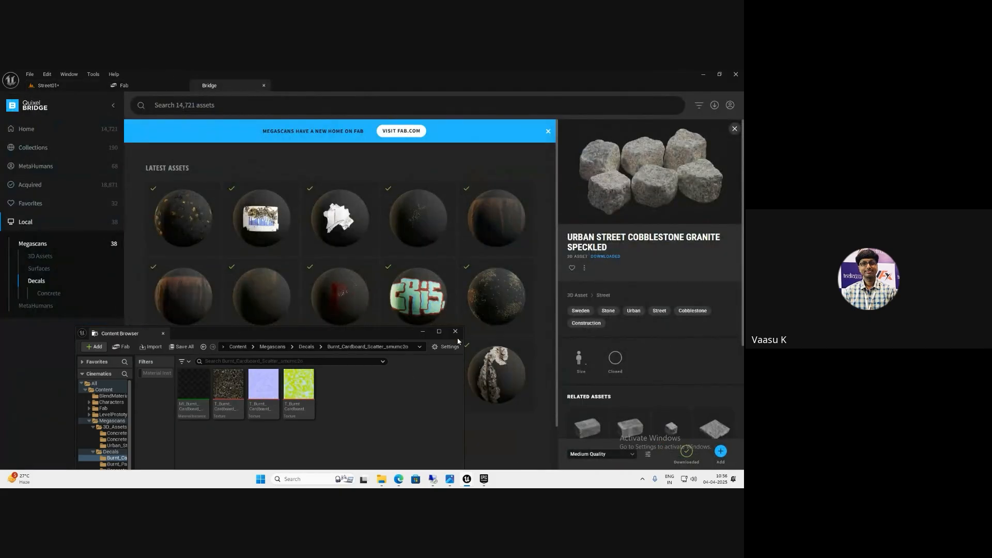
click(48, 86)
drag(195, 388, 343, 266)
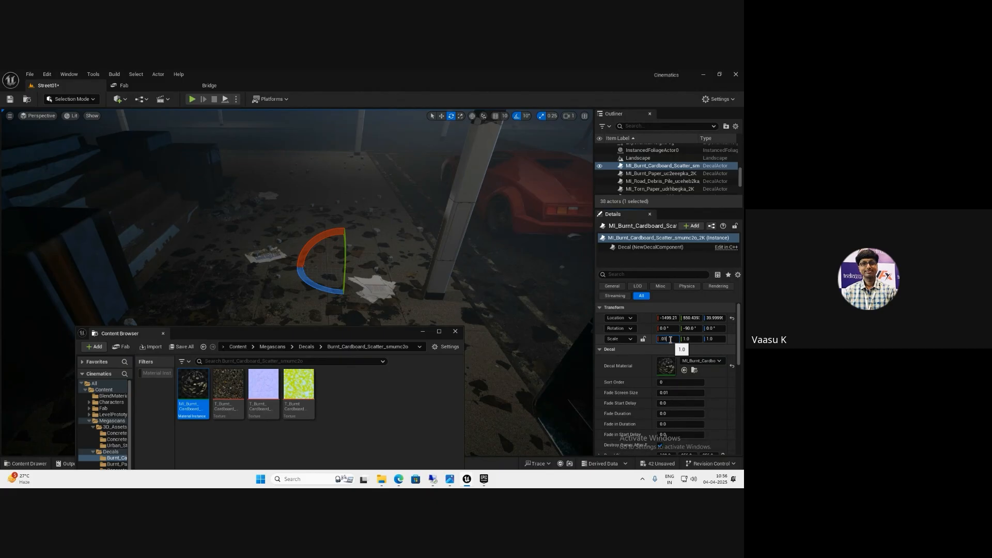
key(Return)
click(455, 331)
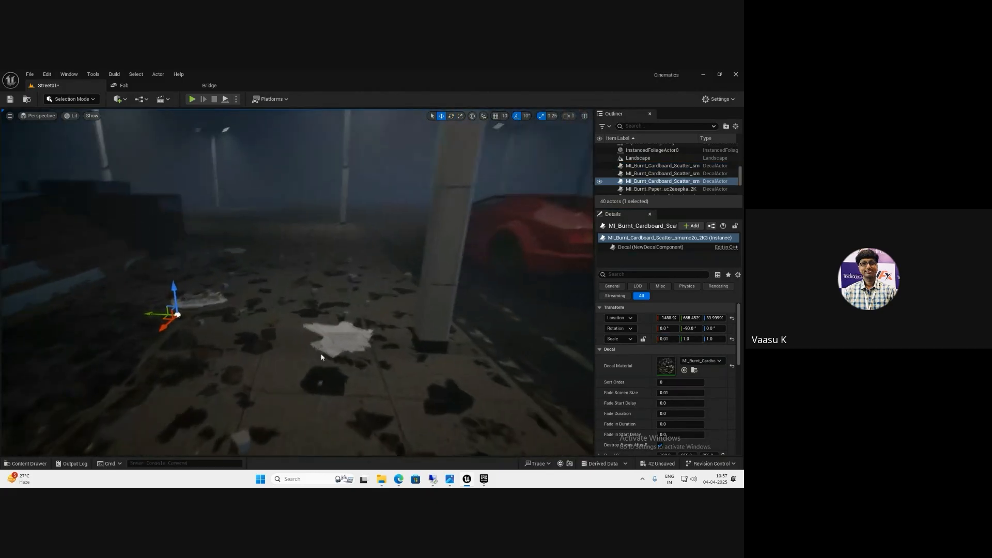
Select the block beside the sidewalk stairs and export the Concrete Pavement surface from Bridge's local surfaces at medium quality
scroll(321, 357, down, 4)
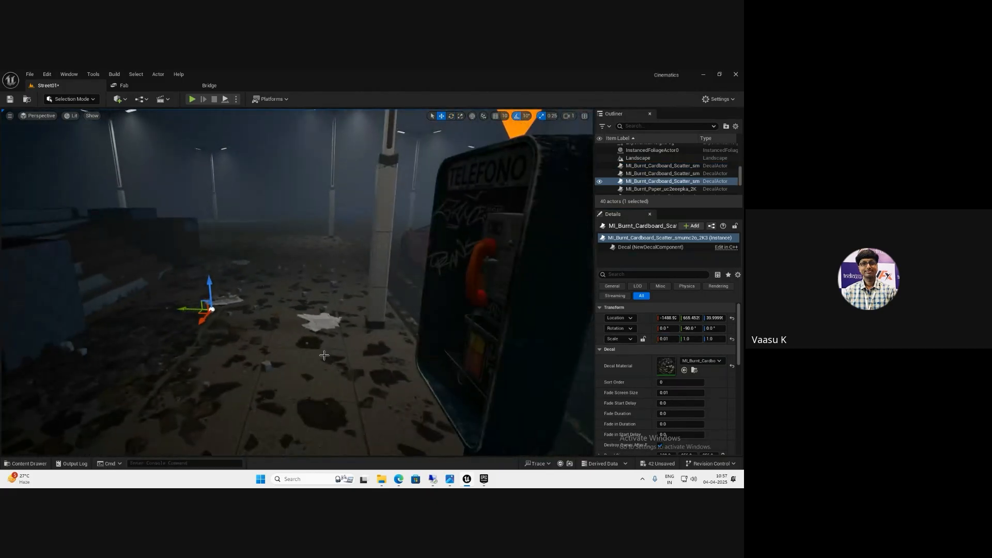
right_drag(321, 357, 238, 335)
click(238, 335)
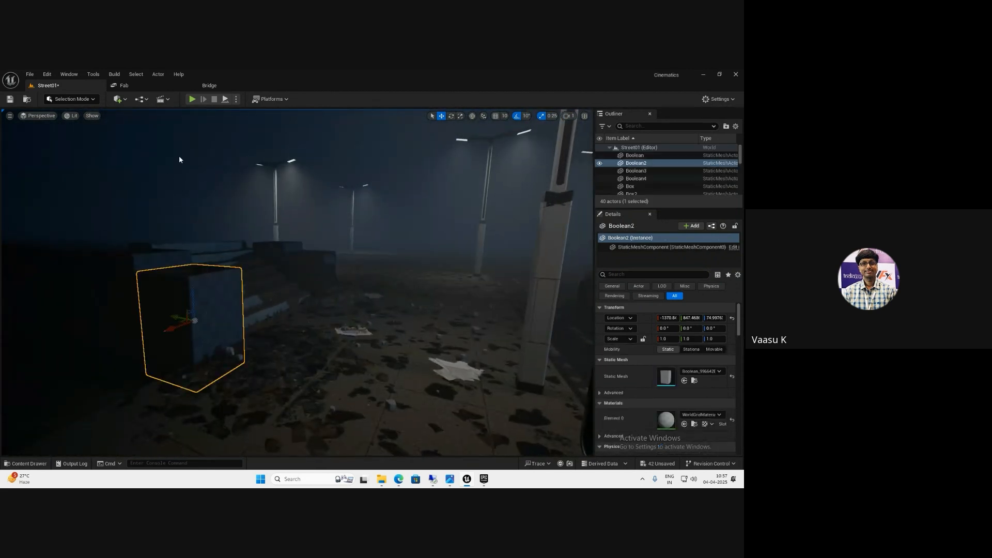
click(199, 86)
scroll(234, 296, down, 2)
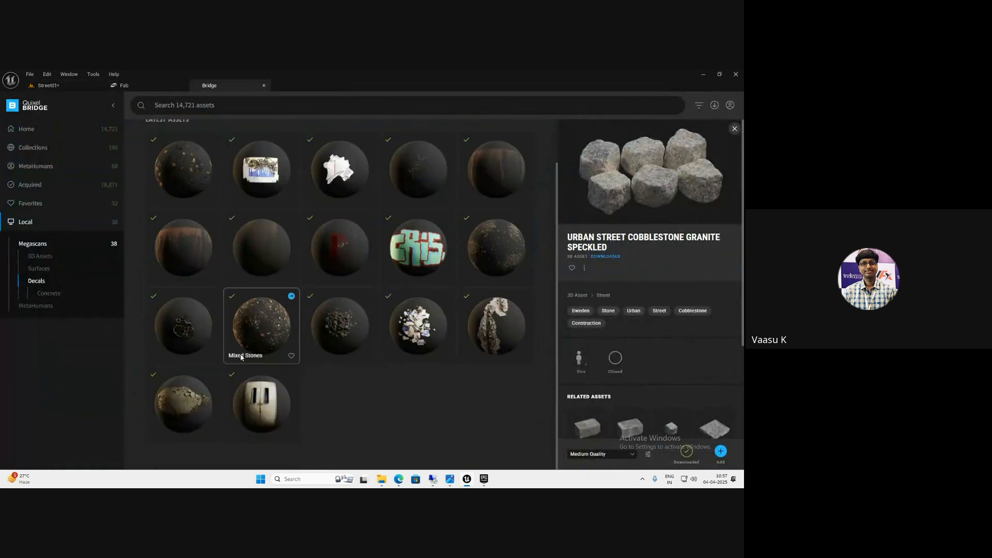
scroll(199, 393, up, 2)
scroll(299, 337, down, 2)
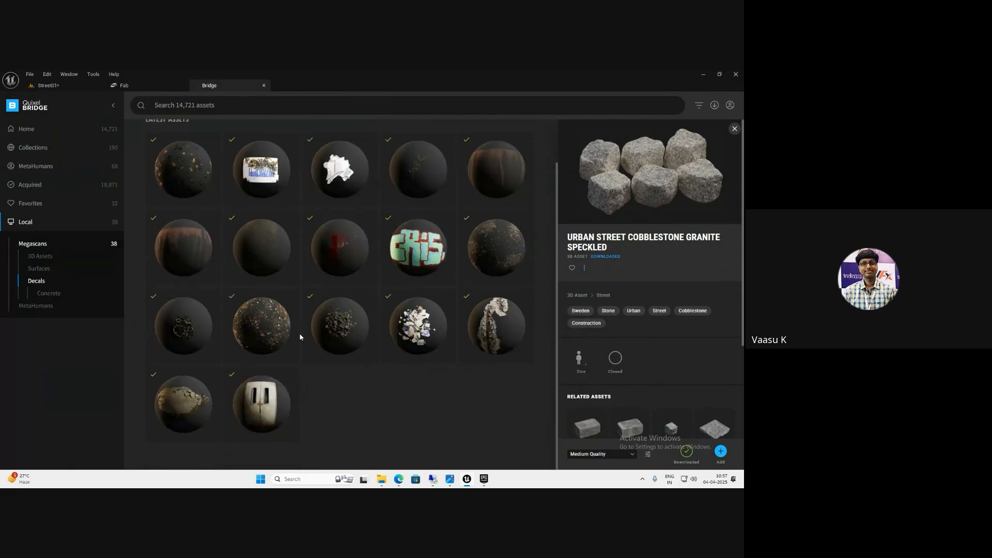
click(40, 130)
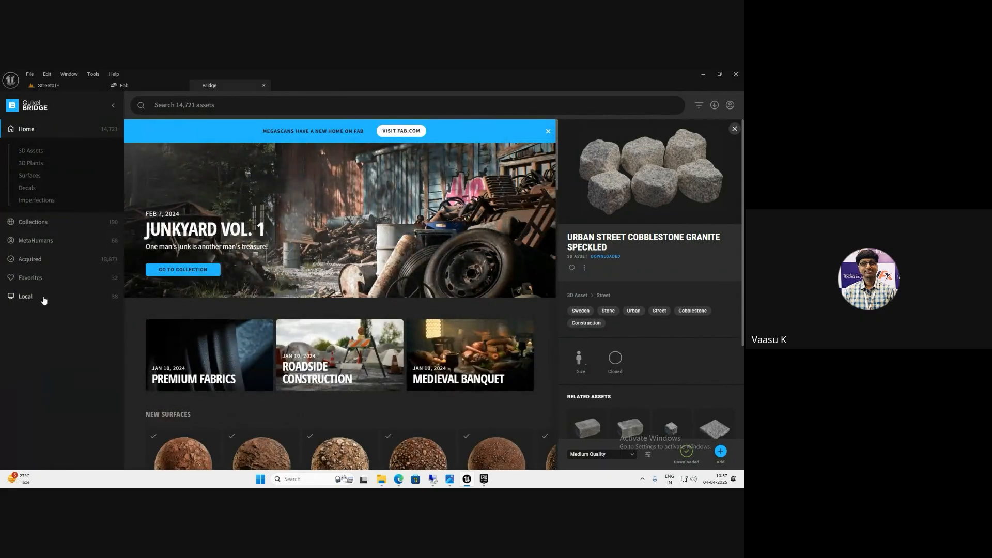
click(44, 299)
click(41, 270)
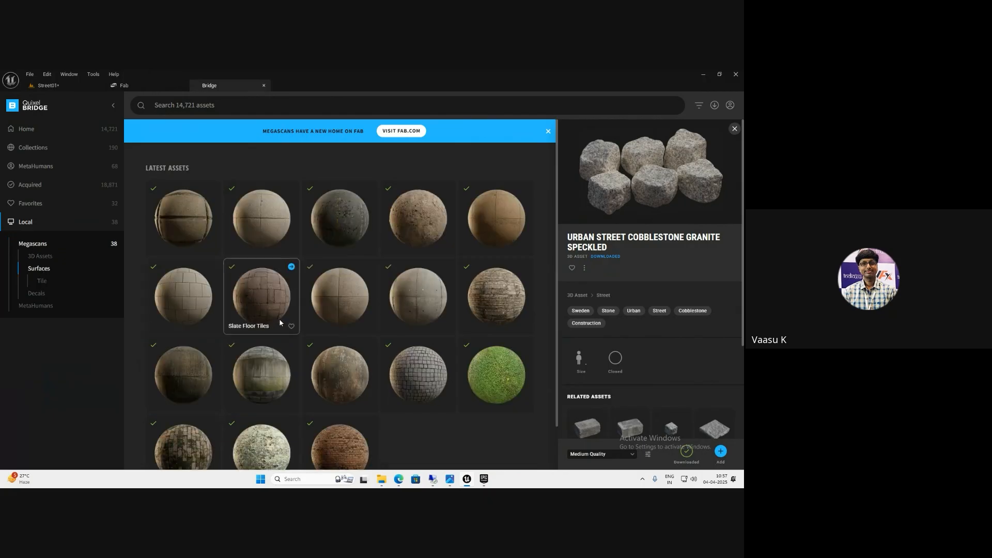
click(355, 306)
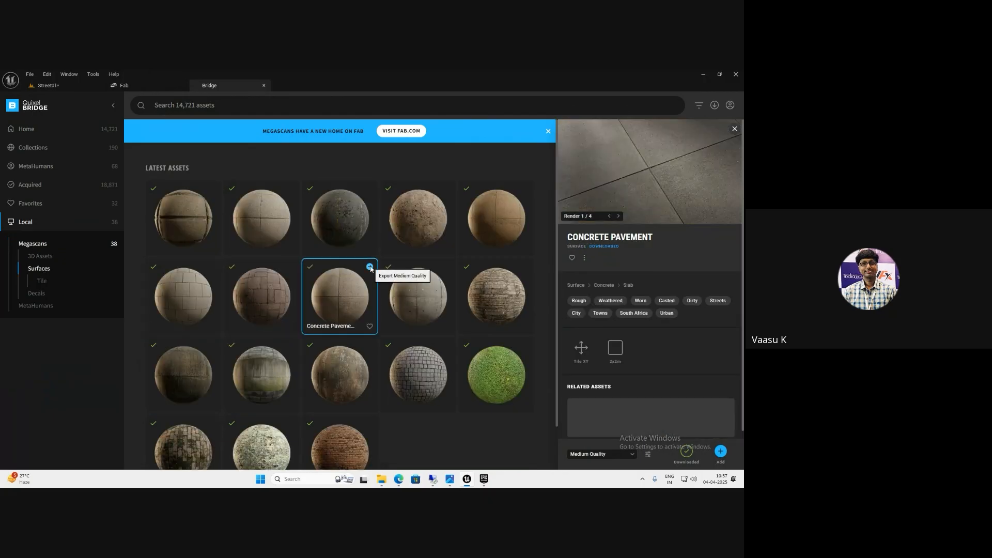
click(370, 267)
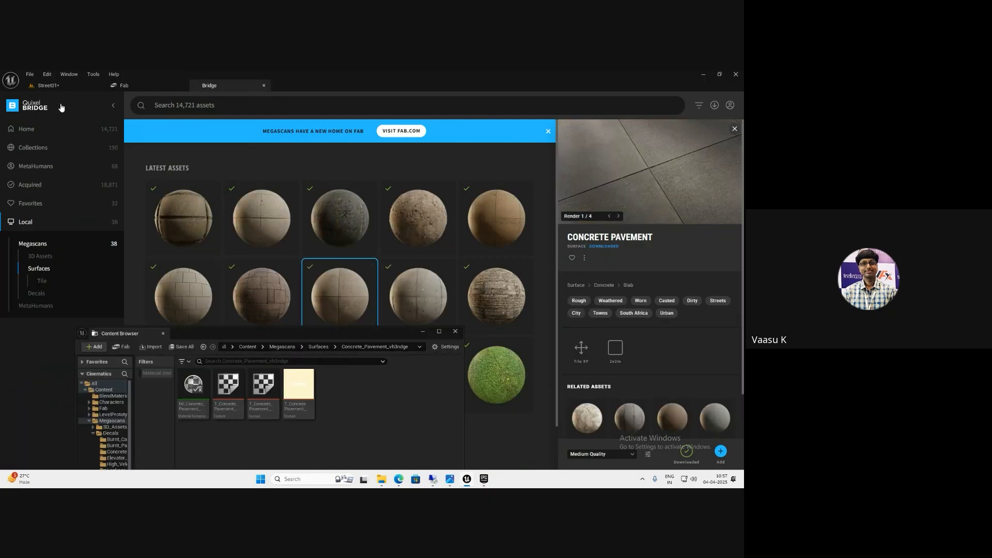
Apply the Concrete Pavement material to the selected block beside the sidewalk
click(47, 85)
drag(194, 385, 207, 318)
drag(179, 391, 292, 307)
drag(193, 394, 262, 287)
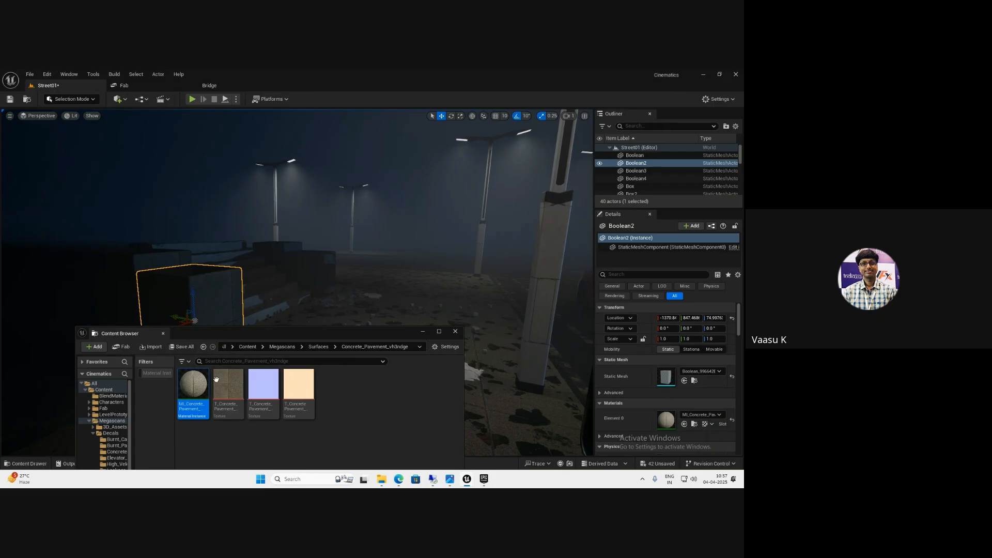
Try Tiling X and Tiling Y values of 10 in the Concrete Pavement material, save it, and inspect the block
double_click(198, 388)
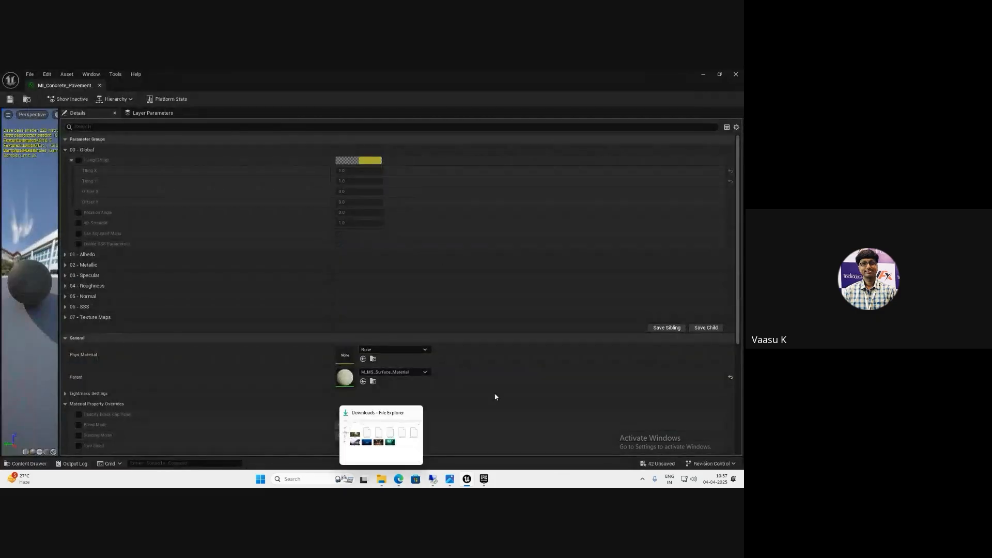
click(372, 172)
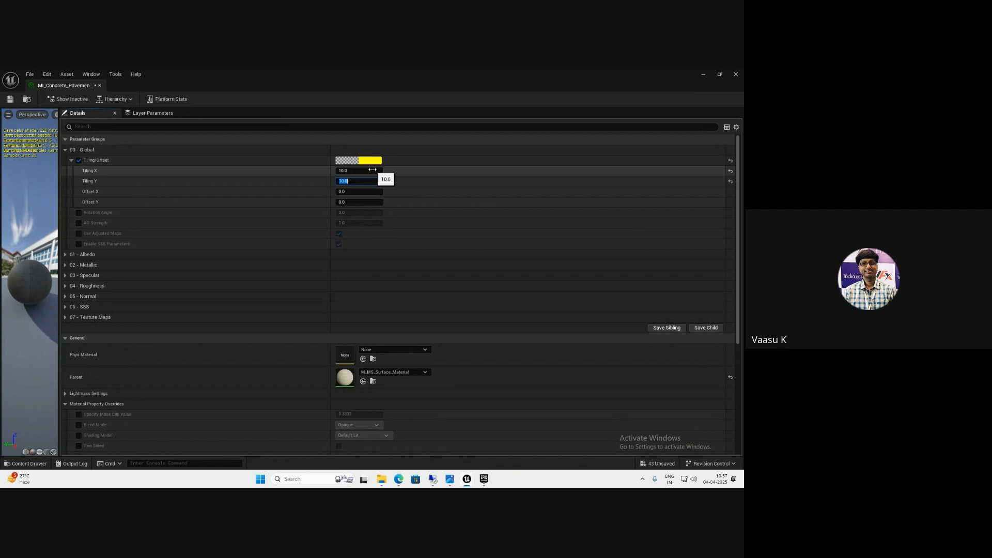
click(14, 98)
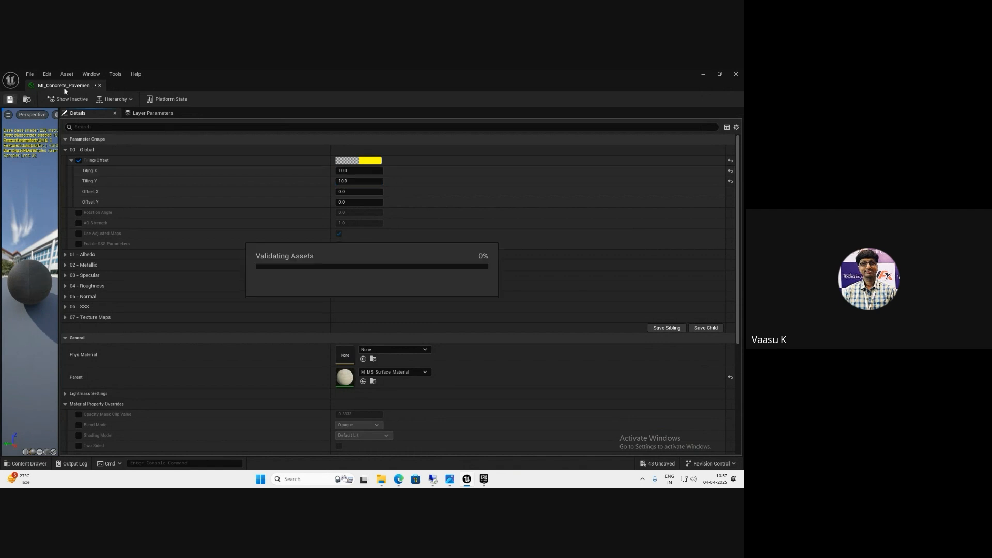
scroll(259, 279, up, 2)
right_drag(259, 280, 245, 294)
scroll(245, 294, up, 5)
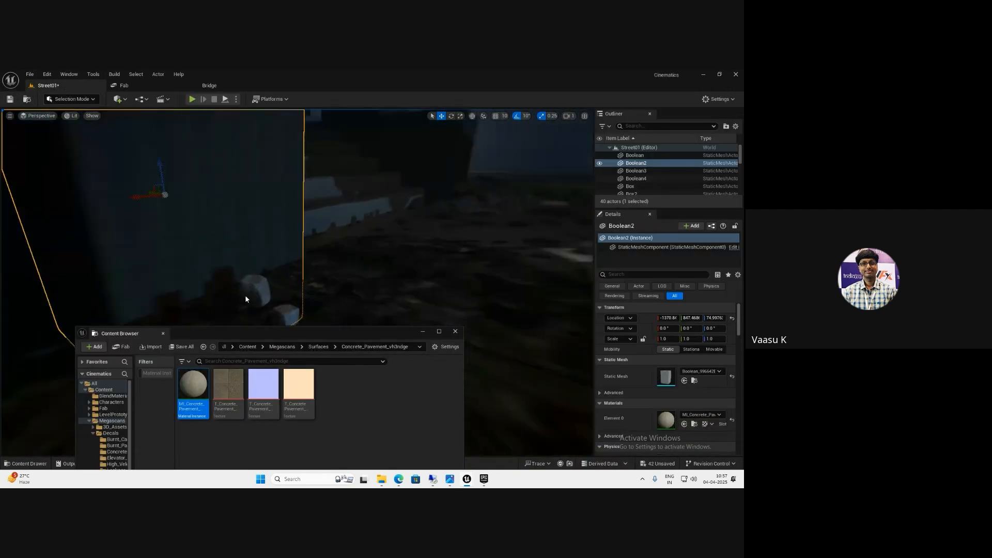
scroll(245, 295, down, 4)
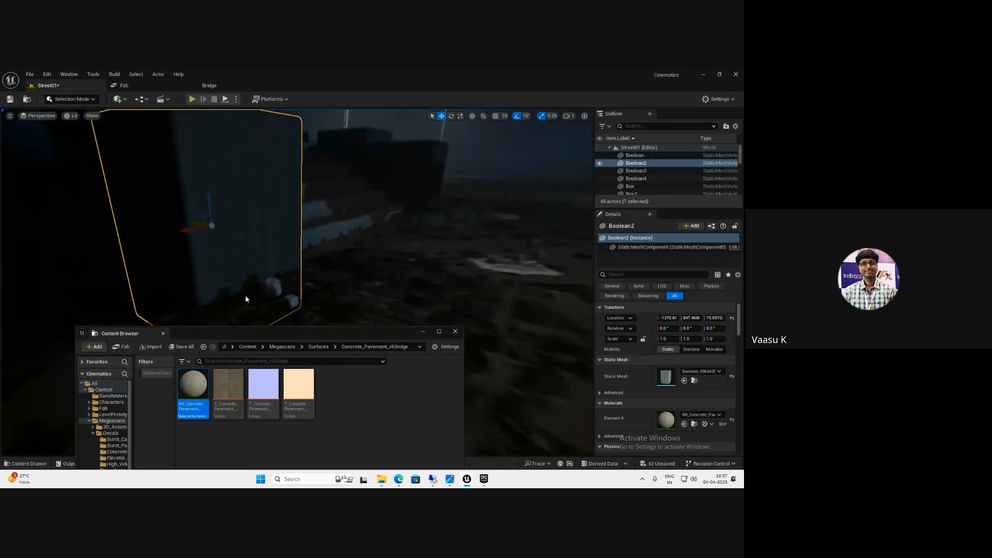
Set the Concrete Pavement material's Tiling X and Tiling Y to 3 and save it
double_click(193, 393)
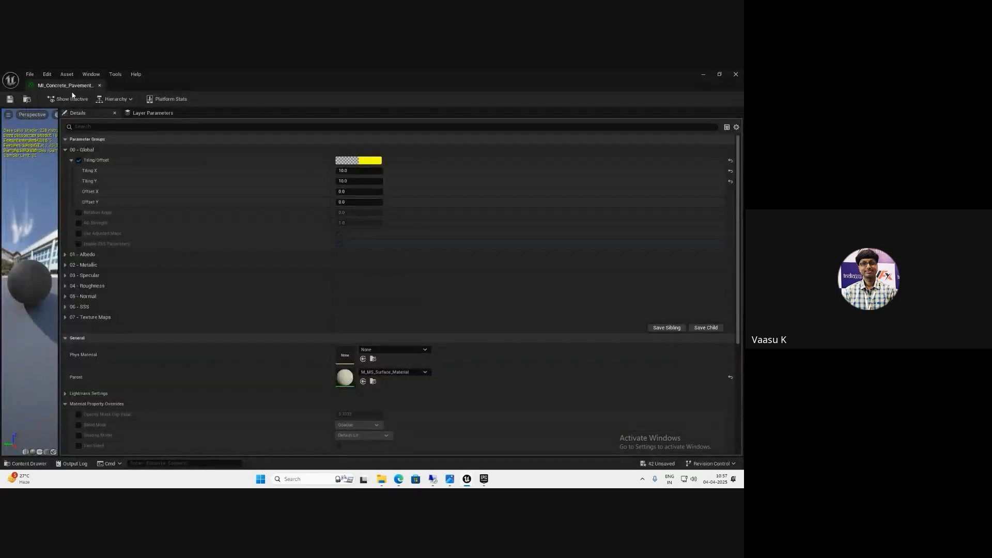
drag(71, 89, 310, 248)
click(399, 317)
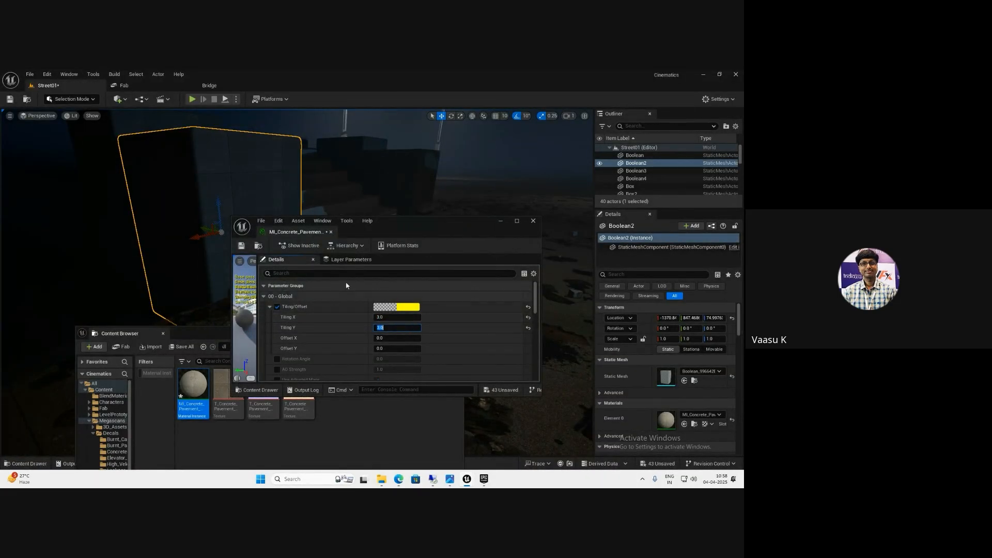
click(241, 247)
middle_click(289, 233)
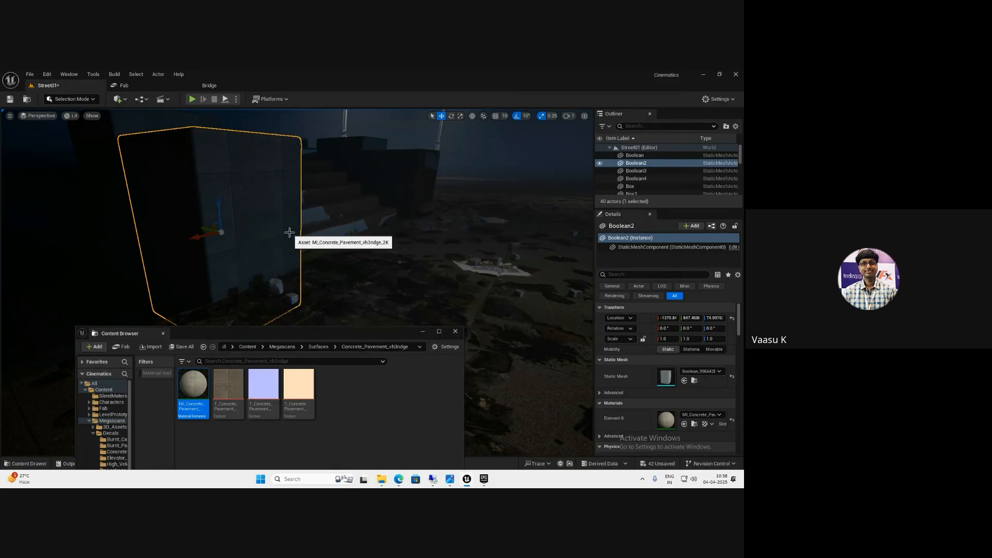
click(457, 333)
Place the SM_scene building mesh from NightStreet's Game_Ready_Building_3 folder beside the sidewalk and scale it uniformly to 100
key(s)
right_drag(363, 299, 283, 317)
key(ctrl+space)
scroll(38, 433, down, 3)
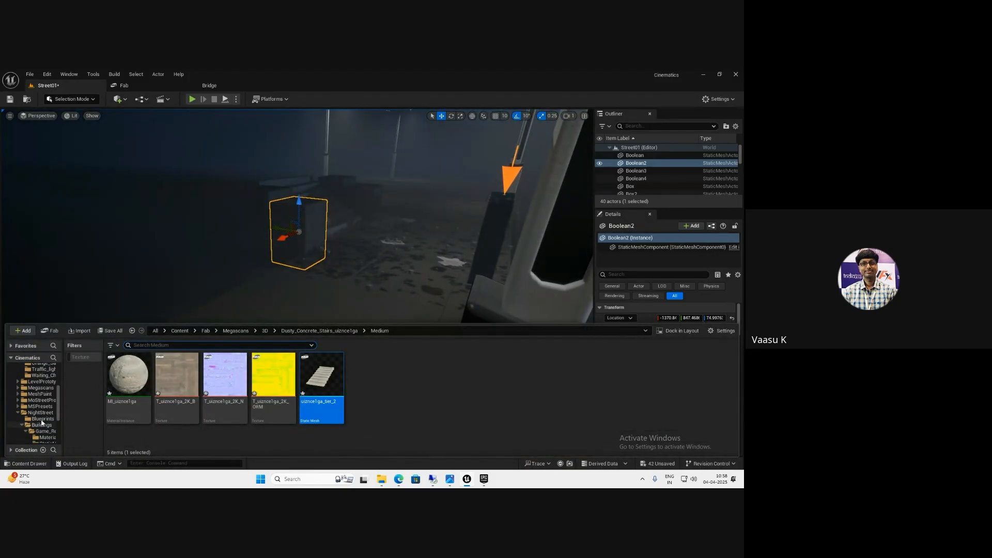
click(38, 412)
double_click(217, 379)
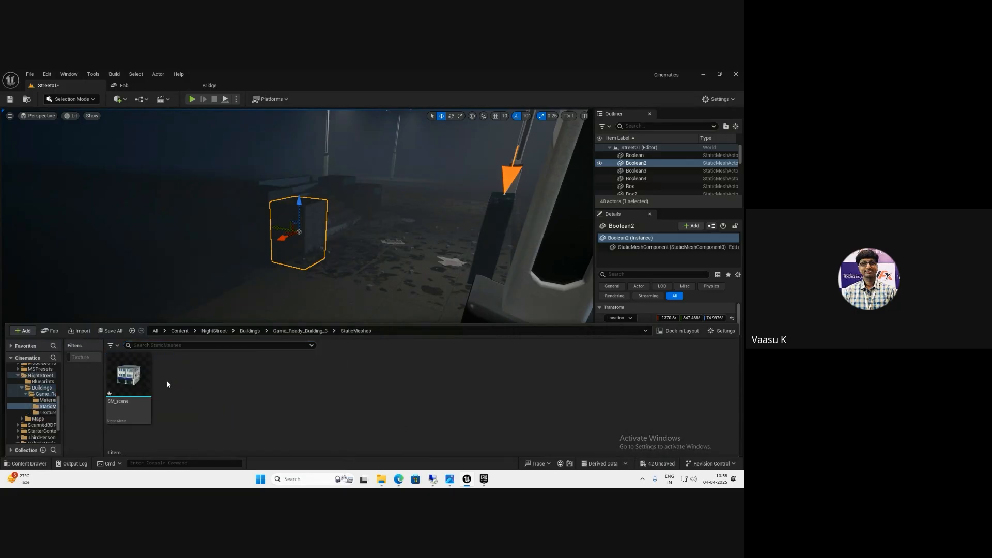
drag(130, 382, 135, 285)
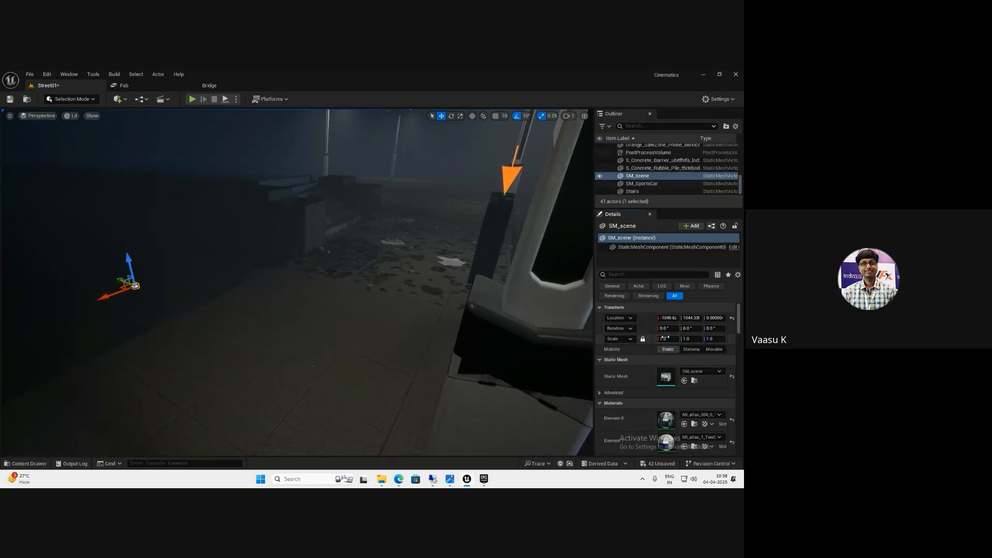
key(Return)
key(f)
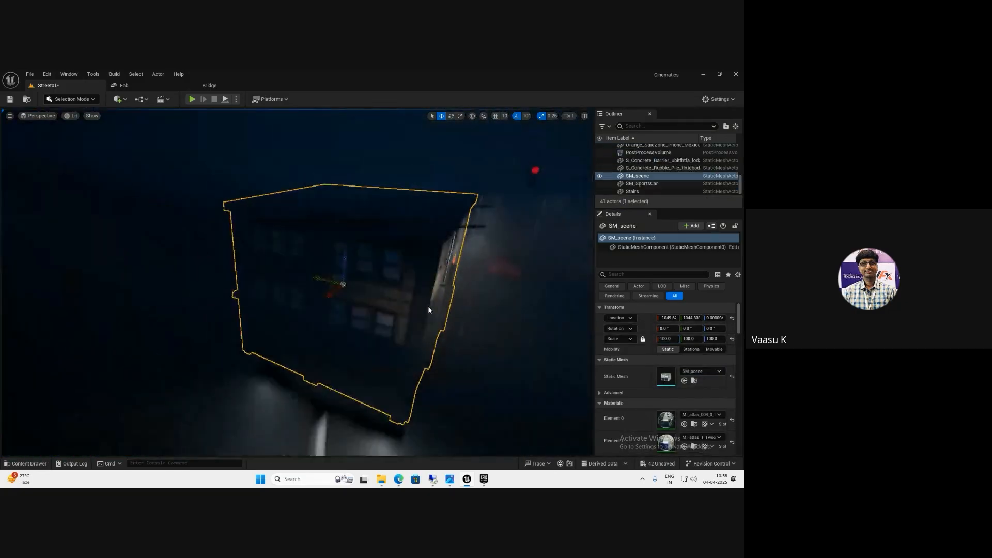
Rotate the building 180° about Z to face the street and move it to the inner side of the sidewalk
drag(326, 281, 711, 217)
key(e)
mouse_move(262, 275)
right_down()
mouse_move(271, 267)
mouse_move(248, 265)
right_up()
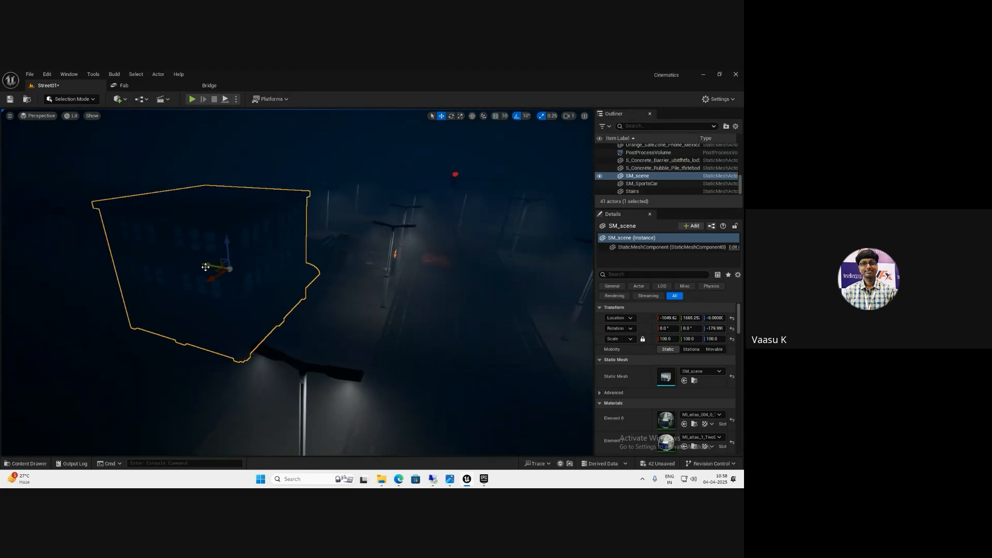
drag(210, 266, 229, 273)
right_drag(227, 279, 225, 314)
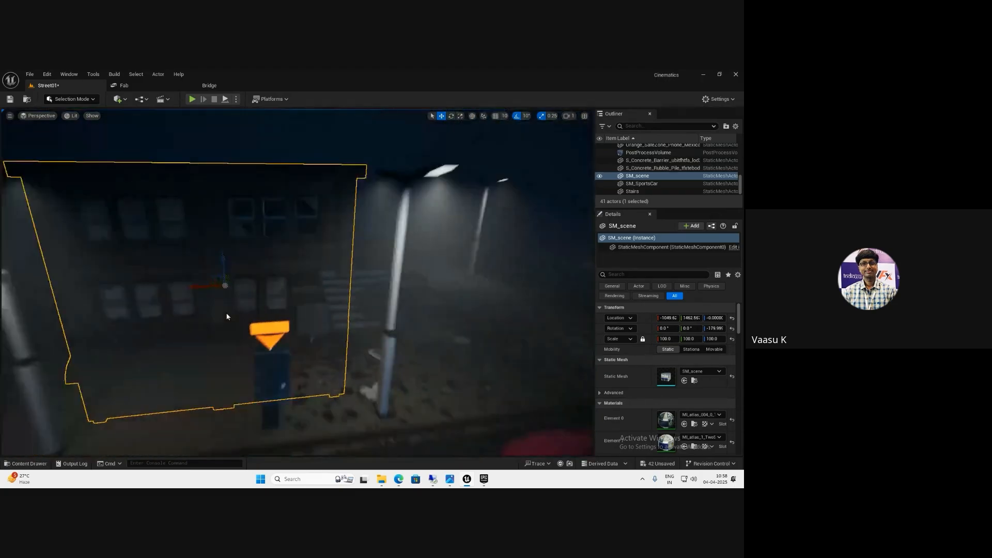
Slide the building along the sidewalk toward the stairs and raise it to about Z 573
drag(201, 289, 305, 293)
drag(331, 261, 331, 149)
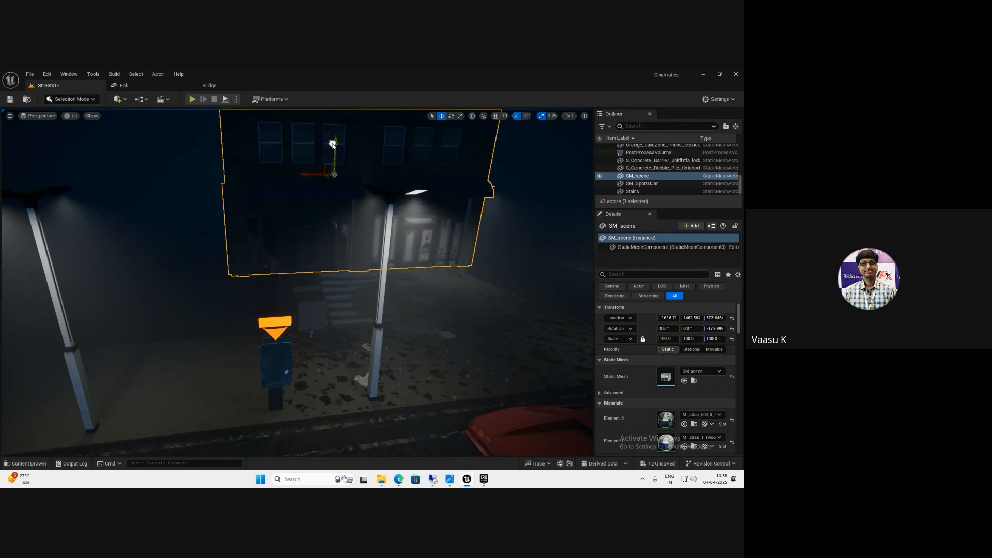
right_drag(345, 279, 274, 342)
Place the SKM_Manny mannequin from the Characters Mannequins Meshes folder by the stairs as a scale reference and reselect the building
key(ctrl+space)
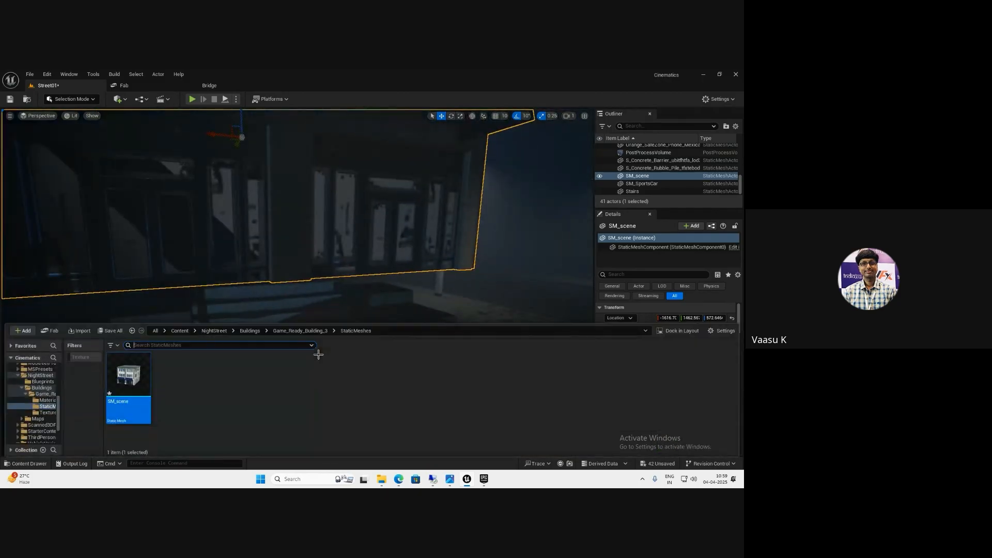
right_drag(269, 253, 262, 271)
key(ctrl+space)
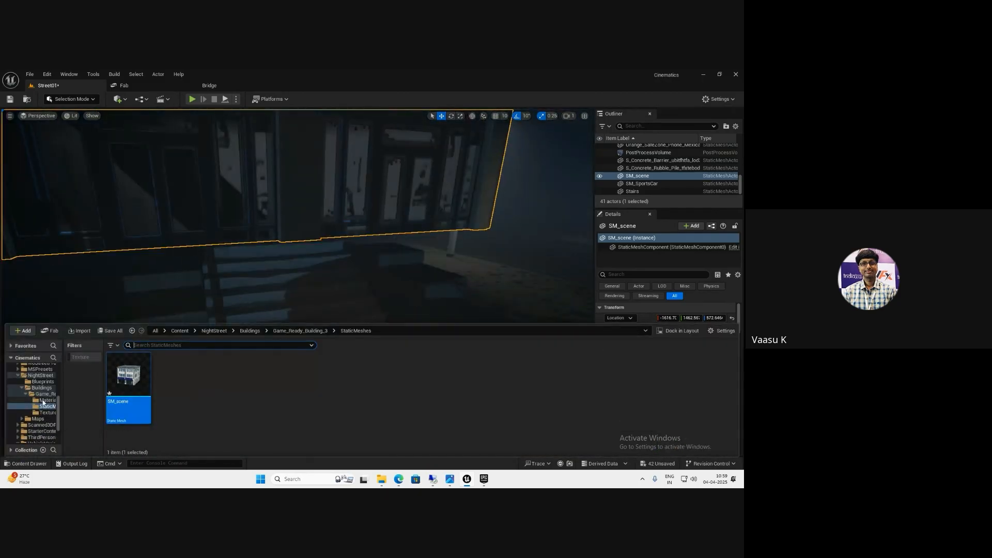
scroll(43, 403, up, 8)
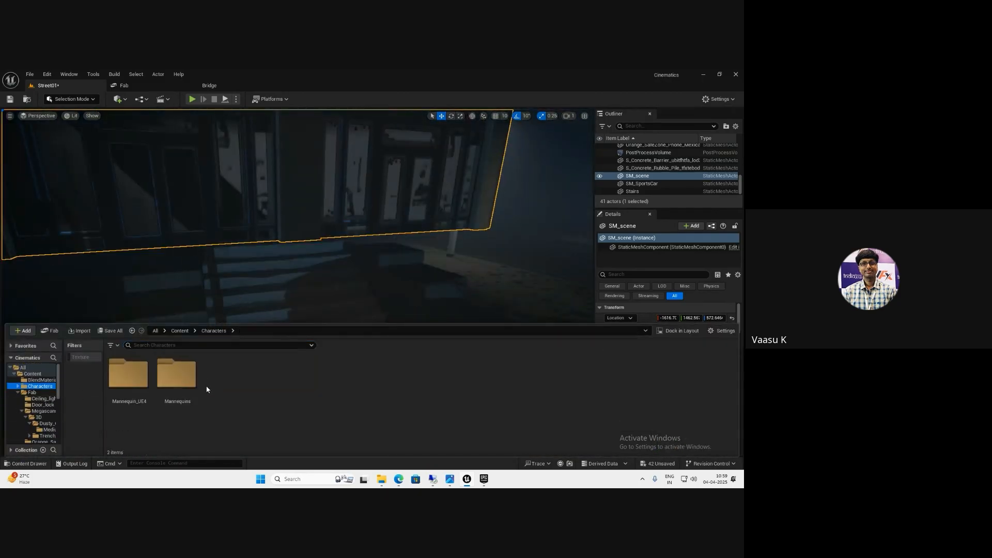
double_click(177, 373)
click(232, 387)
double_click(232, 387)
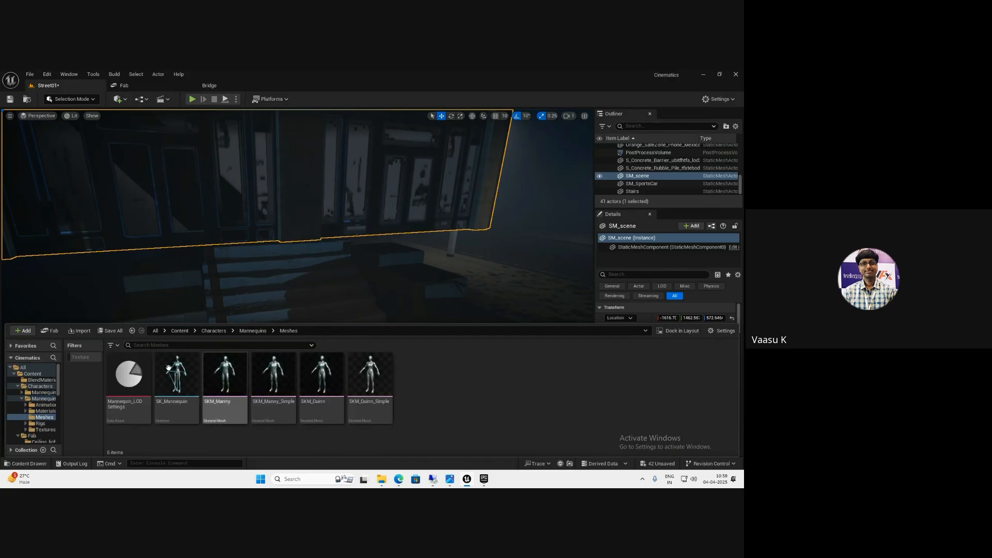
drag(260, 283, 262, 284)
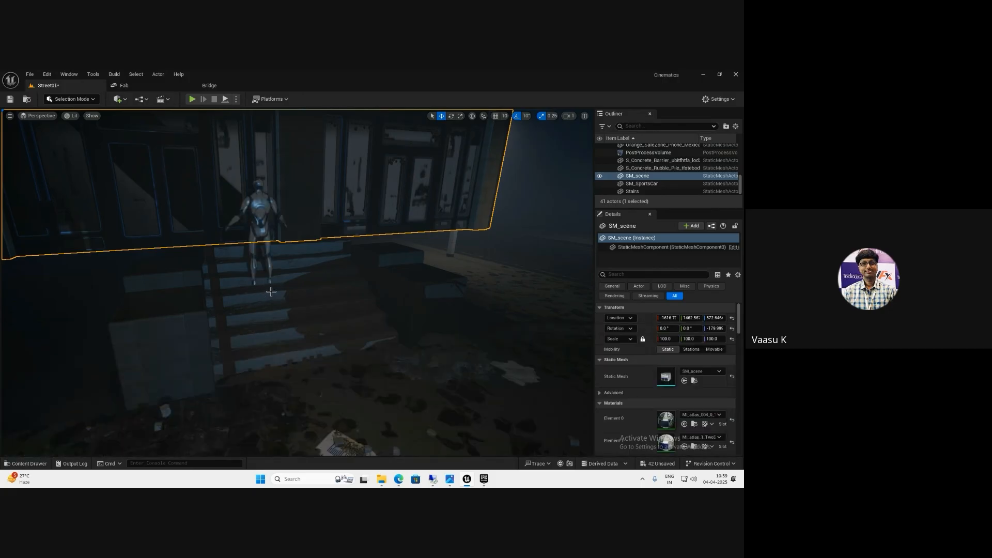
mouse_move(256, 314)
right_down()
mouse_move(272, 320)
mouse_move(261, 324)
right_up()
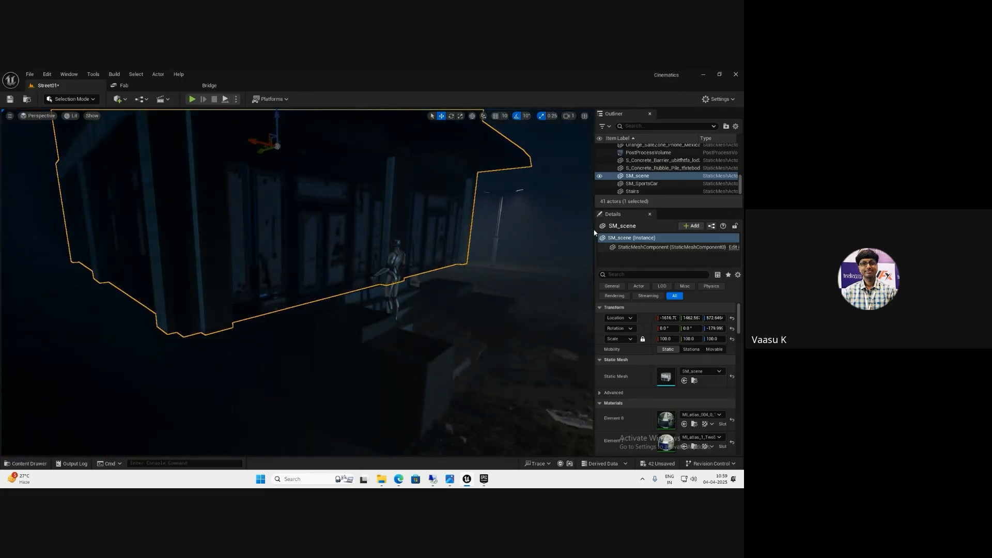
key(ctrl+space)
drag(234, 382, 463, 415)
right_drag(454, 414, 450, 389)
click(370, 310)
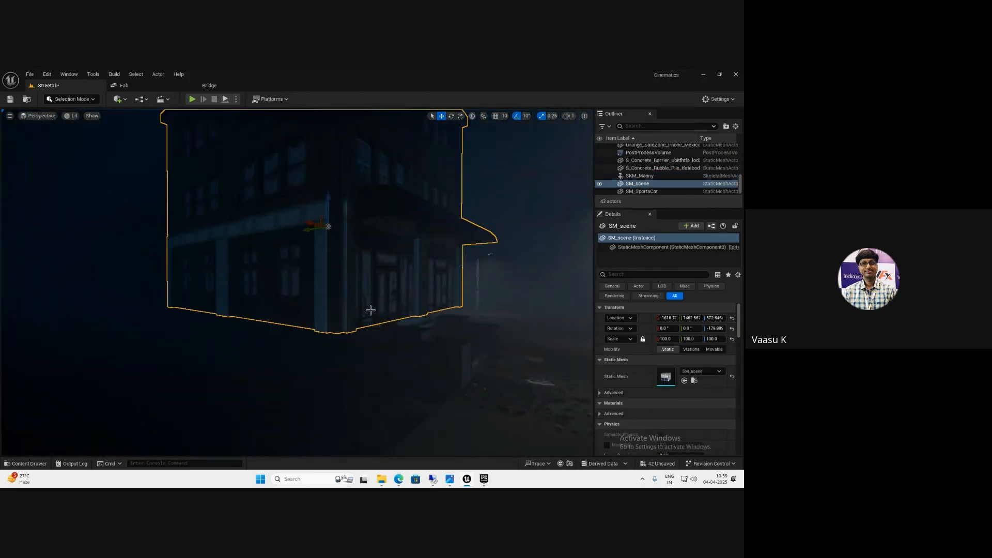
Slide the building along the sidewalk away from the stairs and lower it to about Z 308
drag(310, 228, 127, 288)
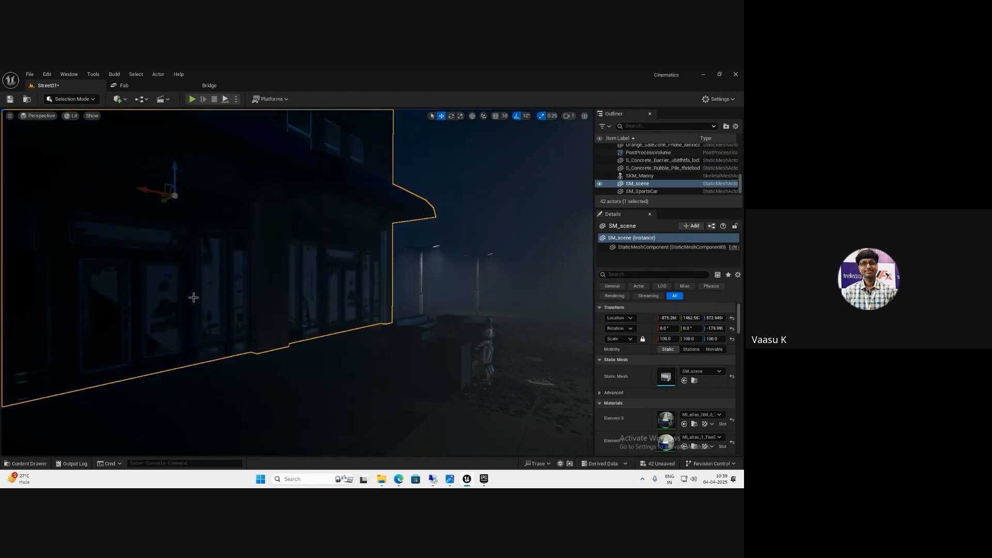
right_drag(192, 297, 240, 301)
drag(247, 183, 140, 182)
drag(179, 150, 182, 214)
right_drag(328, 264, 581, 225)
key(s)
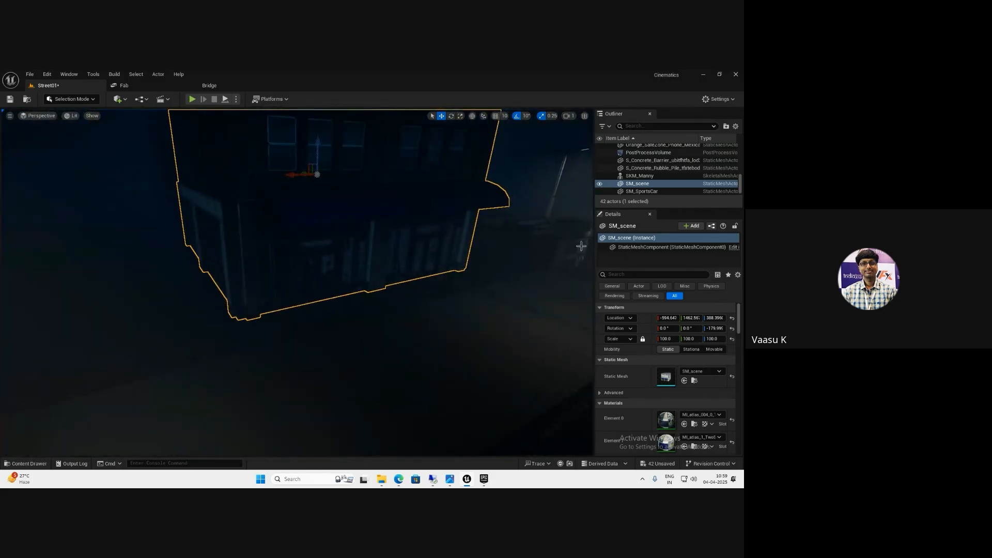
Duplicate the mannequin and place the copy in front of the building's entrance
click(581, 246)
right_drag(538, 274, 535, 273)
alt+drag(494, 274, 304, 356)
Move the building toward the street to about Y 1245 and raise it to about Z 423
click(260, 289)
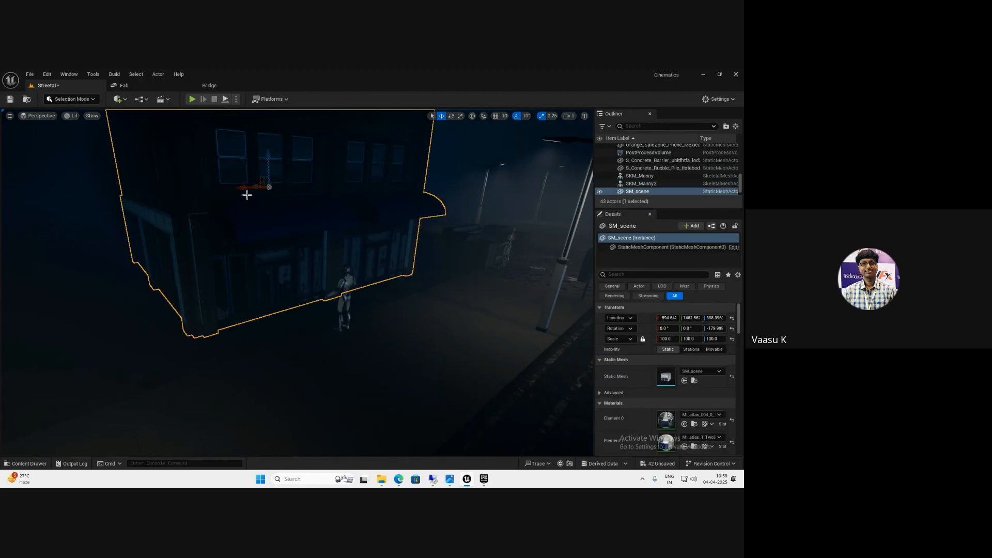
drag(255, 184, 302, 160)
right_drag(308, 195, 259, 228)
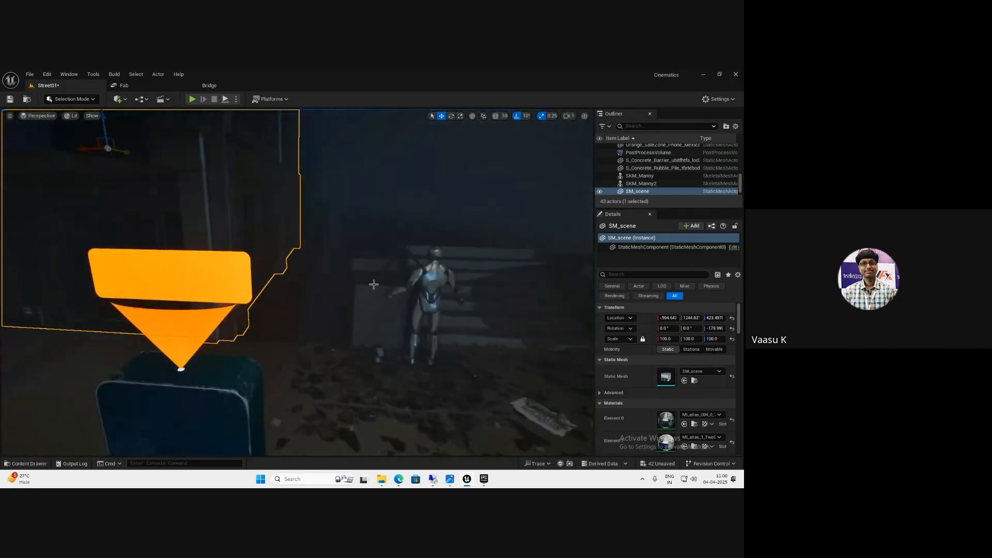
Select the two concrete blocks beside the stairs and move them outward along X, away from the steps
click(372, 285)
ctrl+click(373, 291)
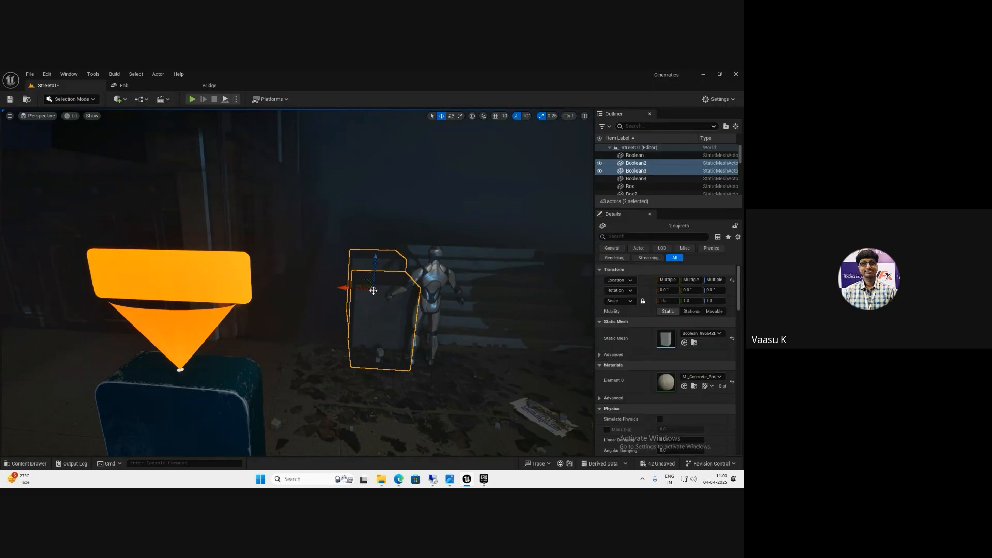
drag(348, 288, 292, 293)
Widen the stairs to an X scale of 3.0 and shift them along X to about -1527
click(403, 292)
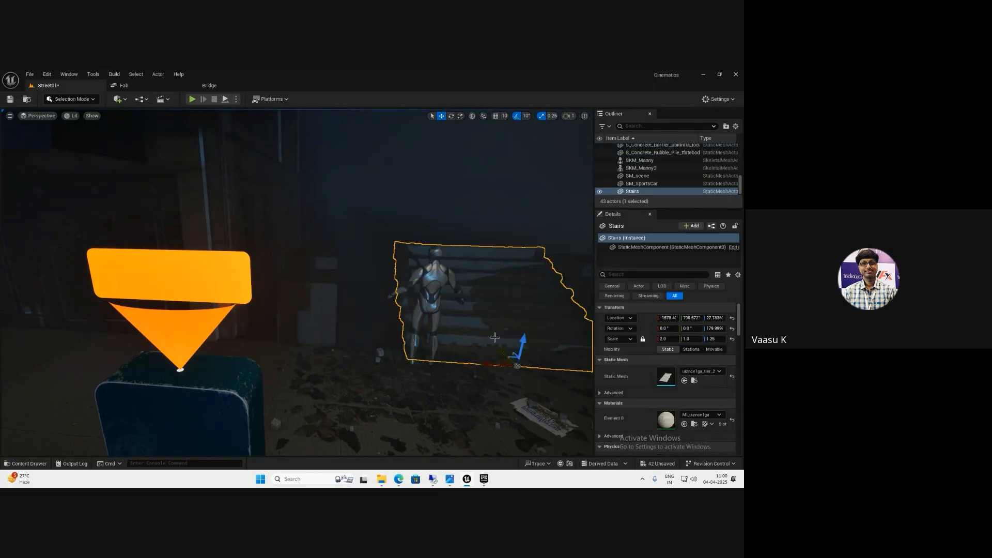
drag(544, 366, 554, 369)
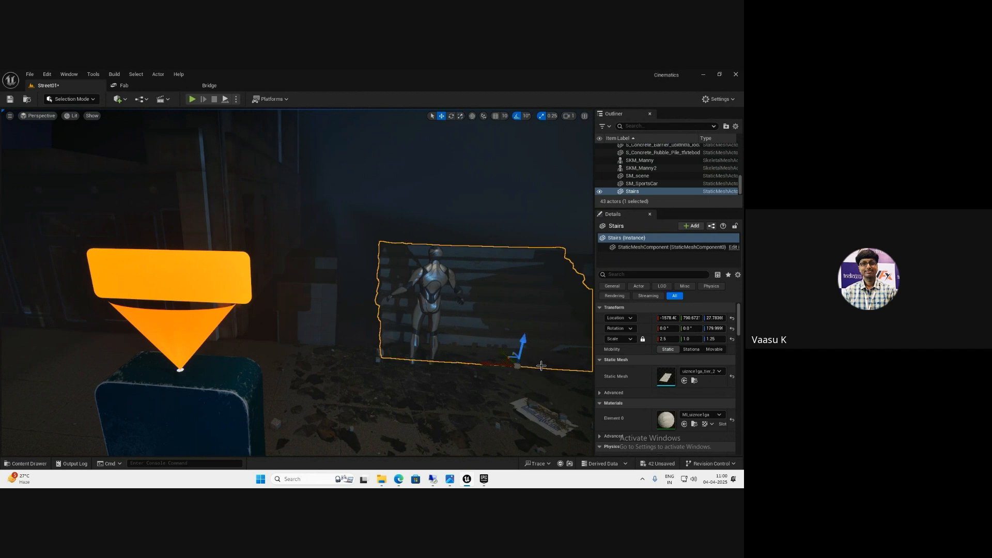
drag(492, 362, 516, 368)
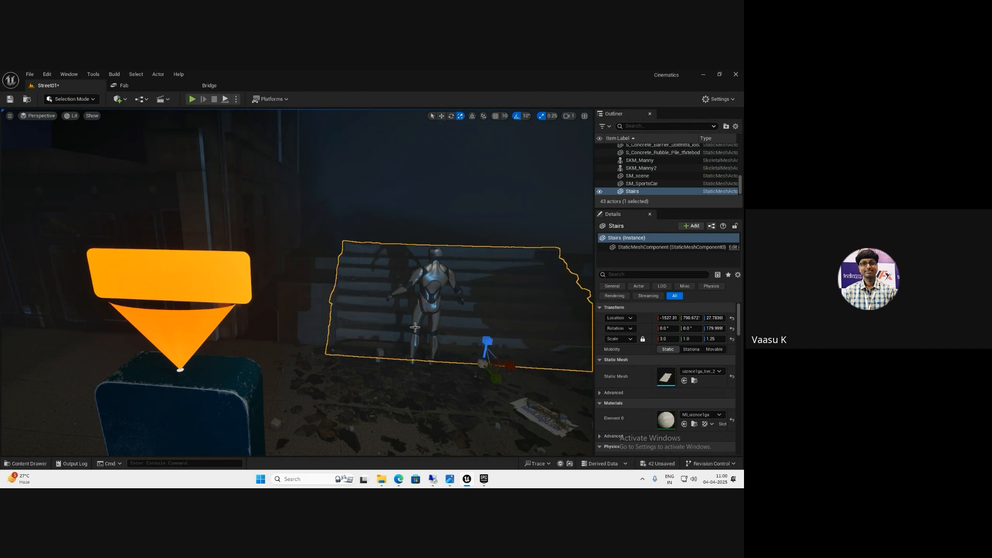
alt+drag(414, 327, 437, 310)
scroll(437, 309, up, 4)
scroll(437, 309, down, 4)
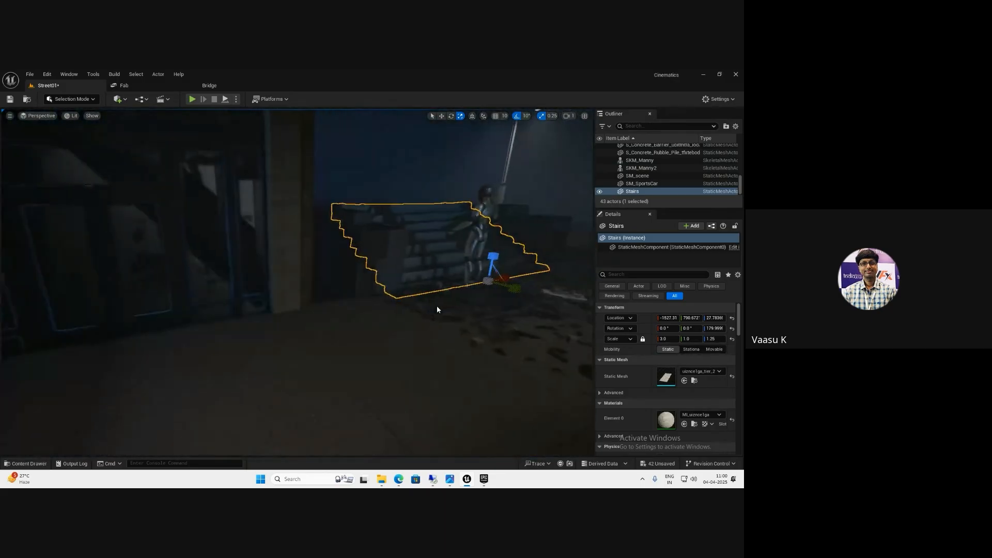
scroll(437, 309, up, 3)
scroll(437, 309, down, 3)
Duplicate the sidewalk slab toward the building and light the area with a point light raised to about Z 135
click(347, 303)
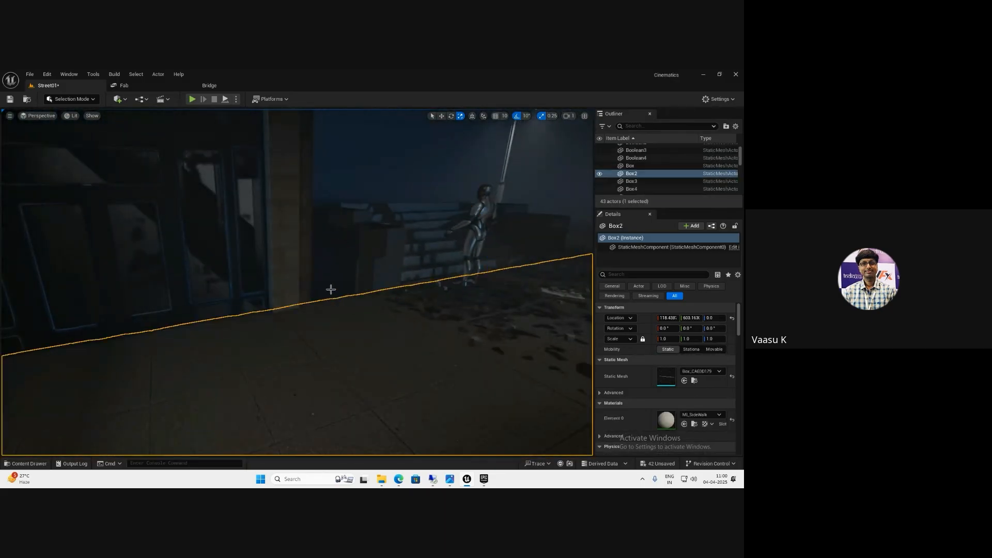
alt+drag(346, 338, 240, 292)
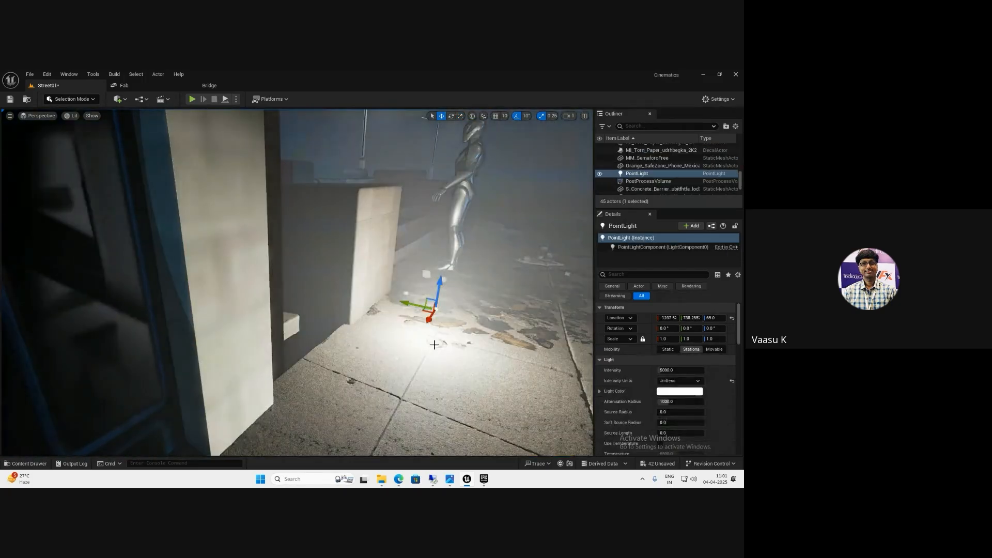
drag(438, 300, 446, 181)
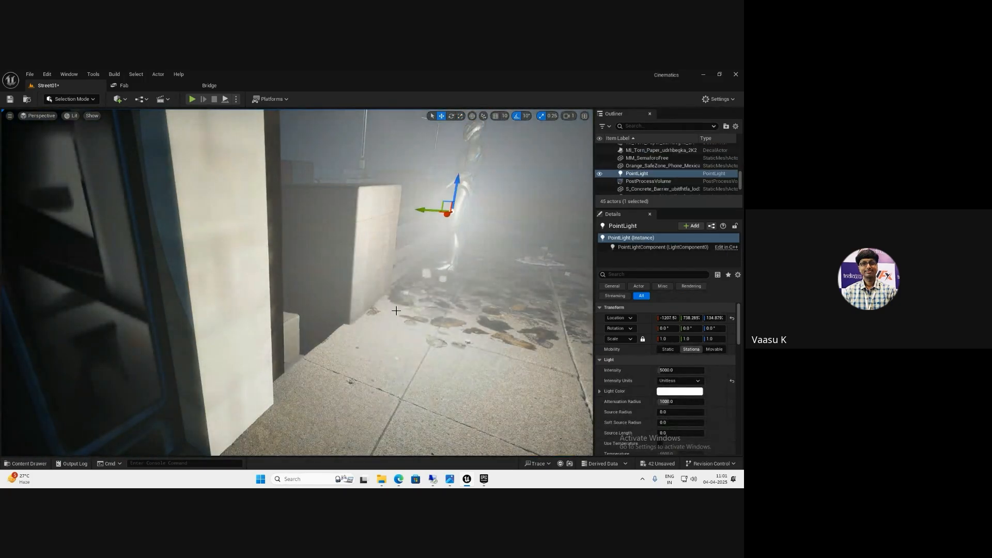
right_drag(446, 181, 265, 335)
Shift the duplicated sidewalk slab to about Y 1019 and lower it to about Z -24
click(325, 316)
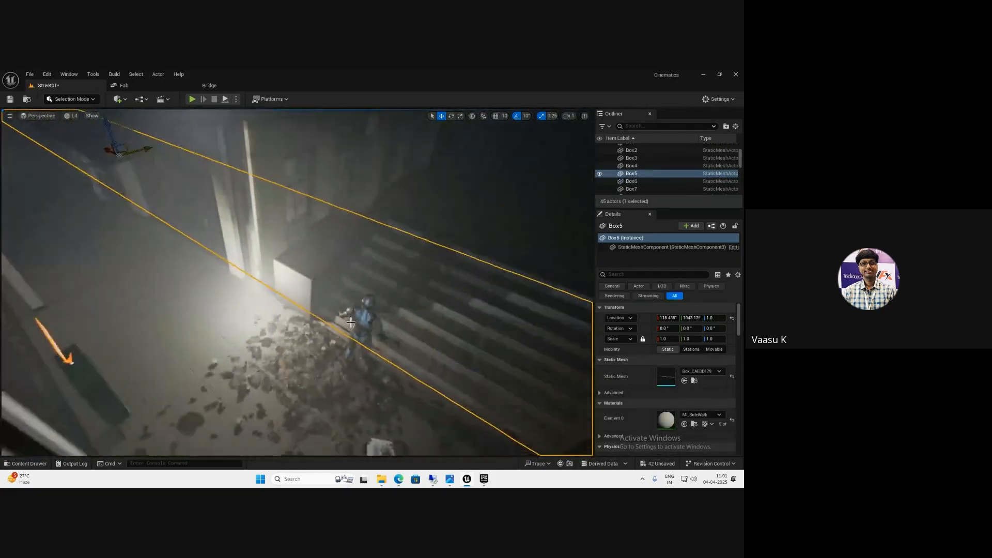
drag(151, 153, 110, 147)
right_drag(186, 265, 230, 378)
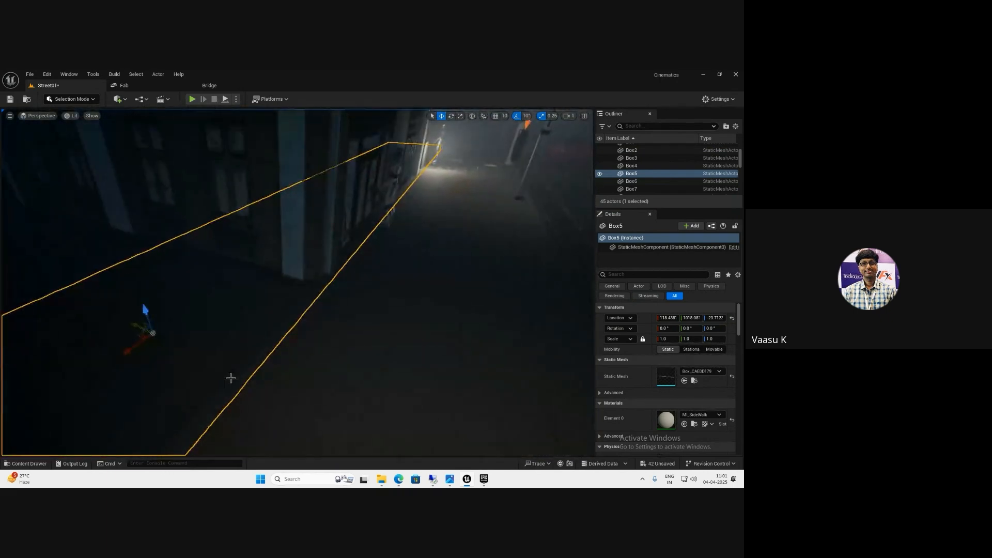
Add a second point light above the pavement at the building's far corner with an intensity of 2 cd
click(306, 401)
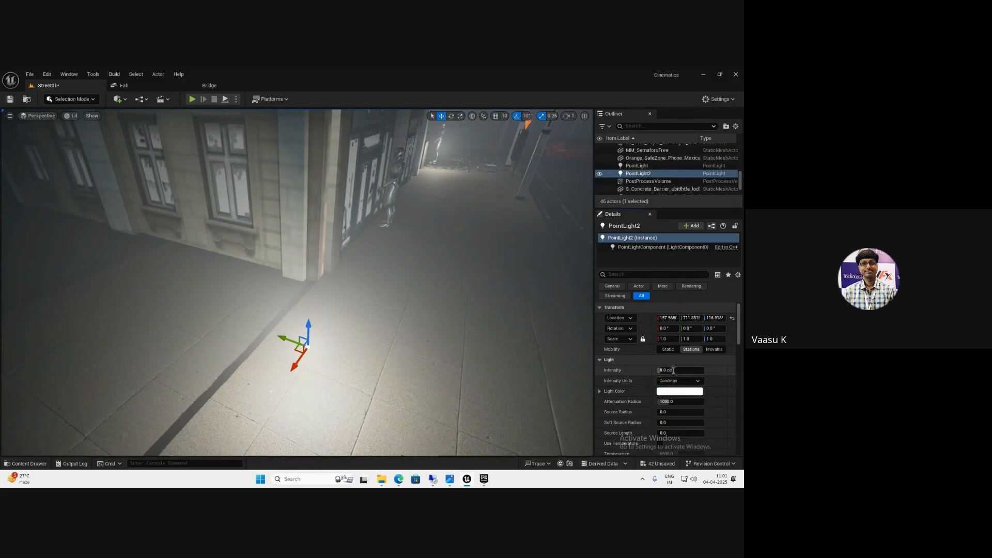
key(Return)
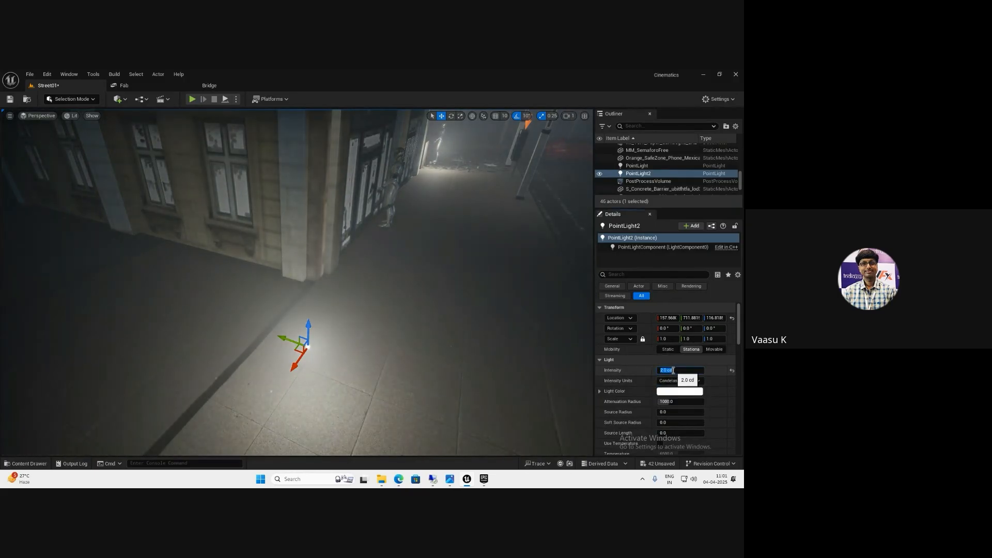
mouse_move(371, 370)
right_down()
mouse_move(406, 386)
mouse_move(354, 376)
right_up()
Reposition the duplicated slab to about Y 1001 and Z 0.1, level with the sidewalk under the building
click(362, 379)
drag(256, 316, 240, 329)
right_drag(272, 344, 240, 355)
right_drag(321, 340, 362, 290)
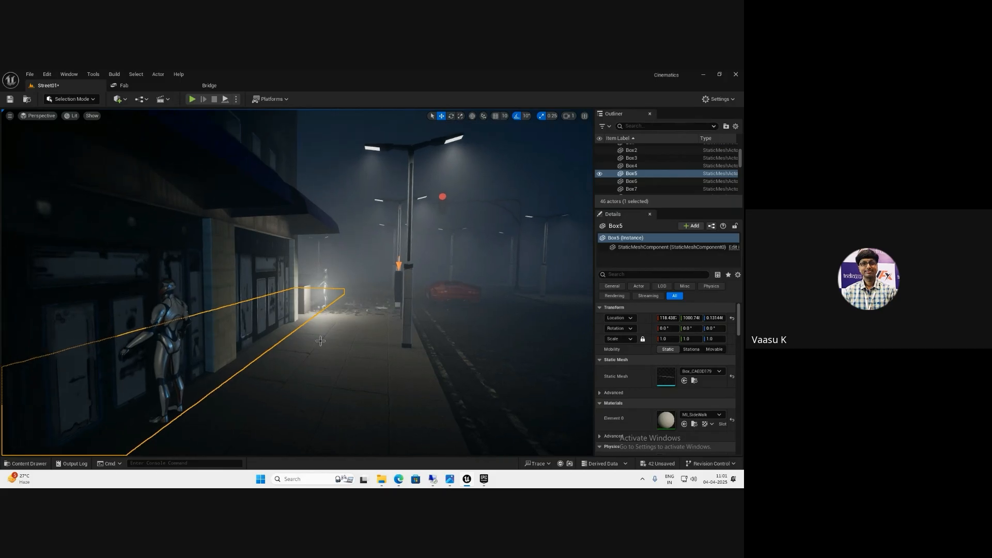
right_drag(349, 348, 284, 326)
Download Broom Creeper, English Ivy and the last listed climber from Bridge's 3D Plants Climber category in medium quality
click(207, 86)
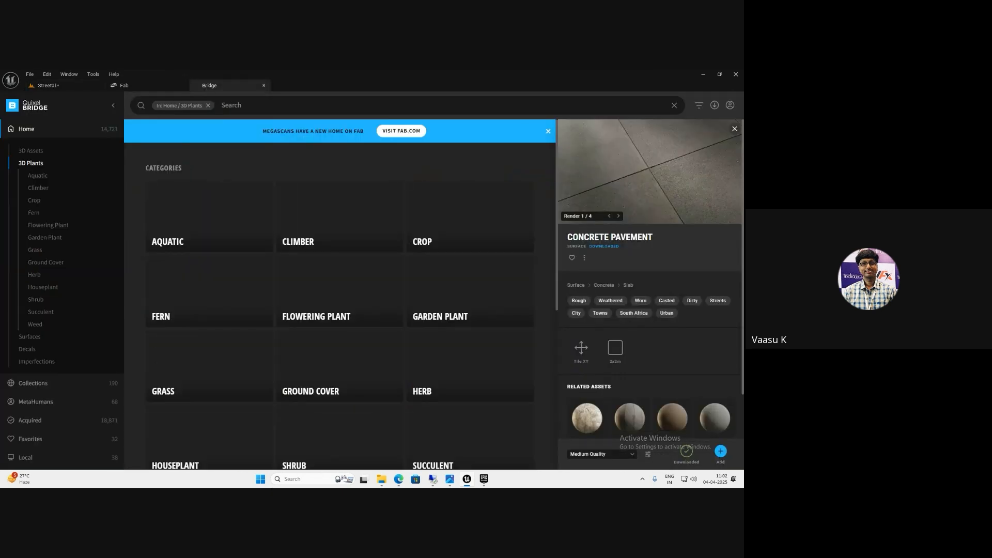
click(326, 228)
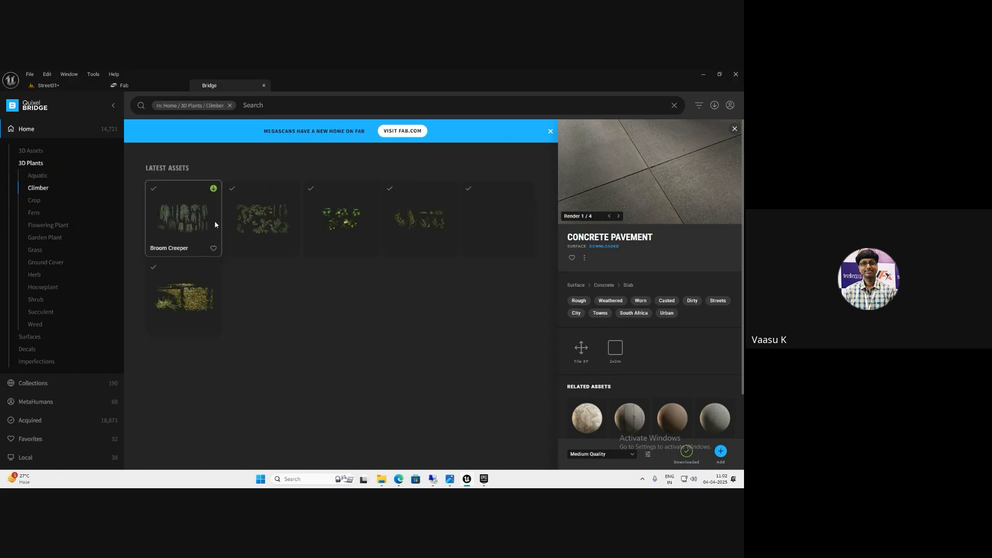
click(206, 216)
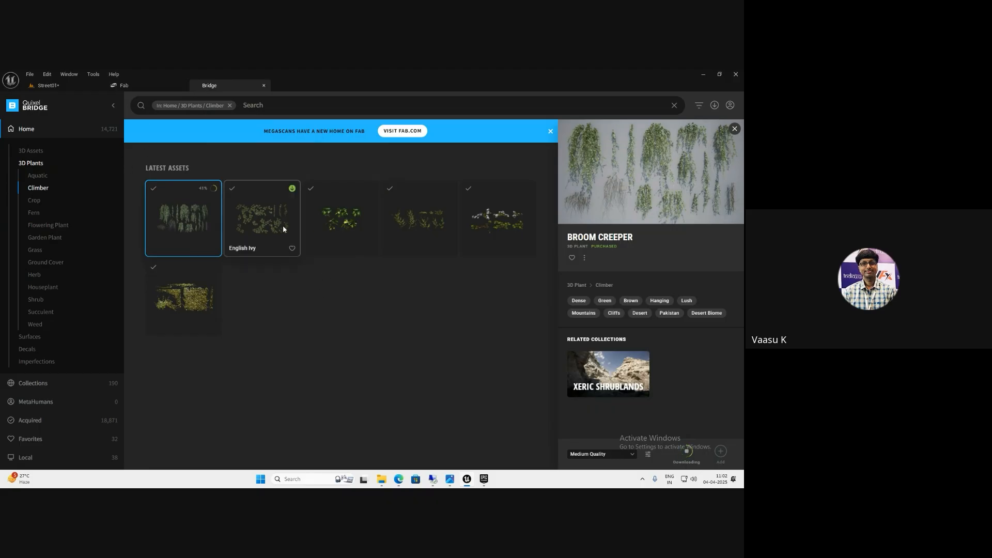
click(187, 310)
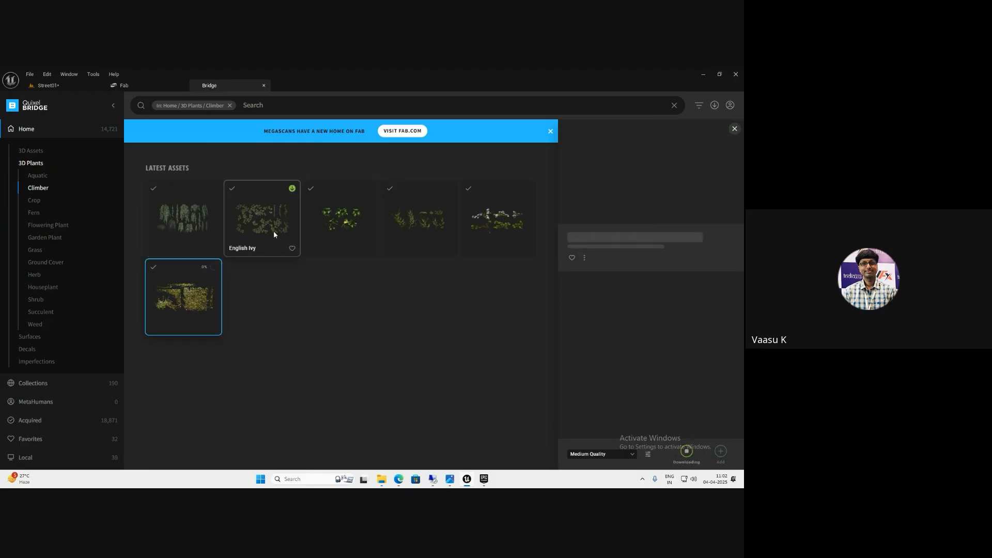
Download Marram Grass and Wild Grass from the Wild subcategory of Bridge's 3D grass plants in medium quality
click(35, 250)
click(215, 236)
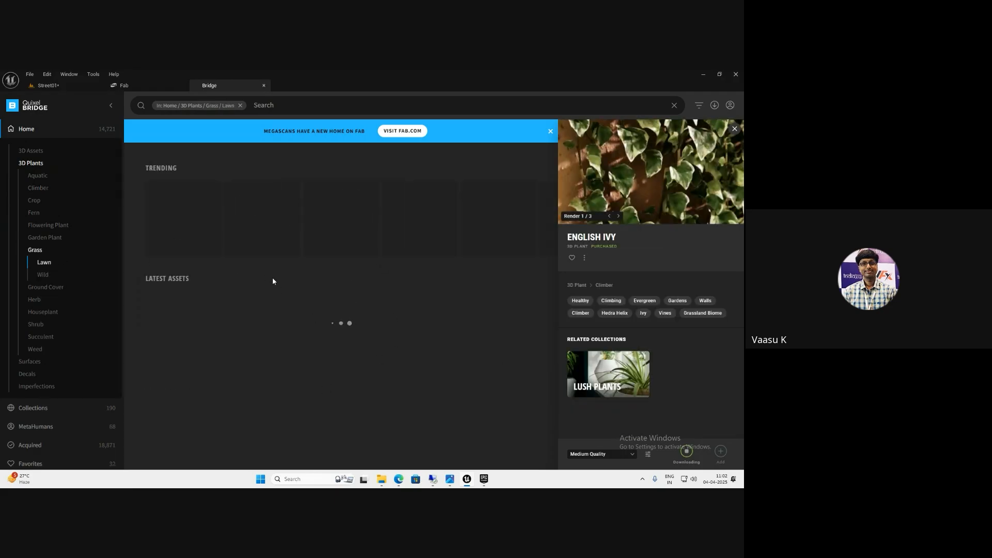
click(44, 274)
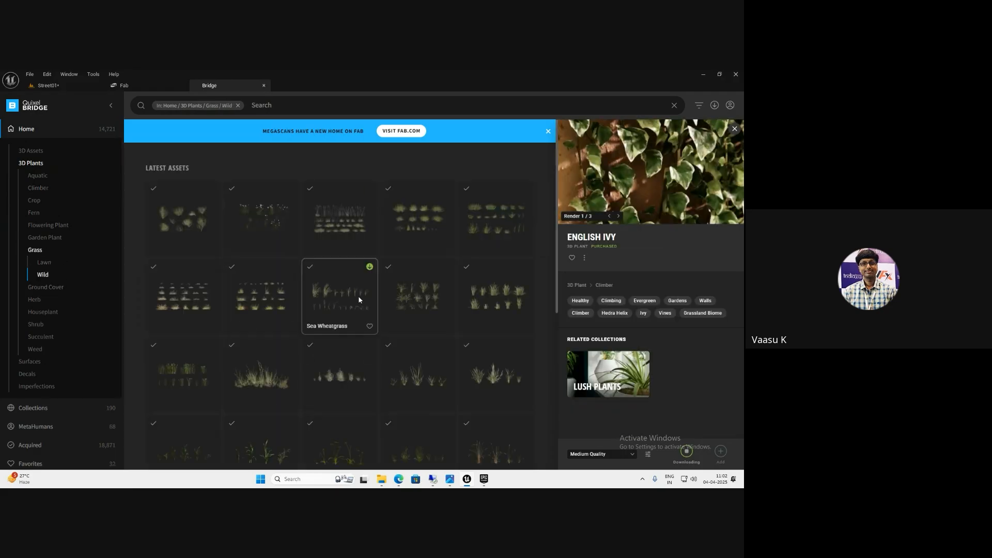
click(417, 296)
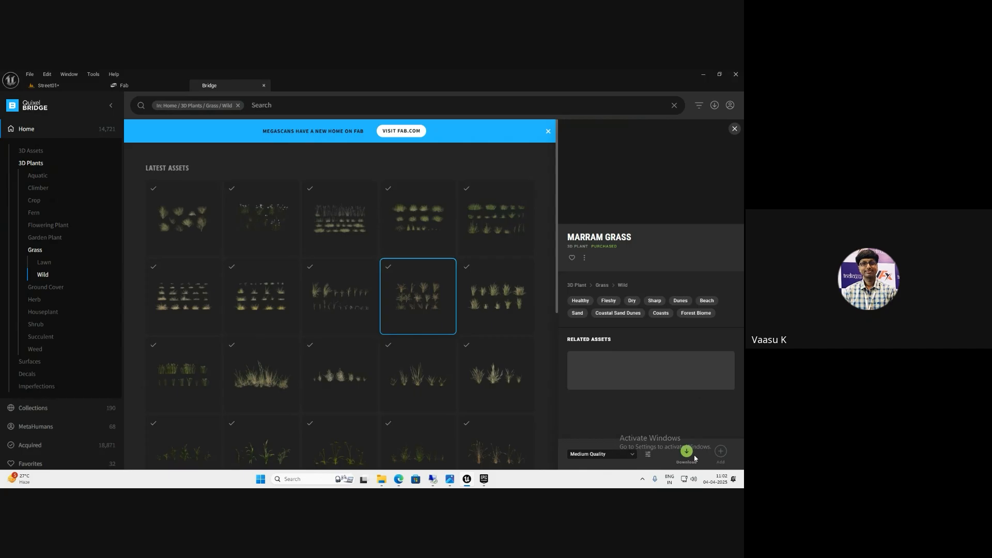
click(260, 307)
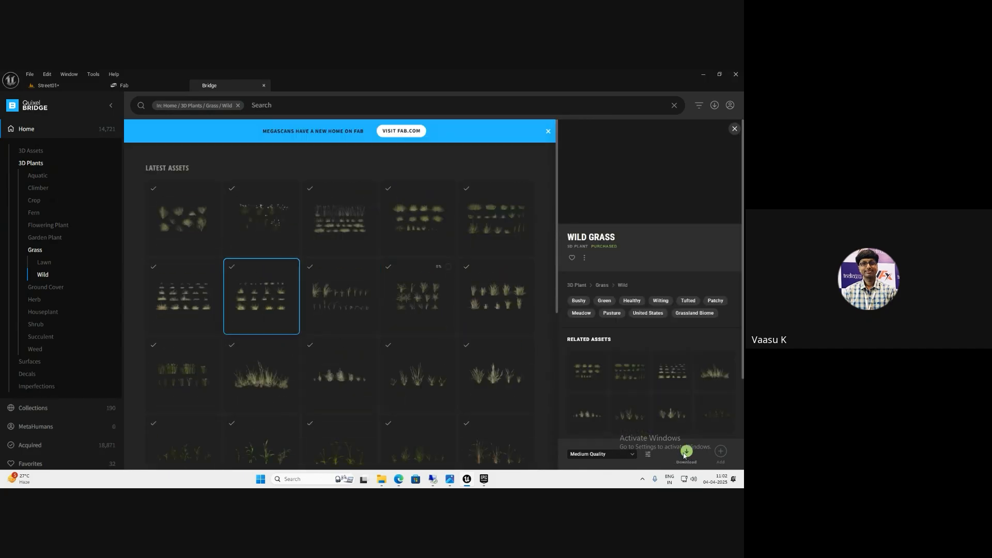
scroll(62, 455, down, 1)
Return to the Street01 level and change the intensity units of the point light near the stairs to Candelas
click(62, 460)
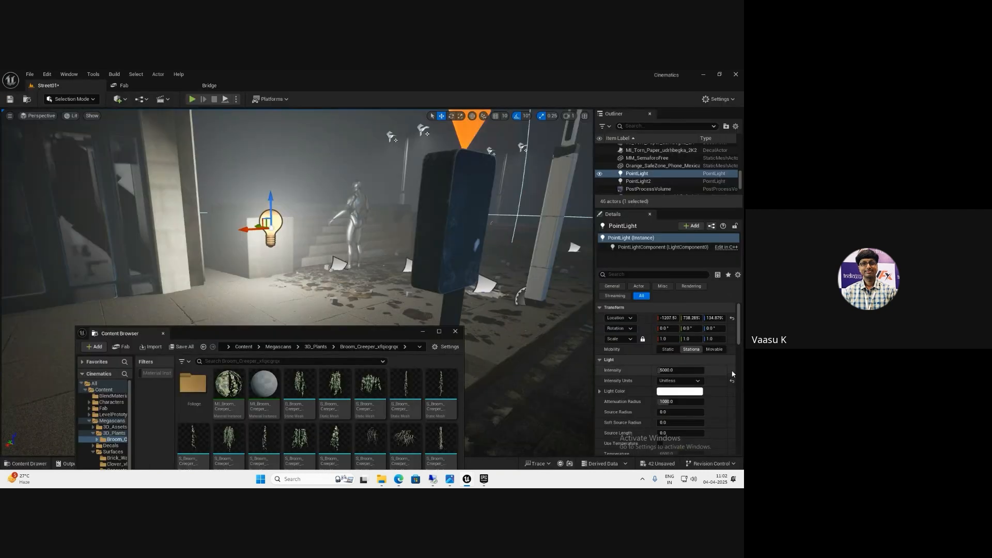
click(677, 381)
click(675, 396)
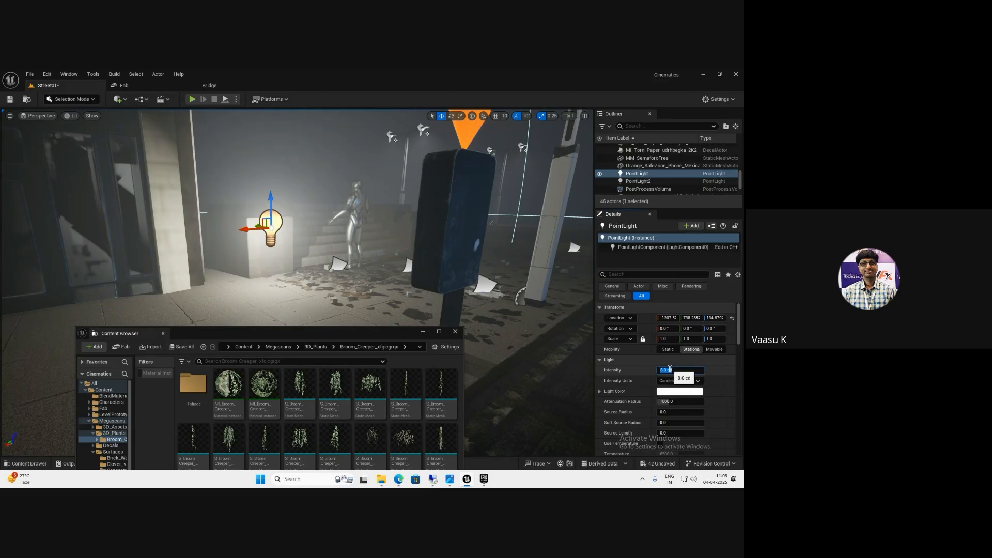
Set the intensity of the point light near the stairs to 2 cd
click(669, 369)
text(2)
key(Return)
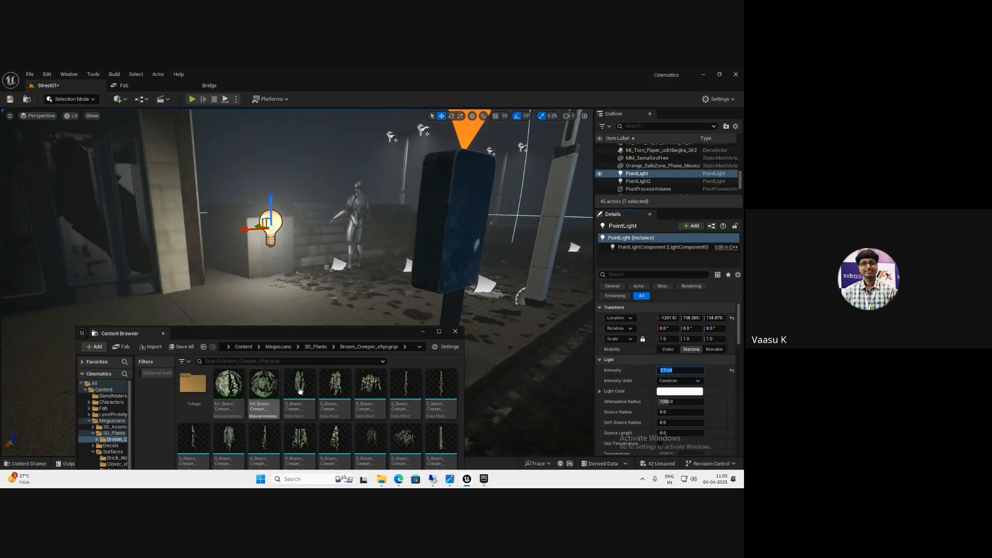
Place a Broom Creeper Var10 mesh on the block beside the stairs and rotate it about 150° on Z to hang over the face
click(300, 391)
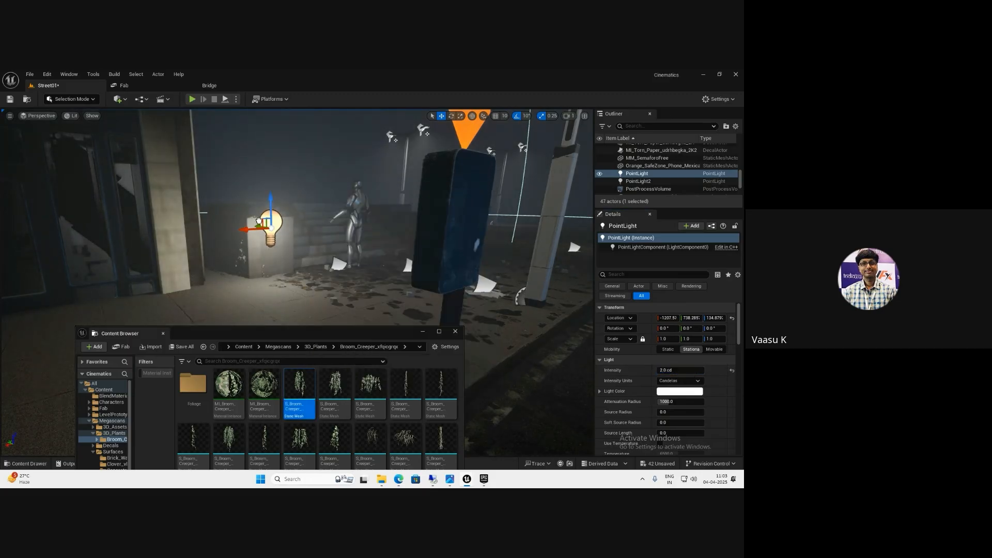
click(259, 239)
mouse_move(259, 239)
right_down()
mouse_move(281, 237)
mouse_move(275, 249)
right_up()
key(w)
key(f)
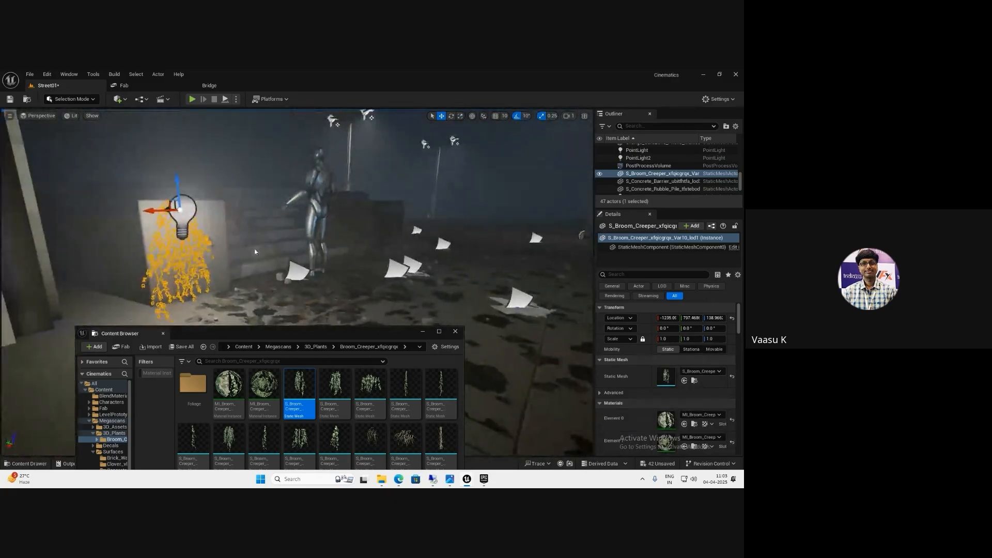
key(e)
drag(191, 212, 2, 235)
key(a)
right_drag(225, 237, 293, 237)
key(w)
key(w)
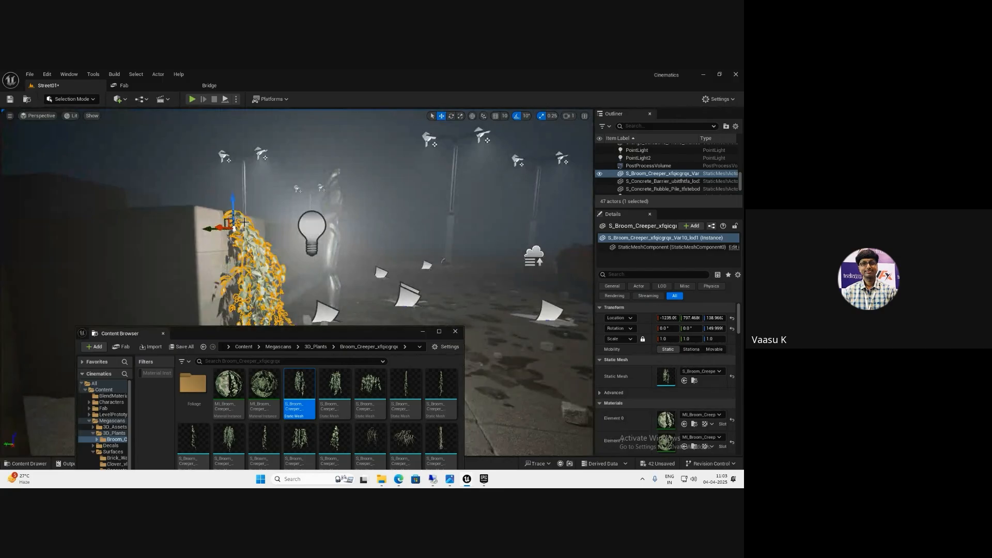
drag(233, 200, 203, 224)
right_drag(264, 243, 227, 269)
Add a Broom Creeper Var11 mesh next to the first one, rotated about 160° on Z, and fit it against the block
click(333, 383)
drag(334, 382, 0, 202)
key(e)
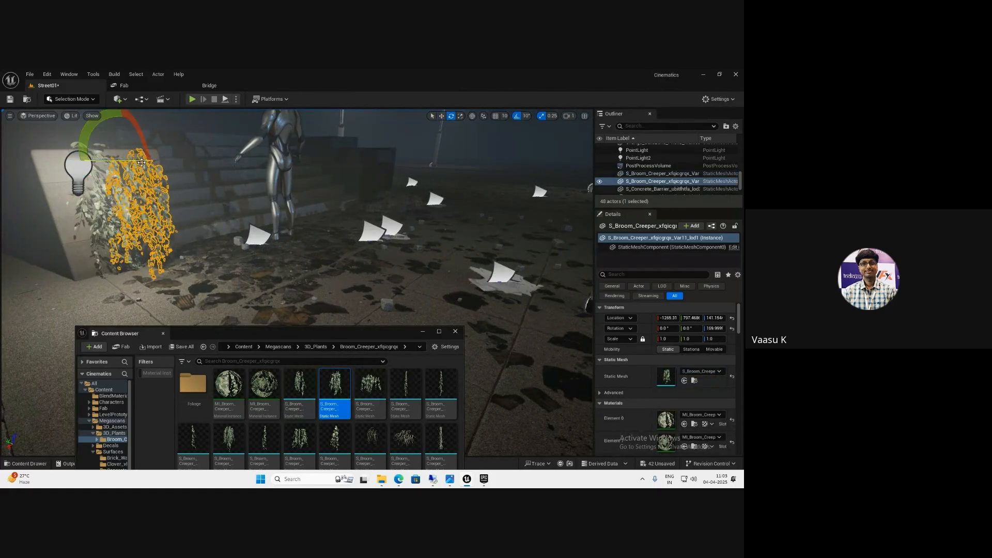
key(w)
scroll(132, 143, up, 1)
drag(123, 141, 96, 155)
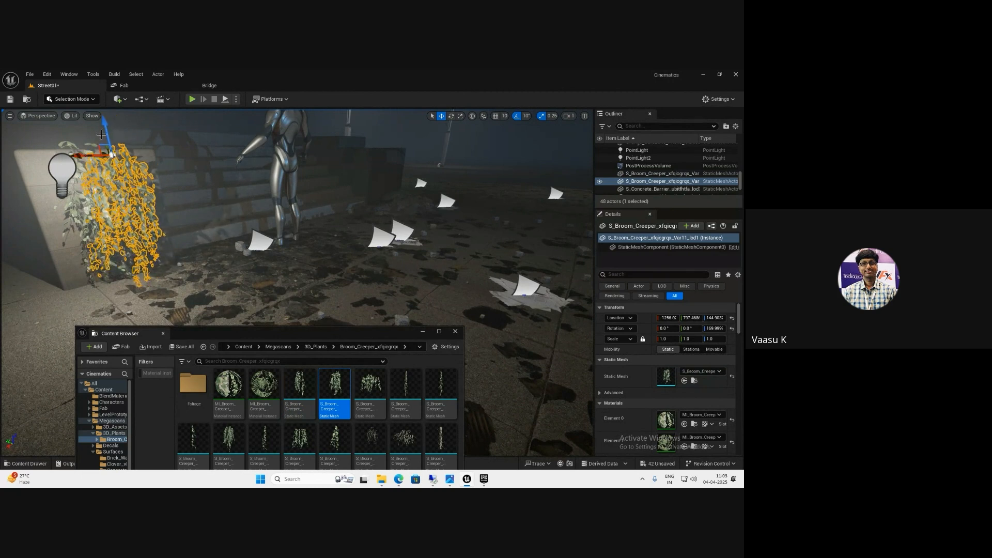
key(w)
mouse_move(140, 154)
right_down()
mouse_move(137, 163)
mouse_move(141, 146)
mouse_move(144, 160)
right_up()
key(s)
key(w)
Shift the first creeper along the block to about X -1220, Y 803 and Z 144
click(192, 217)
drag(164, 199, 150, 200)
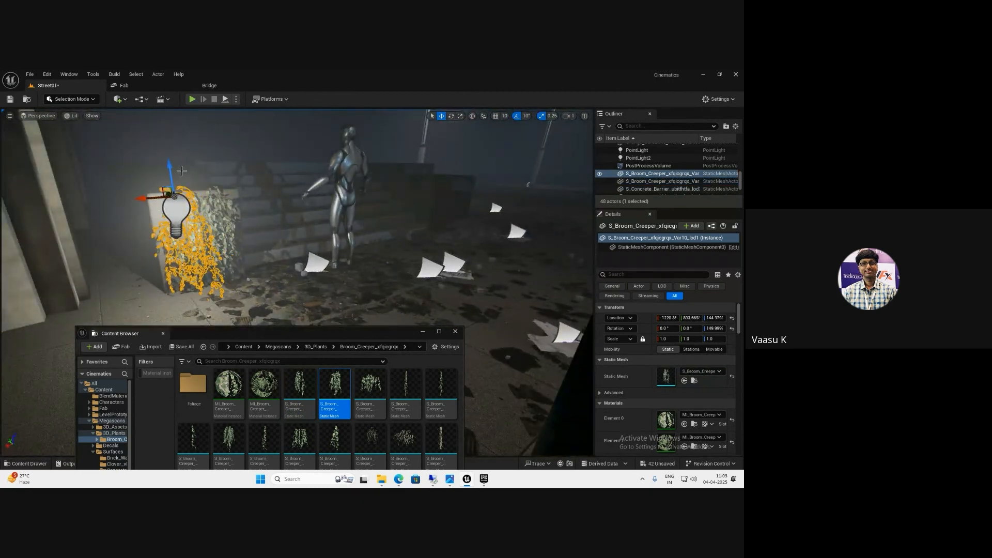
right_drag(164, 186, 162, 188)
key(s)
Duplicate both creepers together and move the copies onto the block at the far side of the stairs
ctrl+click(229, 223)
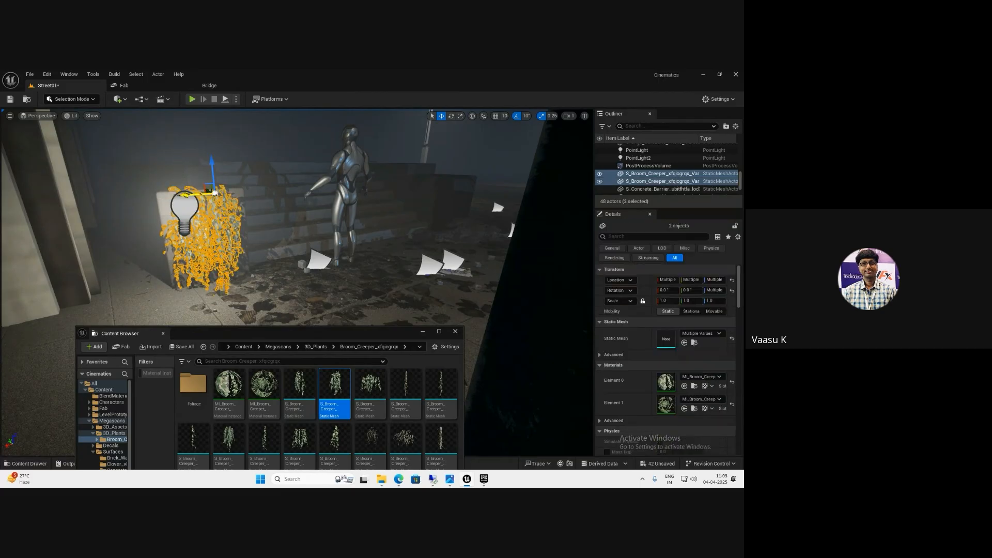
alt+drag(196, 190, 447, 182)
key(f)
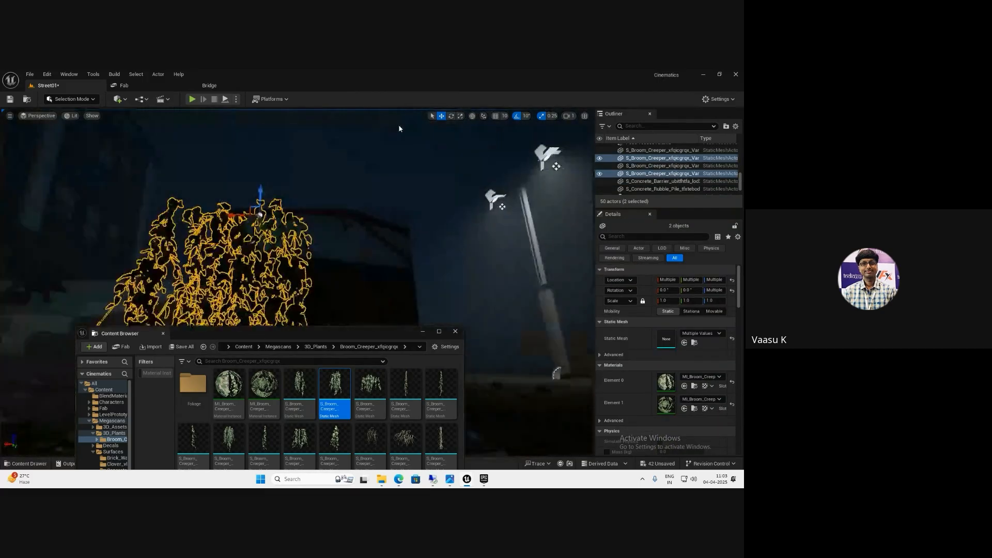
drag(320, 198, 313, 198)
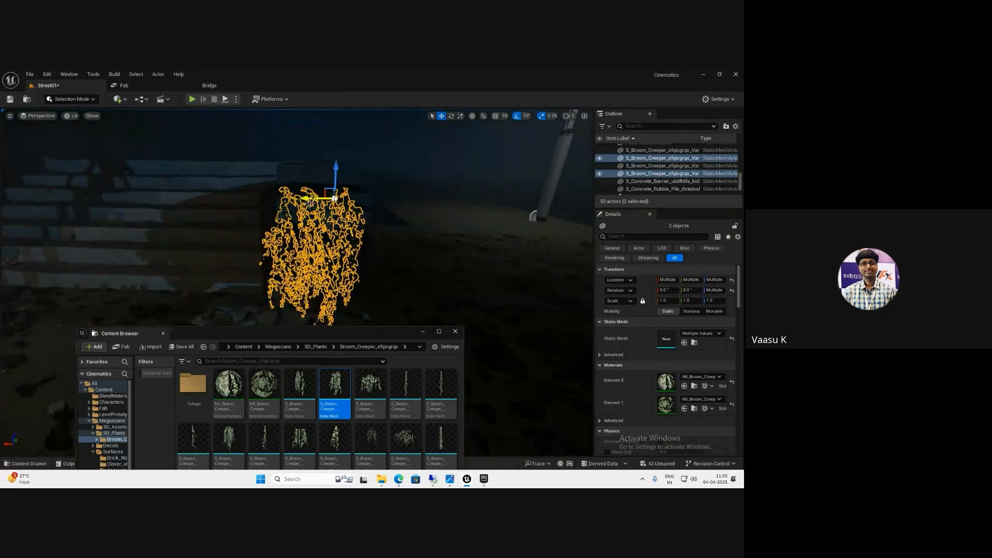
key(s)
right_drag(361, 222, 387, 248)
key(w)
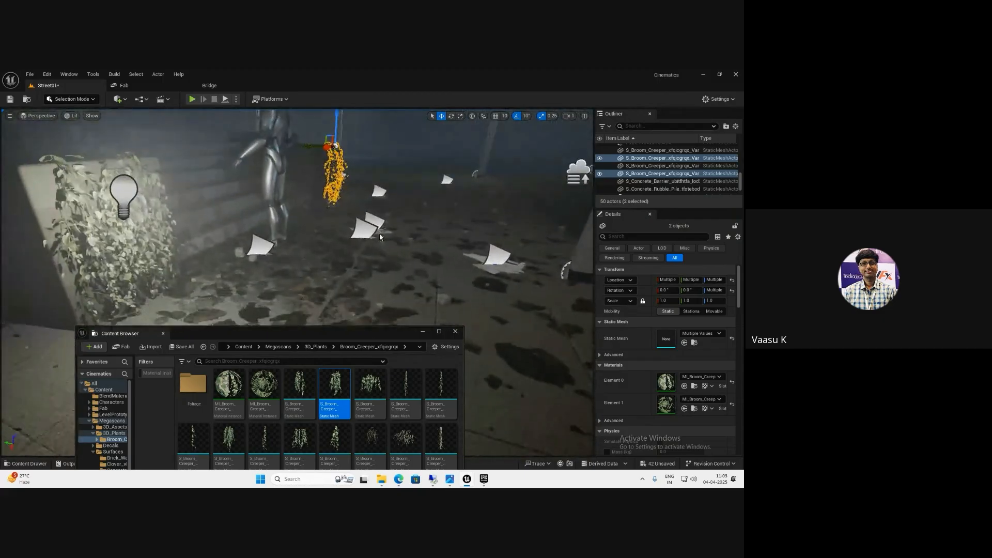
Add another Broom Creeper Var10 on the adjacent side of the near block, rotated about -100° on Z, with a copy at about Y 809
right_drag(382, 290, 362, 289)
drag(300, 403, 333, 198)
key(e)
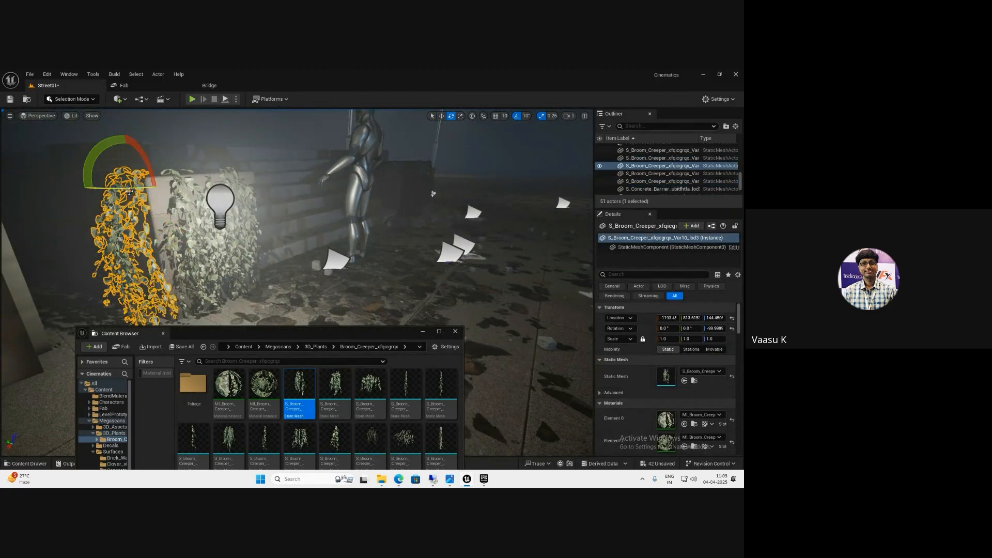
key(w)
mouse_move(123, 181)
mouse_down()
mouse_move(99, 182)
mouse_move(120, 181)
mouse_up()
key(ctrl+z)
Minimize the floating content browser and review the street scene and new creepers in game view
click(423, 332)
key(s)
right_drag(422, 385, 400, 235)
key(w)
key(g)
right_drag(222, 193, 207, 217)
key(s)
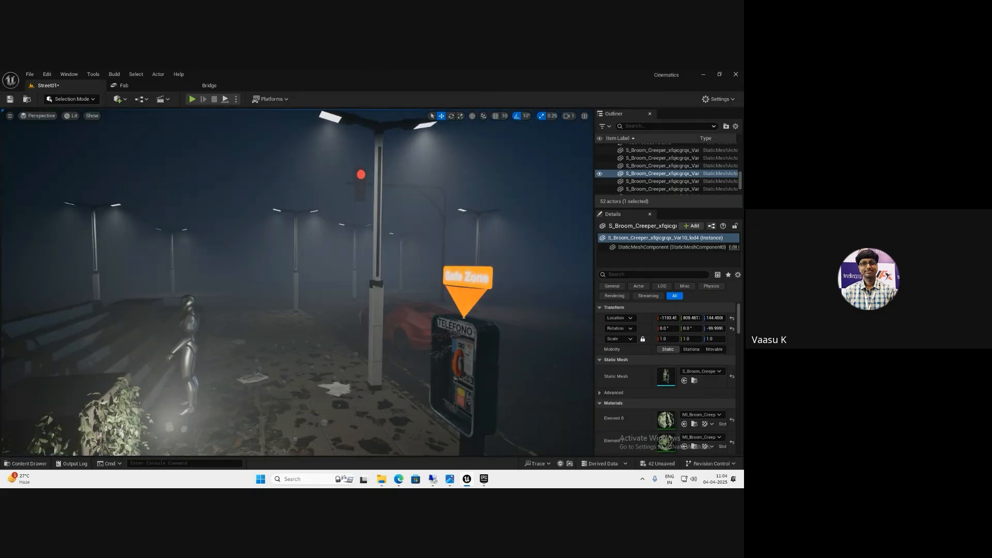
key(super+d)
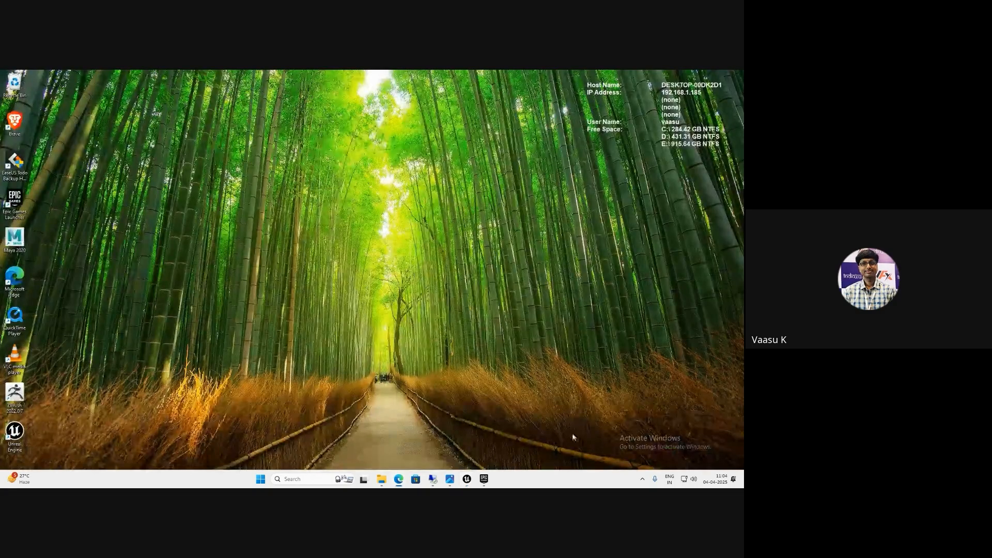
key(super+d)
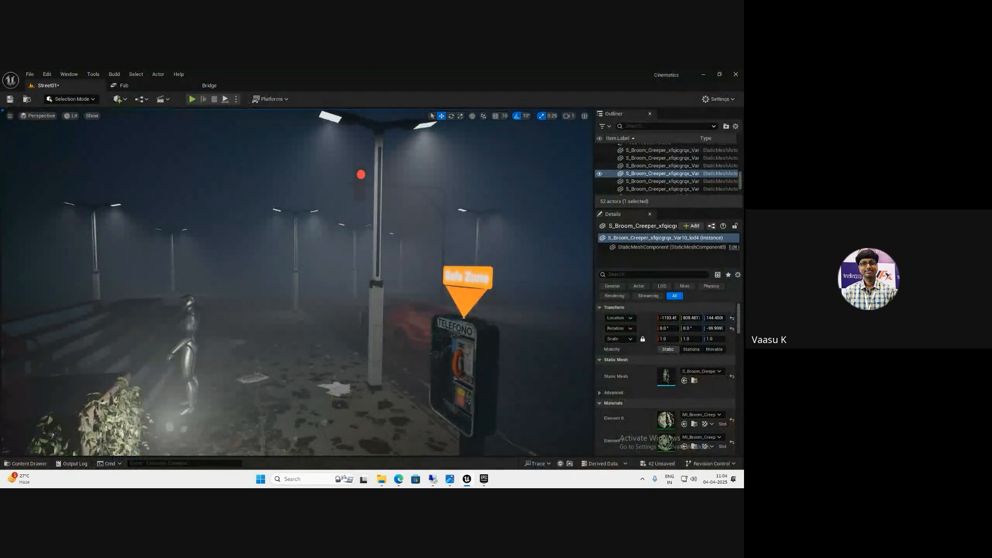
Create a new material named M_BlinkingLight in the NightStreet content folder
click(27, 463)
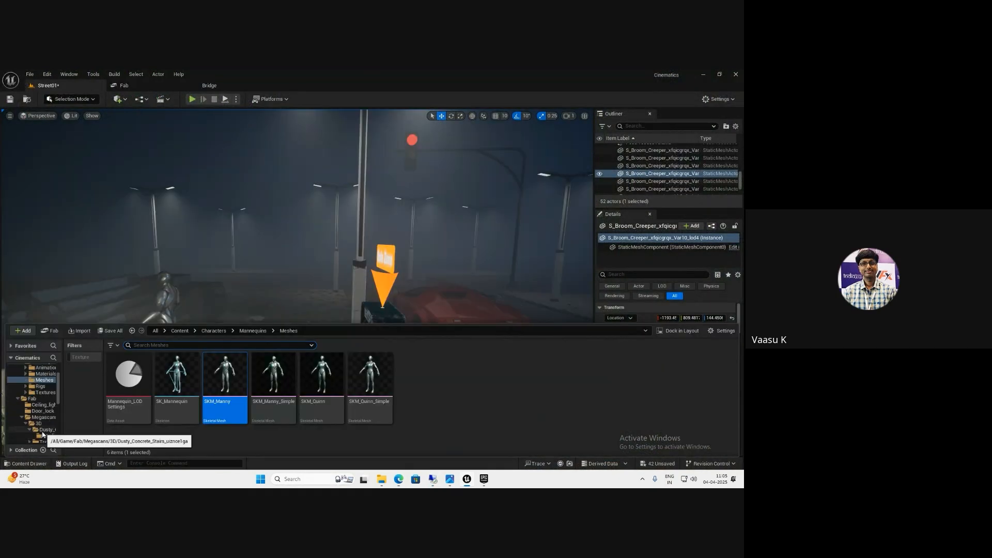
scroll(47, 407, up, 5)
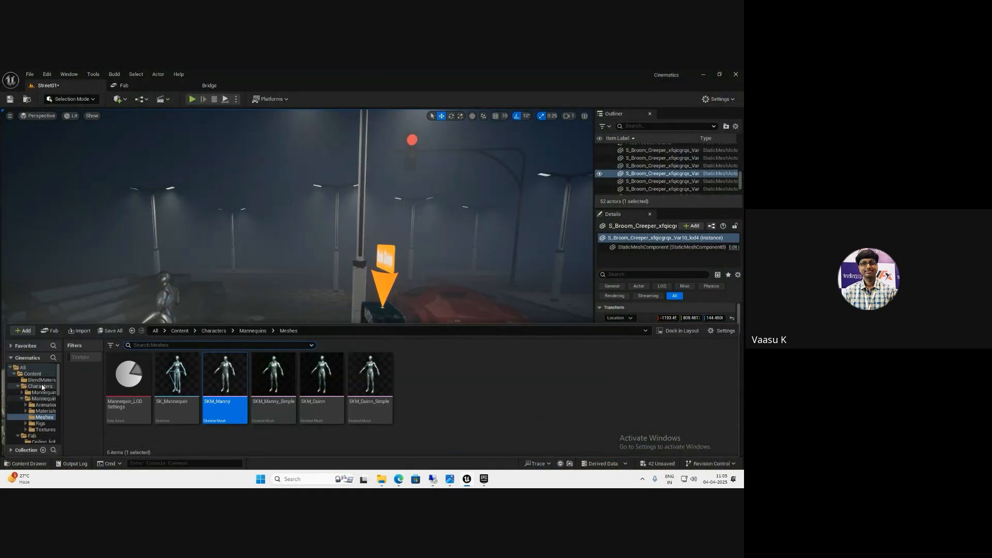
click(32, 373)
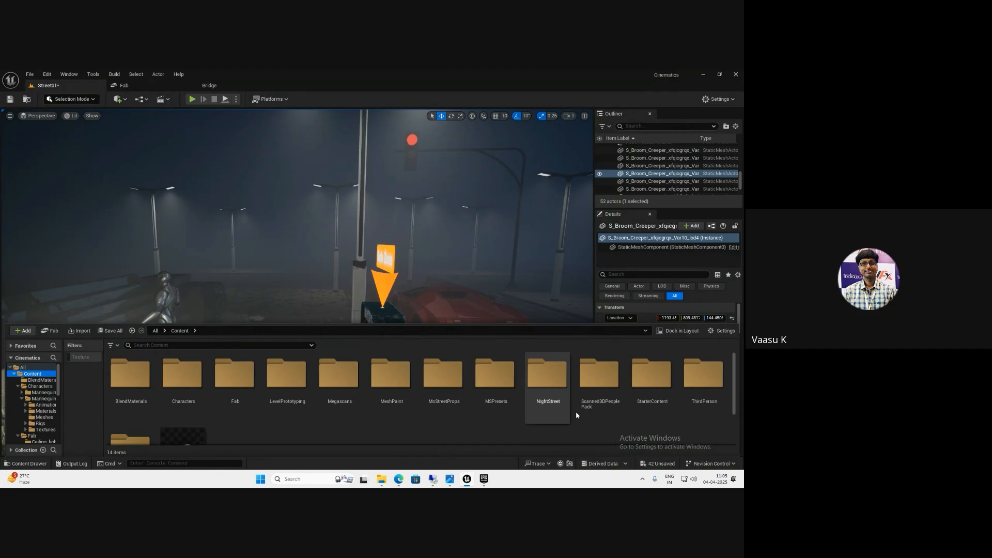
double_click(551, 377)
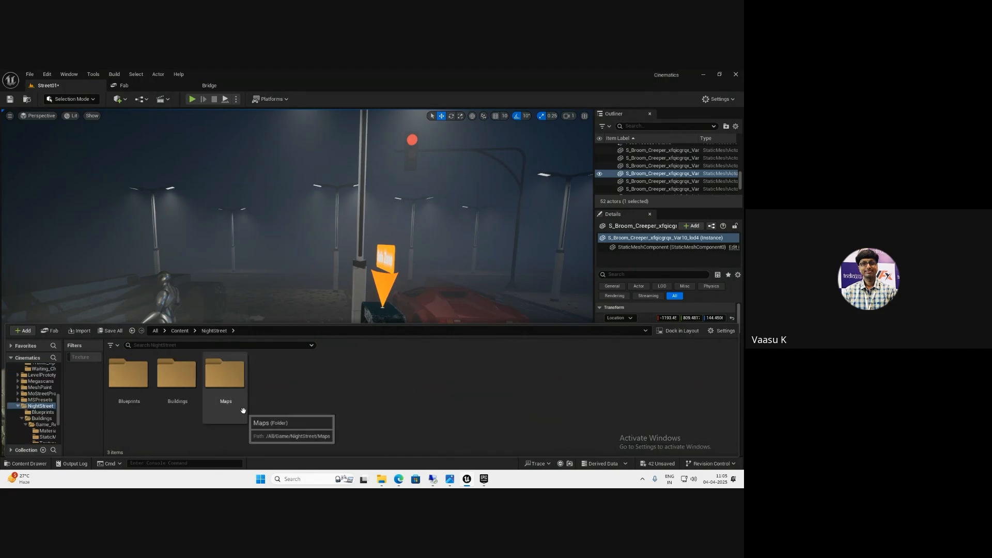
right_click(300, 404)
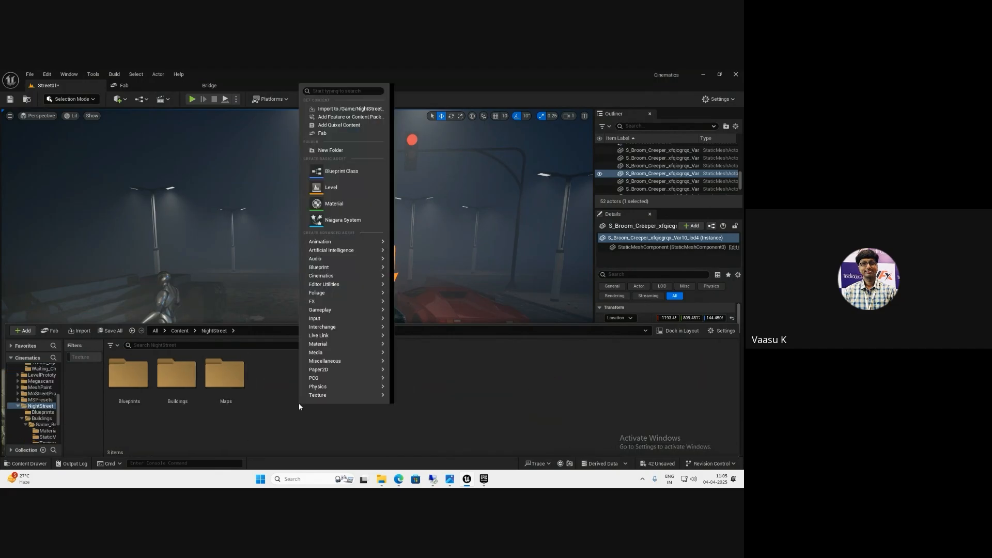
click(334, 203)
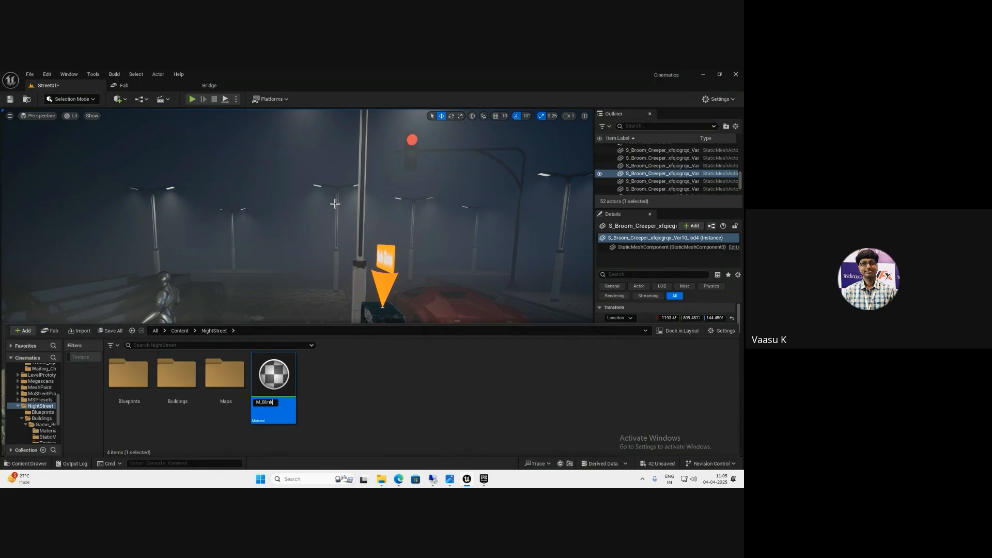
text(M_BlinkingLight)
key(Return)
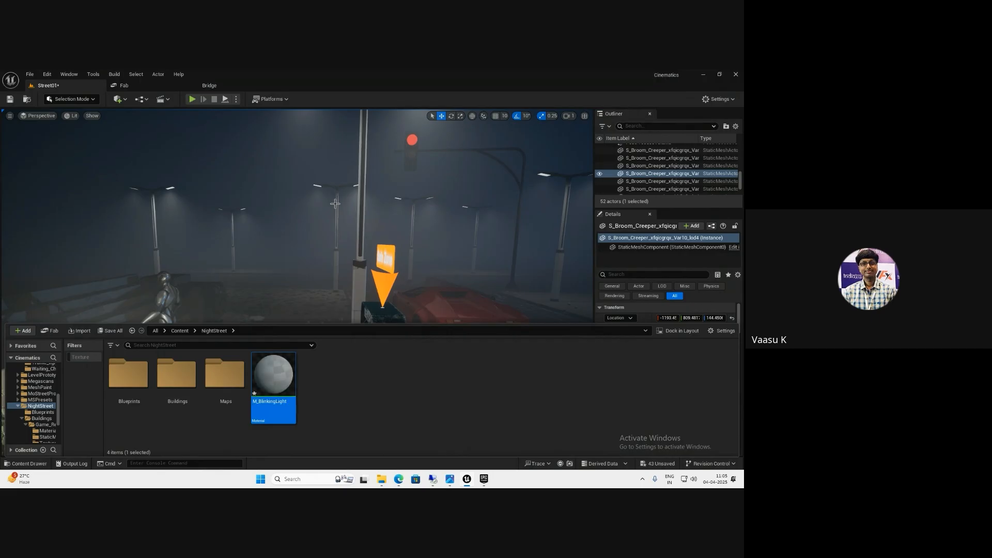
Open the M_BlinkingLight material and set its material domain to Light Function
double_click(274, 374)
click(86, 323)
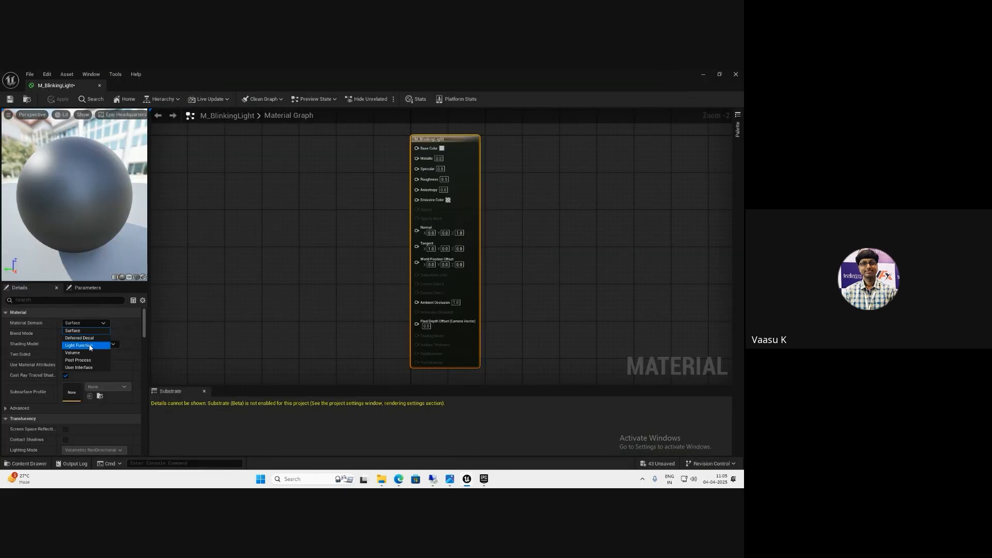
click(89, 346)
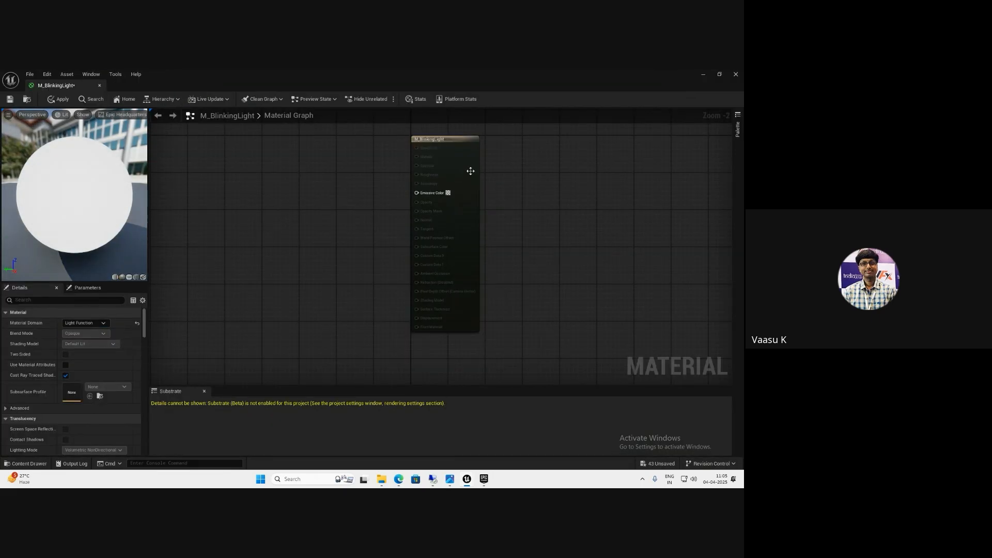
scroll(325, 213, up, 2)
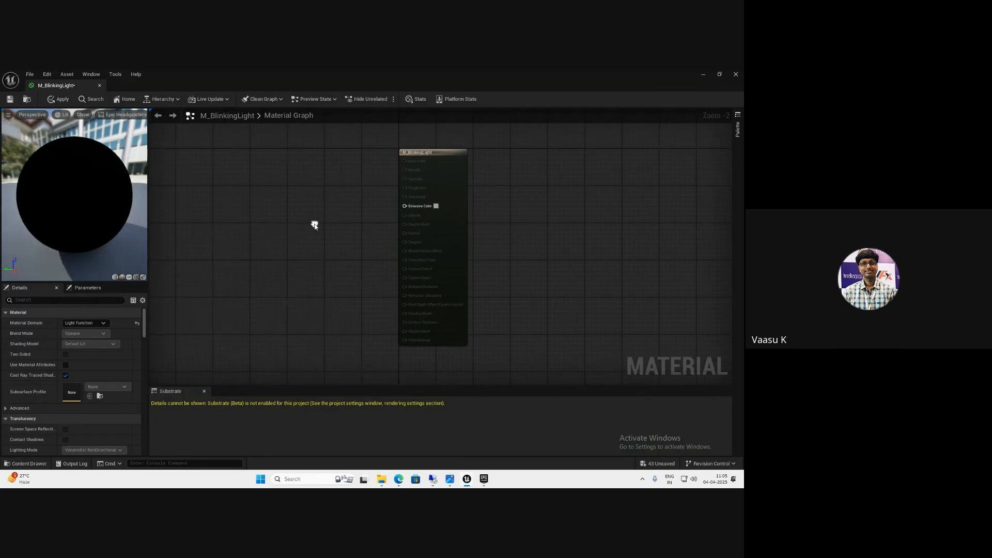
right_drag(314, 226, 343, 235)
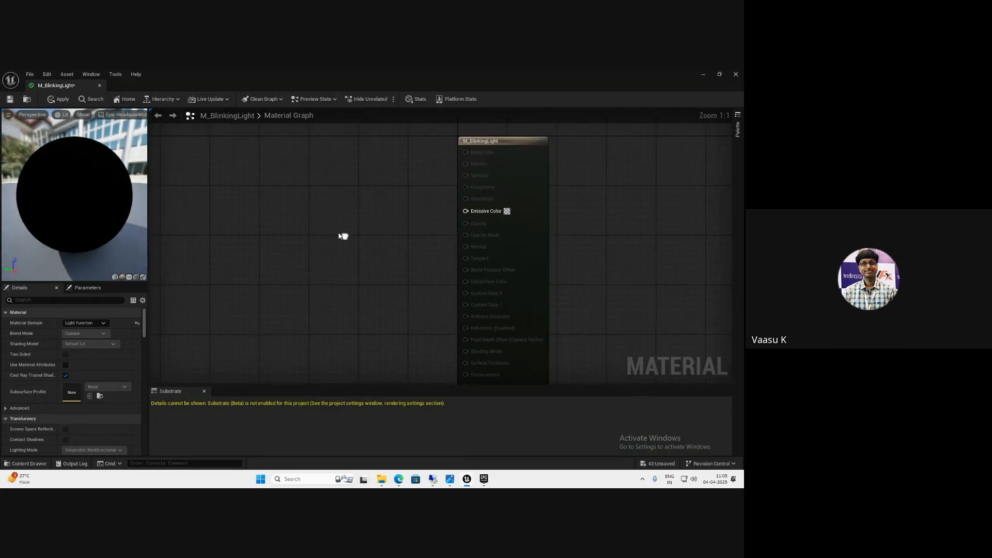
right_drag(261, 215, 283, 222)
Remove the stray Texture Sample node, then add a Time node and feed its output into a new Sine node
click(251, 215)
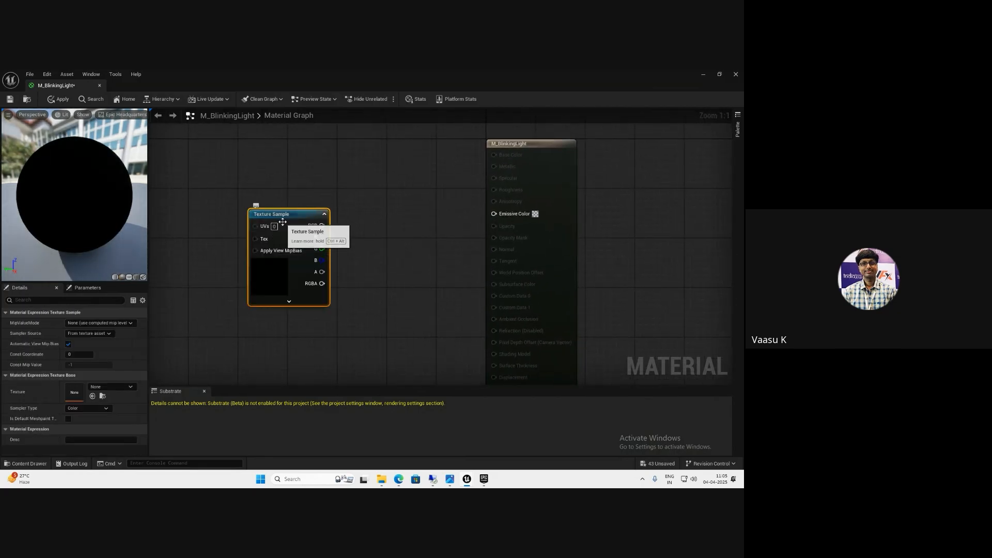
key(Delete)
right_click(272, 220)
text(time)
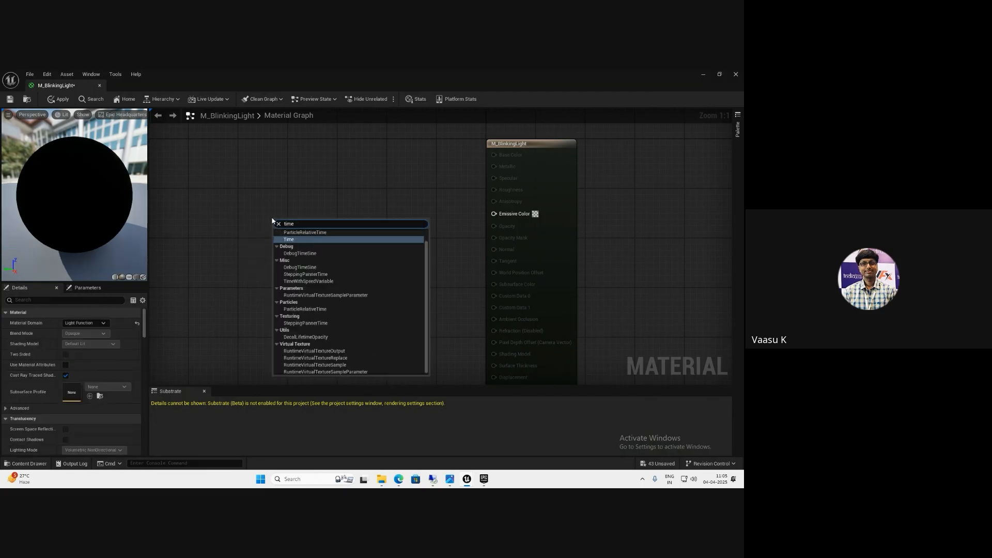
key(Return)
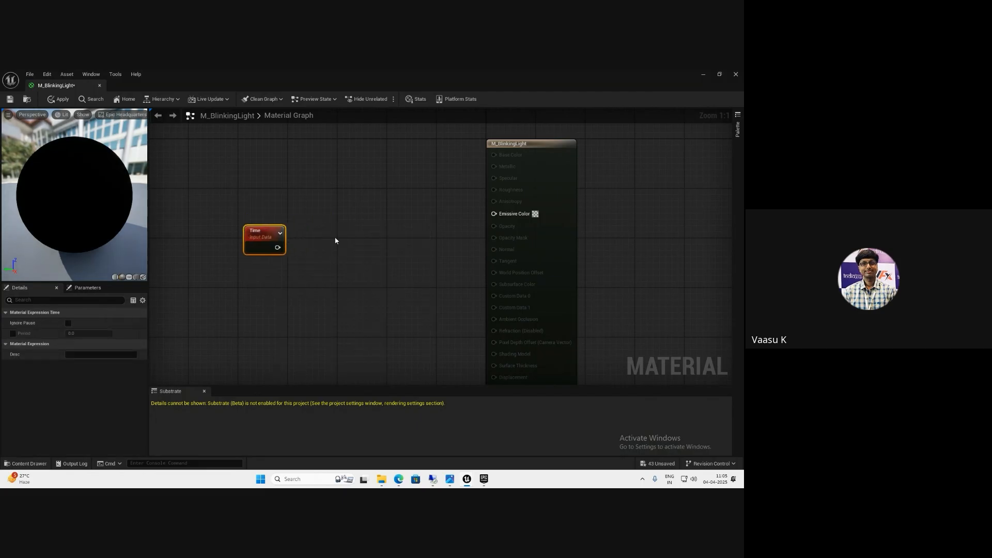
drag(279, 248, 320, 248)
text(sine)
key(Return)
click(344, 210)
right_drag(344, 211, 361, 235)
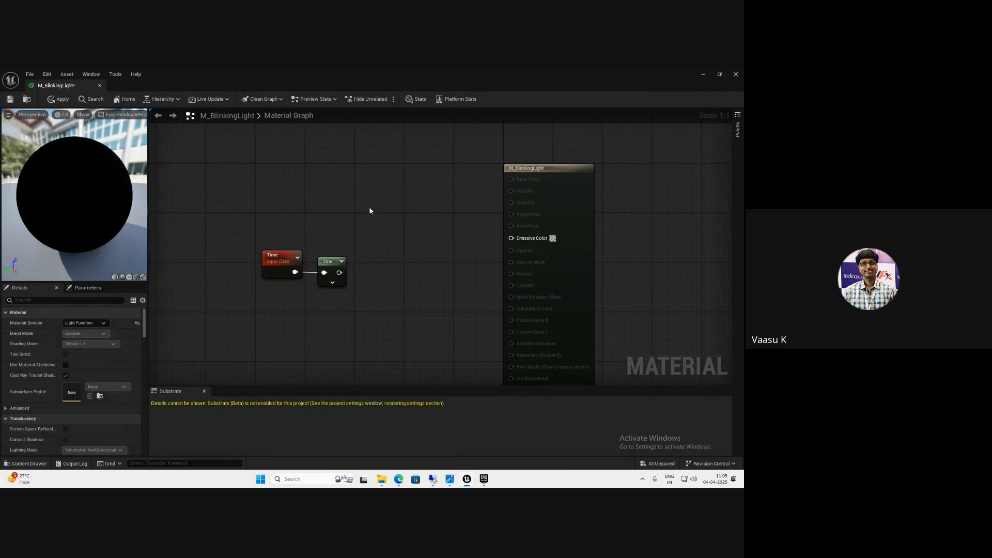
Add a Multiply node and connect the Sine output to its B input
click(381, 237)
drag(408, 238, 419, 226)
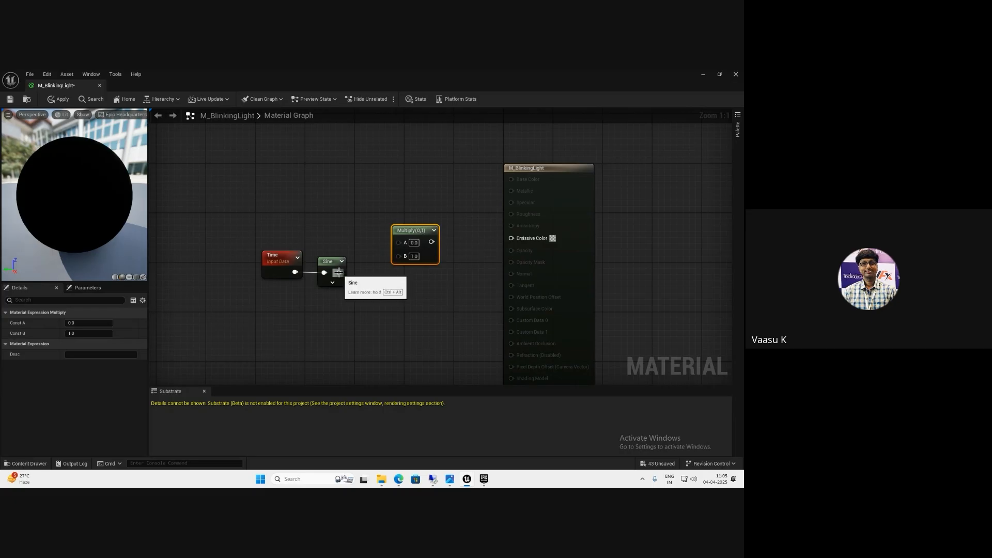
drag(338, 272, 424, 213)
Promote the Multiply node's A input to a parameter, place it above the Sine node, and set its default value to 10
right_click(411, 229)
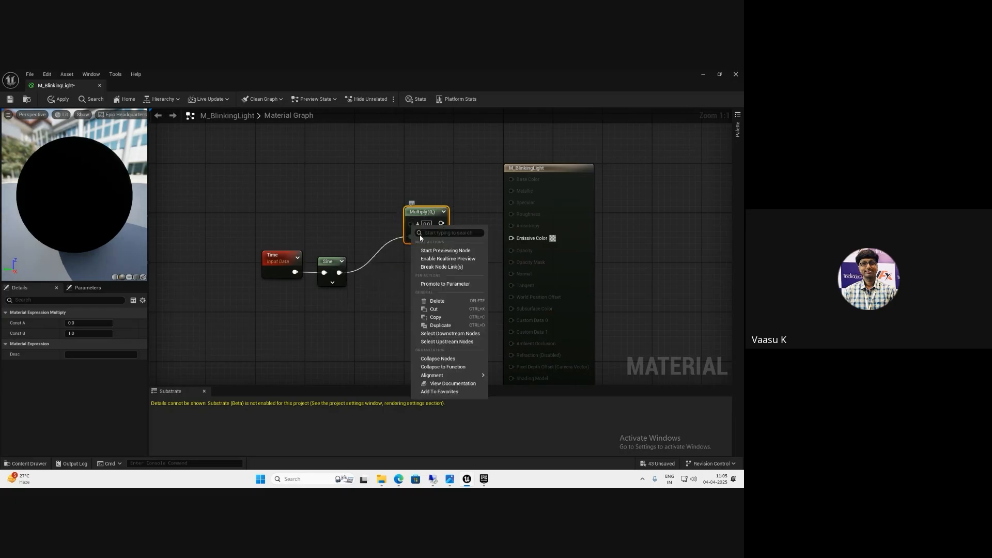
click(444, 283)
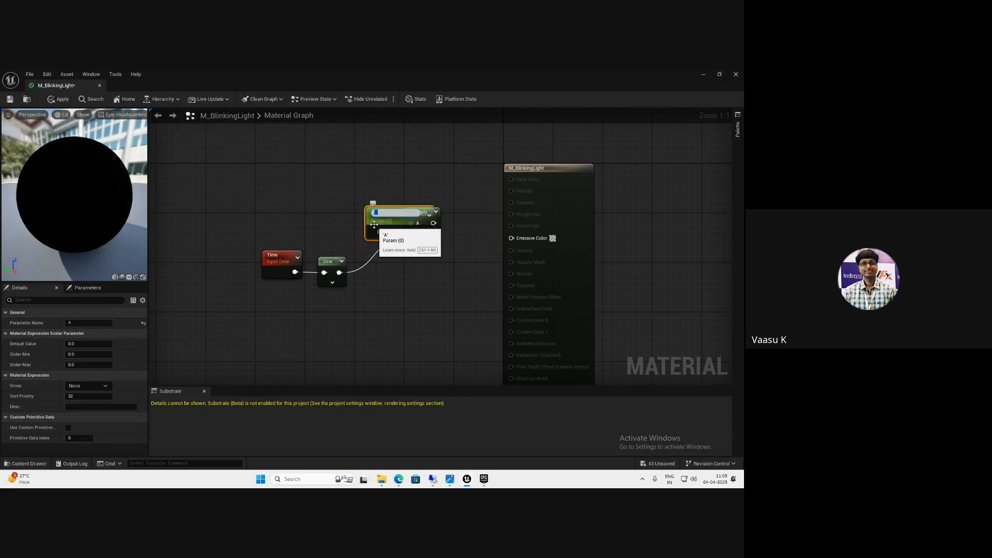
drag(374, 224, 313, 206)
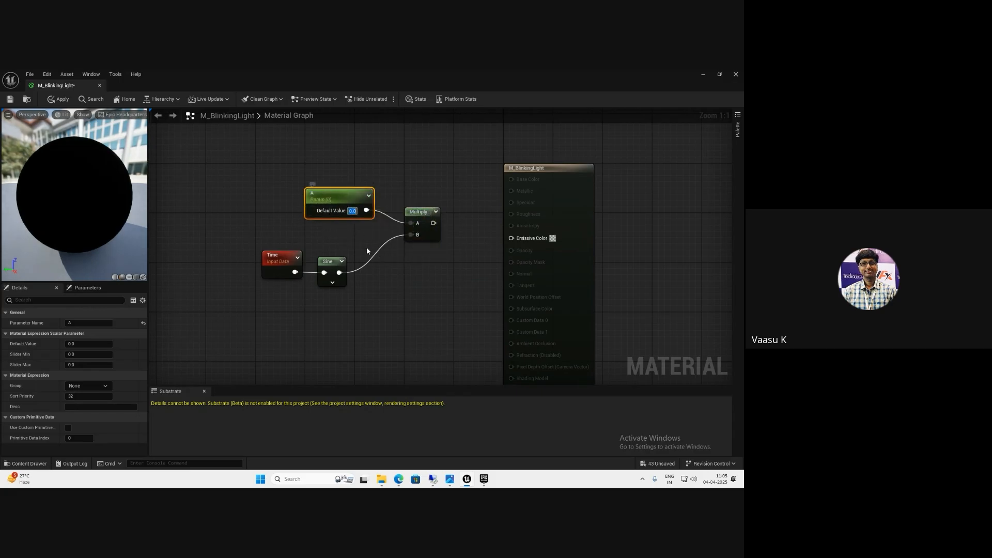
text(10)
key(Return)
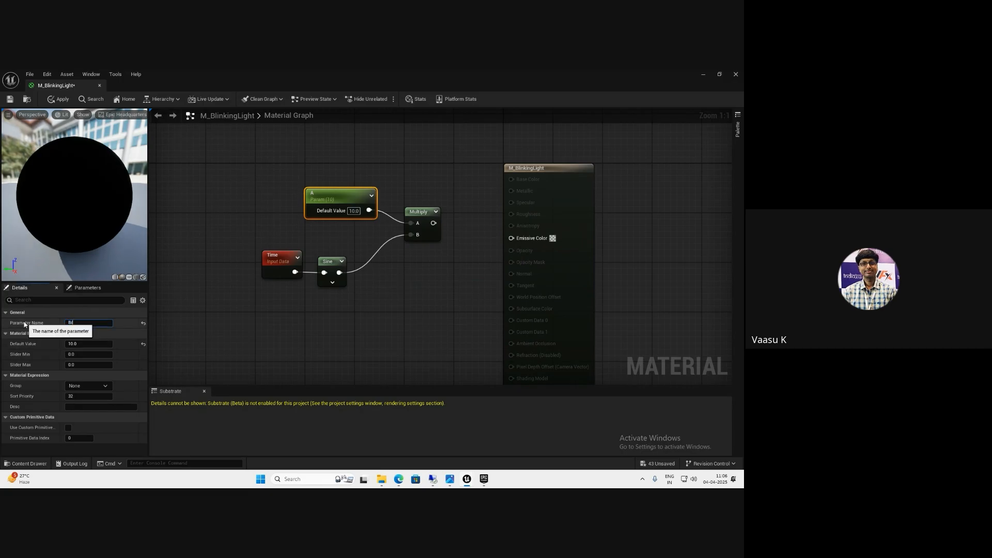
Name the scalar parameter Brightness and connect the Multiply output to the material's Emissive Color input
text(Brightness)
key(Return)
drag(434, 222, 511, 237)
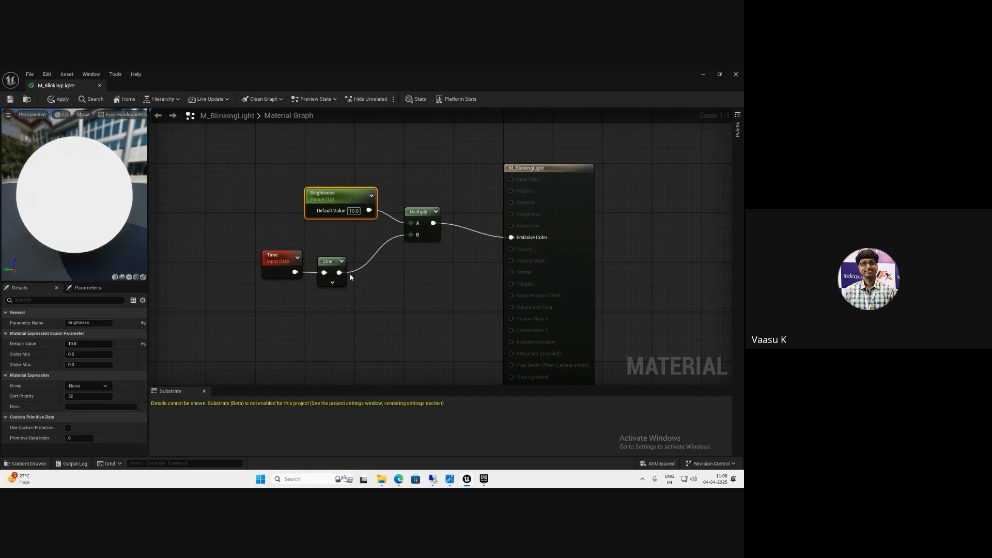
Insert a Frac node between the Sine output and Multiply's B input, aligned in a row with the Sine node
drag(339, 273, 391, 295)
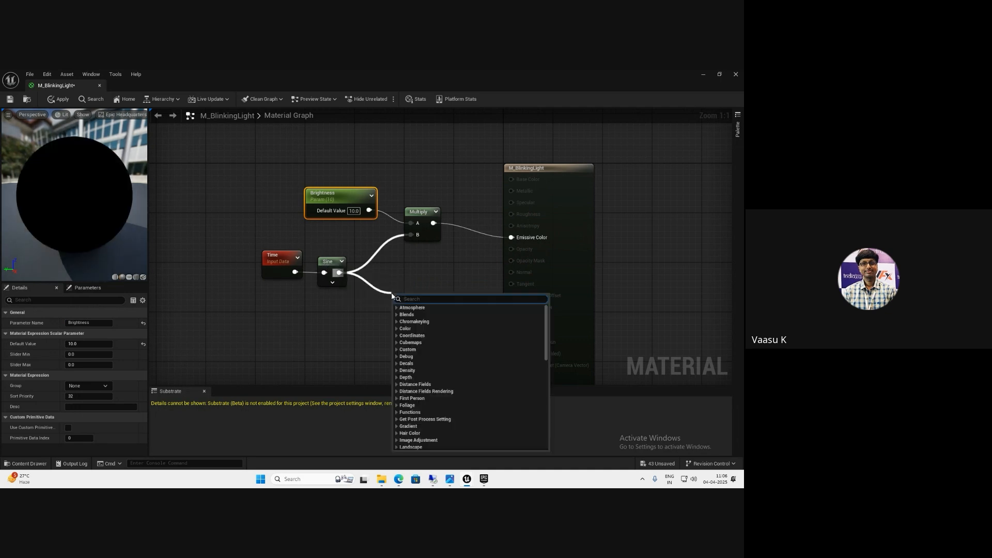
text(fre)
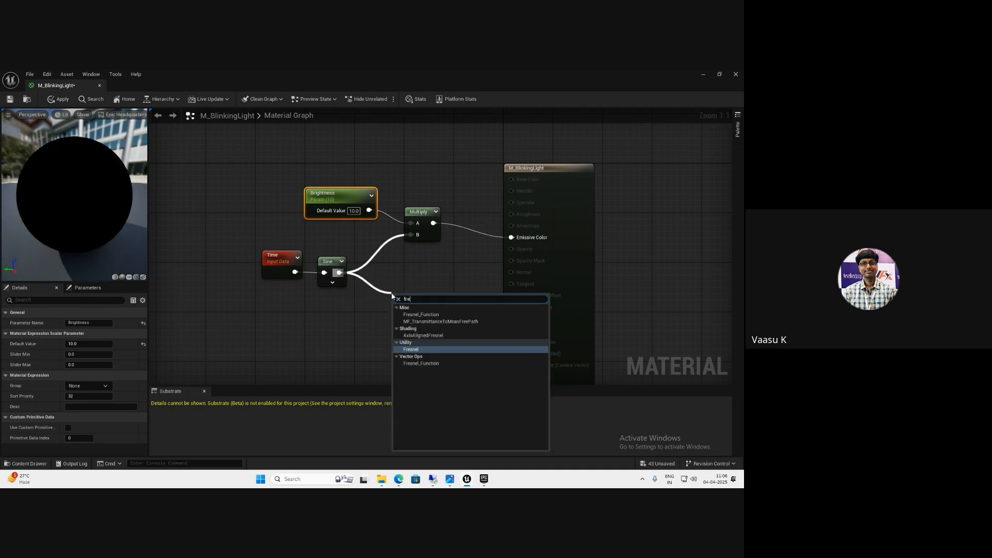
key(BackSpace)
text(ac)
key(Return)
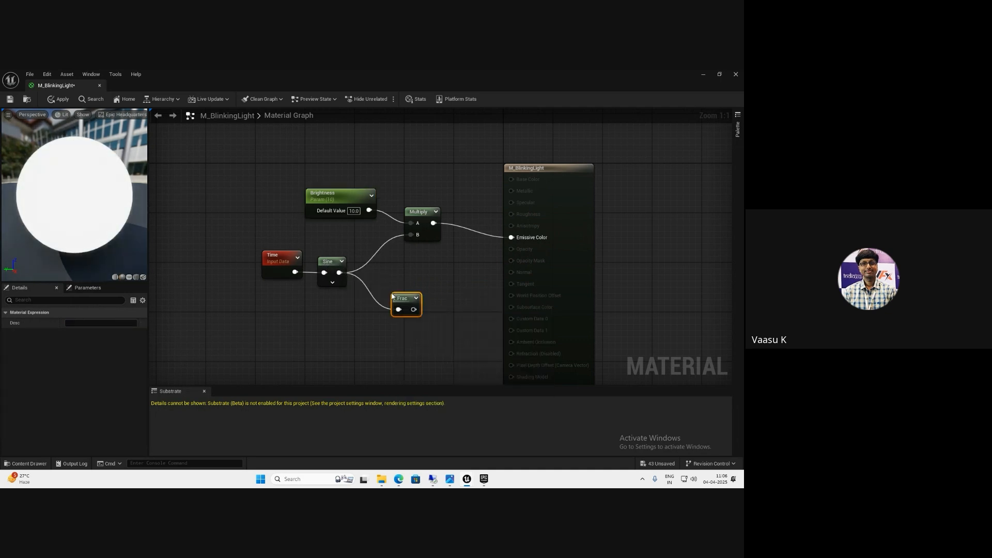
drag(391, 296, 414, 277)
drag(417, 241, 413, 242)
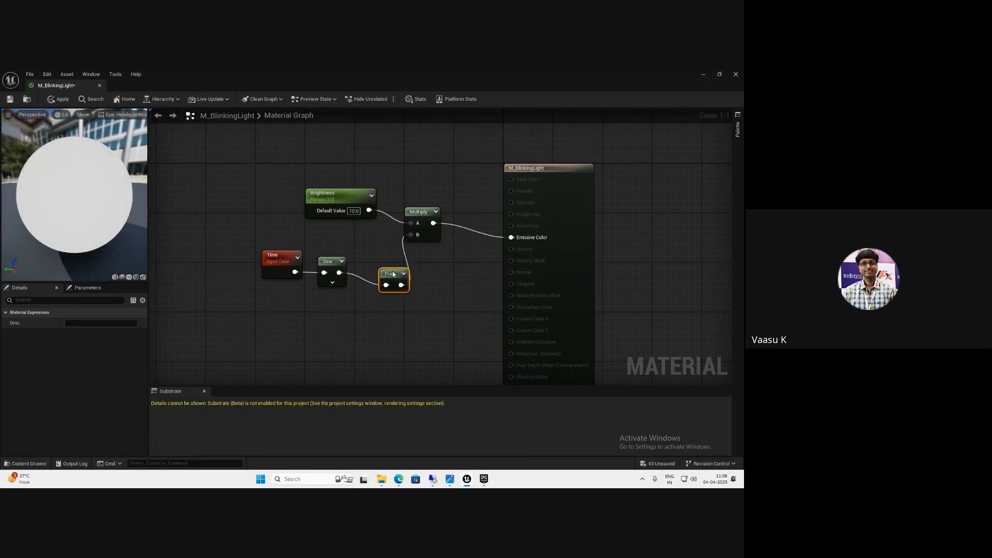
drag(392, 274, 380, 261)
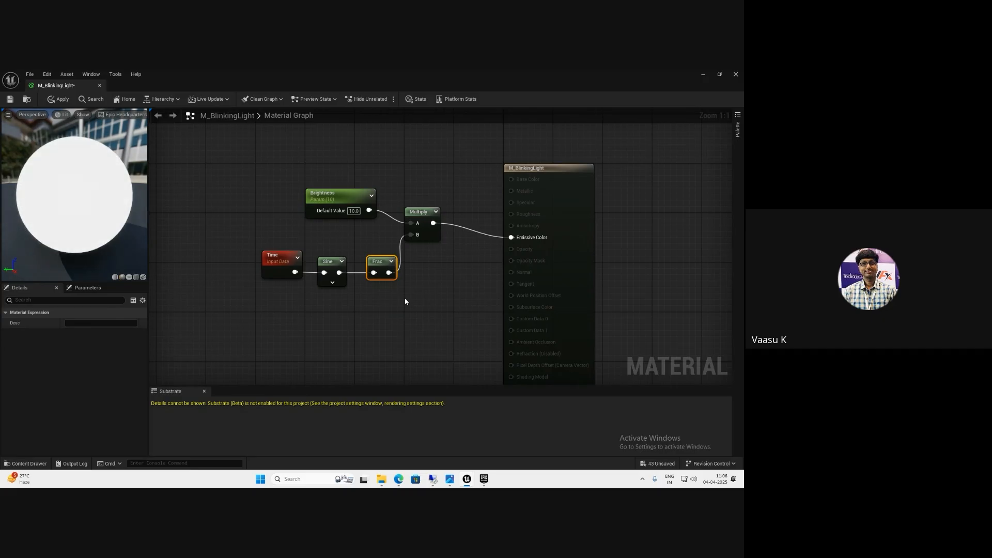
Space out the graph by moving the Time, Sine and Frac nodes left and the Multiply and material result nodes right
click(238, 256)
drag(238, 254, 385, 273)
drag(385, 267, 365, 268)
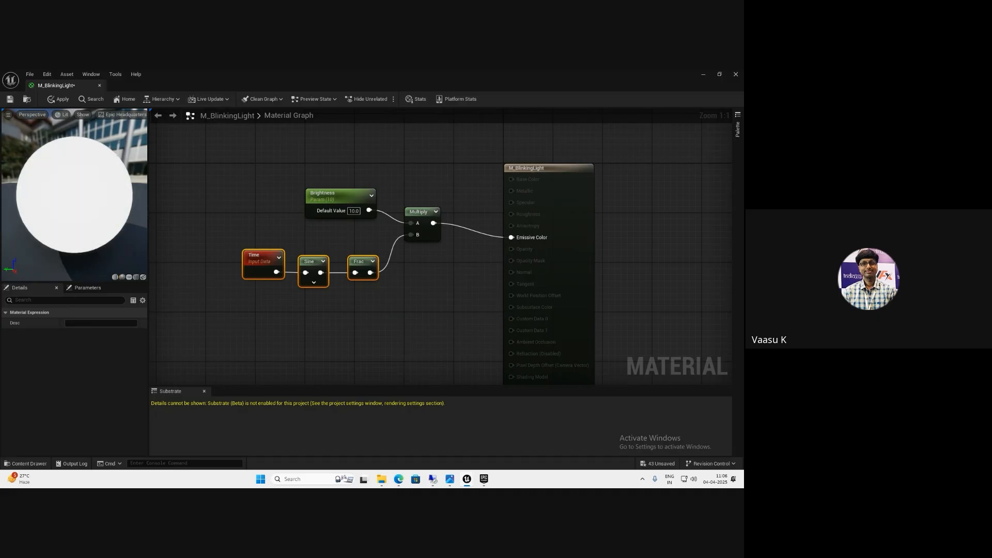
drag(542, 168, 585, 149)
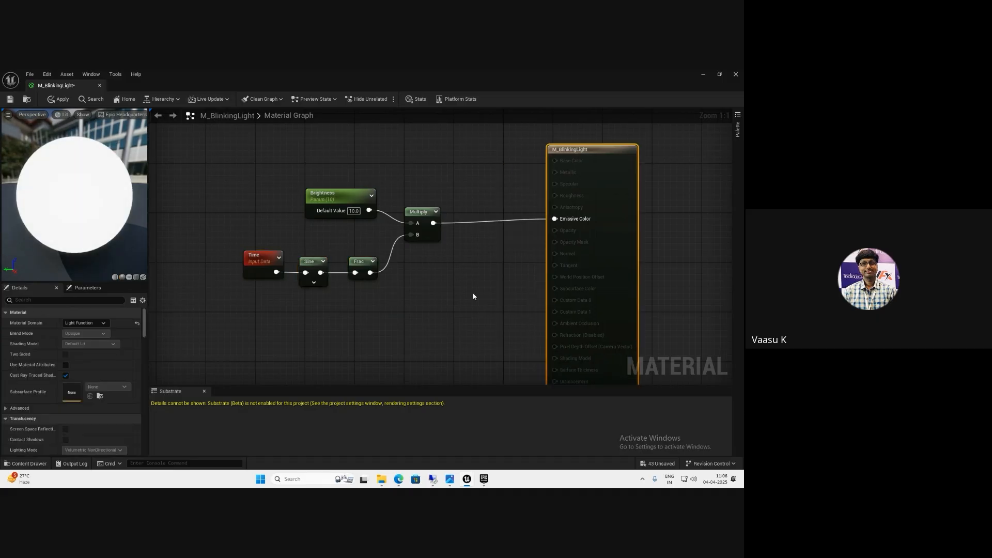
right_drag(472, 294, 406, 297)
click(401, 213)
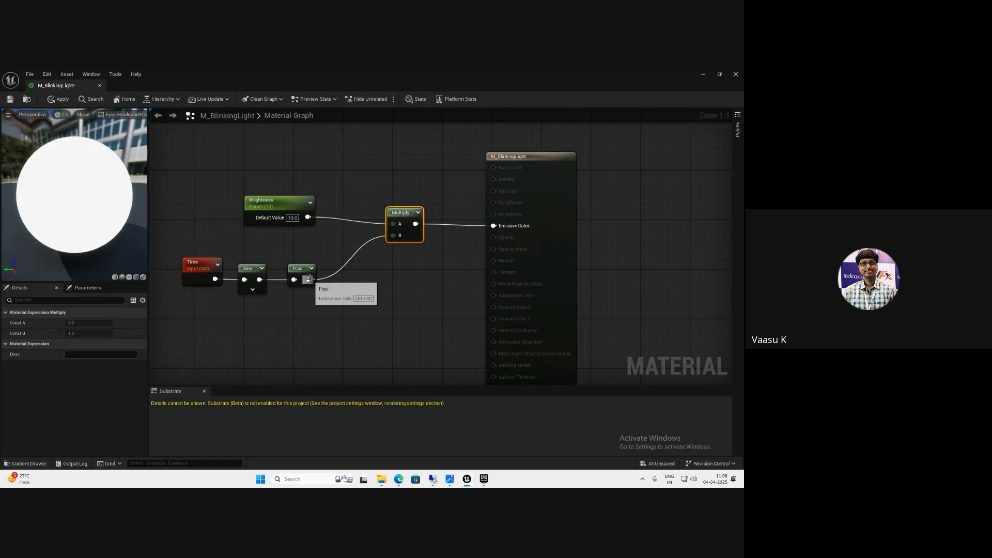
Insert an Add node between the Frac output and Multiply's B input
drag(368, 303, 369, 302)
text(add)
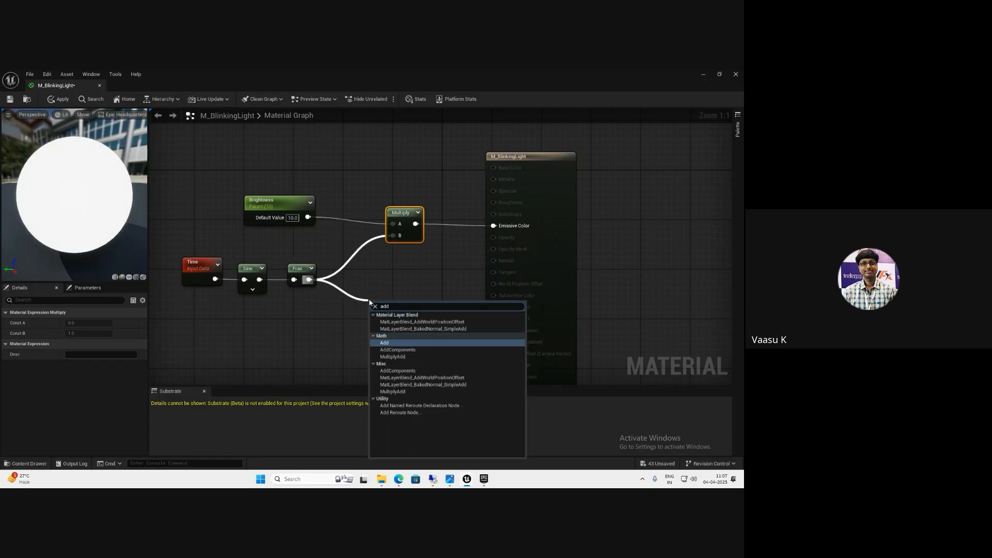
key(Return)
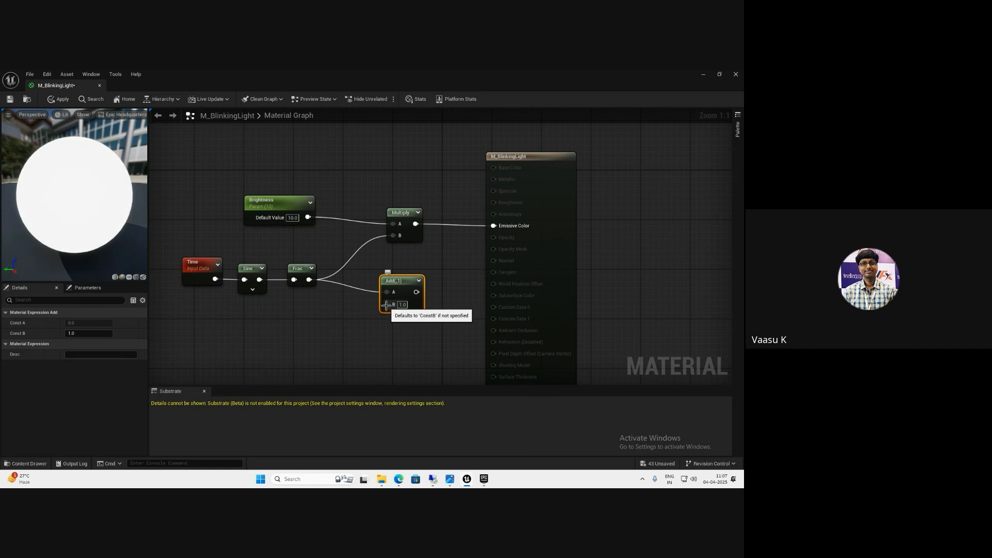
click(404, 305)
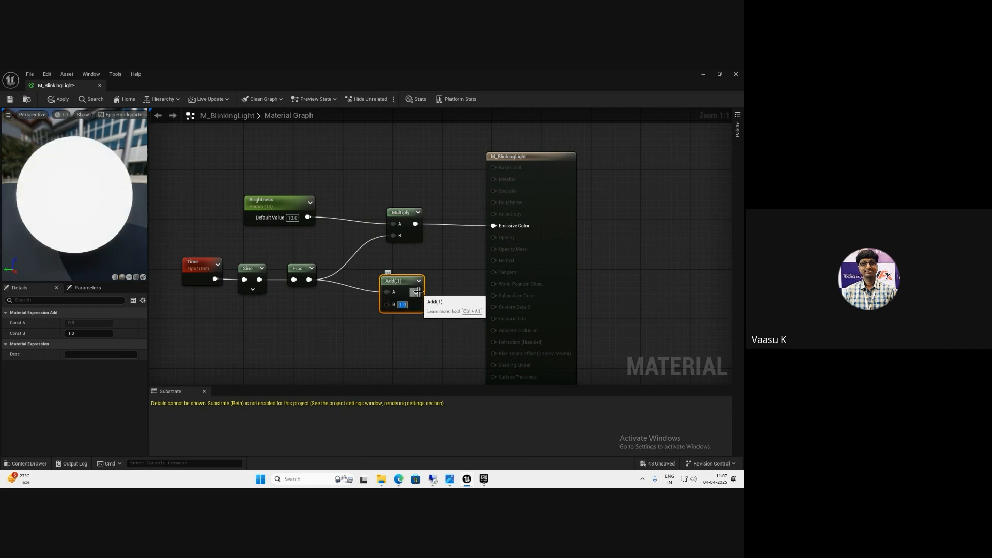
drag(416, 291, 393, 235)
drag(387, 280, 362, 262)
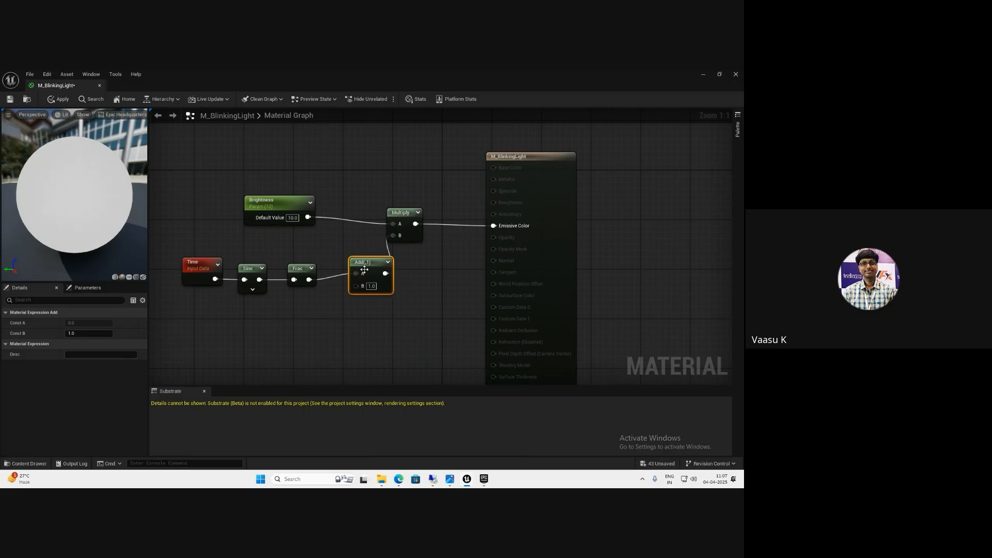
Try 0.5 and 0.2 as the Add node's B value
text(0.5)
key(Return)
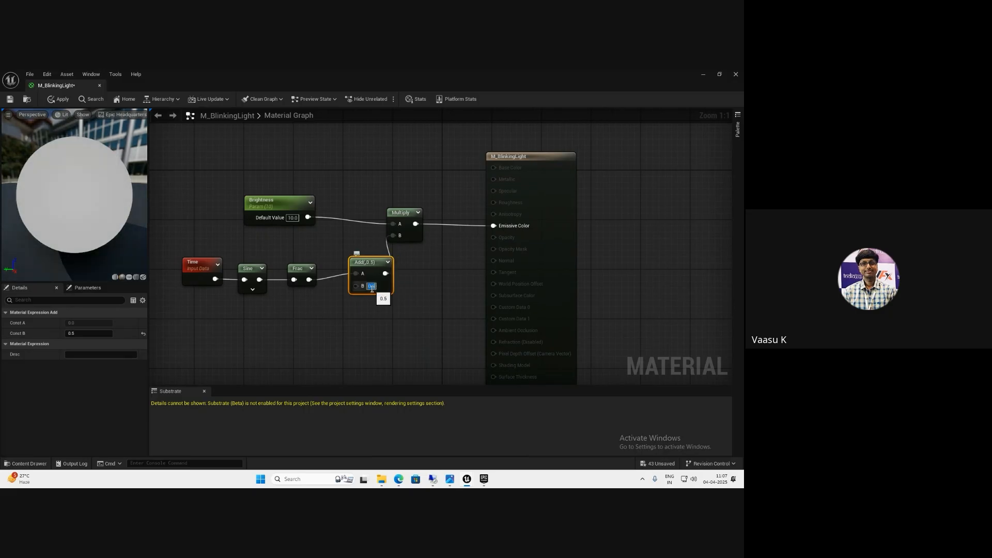
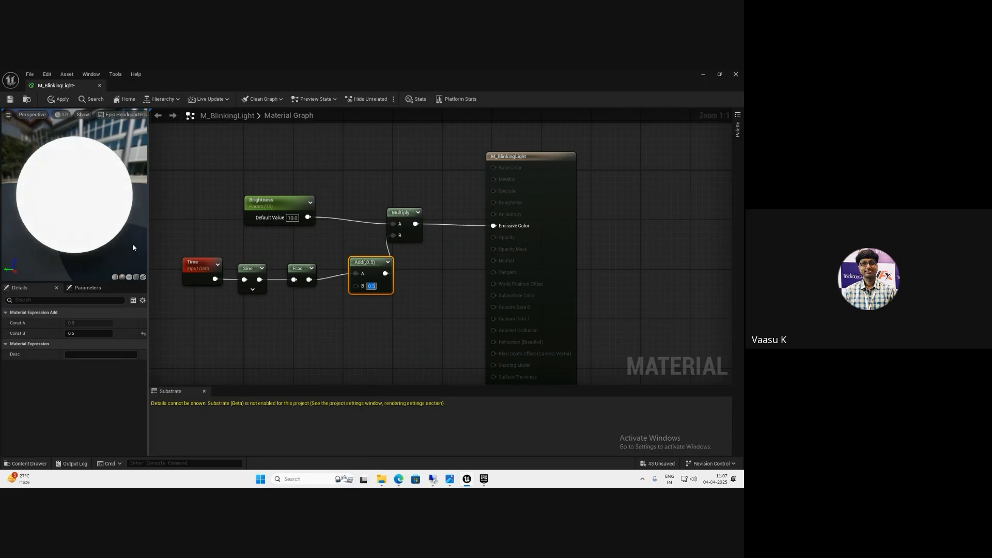
text(0.2)
key(Return)
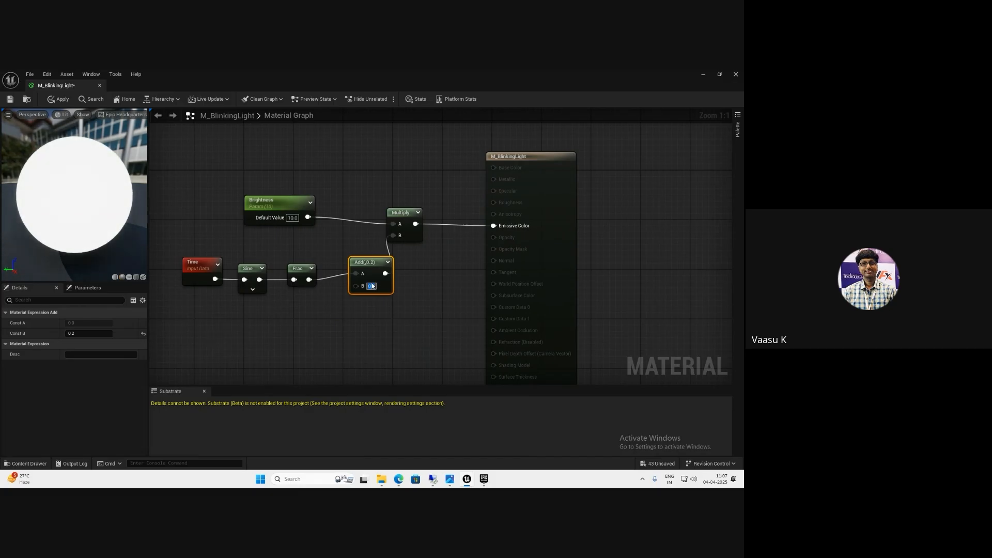
Replace the Add node with a direct connection from Frac to Multiply's B input and save the material
key(Delete)
drag(309, 280, 404, 237)
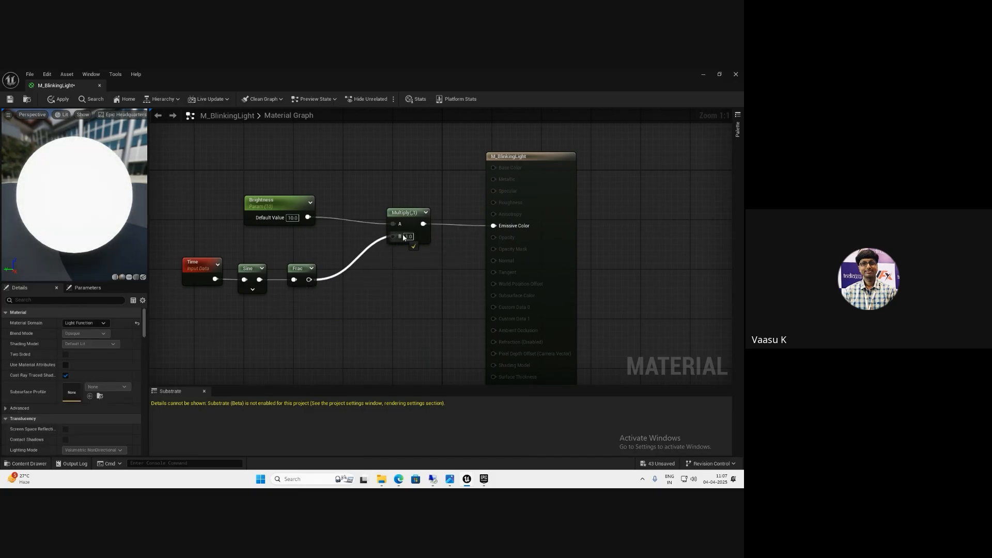
click(10, 99)
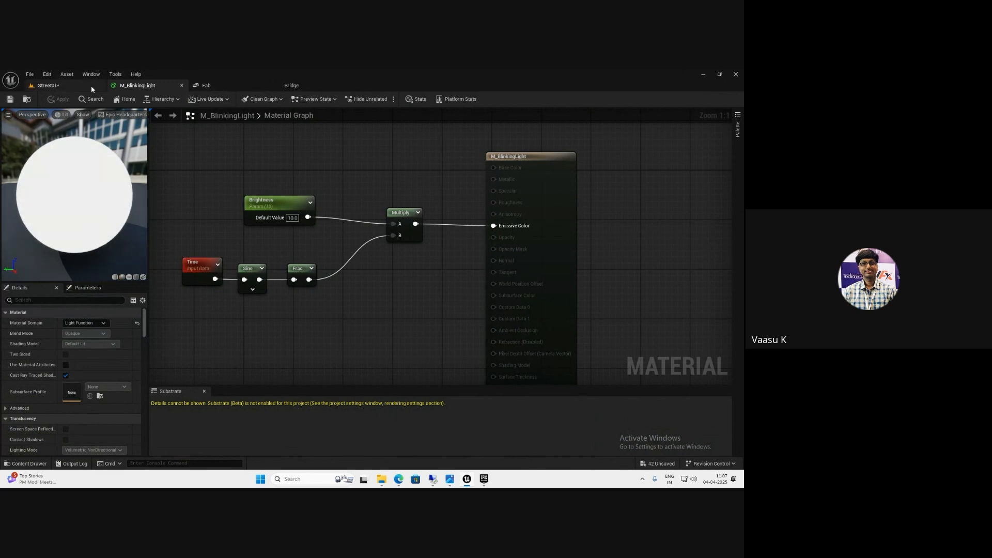
Return to the Street01 level and open the blueprint of the street light behind the phone booth, BP_StreetLight2
click(88, 85)
click(382, 288)
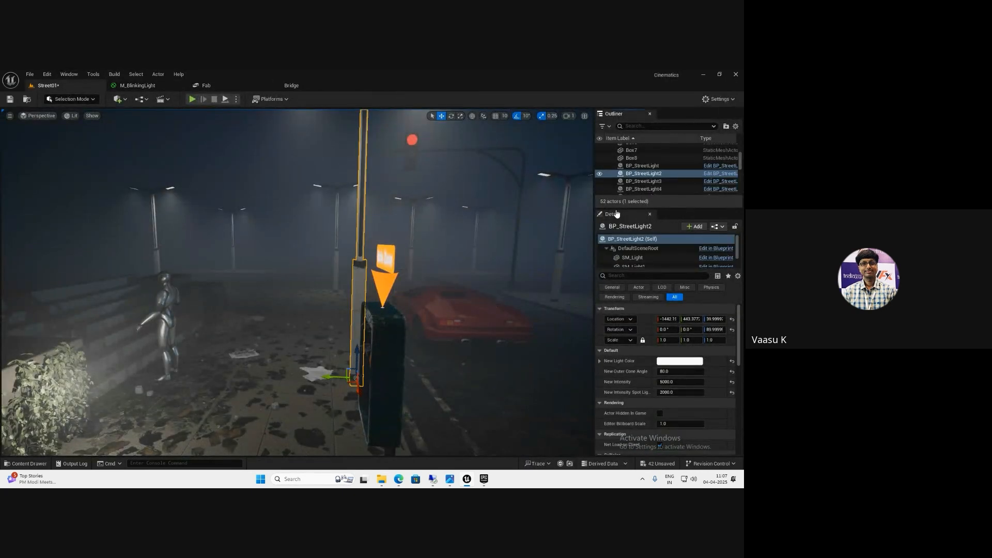
click(707, 174)
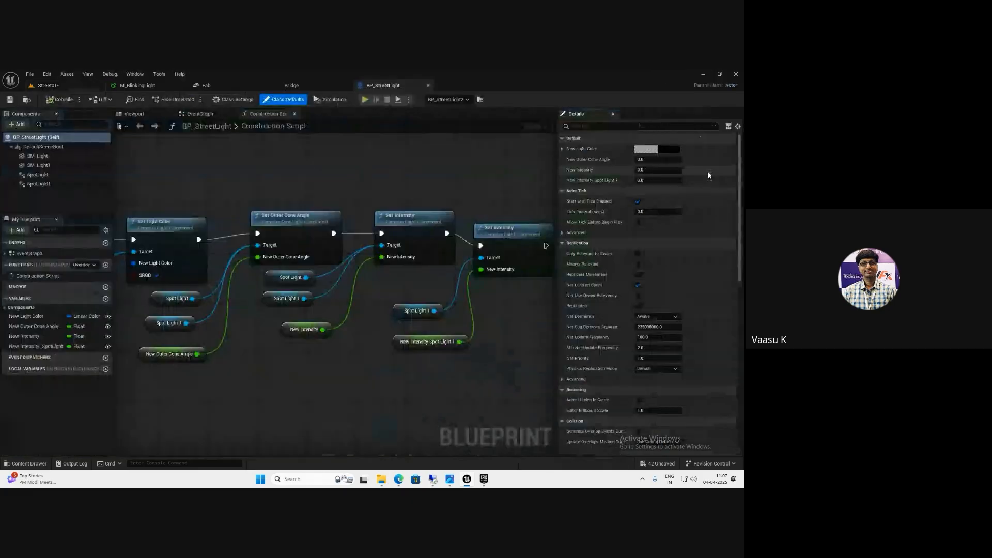
Assign M_BlinkingLight as the light function material of the blueprint's SpotLight and SpotLight1, and check it in the Street01 level
click(37, 175)
shift+click(38, 184)
scroll(621, 352, down, 5)
scroll(643, 356, down, 6)
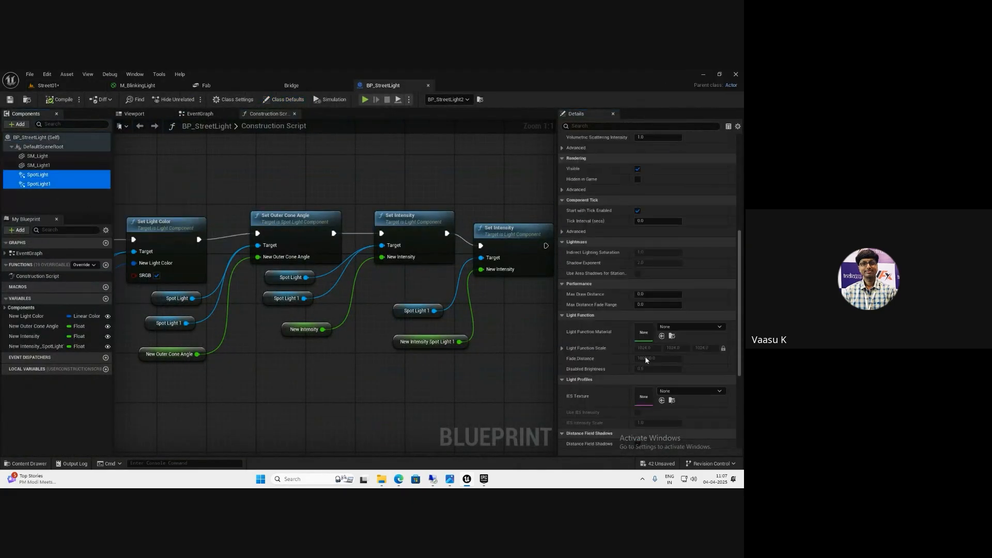
scroll(613, 340, down, 1)
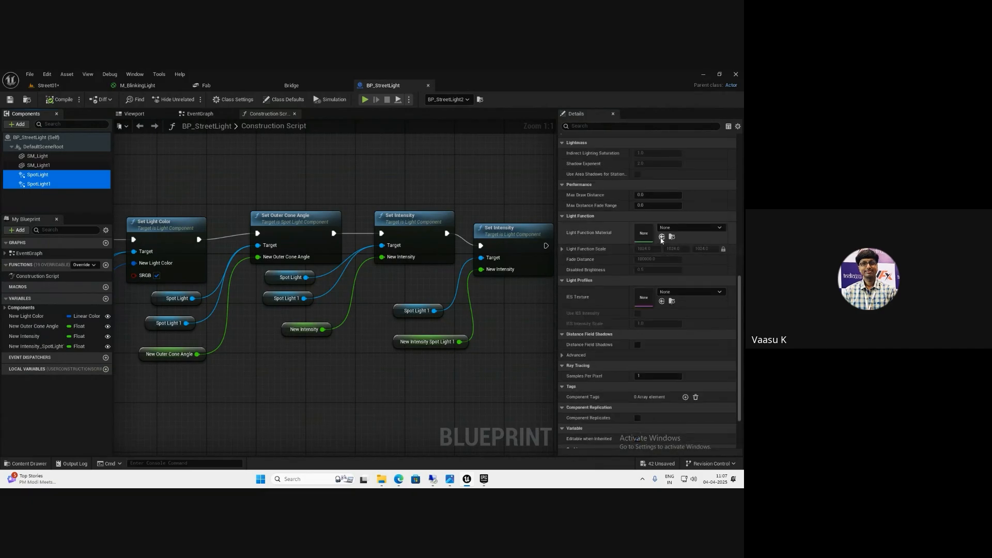
click(661, 237)
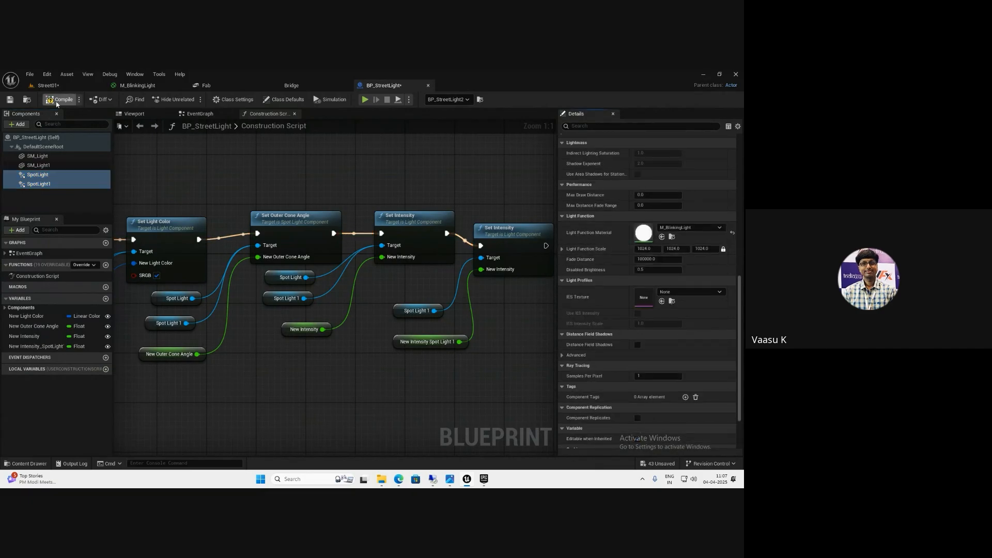
click(41, 85)
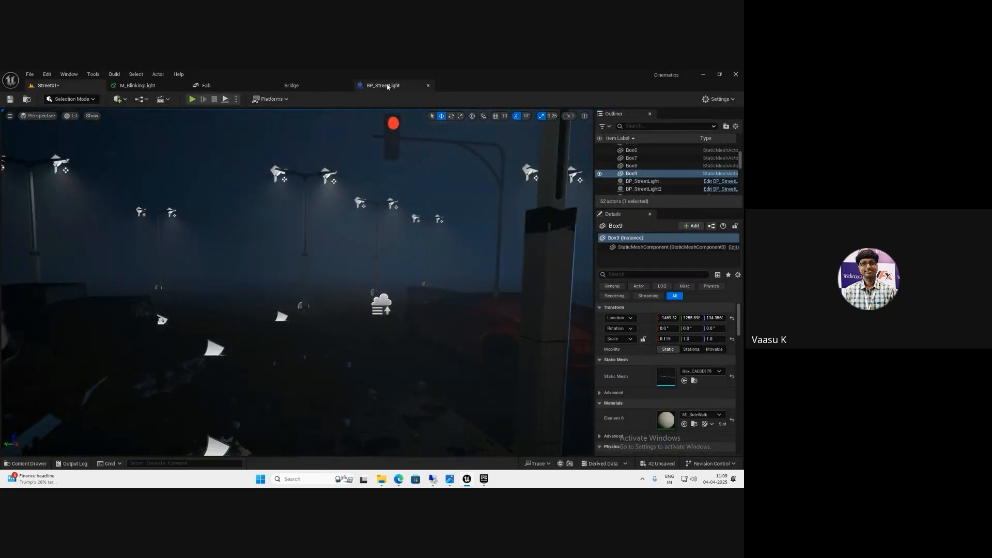
Reset the light function material of the blueprint's two spotlights to its default and return to the level
click(385, 85)
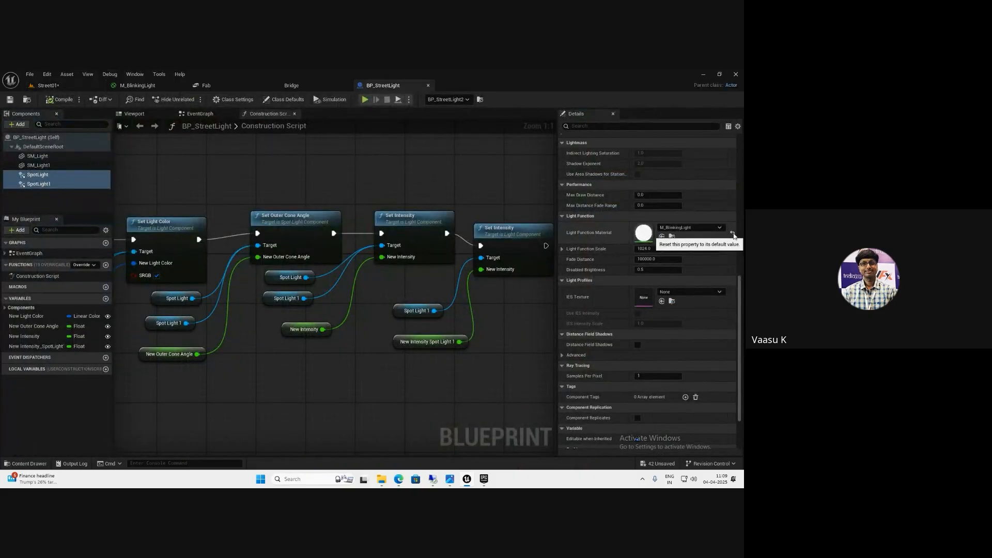
click(74, 86)
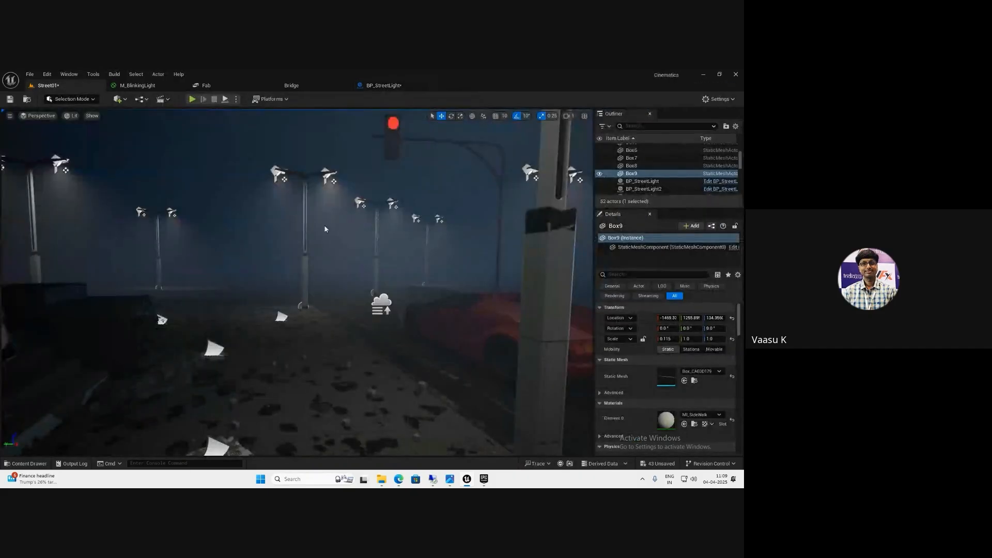
Assign M_BlinkingLight as the light function material of SpotLight and SpotLight1 on the BP_StreetLight2 instance only
right_drag(498, 350, 423, 332)
click(446, 341)
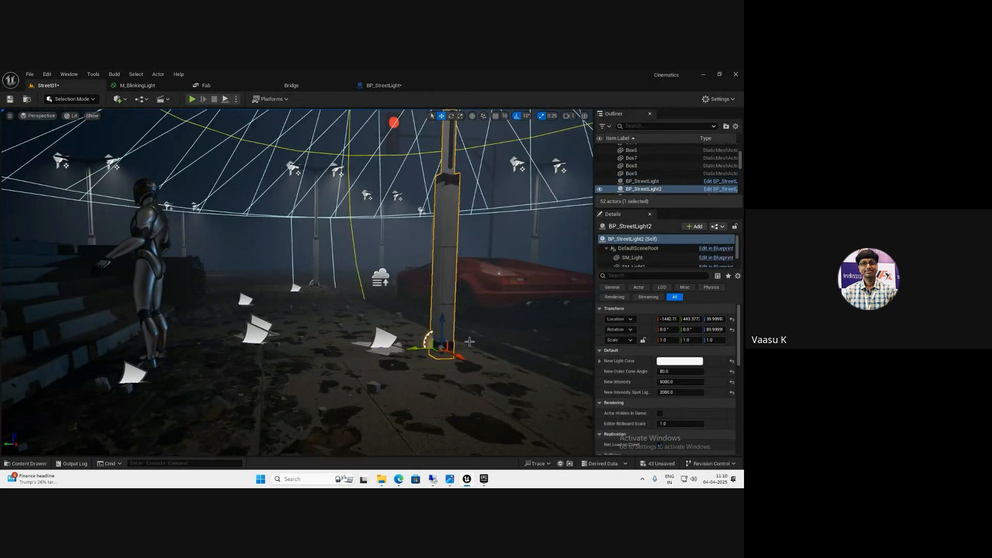
scroll(458, 346, down, 5)
scroll(458, 346, up, 3)
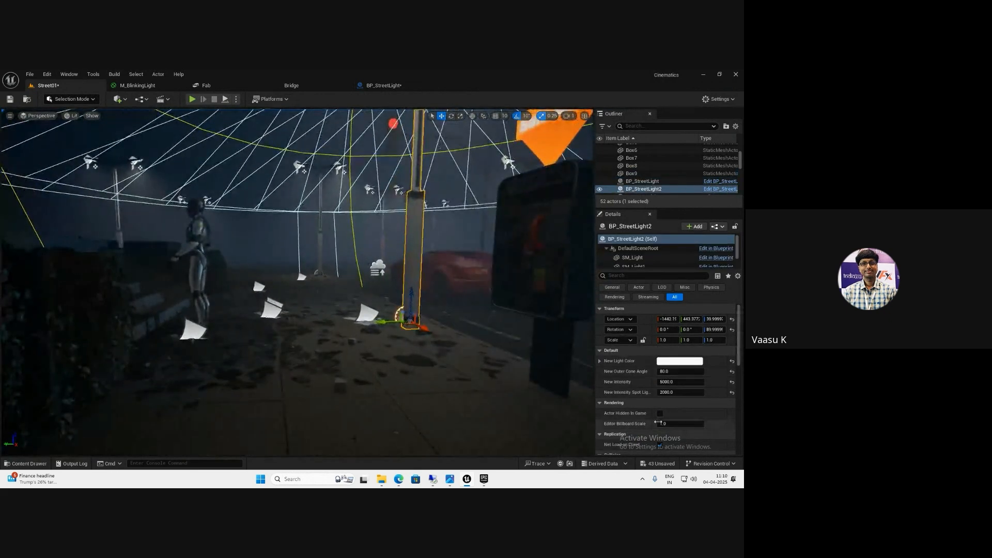
scroll(664, 422, down, 6)
scroll(663, 408, down, 3)
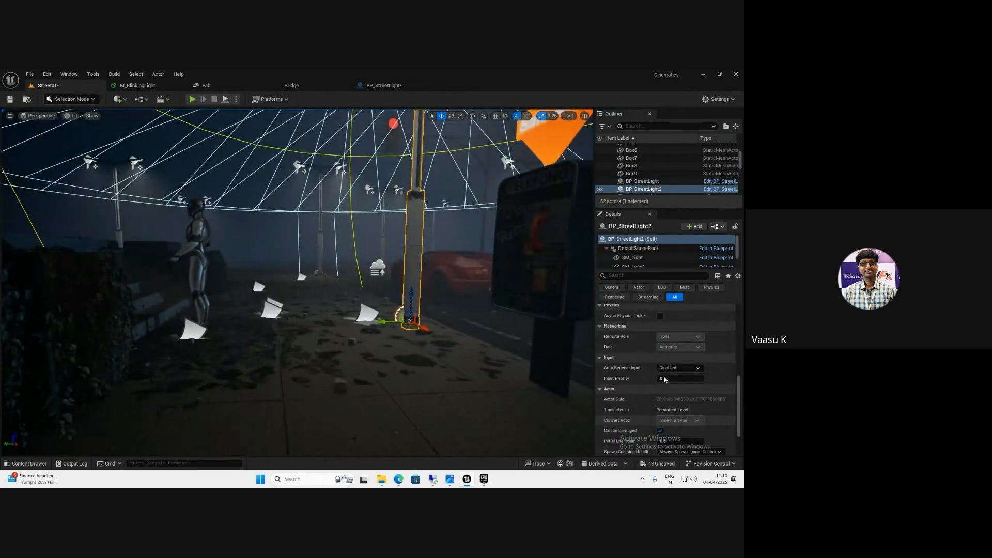
scroll(648, 261, down, 2)
click(638, 253)
scroll(666, 393, down, 3)
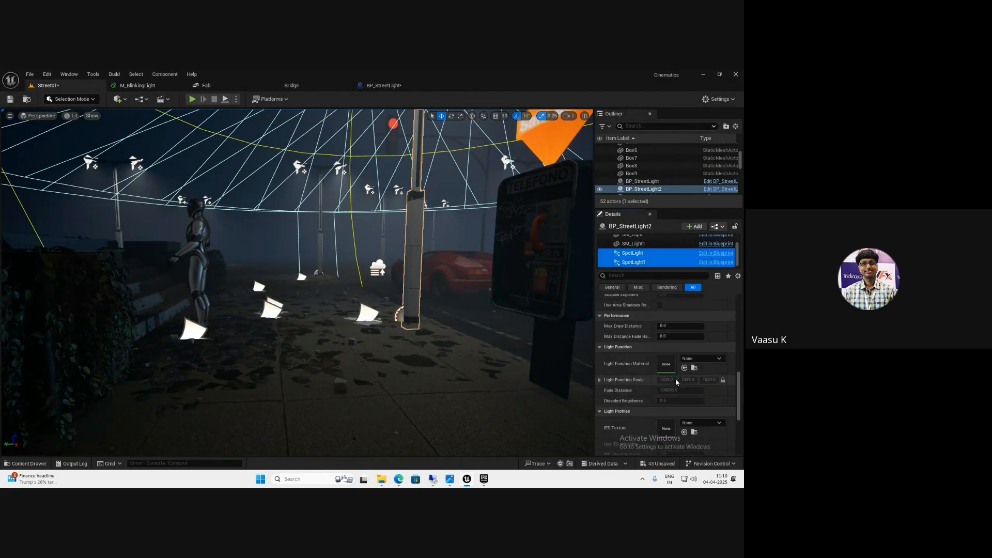
click(684, 368)
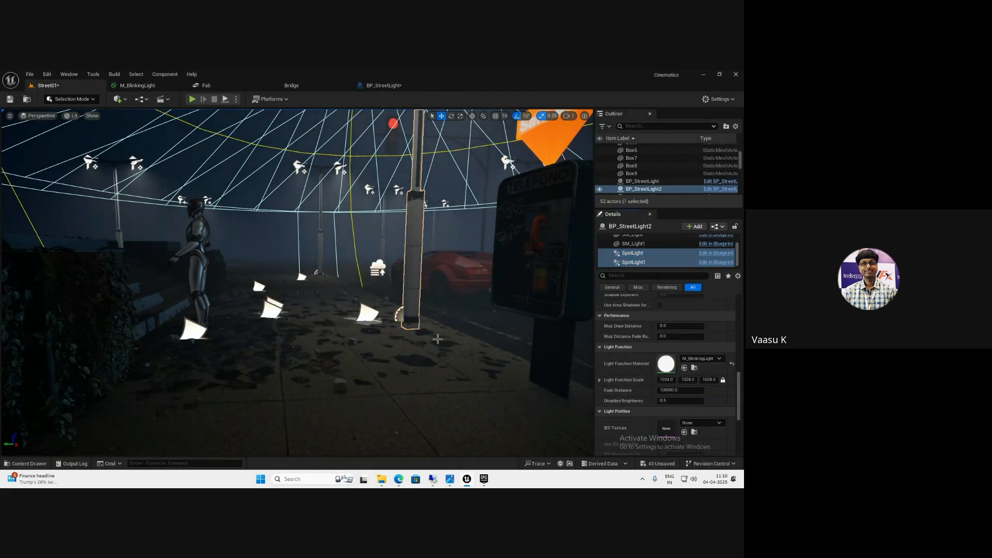
Assign M_BlinkingLight as the light function material of both spotlights on the BP_StreetLight instance, and clear the selection
right_drag(438, 339, 342, 368)
click(339, 370)
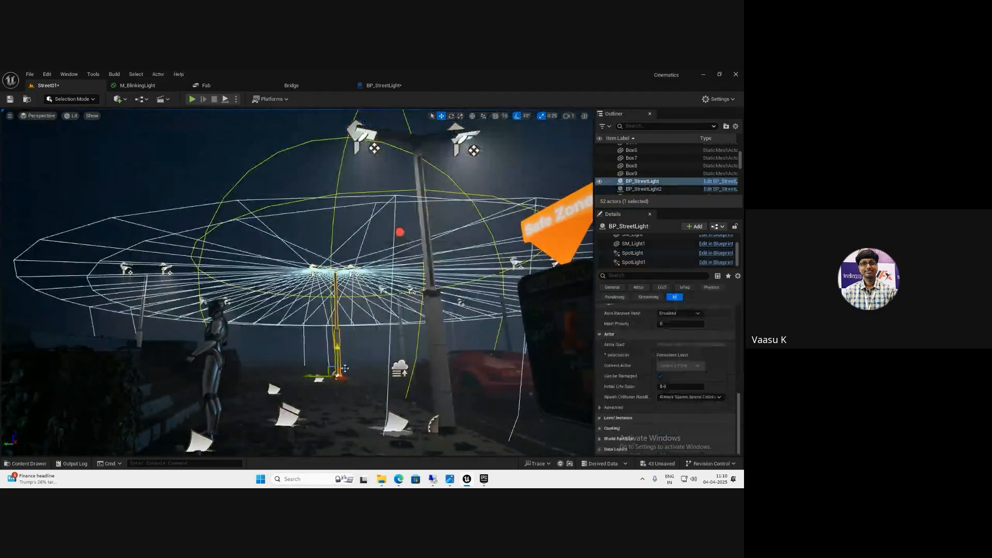
click(639, 254)
shift+click(639, 262)
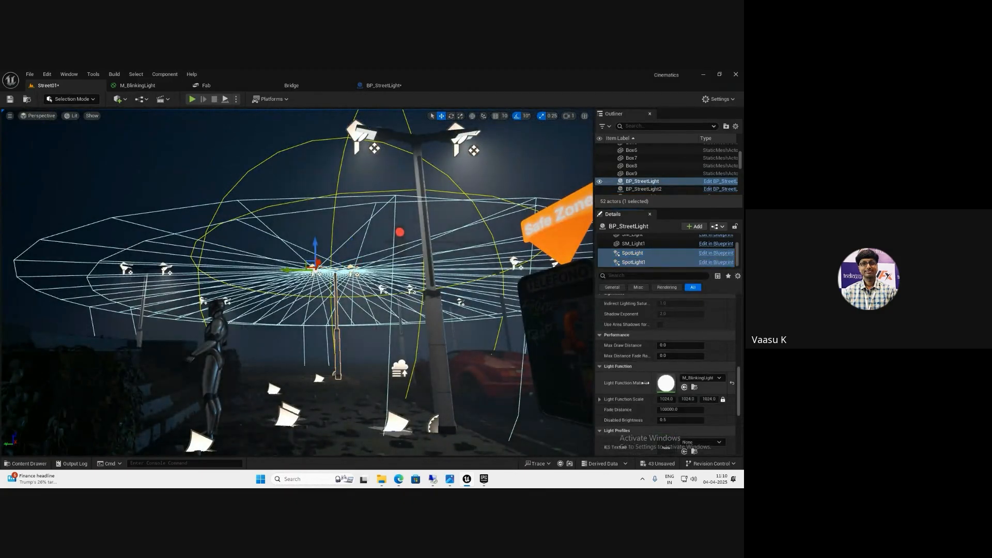
click(465, 263)
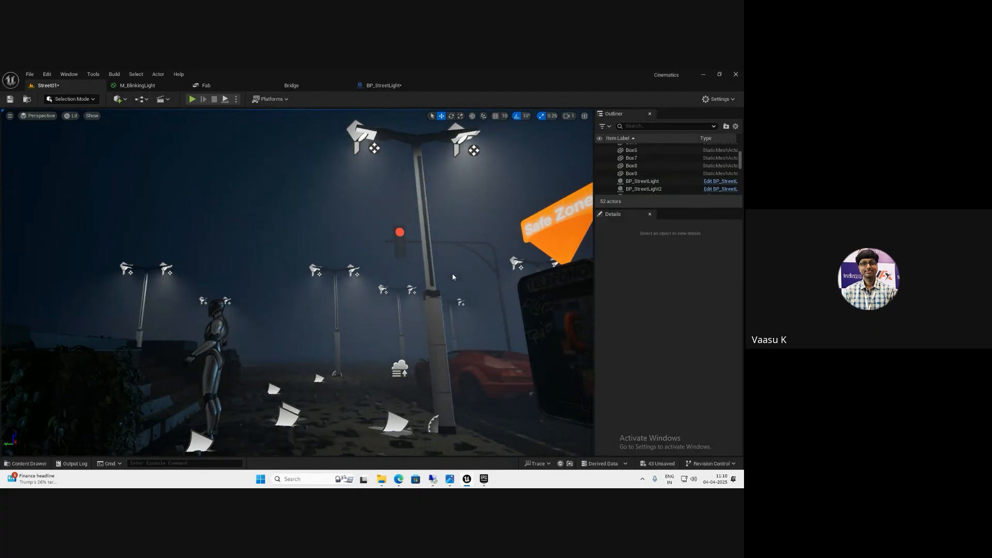
Switch to Quixel Bridge and browse the full library's 3D Plants down to the Houseplant category
right_drag(436, 290, 336, 297)
key(ctrl+space)
click(284, 86)
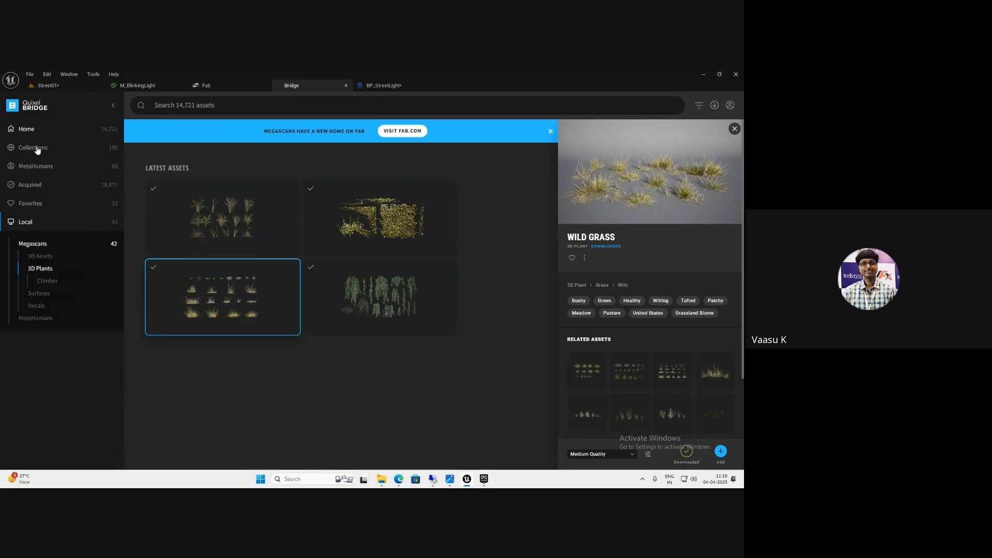
click(34, 130)
click(37, 165)
scroll(306, 328, down, 2)
scroll(326, 340, up, 2)
scroll(341, 355, down, 2)
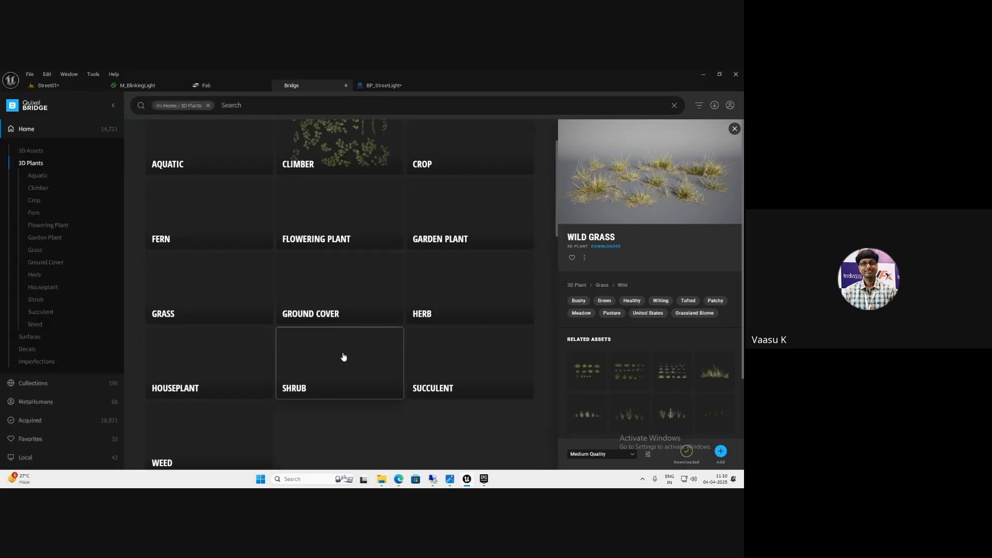
scroll(206, 255, down, 2)
click(206, 255)
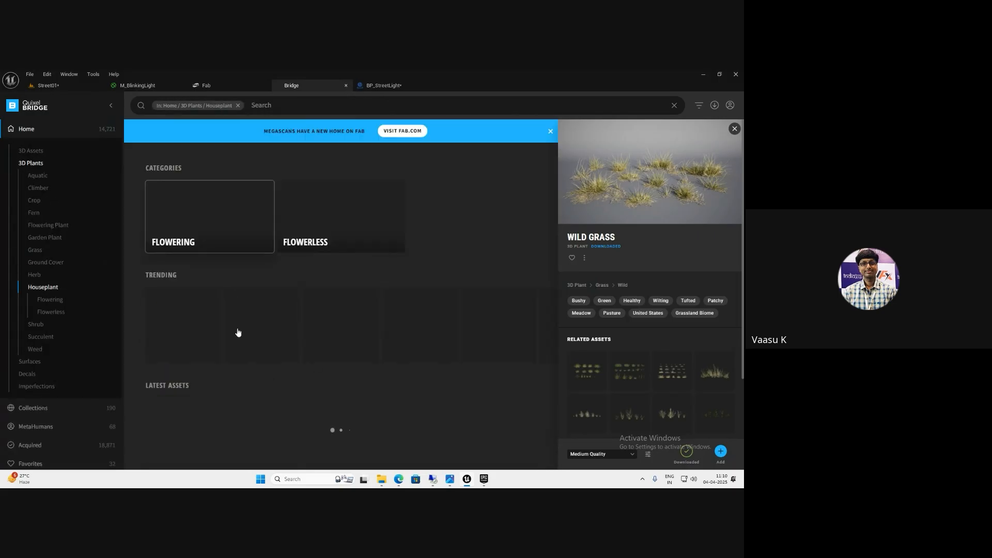
scroll(330, 309, down, 2)
Download the Spineless Yucca plant at Medium Quality and add it to the project
click(347, 254)
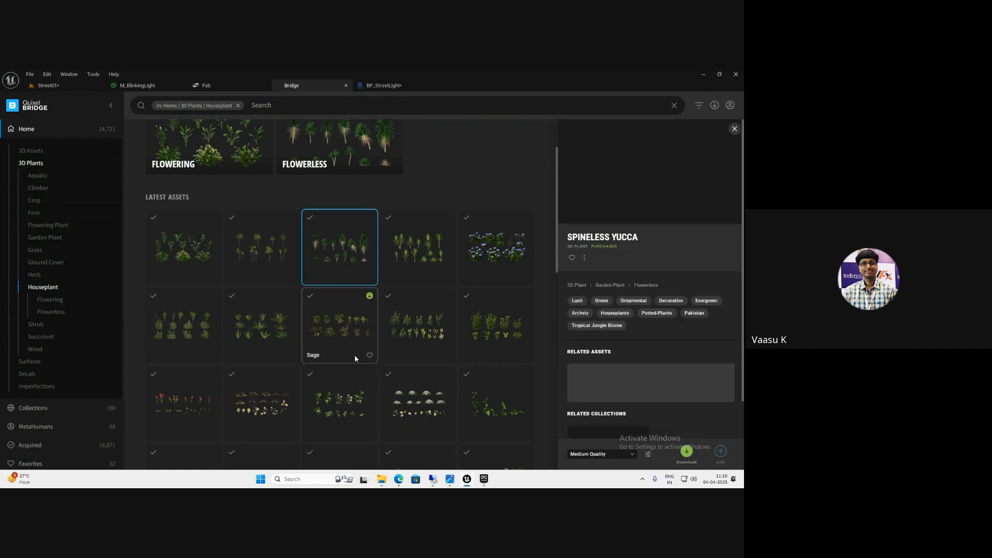
scroll(354, 355, down, 6)
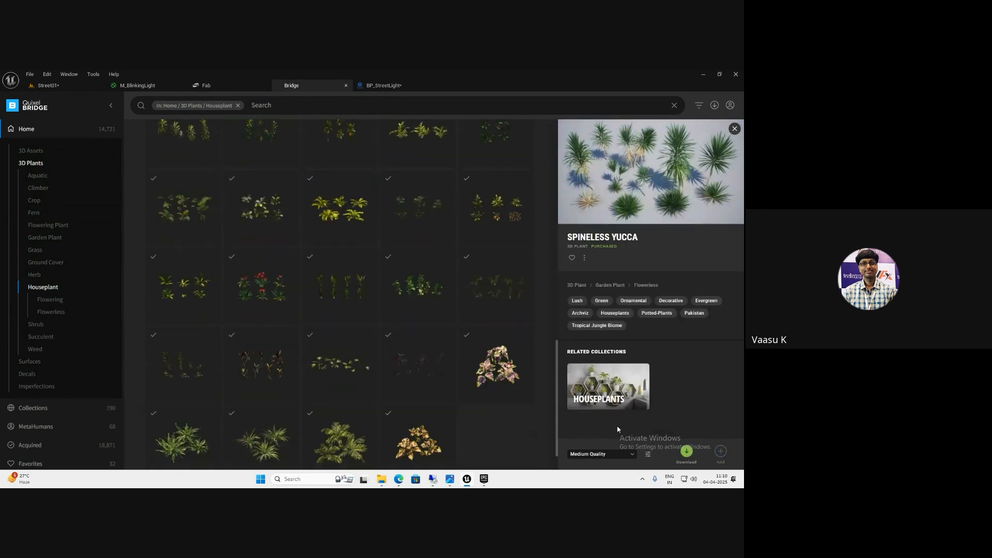
click(686, 452)
scroll(343, 405, down, 1)
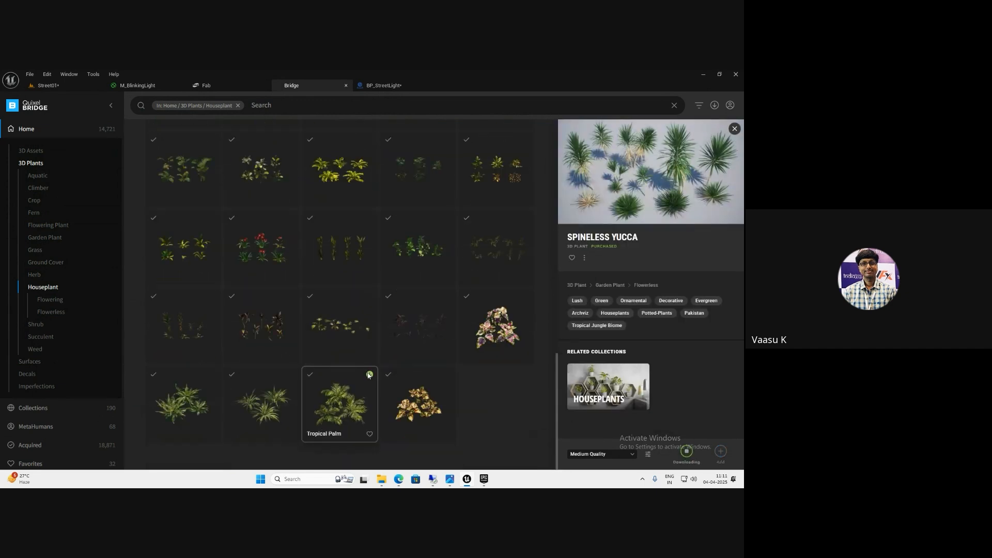
scroll(425, 388, up, 5)
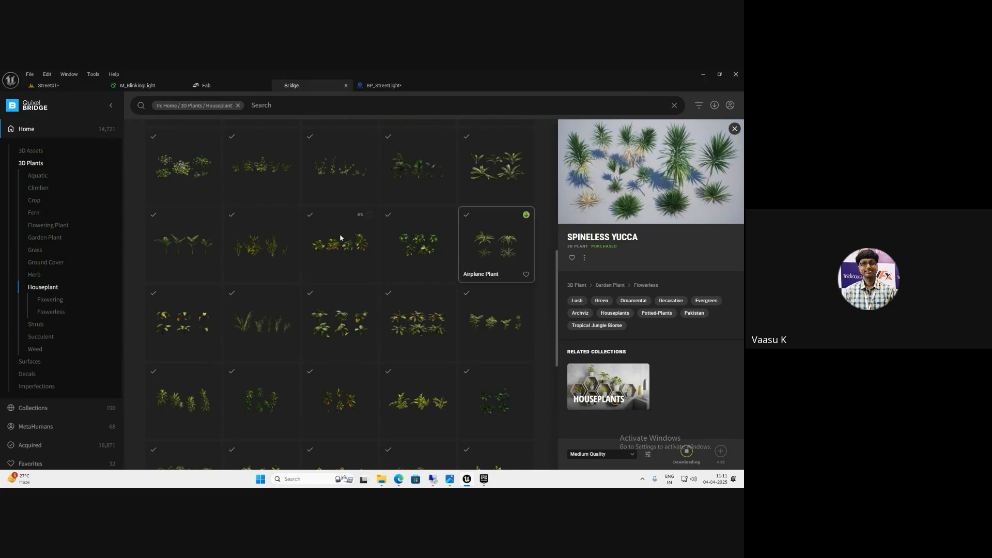
scroll(316, 313, up, 3)
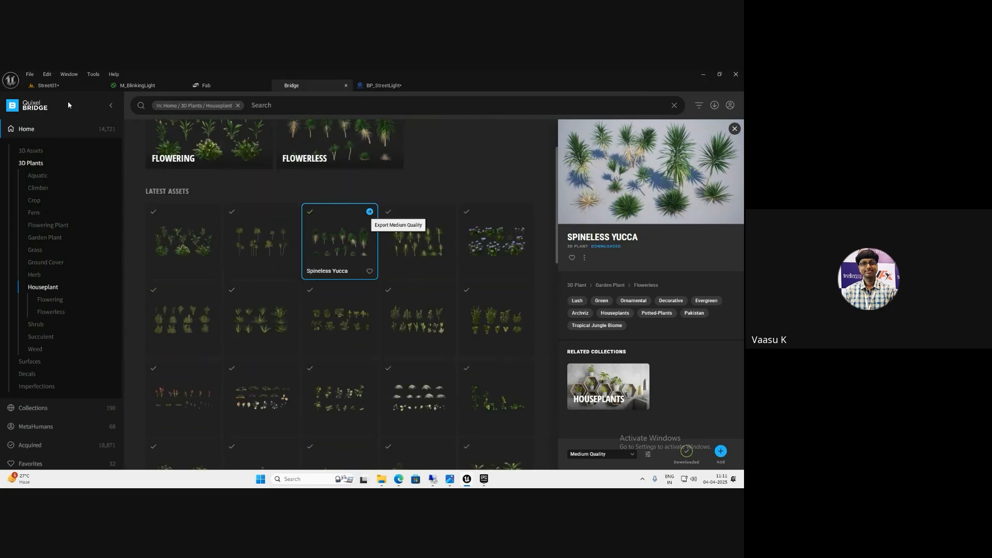
Return to the Street01 level and switch the editor to Foliage mode
click(58, 85)
scroll(169, 263, up, 5)
scroll(169, 264, down, 1)
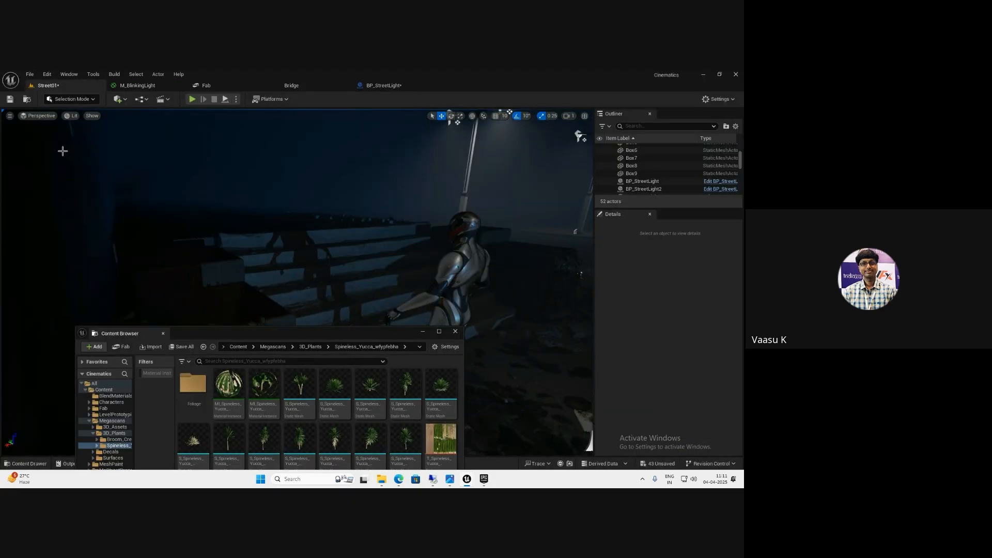
click(67, 101)
click(73, 129)
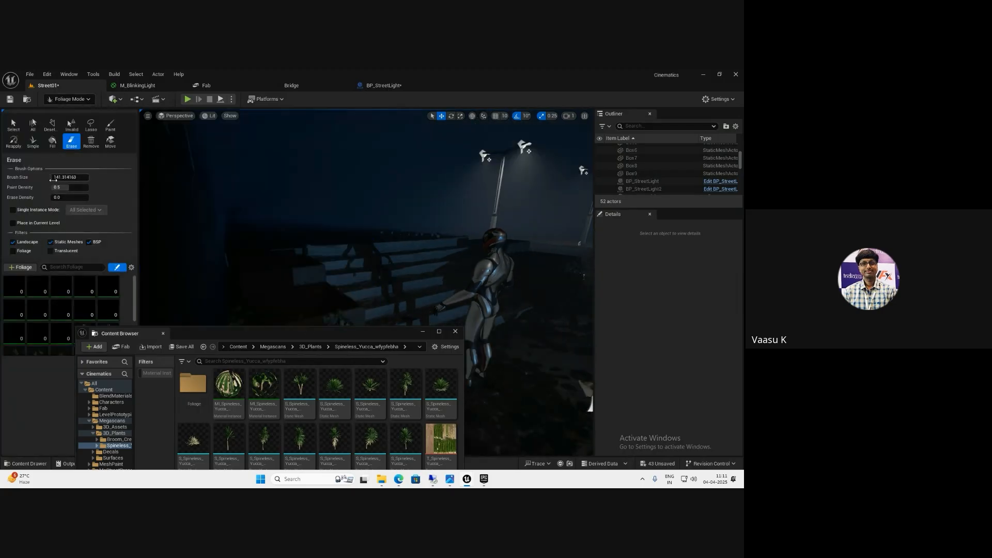
Close the content browser window and select the 12 Spineless Yucca foliage types for painting
scroll(41, 322, down, 2)
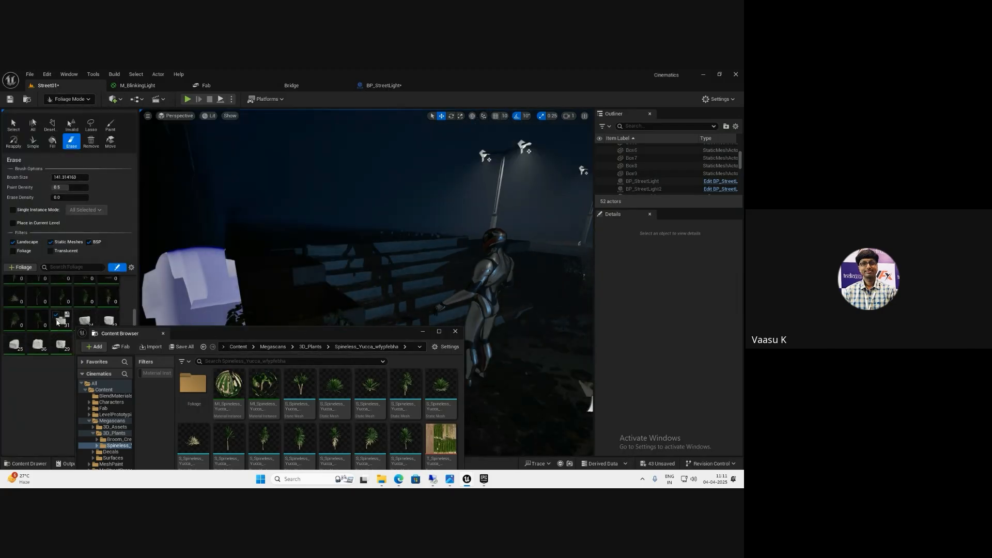
click(61, 320)
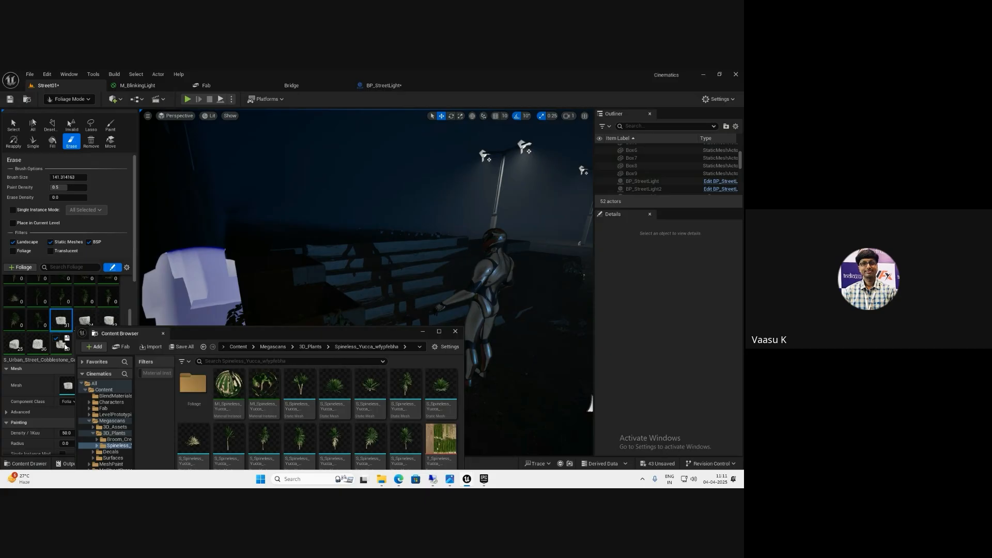
drag(241, 331, 398, 349)
shift+click(60, 341)
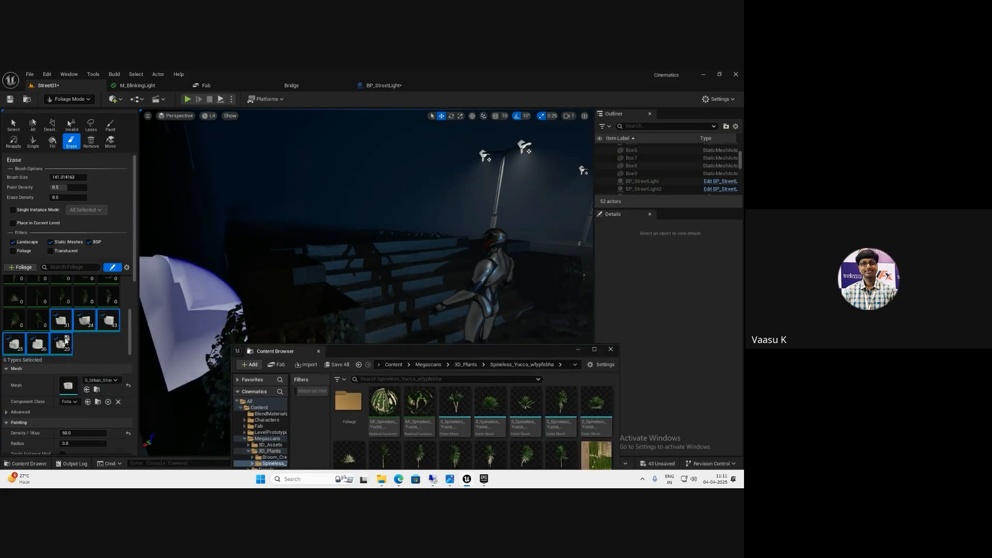
click(610, 349)
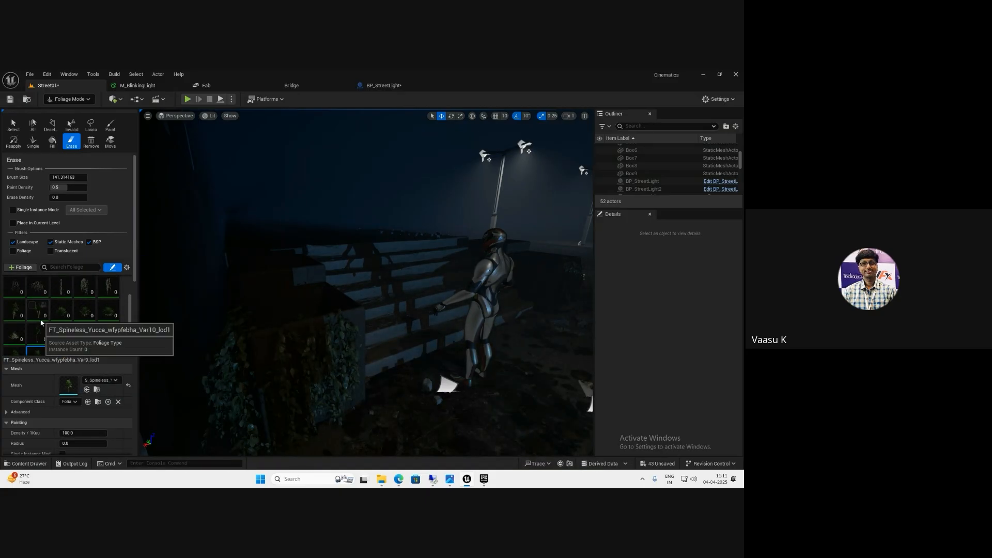
scroll(20, 313, up, 1)
shift+click(10, 309)
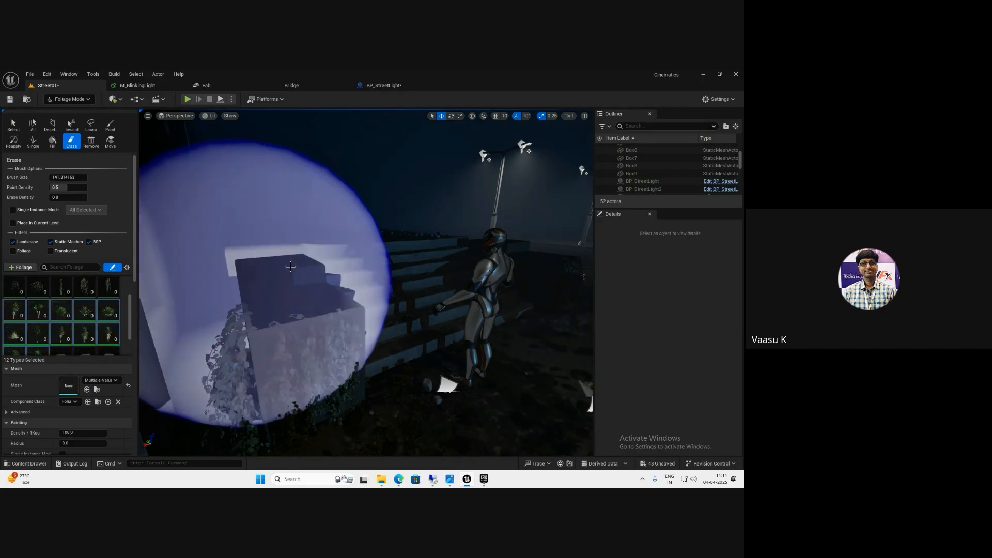
Paint Spineless Yucca plants along the top of the steps and erase a few near the planter beside them
mouse_move(304, 238)
right_down()
mouse_move(263, 207)
mouse_move(309, 216)
right_up()
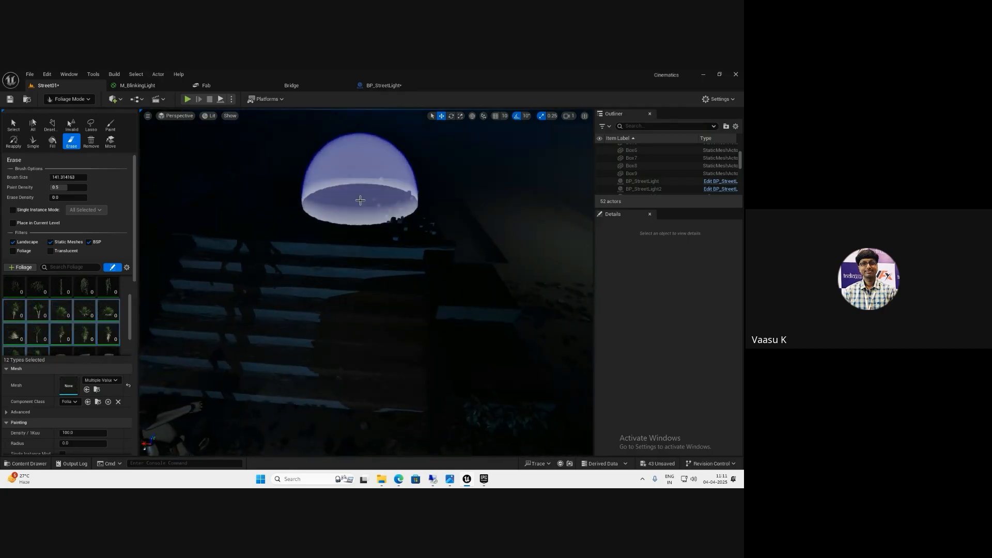
drag(239, 206, 368, 222)
mouse_move(367, 232)
right_down()
mouse_move(359, 235)
mouse_move(392, 208)
mouse_move(347, 253)
right_up()
drag(403, 274, 431, 276)
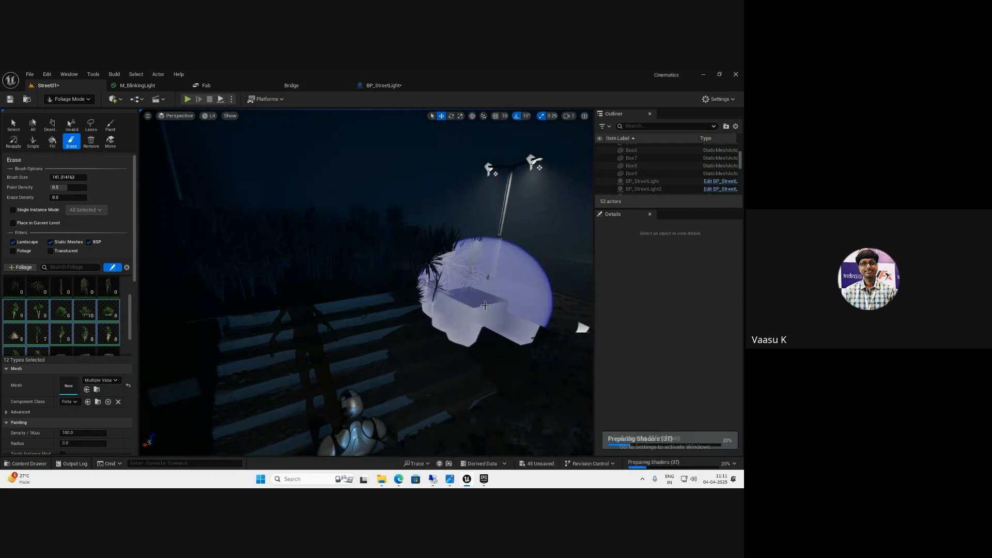
mouse_move(355, 332)
right_down()
mouse_move(341, 328)
mouse_move(360, 326)
right_up()
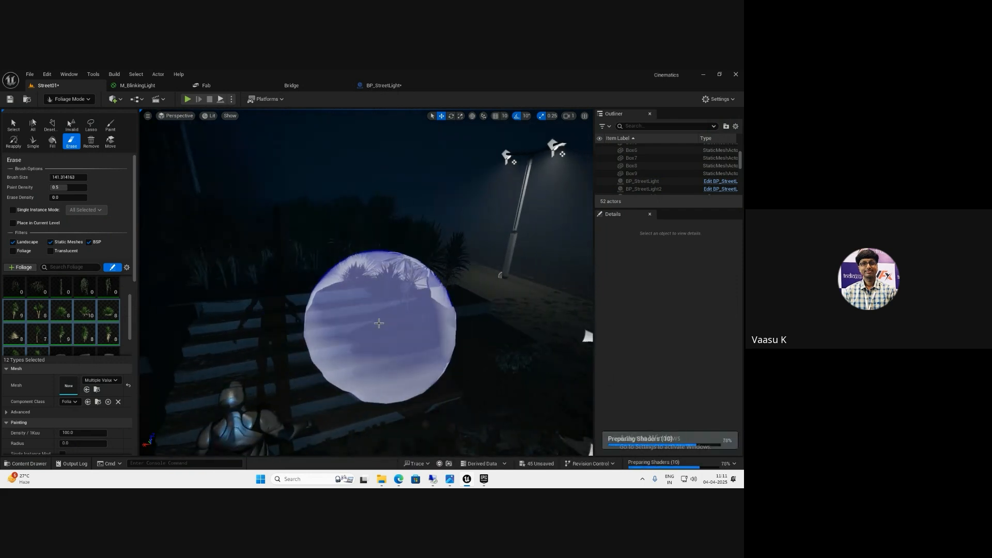
shift+click(379, 325)
mouse_move(445, 361)
right_down()
mouse_move(428, 365)
mouse_move(397, 337)
right_up()
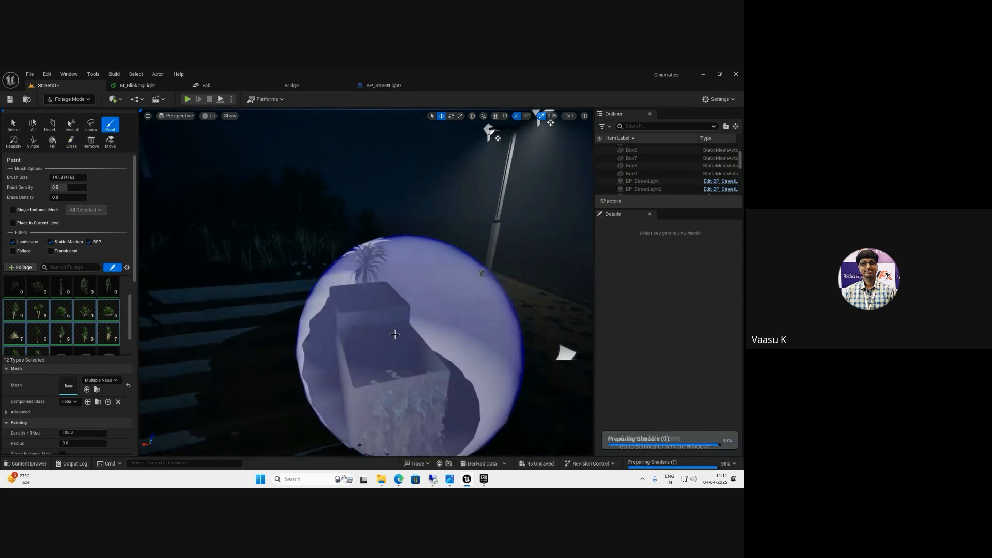
Reduce the foliage brush size to about 53 and paint Spineless Yucca plants on the planter on the street-light side of the steps
key(bracketleft)
key(bracketleft)
key(bracketleft)
key(bracketleft)
key(bracketleft)
key(bracketleft)
key(bracketleft)
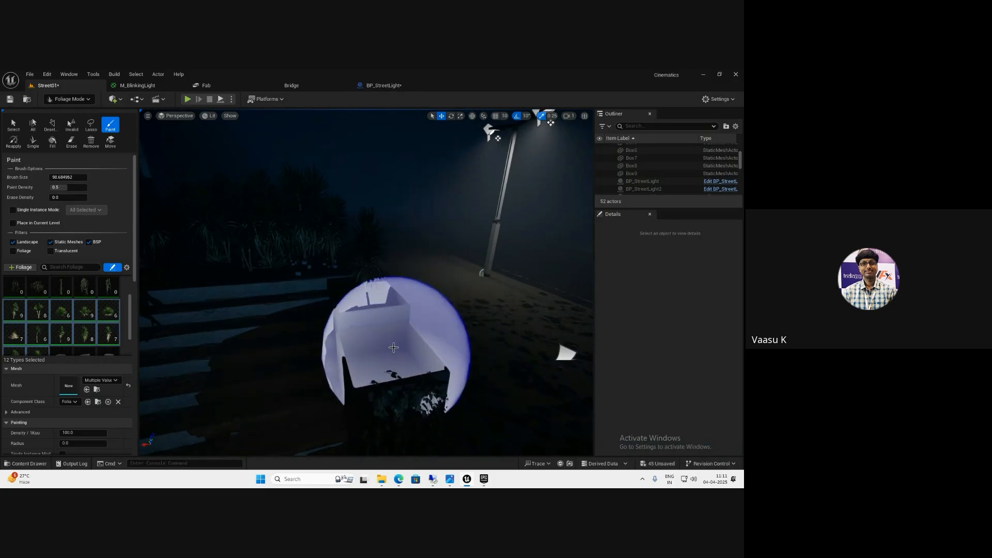
drag(390, 354, 386, 363)
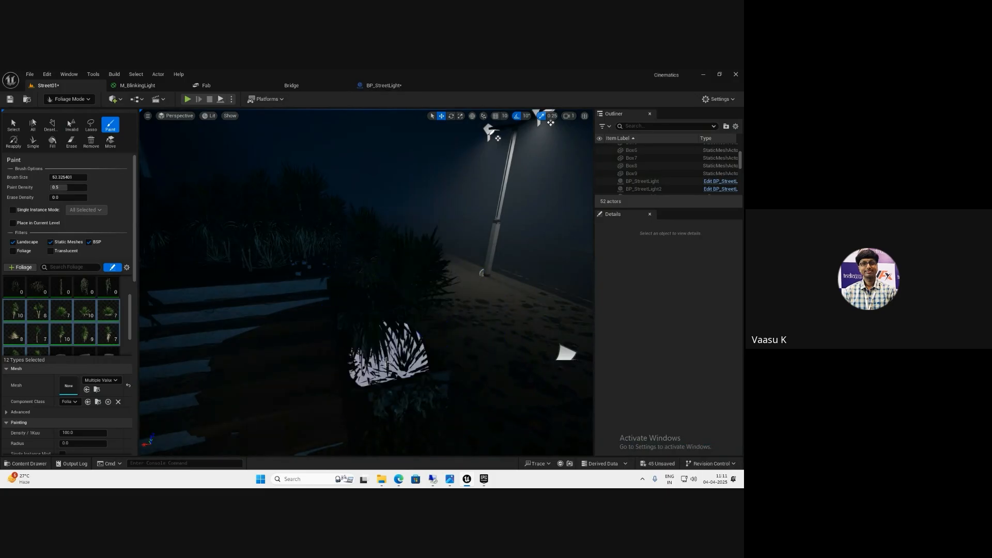
Paint Spineless Yucca plants on the ivy-covered planter between the building and the steps
mouse_move(345, 312)
right_down()
mouse_move(250, 312)
mouse_move(317, 305)
right_up()
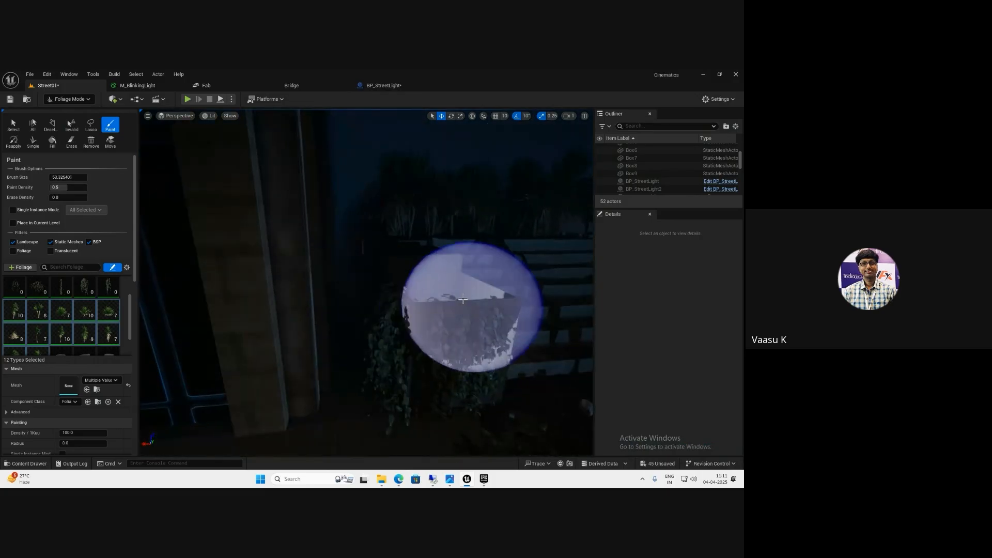
click(436, 292)
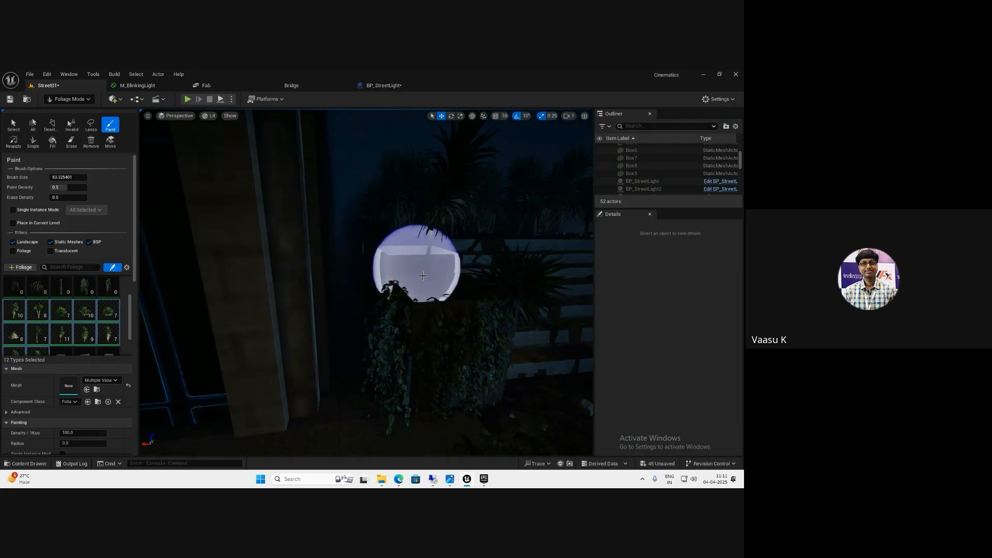
mouse_move(420, 288)
right_down()
mouse_move(465, 289)
mouse_move(455, 290)
right_up()
shift+click(293, 299)
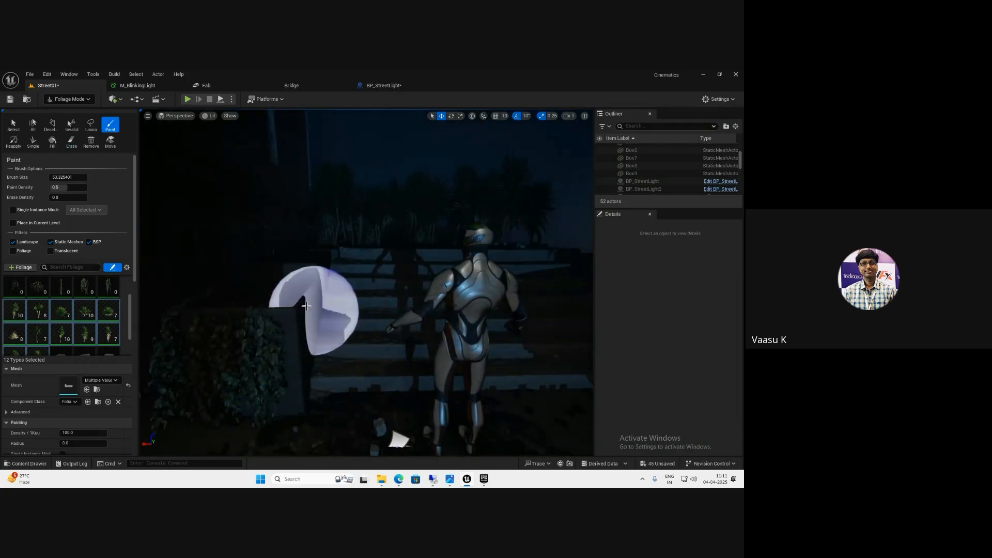
mouse_move(254, 274)
right_down()
mouse_move(217, 243)
mouse_move(252, 339)
mouse_move(227, 339)
right_up()
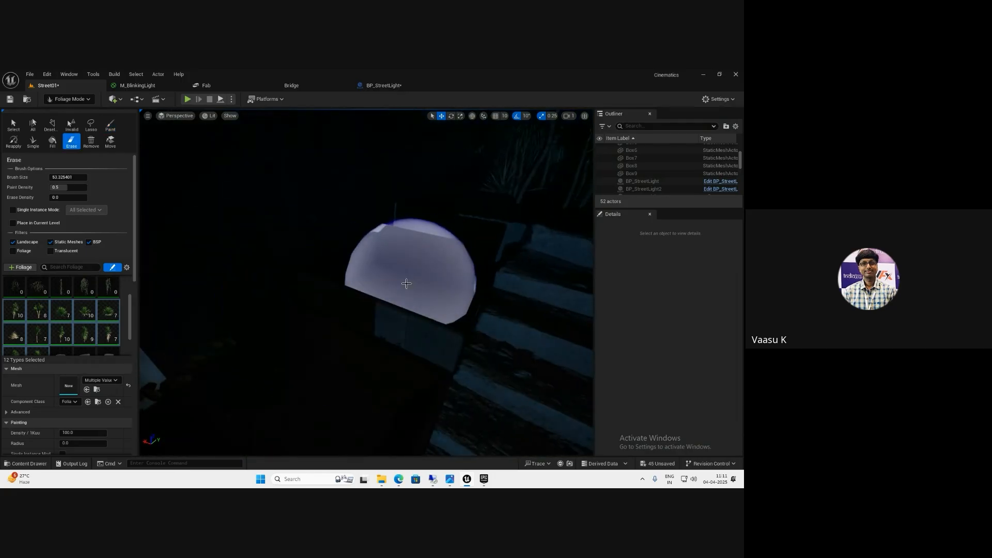
click(397, 292)
mouse_move(397, 293)
right_down()
mouse_move(367, 325)
mouse_move(399, 294)
mouse_move(377, 309)
right_up()
click(400, 294)
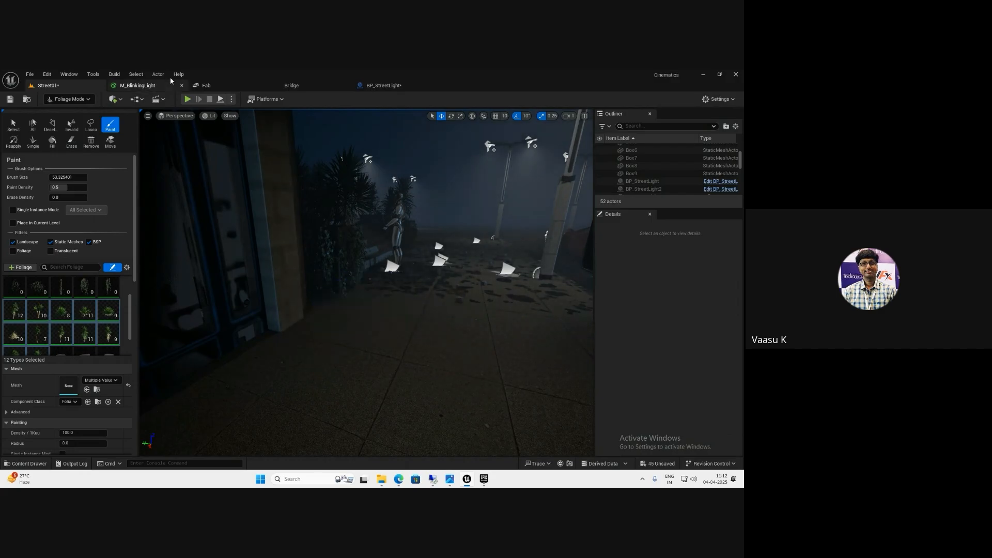
Re-enter Foliage mode from Selection mode and select only the six Urban Street Cobblestone foliage types
key(shift+1)
right_drag(325, 231, 341, 246)
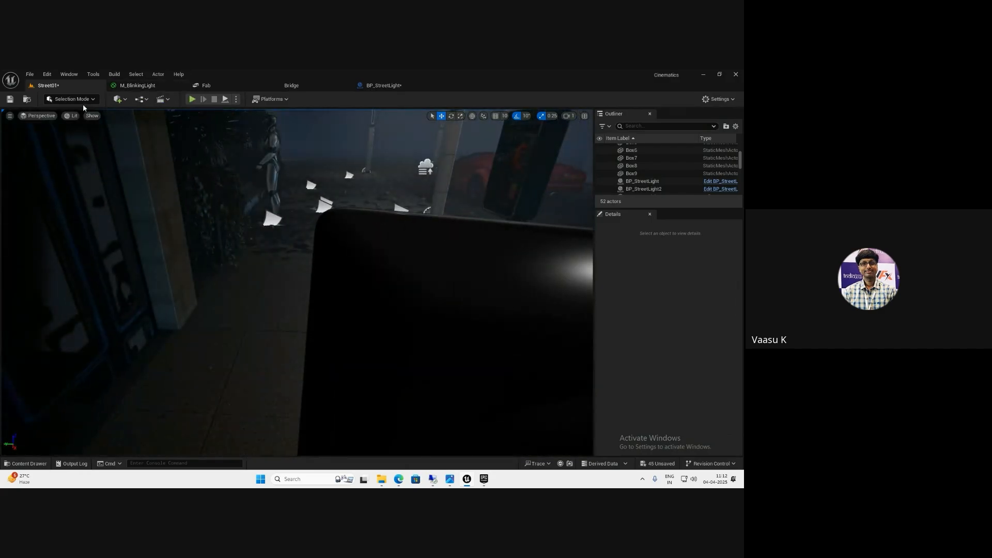
click(83, 99)
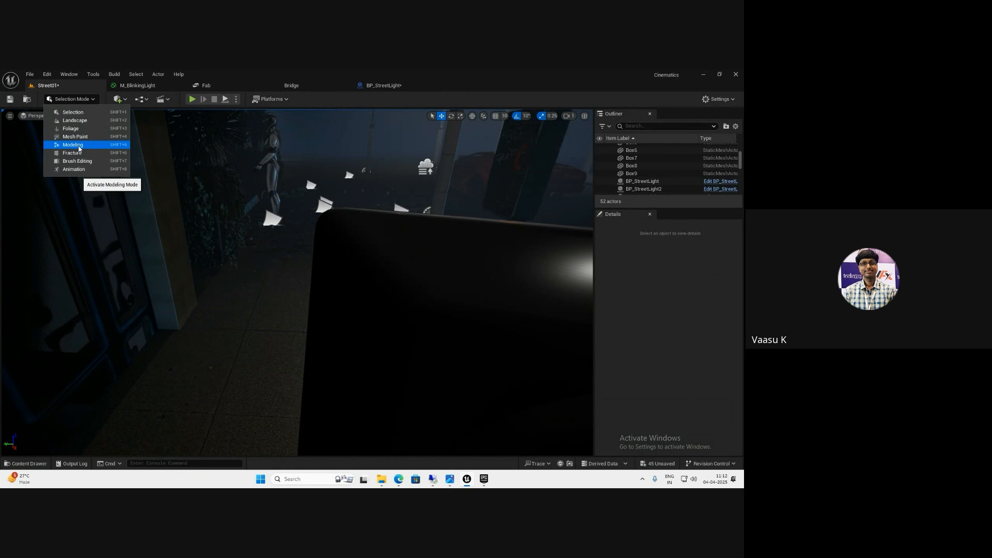
click(72, 128)
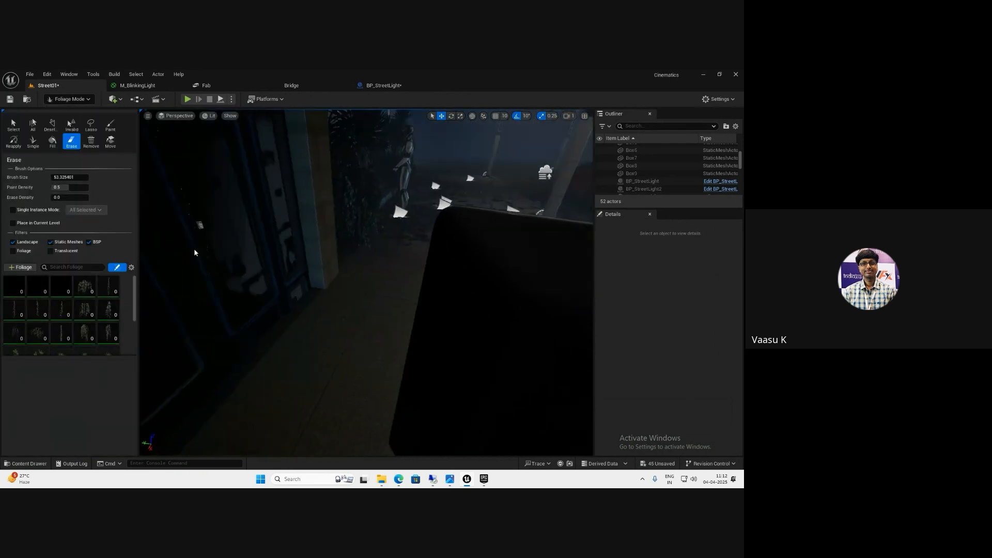
scroll(41, 321, down, 3)
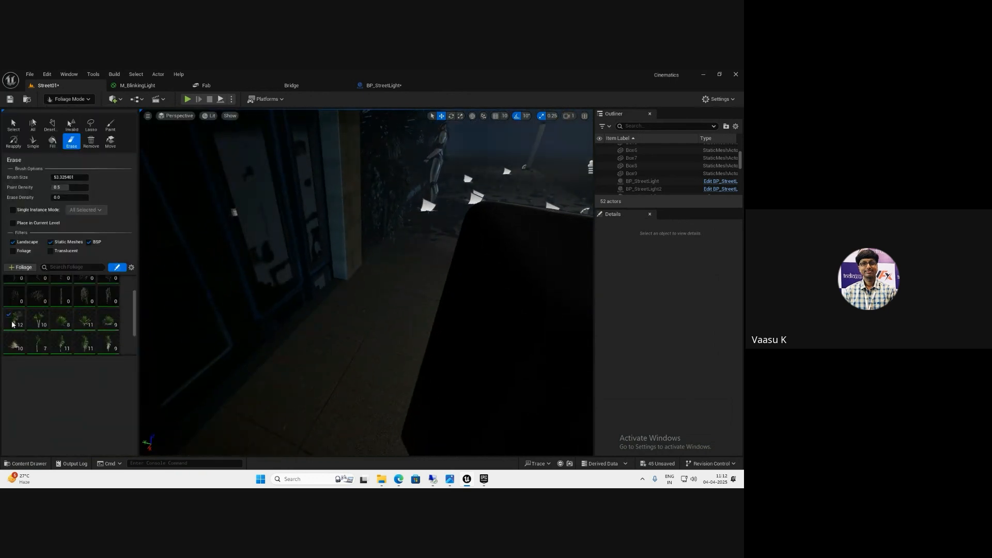
click(13, 324)
scroll(51, 332, down, 2)
click(33, 315)
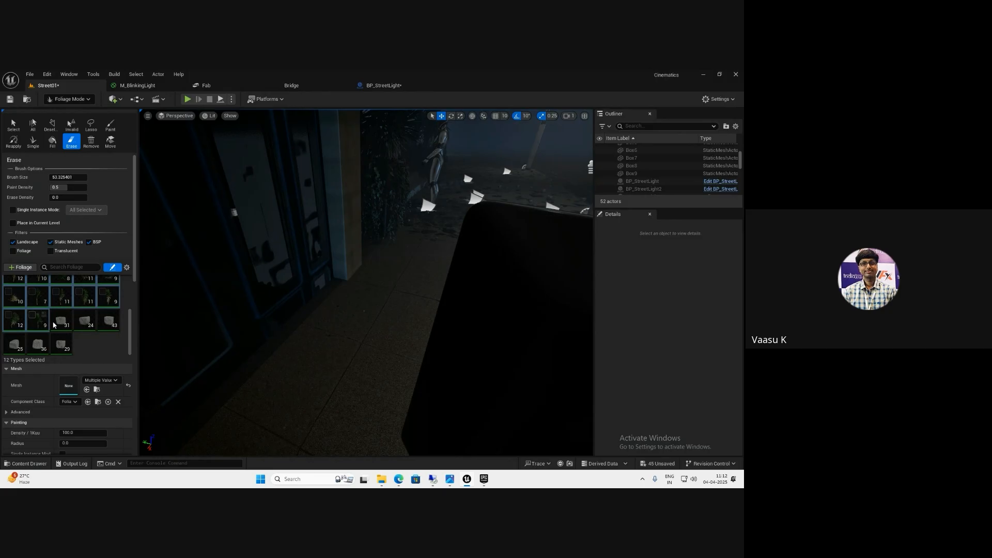
shift+click(61, 346)
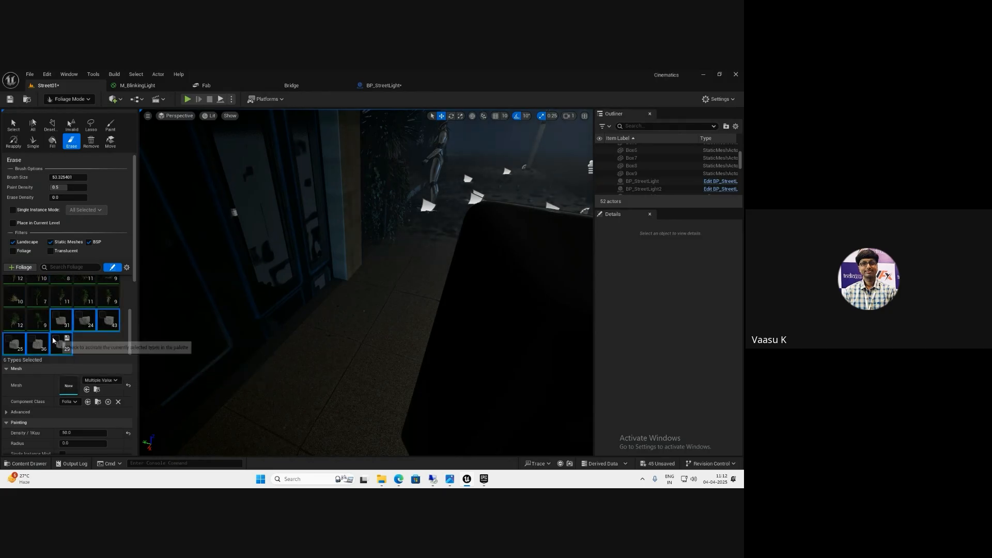
Scatter cobblestones over the sidewalk in front of the building and enlarge the foliage brush size to about 68
mouse_move(286, 314)
right_down()
mouse_move(213, 334)
mouse_move(310, 289)
right_up()
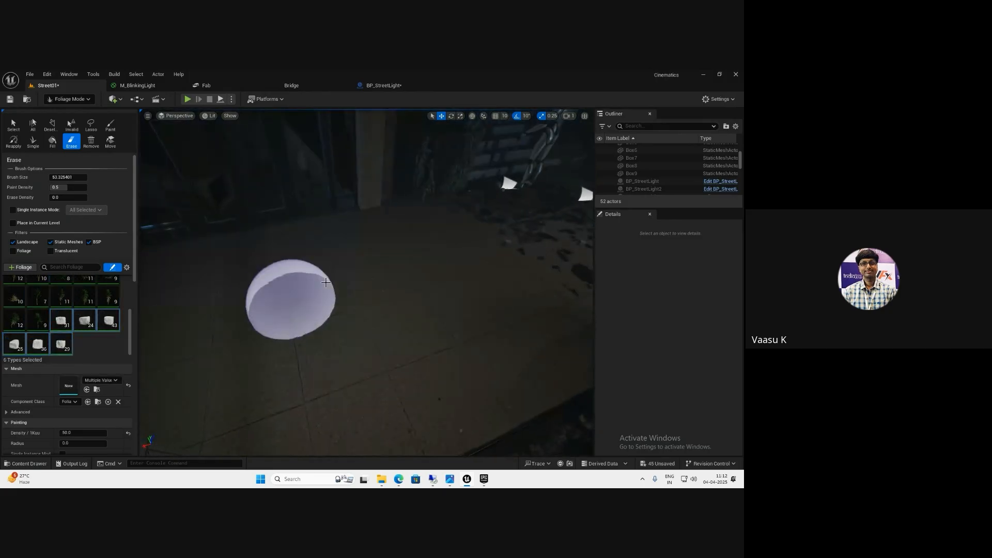
mouse_move(323, 281)
mouse_down()
mouse_move(365, 232)
mouse_move(292, 353)
mouse_move(498, 332)
mouse_move(421, 299)
mouse_up()
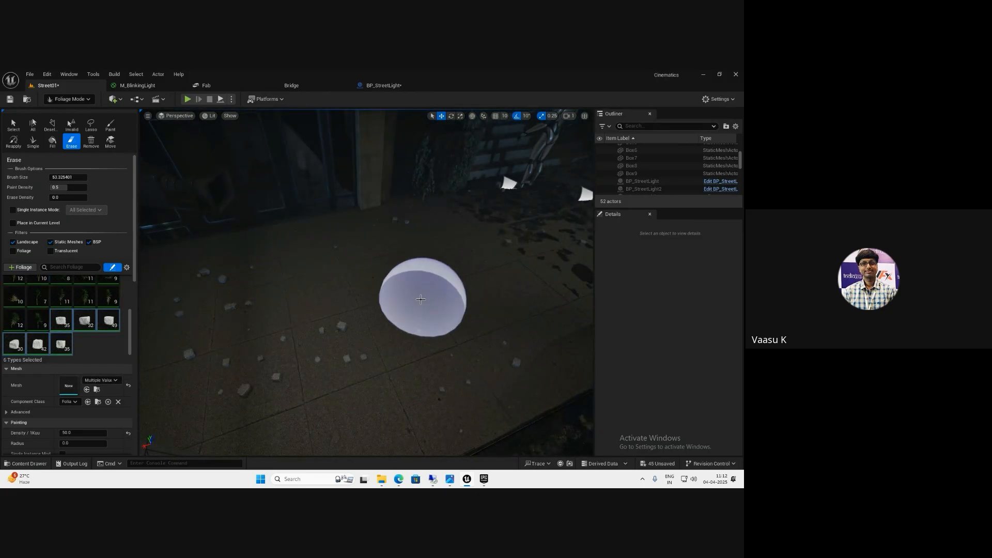
key(bracketright)
key(bracketright)
key(bracketright)
key(bracketright)
scroll(79, 422, down, 1)
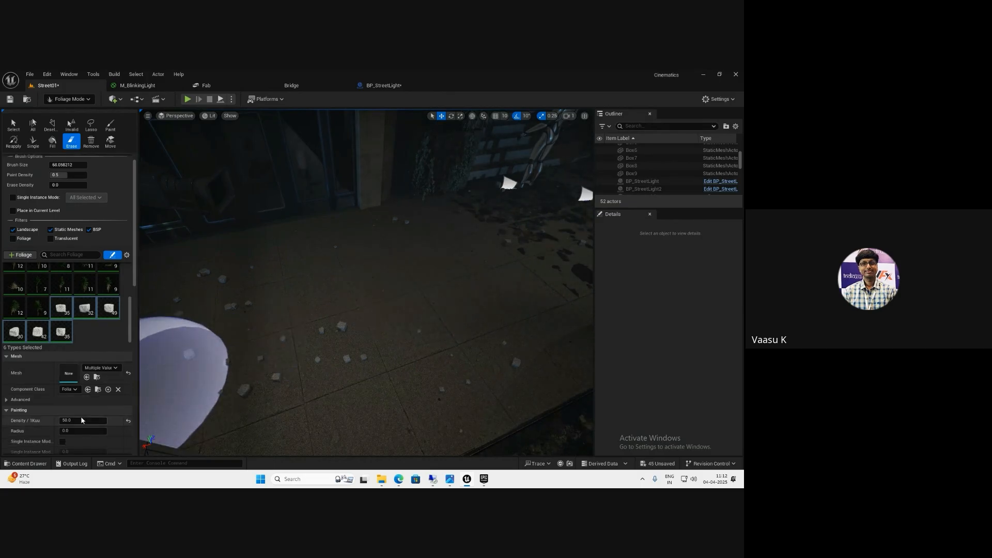
Set the painting density of the selected cobblestone foliage types to 20
click(79, 421)
text(20)
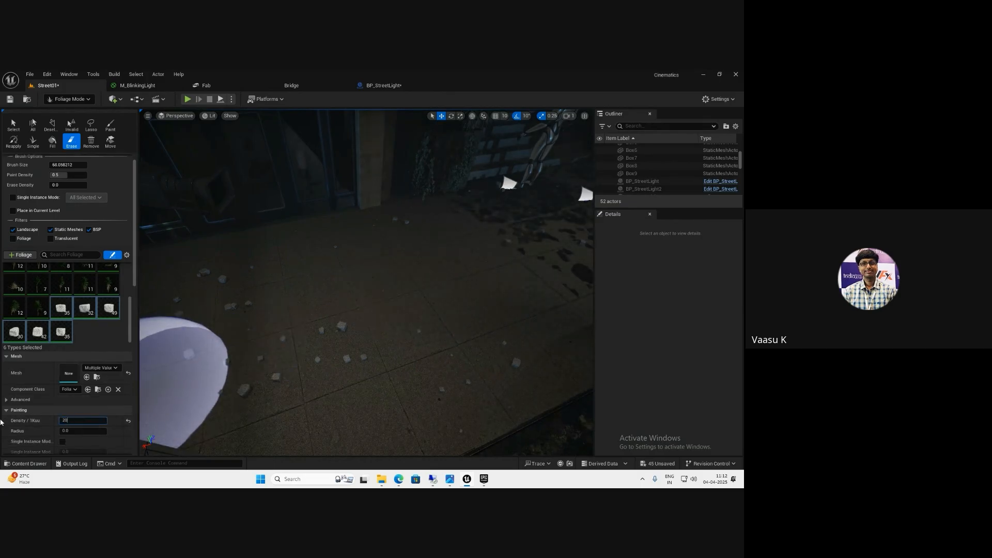
key(Return)
Enlarge the foliage brush size to about 219 and scatter cobblestones along the sidewalk past the street light and the robot figure
right_drag(227, 326, 151, 329)
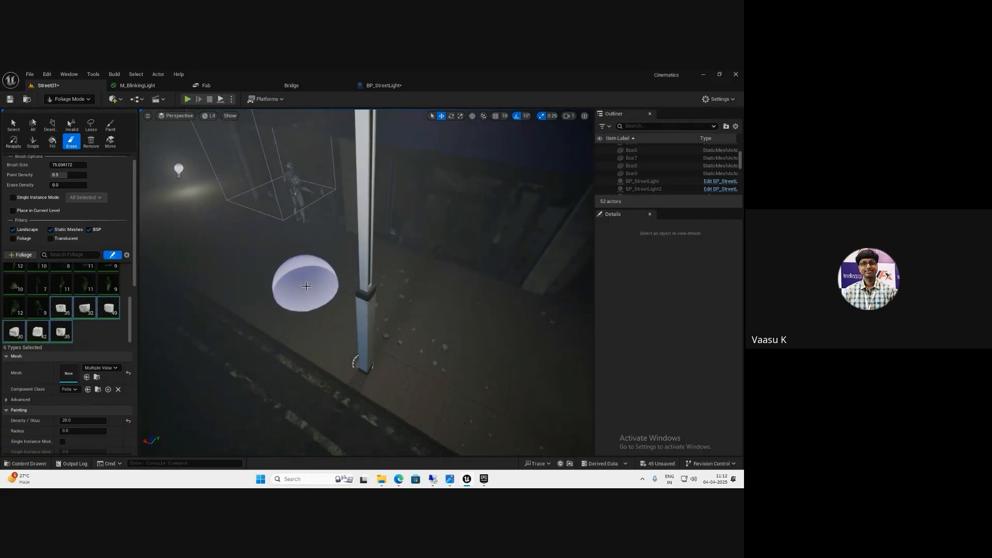
key(])
key(])
key(])
key(])
key(])
key(])
key(])
key(])
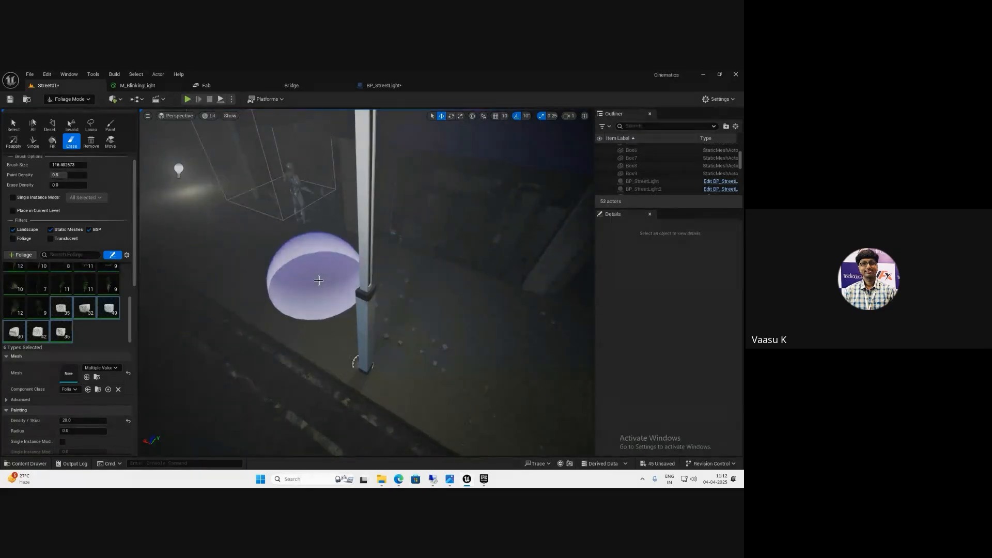
key(])
key(])
key(])
key(])
key(])
key(])
key(])
key(])
key(])
key(])
key(])
key(])
key(])
drag(313, 280, 178, 191)
right_drag(258, 208, 199, 184)
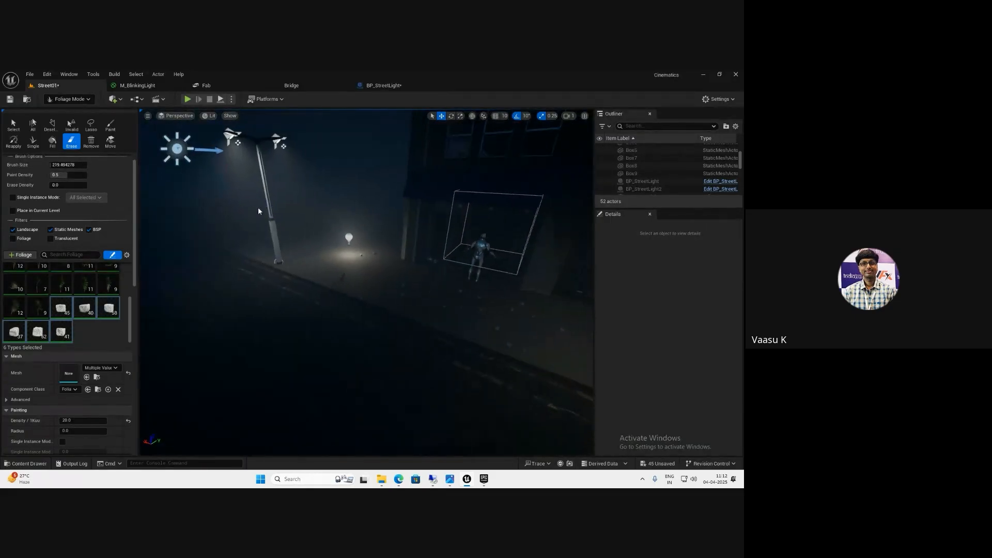
mouse_move(372, 281)
mouse_down()
mouse_move(250, 244)
mouse_move(353, 237)
mouse_move(382, 283)
mouse_up()
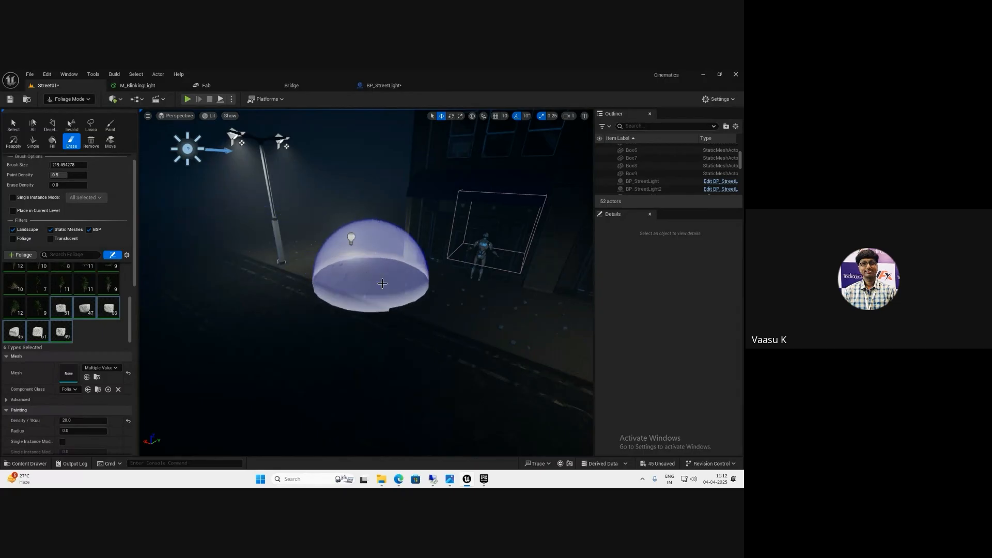
Reduce the foliage brush size to about 47, scatter cobblestones along the road edge behind the red car, and return to Selection mode
right_drag(478, 299, 563, 315)
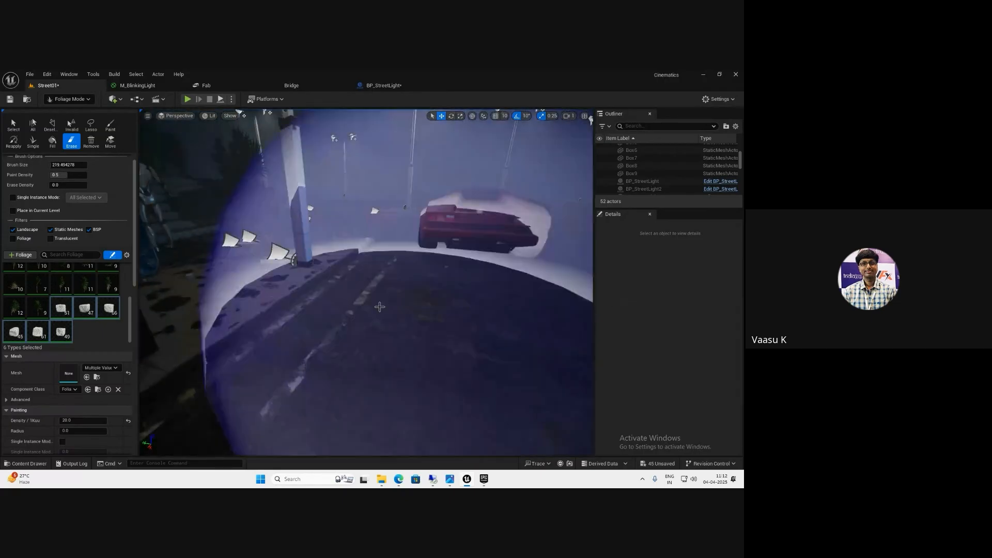
key([)
key([)
key([)
key([)
key([)
key([)
key([)
key([)
key([)
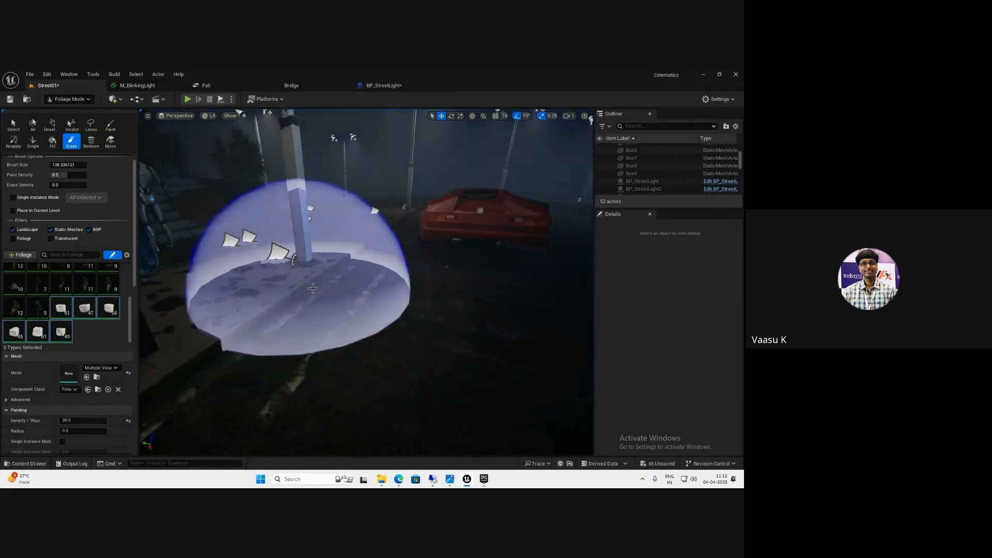
key([)
key([)
key([)
key([)
key([)
key([)
key([)
key([)
key([)
key([)
key([)
key([)
key([)
key([)
key([)
key([)
key([)
key([)
key([)
key([)
mouse_move(349, 310)
mouse_down()
mouse_move(368, 271)
mouse_move(300, 338)
mouse_up()
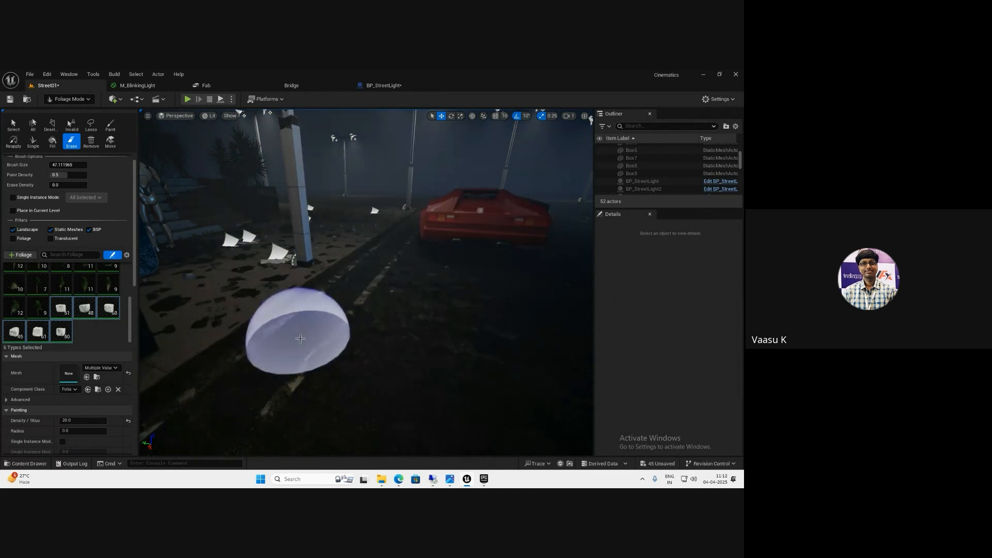
mouse_move(301, 338)
right_down()
mouse_move(340, 351)
mouse_move(352, 330)
right_up()
mouse_move(274, 357)
mouse_down()
mouse_move(241, 314)
mouse_move(269, 289)
mouse_move(259, 293)
mouse_up()
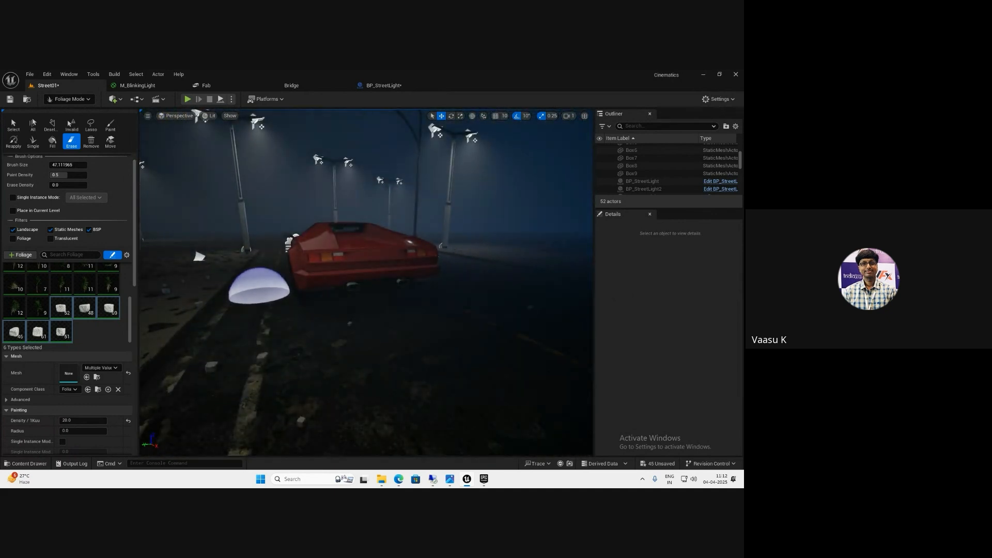
mouse_move(259, 293)
right_down()
mouse_move(295, 293)
mouse_move(219, 331)
mouse_move(201, 319)
mouse_move(219, 301)
right_up()
key(shift+1)
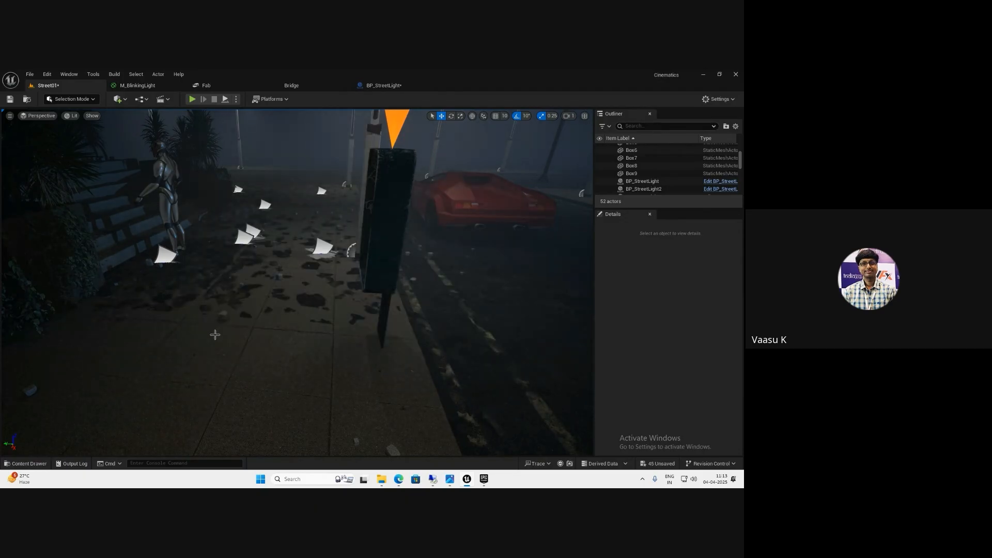
Duplicate the burnt cardboard scatter decal along the sidewalk past the phone kiosk, undoing a first misplaced copy
right_drag(215, 334, 141, 325)
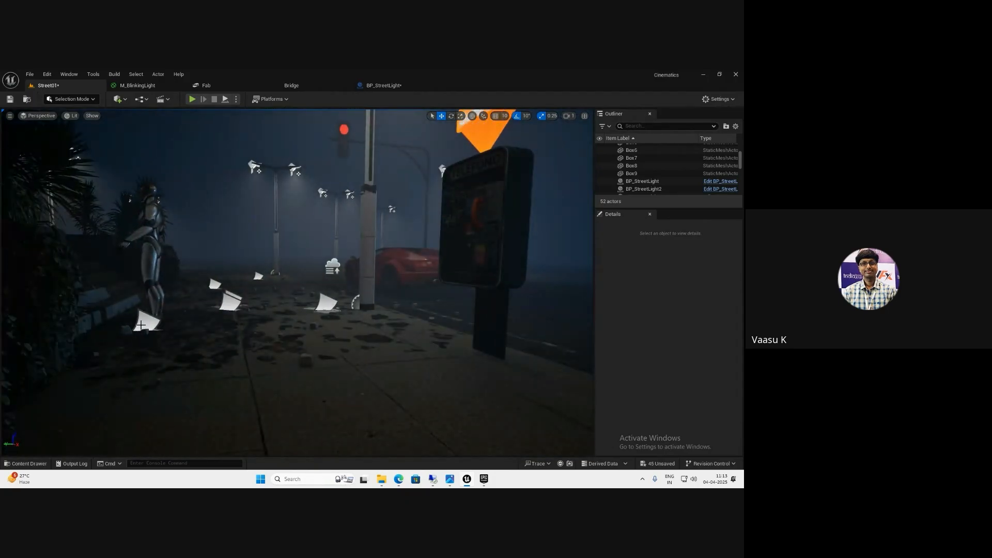
click(149, 328)
click(235, 299)
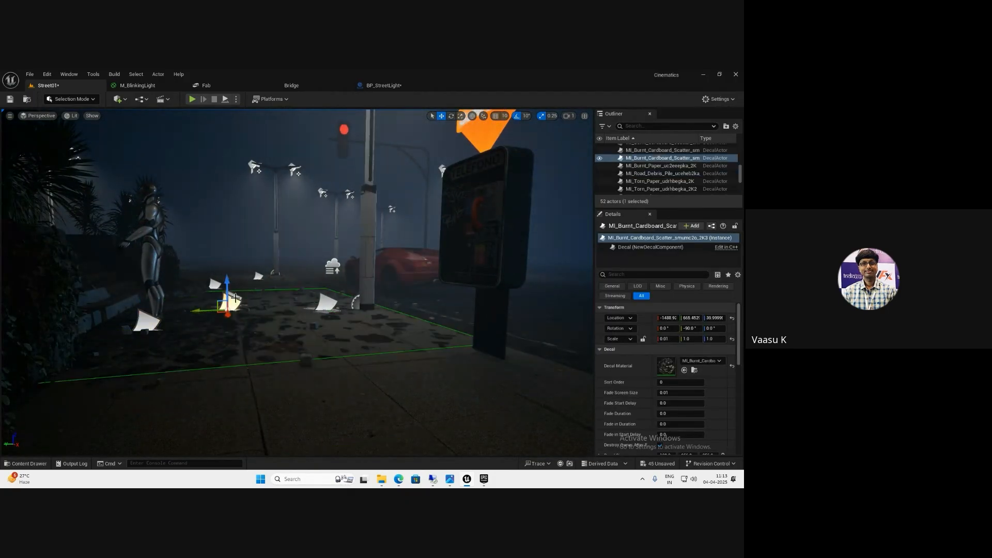
alt+drag(223, 307, 282, 455)
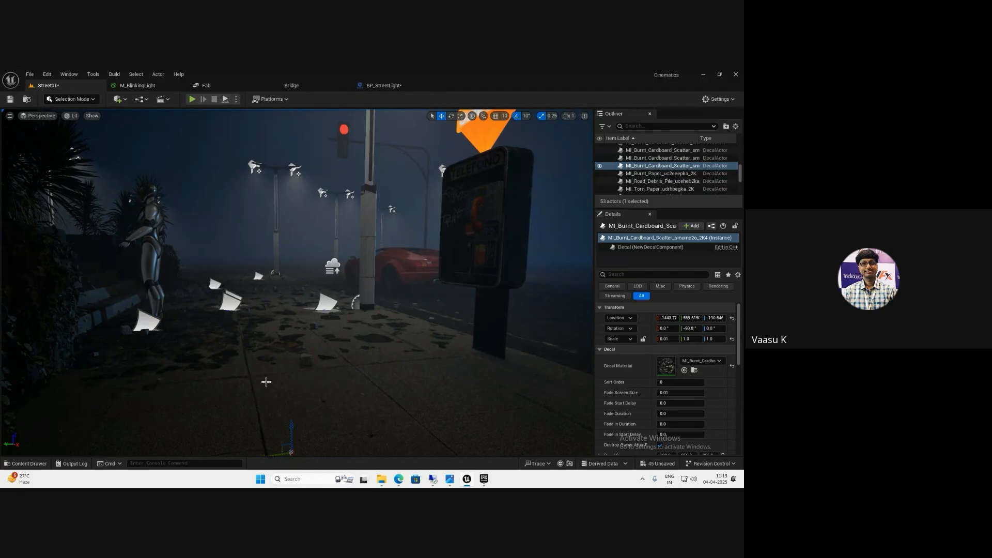
key(ctrl+z)
alt+drag(260, 248, 18, 438)
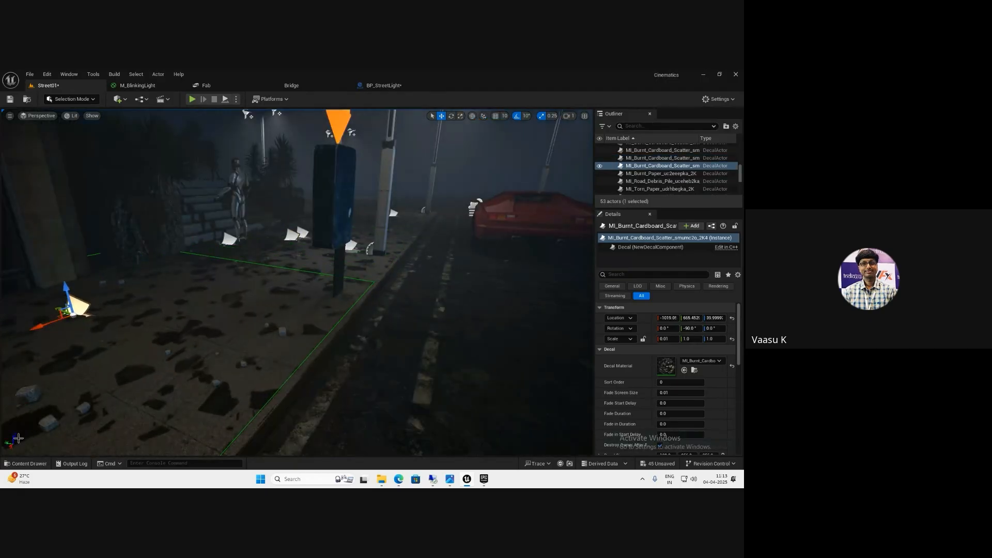
Duplicate the new burnt cardboard decal once more, farther along the sidewalk past the next street light
right_drag(18, 438, 252, 310)
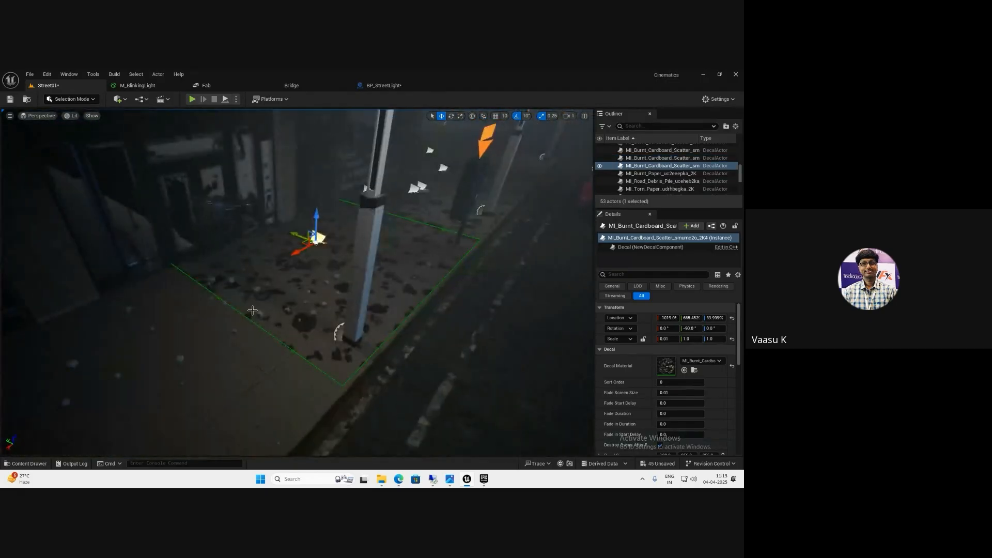
alt+drag(302, 249, 208, 378)
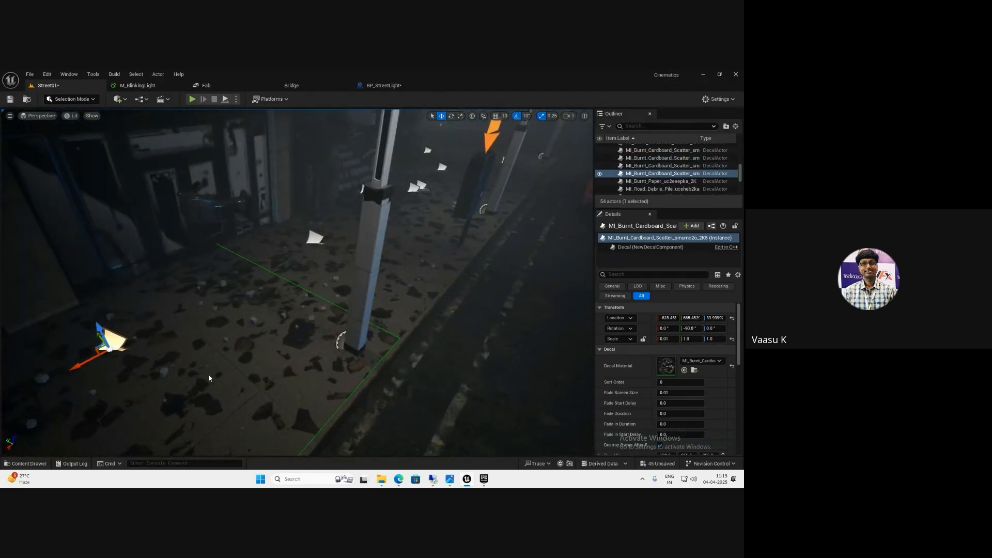
right_drag(209, 375, 290, 332)
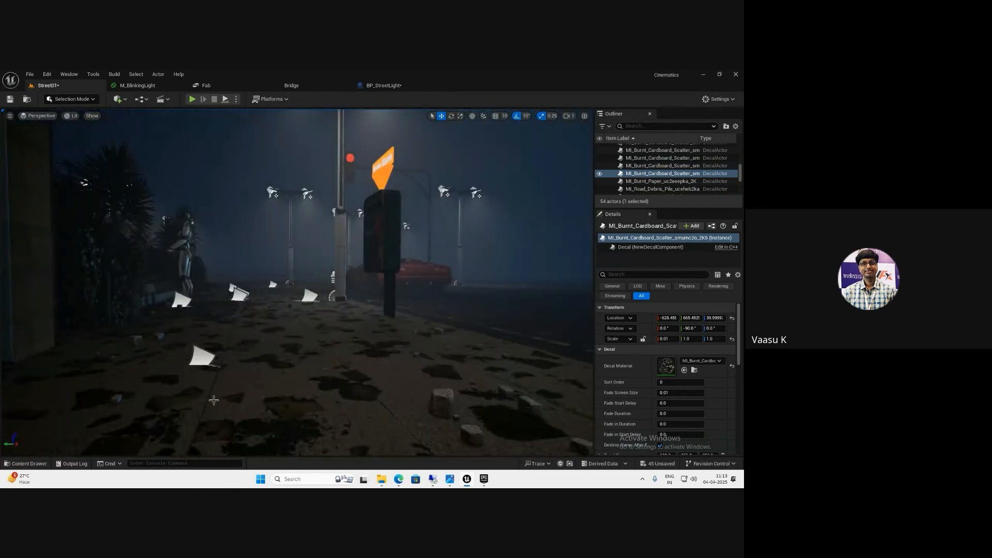
mouse_move(274, 367)
right_down()
mouse_move(253, 352)
mouse_move(269, 360)
right_up()
Filter the scene actors by "ex", select ExponentialHeightFog and set its Fog Density to 2
scroll(649, 168, up, 10)
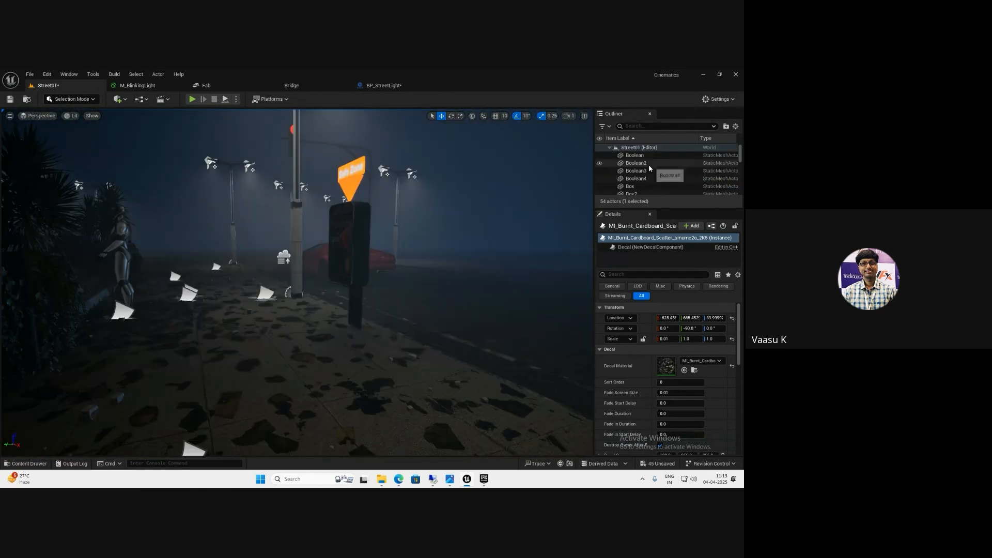
scroll(629, 157, down, 10)
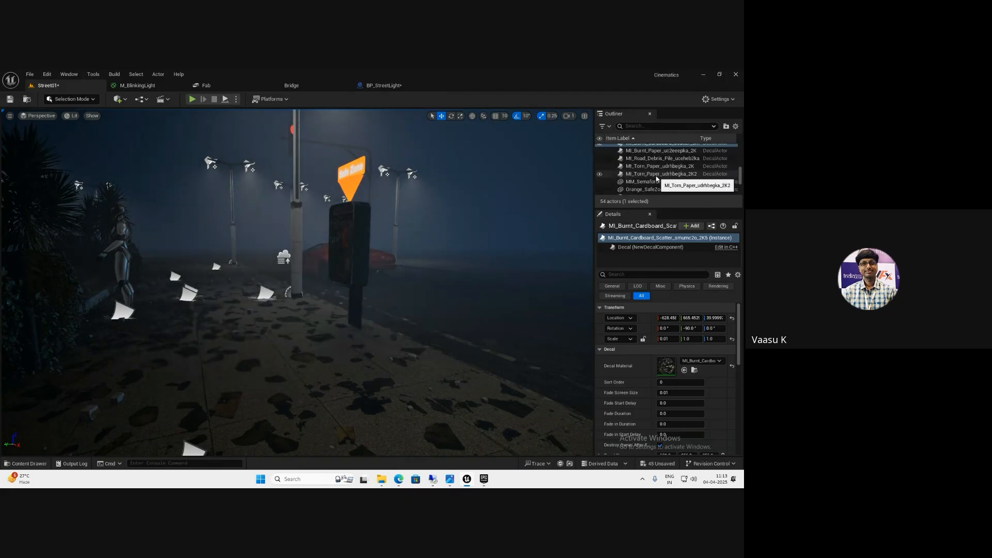
click(641, 126)
text(ex)
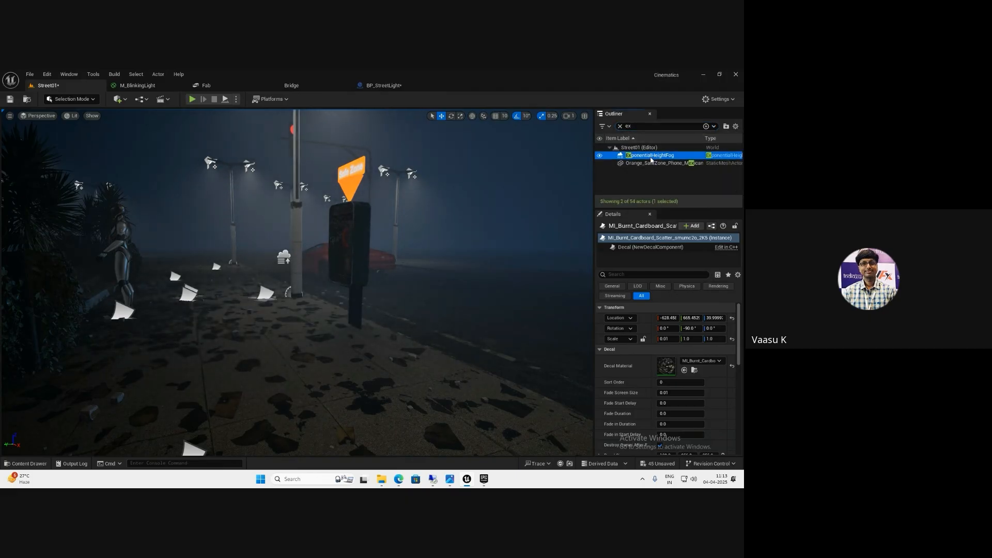
scroll(689, 378, down, 1)
click(689, 346)
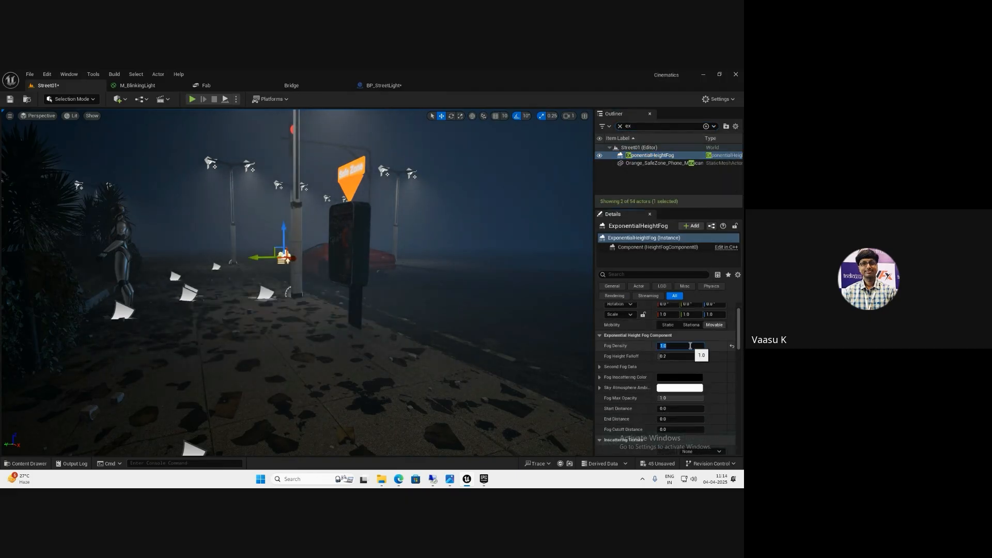
text(2)
key(Return)
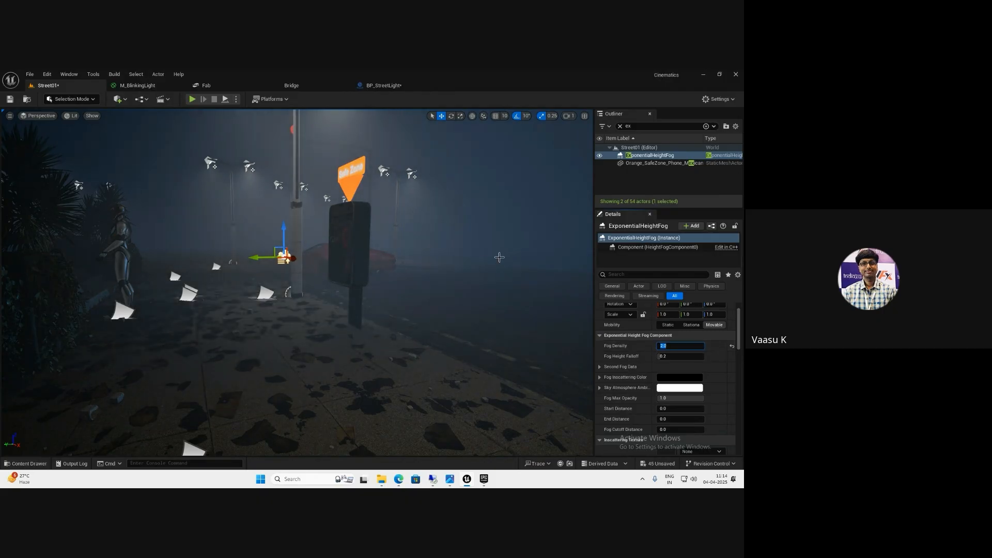
Switch the viewport to game view and set the fog's Start Distance to 2000 while viewing the street from the sidewalk
key(g)
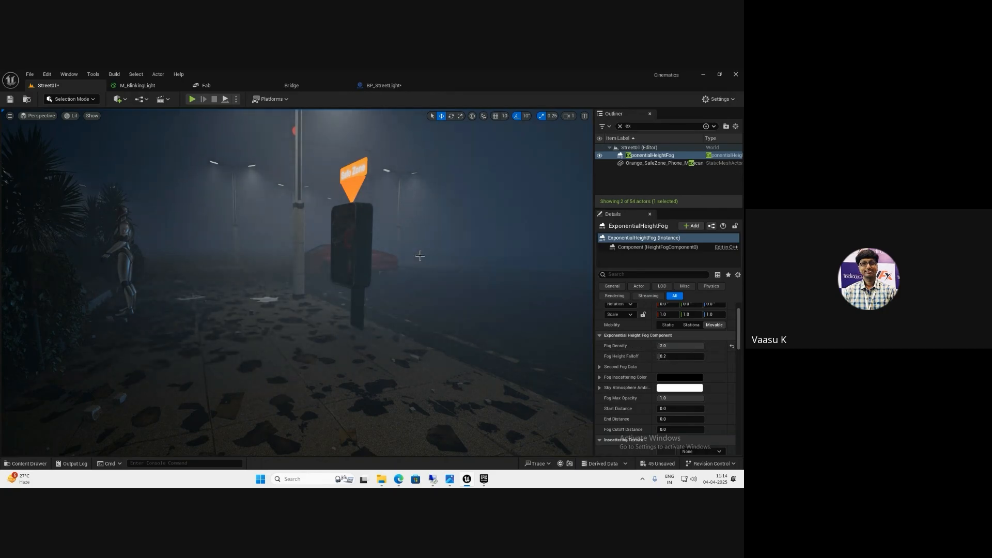
right_drag(270, 320, 265, 324)
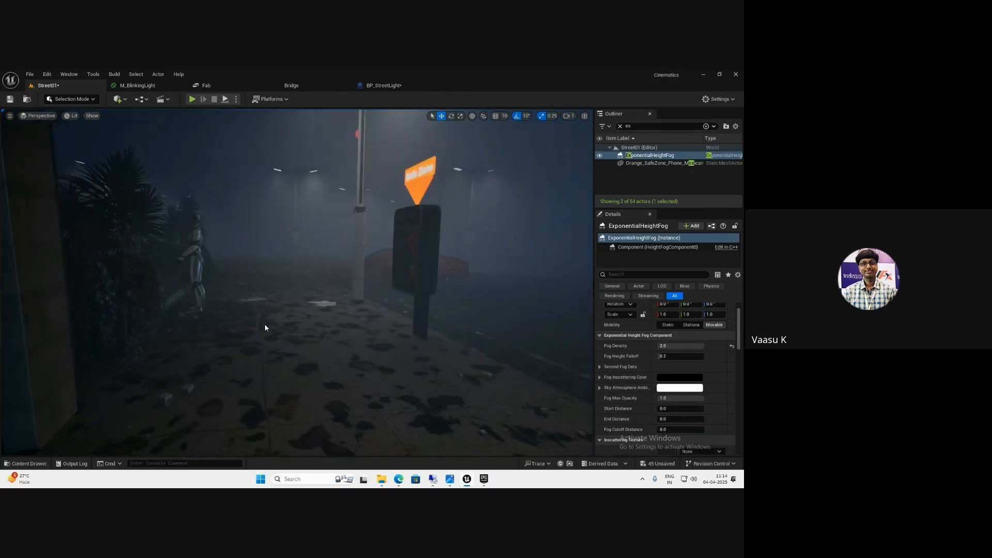
scroll(684, 377, up, 1)
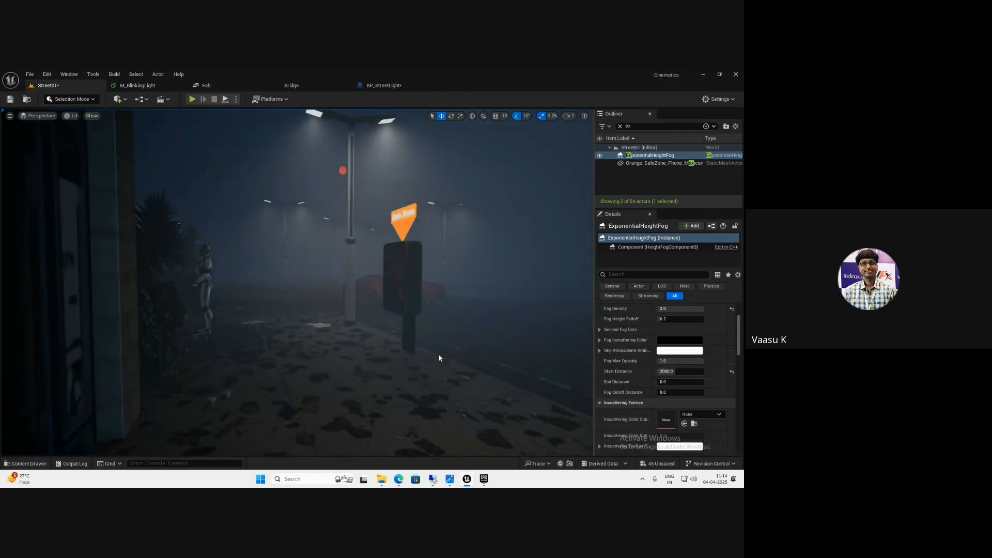
key(d)
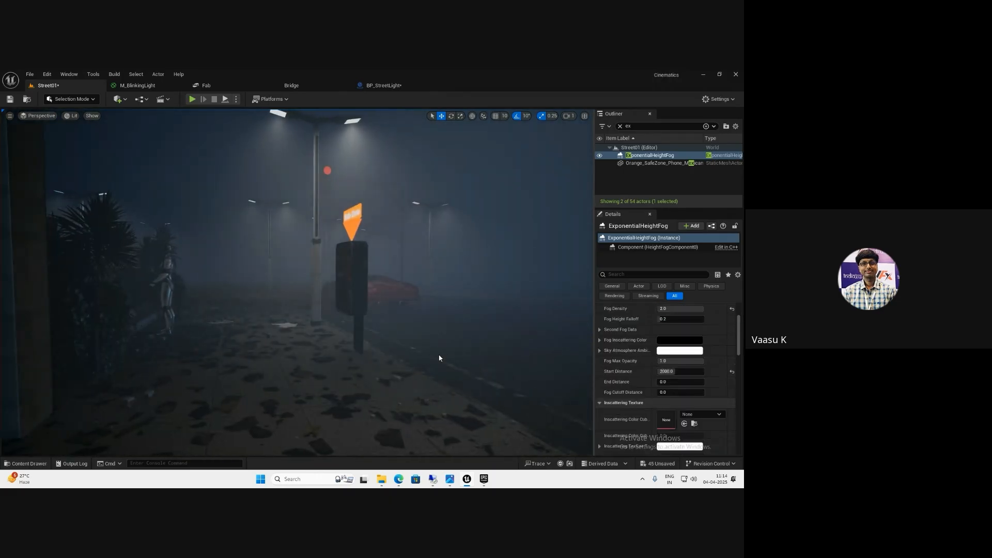
key(a)
key(d)
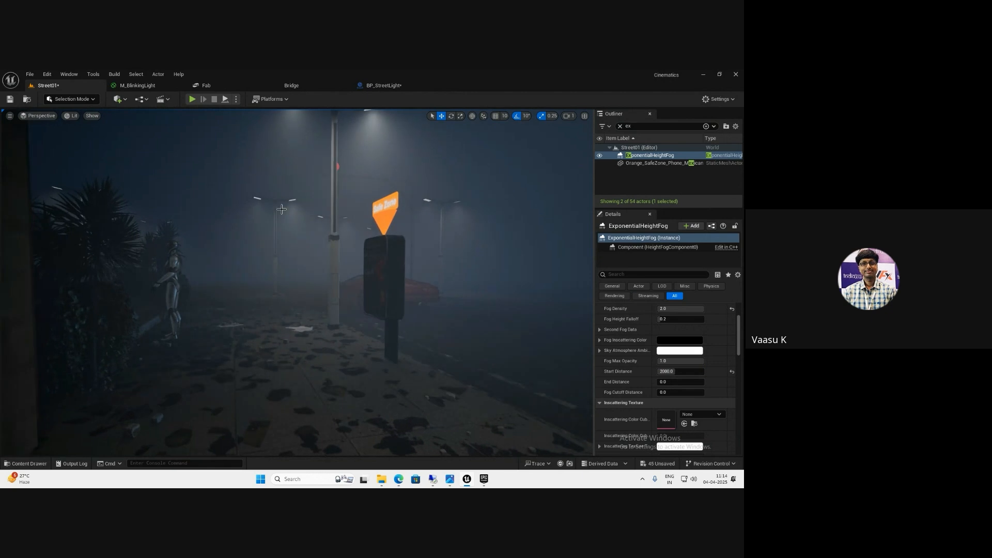
key(s)
Open the rp_carla_rigged_001_ue4 folder inside RP_Character of the Scanned3DPeoplePack content
click(25, 463)
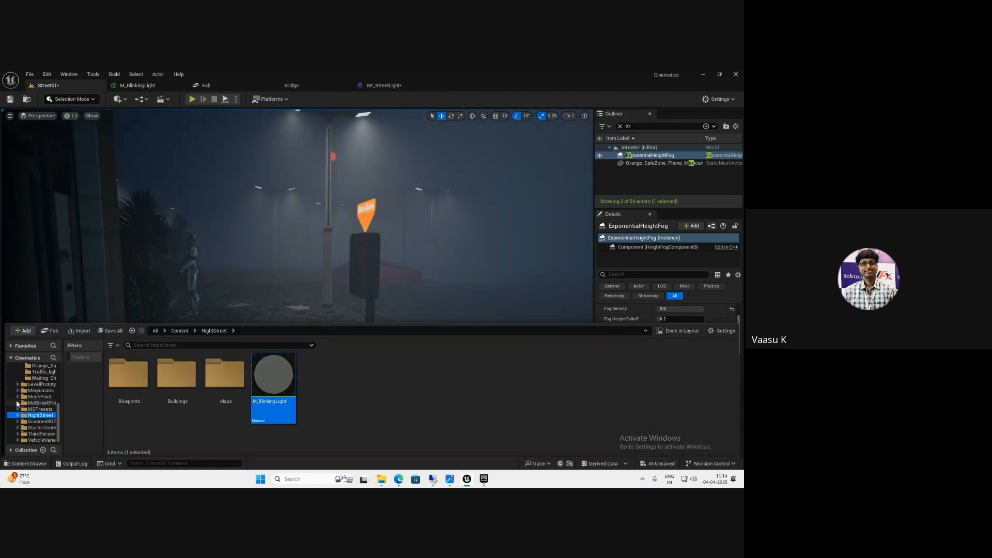
click(41, 421)
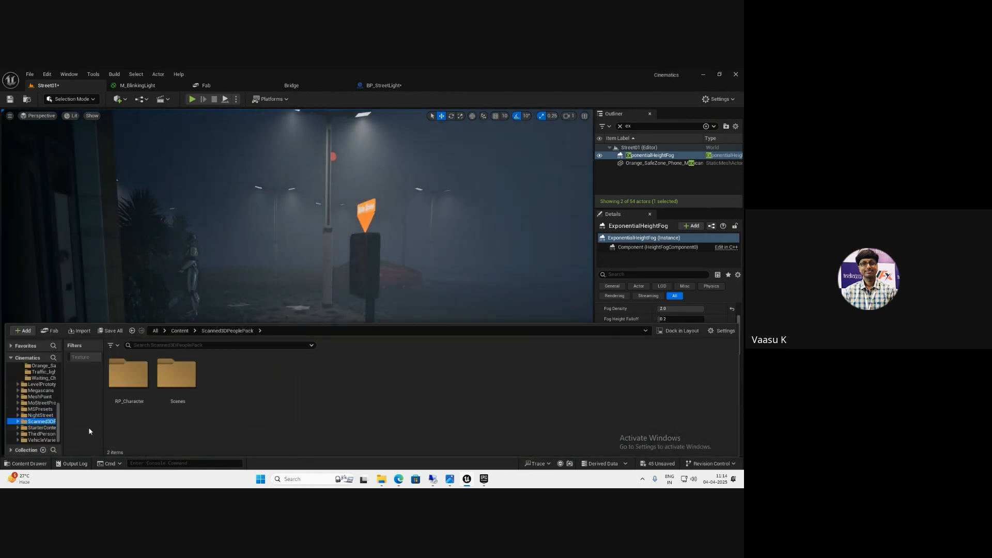
click(182, 376)
double_click(182, 376)
click(40, 428)
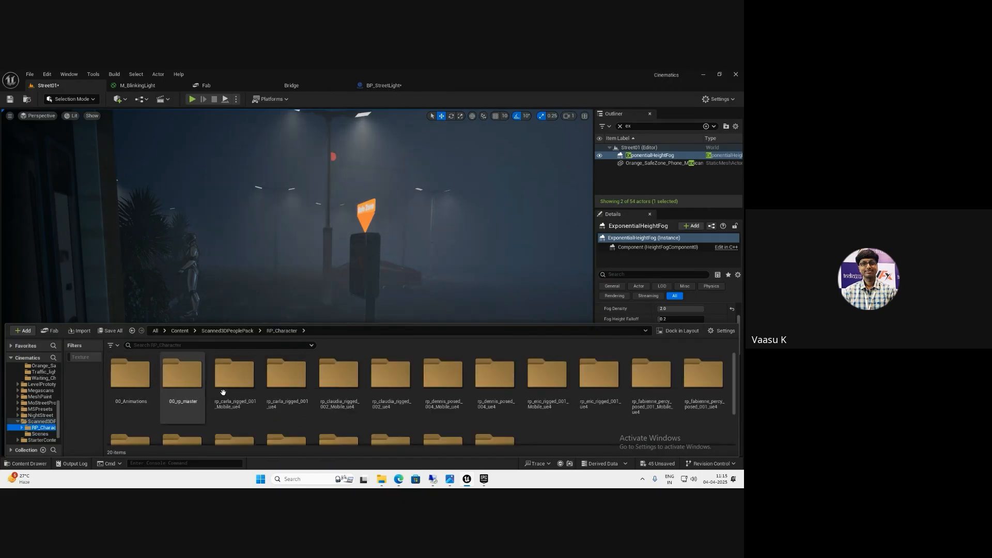
double_click(300, 387)
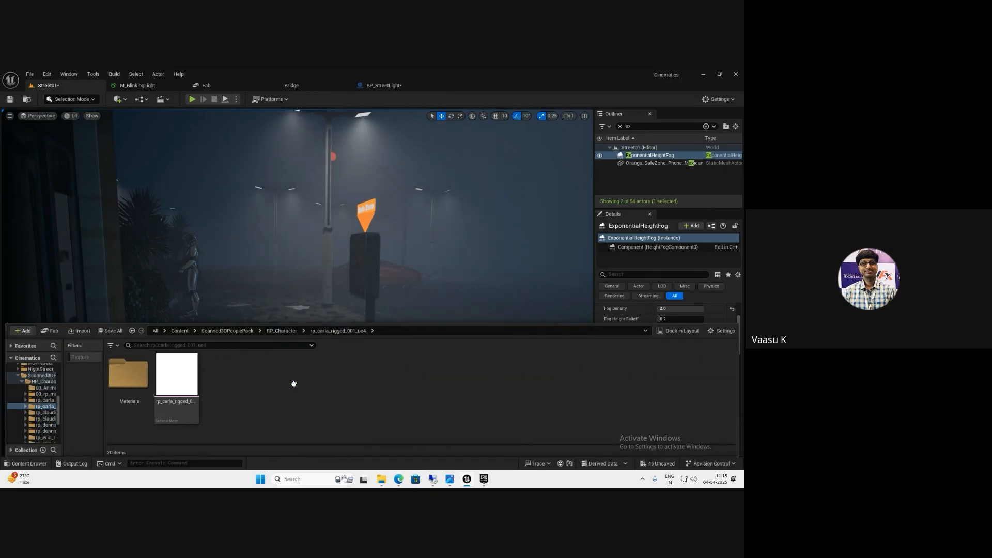
Place the rp_carla_rigged_001_ue4 skeletal mesh on the sidewalk near the phone kiosk and rotate it about its vertical axis
click(194, 399)
drag(275, 297, 568, 325)
key(e)
scroll(656, 365, up, 3)
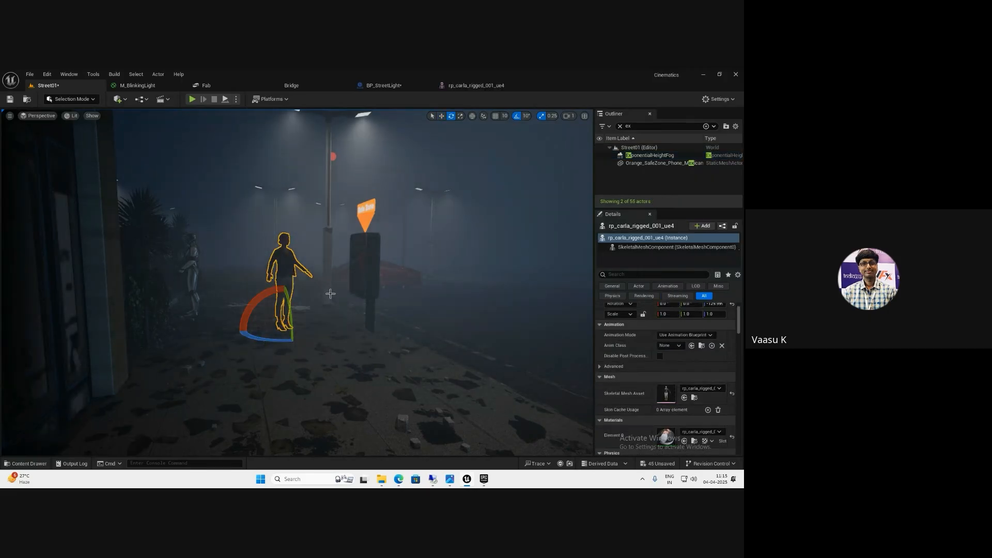
alt+drag(329, 295, 313, 296)
scroll(312, 296, up, 4)
scroll(294, 296, down, 4)
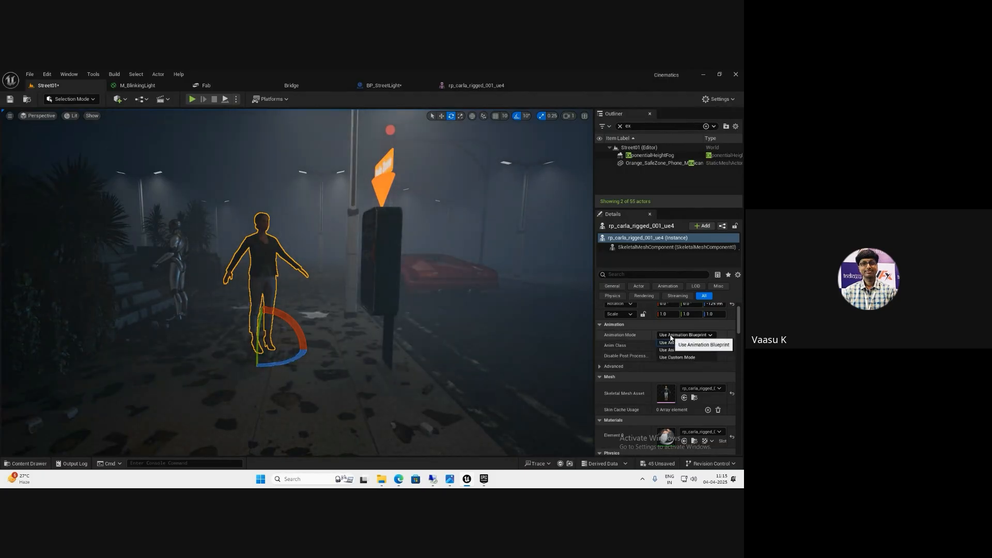
Set the placed character's Animation Mode to Use Animation Asset
click(686, 357)
click(672, 336)
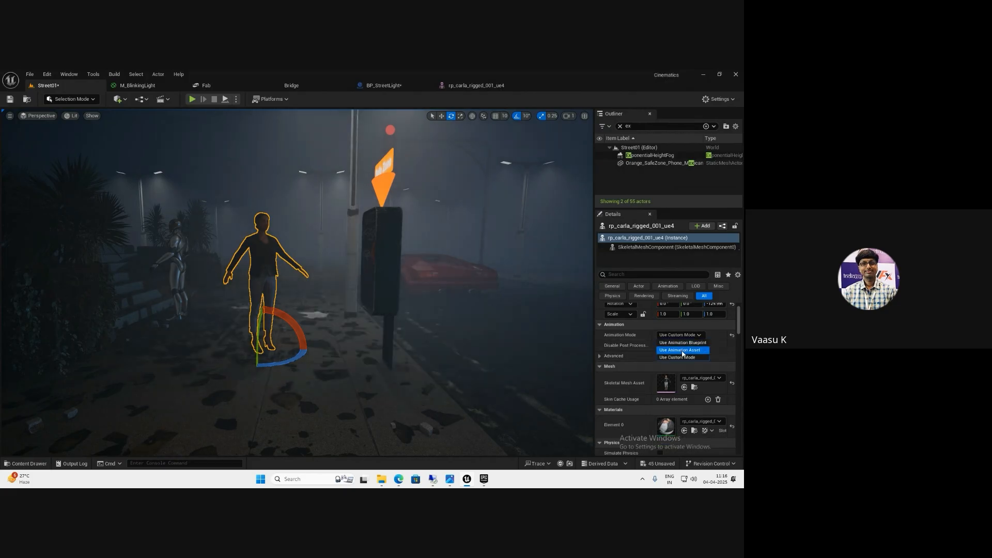
click(681, 351)
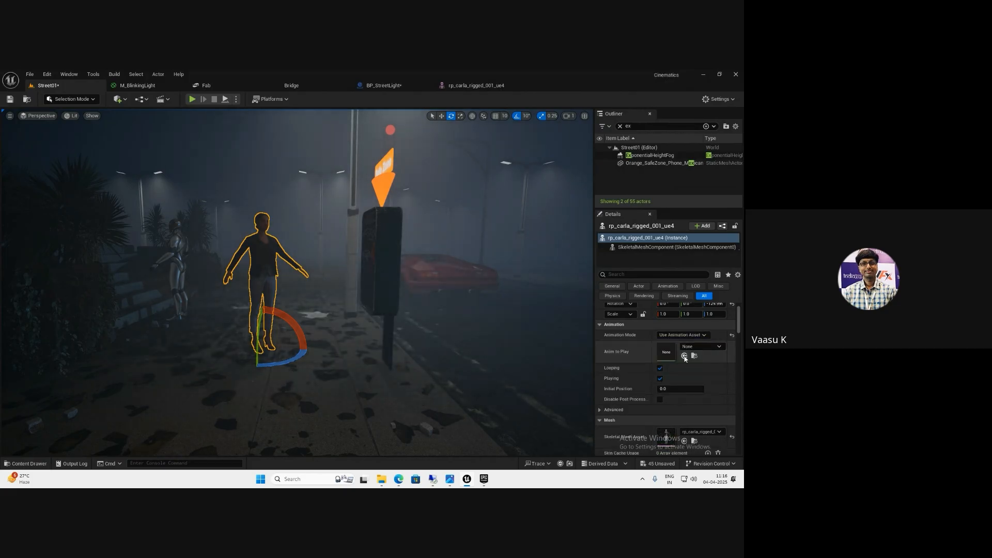
Assign the rp_nathan animation as the character's Anim to Play and turn the character about the vertical axis to face along the sidewalk
click(684, 356)
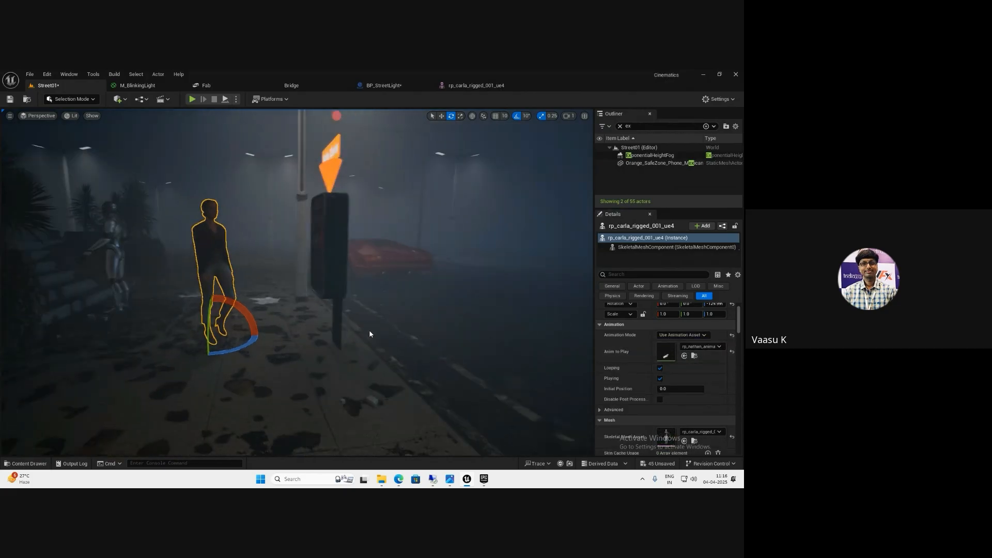
drag(255, 339, 171, 349)
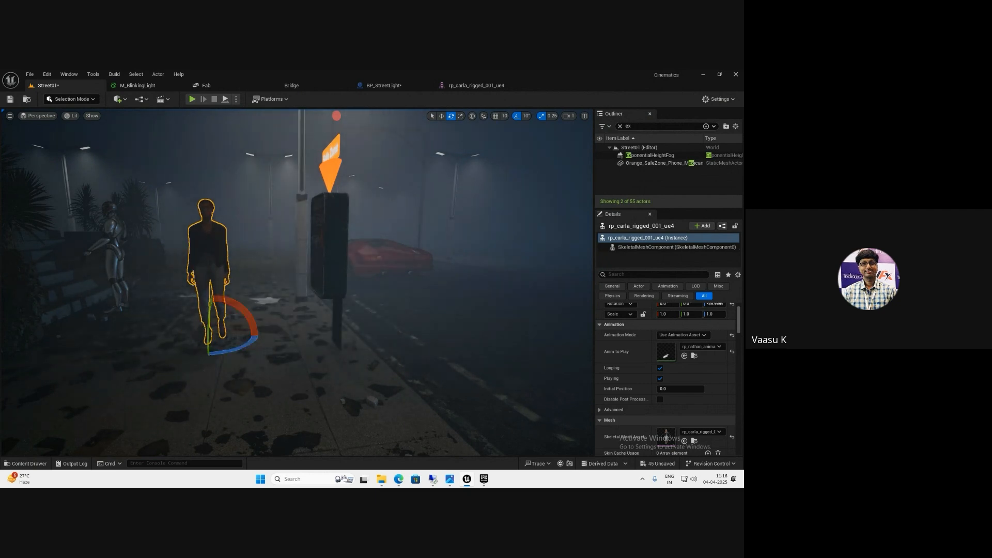
right_drag(287, 329, 287, 322)
scroll(287, 323, up, 2)
scroll(287, 326, down, 4)
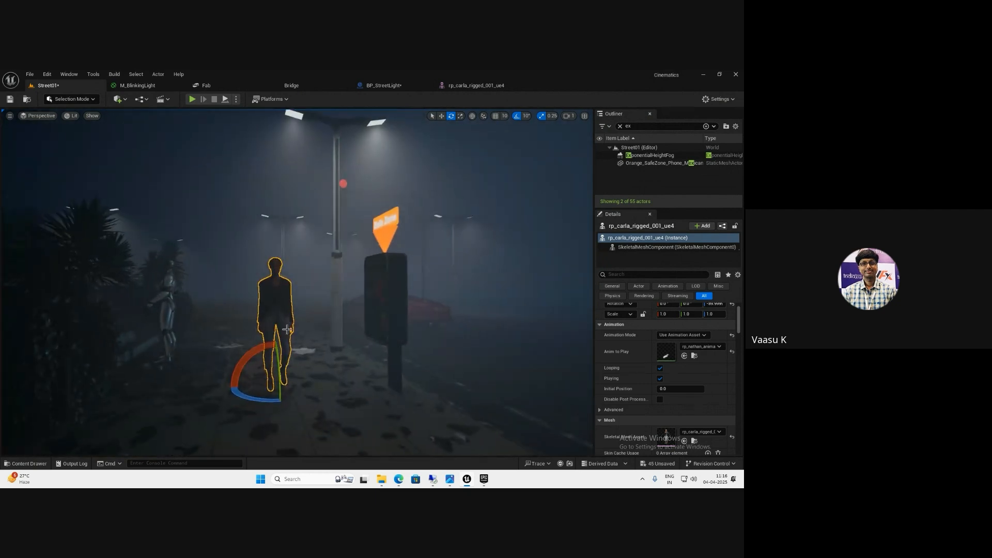
Move the walking character vertically so its feet rest on the sidewalk pavement
right_drag(349, 312, 342, 311)
key(w)
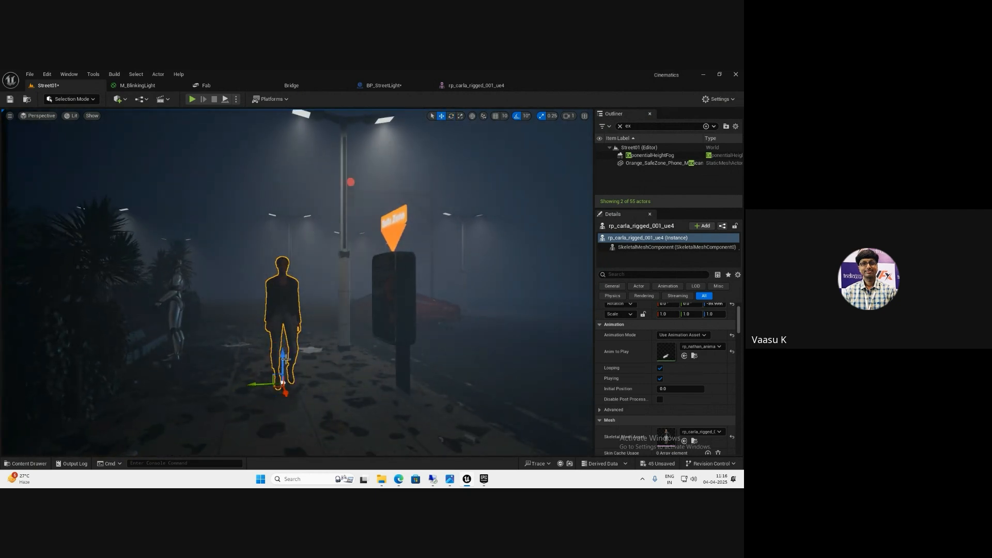
key(s)
right_drag(286, 359, 284, 359)
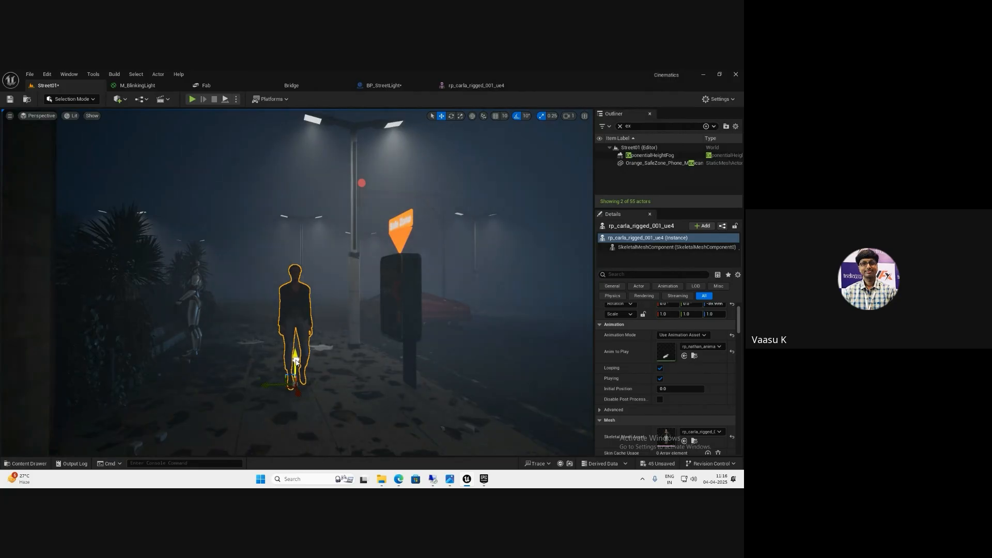
drag(296, 369, 296, 362)
right_drag(296, 364, 272, 401)
key(w)
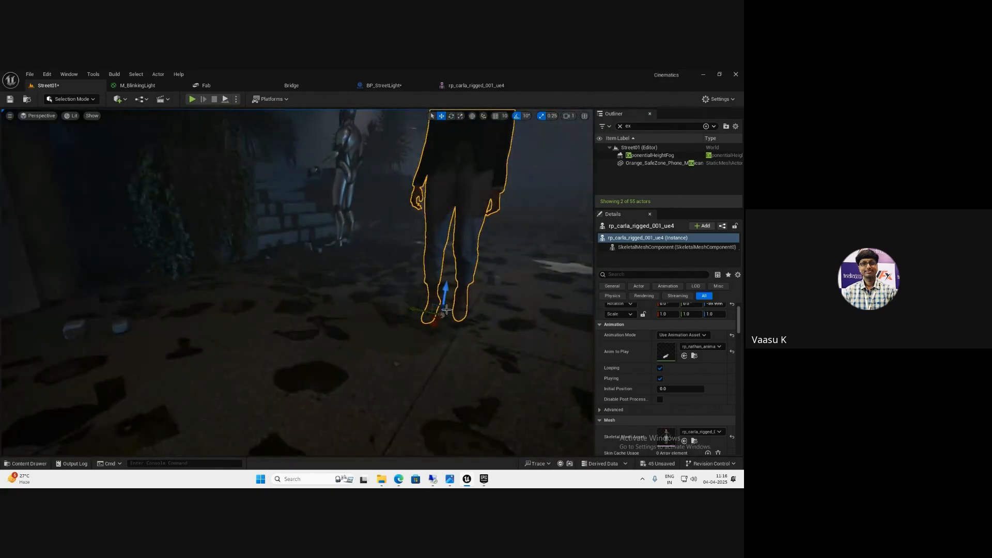
drag(442, 297, 451, 282)
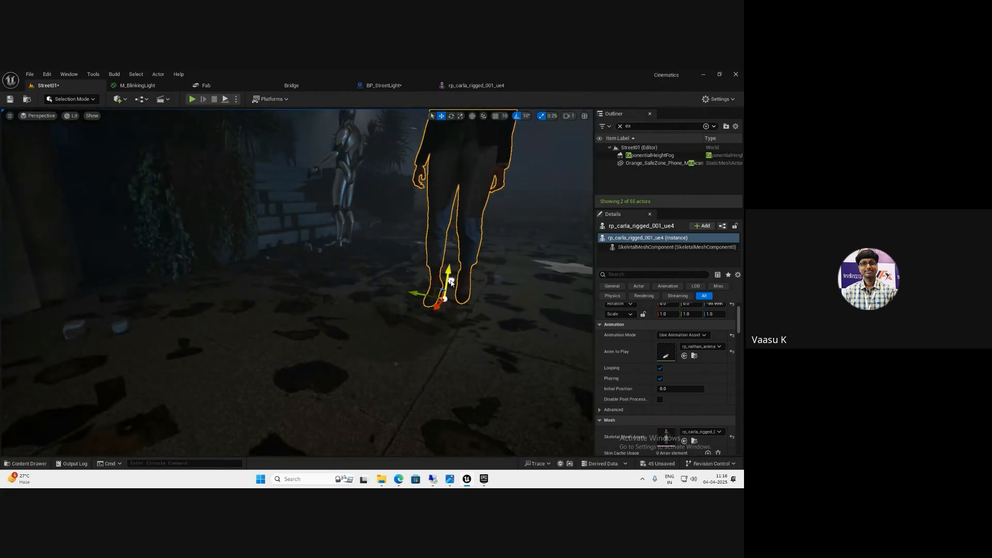
mouse_move(451, 315)
right_down()
mouse_move(442, 333)
mouse_move(454, 331)
right_up()
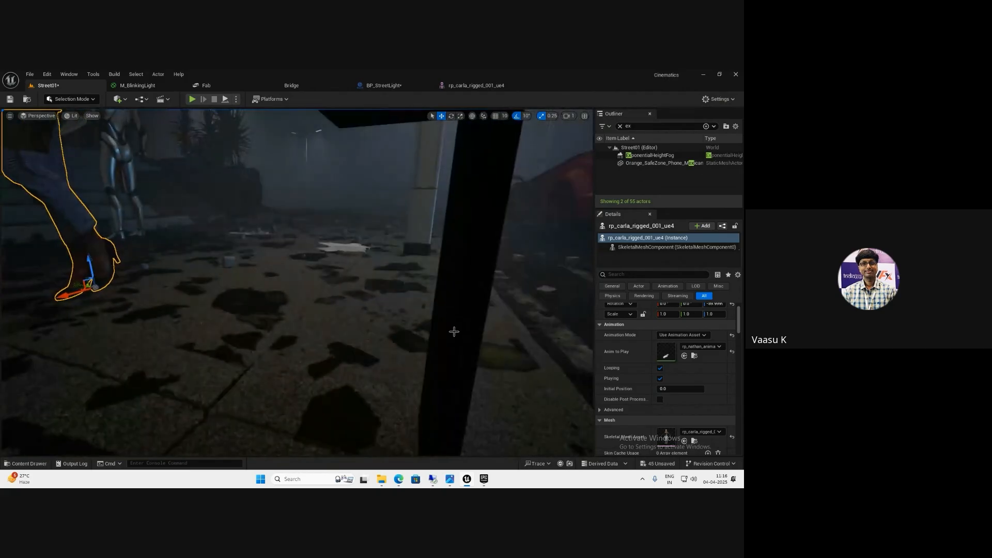
right_drag(297, 324, 331, 315)
Switch the viewport to Cinematic Viewport and look through CineCameraActor0
click(87, 100)
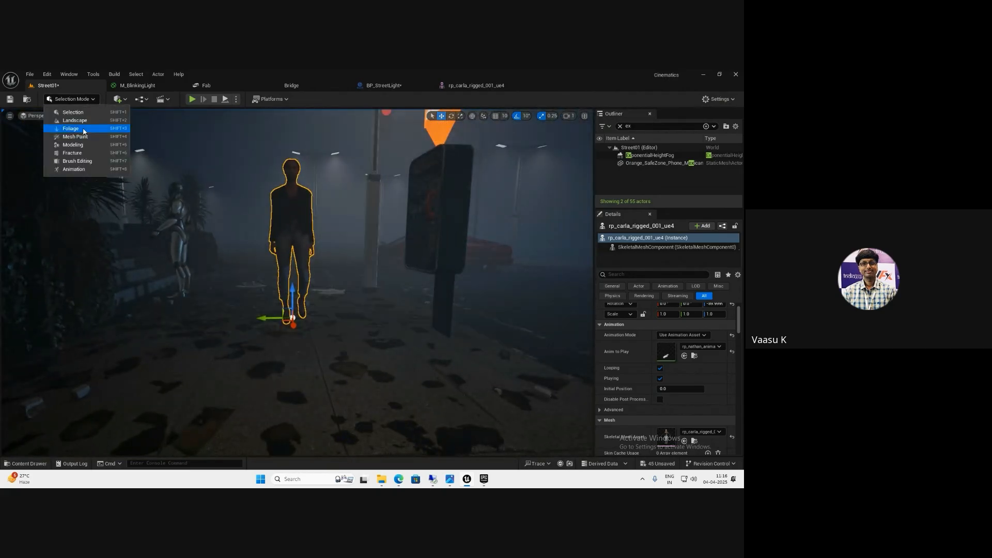
click(212, 74)
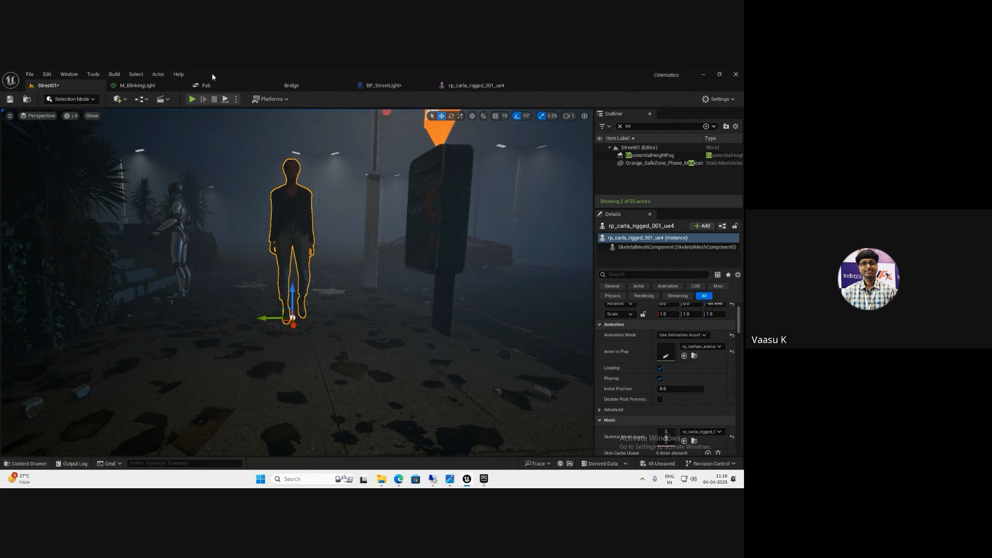
click(39, 115)
click(60, 211)
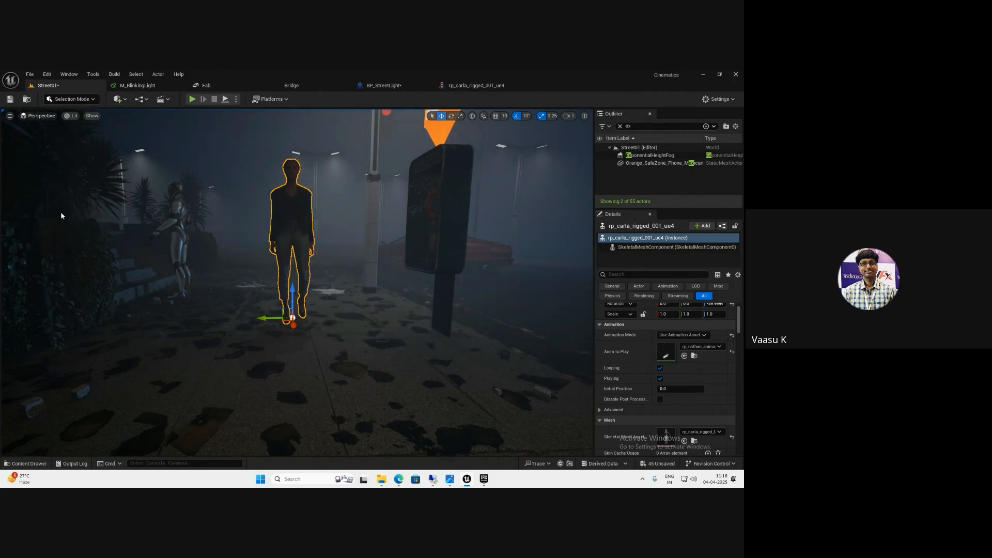
scroll(702, 372, up, 2)
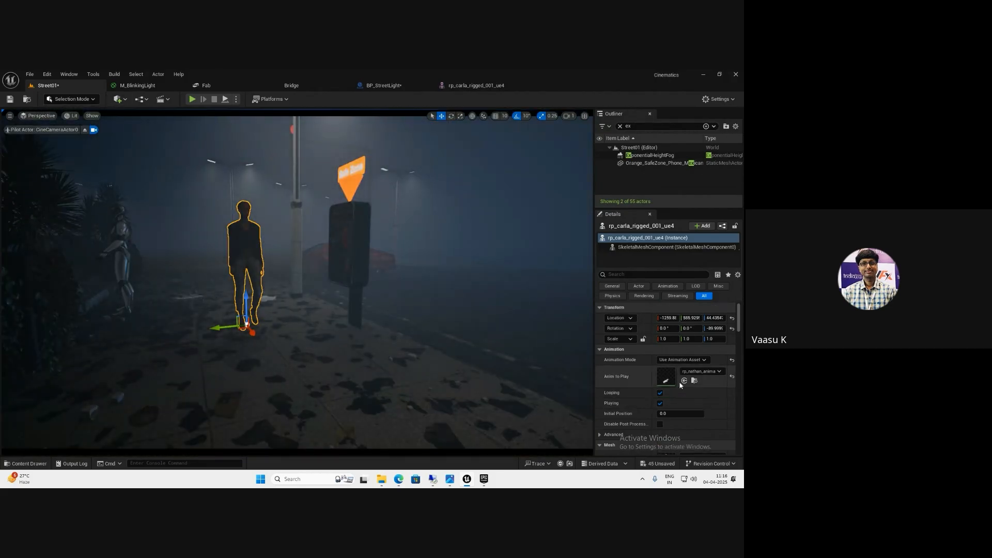
click(37, 115)
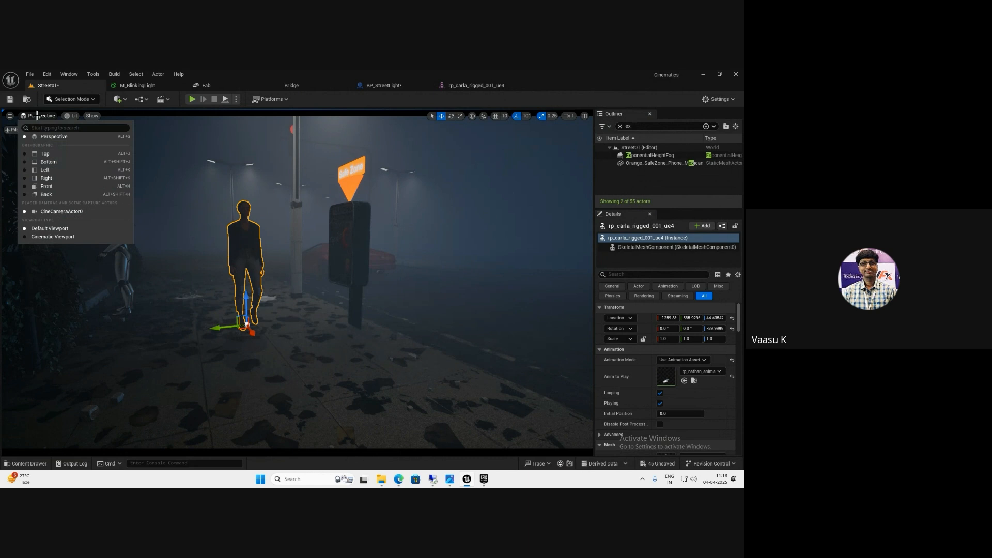
click(55, 237)
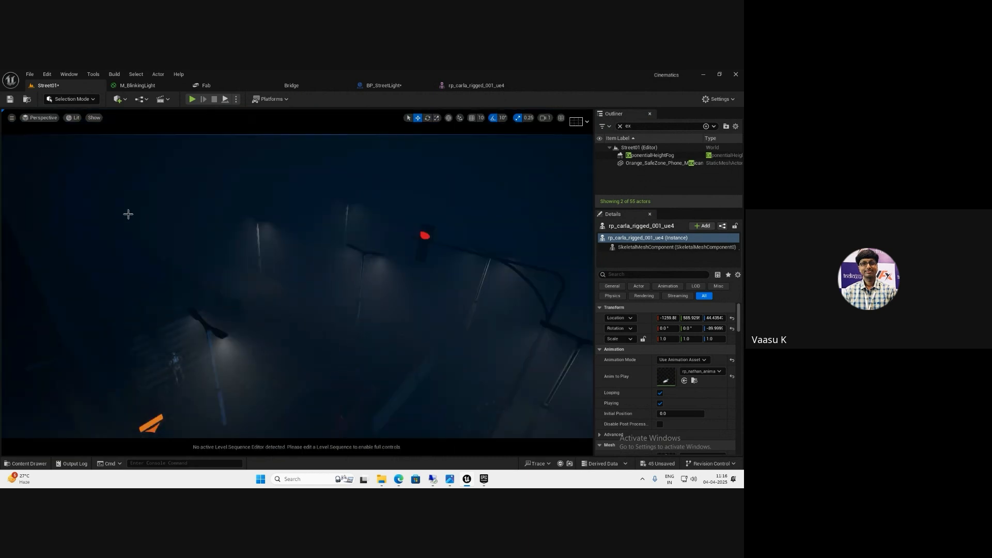
click(42, 117)
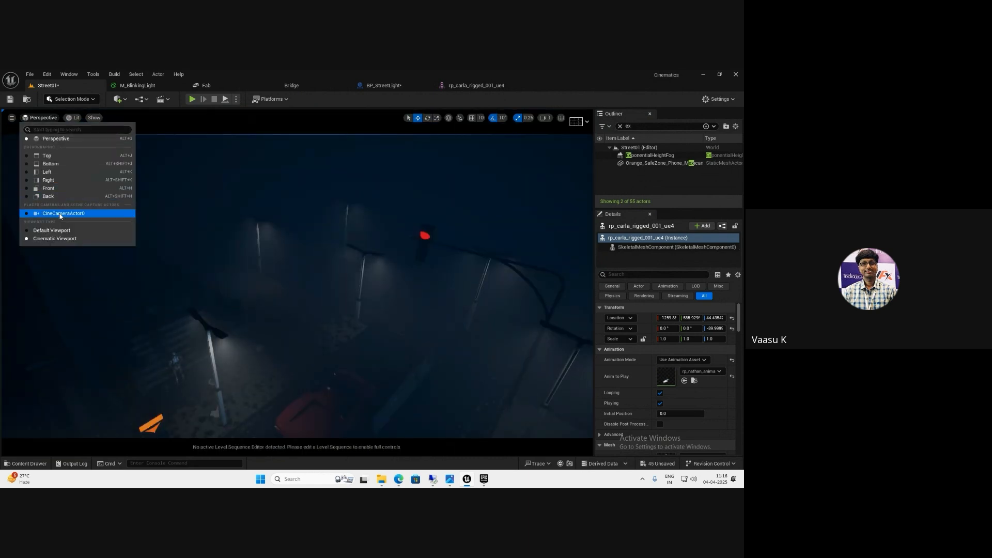
click(60, 214)
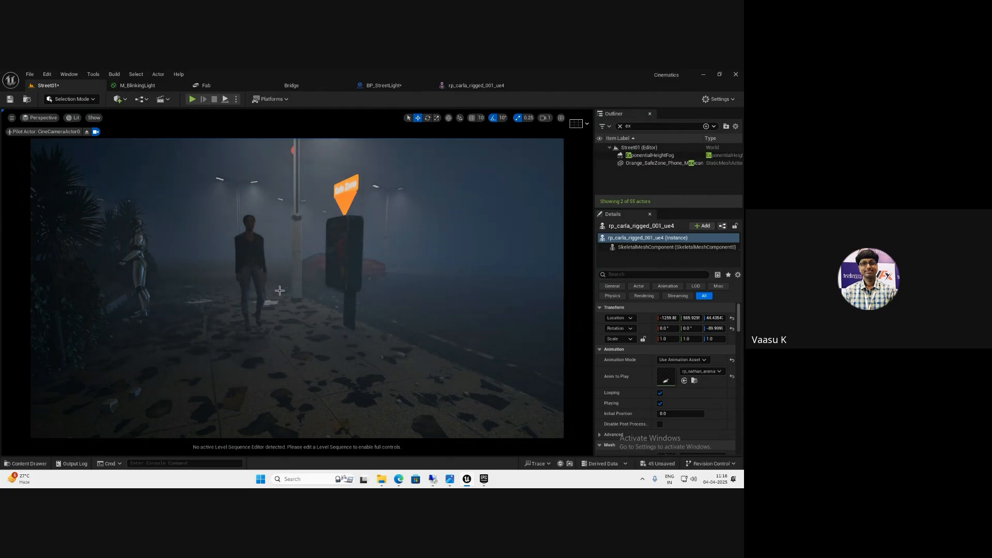
Delete the robot mannequin standing near the steps behind the character and clear the Outliner search
mouse_move(310, 307)
right_down()
mouse_move(293, 299)
mouse_move(313, 319)
right_up()
key(w)
key(q)
key(e)
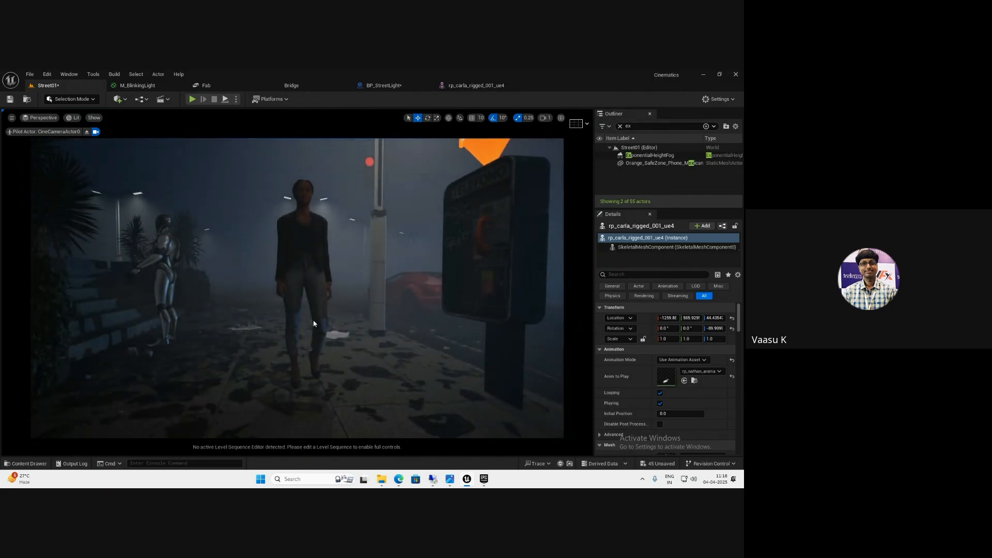
right_click(313, 319)
key(Delete)
click(620, 127)
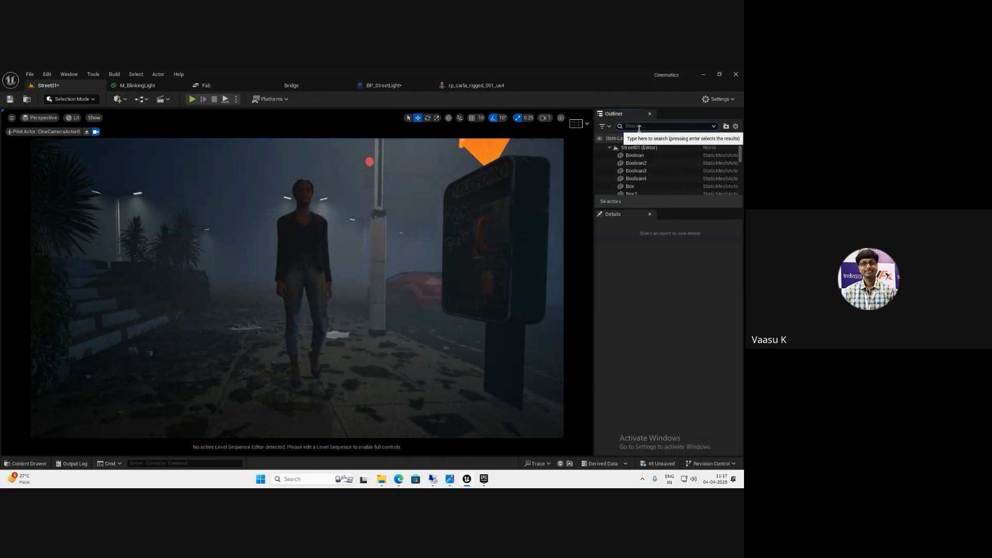
Lower the camera speed to 0.1 and reframe CineCameraActor0 as a low-angle shot of the character and phone kiosk
scroll(418, 275, down, 5)
right_drag(418, 275, 420, 273)
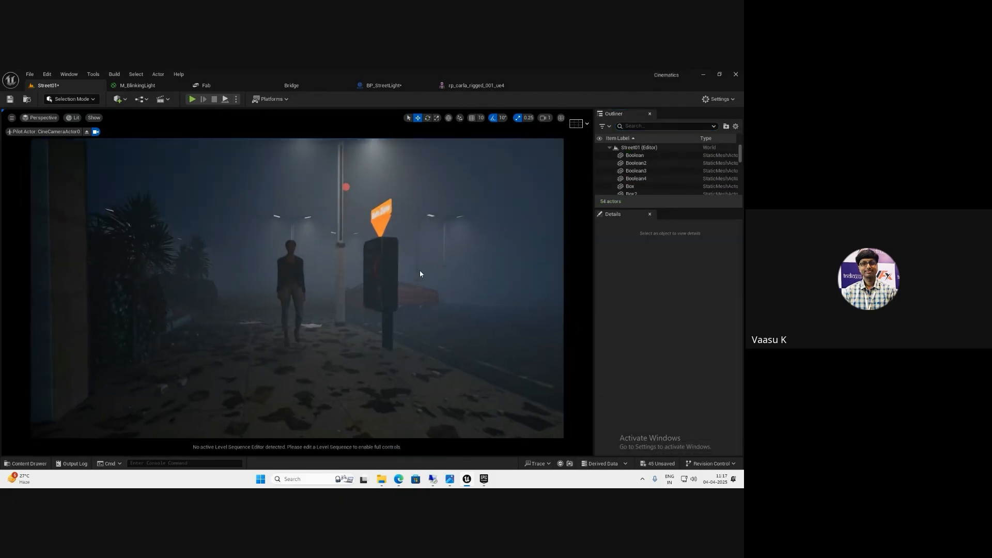
click(546, 118)
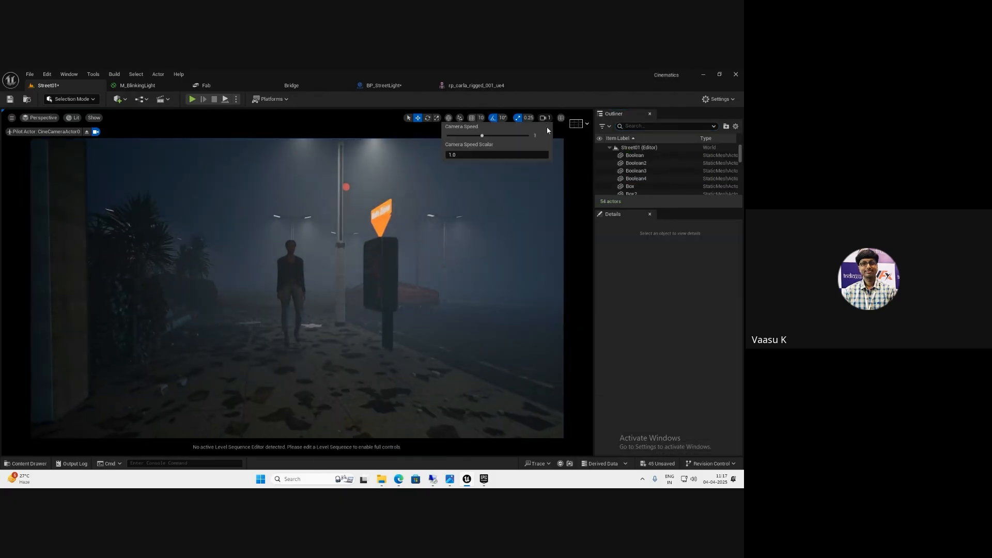
key(w)
mouse_move(401, 249)
right_down()
mouse_move(397, 236)
mouse_move(415, 237)
right_up()
key(q)
key(a)
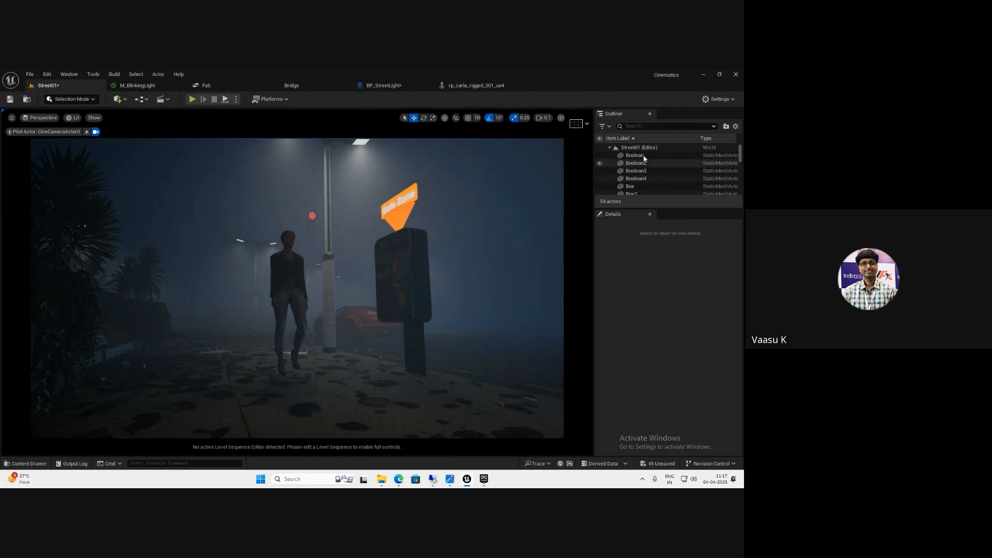
Find and select the PostProcessVolume, and enable its Film Slope and Toe overrides
click(629, 125)
text(pos)
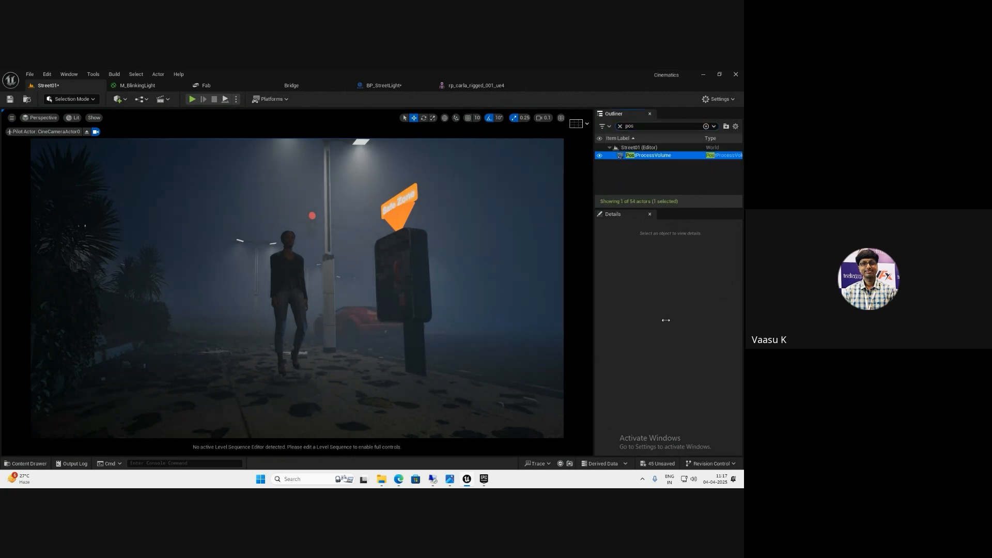
scroll(660, 353, down, 10)
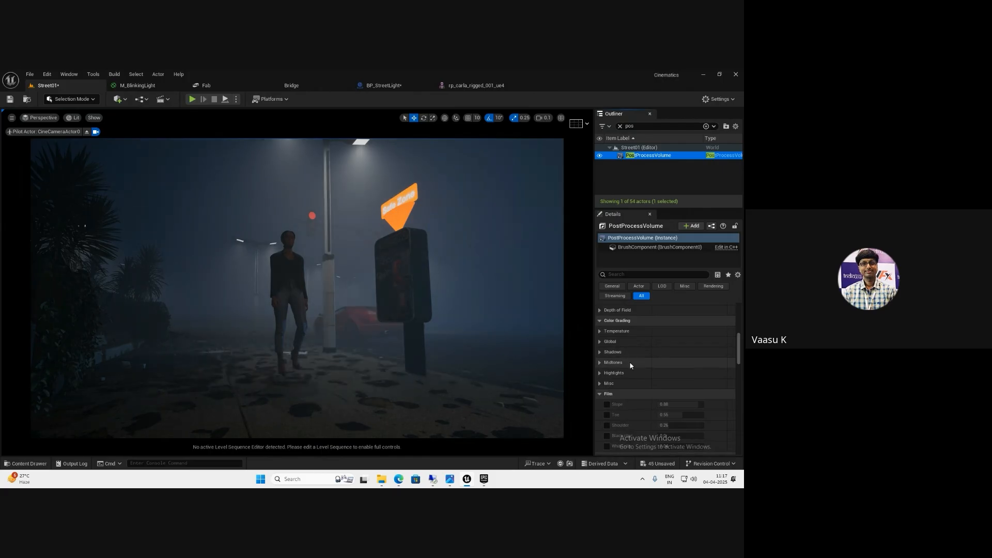
scroll(631, 362, down, 2)
click(606, 342)
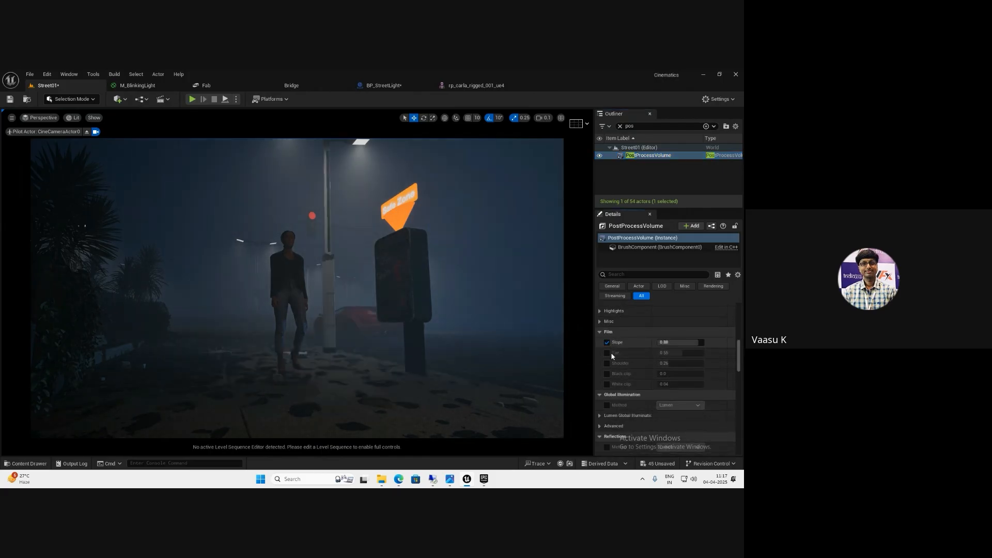
click(607, 353)
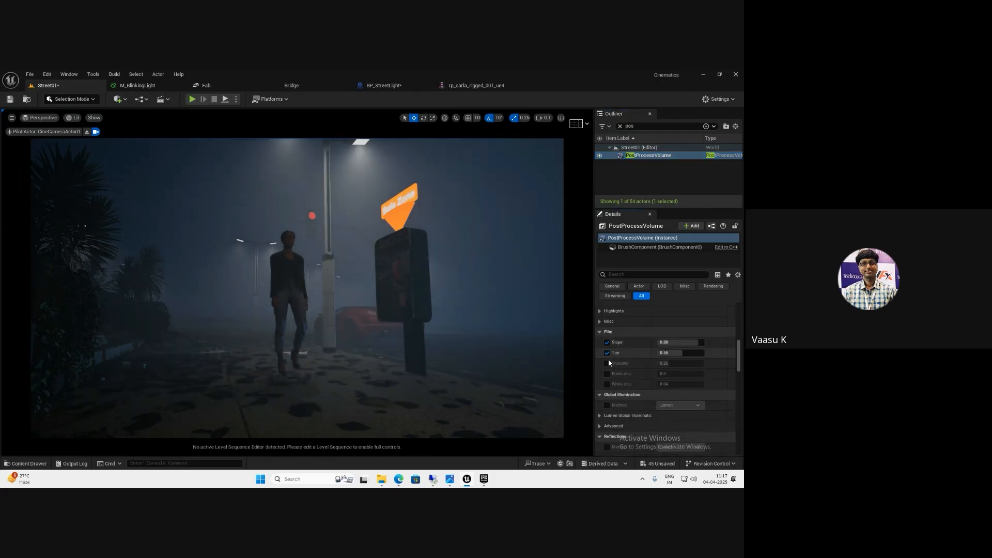
Set the volume's Film Slope to 0.7 after trying 0.65, and raise Toe to about 0.59
click(686, 342)
text(.65)
key(Return)
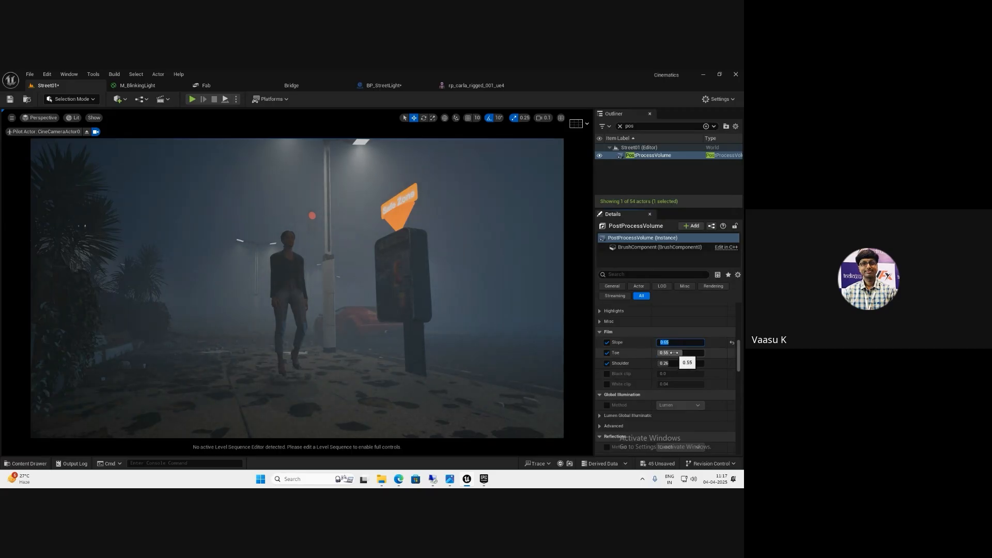
click(676, 352)
drag(694, 354, 698, 354)
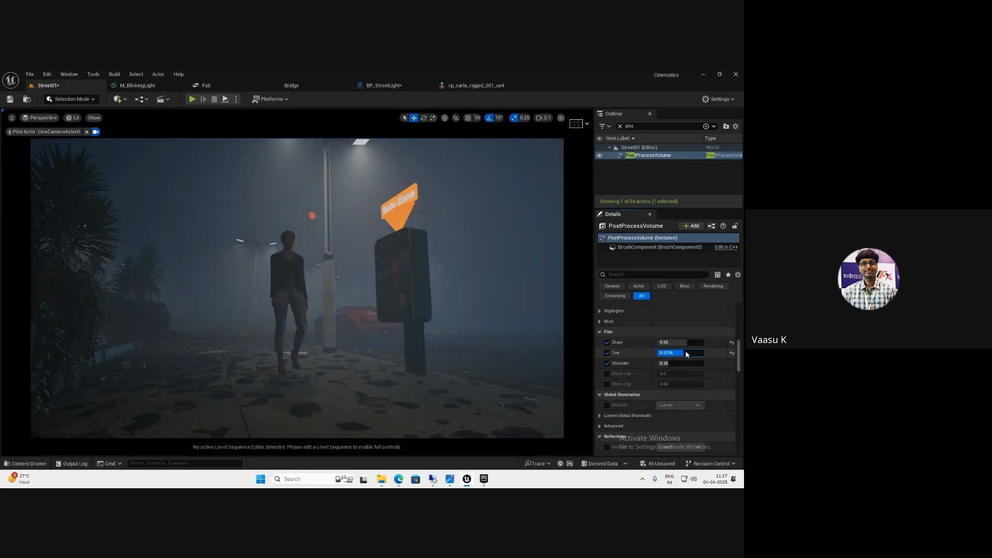
key(BackSpace)
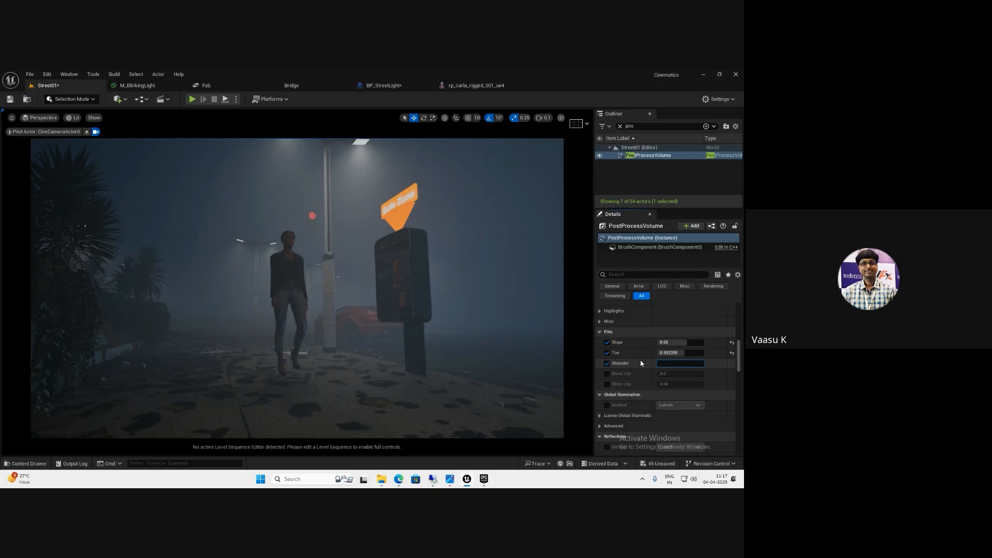
click(676, 342)
text(0.7)
key(Return)
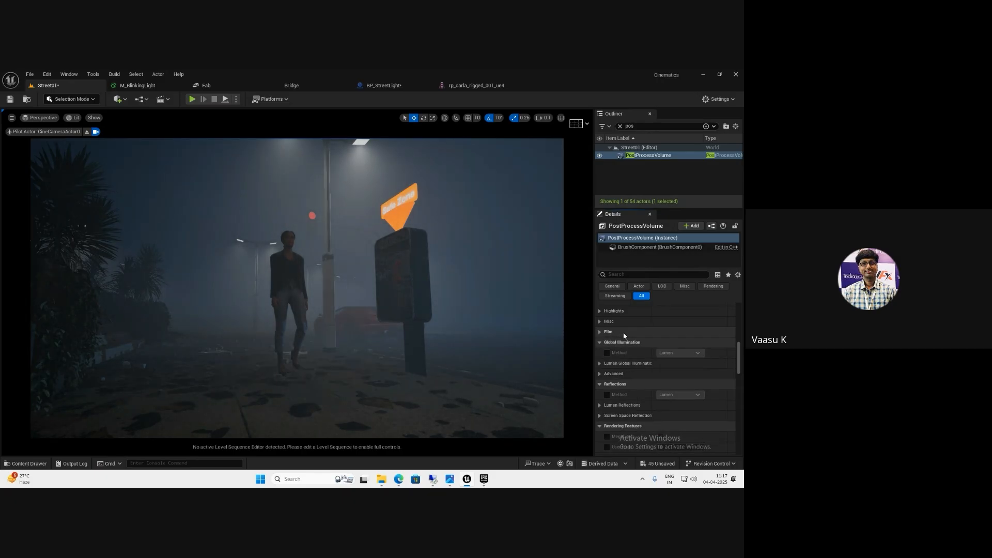
Enable the color grading Tint override and lower Tint to about -0.2
scroll(625, 352, up, 3)
scroll(627, 361, up, 2)
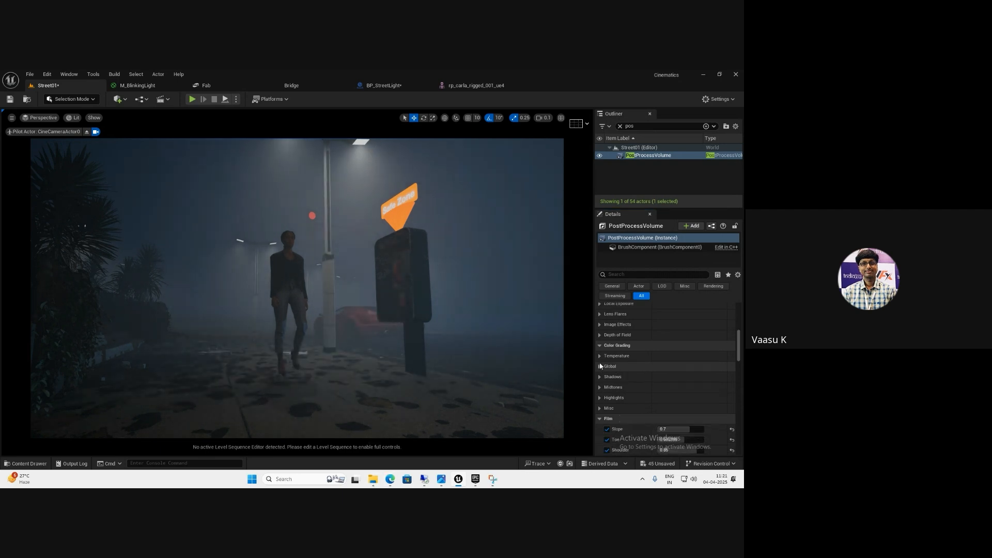
click(617, 355)
click(613, 387)
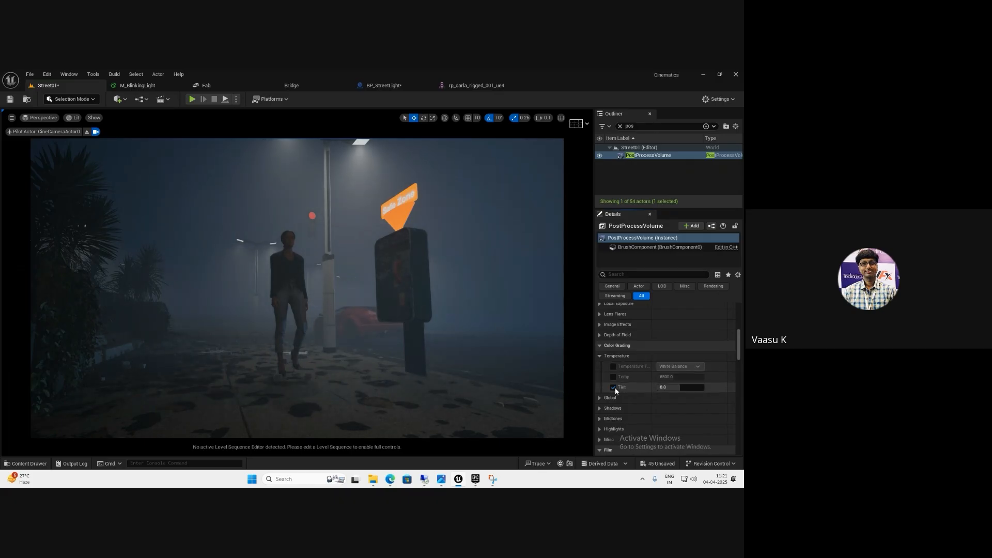
drag(669, 387, 639, 393)
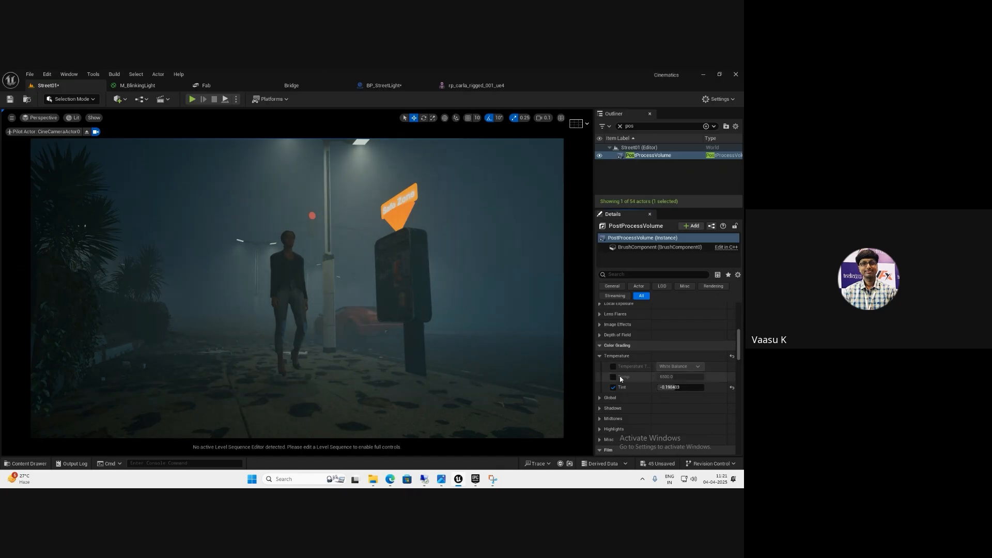
Enable the color grading Temp override and set it to 6500 after trying warmer and cooler values
drag(672, 377, 664, 377)
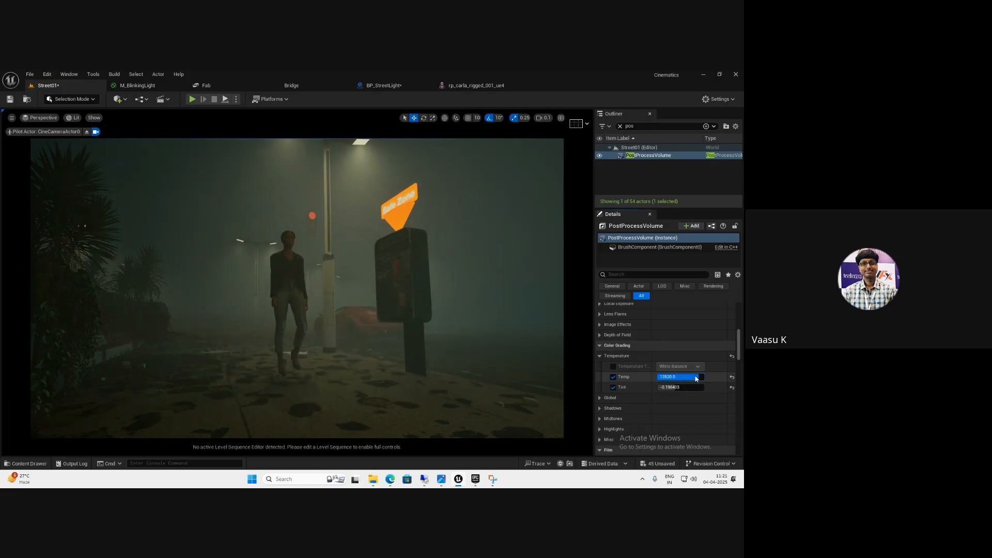
drag(695, 379, 682, 379)
click(675, 378)
drag(675, 377, 668, 380)
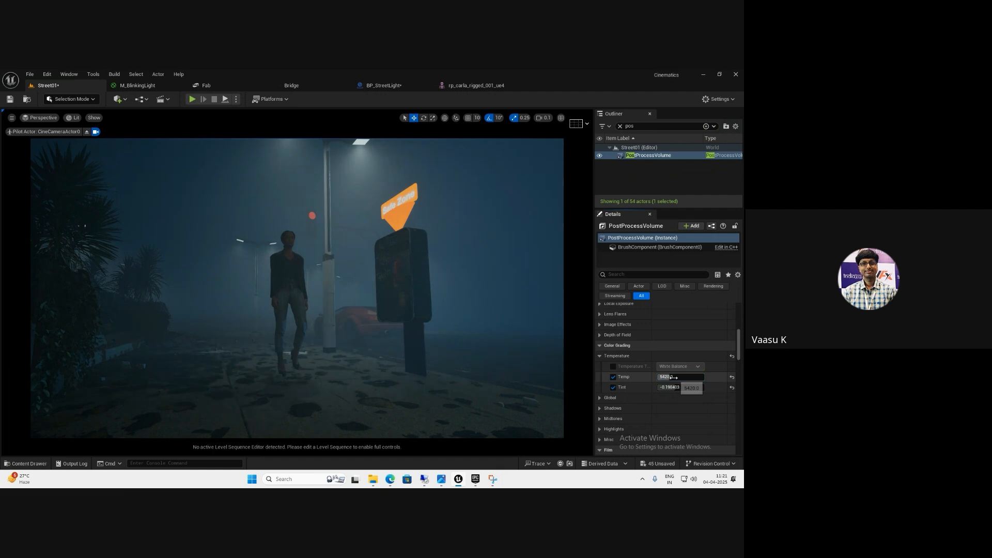
text(6)
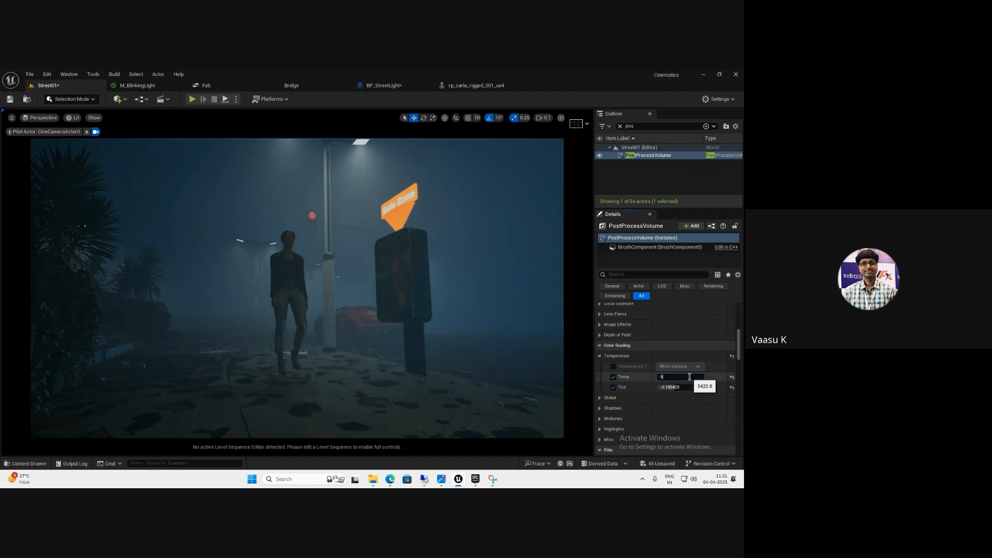
text(500)
key(Return)
Enable the Global Saturation override and set its overall value to 1.1
click(600, 398)
scroll(606, 387, down, 2)
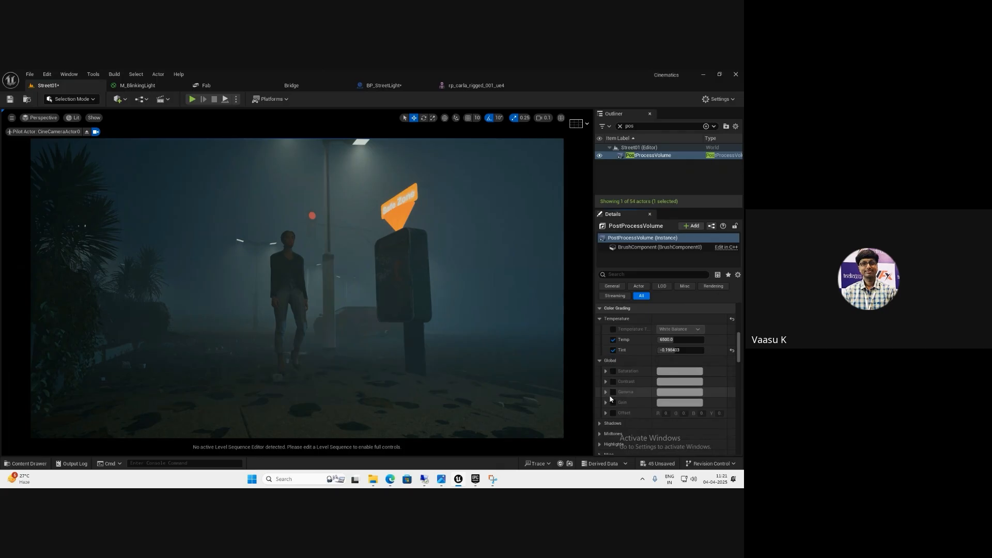
click(614, 371)
click(605, 370)
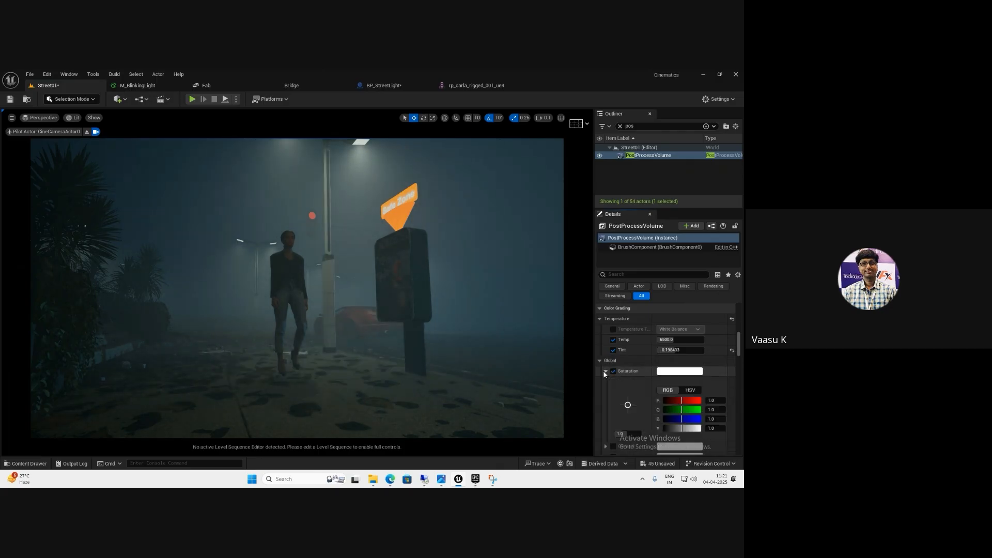
scroll(628, 398, down, 2)
click(632, 395)
text(1)
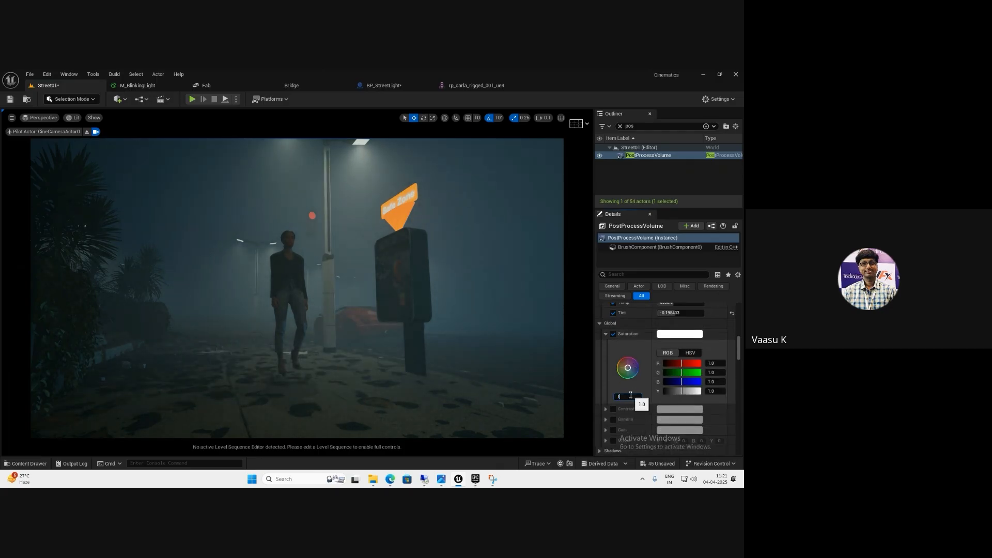
text(.1)
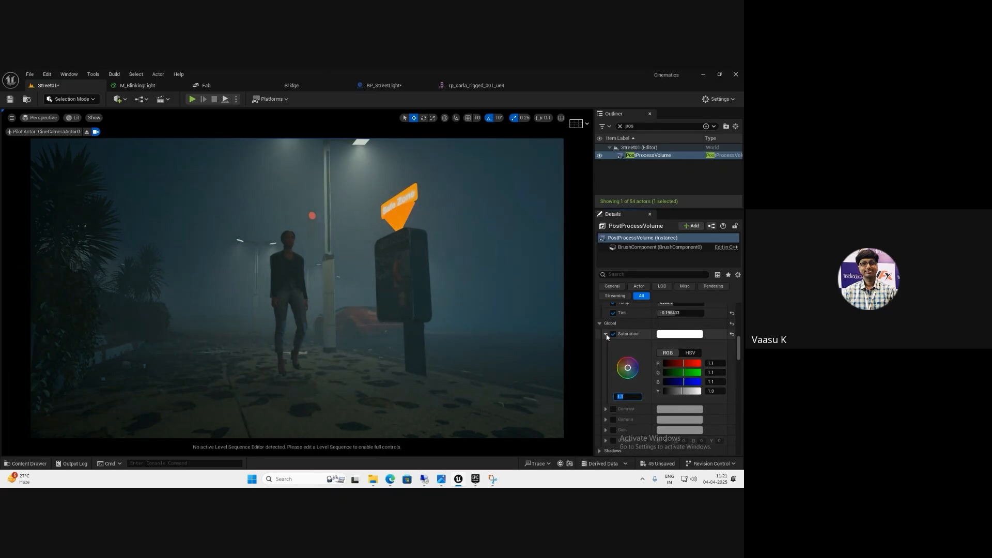
click(605, 334)
Enable the Shadows Gain override and lower its overall value to 0.99
scroll(617, 384, down, 1)
click(612, 361)
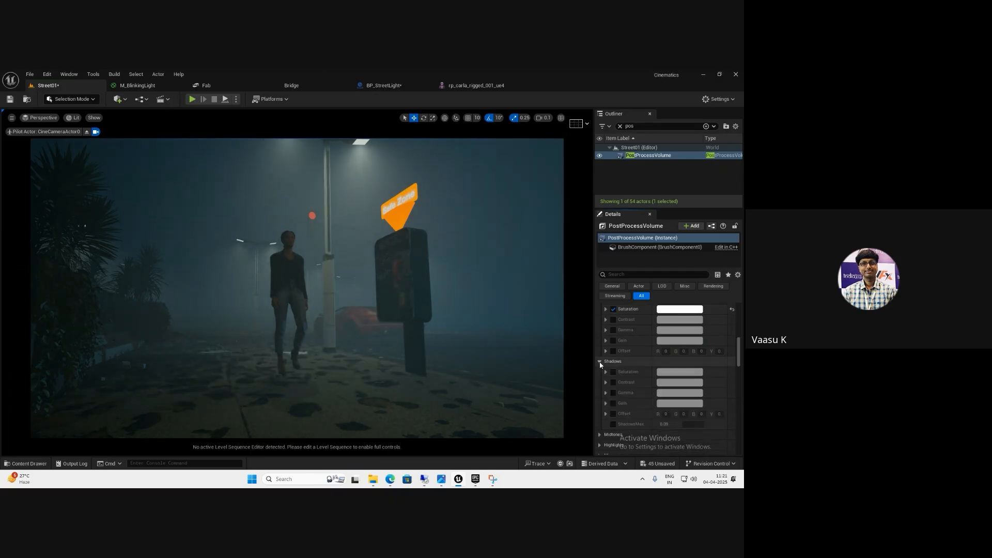
click(613, 404)
click(605, 404)
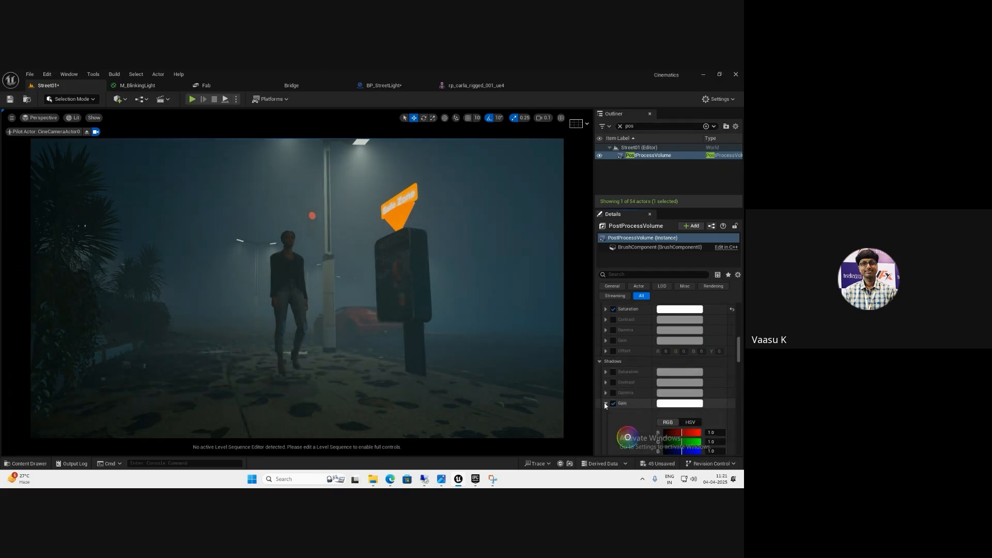
scroll(630, 408, down, 2)
mouse_move(626, 416)
mouse_down()
mouse_move(638, 417)
mouse_move(624, 415)
mouse_up()
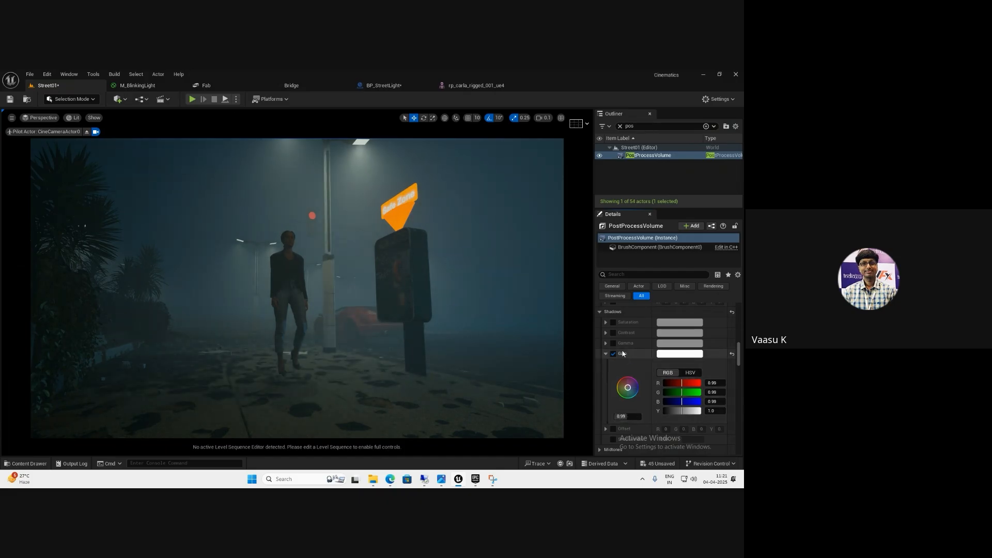
Enable the Shadows Contrast override and adjust its overall value, trying about 1.15
click(613, 332)
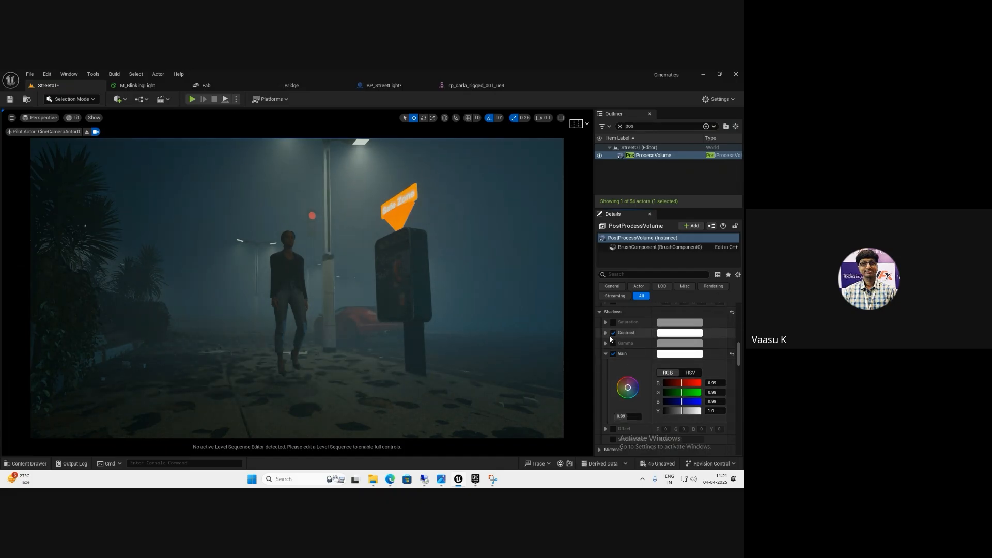
click(606, 333)
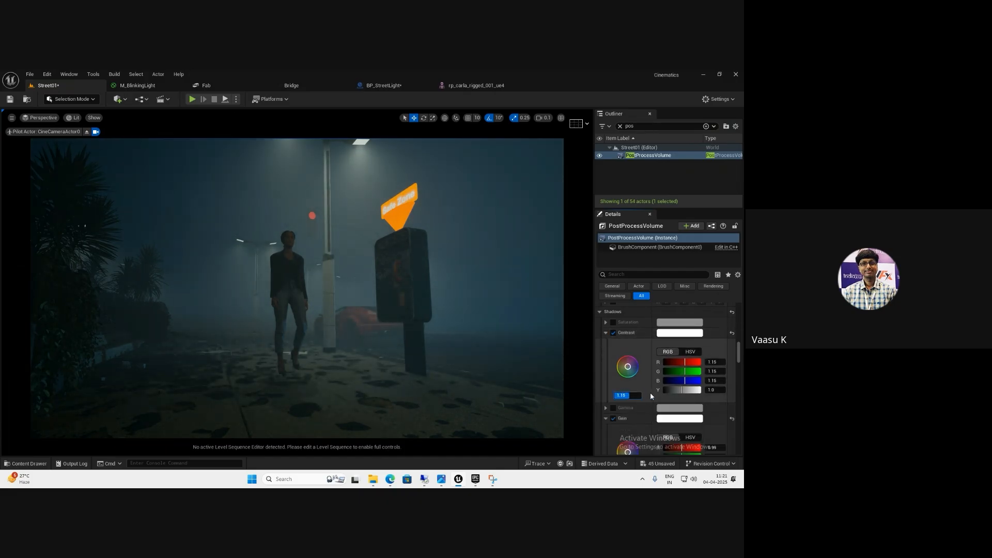
mouse_move(629, 394)
mouse_down()
mouse_move(643, 395)
mouse_move(626, 392)
mouse_up()
click(607, 334)
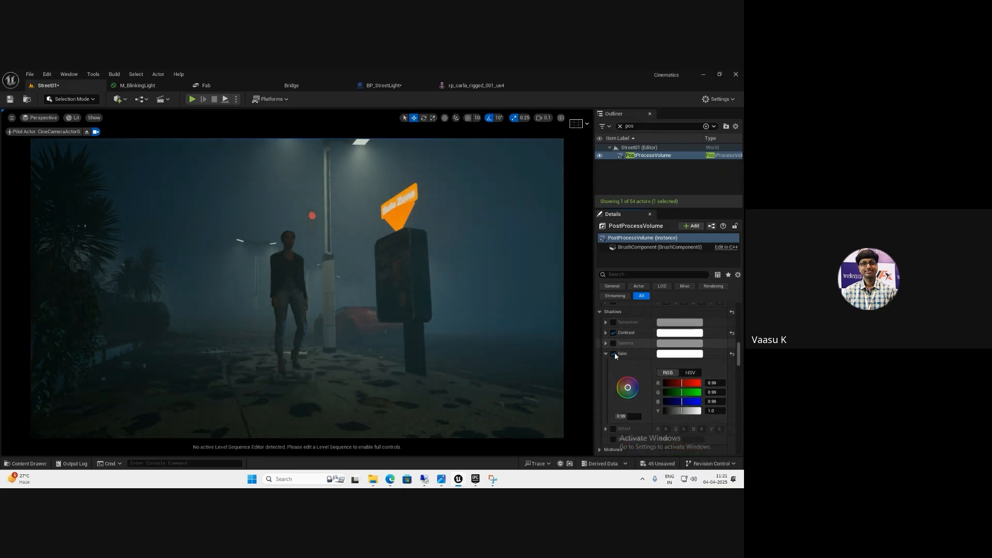
Enable the Midtones Contrast override and raise its overall value
scroll(609, 346, down, 2)
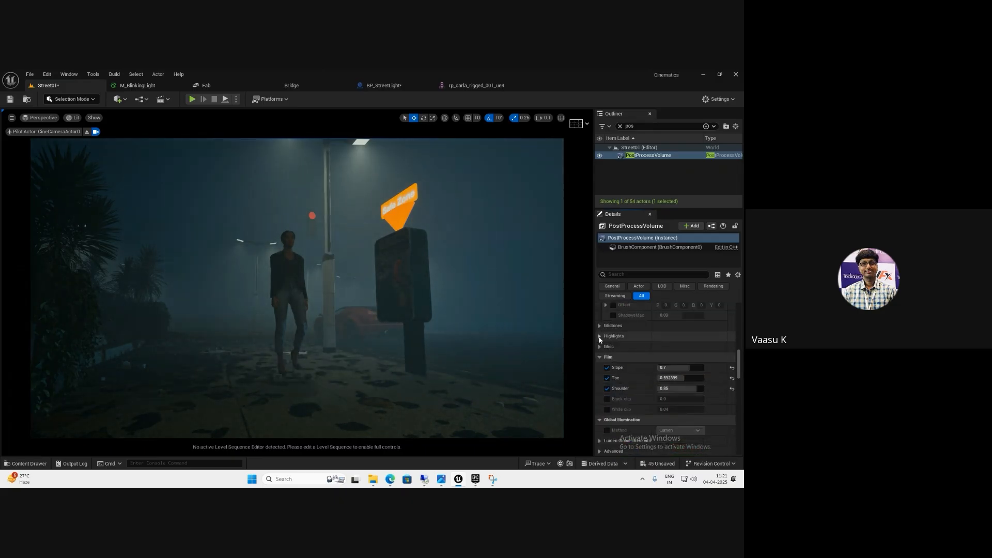
click(599, 325)
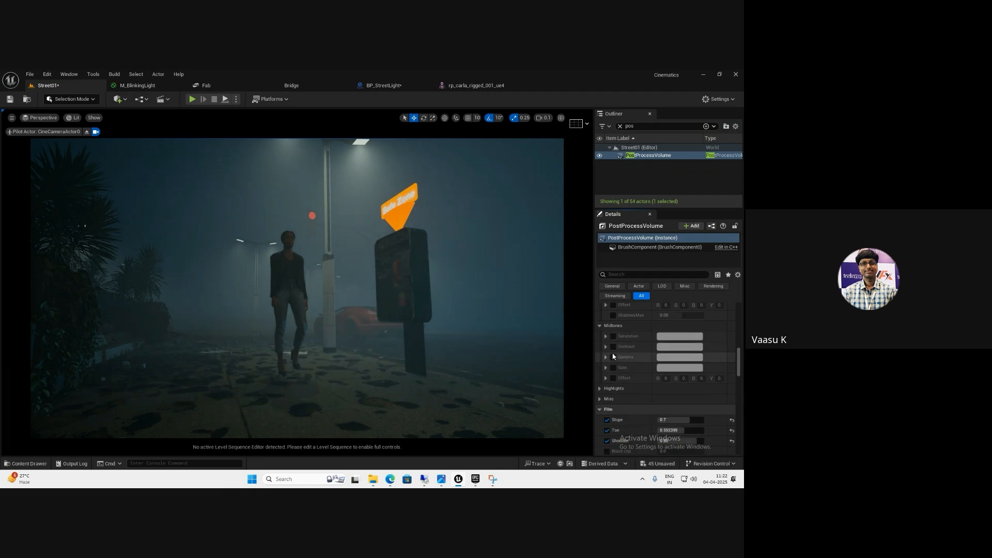
click(612, 346)
click(613, 347)
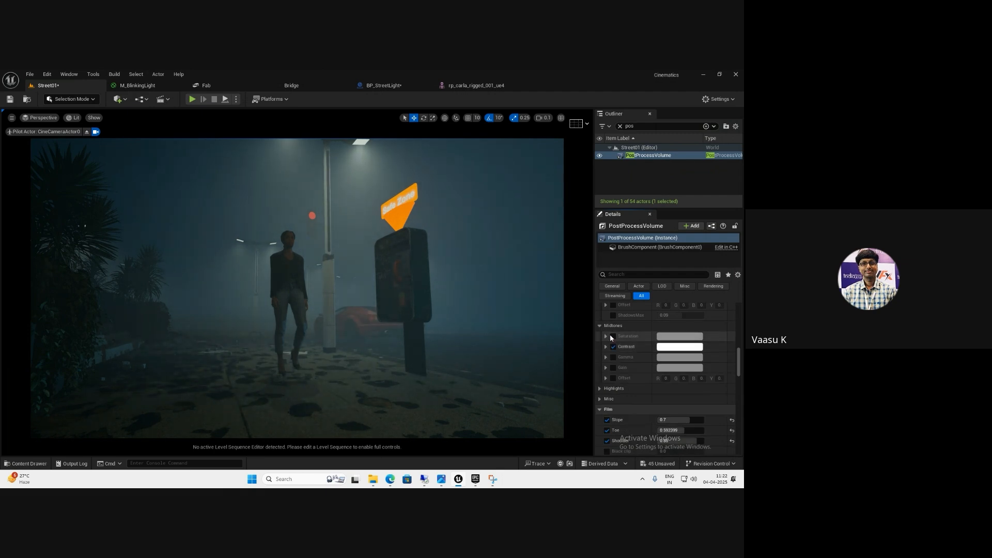
click(605, 347)
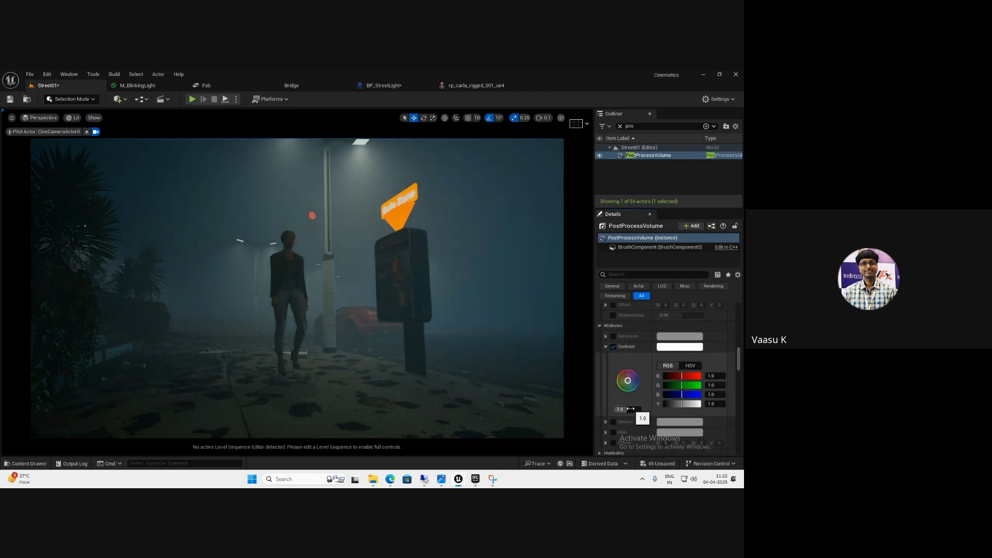
drag(630, 409, 665, 406)
Enable the Global Gain override, shift its color wheel slightly off center and lower its overall value to 0.99
scroll(620, 357, up, 5)
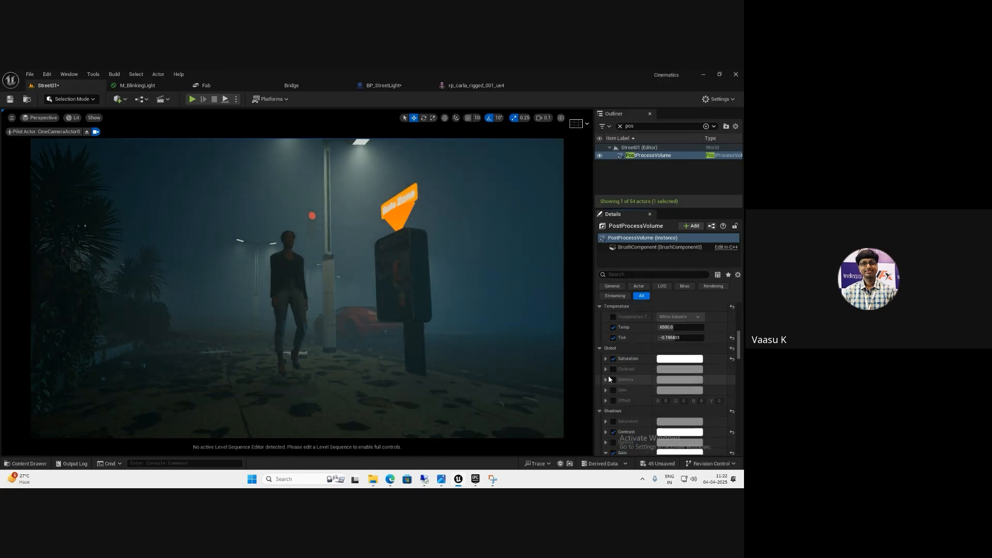
click(613, 391)
click(605, 390)
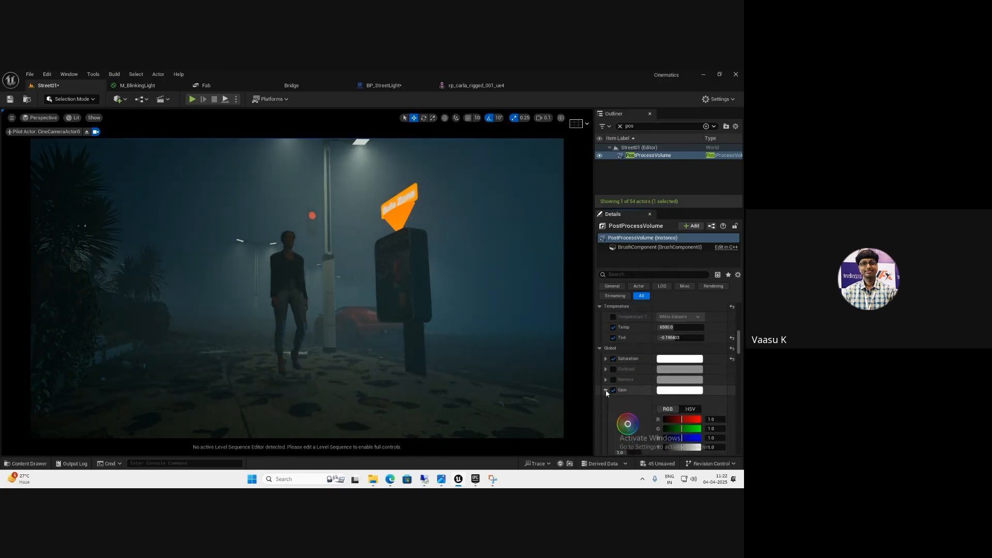
scroll(630, 376, down, 2)
drag(630, 376, 626, 375)
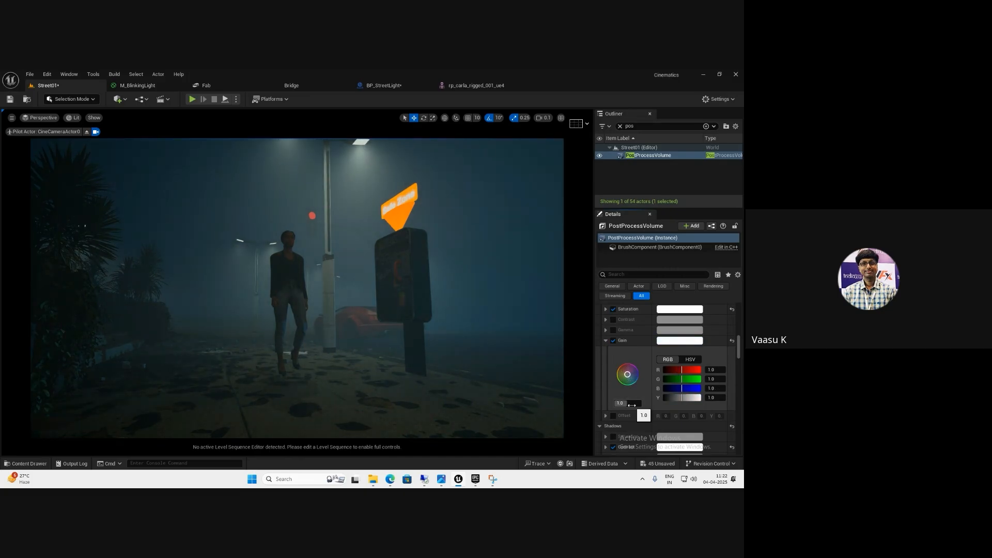
mouse_move(628, 403)
mouse_down()
mouse_move(659, 402)
mouse_move(594, 406)
mouse_move(638, 403)
mouse_up()
Save the Street01 level and undo the stray change made in the viewport
key(ctrl+s)
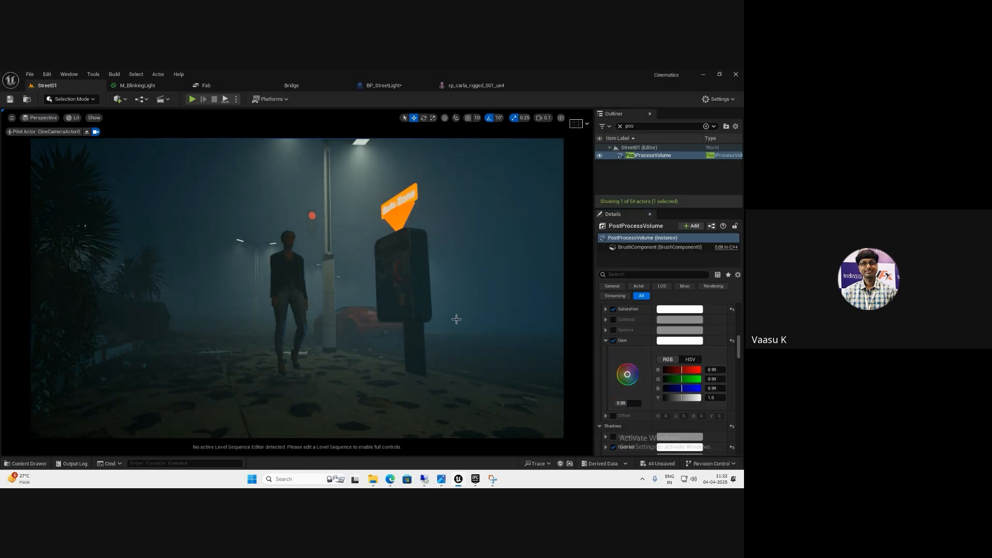
click(348, 407)
key(ctrl+z)
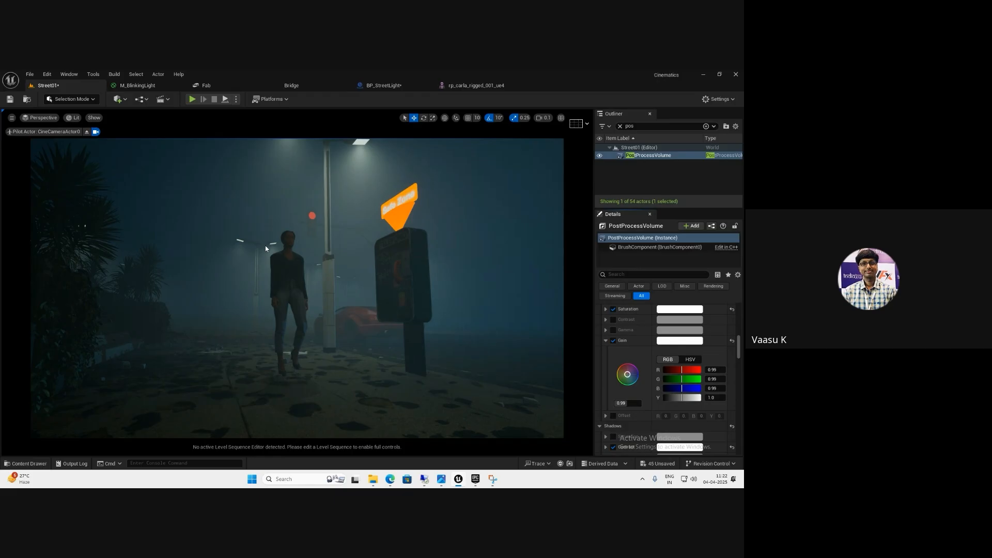